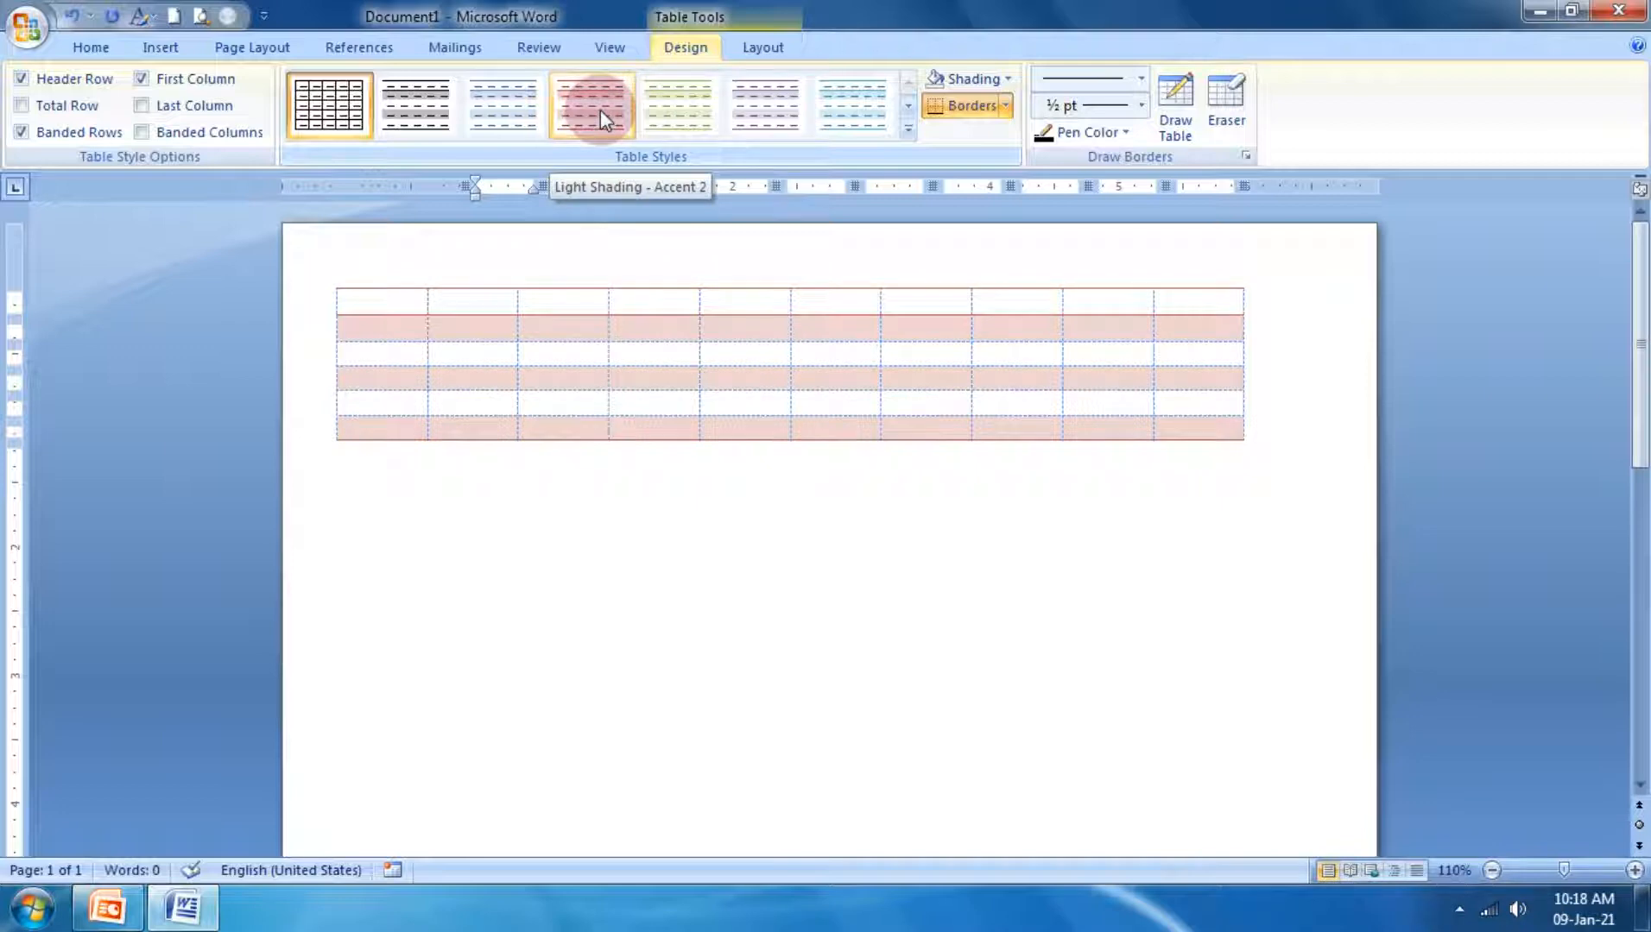
# Step: Enter the column headings Sno, Name and Class in the first three cells of the table's top row
pyautogui.click(780, 48)
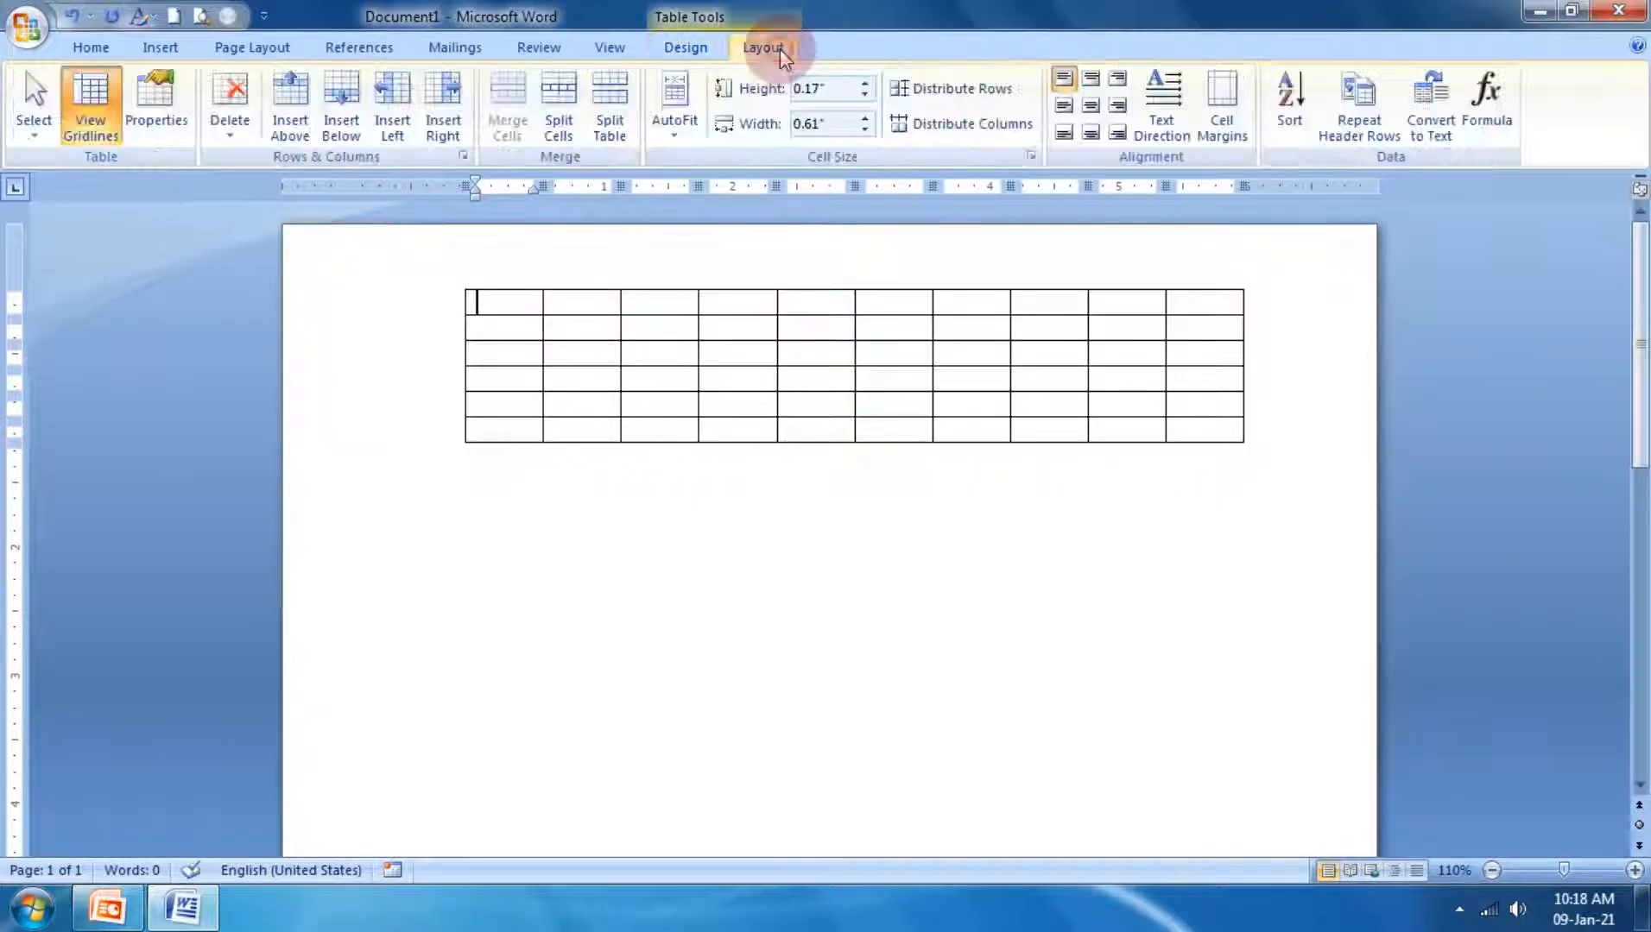
pyautogui.click(547, 336)
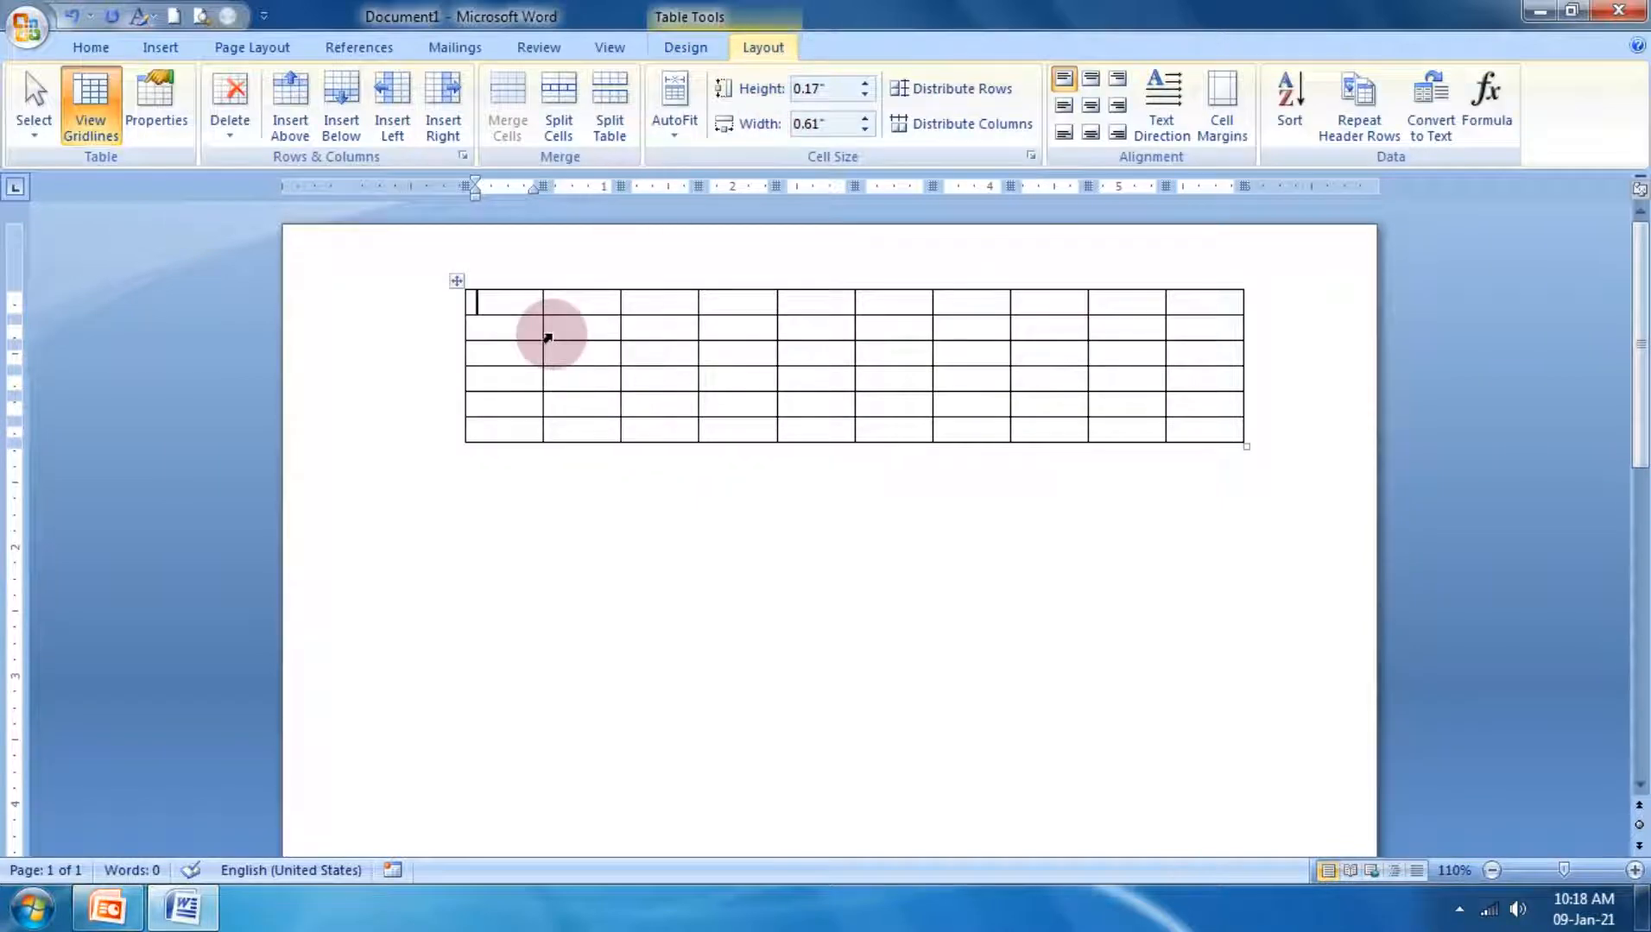
pyautogui.write('Sno')
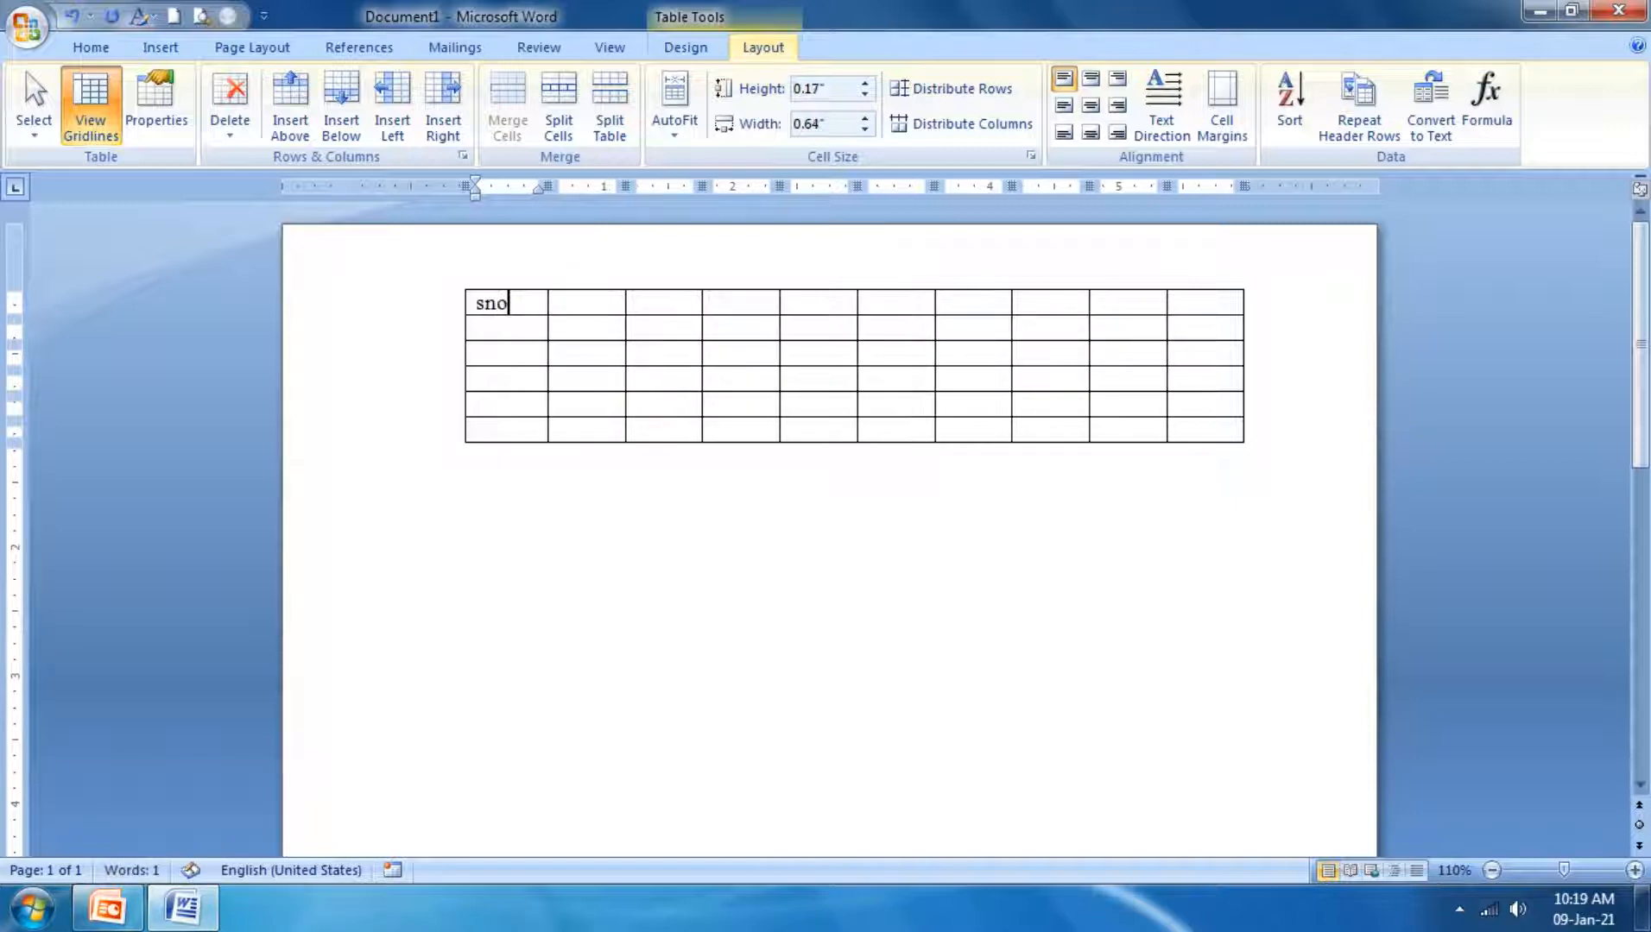
pyautogui.write('Name')
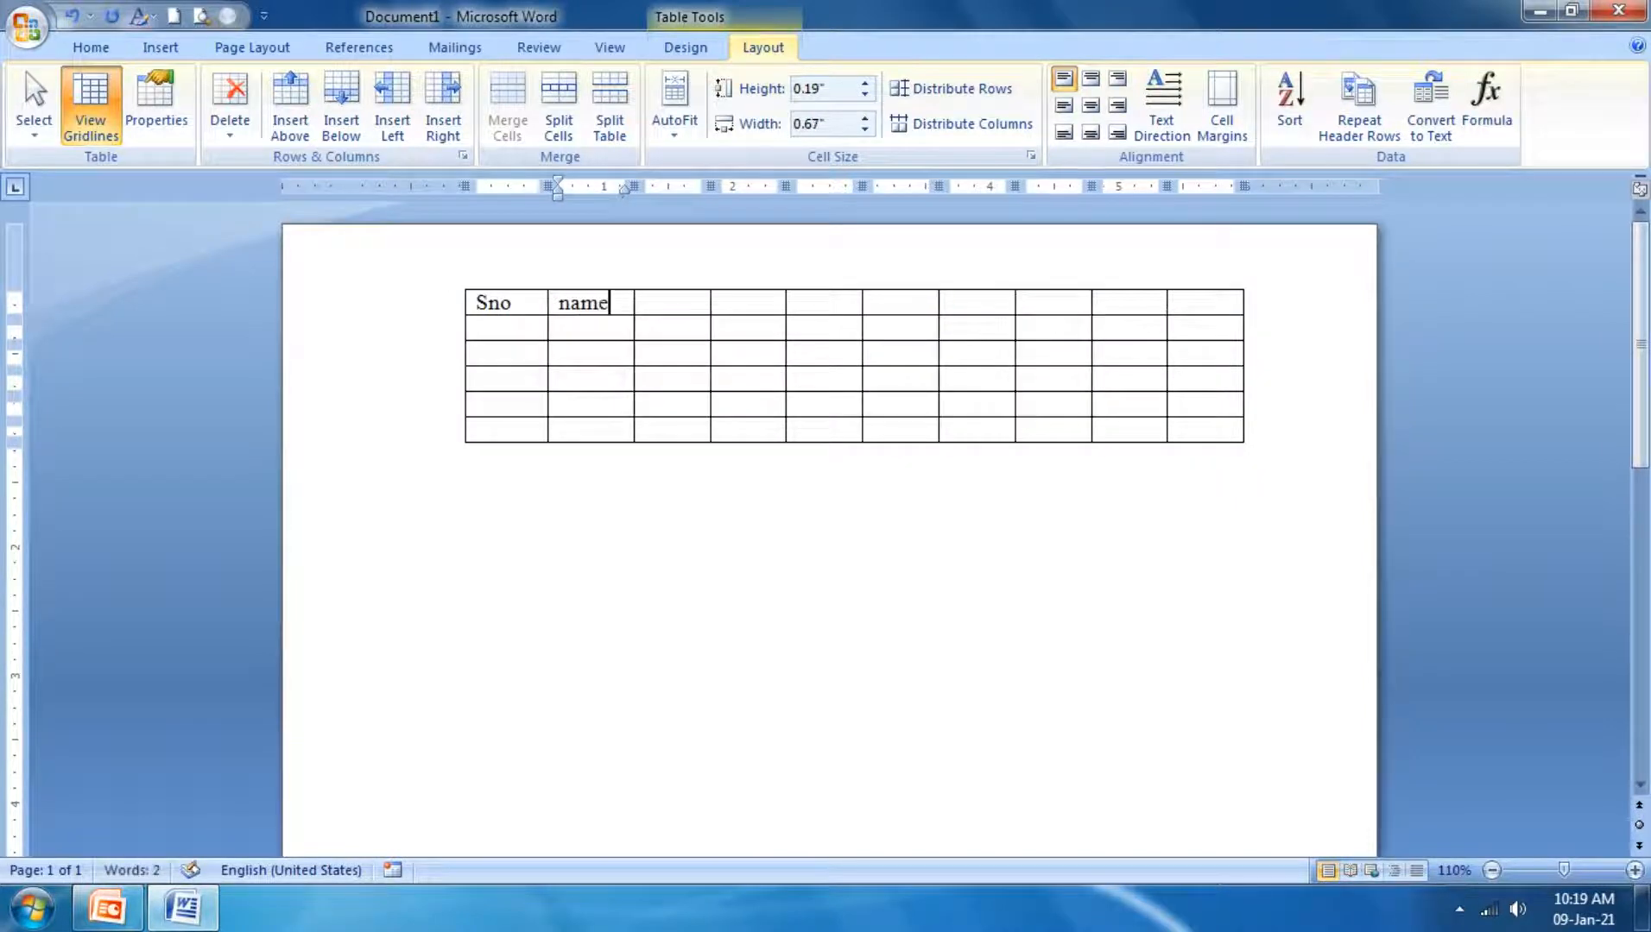
pyautogui.write('class')
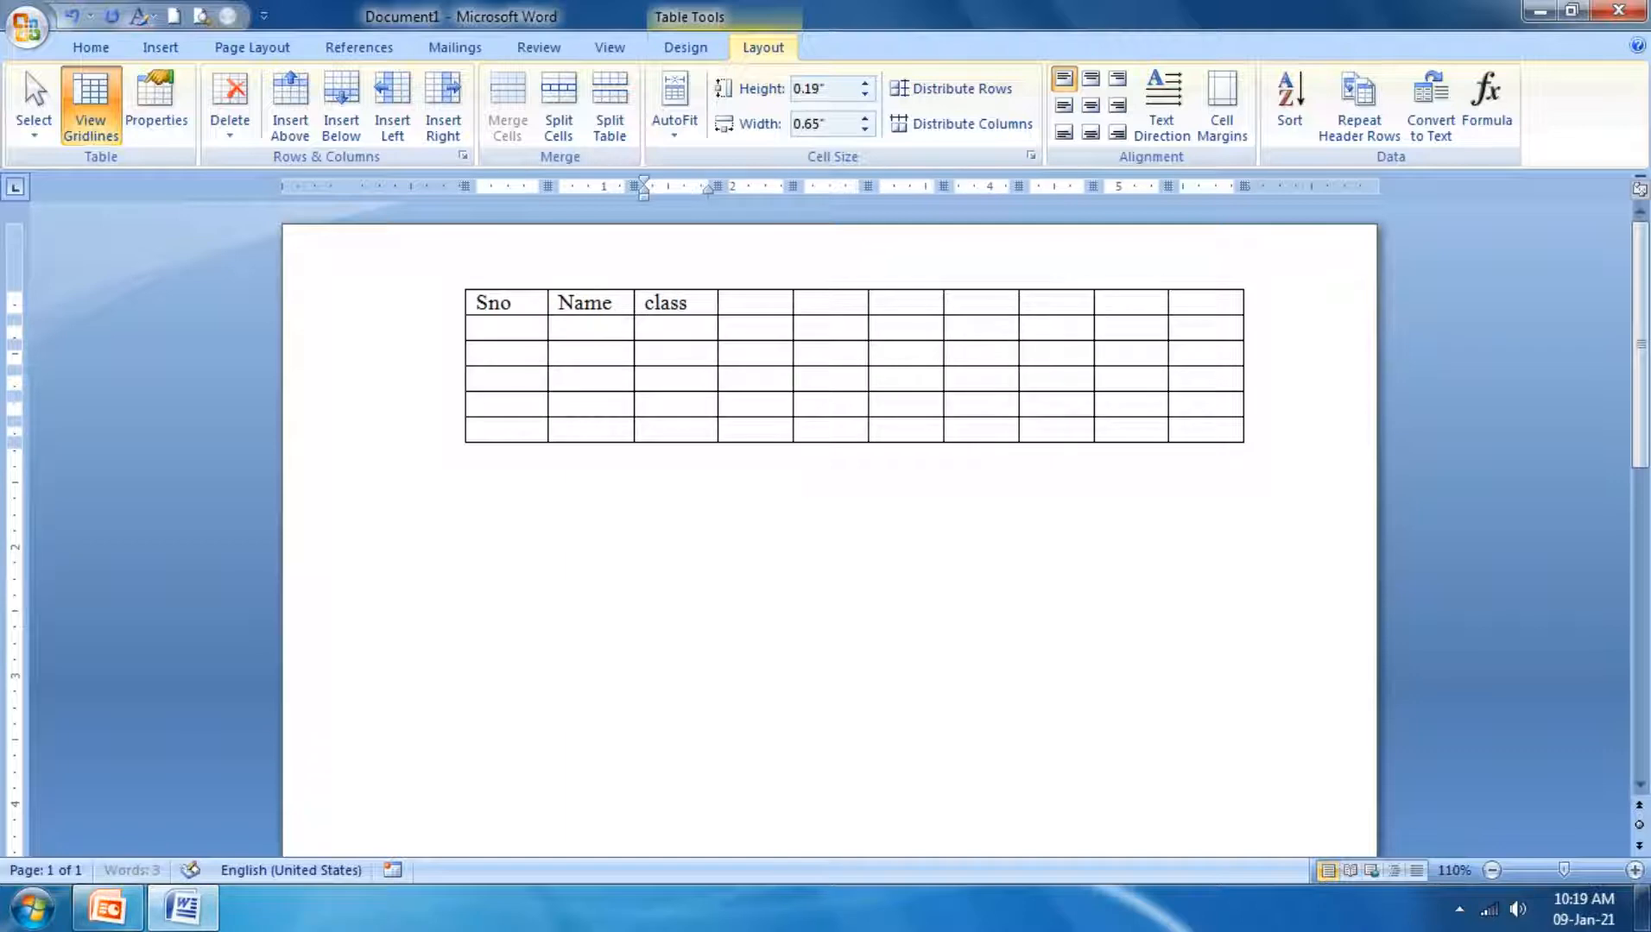
pyautogui.press('Tab')
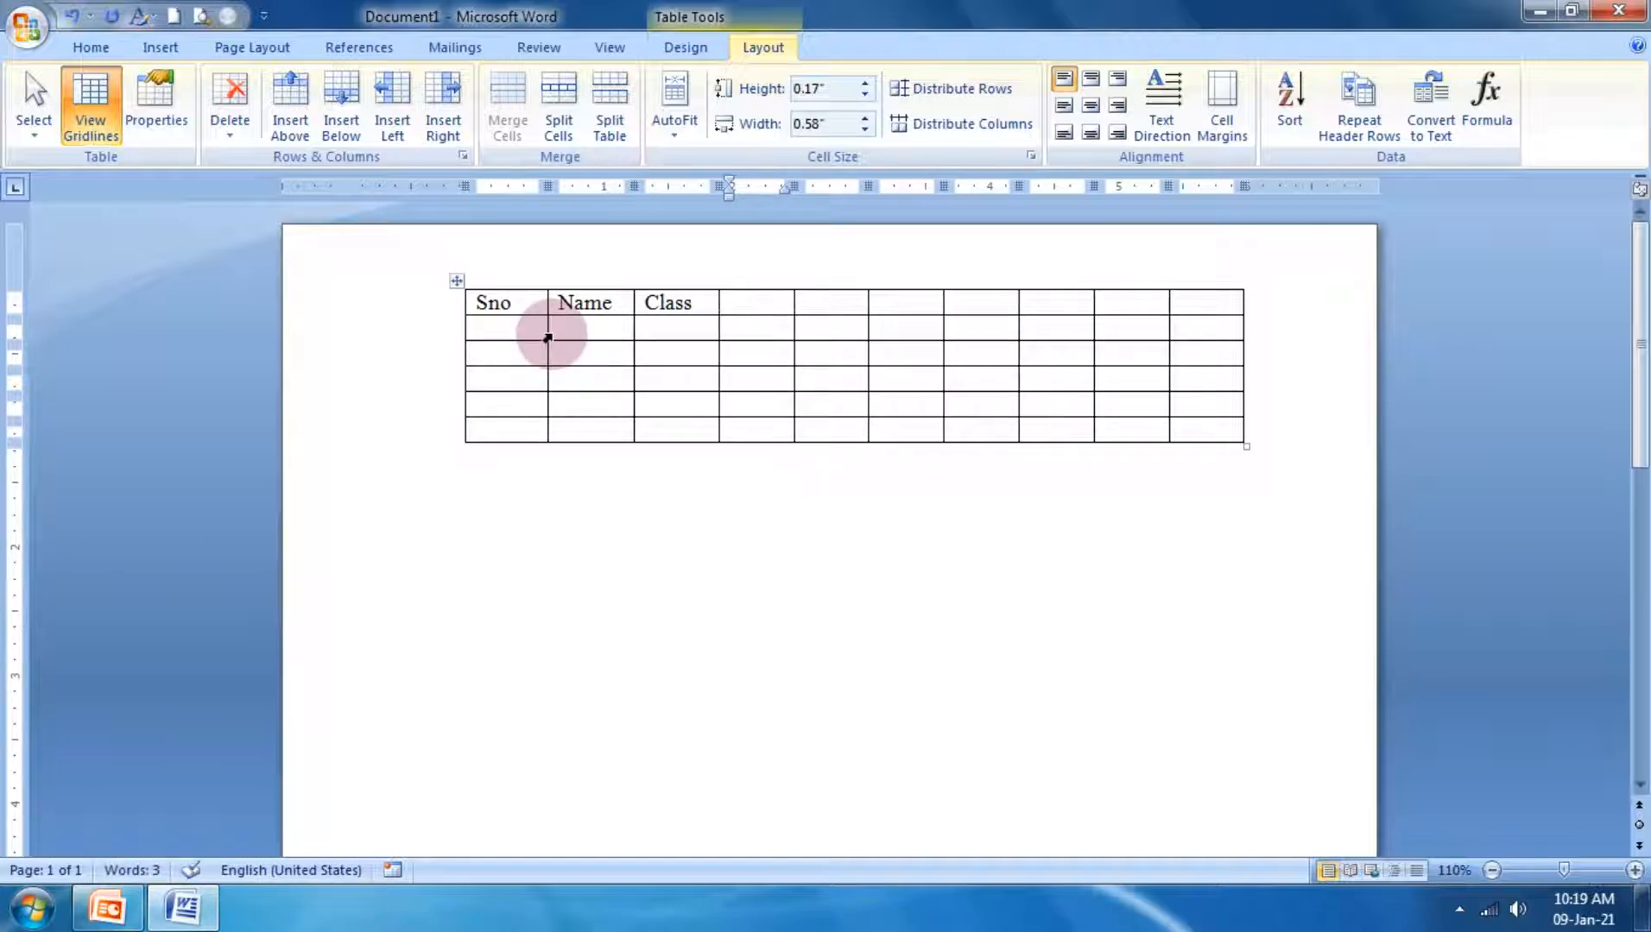
# Step: Number the five rows below the headings 1 to 5 in the Sno column
pyautogui.click(535, 323)
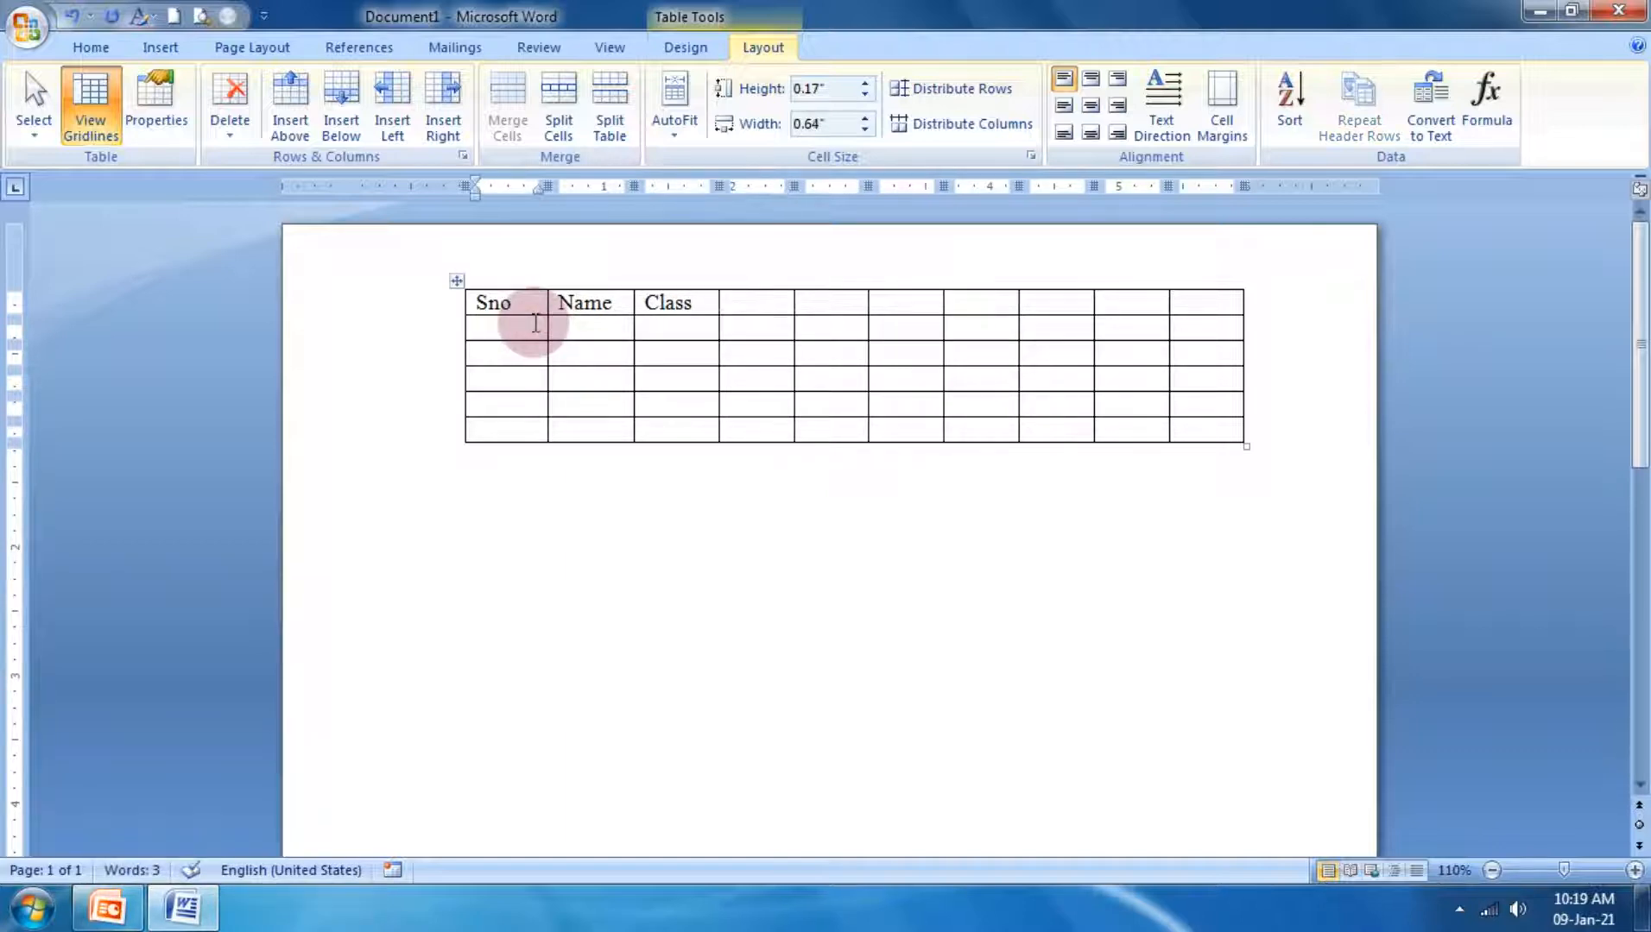
pyautogui.write('1')
pyautogui.press('Down')
pyautogui.write('2')
pyautogui.press('Down')
pyautogui.write('3')
pyautogui.press('Down')
pyautogui.write('4')
pyautogui.press('Down')
pyautogui.press('5')
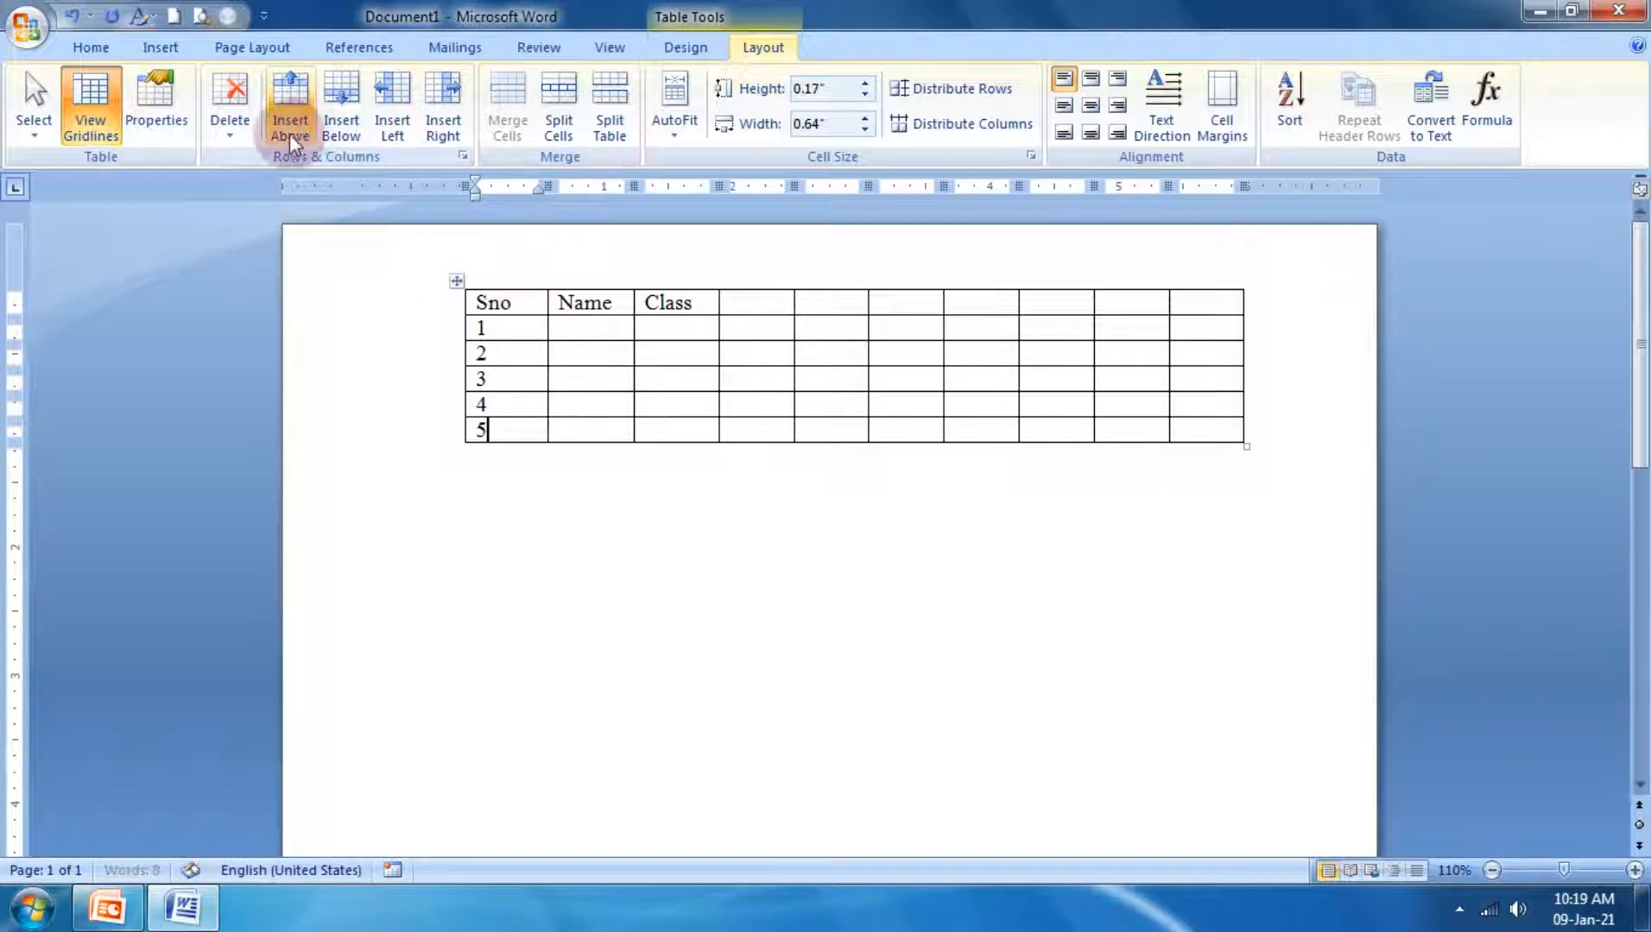
# Step: Fill row 1 with the first student's name and the class 4th
pyautogui.click(229, 113)
pyautogui.click(542, 347)
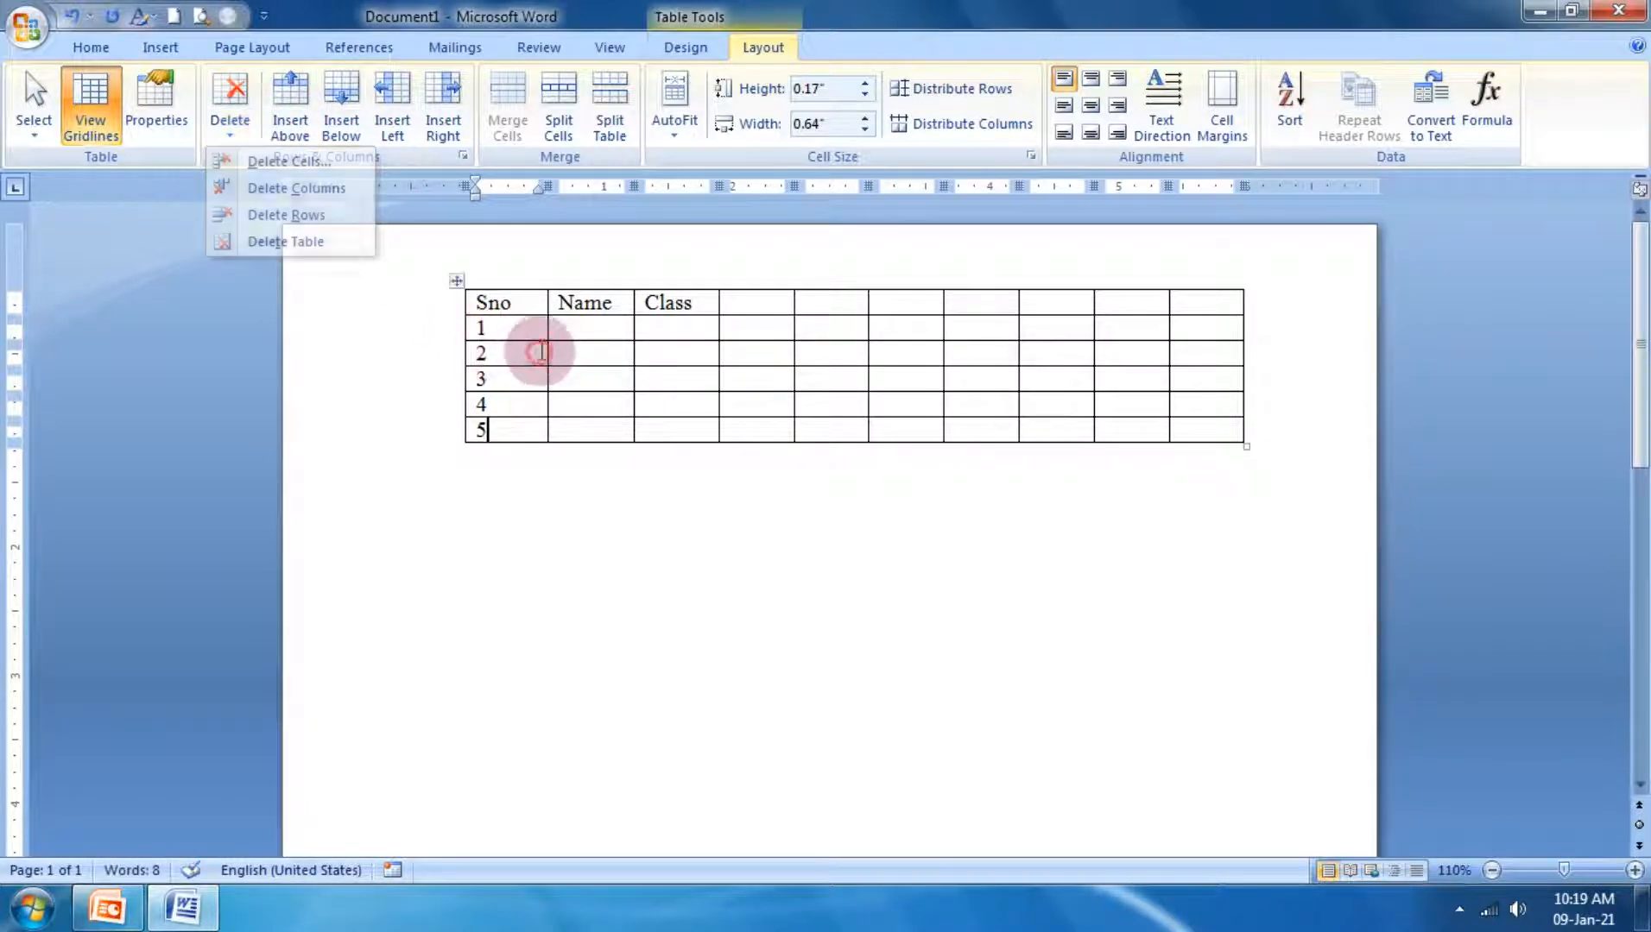
pyautogui.click(576, 337)
pyautogui.write('raj')
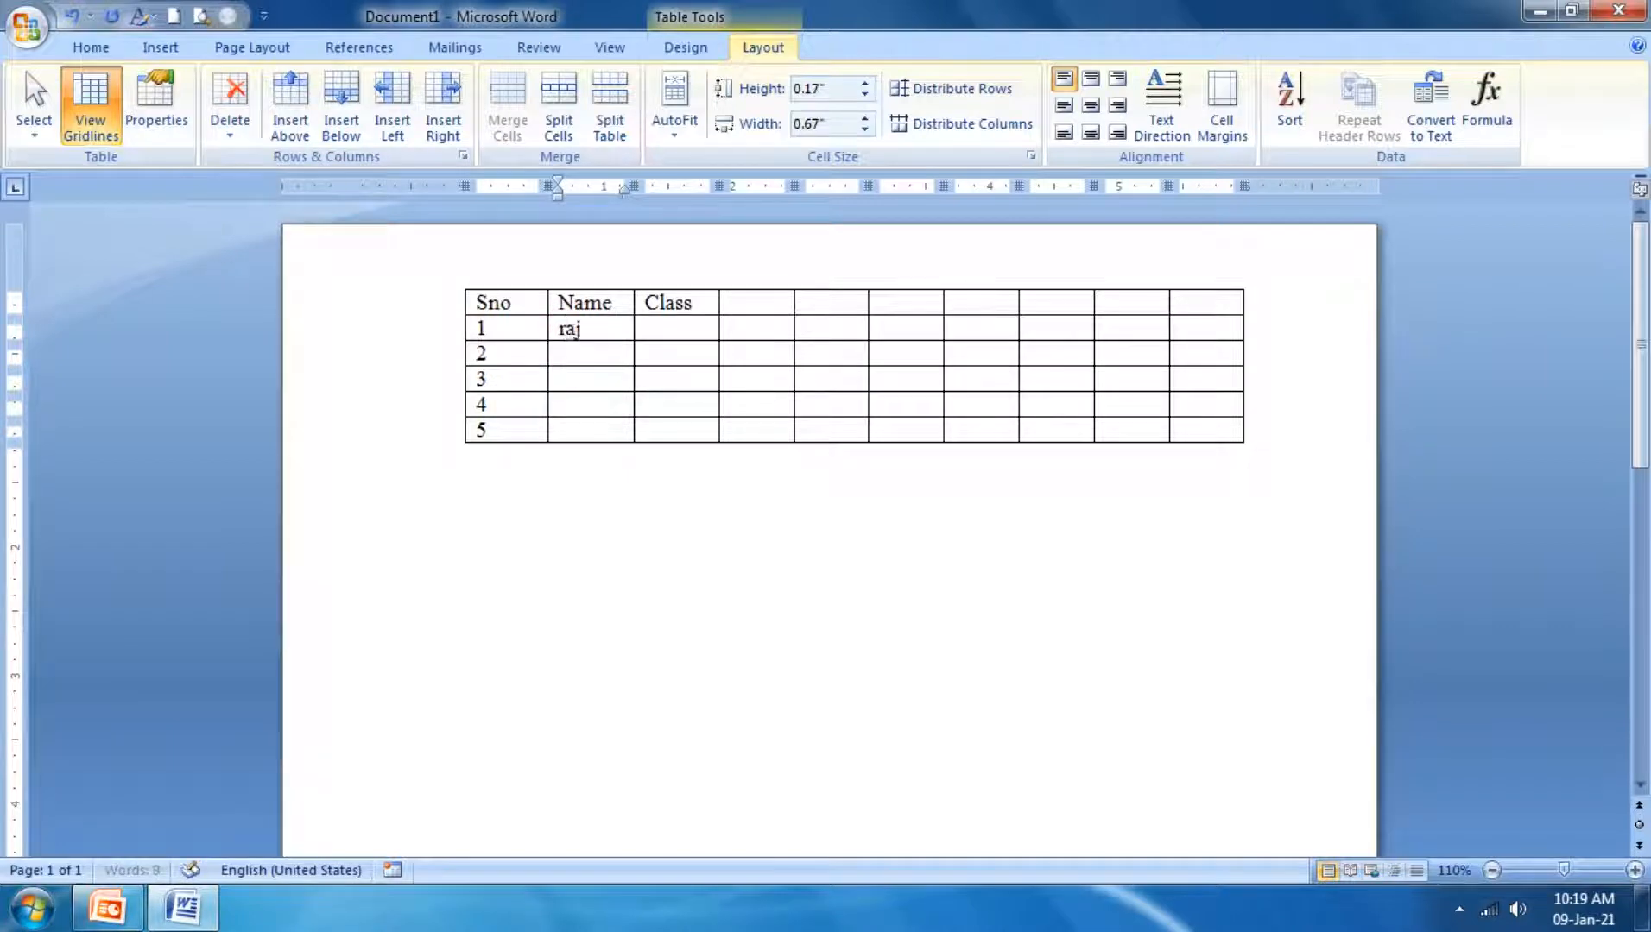
pyautogui.click(577, 339)
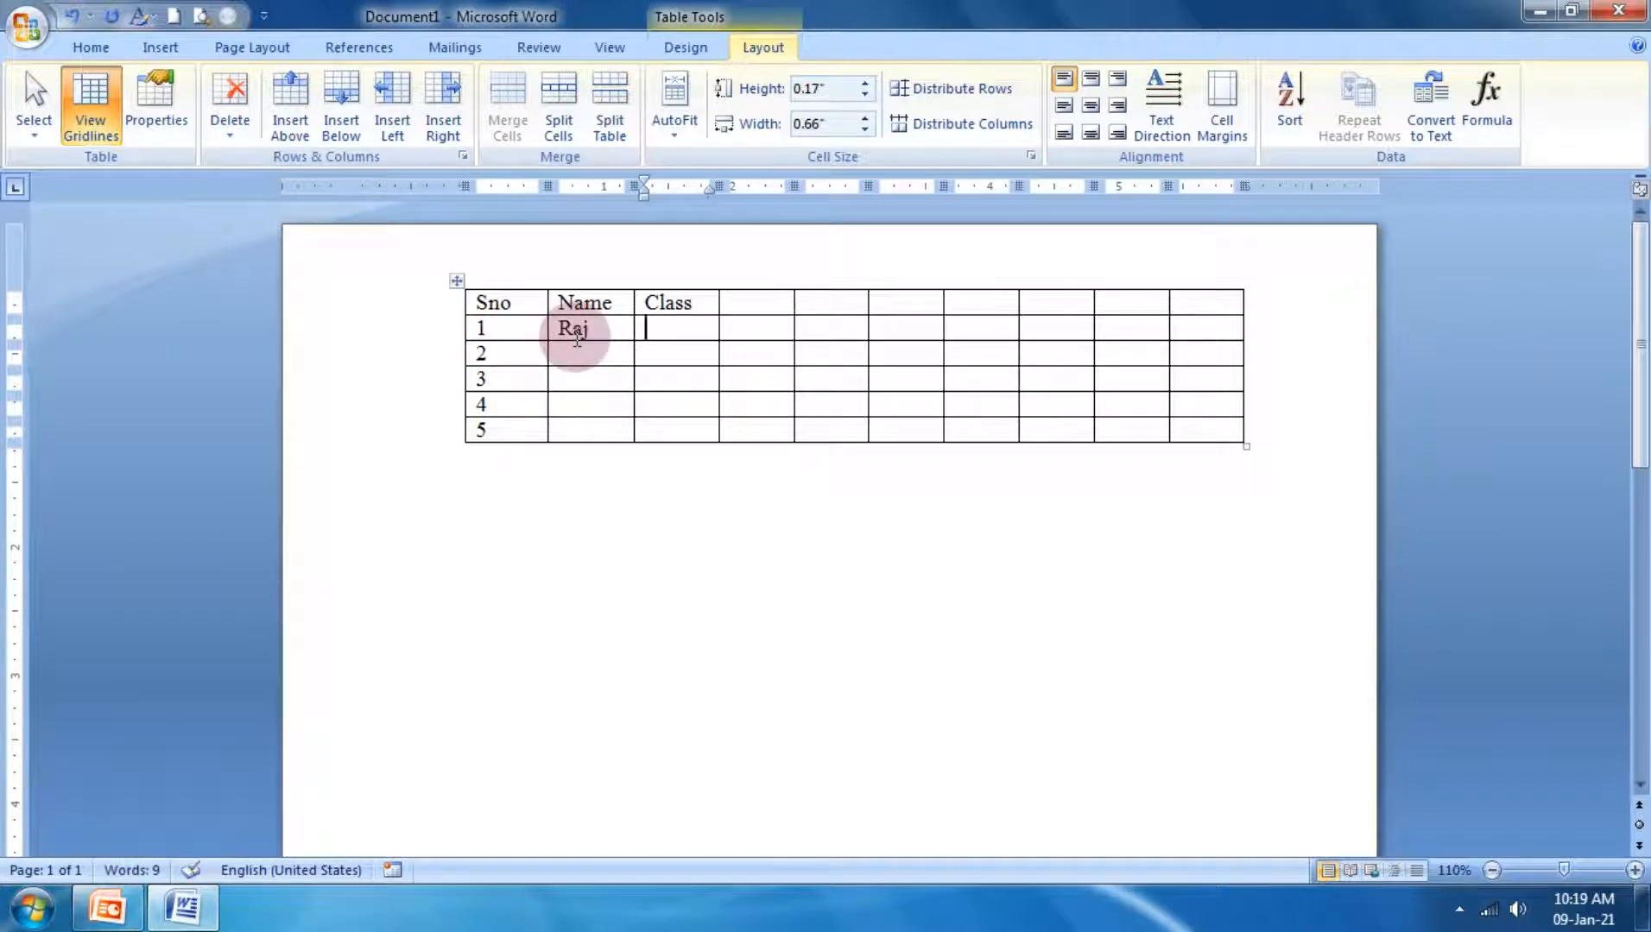
pyautogui.press('Tab')
pyautogui.write('4th')
pyautogui.press('Tab')
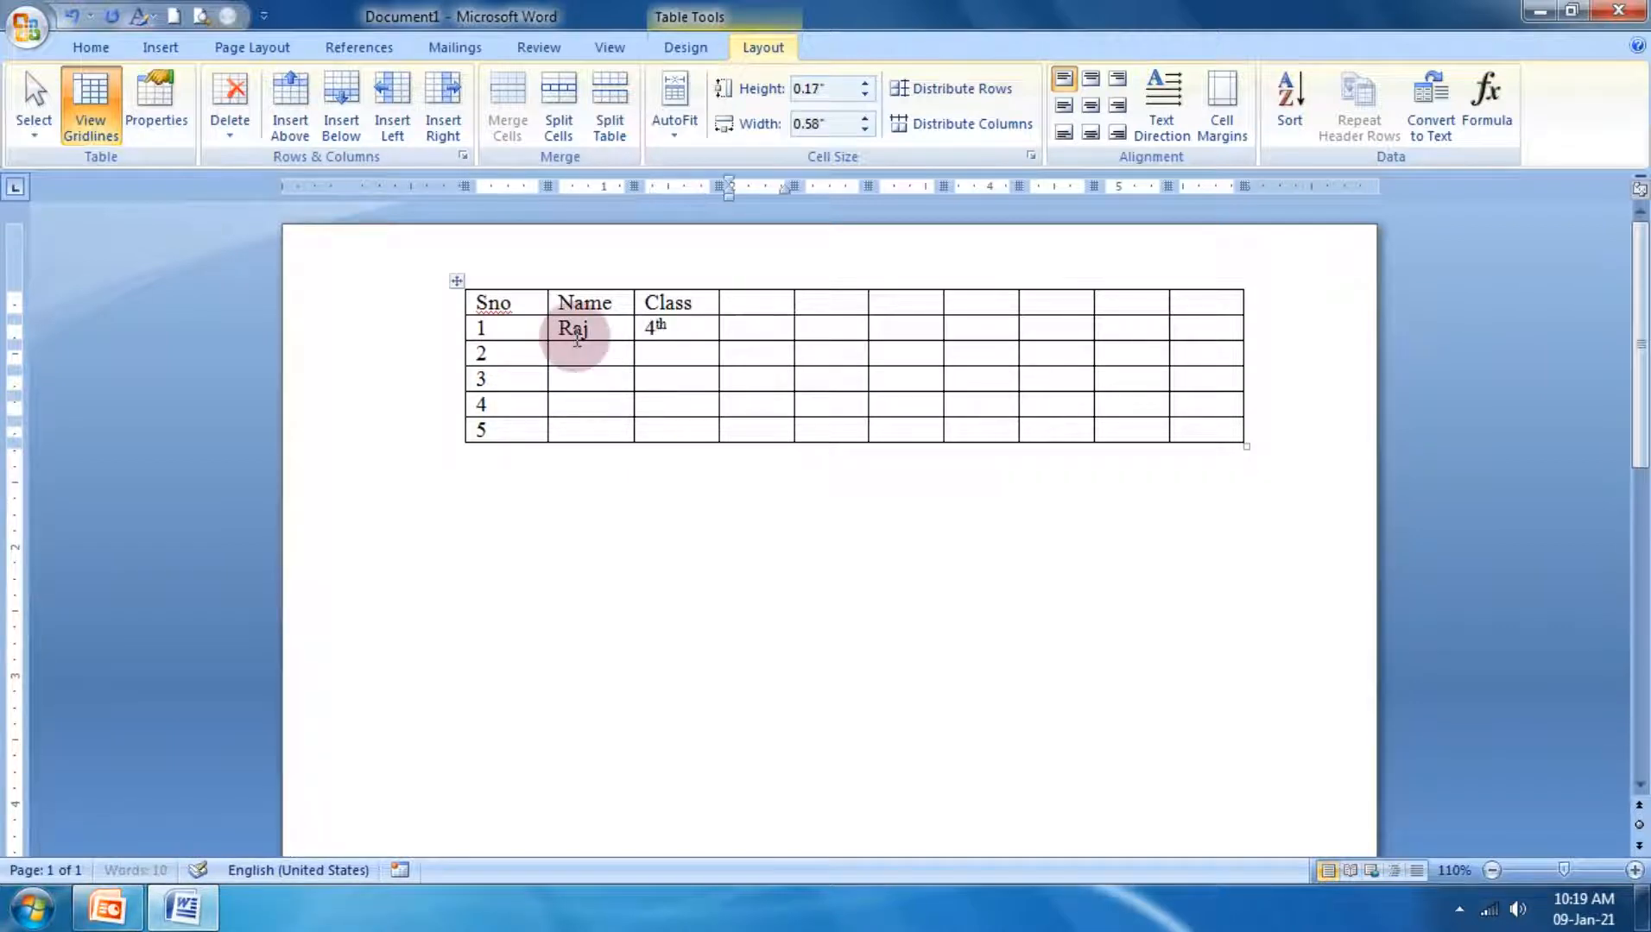
# Step: Fill row 2 with the second student's name and the class 7th
pyautogui.press('Down')
pyautogui.press('Left')
pyautogui.press('Left')
pyautogui.write('r')
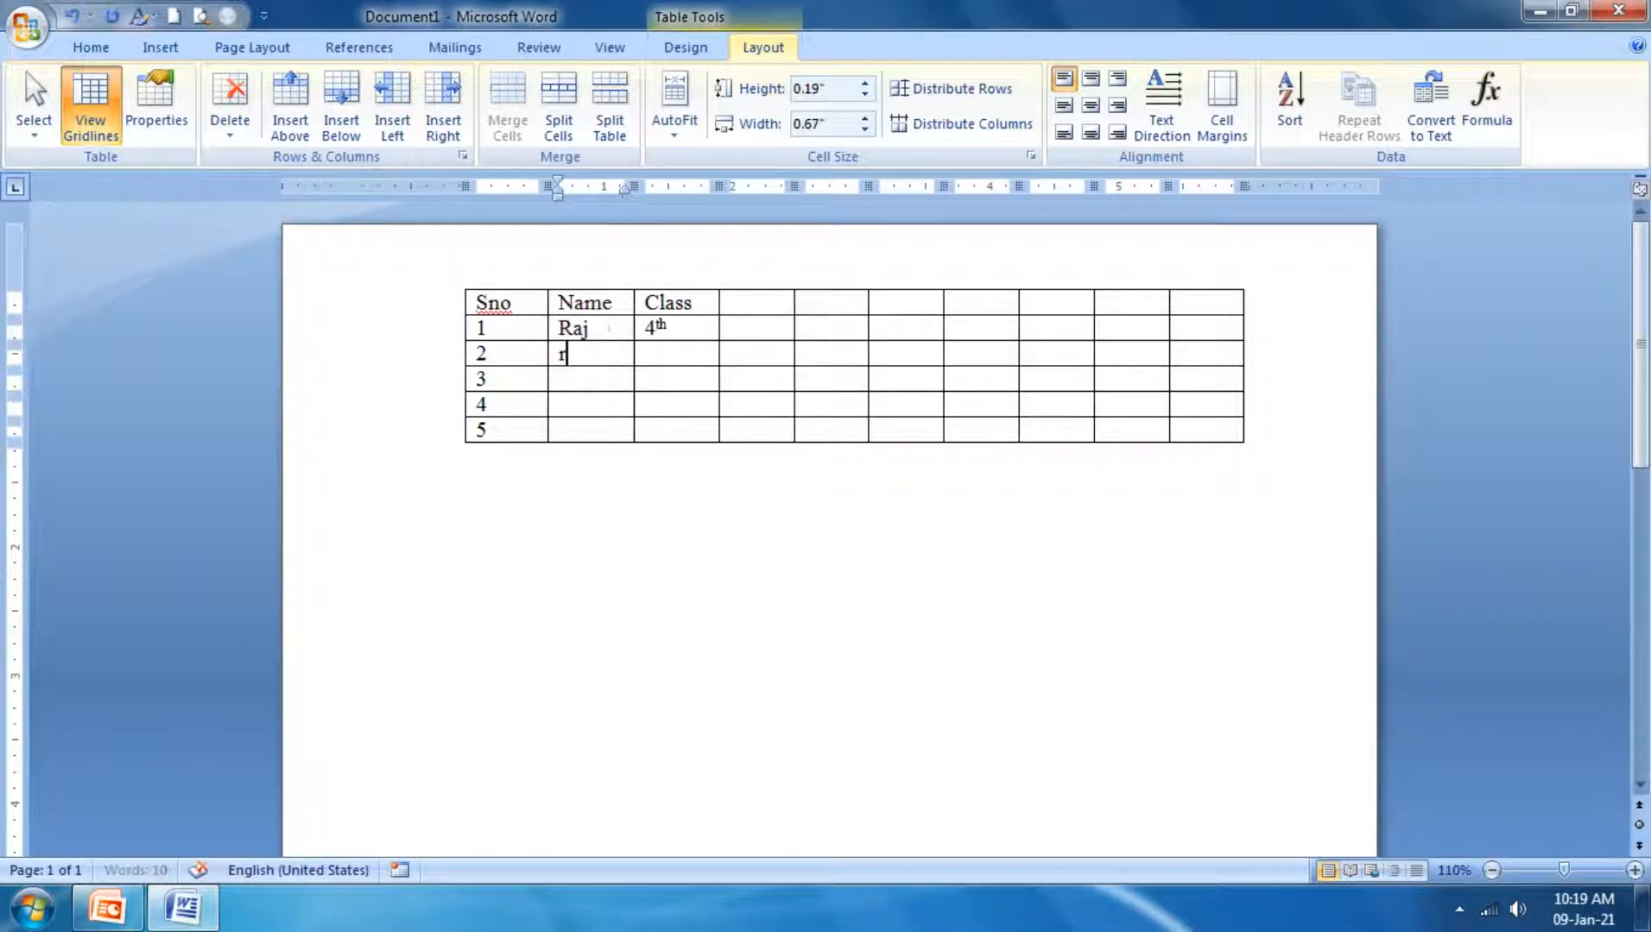
pyautogui.write('avi')
pyautogui.click(577, 337)
pyautogui.write('7')
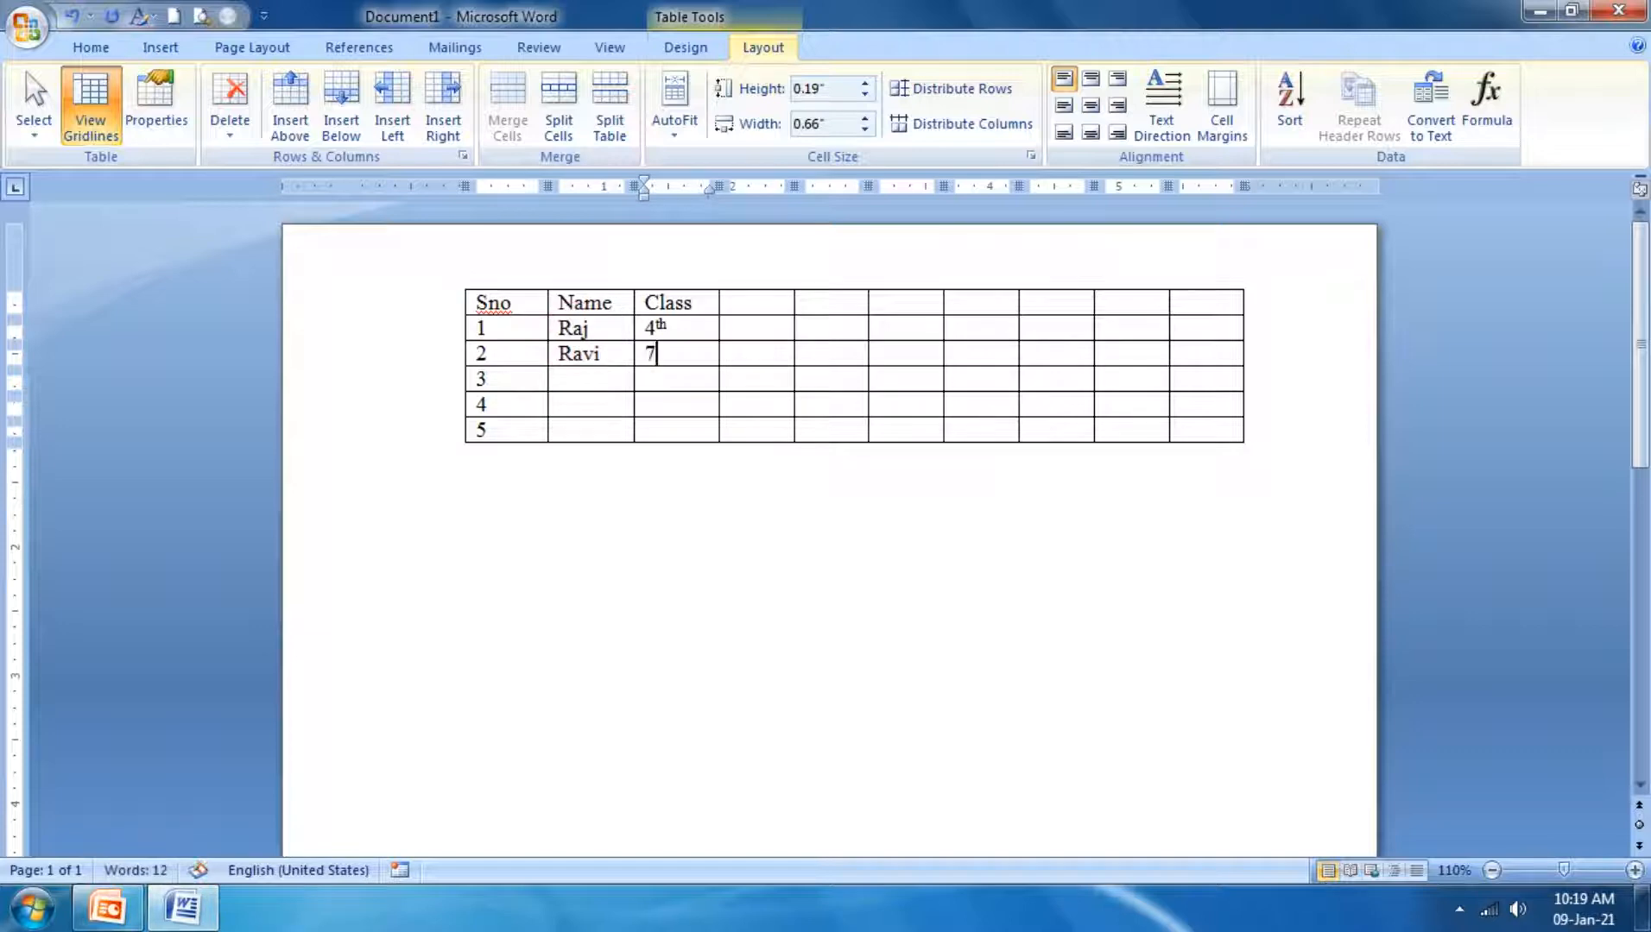
pyautogui.write('th')
# Step: Delete the name cell in row 1 with the Shift cells left option, and undo the deletion
pyautogui.click(580, 328)
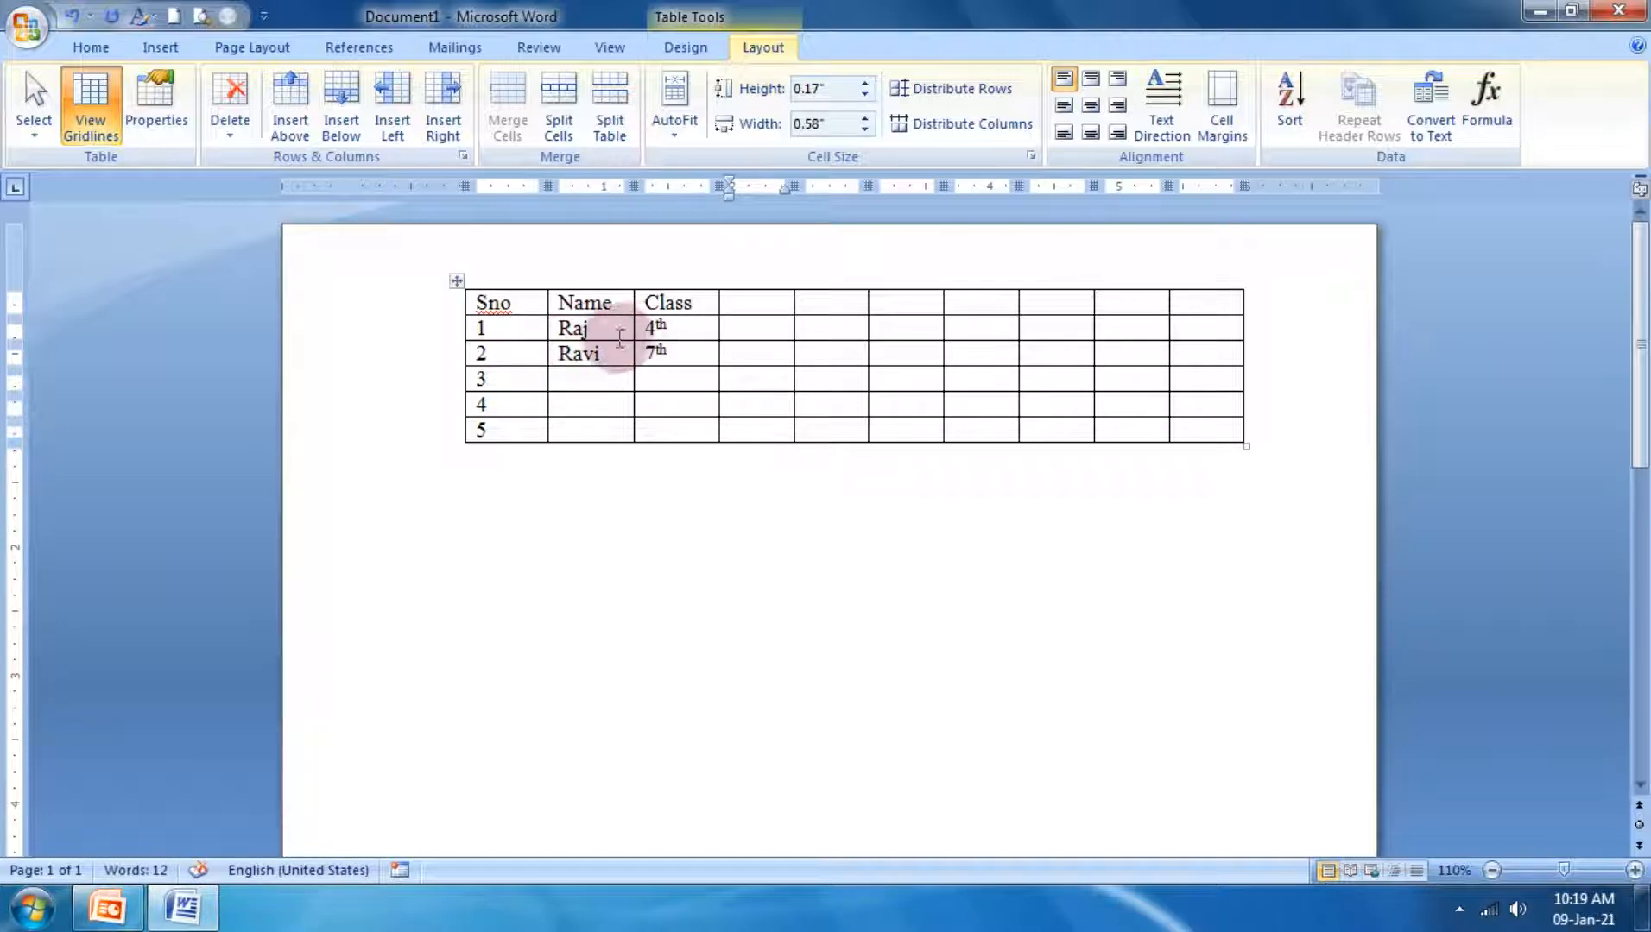
pyautogui.click(224, 141)
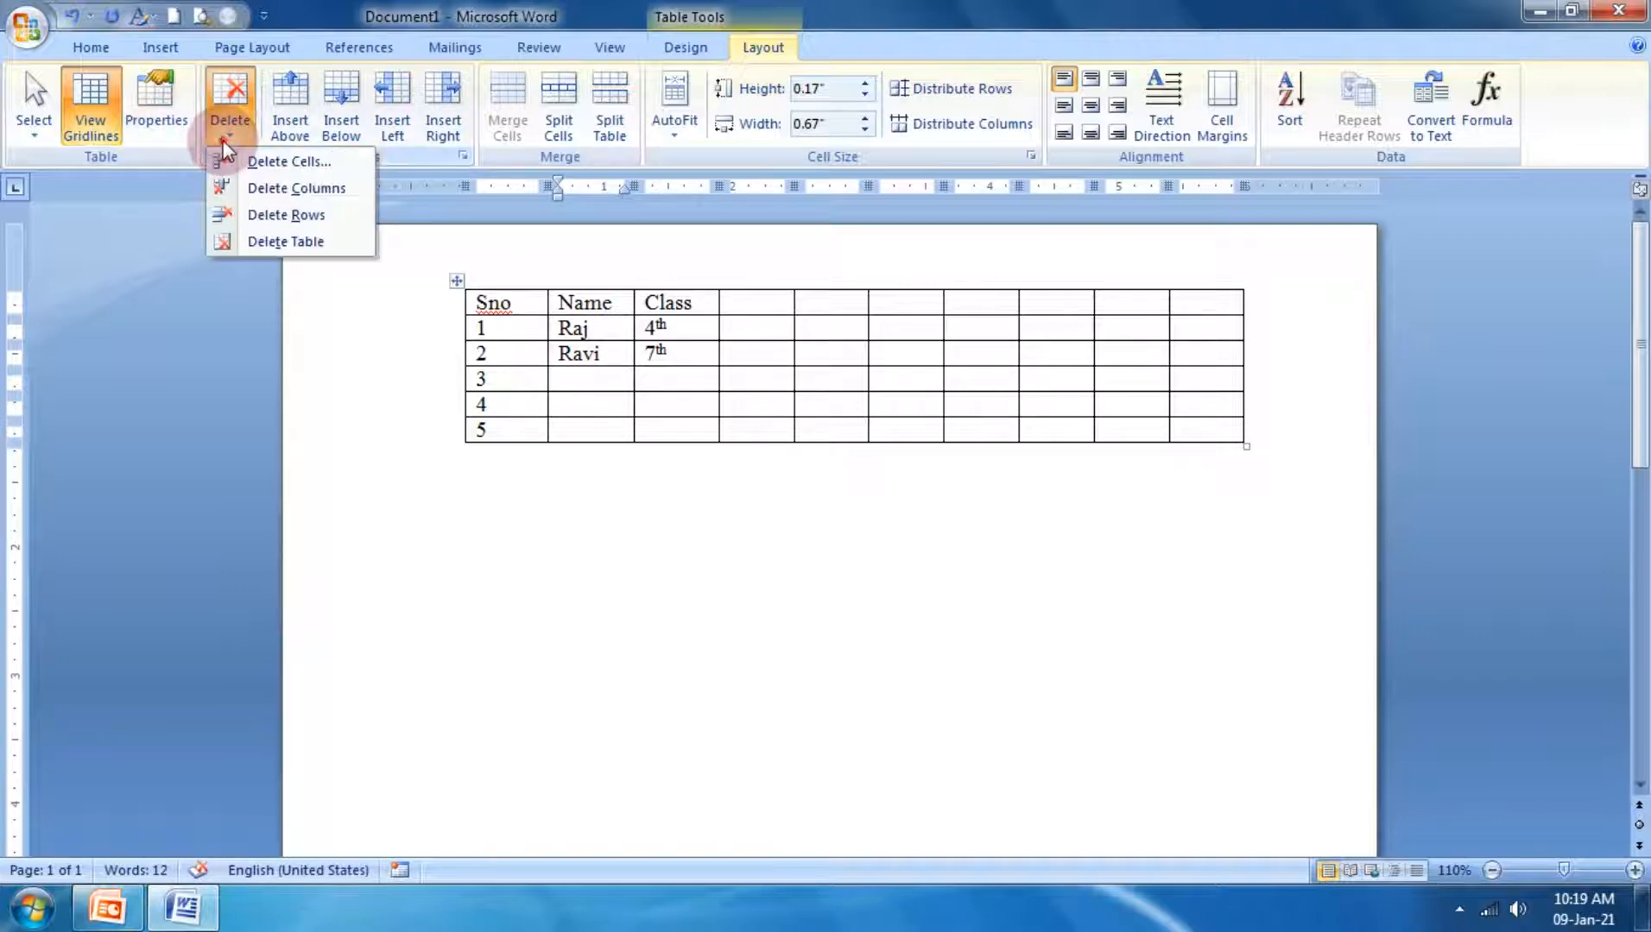
pyautogui.click(266, 165)
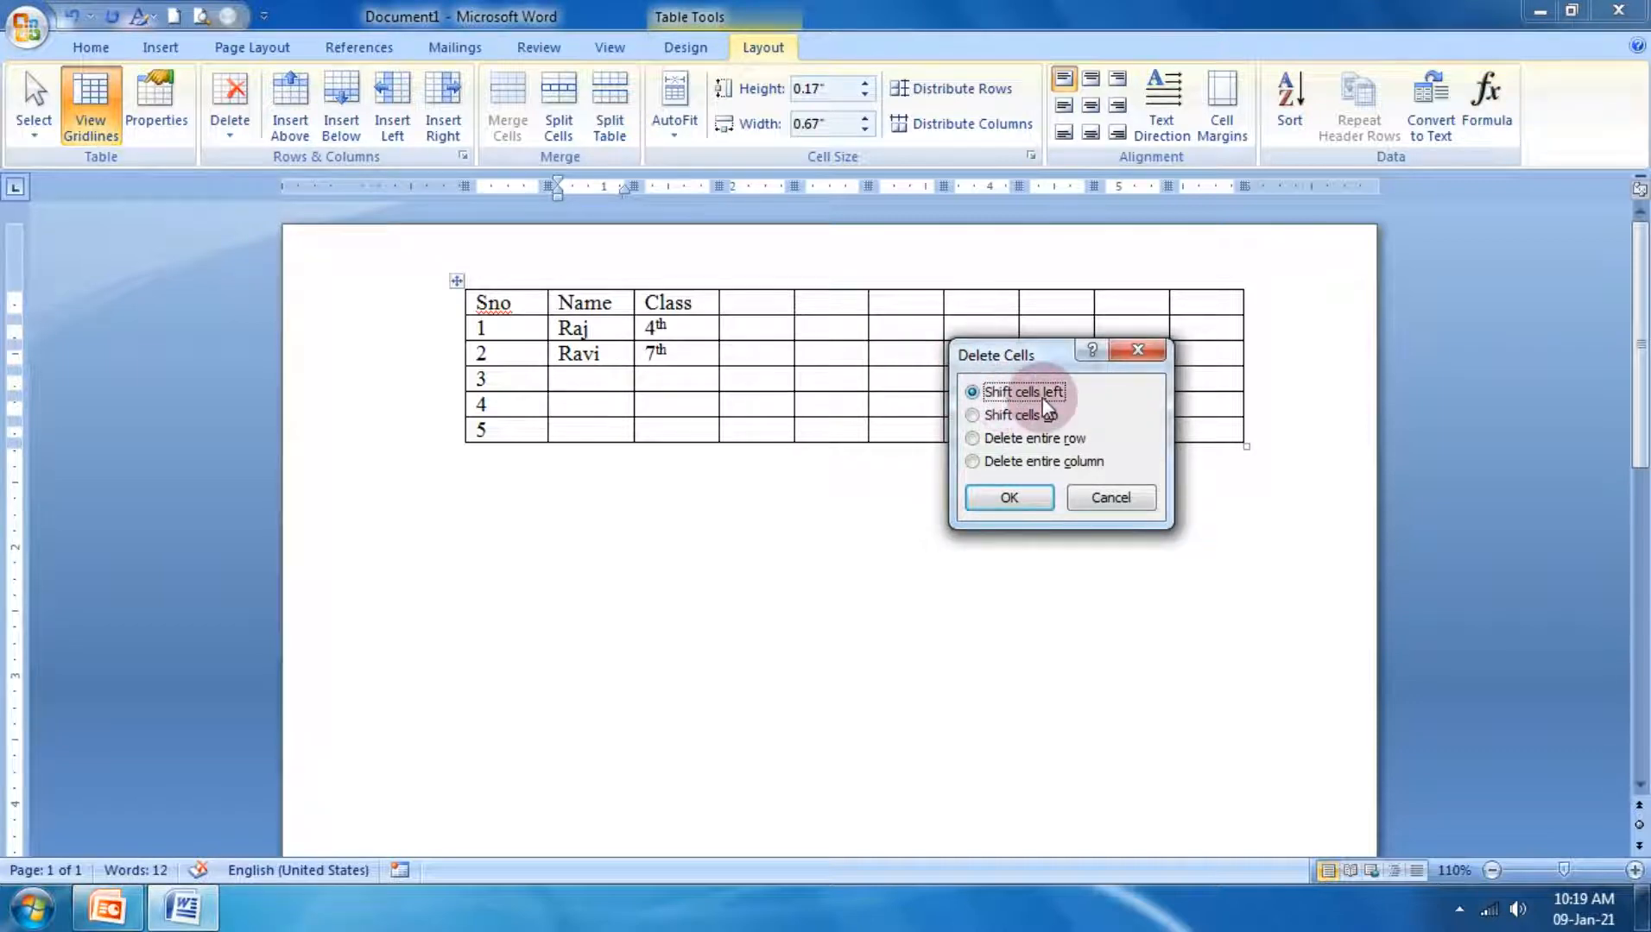
pyautogui.click(1009, 498)
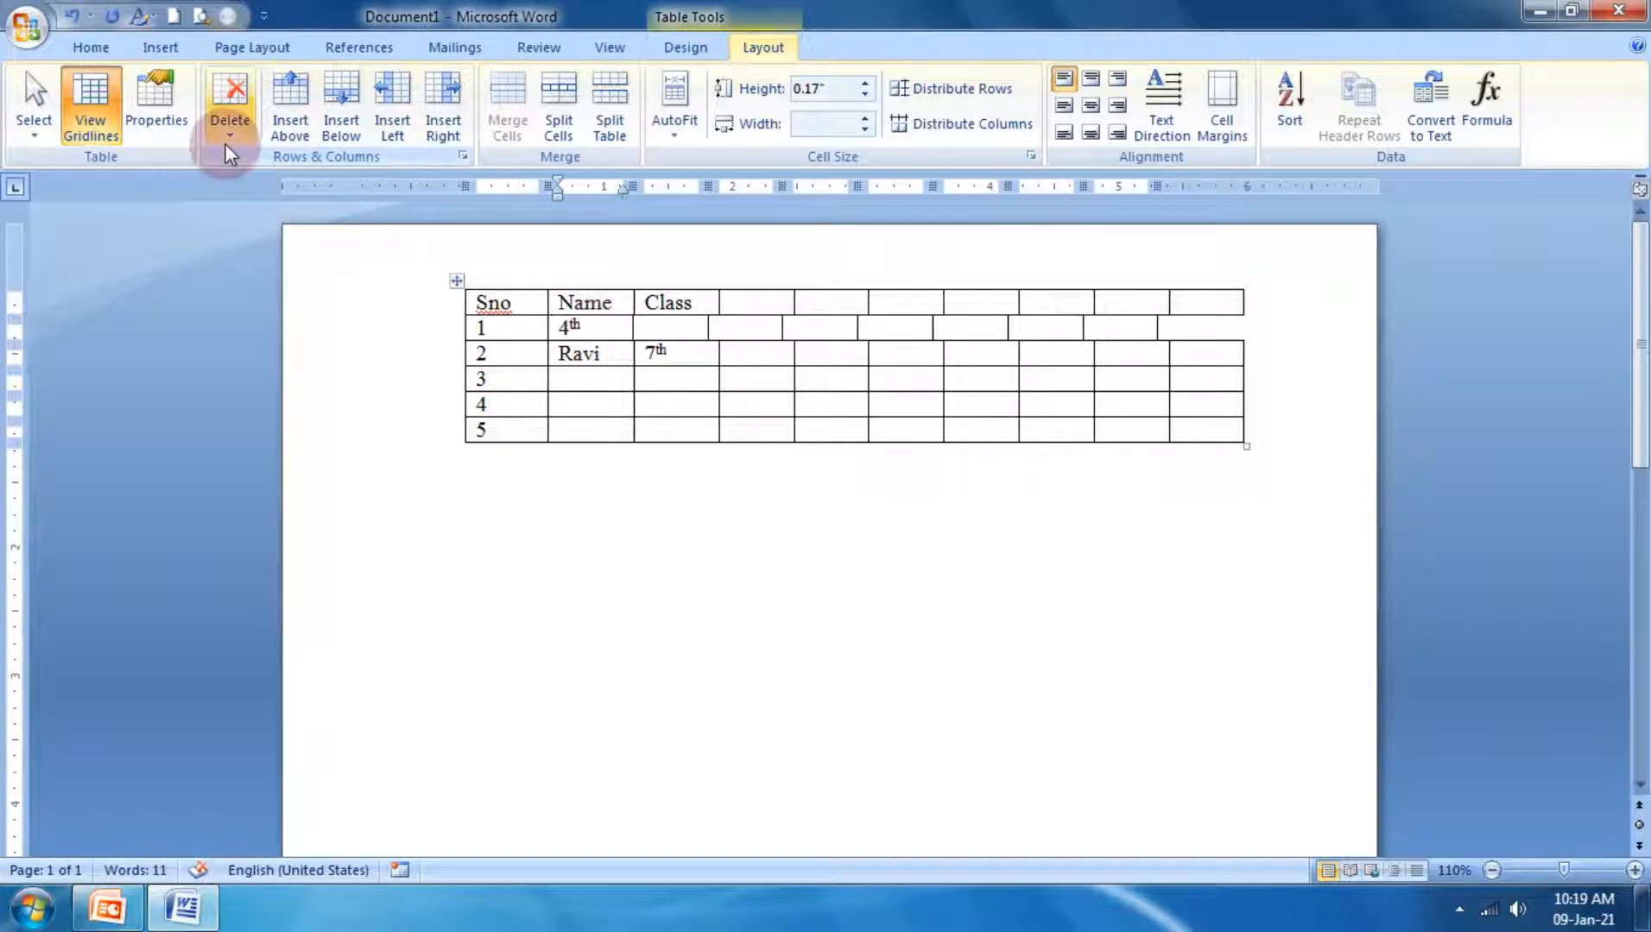
pyautogui.hotkey('ctrl', 'z')
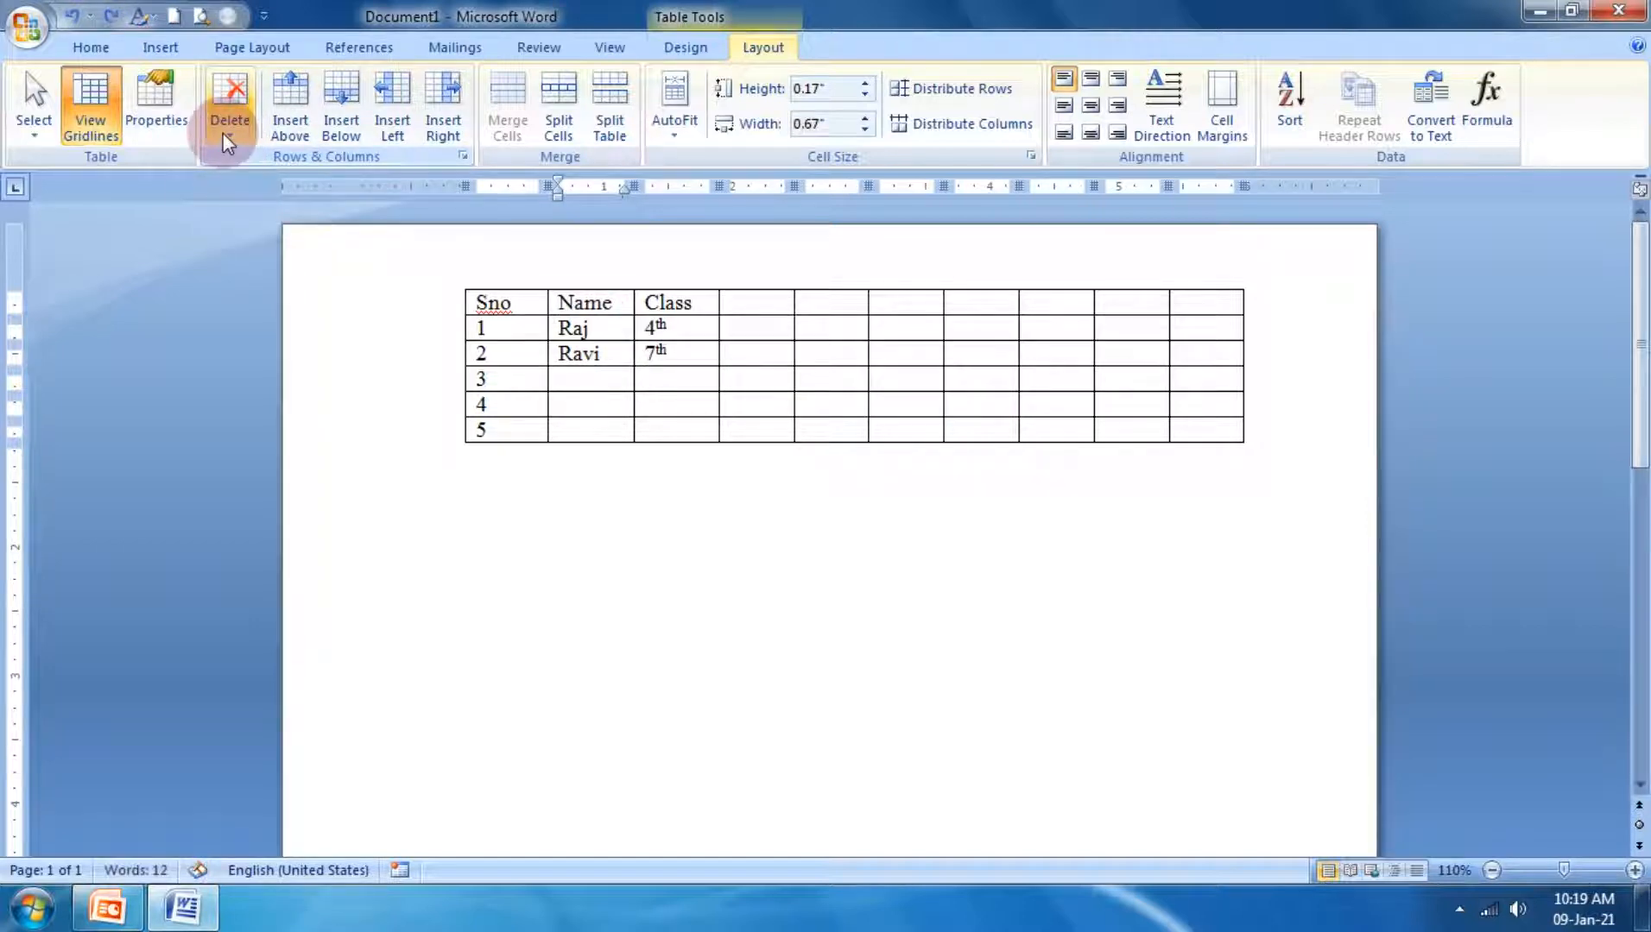
# Step: Delete the name cell in row 1 with the Shift cells up option, and undo the deletion
pyautogui.click(222, 131)
pyautogui.click(259, 162)
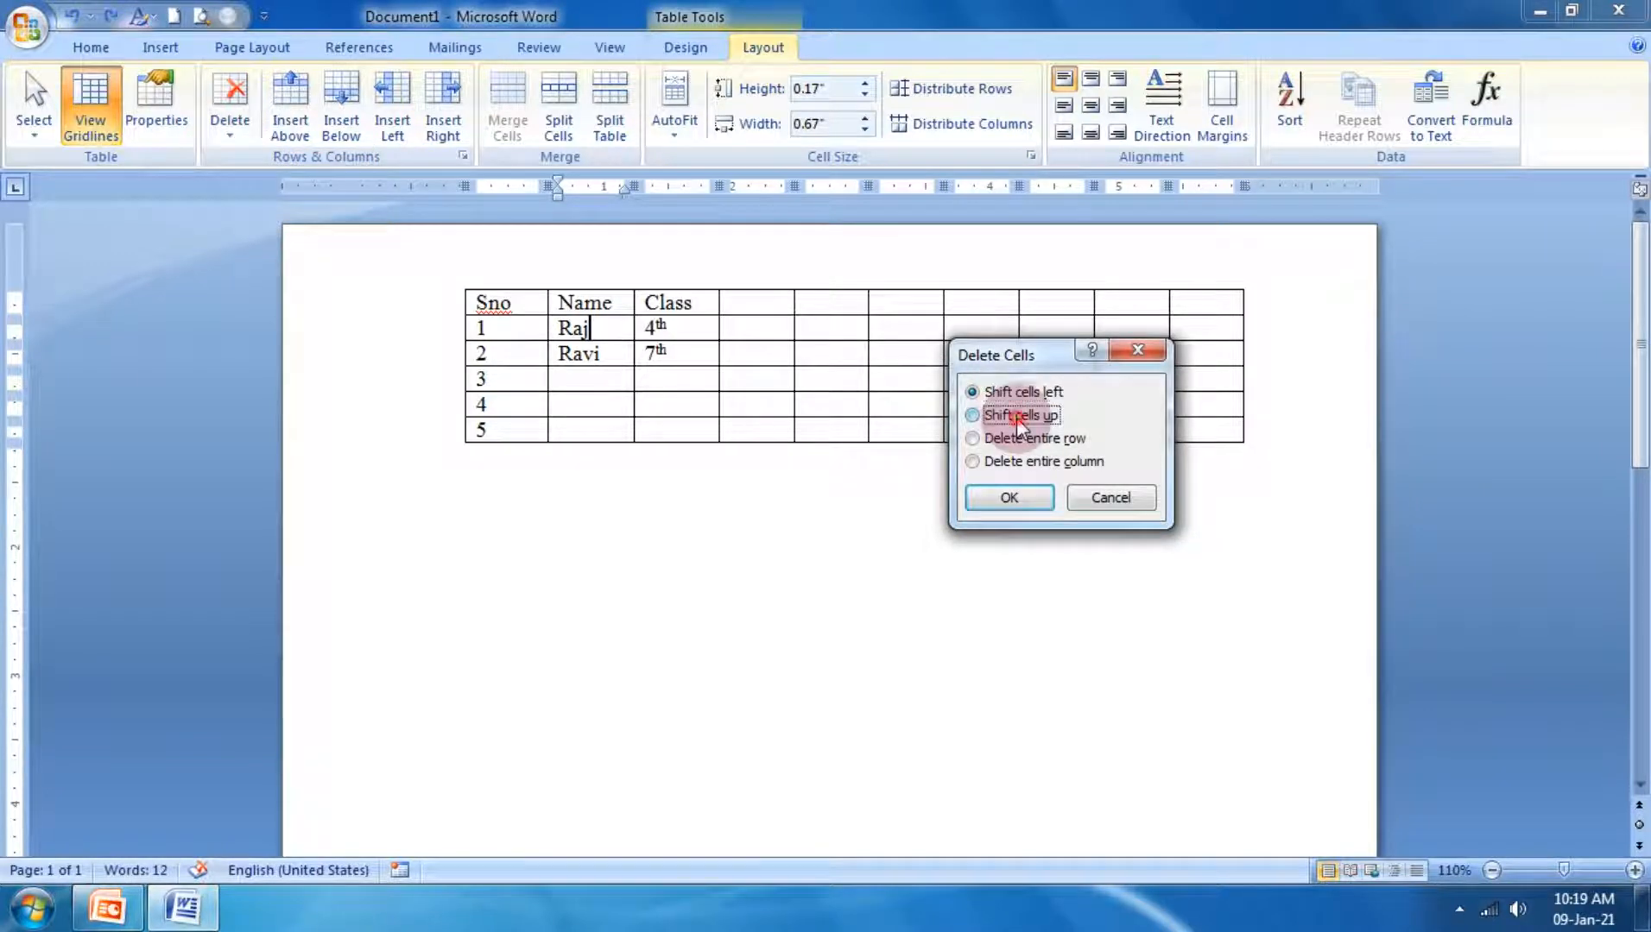
pyautogui.click(1009, 498)
pyautogui.click(586, 346)
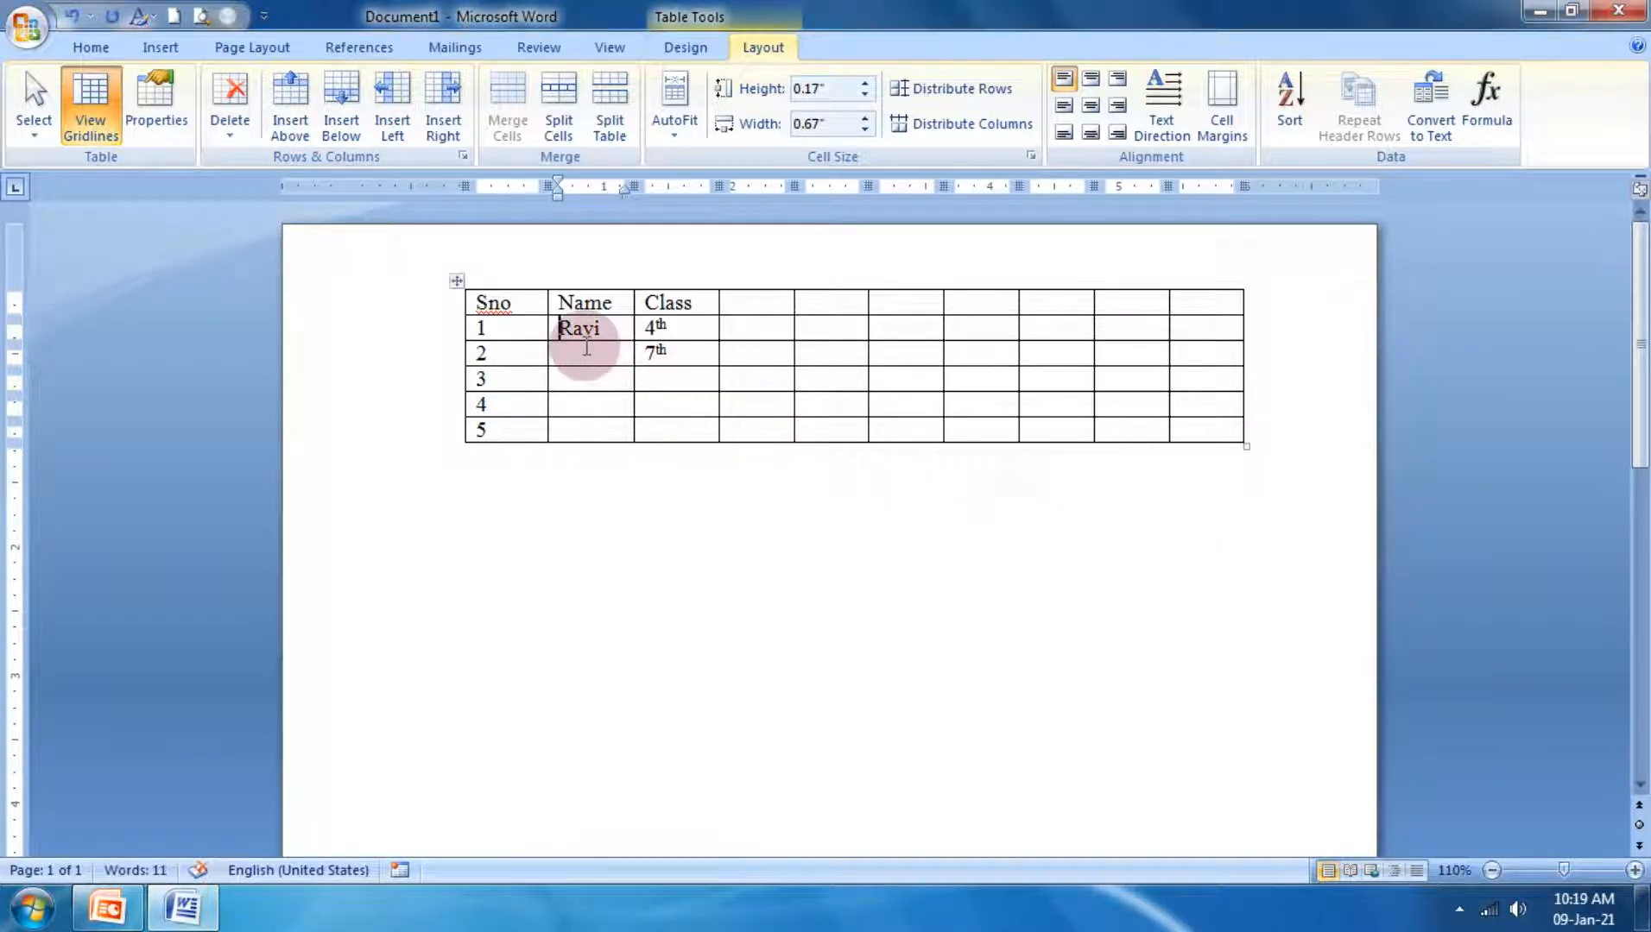
pyautogui.hotkey('ctrl', 'z')
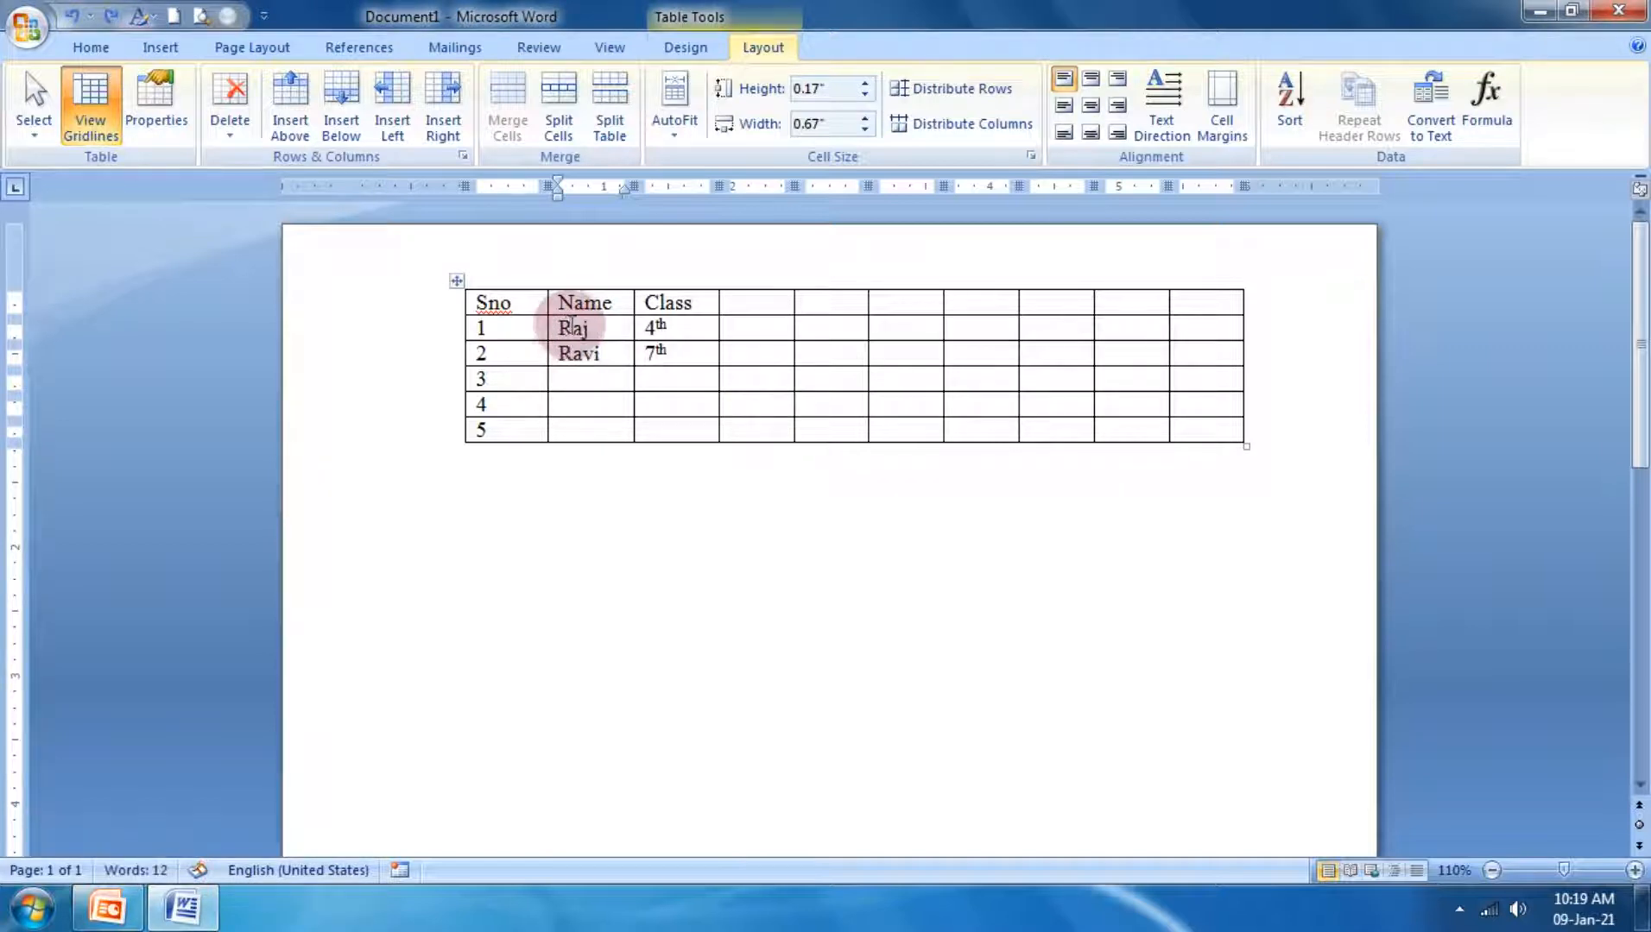
# Step: Delete the seven empty columns after Class, the last four first and the other three after them
pyautogui.moveTo(1002, 302); pyautogui.dragTo(1250, 326)
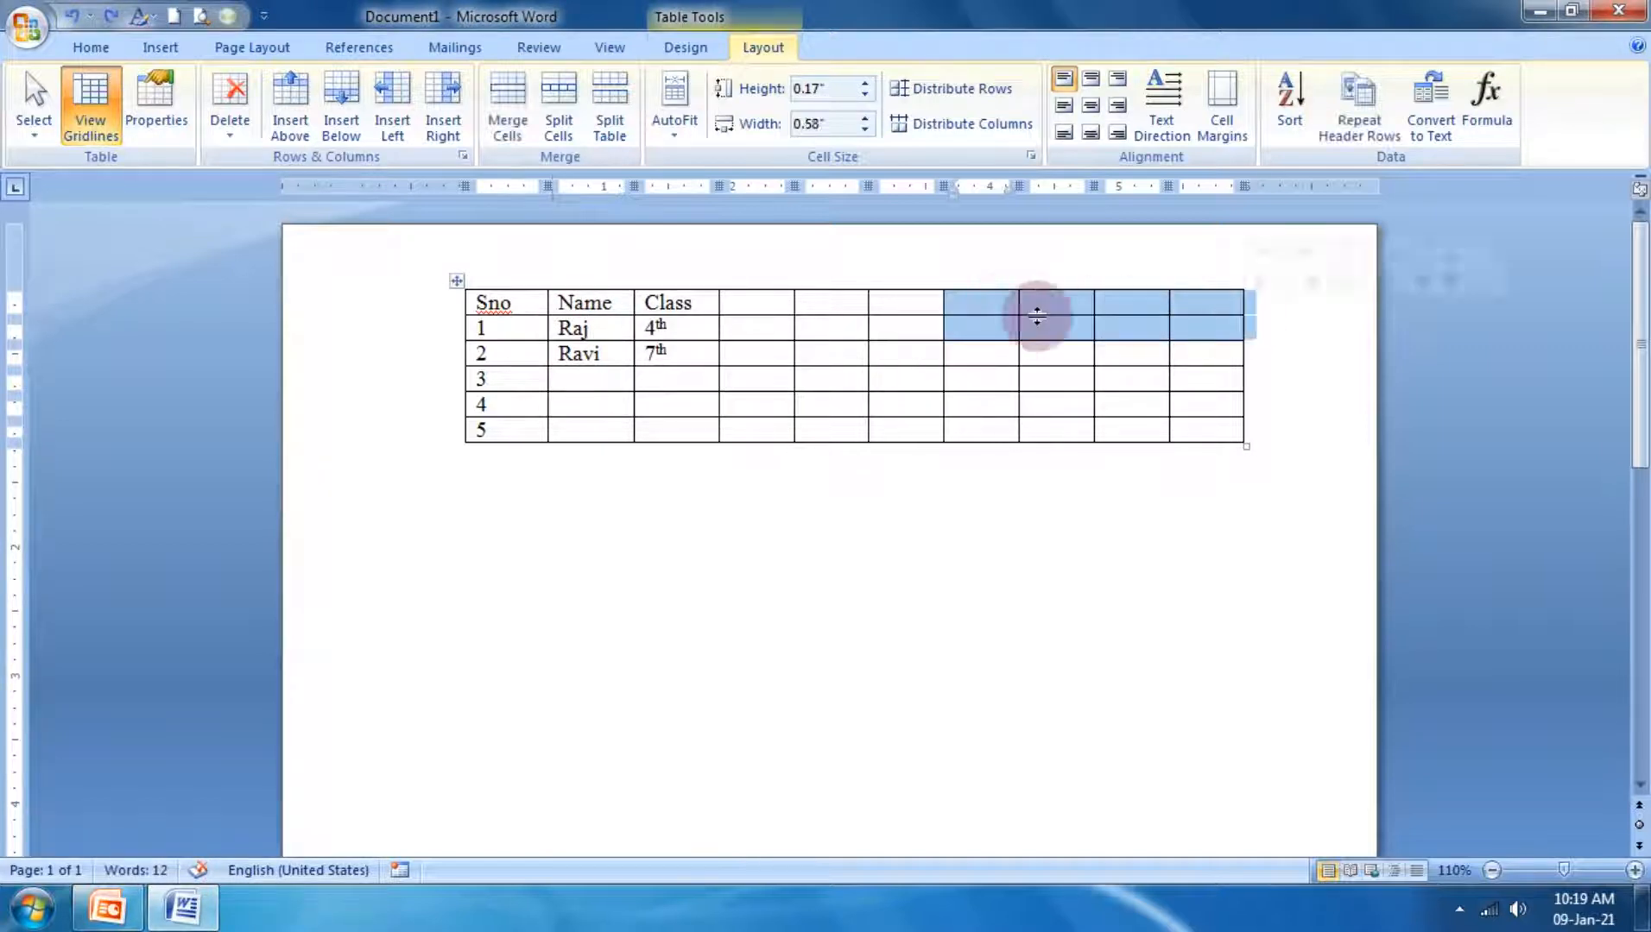
pyautogui.click(215, 134)
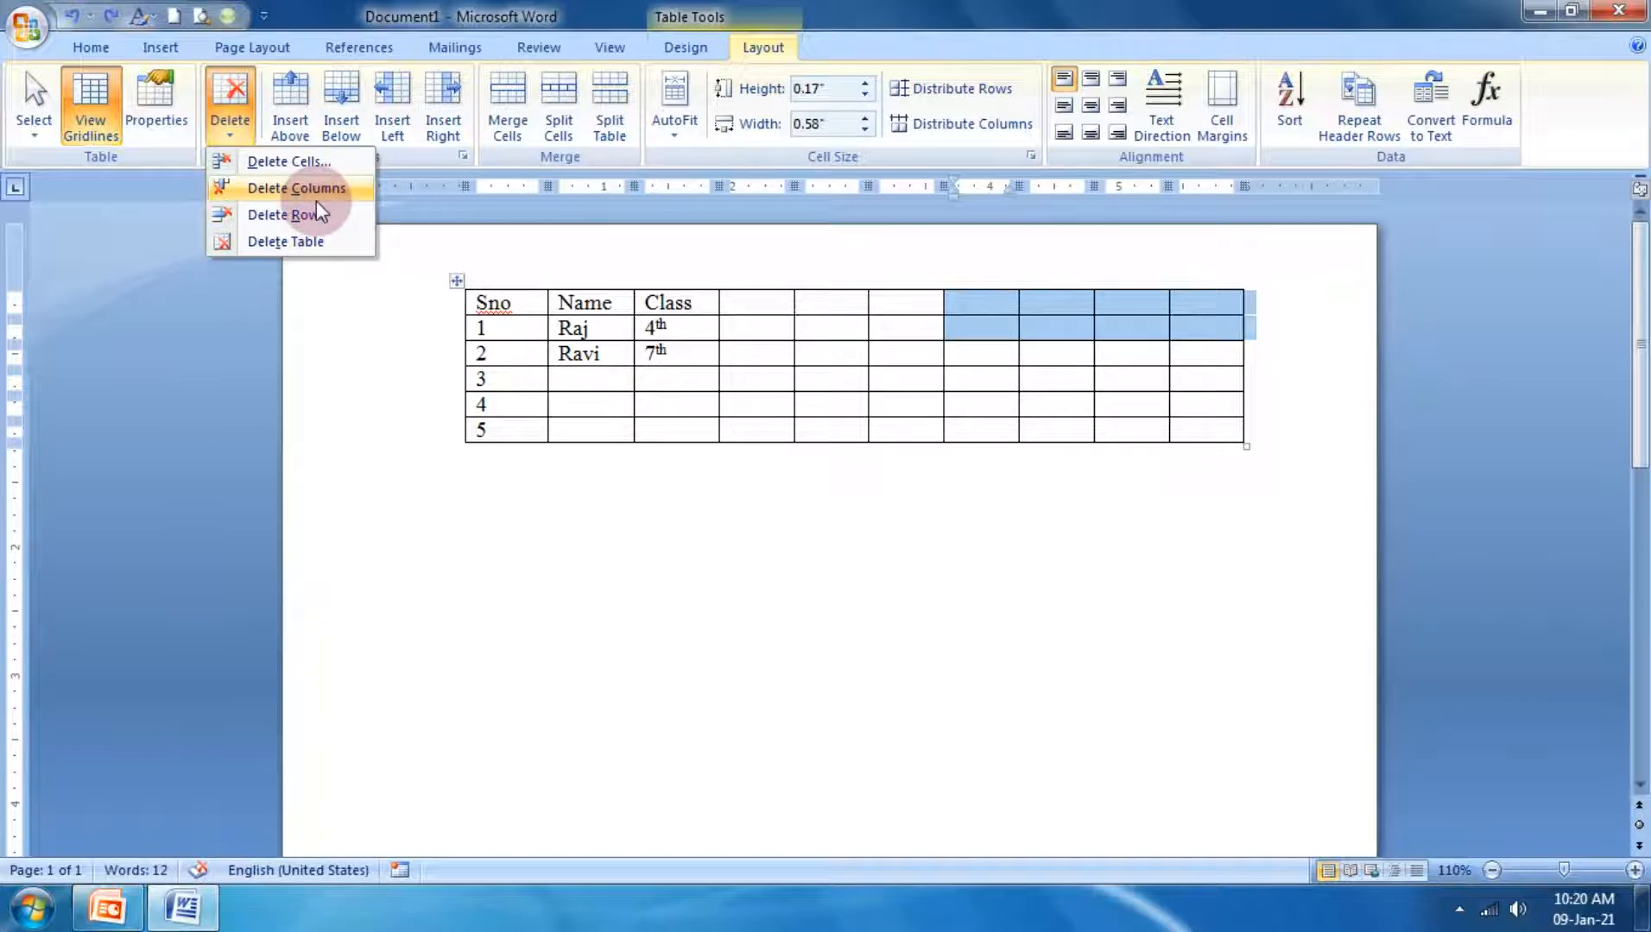
pyautogui.click(316, 196)
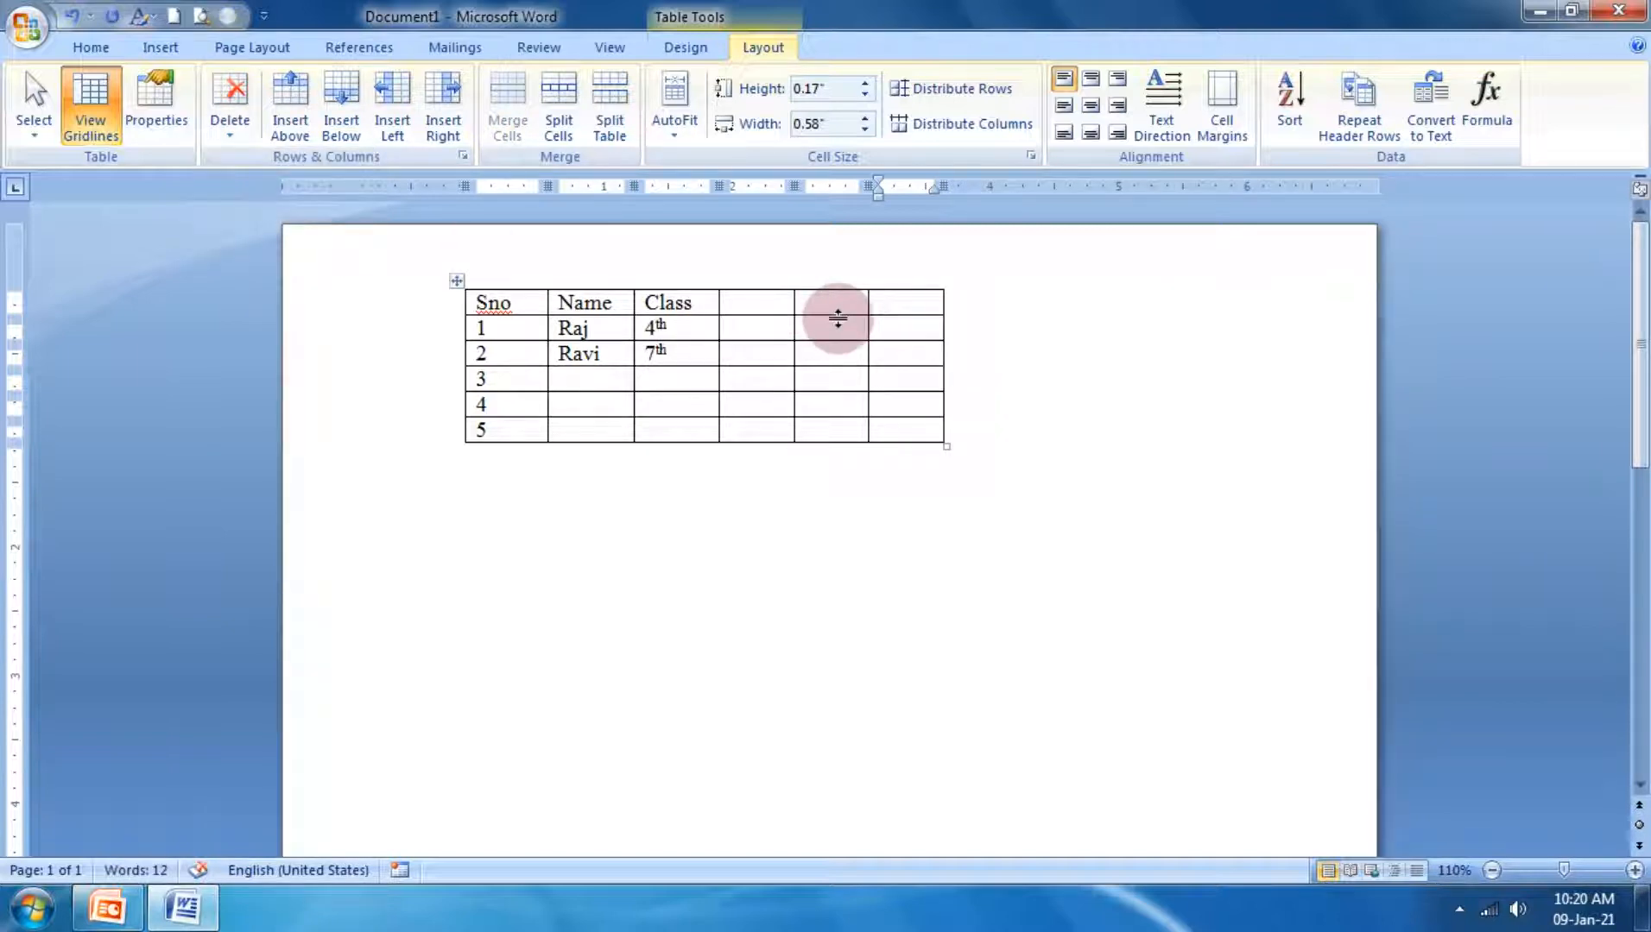
pyautogui.moveTo(795, 298); pyautogui.dragTo(917, 304)
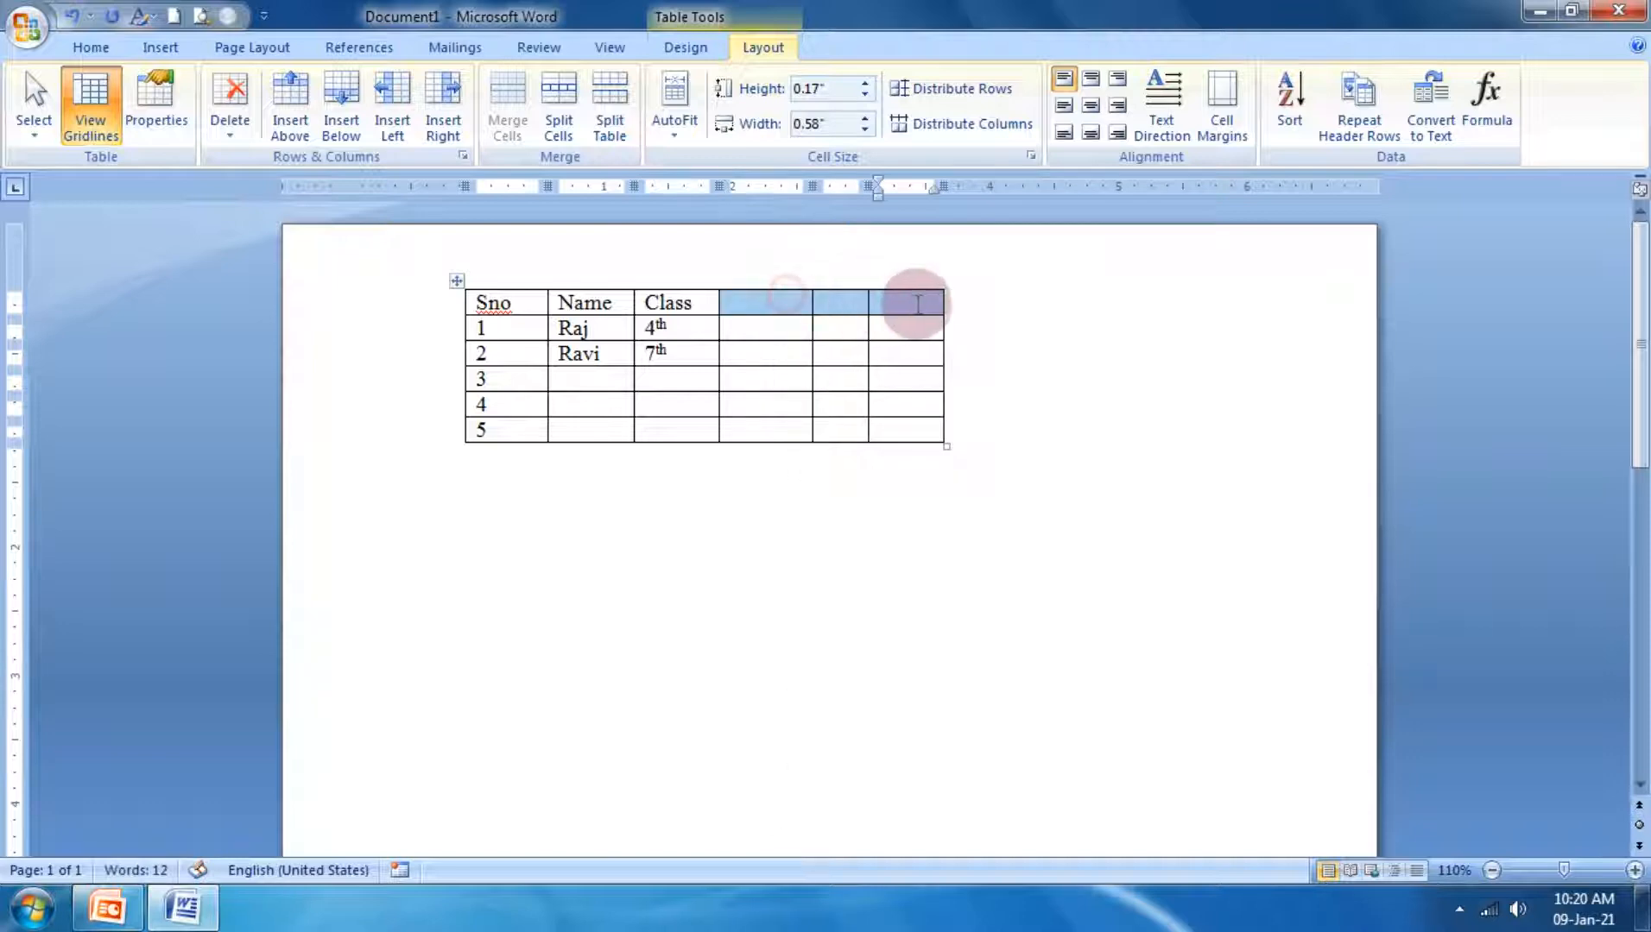
pyautogui.click(230, 121)
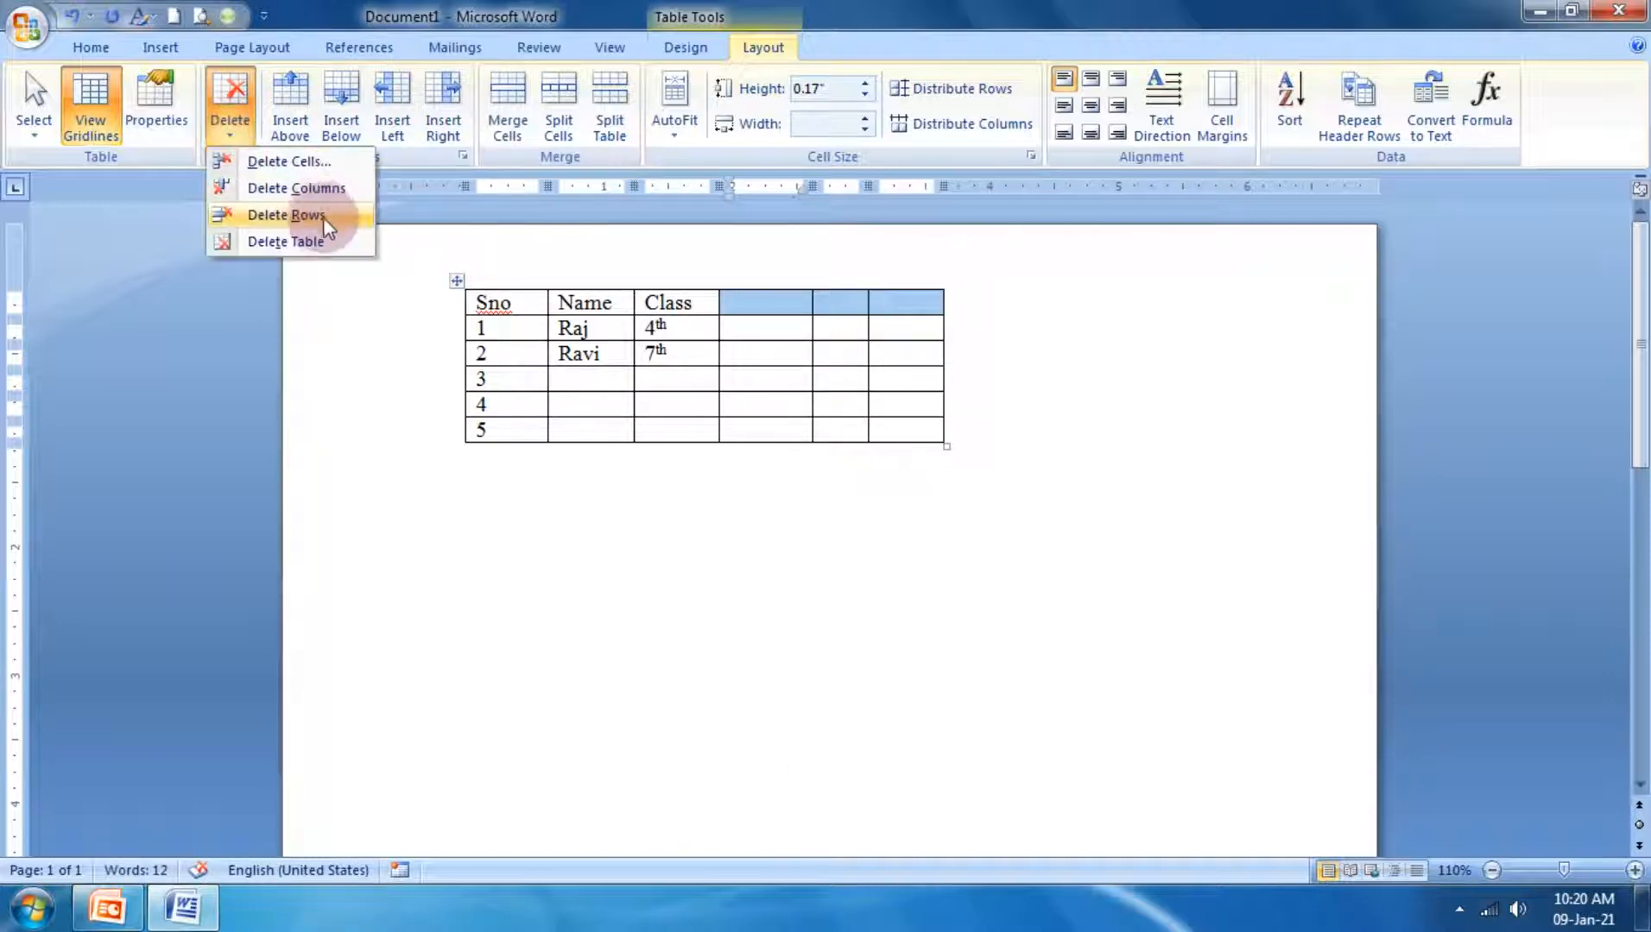
pyautogui.click(325, 195)
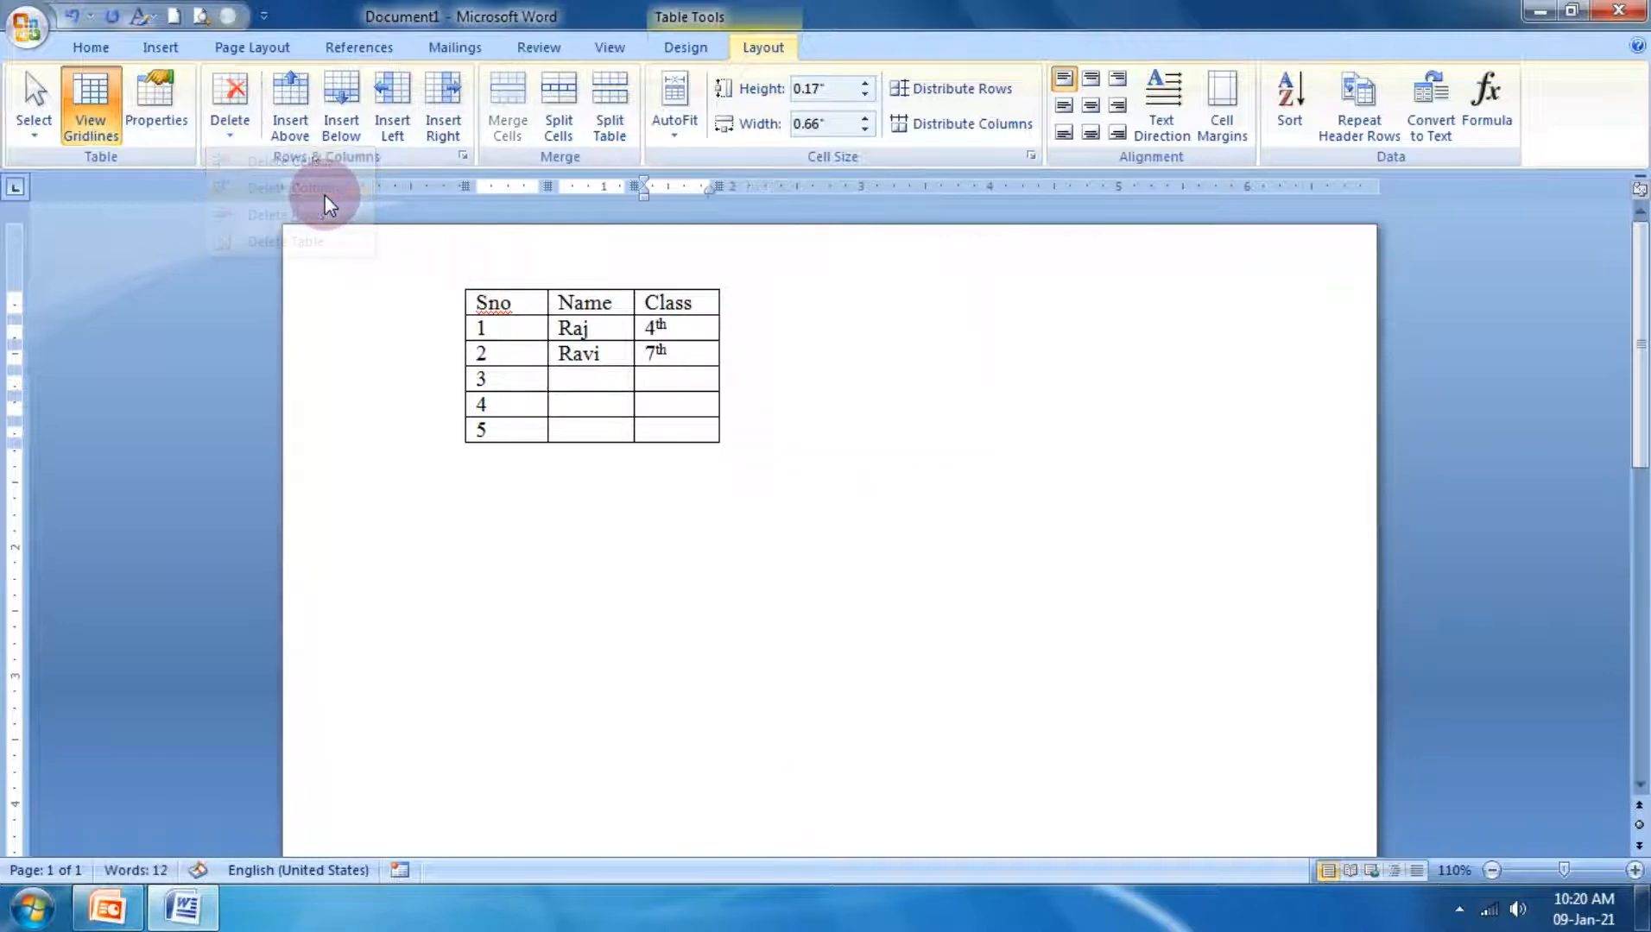
# Step: Delete the table rows numbered 5 and 4
pyautogui.click(516, 430)
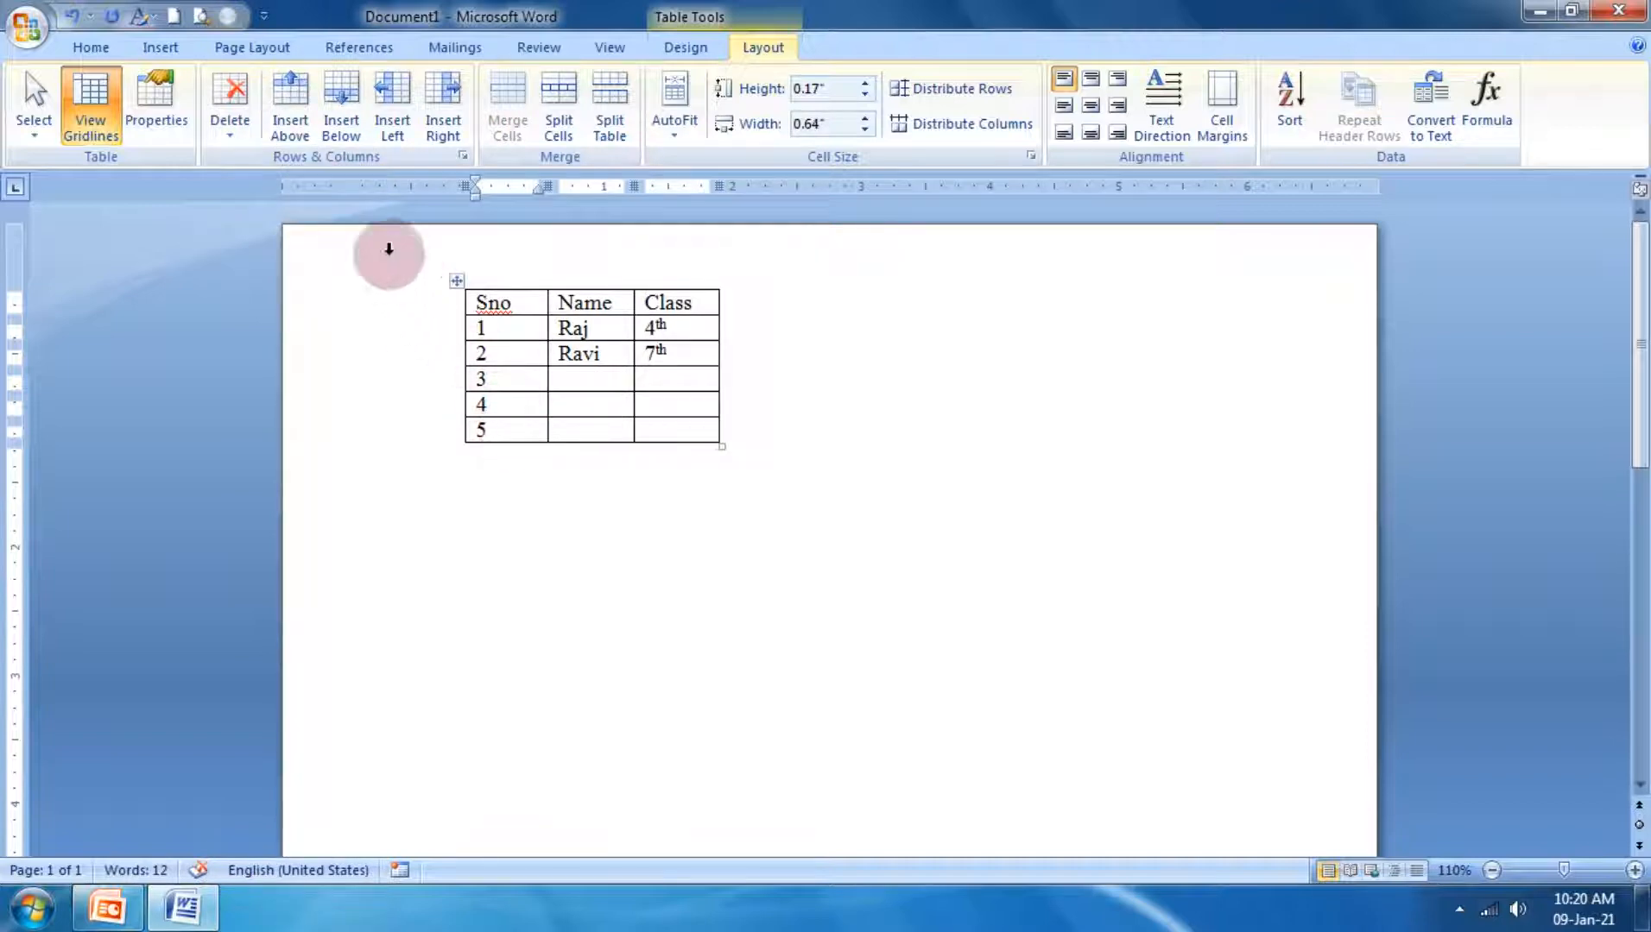
pyautogui.click(230, 129)
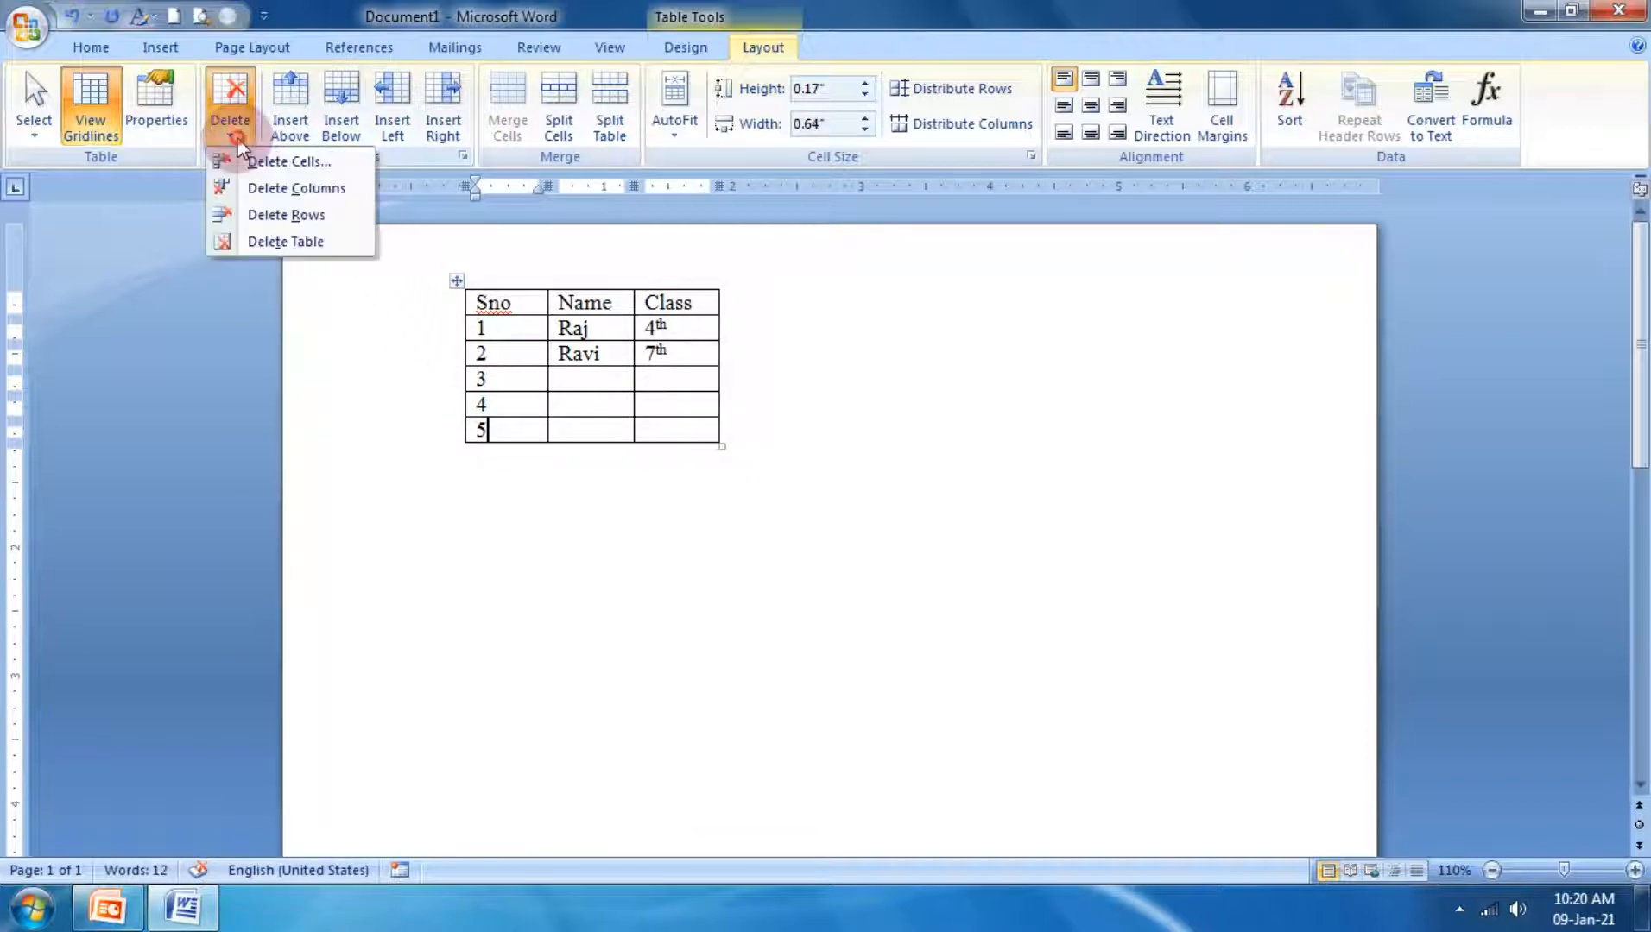
pyautogui.click(297, 215)
pyautogui.click(582, 446)
pyautogui.click(530, 402)
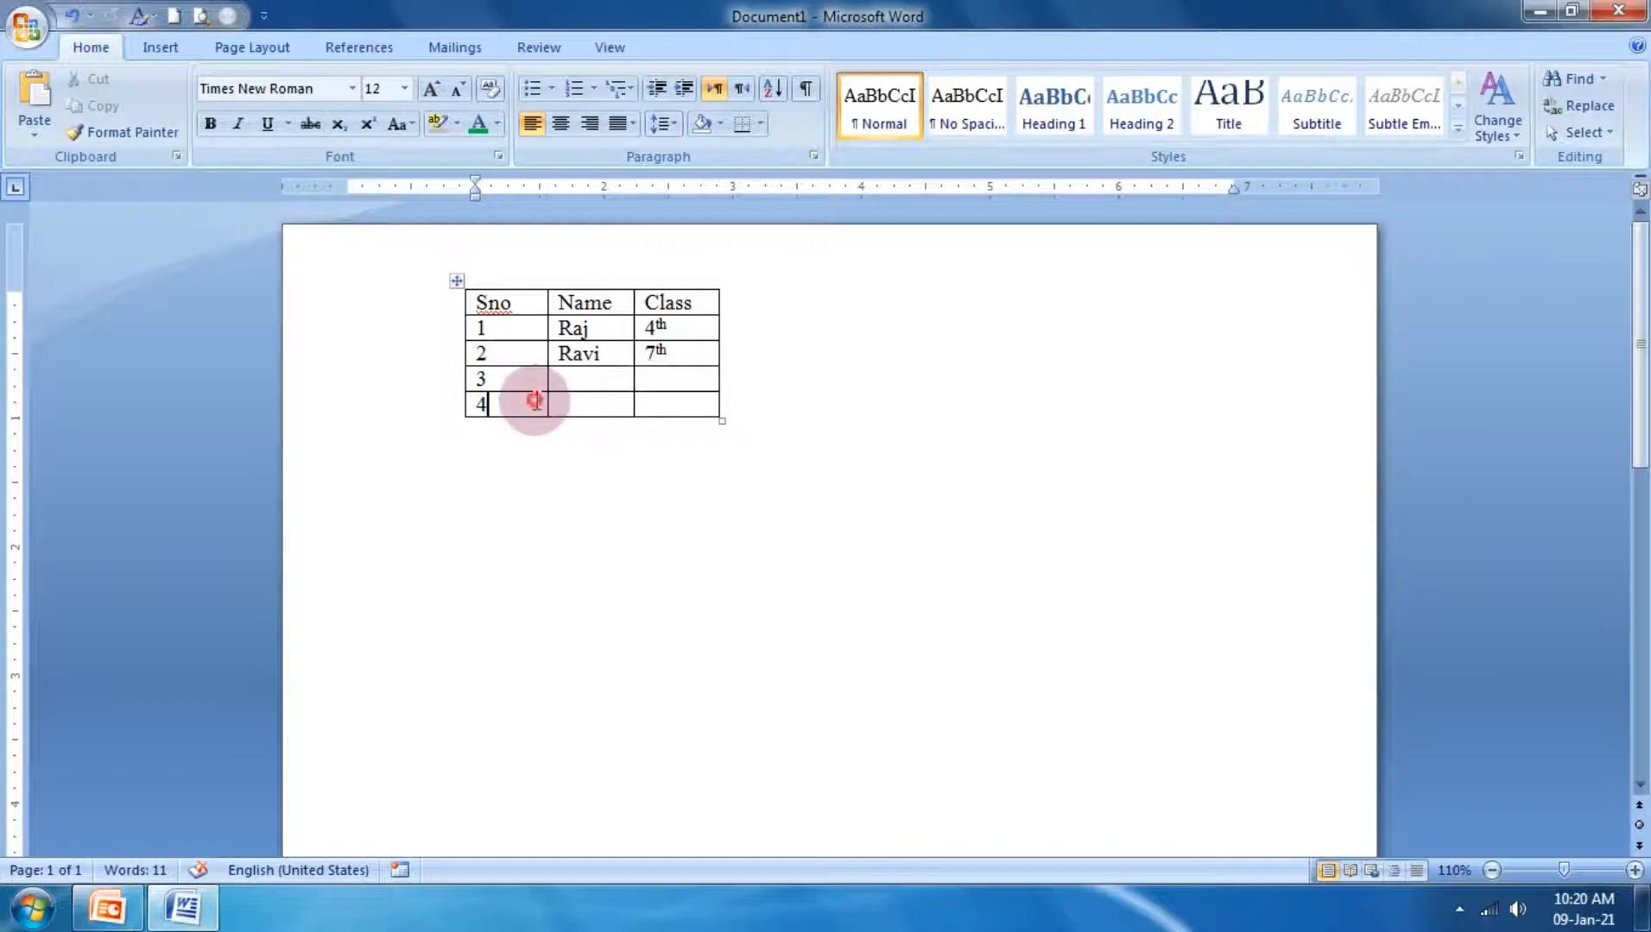
pyautogui.click(227, 140)
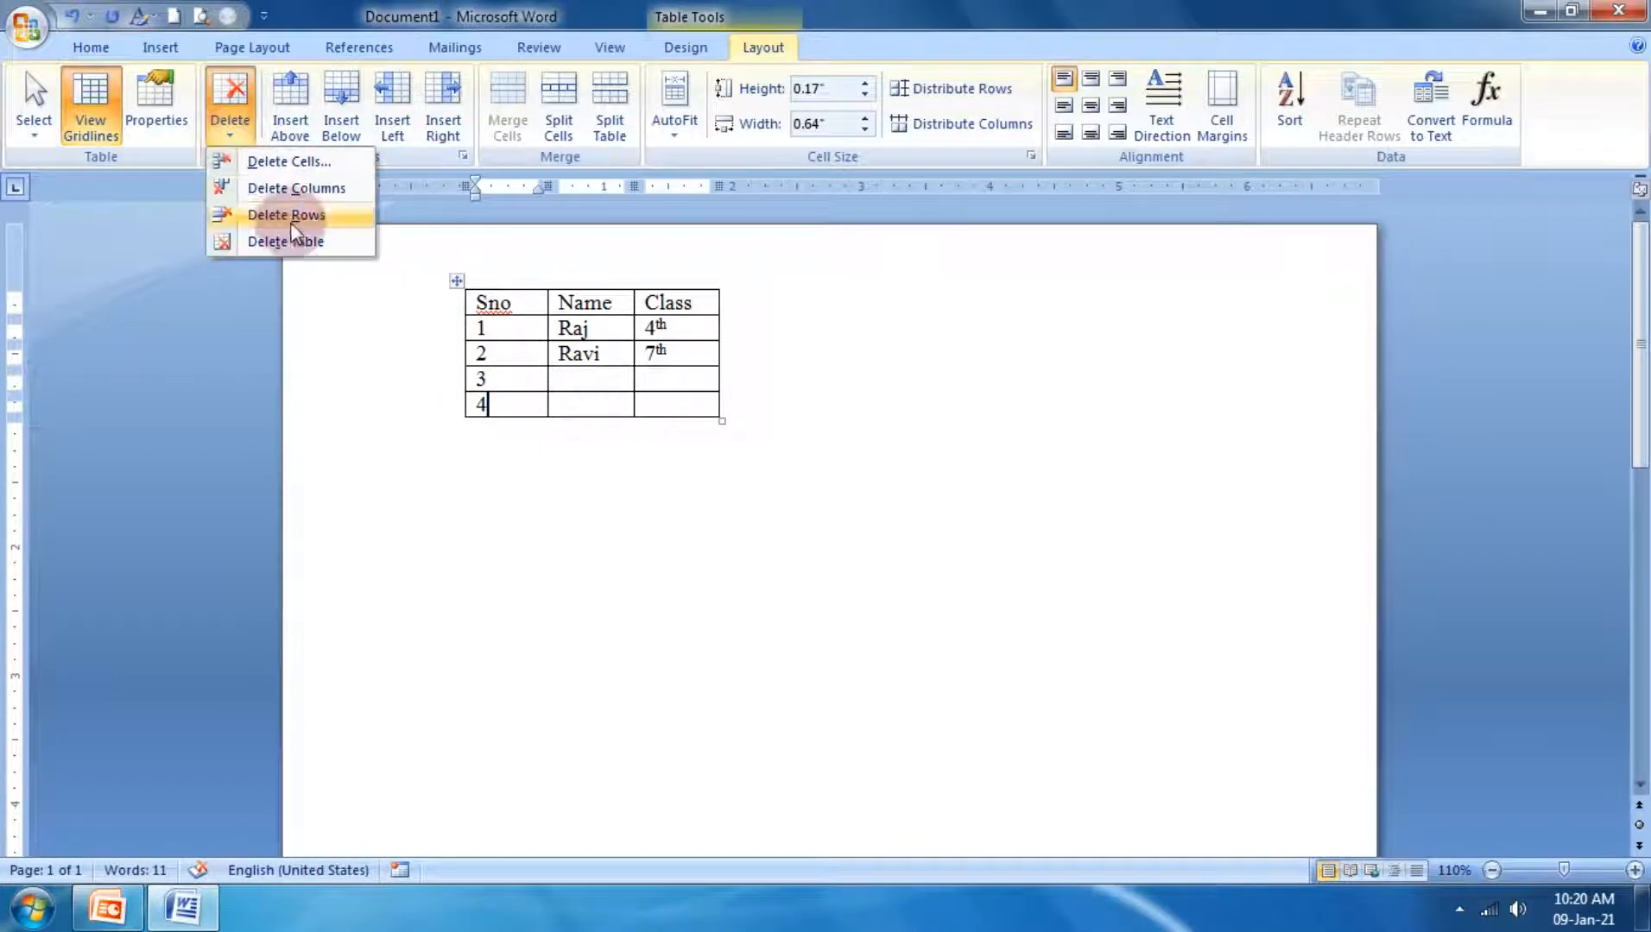
pyautogui.click(287, 219)
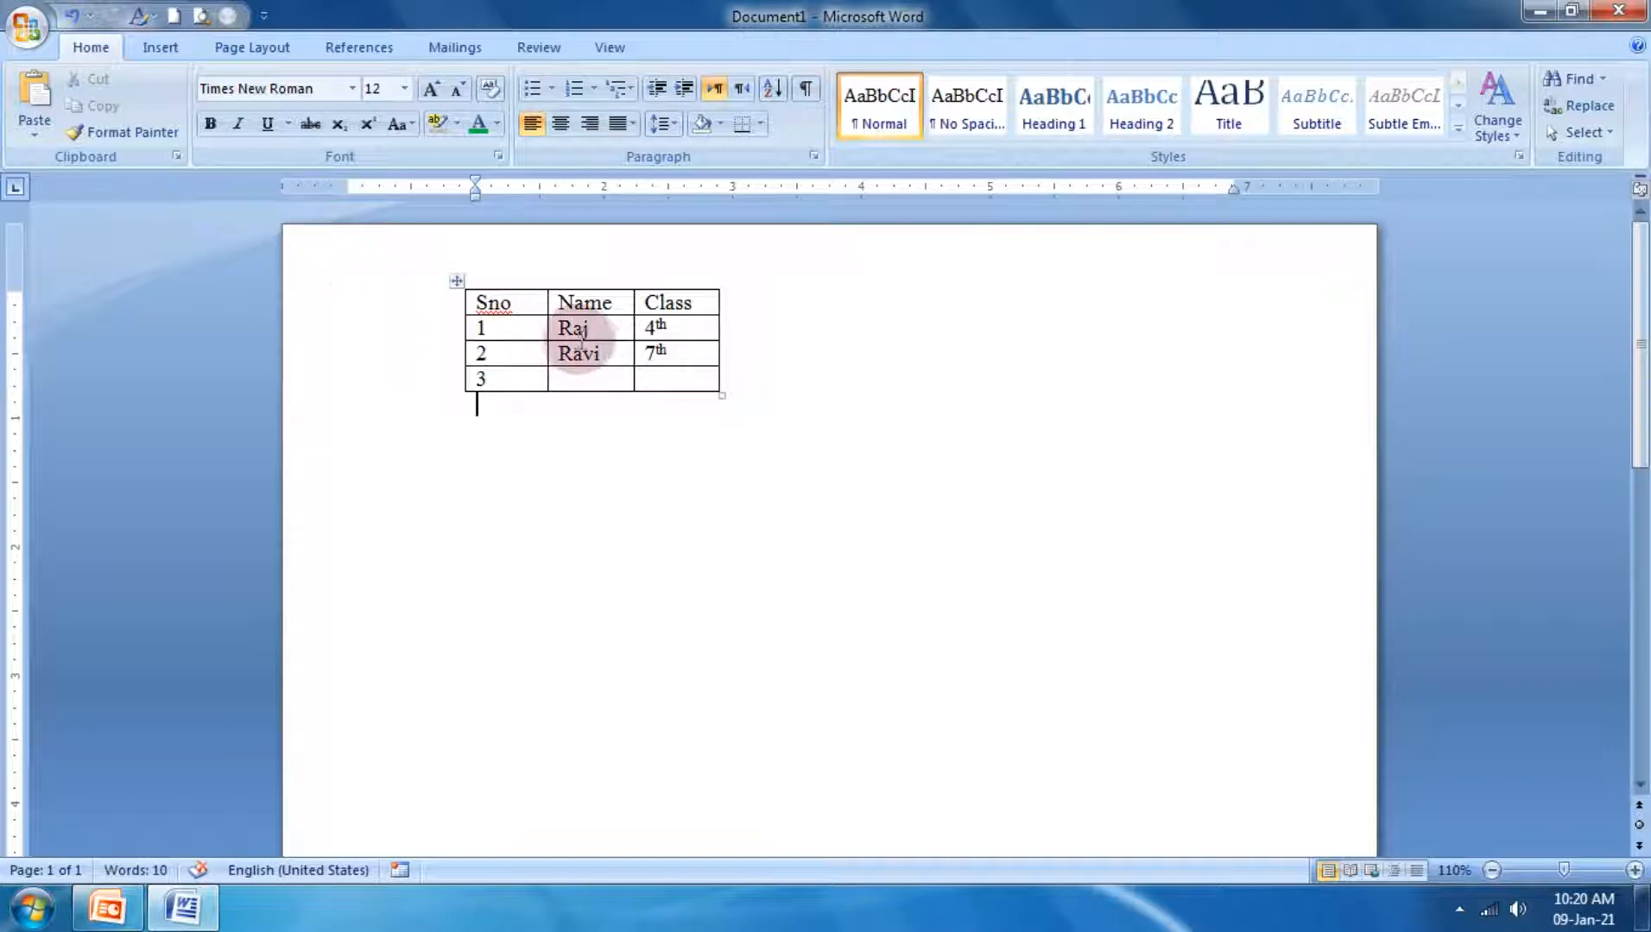
# Step: Delete the table row numbered 3
pyautogui.click(579, 376)
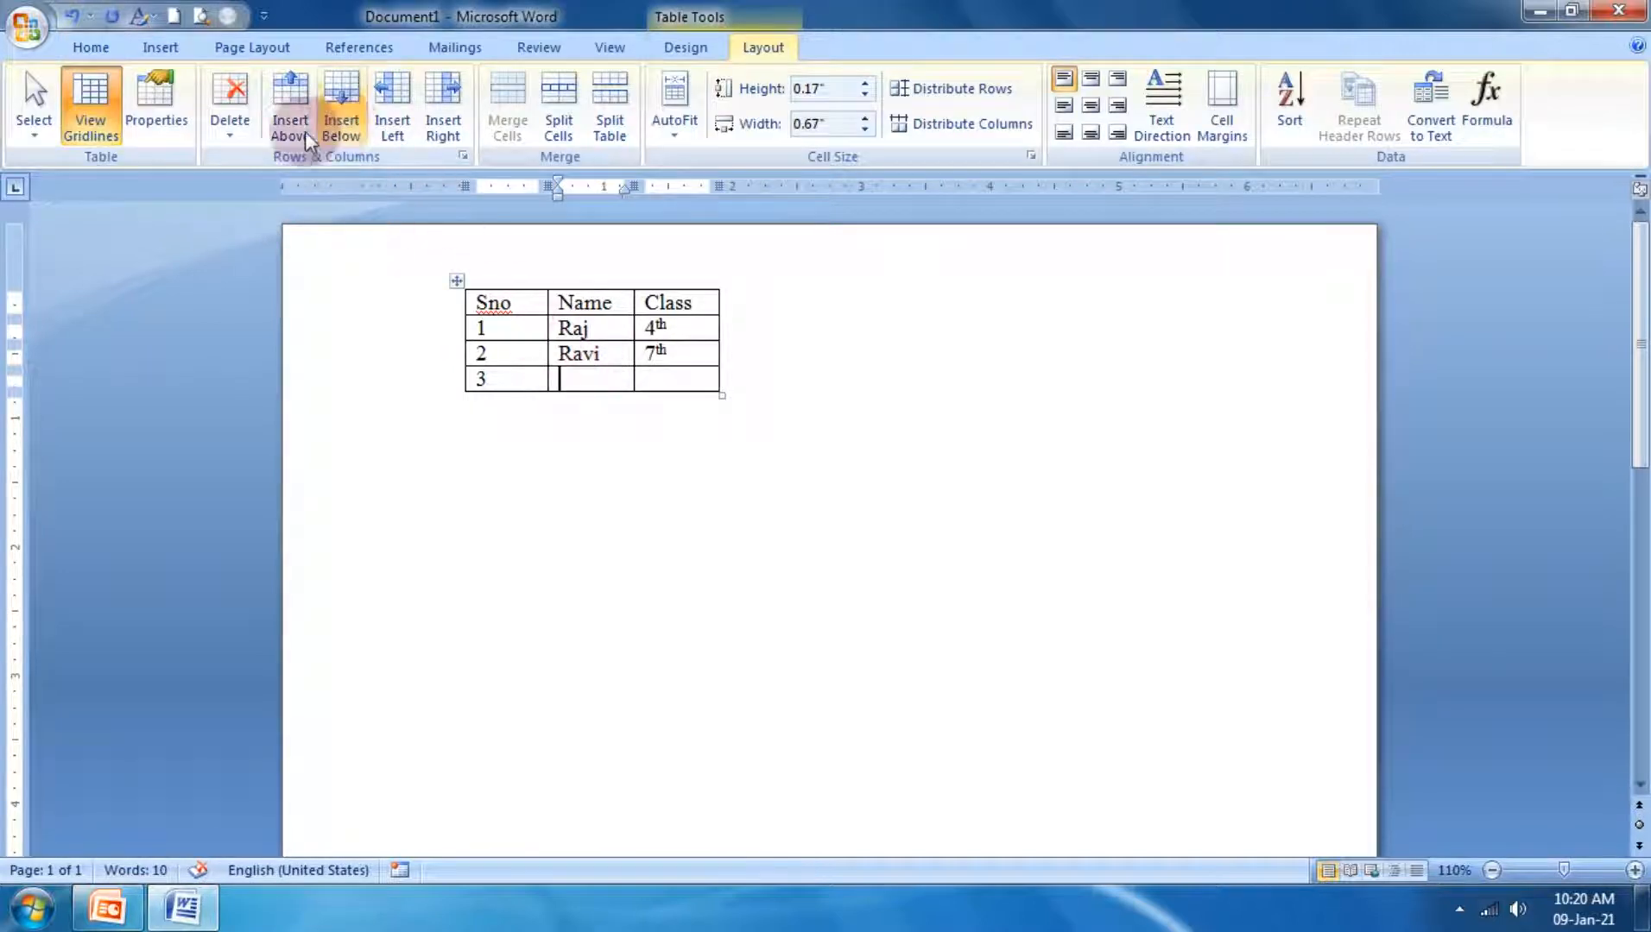
pyautogui.click(248, 134)
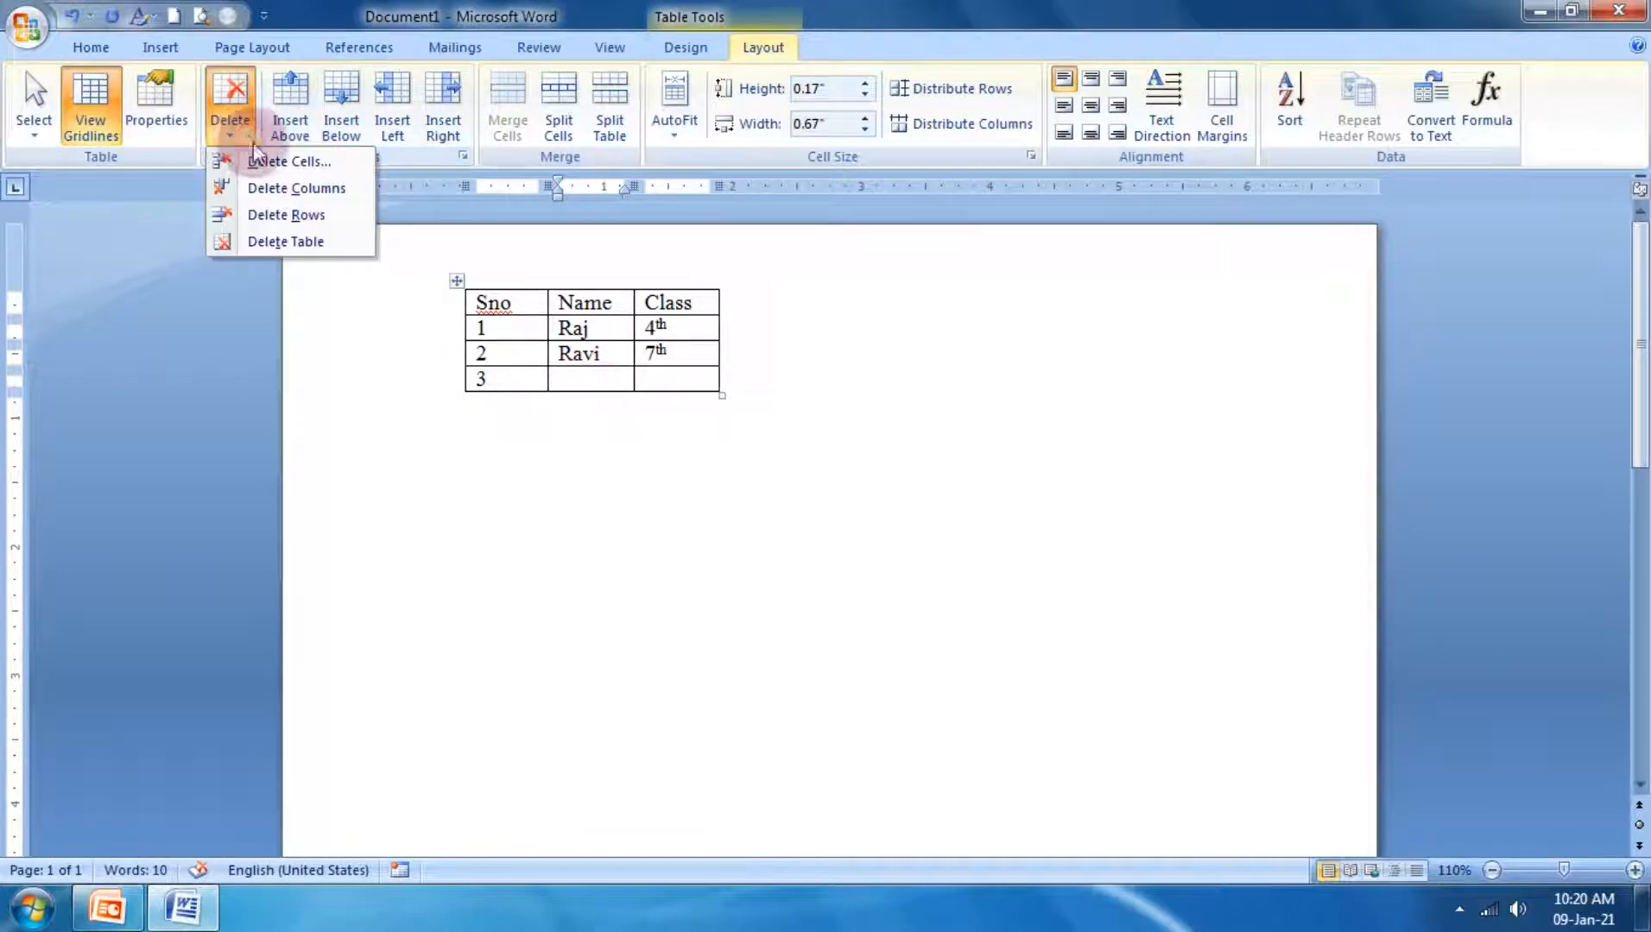
pyautogui.click(340, 218)
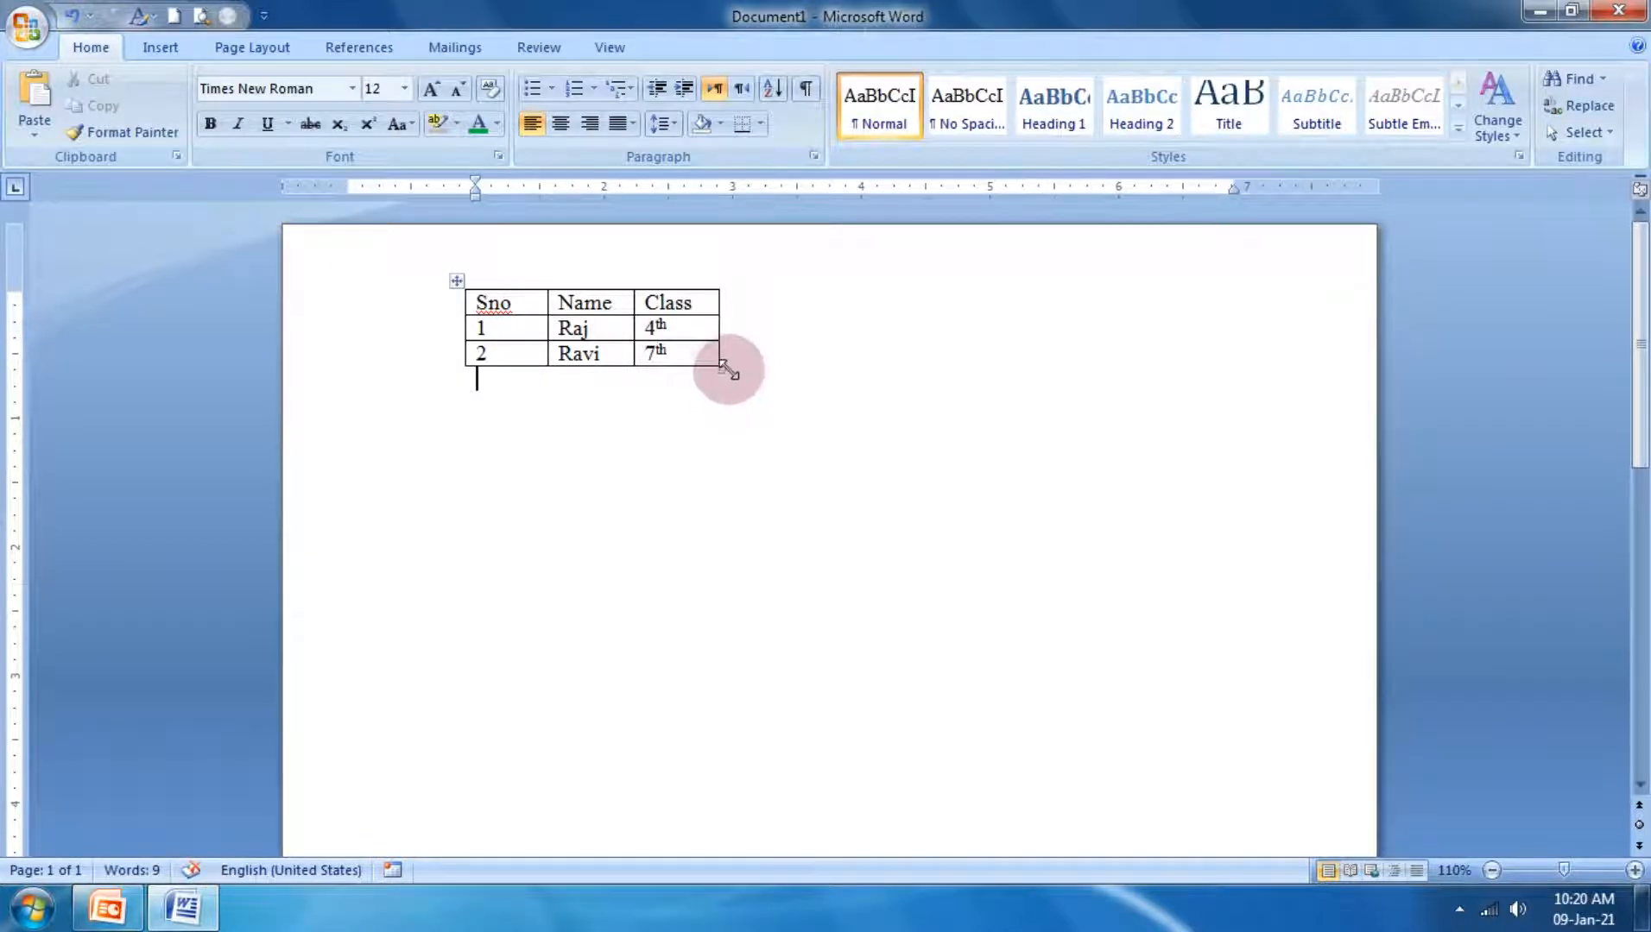
# Step: Enlarge the whole table in width and height, try several alignments on all its cells, and finish with Align Center
pyautogui.moveTo(729, 368); pyautogui.dragTo(1053, 450)
pyautogui.moveTo(947, 409); pyautogui.dragTo(570, 302)
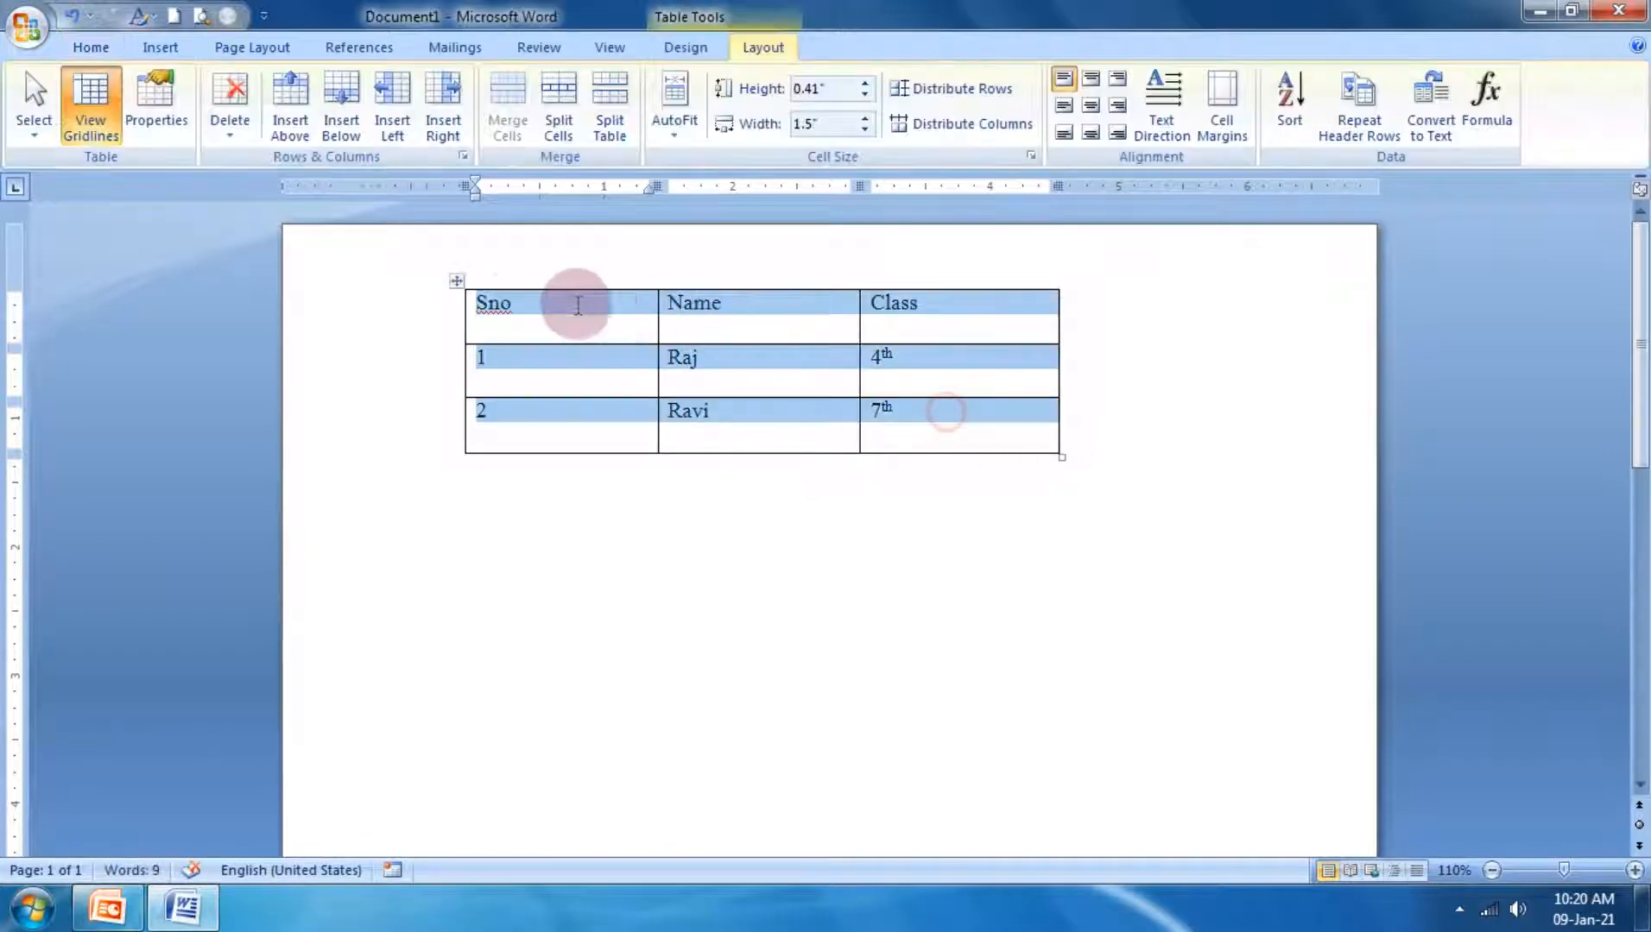
pyautogui.click(1091, 104)
pyautogui.click(1091, 134)
pyautogui.click(1116, 105)
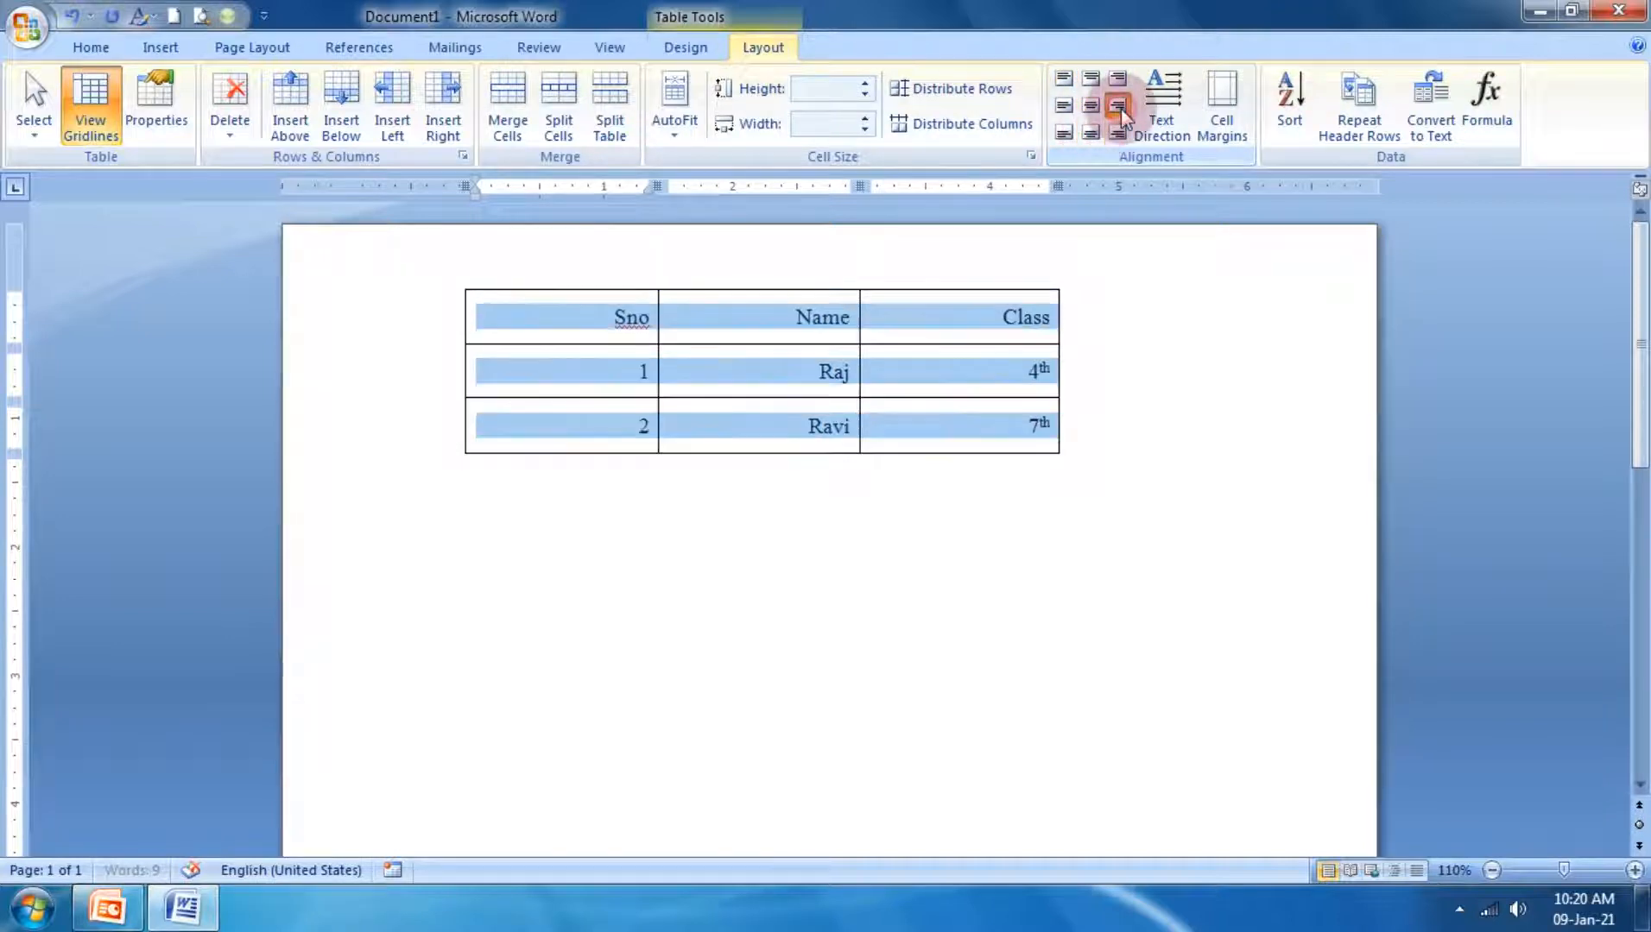
pyautogui.click(1090, 105)
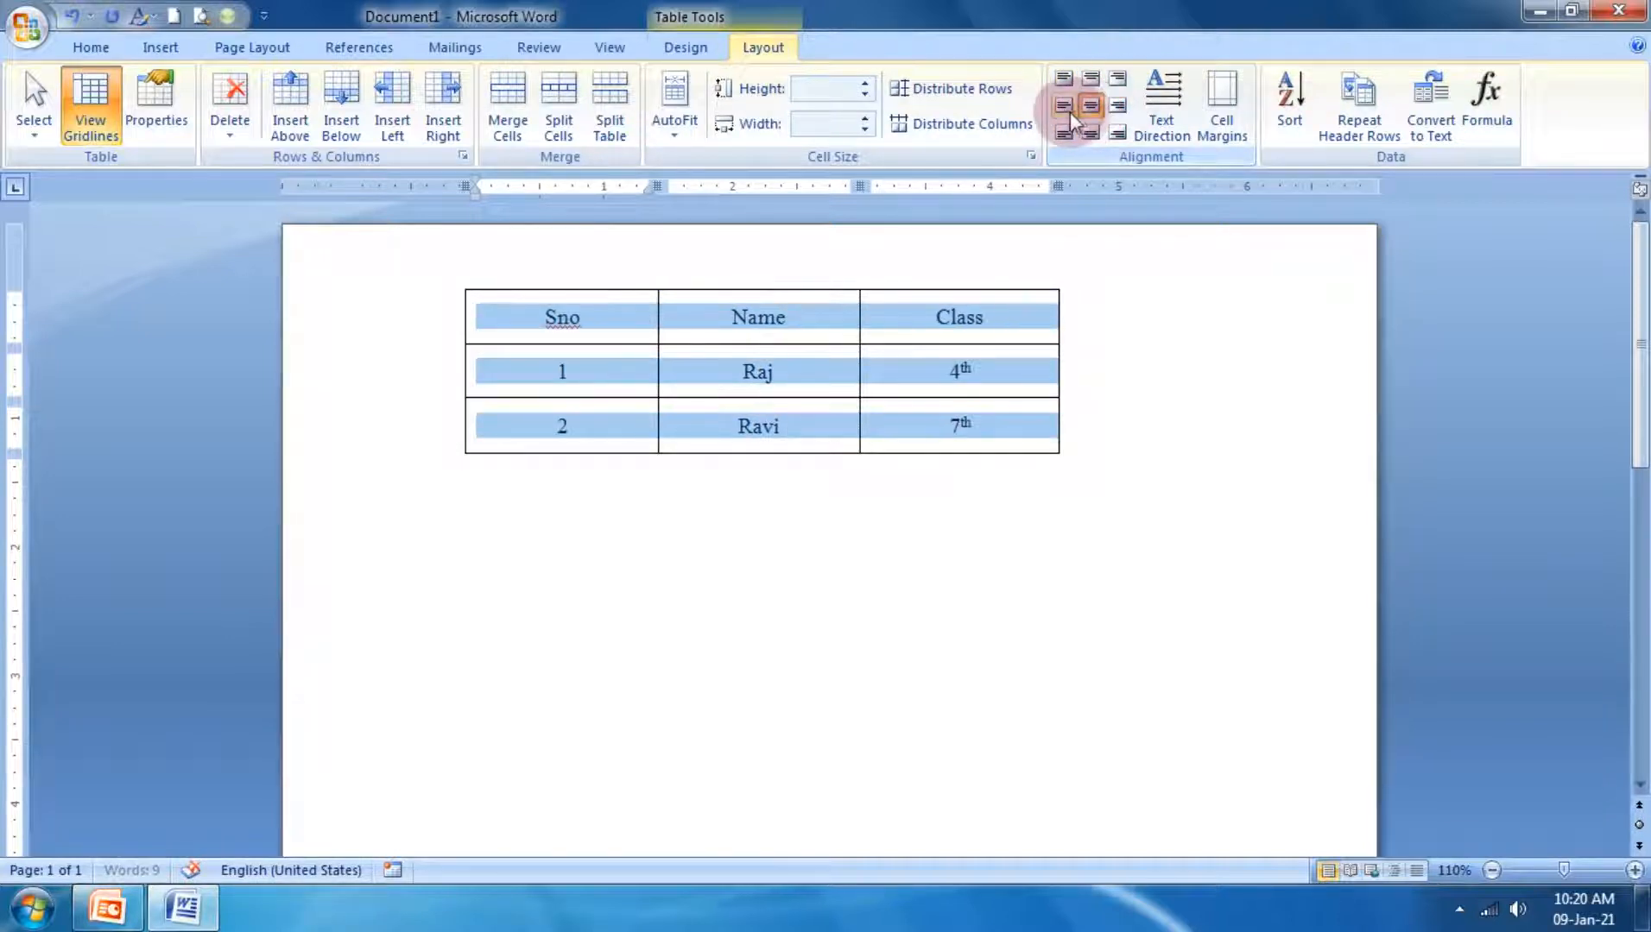
pyautogui.click(1064, 104)
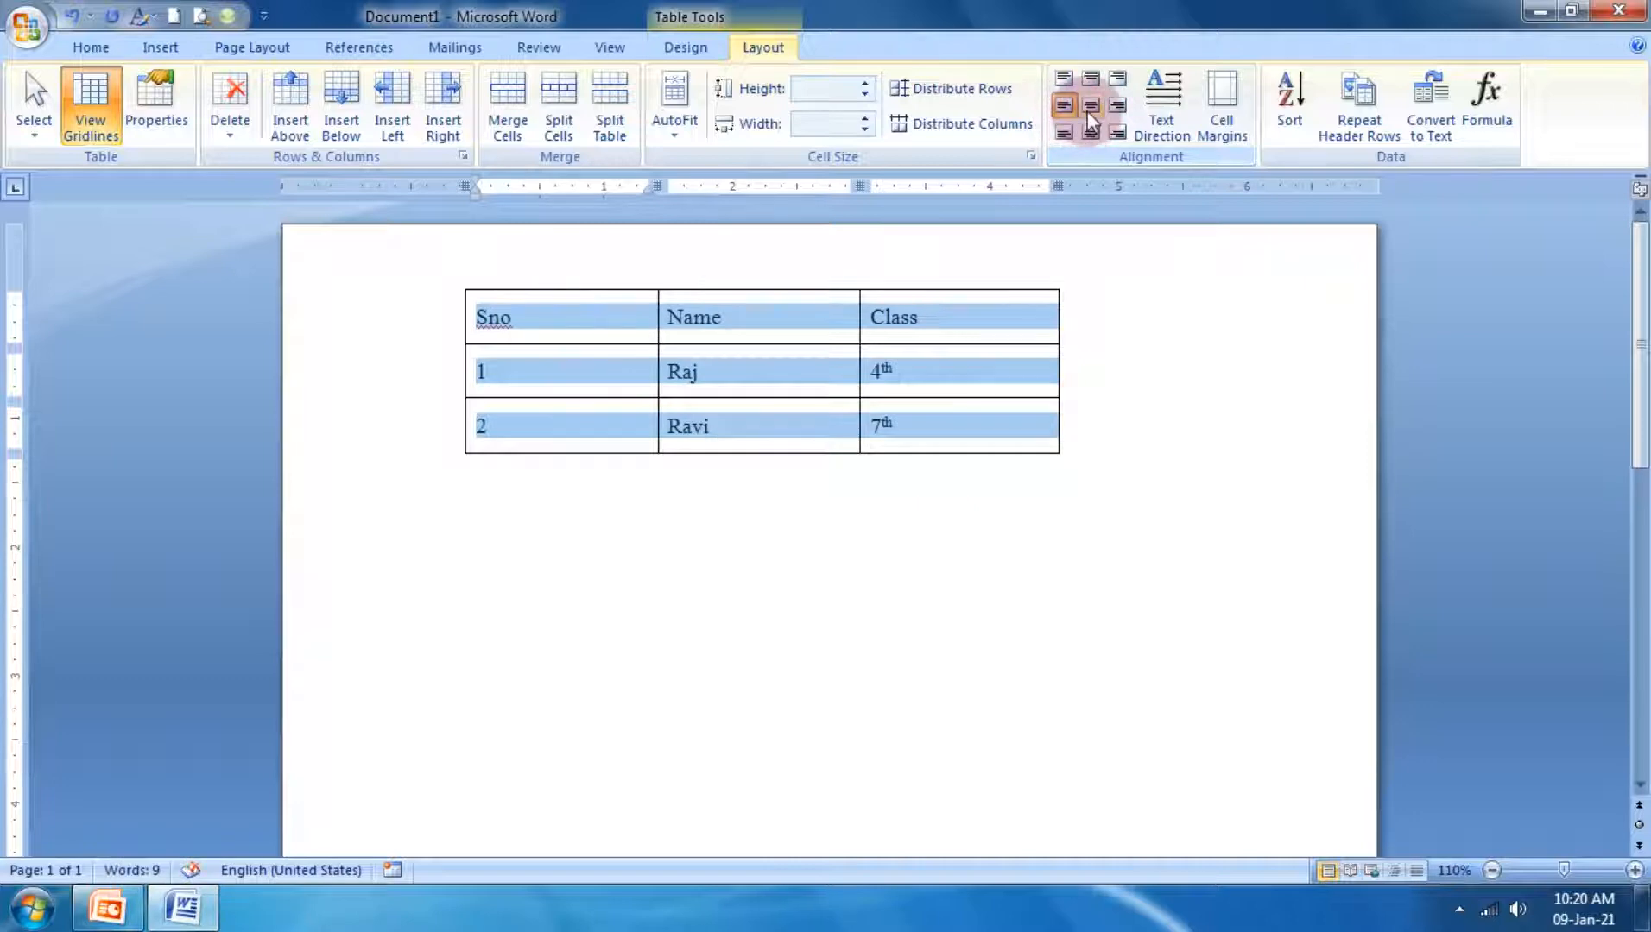
pyautogui.click(1089, 108)
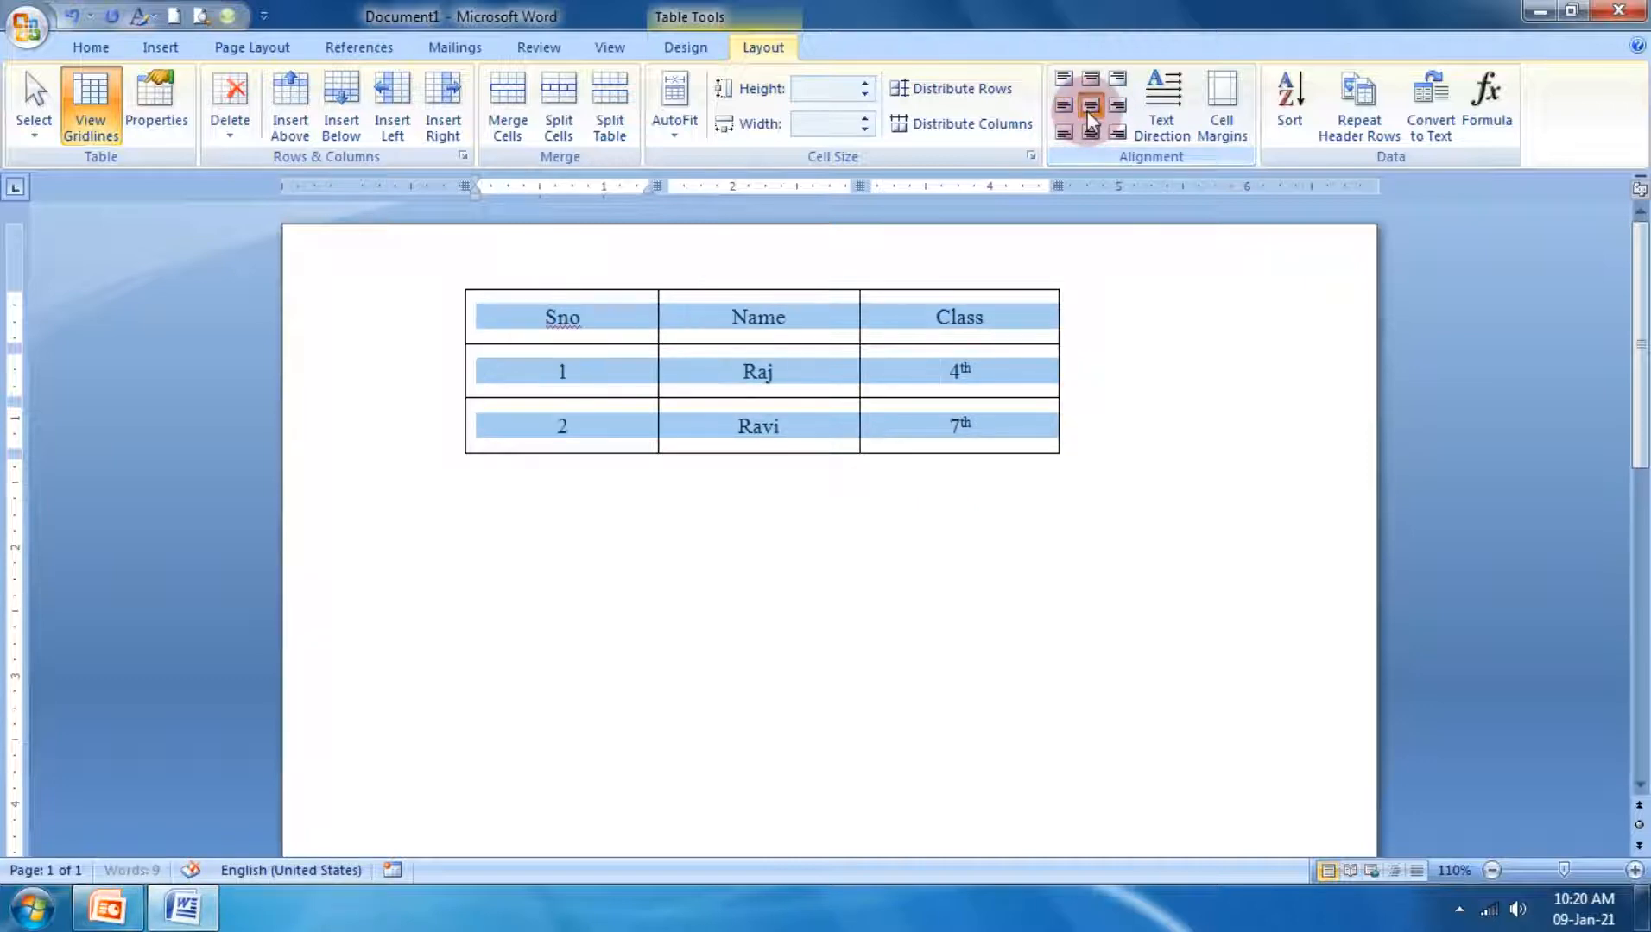
# Step: Insert an empty row below the row numbered 2 and another empty row directly above it
pyautogui.click(535, 331)
pyautogui.click(777, 431)
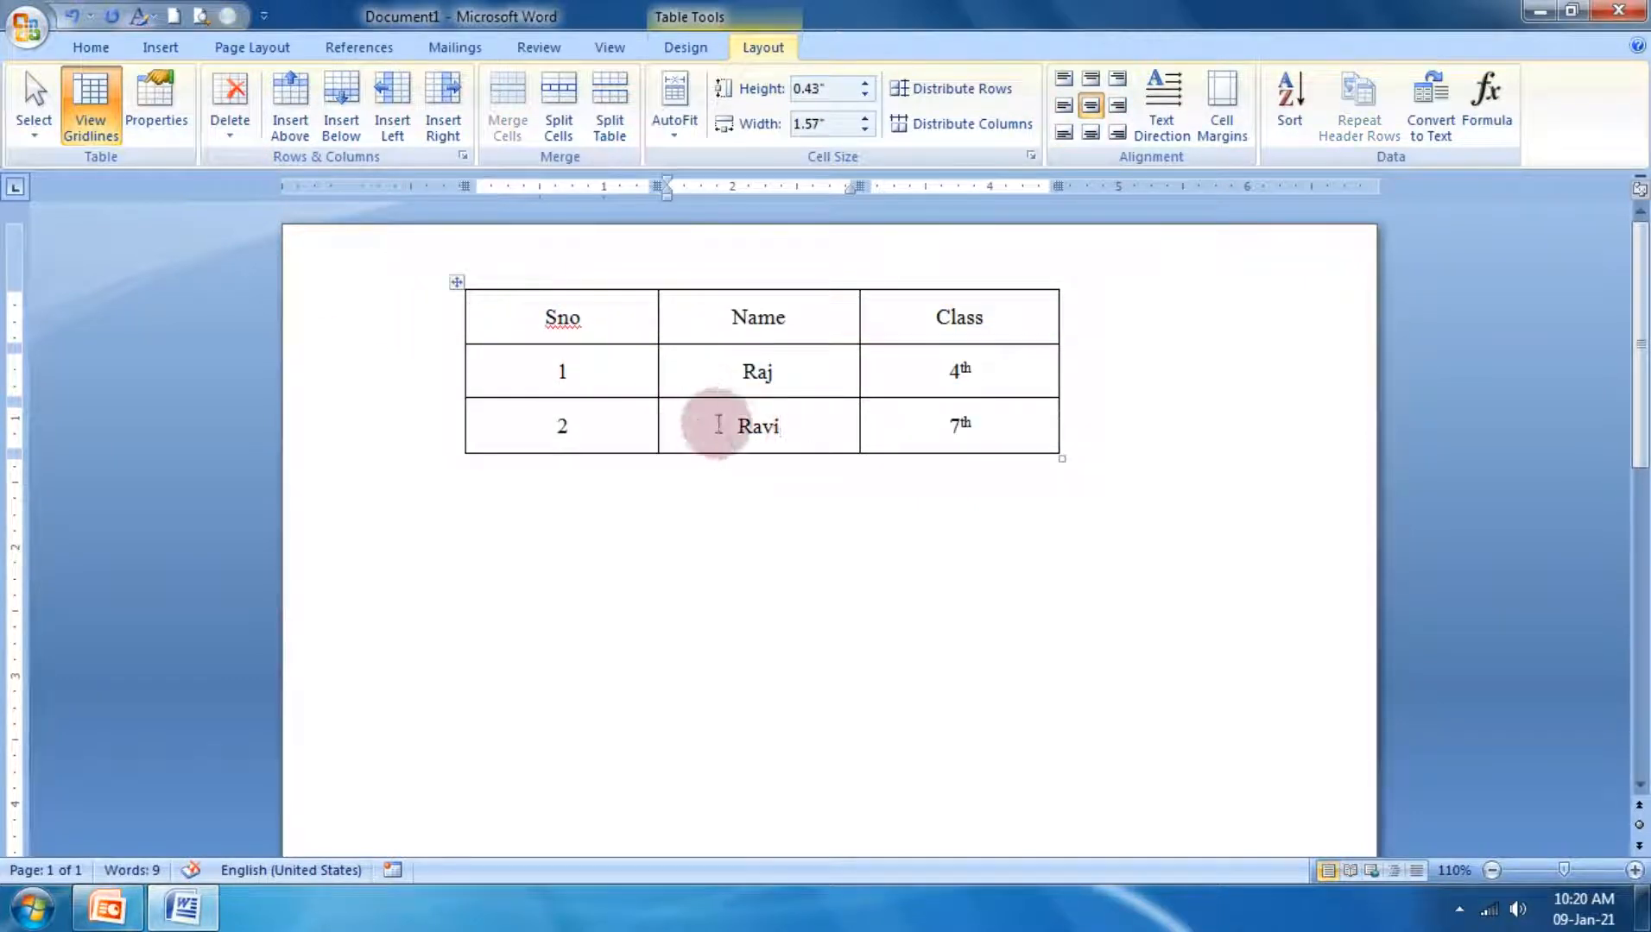
pyautogui.click(348, 131)
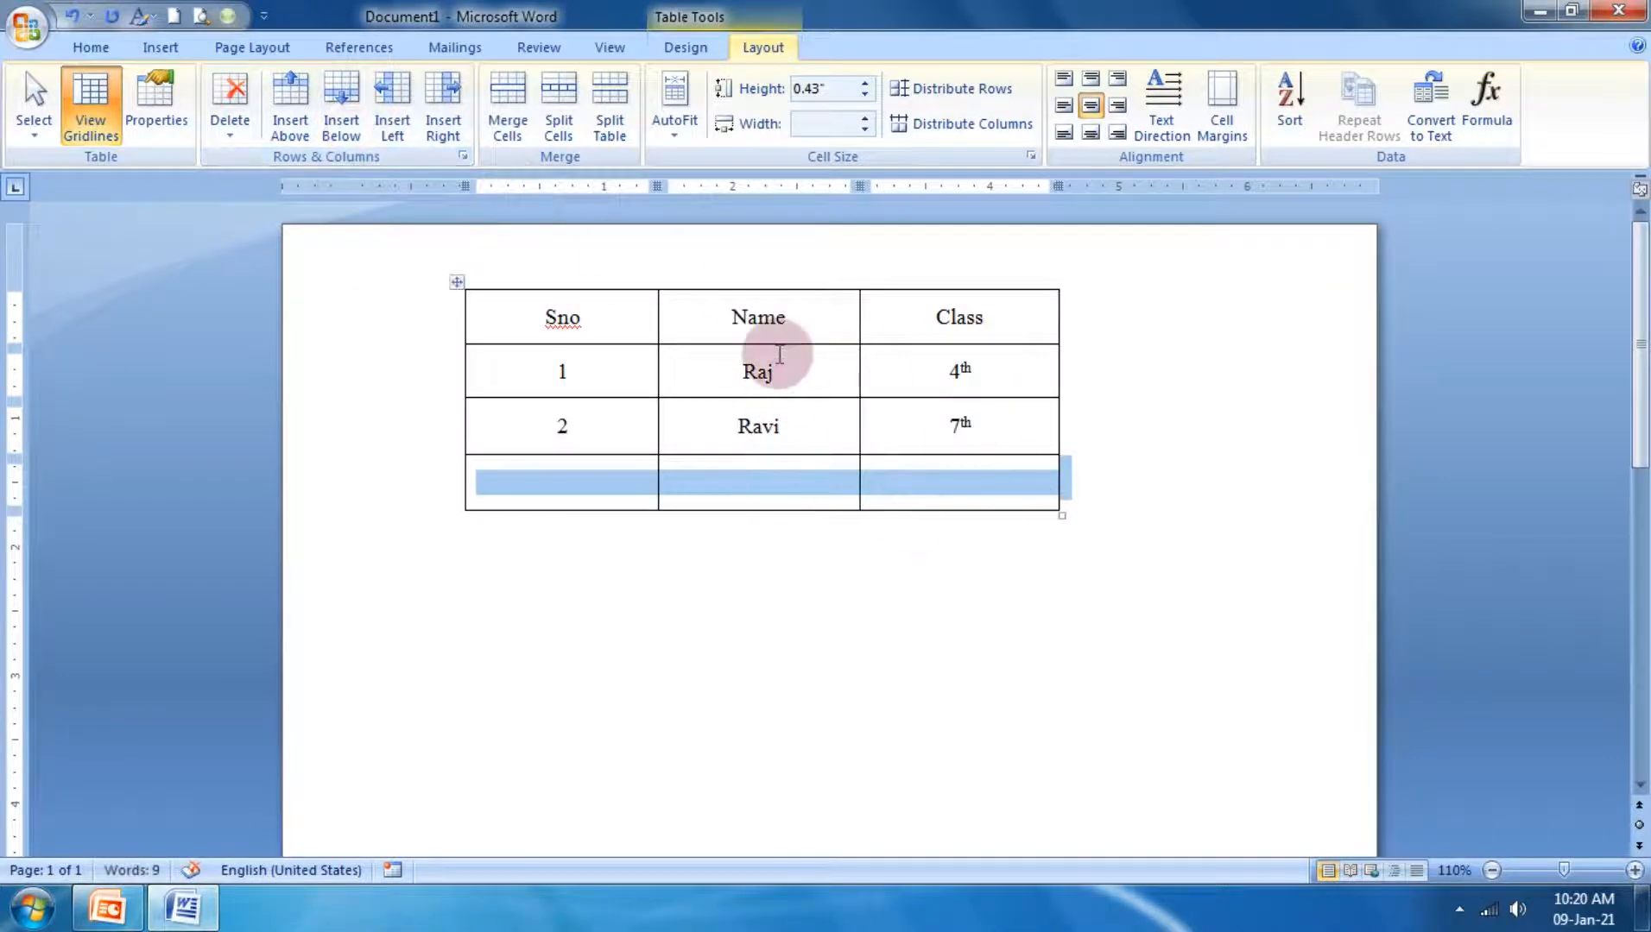
pyautogui.click(779, 425)
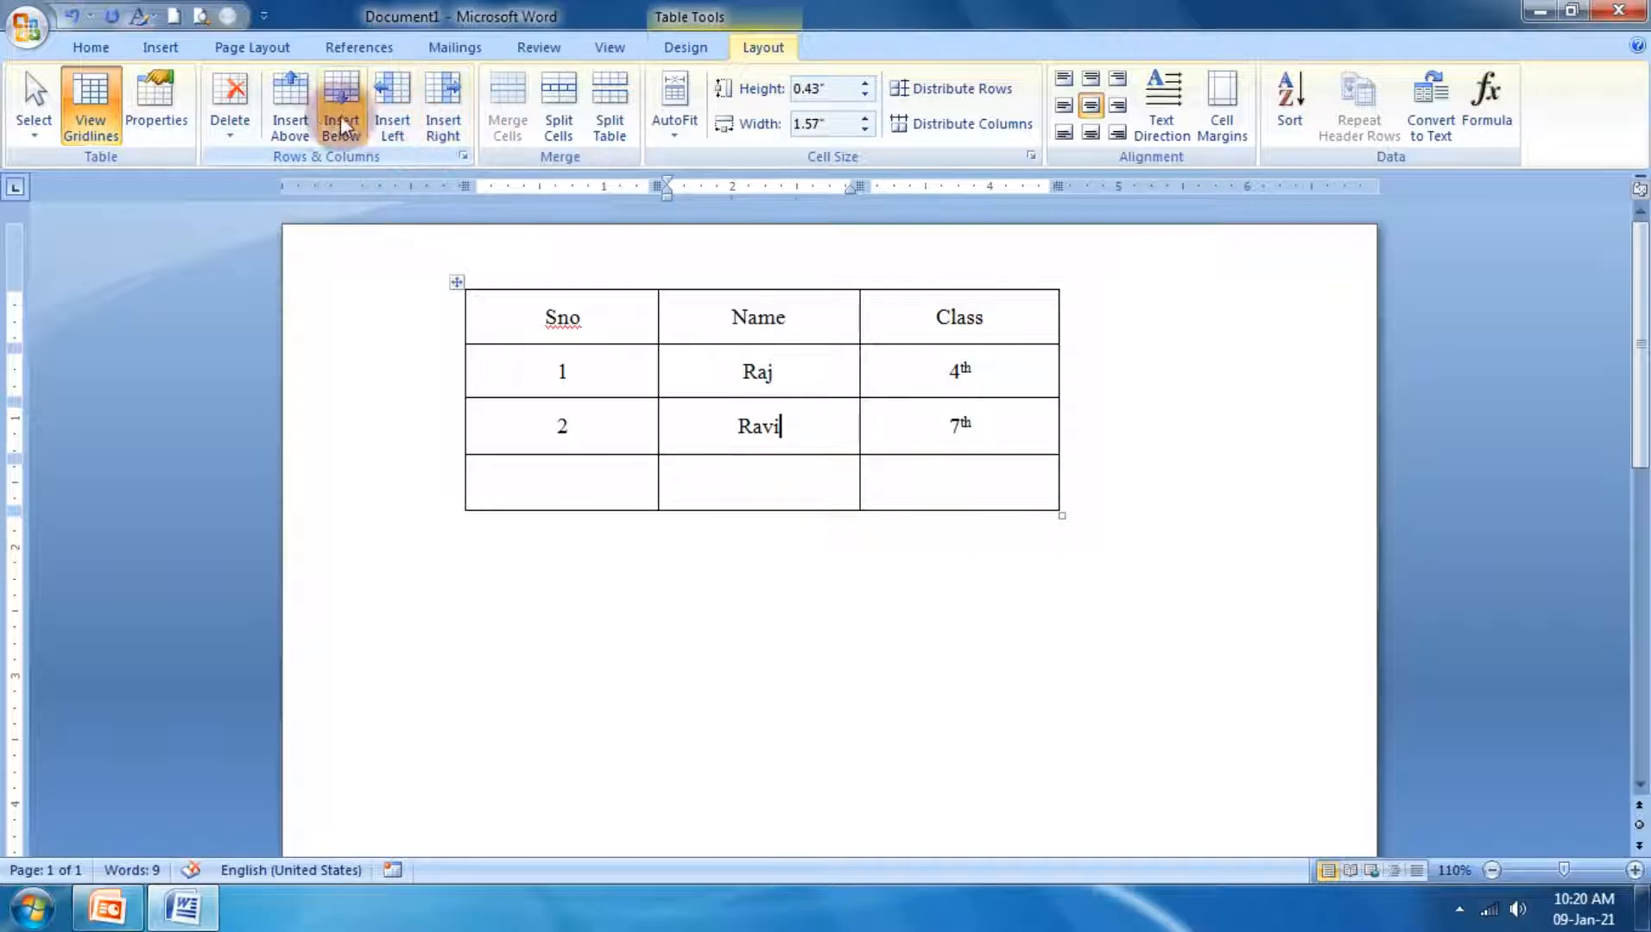
pyautogui.click(309, 107)
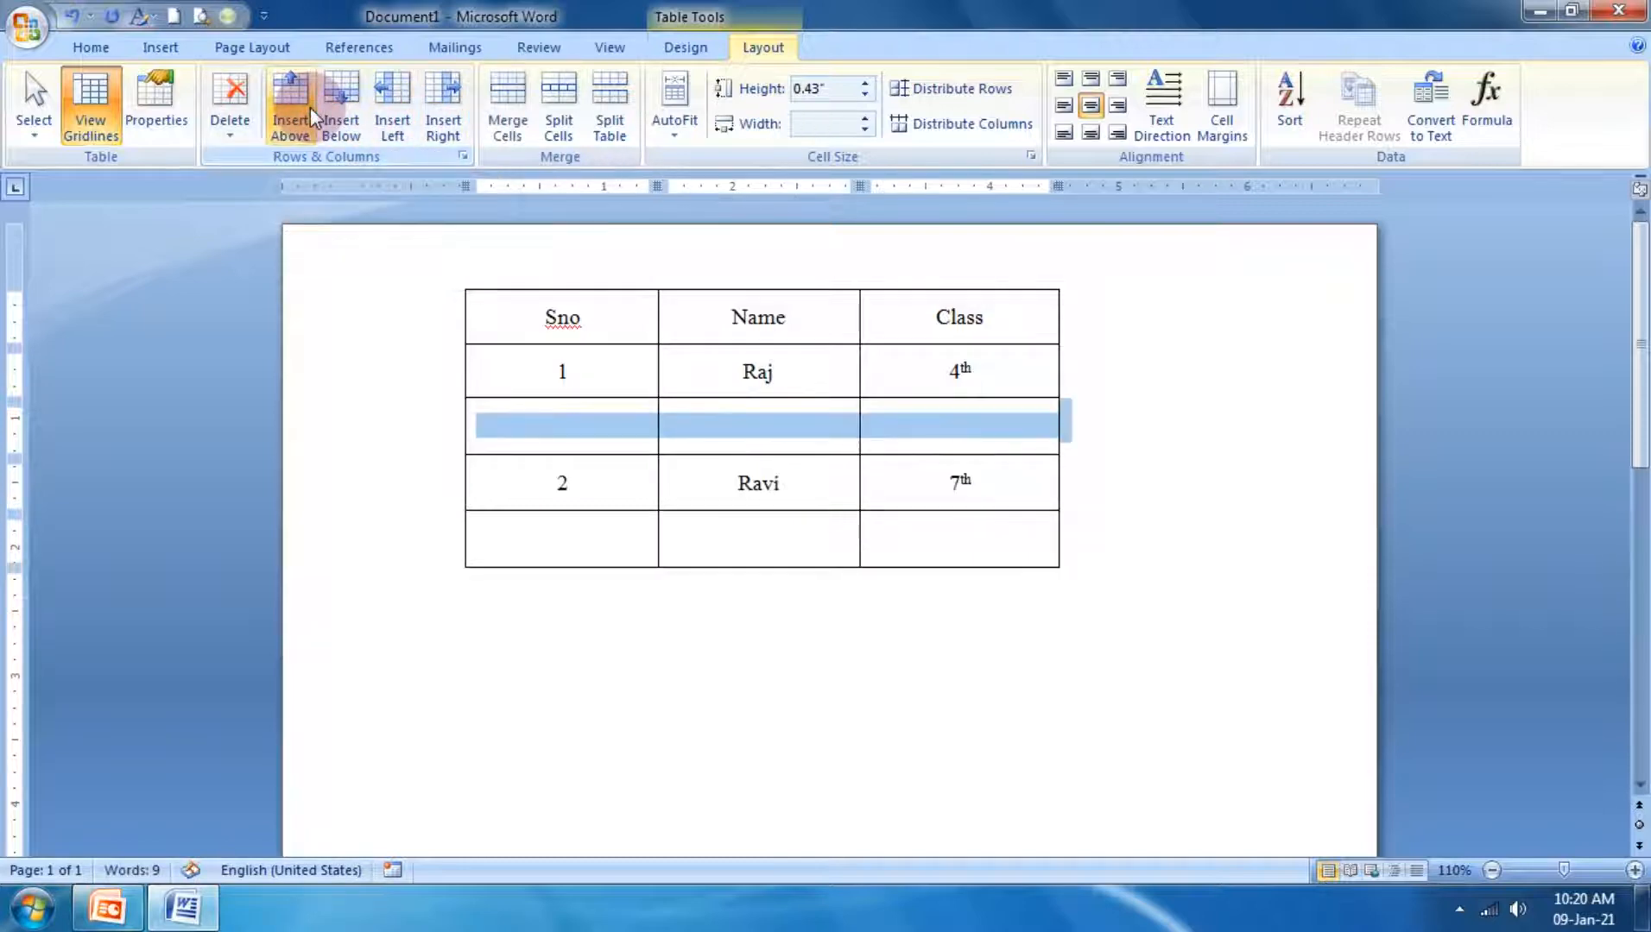
# Step: Insert an empty column to the right of the Class column and another to its left
pyautogui.click(1049, 336)
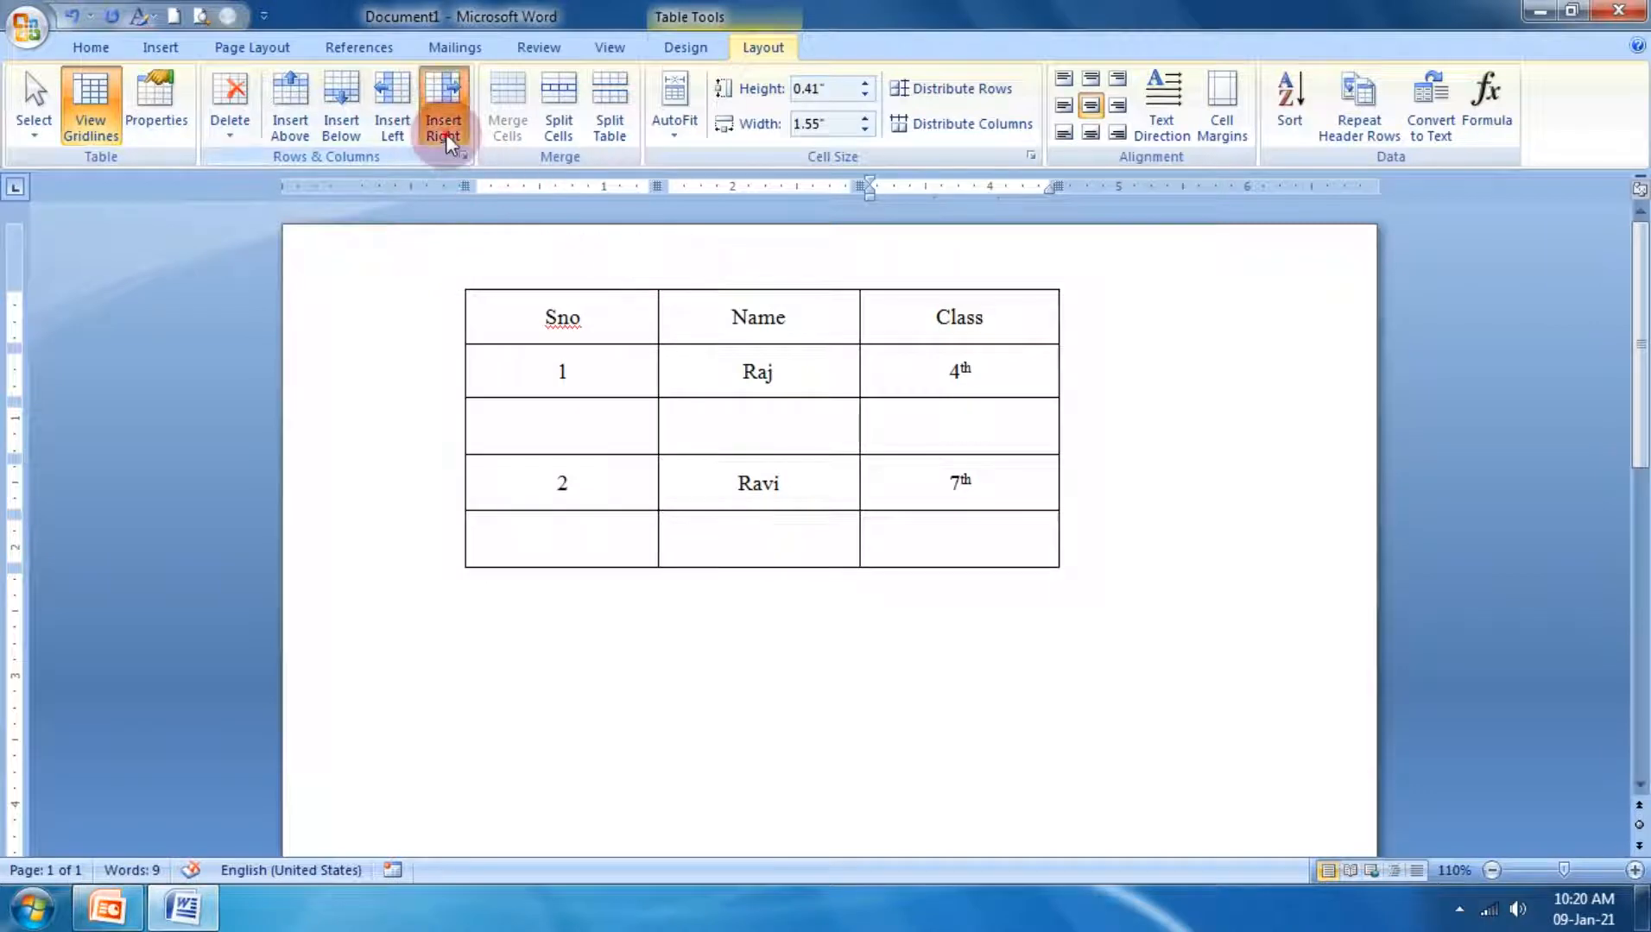
pyautogui.click(444, 134)
pyautogui.click(890, 342)
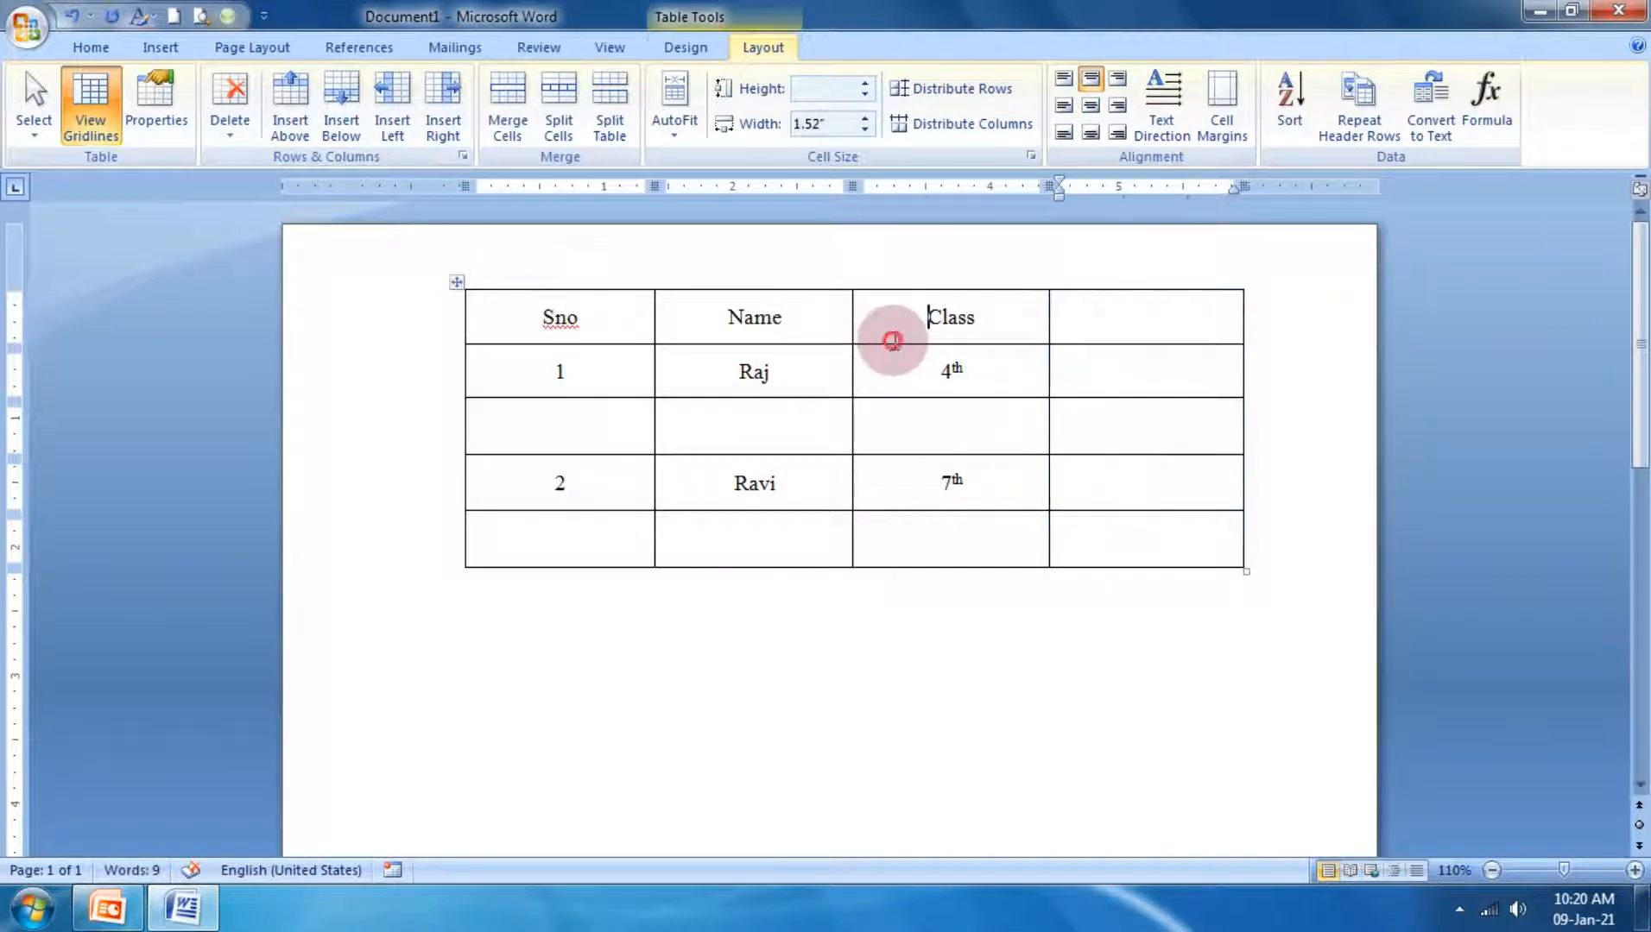
pyautogui.click(395, 129)
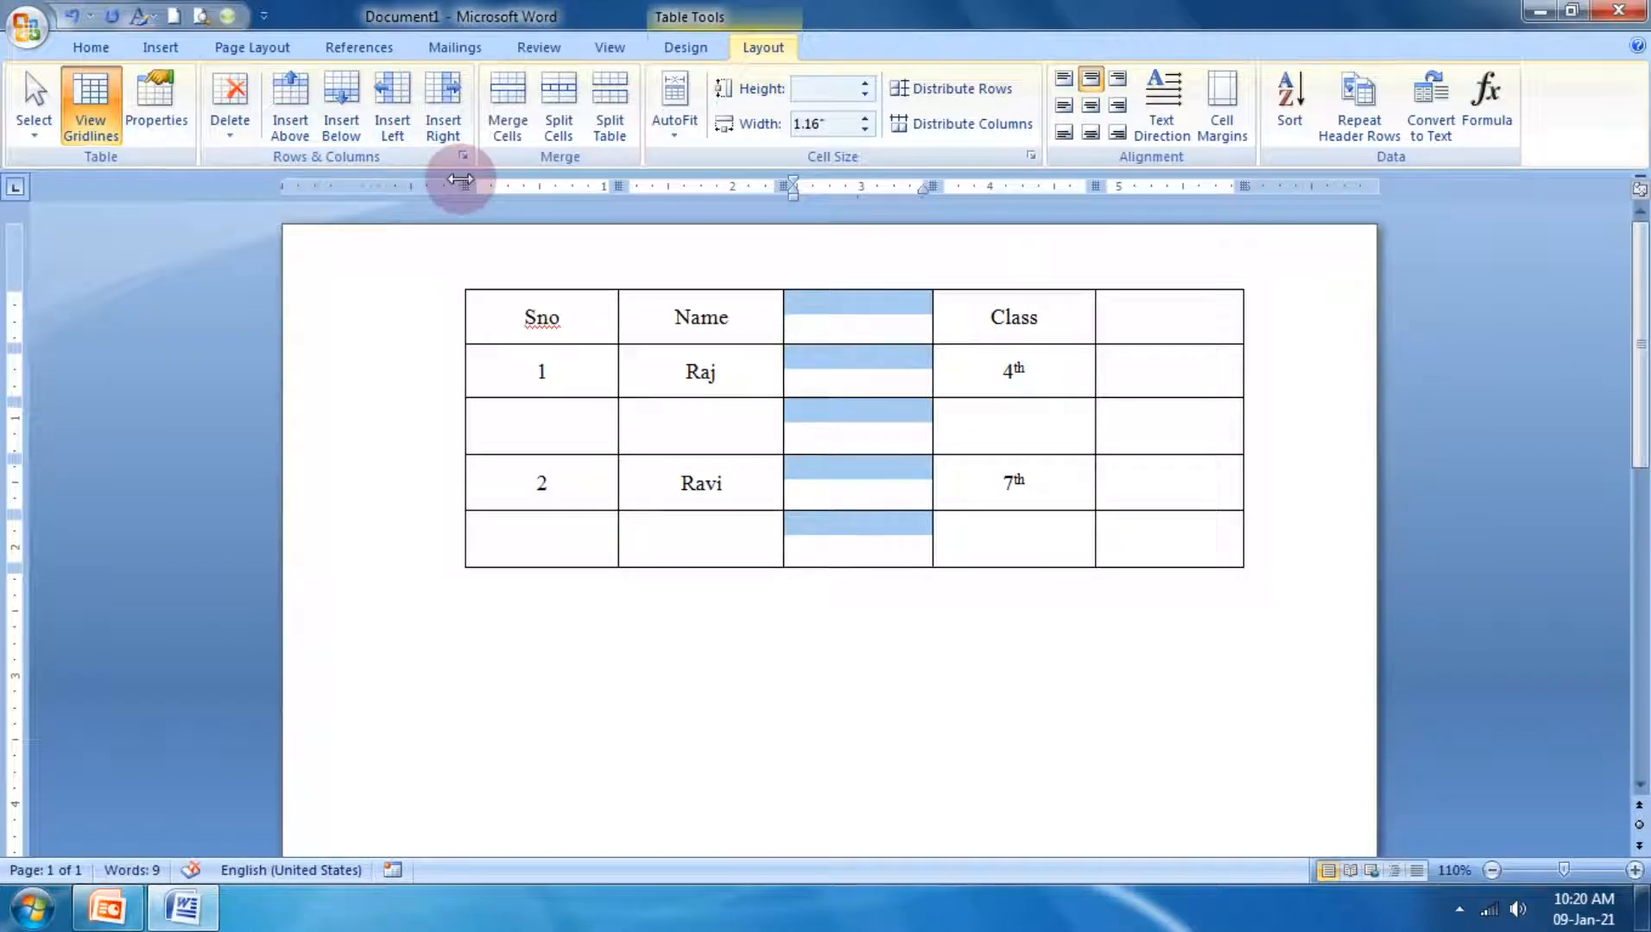
pyautogui.click(729, 559)
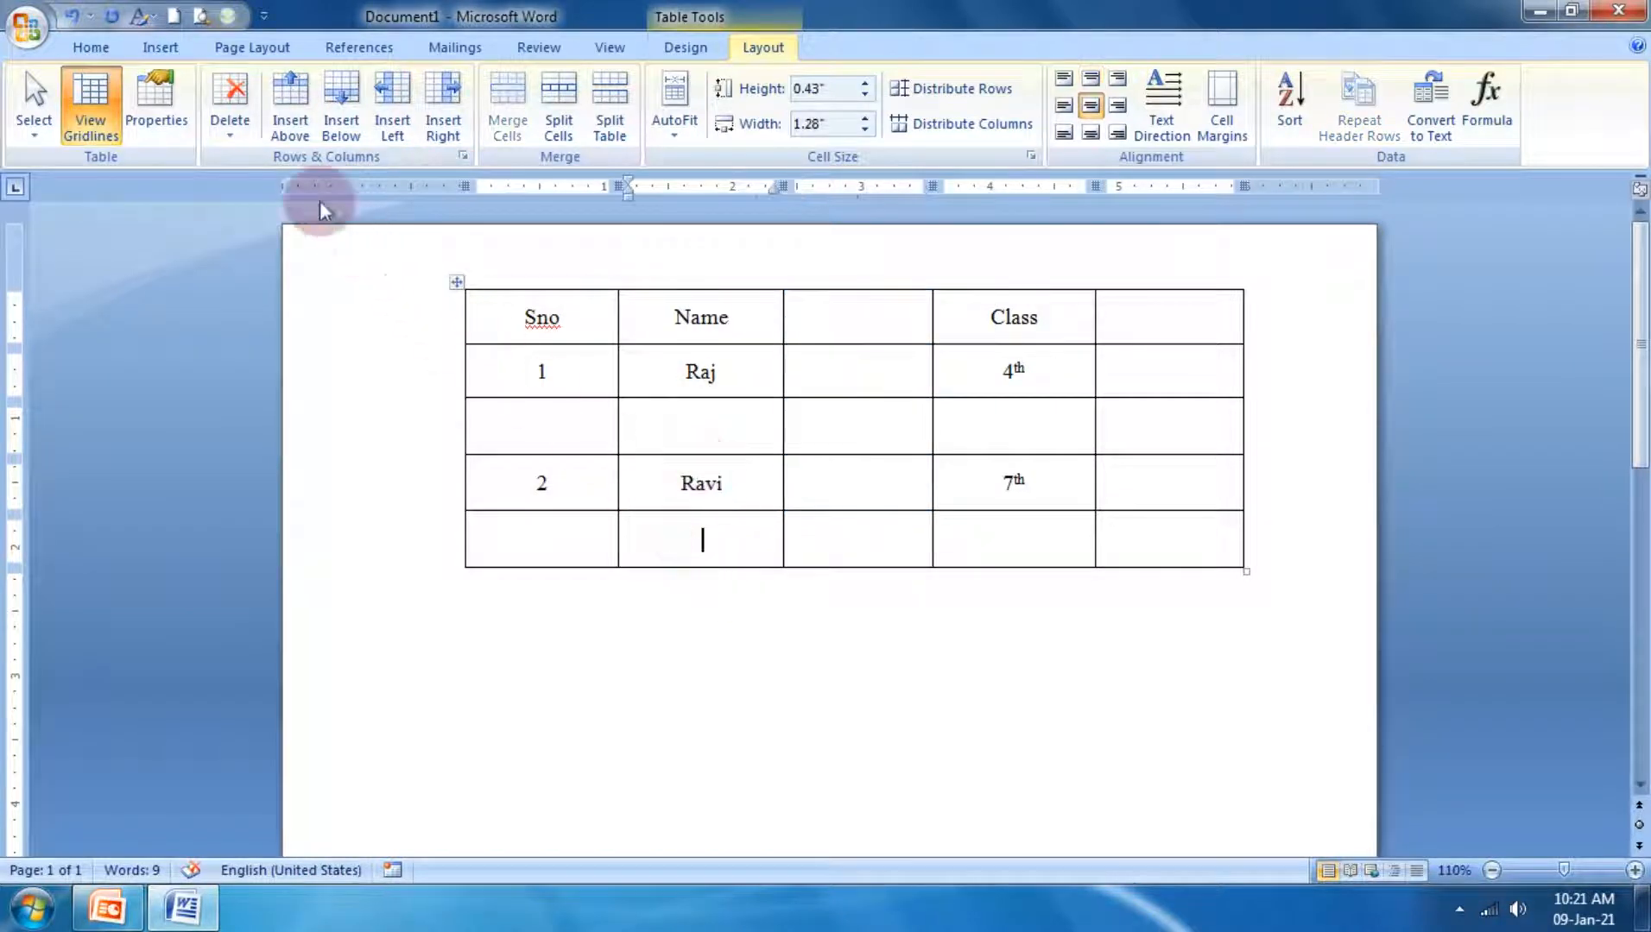
pyautogui.click(231, 140)
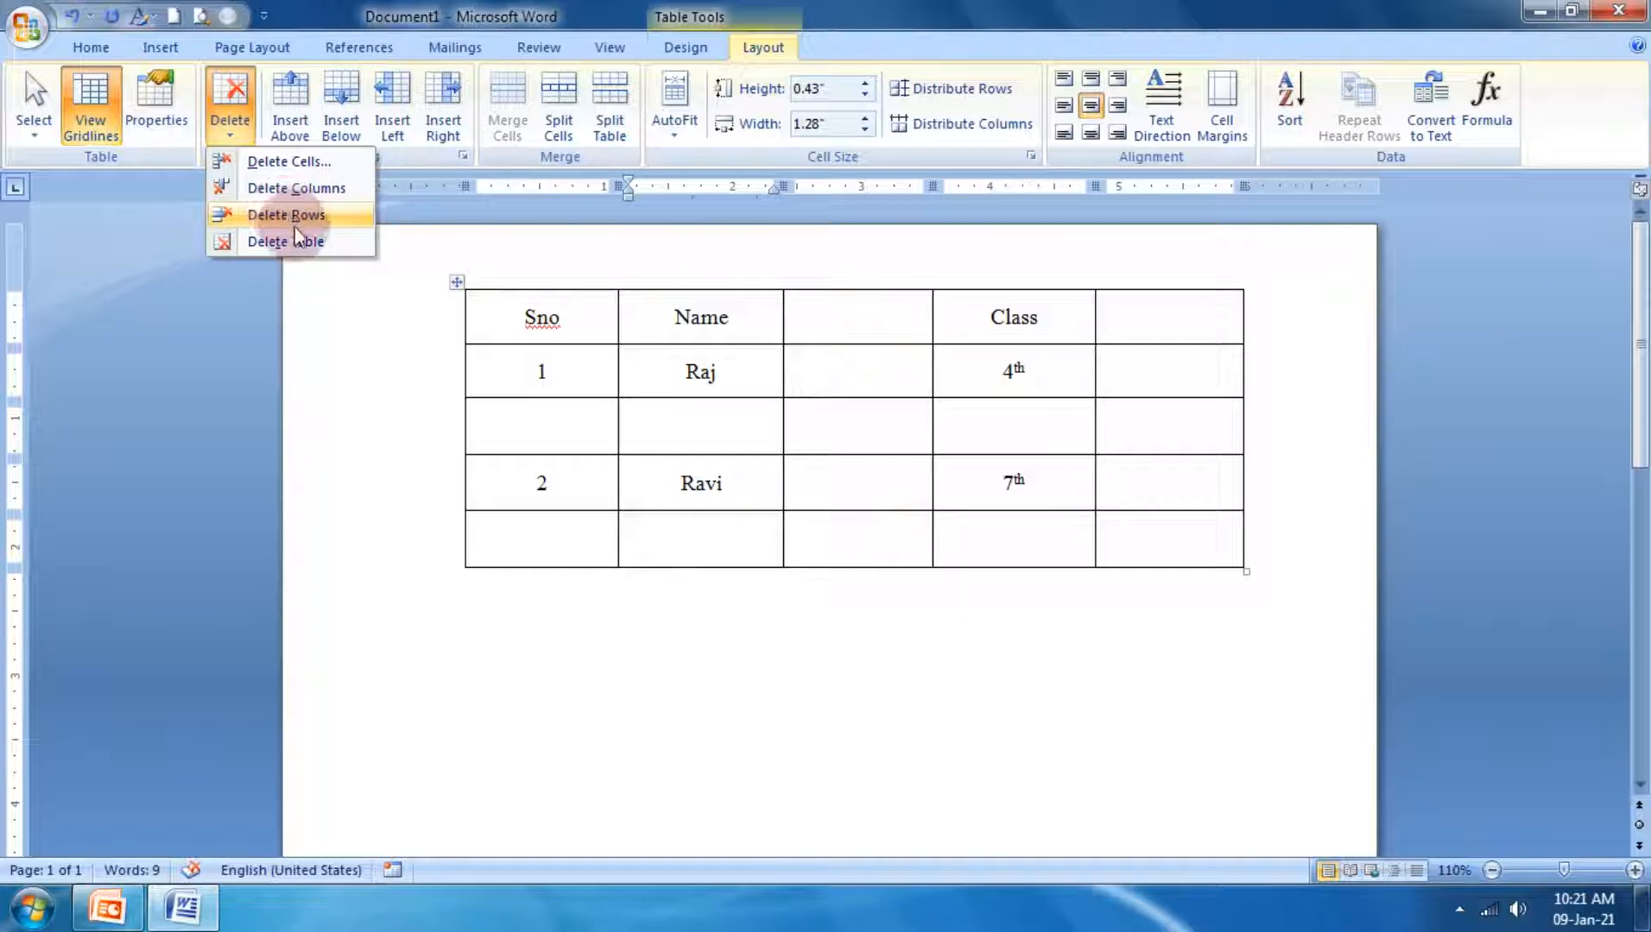
pyautogui.click(816, 451)
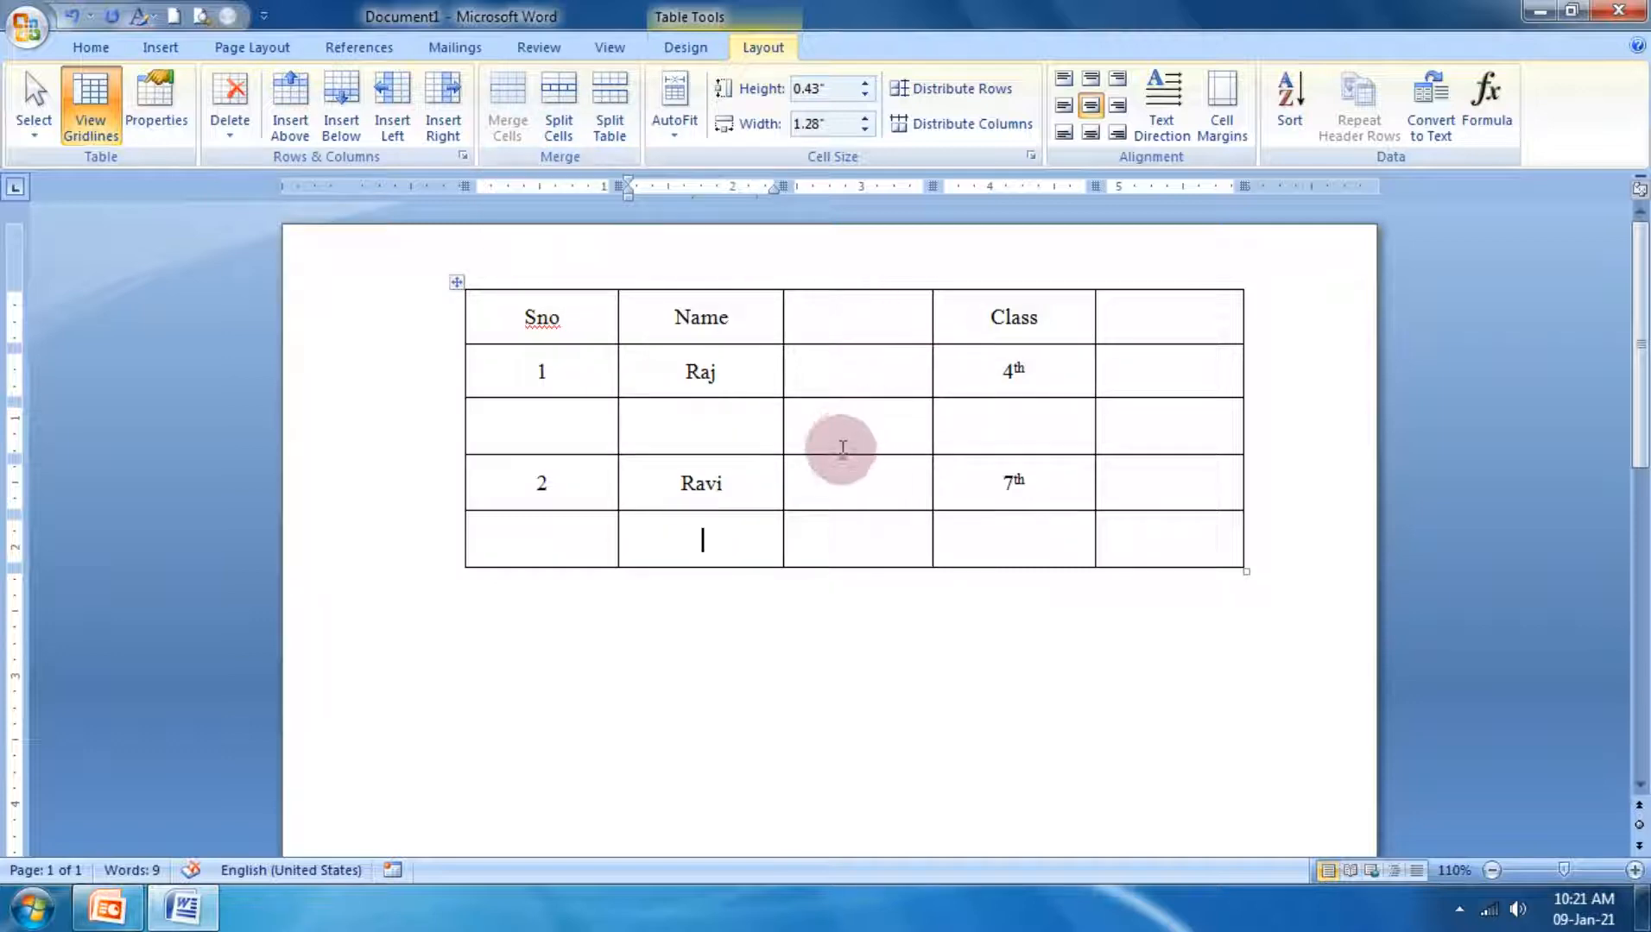
# Step: Merge the cells from the Name through Class columns across the row numbered 2 and the empty row above it, and undo the merge
pyautogui.moveTo(773, 435); pyautogui.dragTo(950, 486)
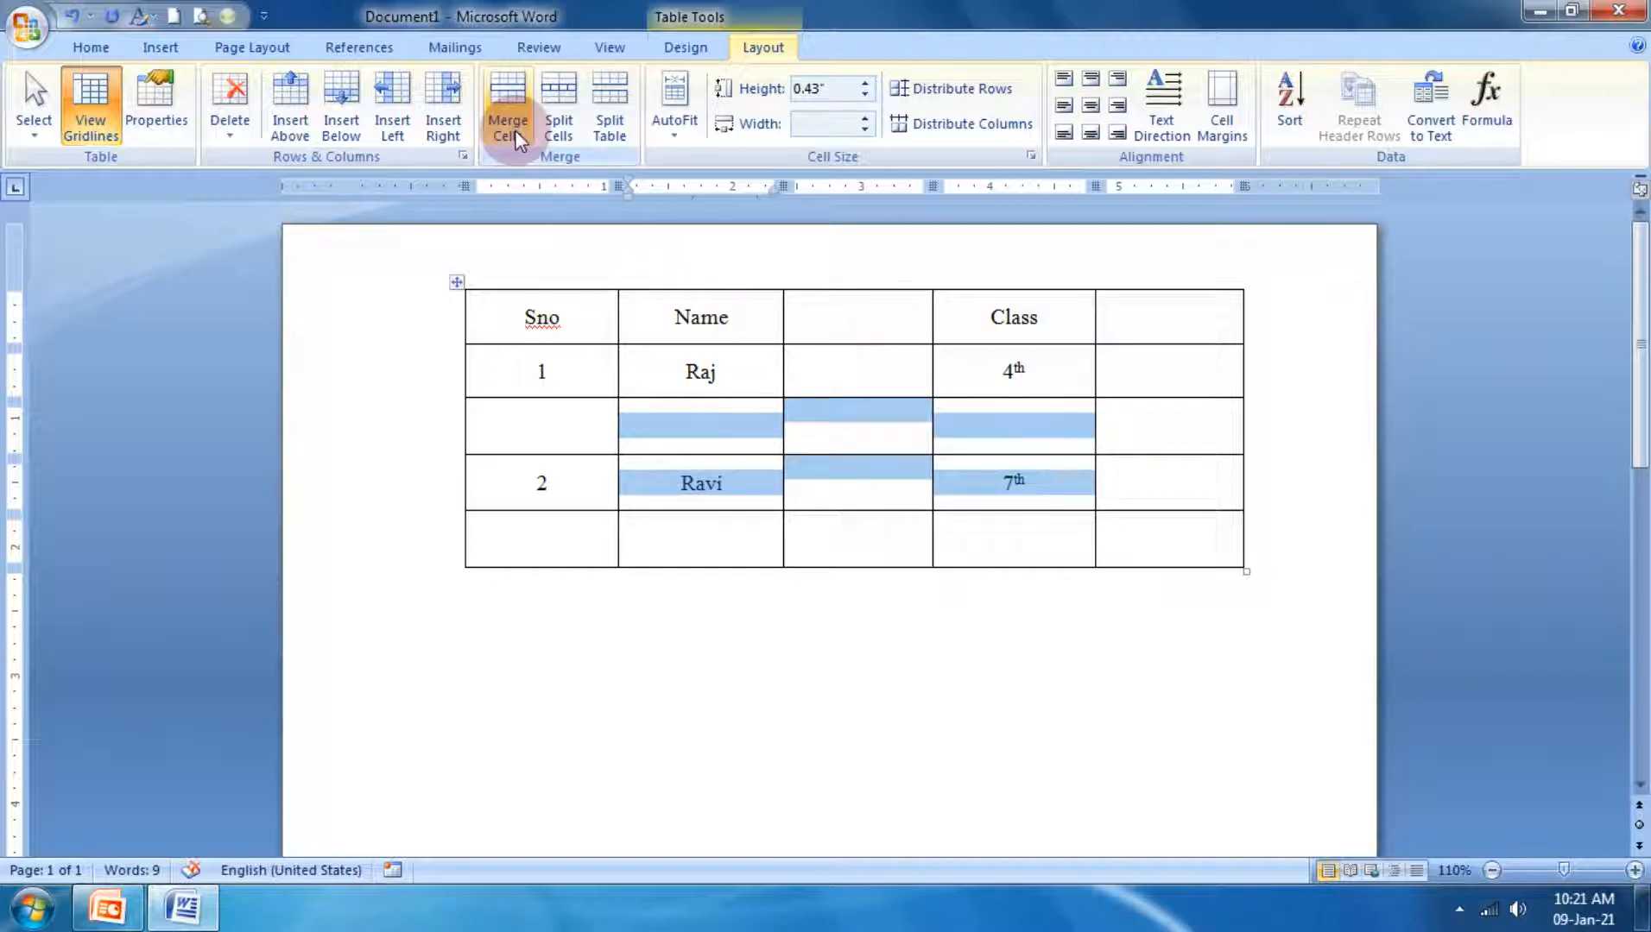
pyautogui.click(514, 129)
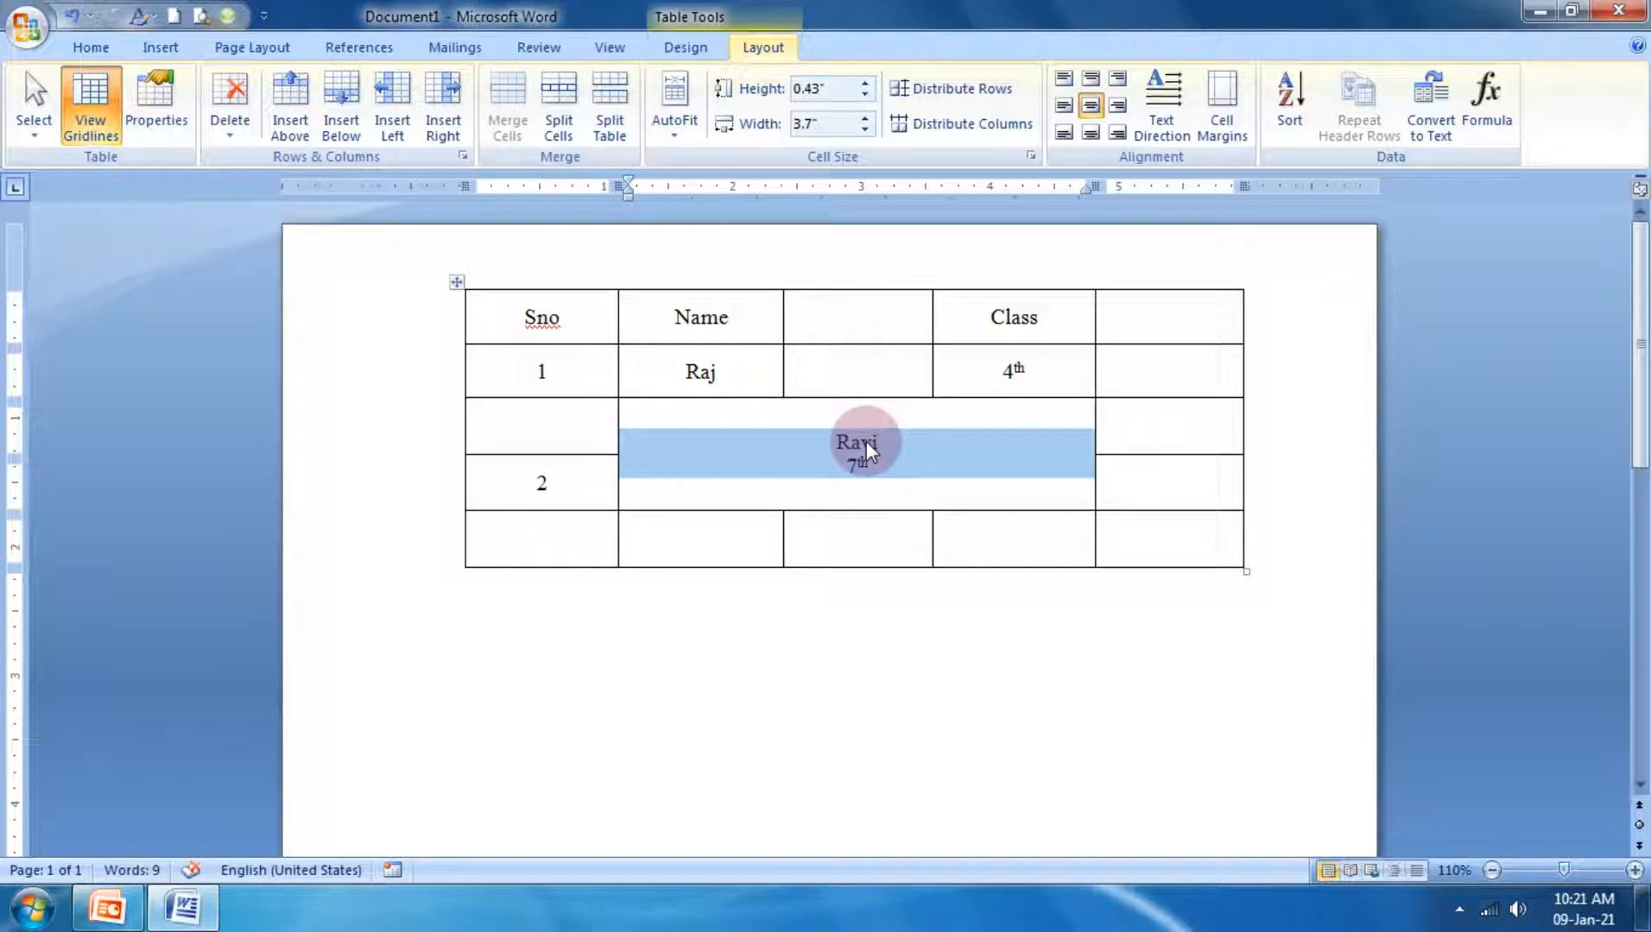
pyautogui.moveTo(826, 450); pyautogui.dragTo(983, 462)
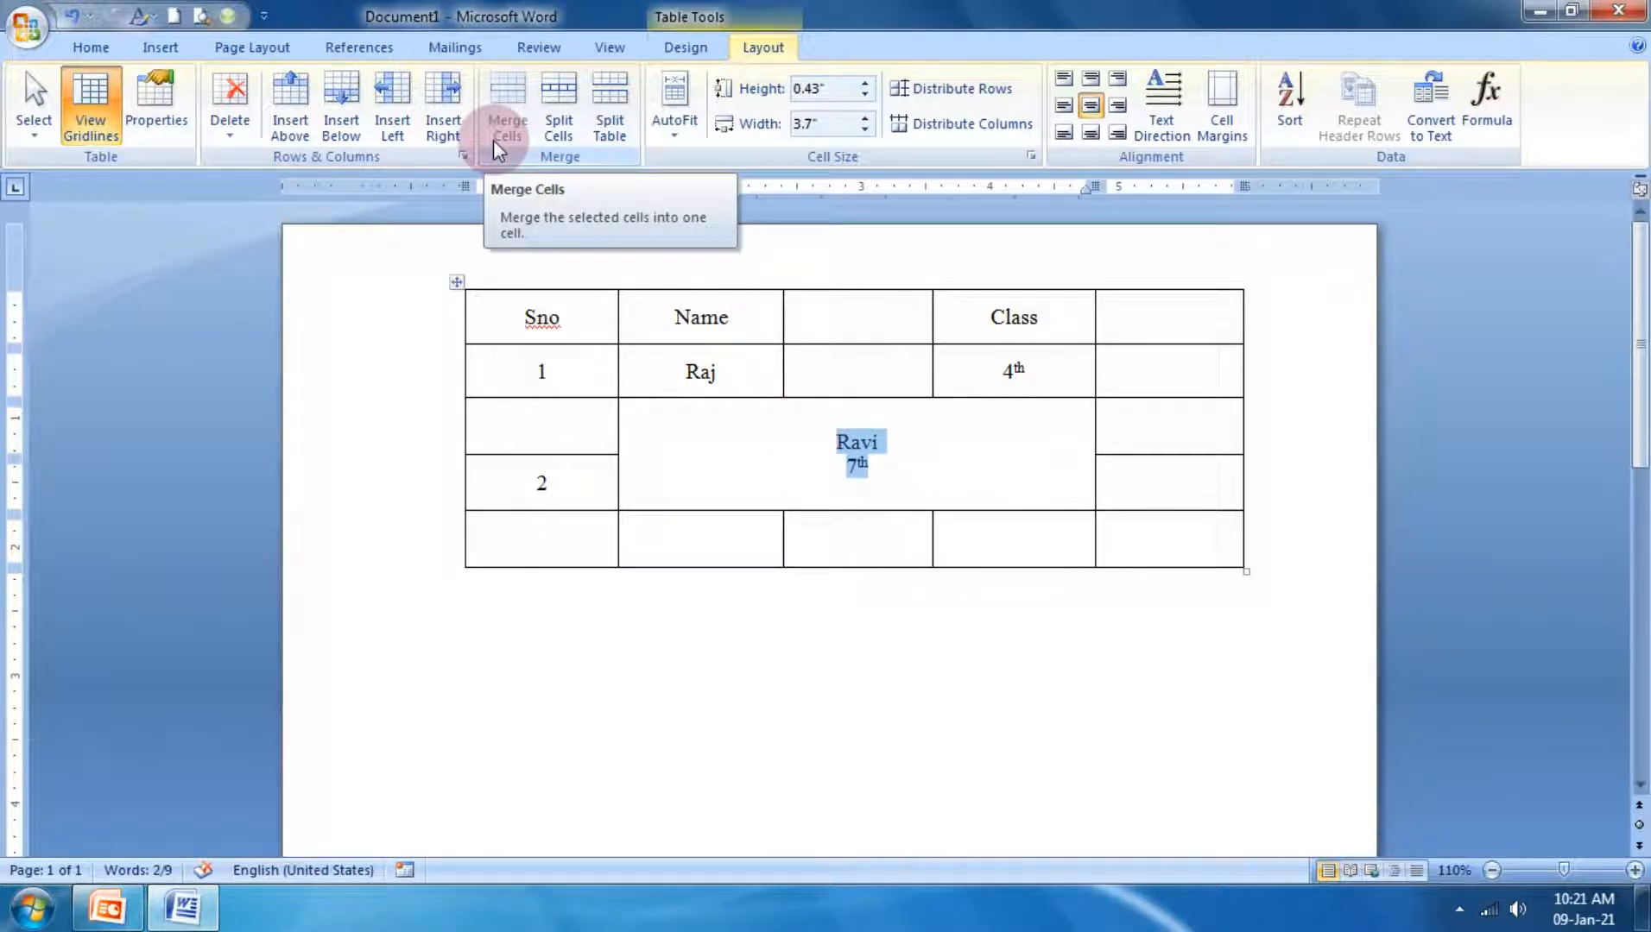
pyautogui.hotkey('ctrl', 'z')
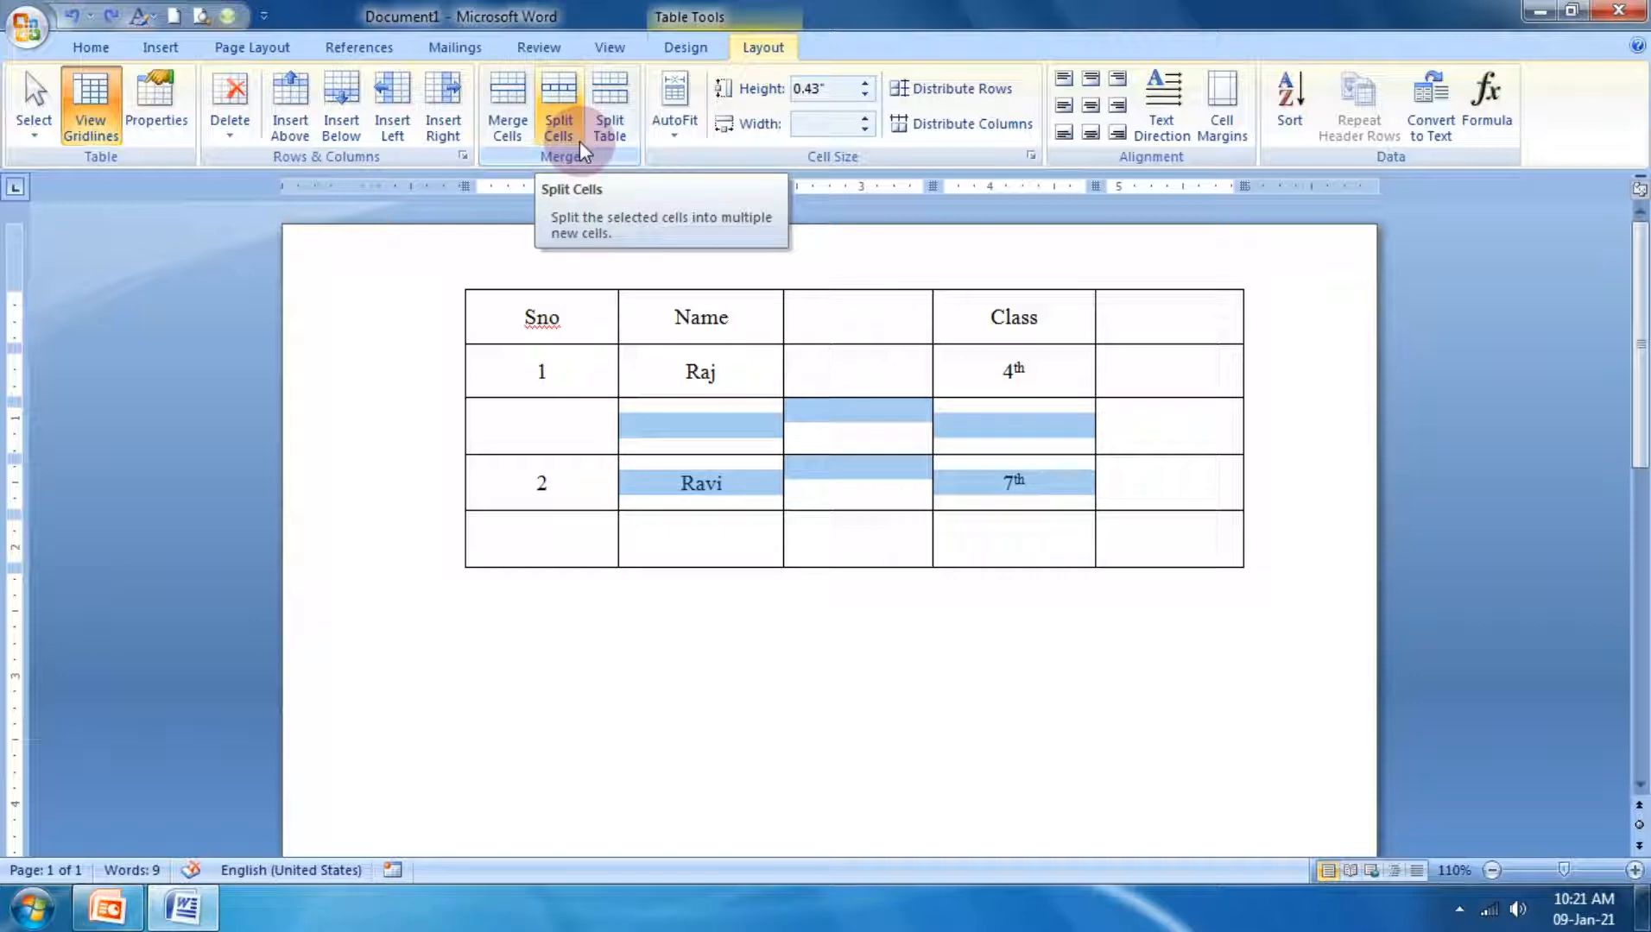
# Step: Split the Sno cell of the empty row below row 1 into 4 columns and 3 rows
pyautogui.click(551, 409)
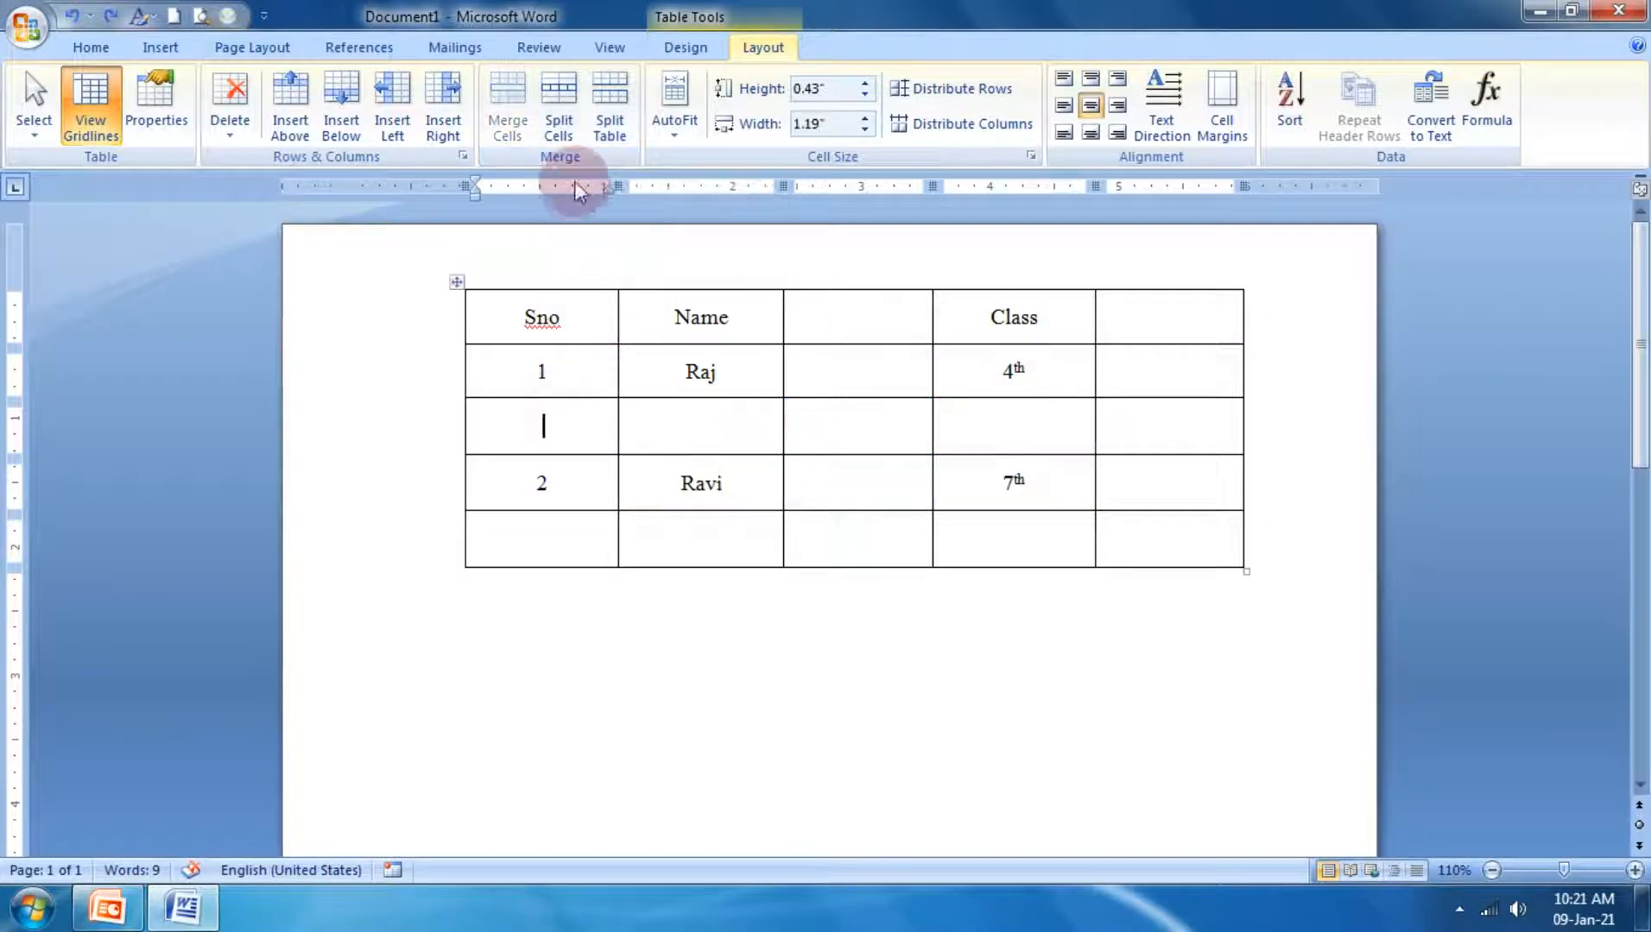
pyautogui.click(574, 126)
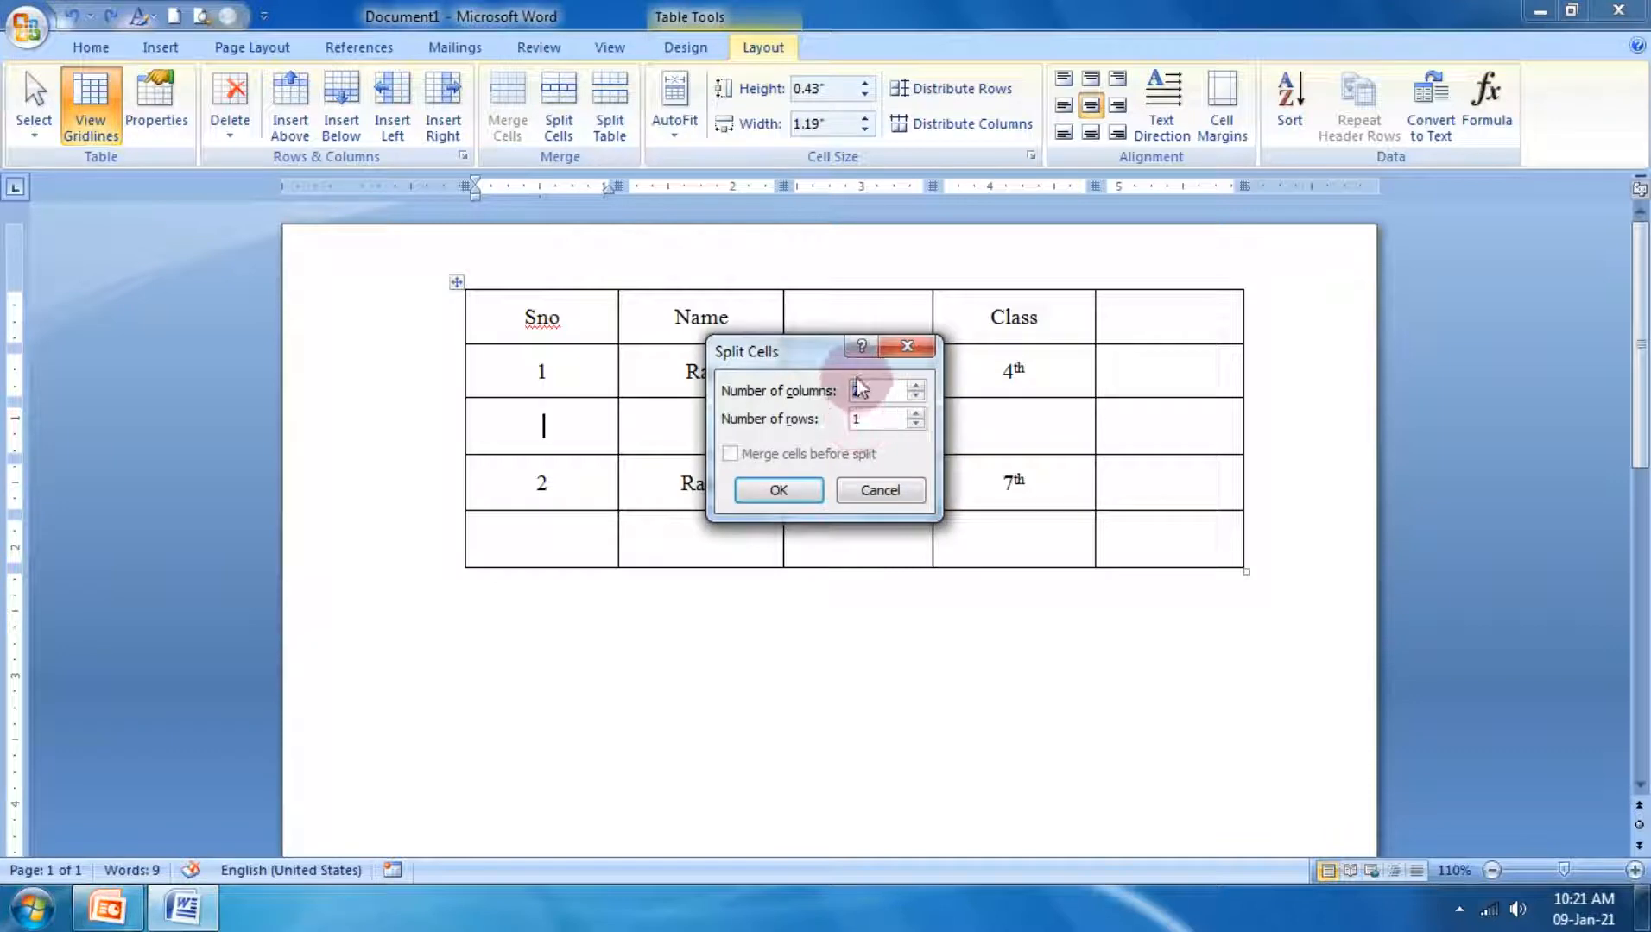
pyautogui.click(916, 386)
pyautogui.click(916, 414)
pyautogui.click(915, 414)
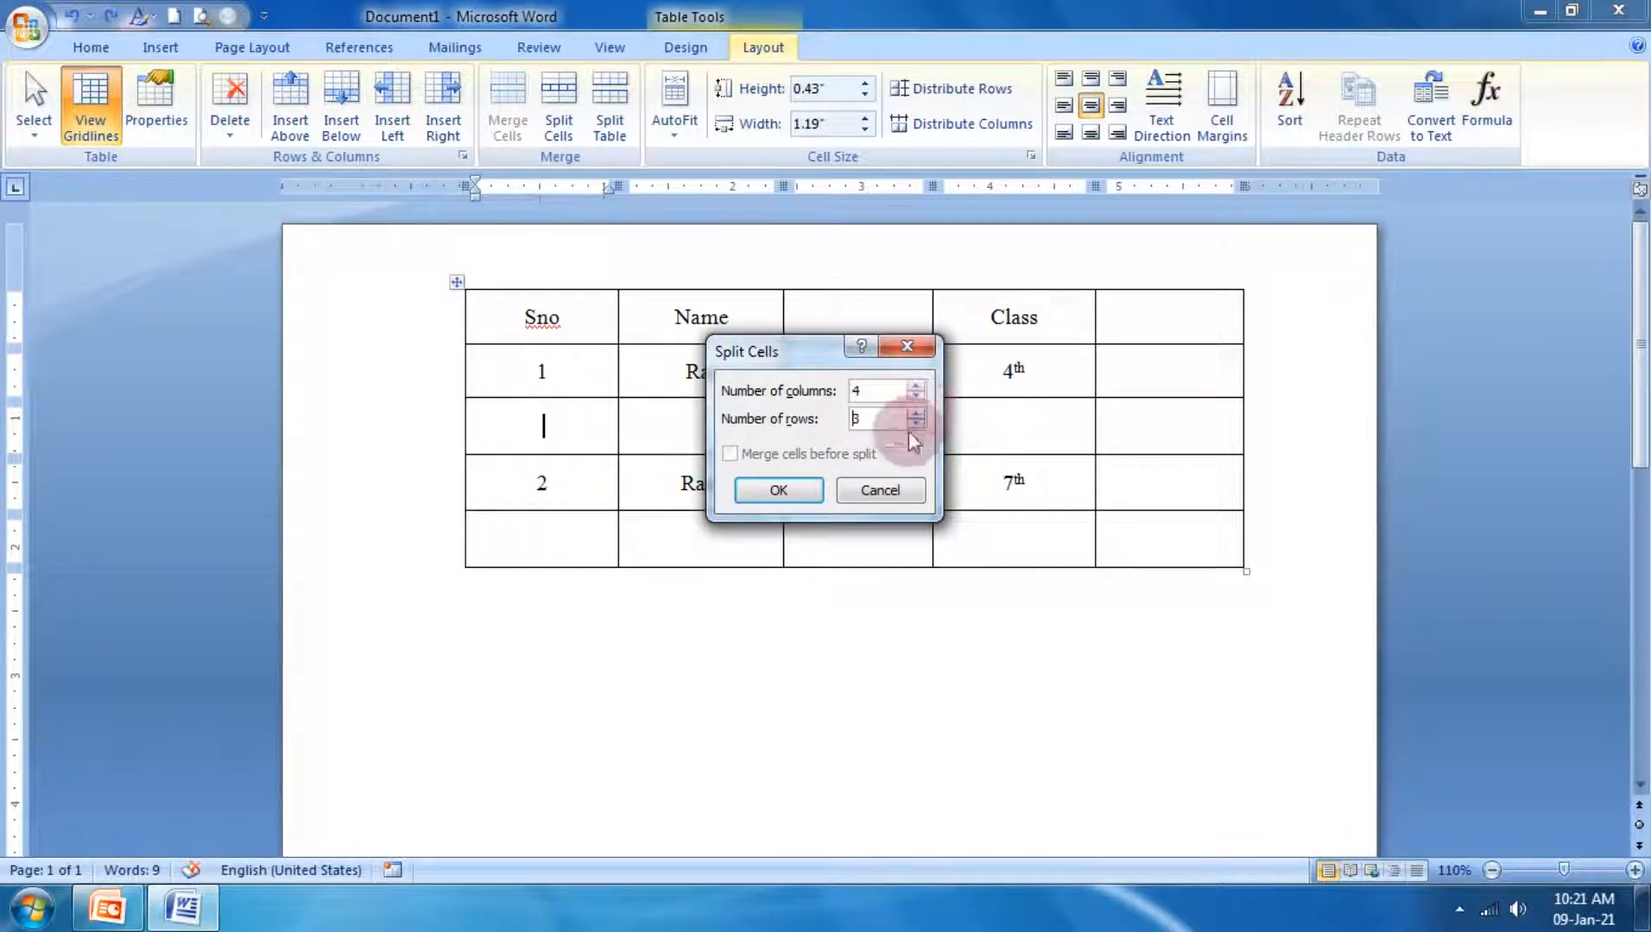
pyautogui.click(815, 492)
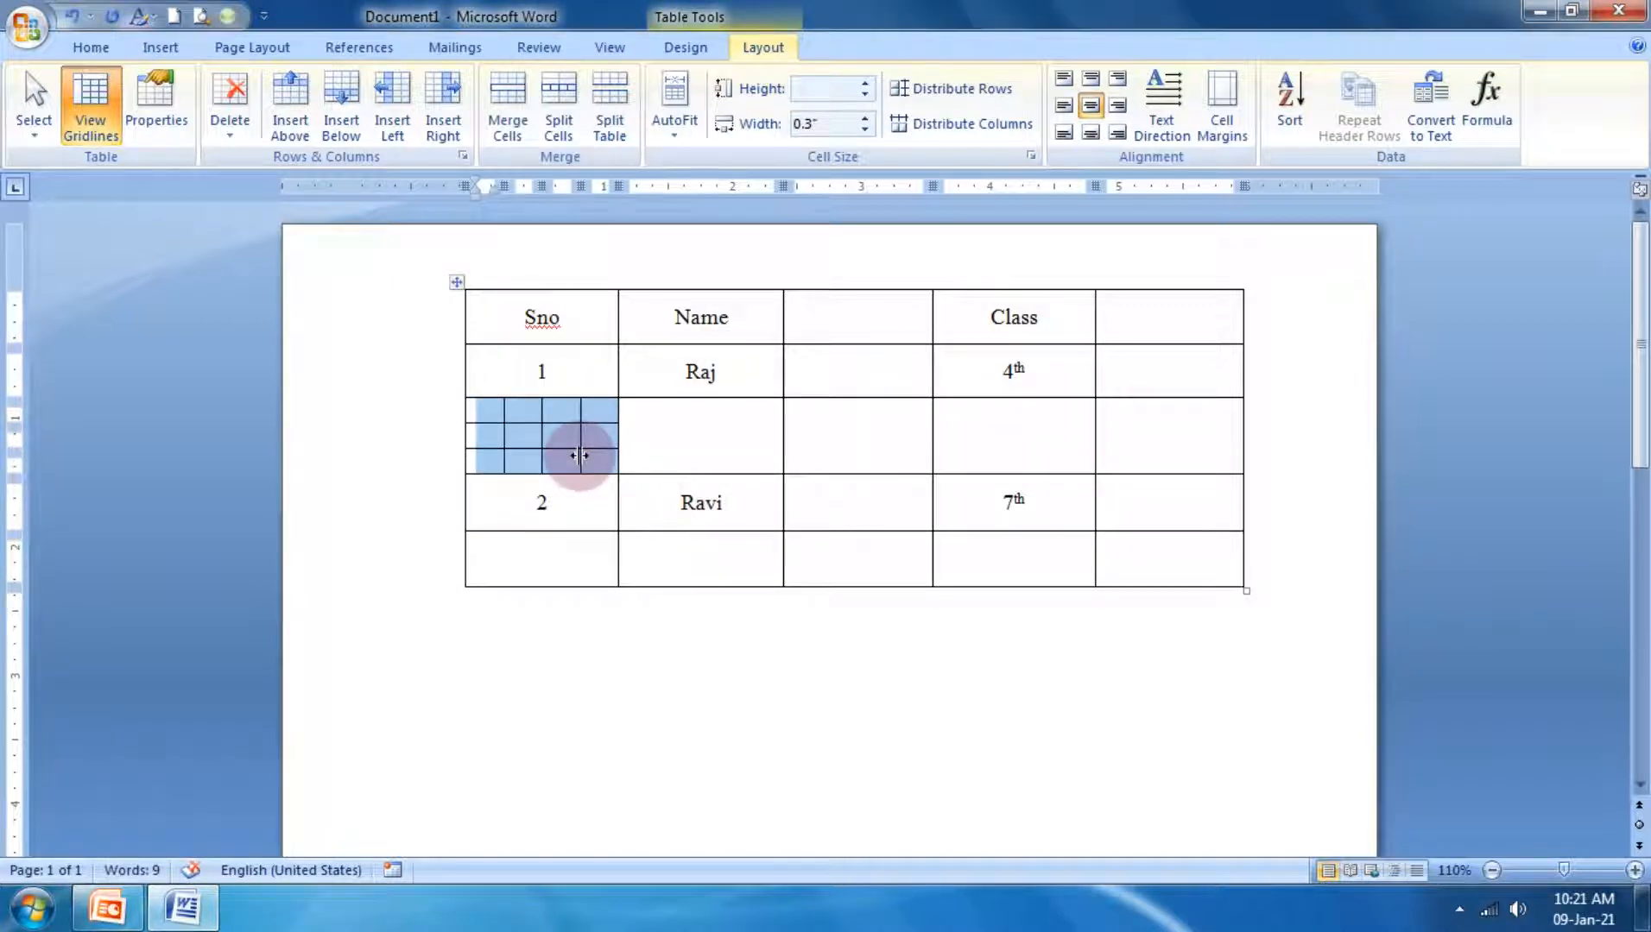
# Step: Split the last cell of the empty row between rows 1 and 2 into 4 columns and 3 rows
pyautogui.click(1110, 453)
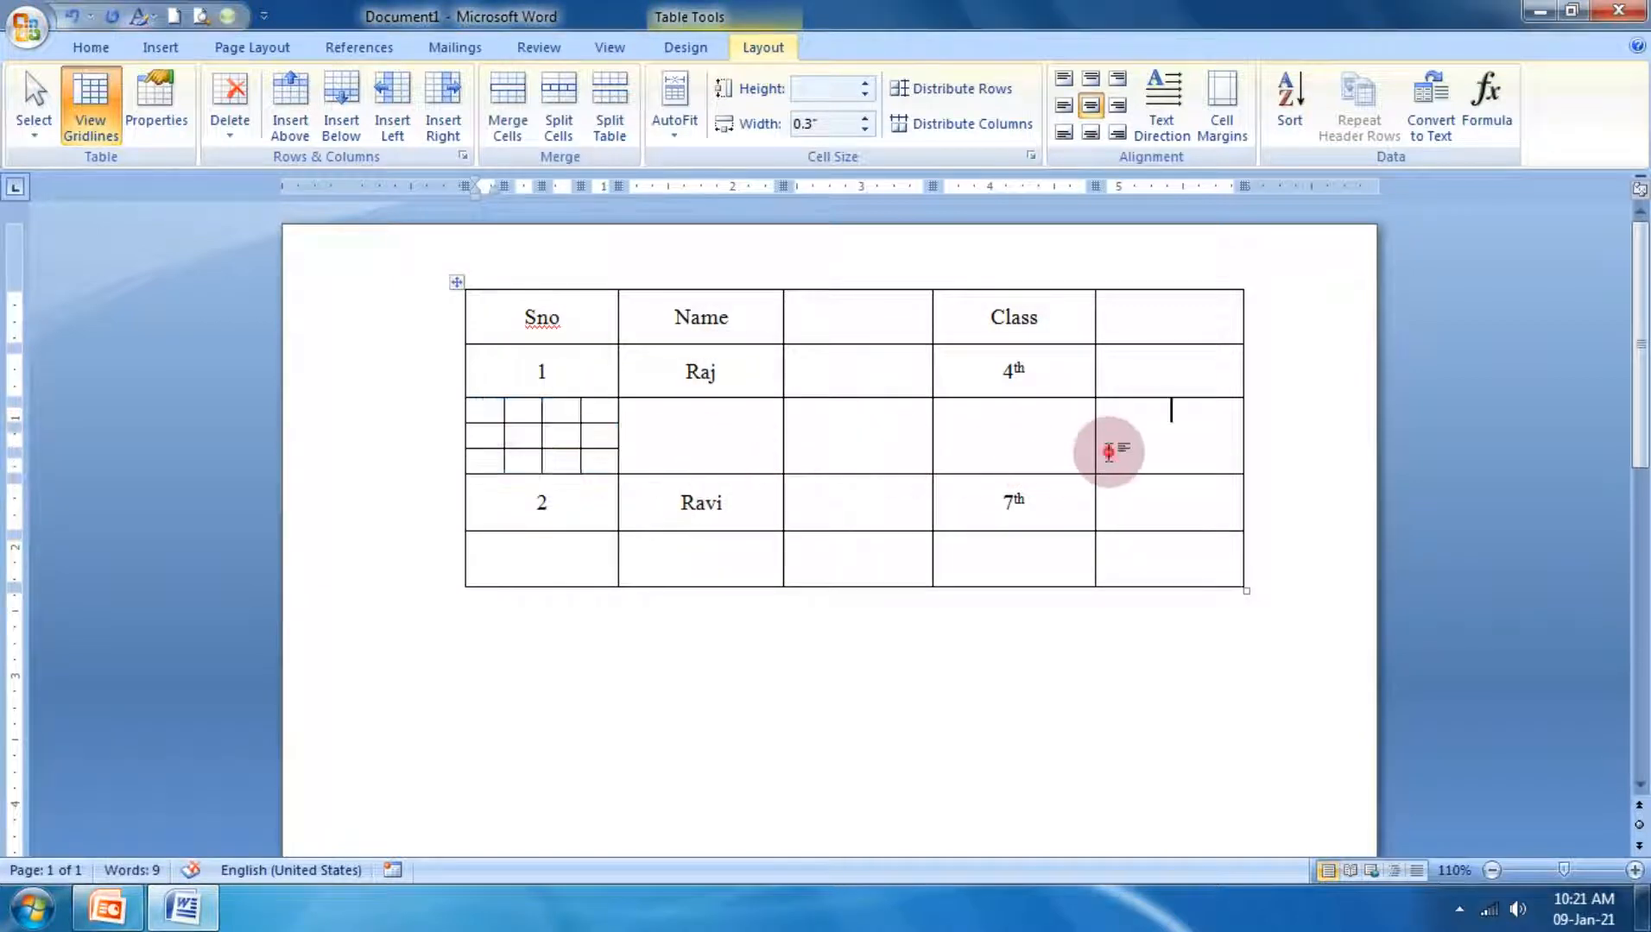
pyautogui.click(575, 129)
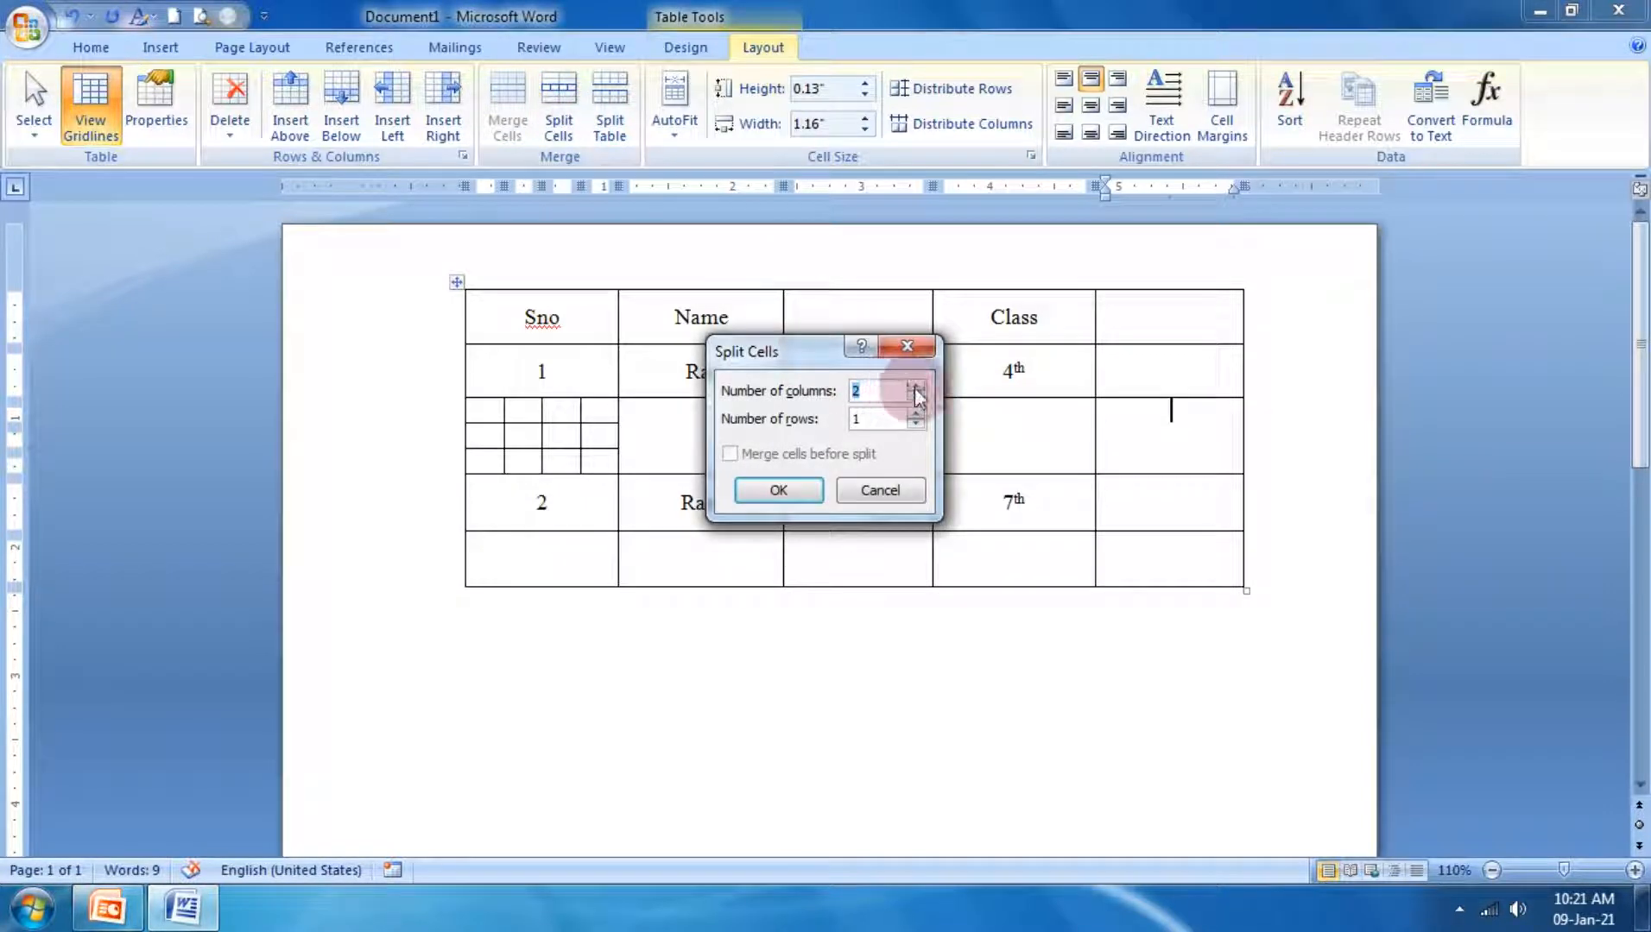
pyautogui.doubleClick(917, 414)
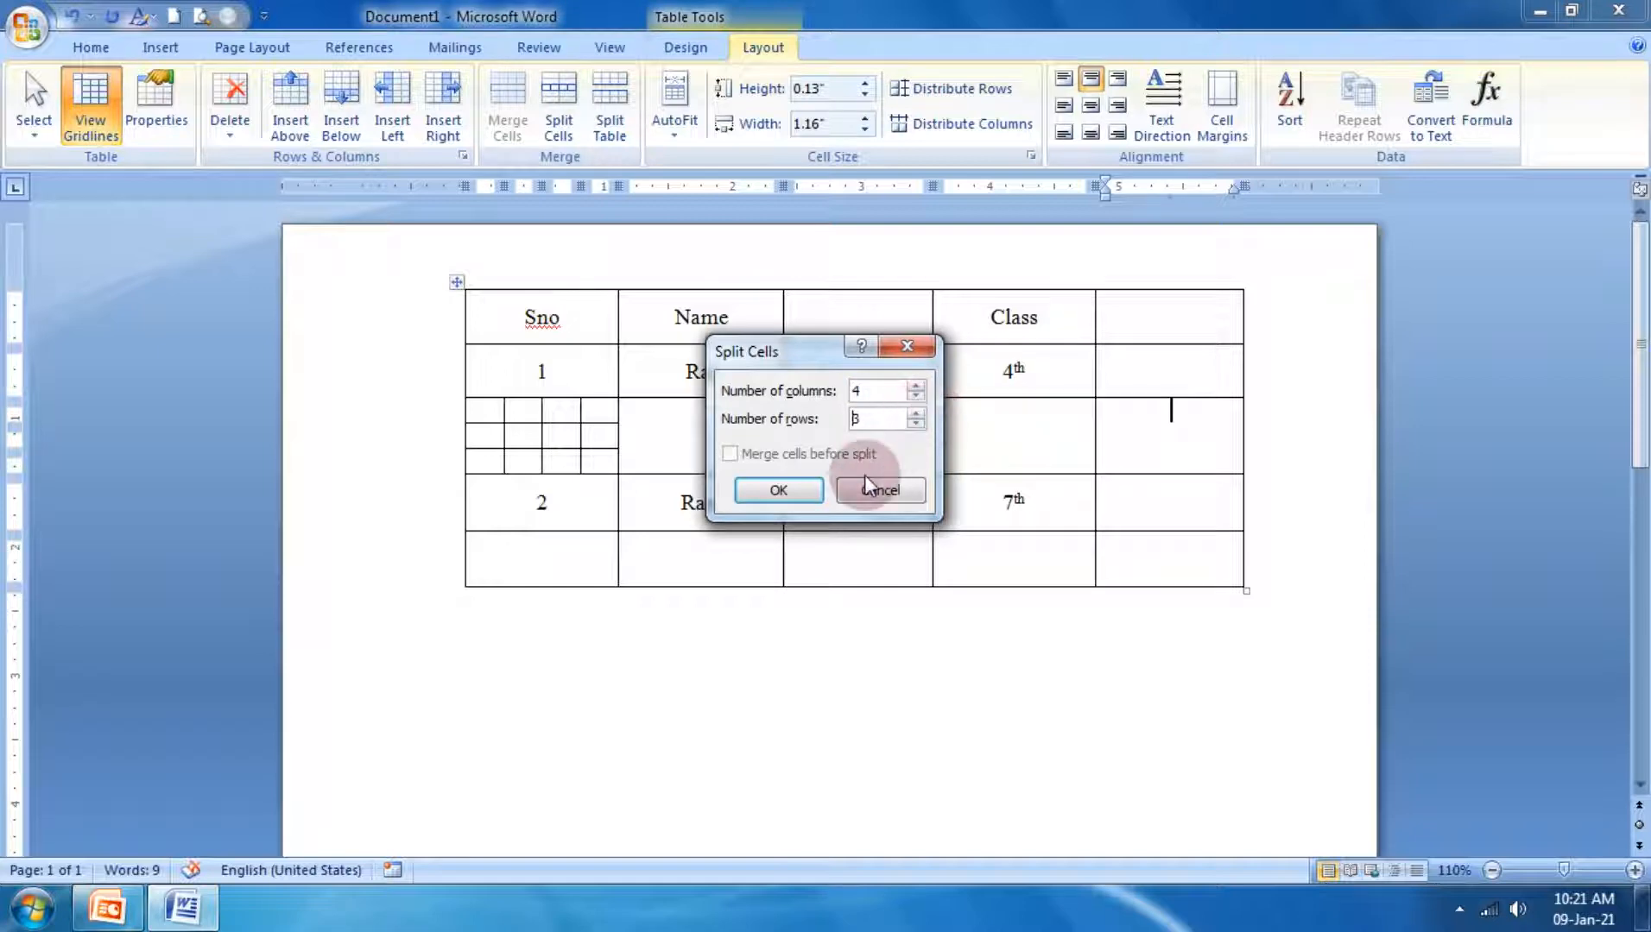
pyautogui.click(818, 495)
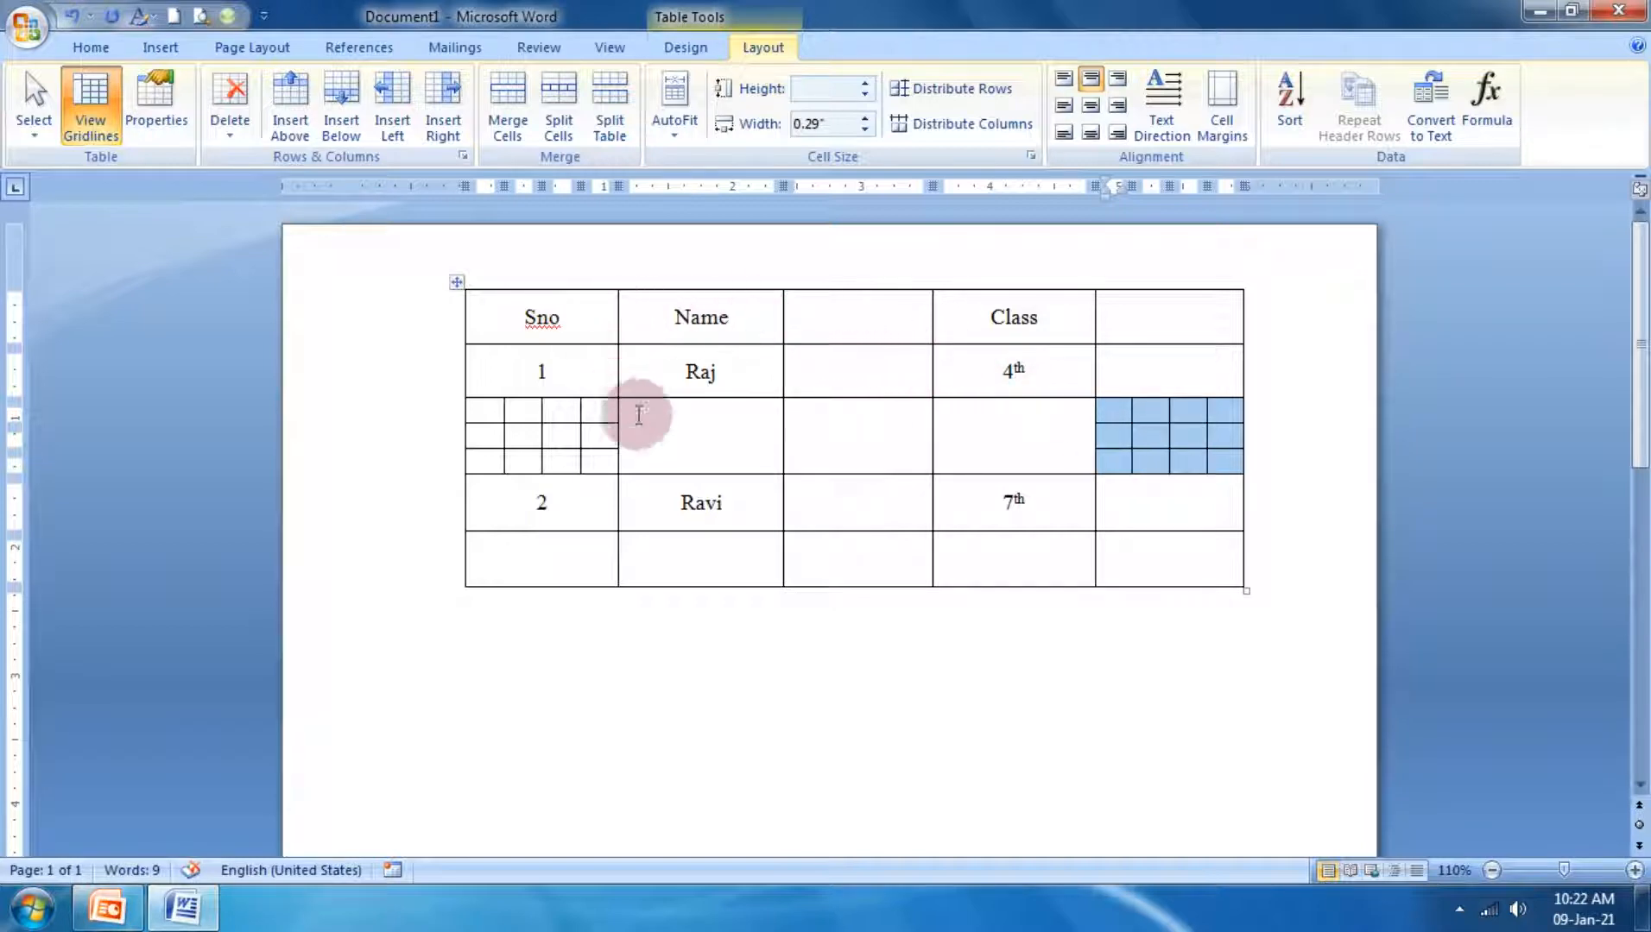
pyautogui.click(683, 457)
# Step: Try the largest column count, 63, and a row count above 470 for a new table below the existing one, and cancel the insertion
pyautogui.click(542, 671)
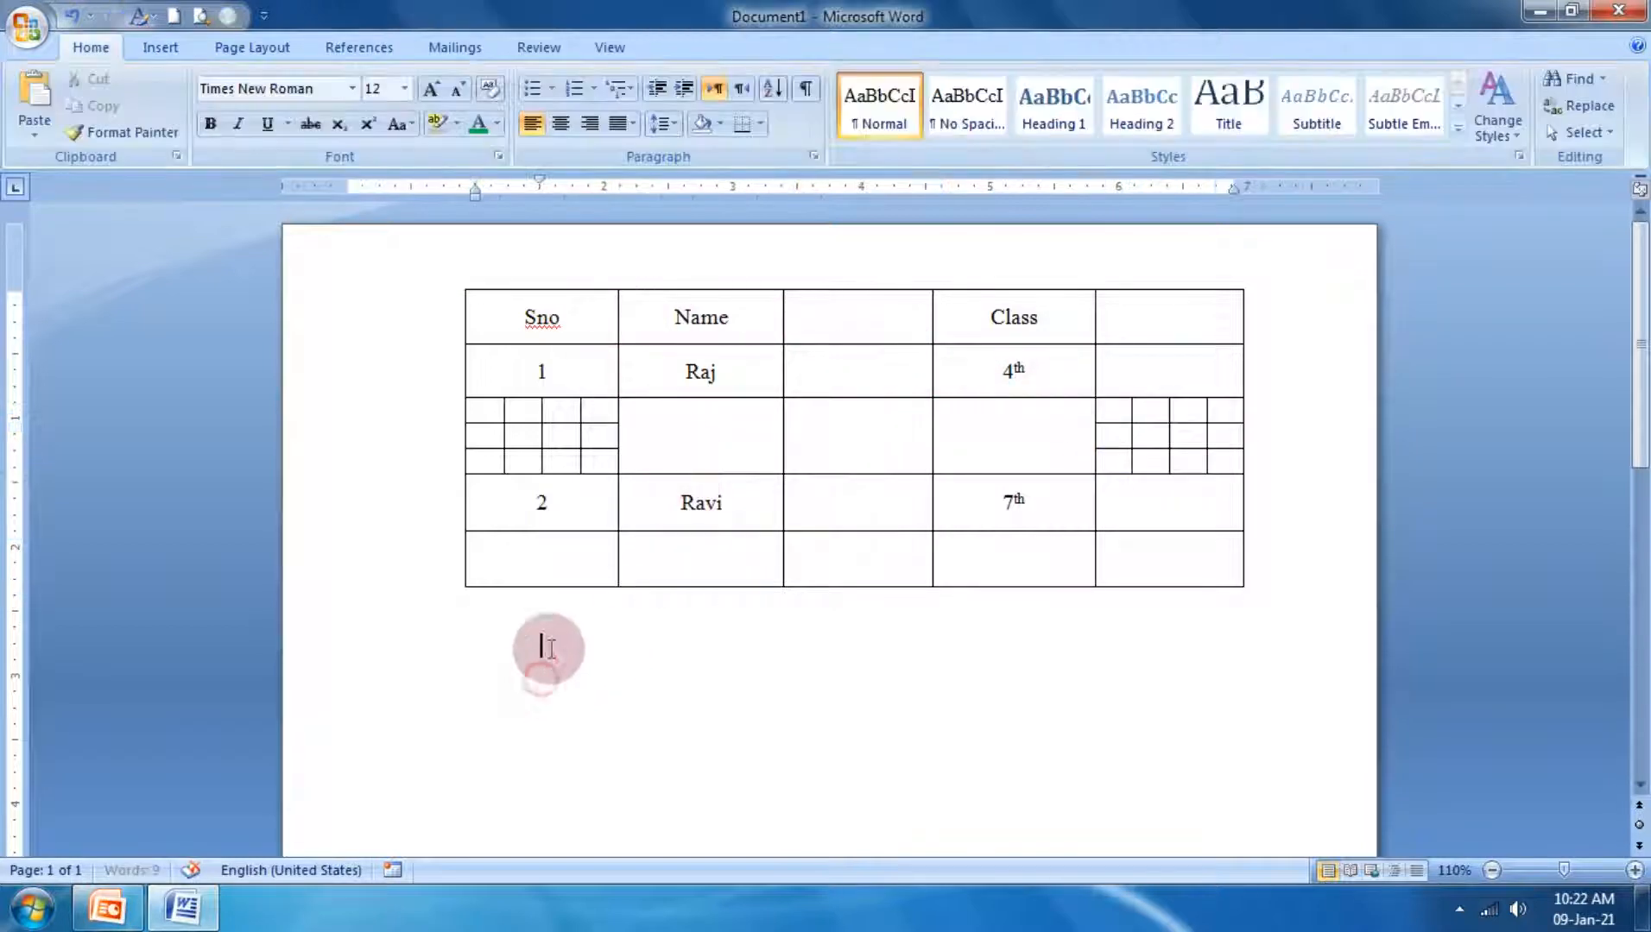
pyautogui.click(161, 46)
pyautogui.click(216, 136)
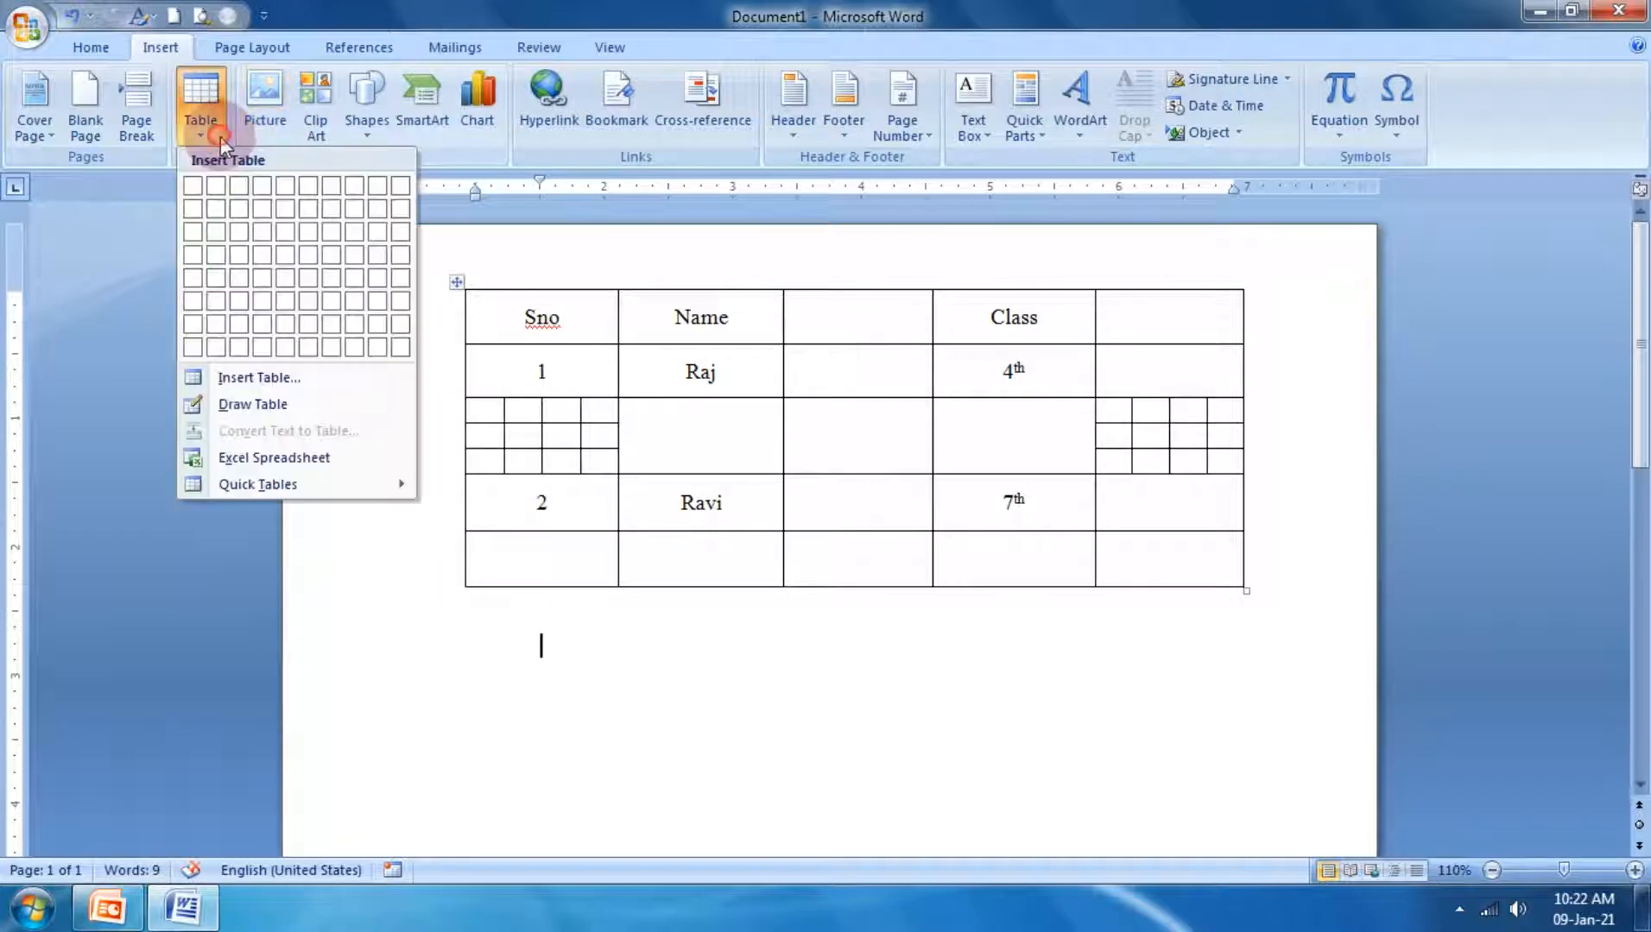
pyautogui.click(256, 374)
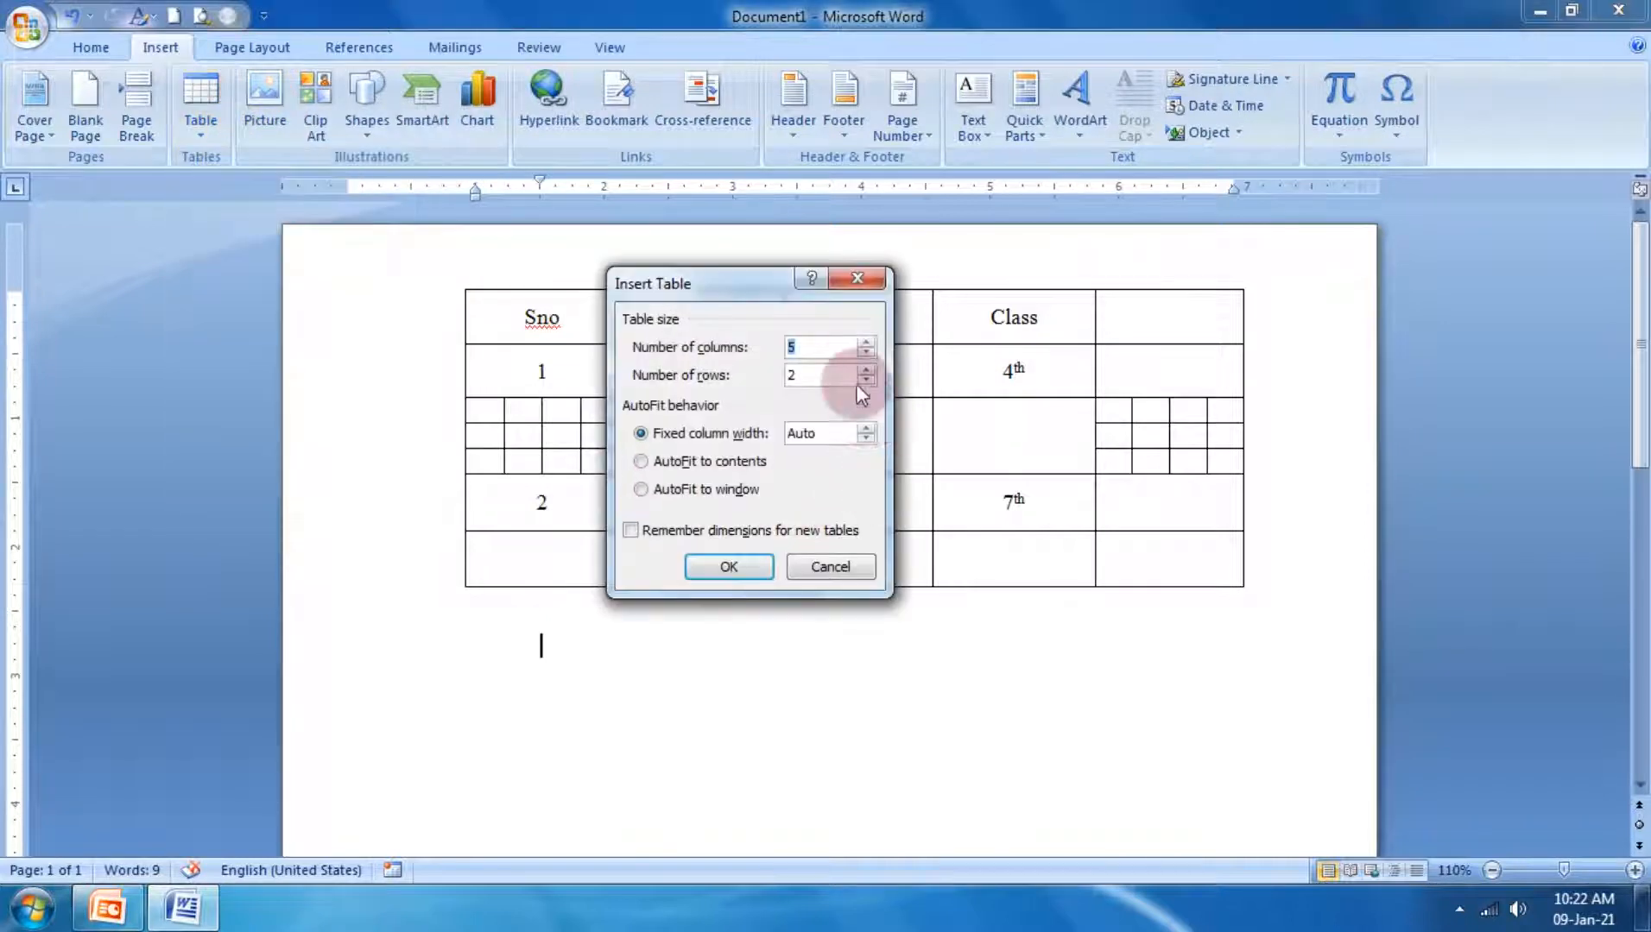
pyautogui.click(864, 343)
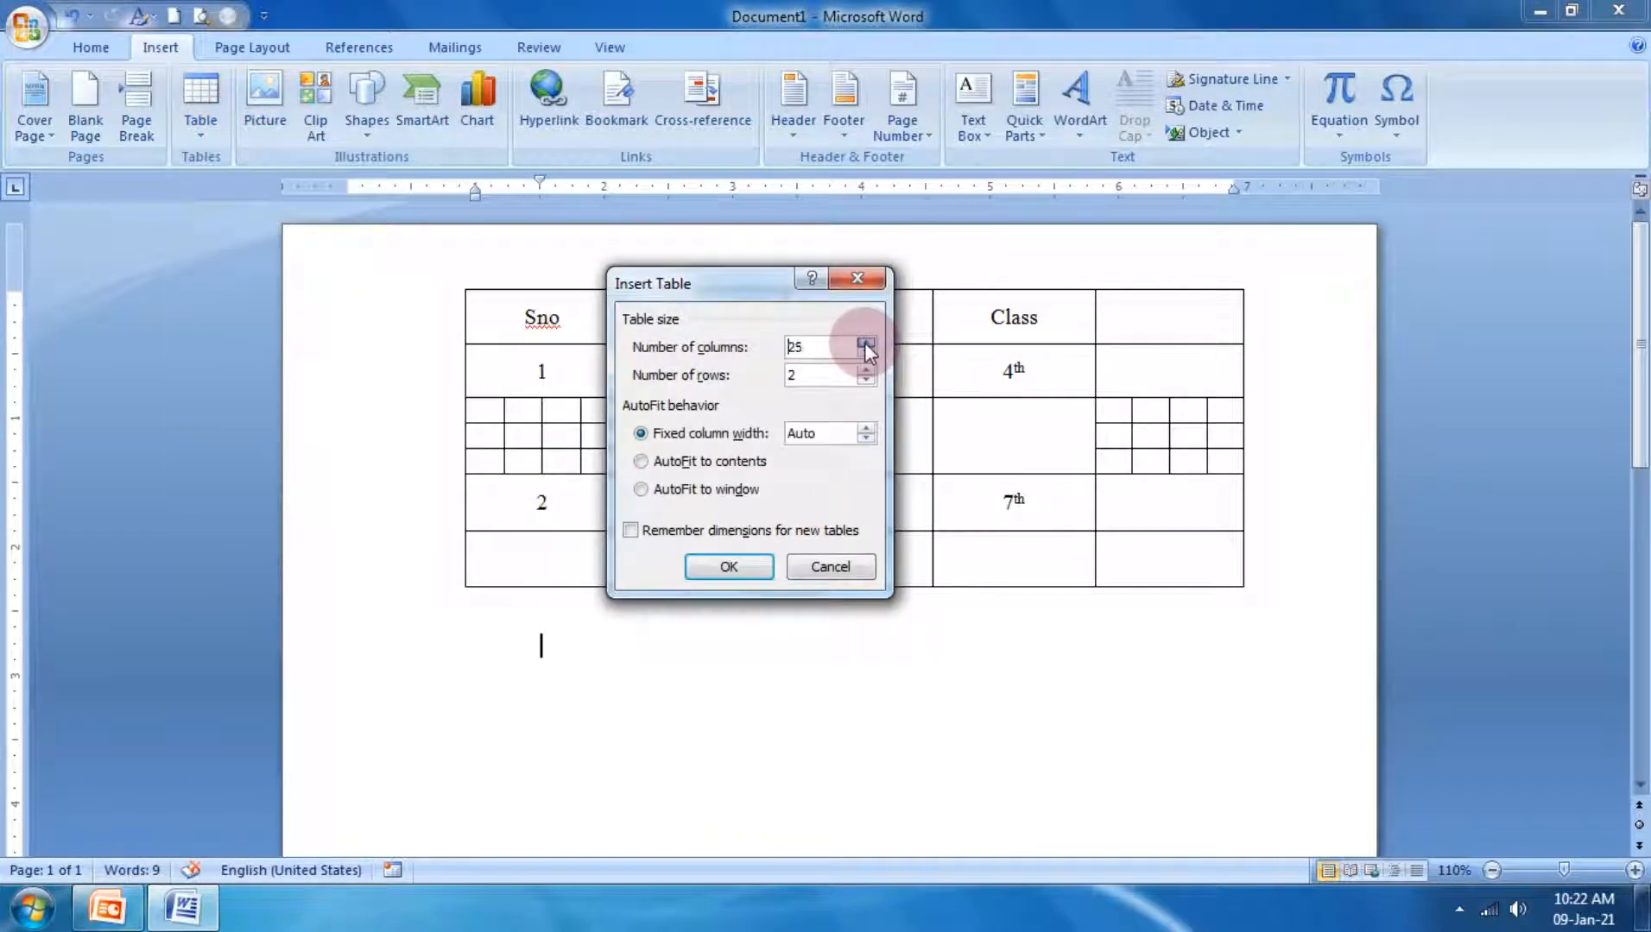
pyautogui.click(820, 350)
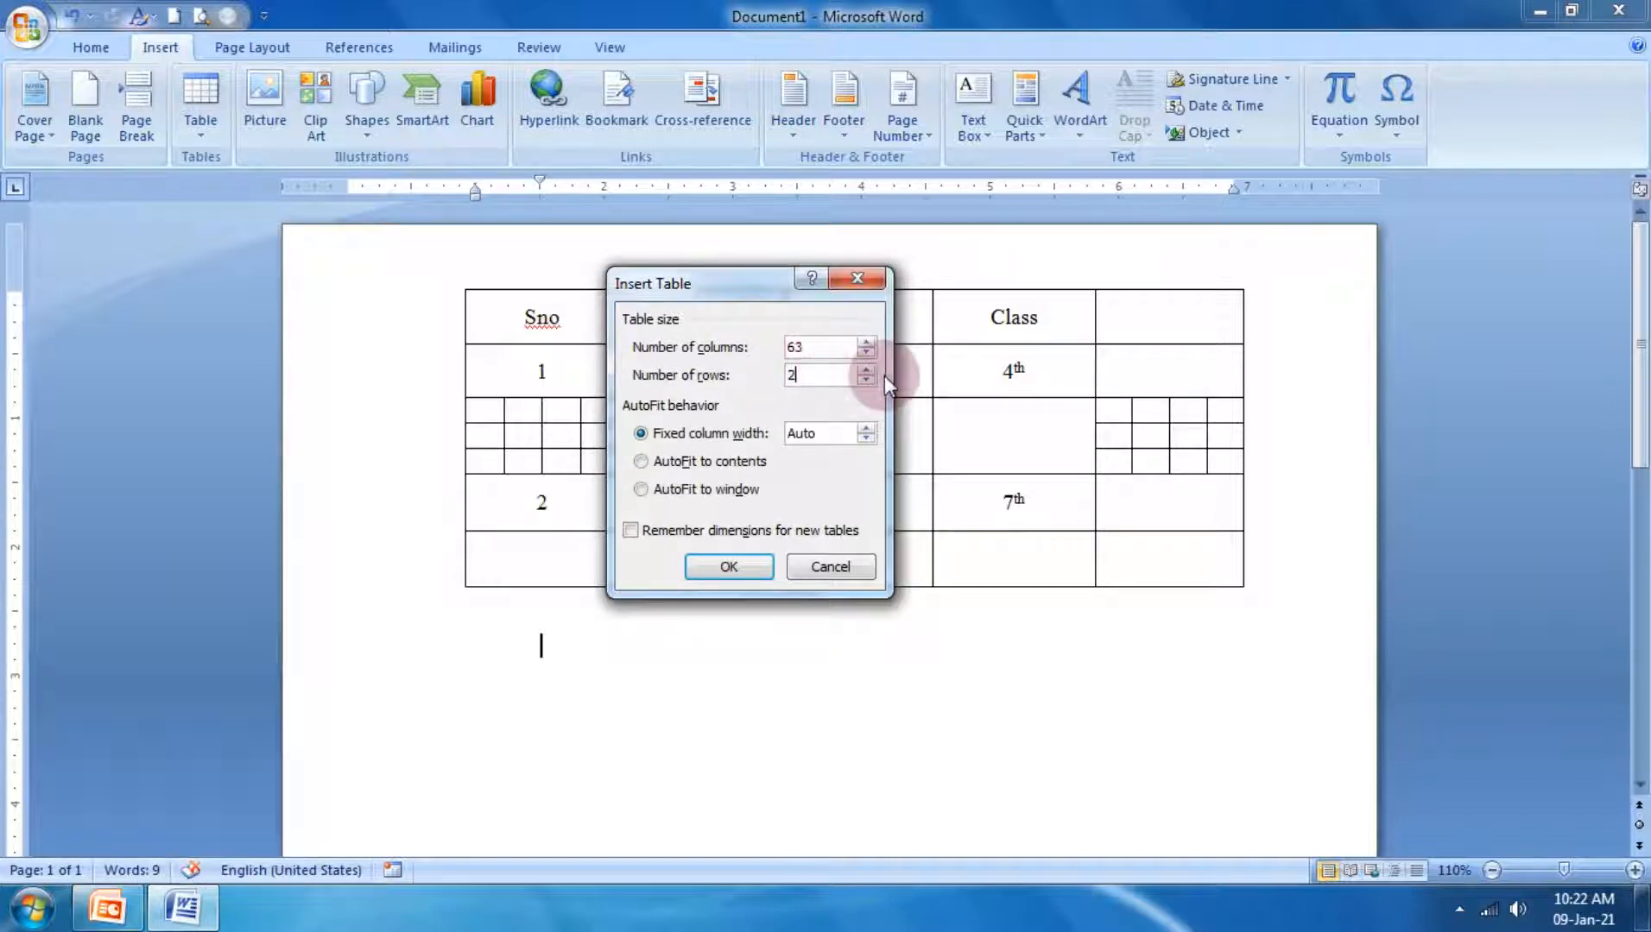
pyautogui.moveTo(871, 368); pyautogui.dragTo(872, 368)
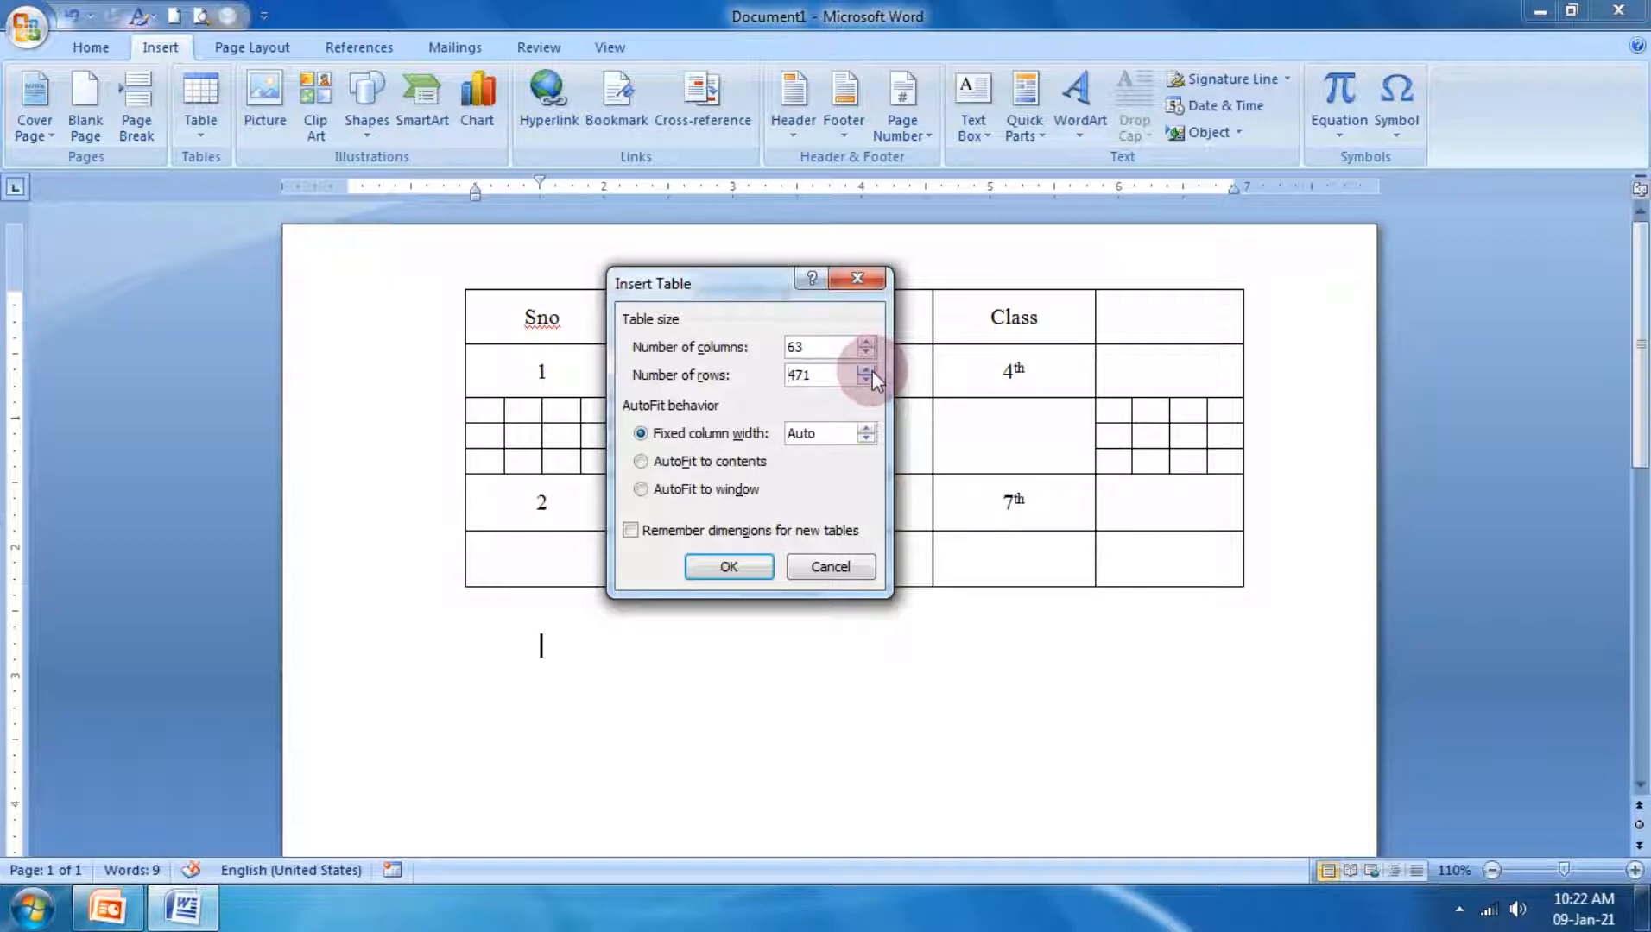
pyautogui.click(830, 567)
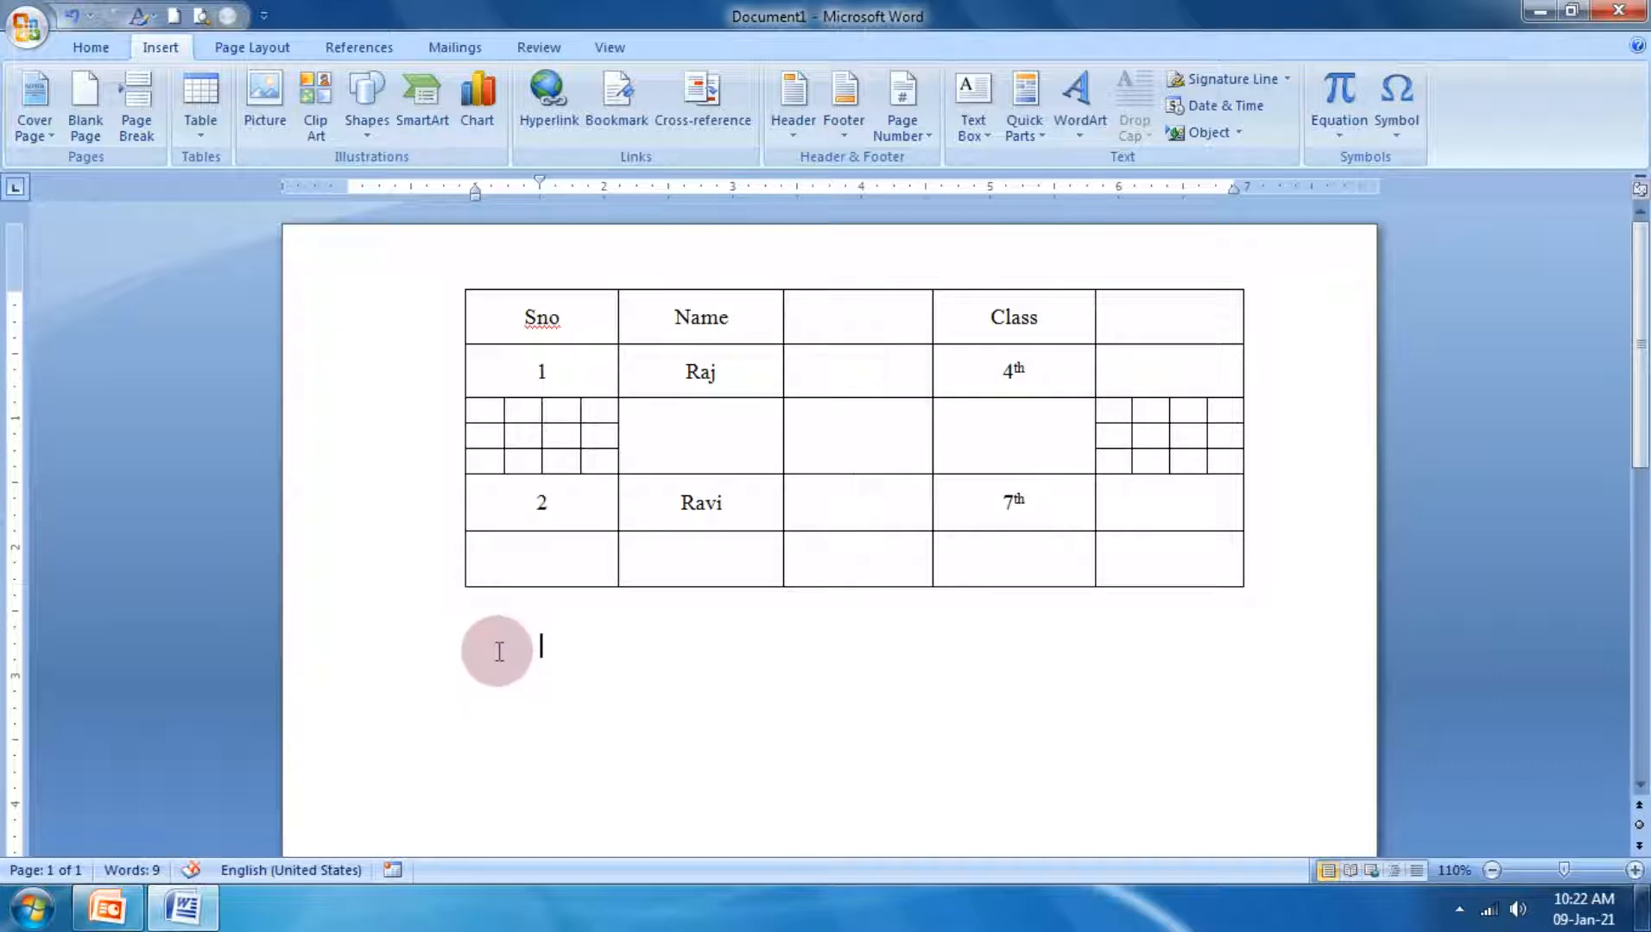
# Step: Split the table above the row numbered 2, and split its upper part again just below the header row
pyautogui.click(680, 561)
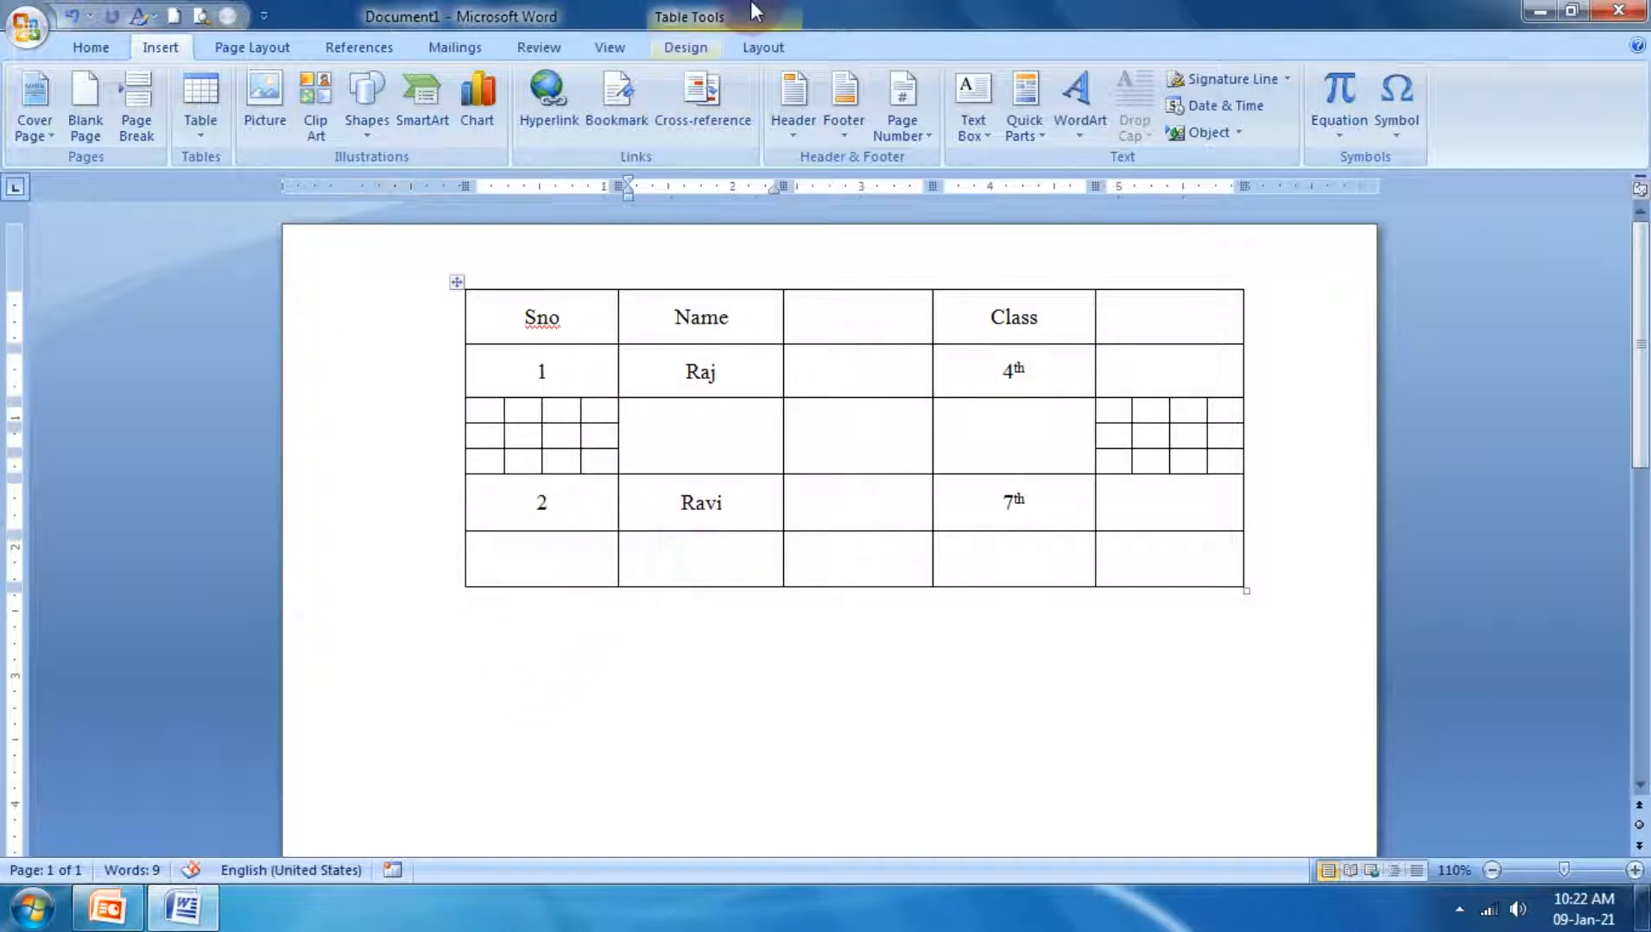
pyautogui.click(764, 48)
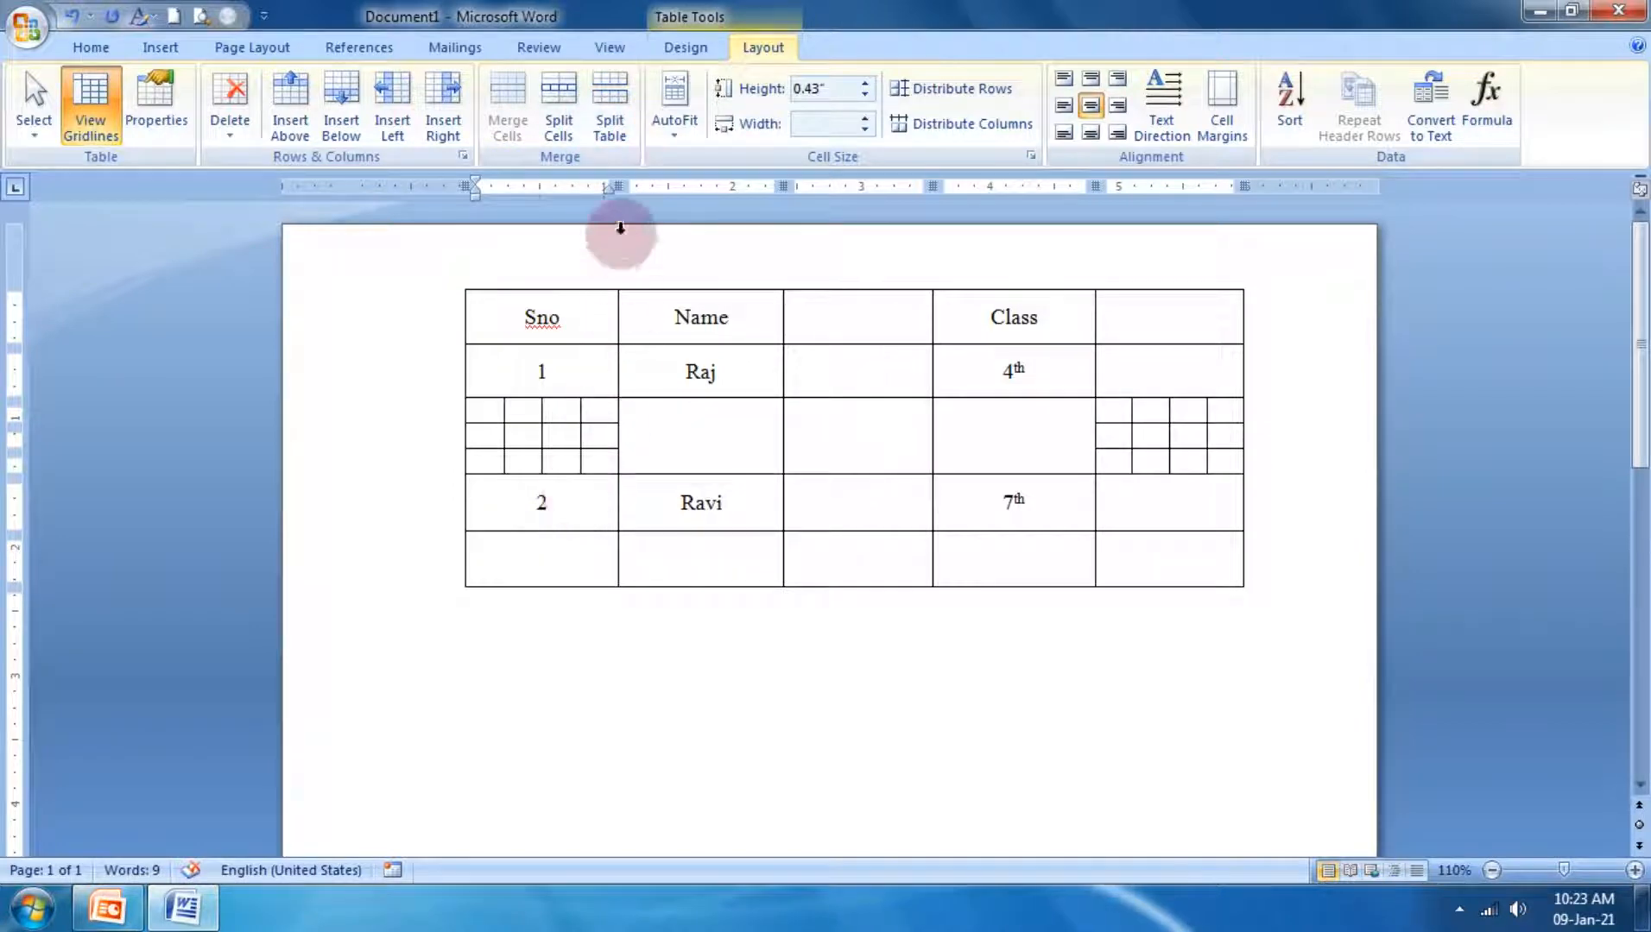
pyautogui.click(613, 108)
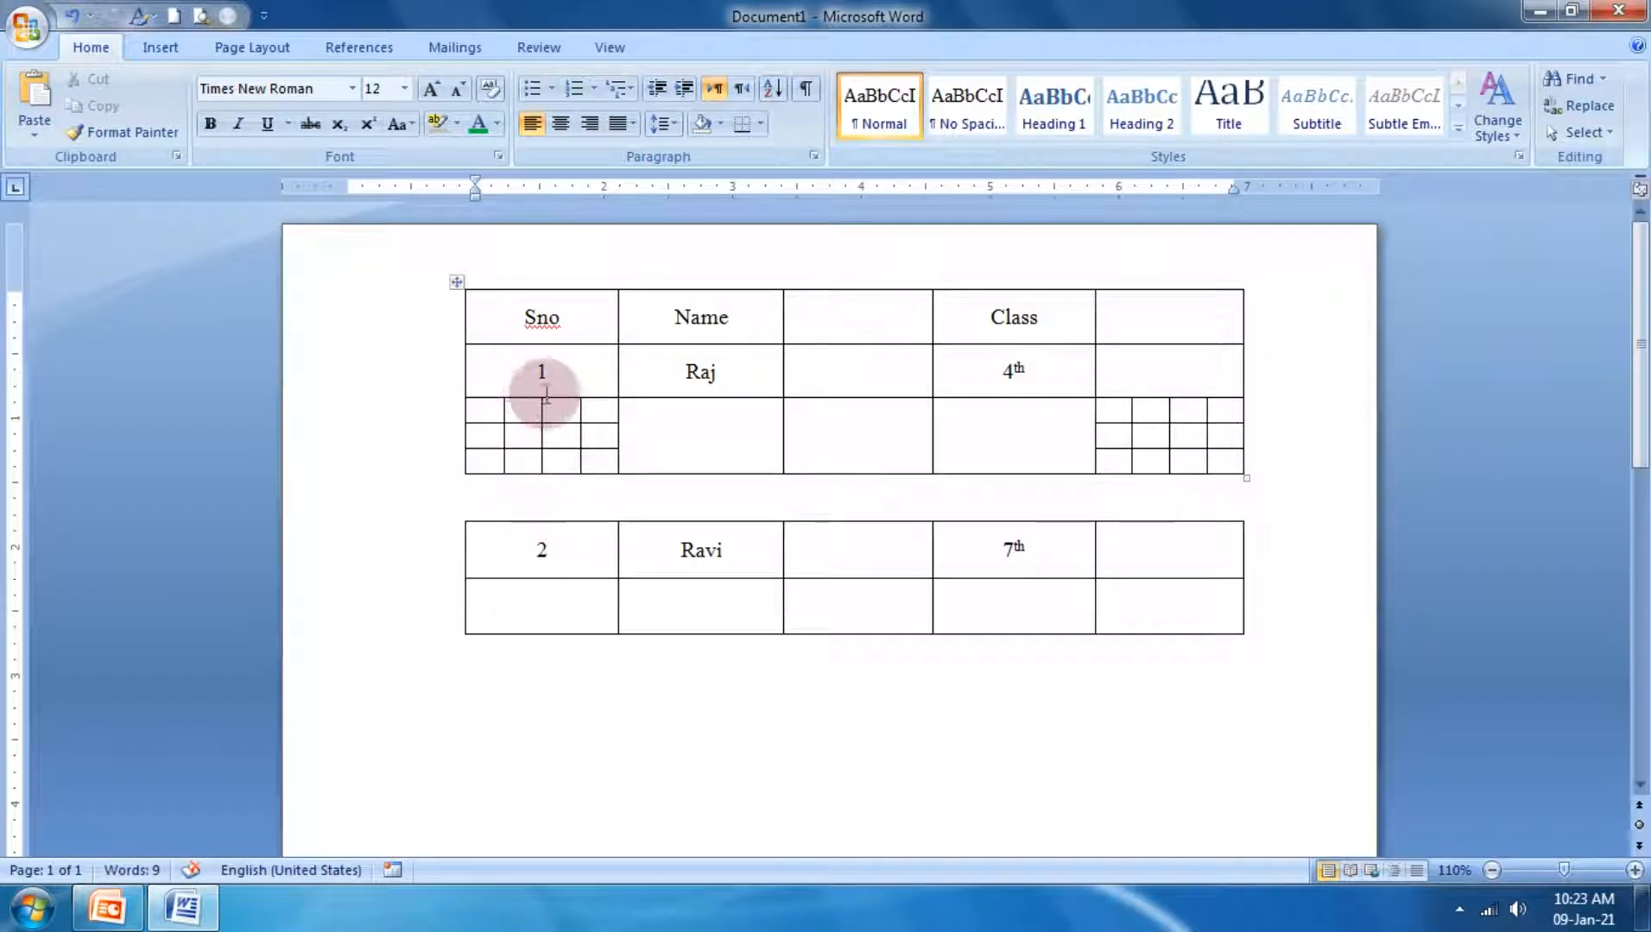
pyautogui.click(553, 371)
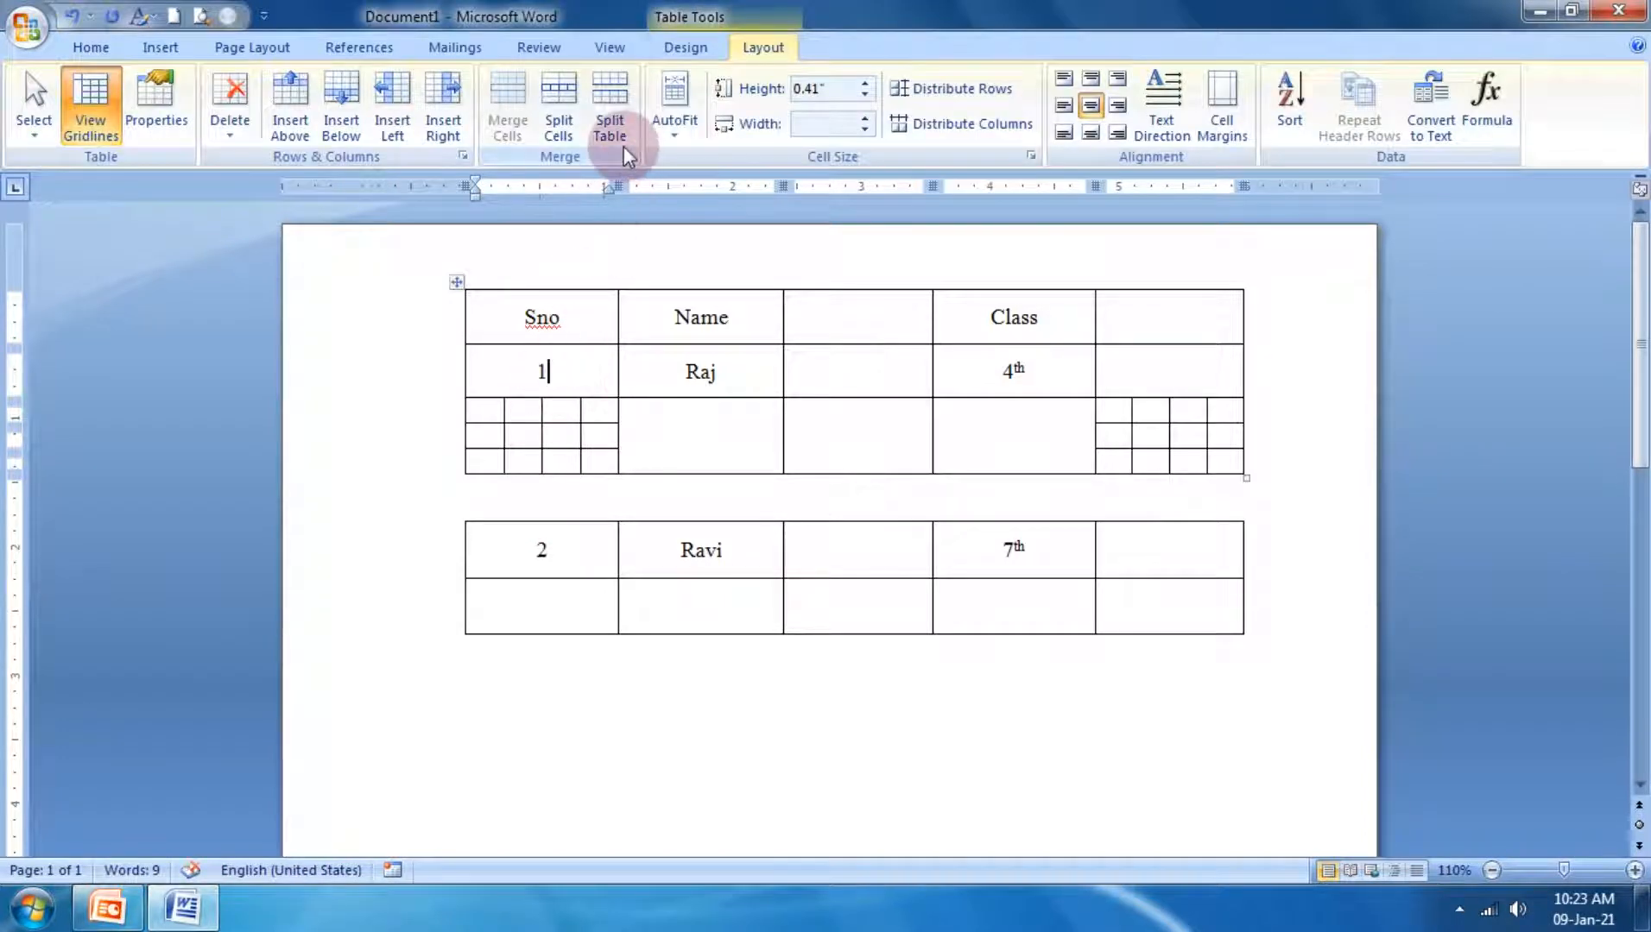
pyautogui.click(589, 123)
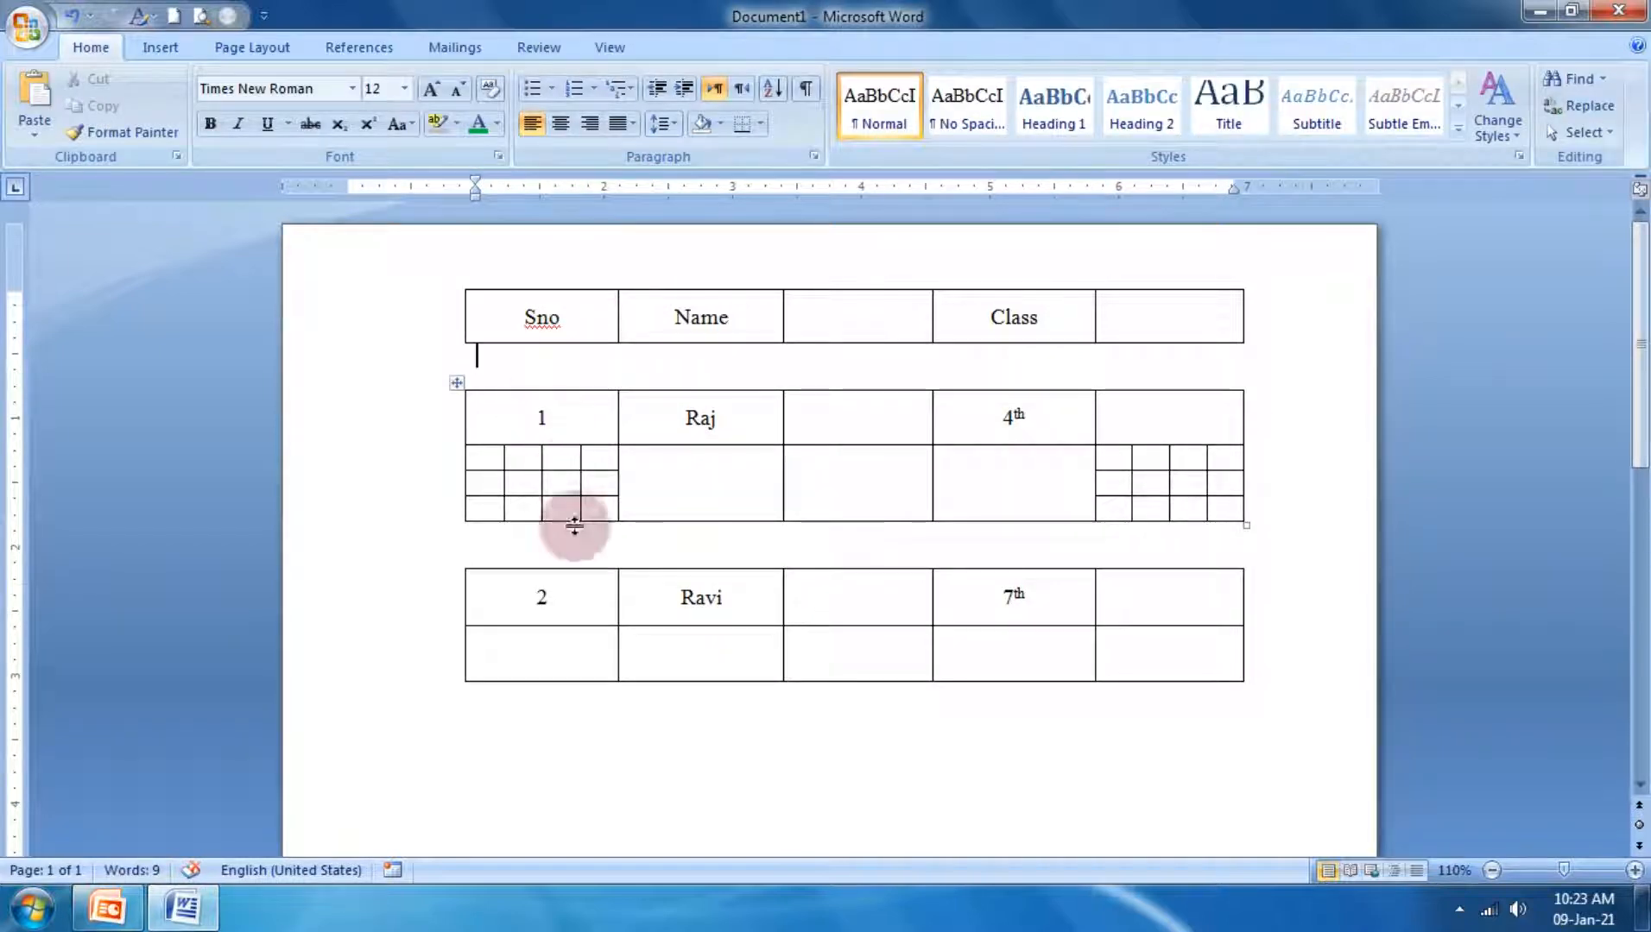
# Step: Apply Split Table at the row numbered 2 to add a blank line above it, and split off the empty row below it
pyautogui.click(546, 715)
pyautogui.click(642, 614)
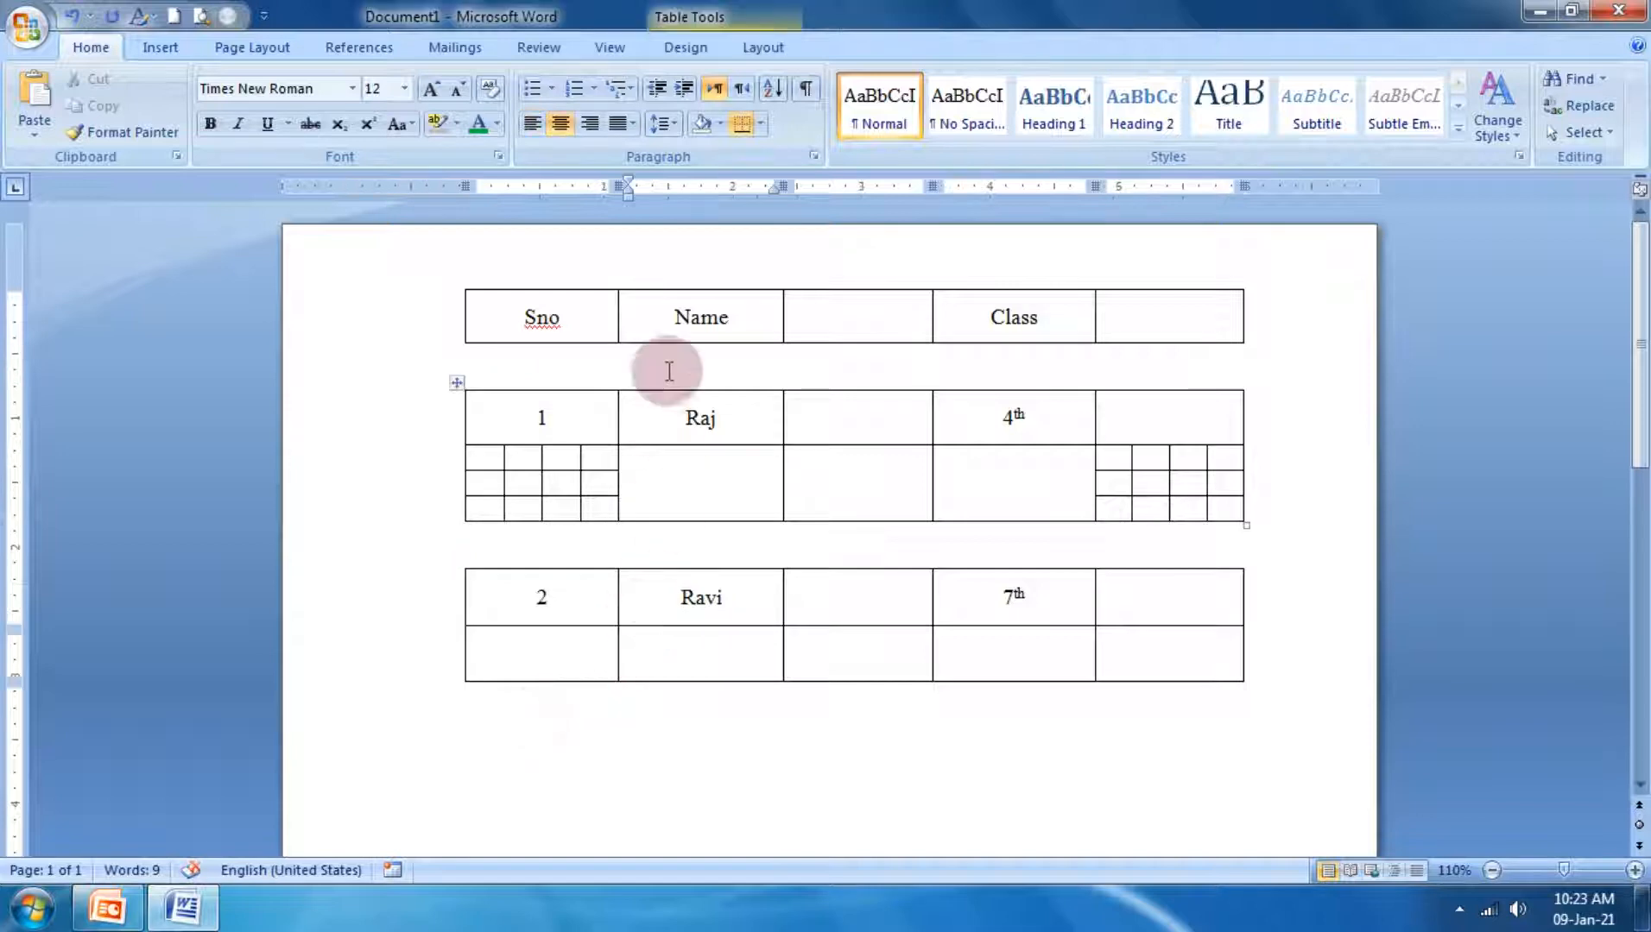
pyautogui.click(757, 49)
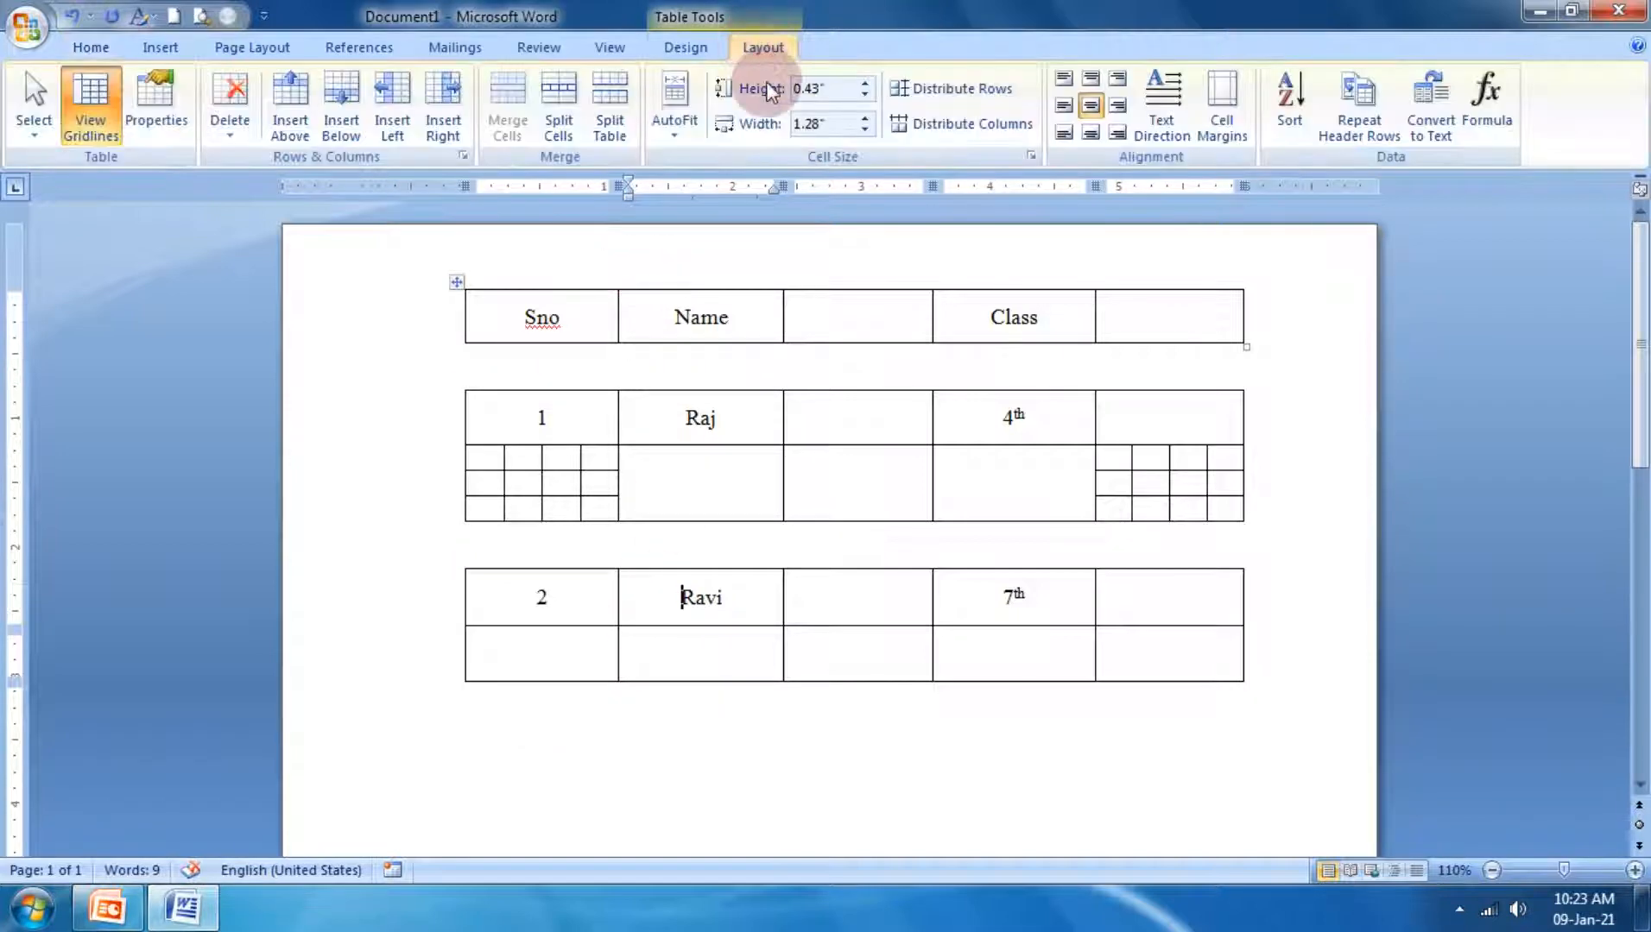
pyautogui.click(610, 121)
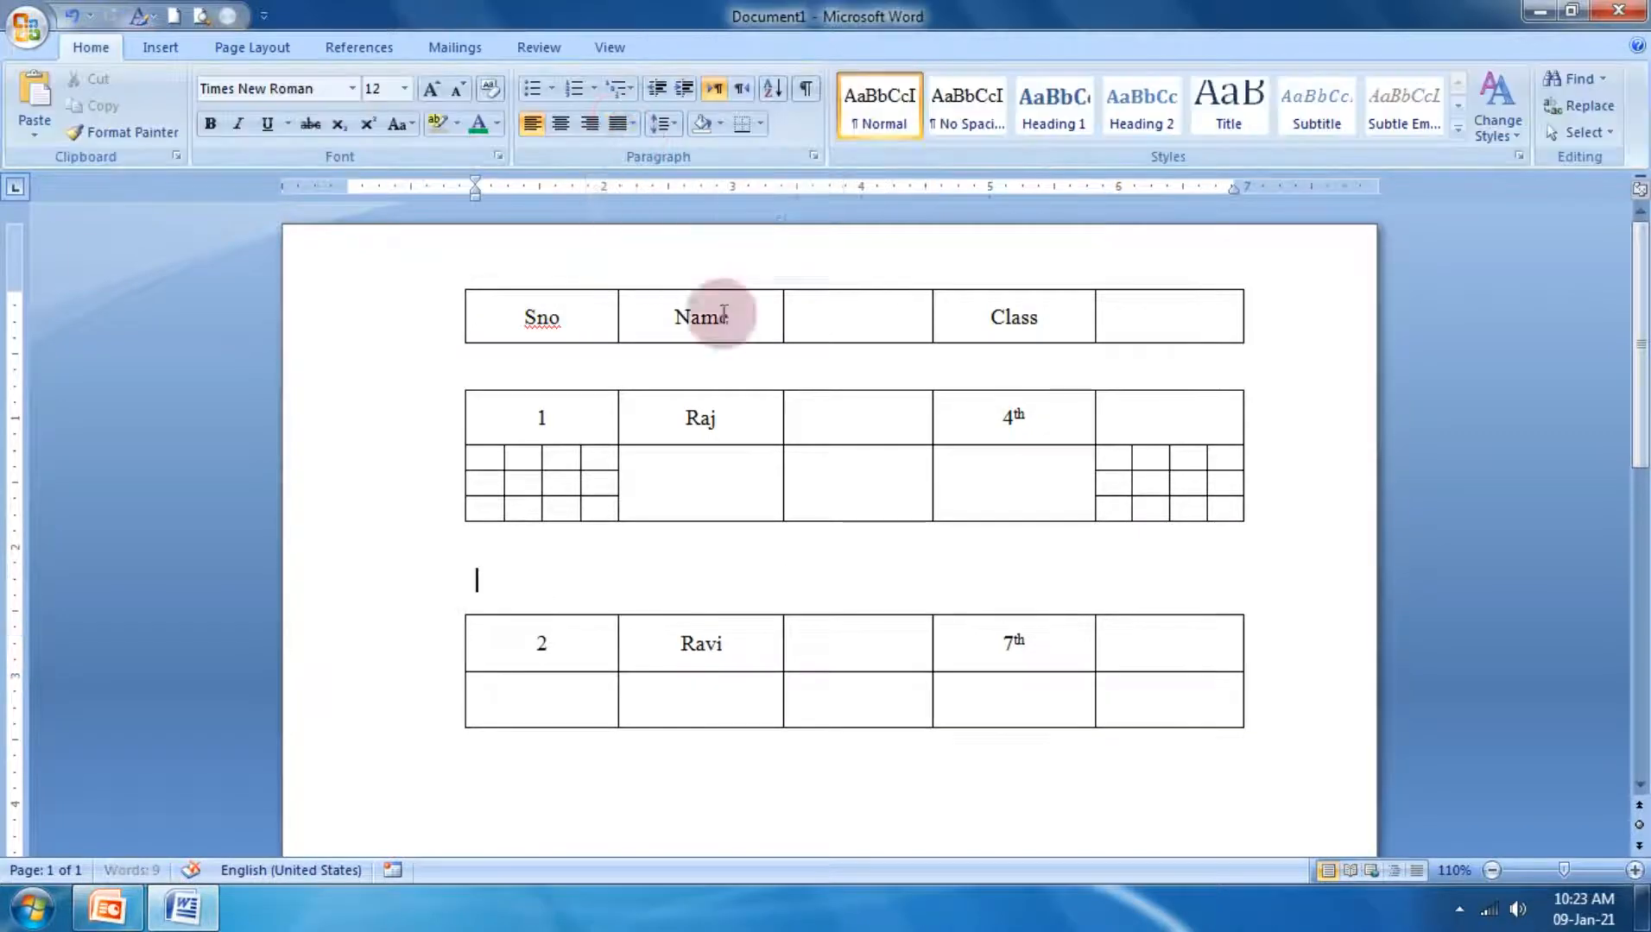
pyautogui.click(561, 640)
pyautogui.click(566, 682)
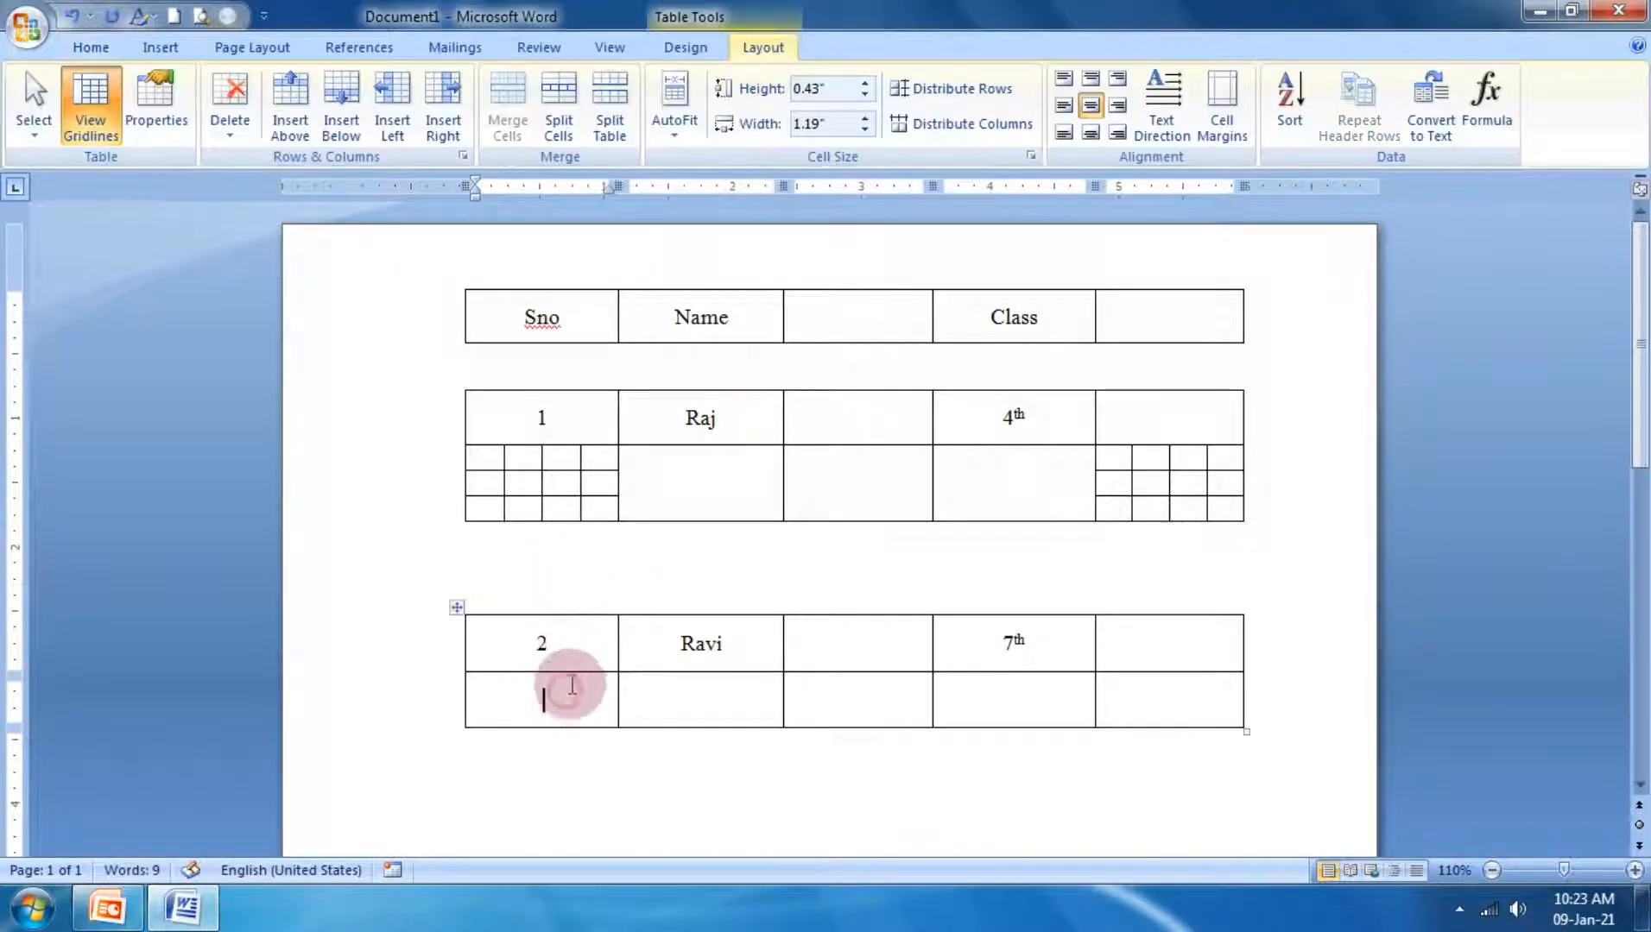
pyautogui.click(610, 121)
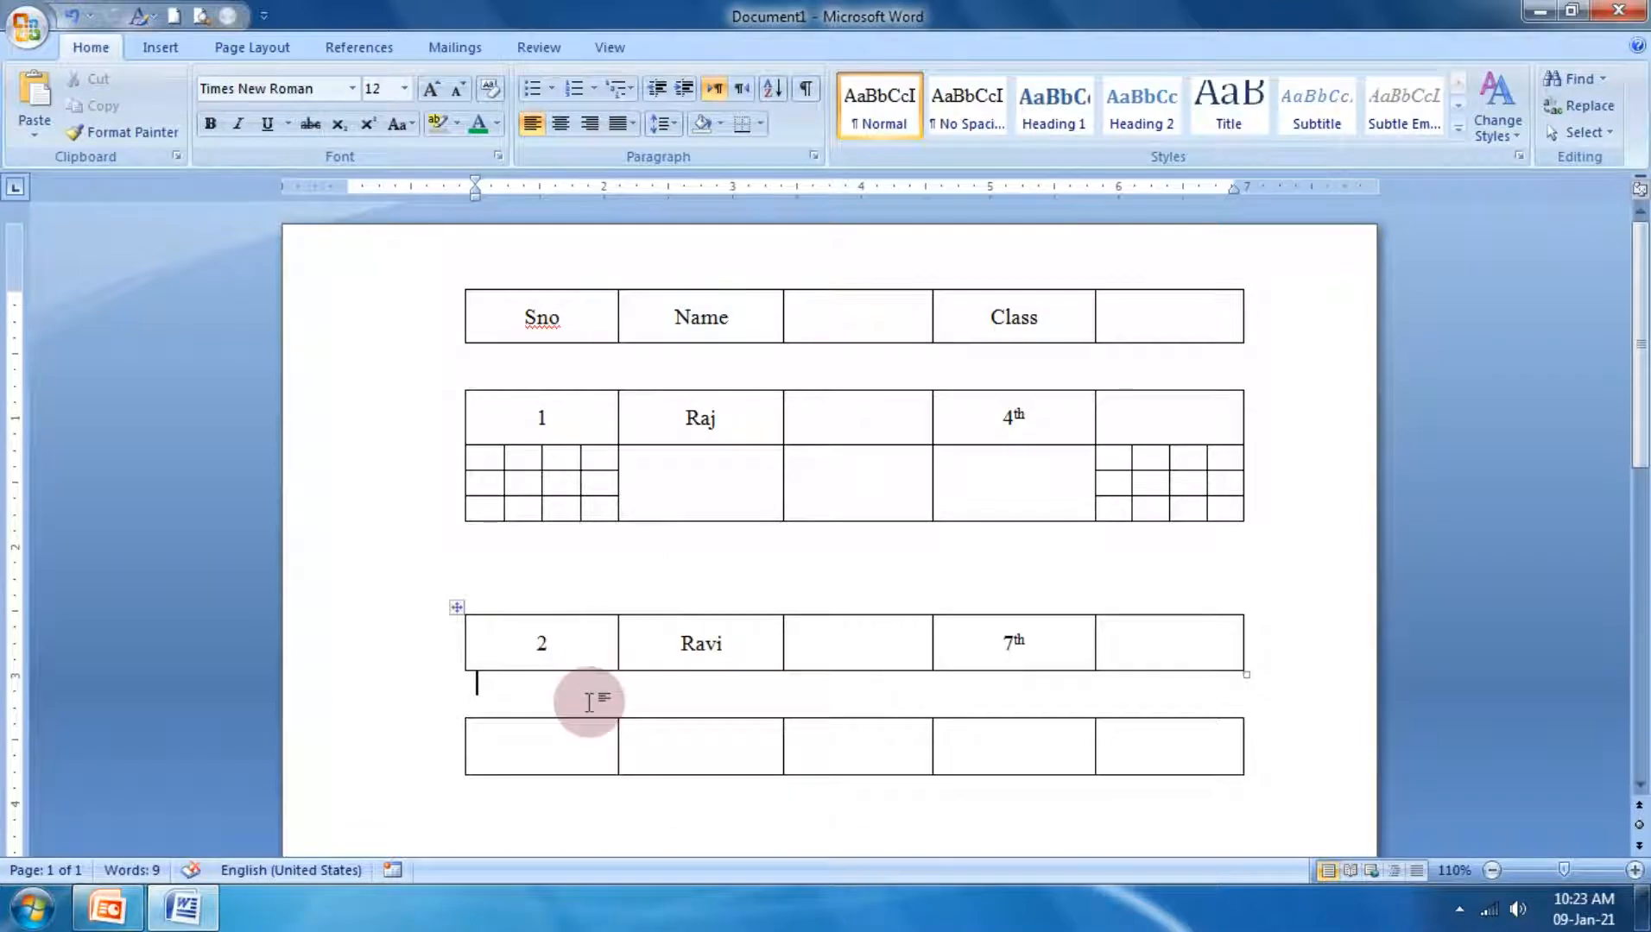
# Step: Switch to the PowerPoint presentation and play the slide show from the Merge cell slide to the Sort slide
pyautogui.click(104, 909)
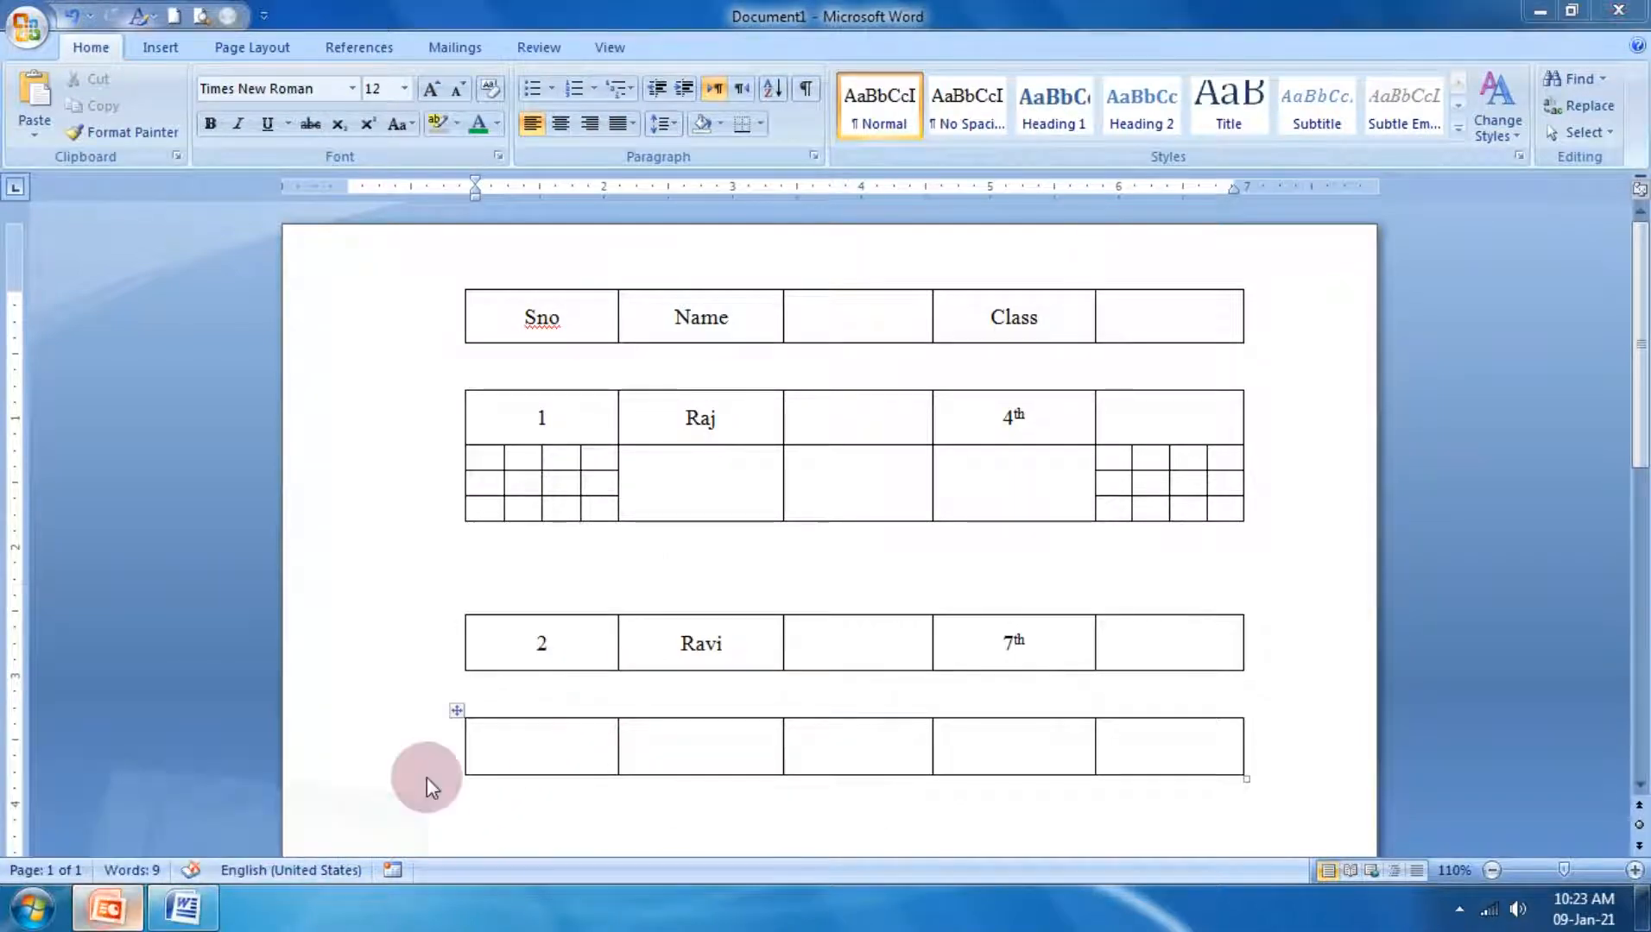
pyautogui.hotkey('shift', 'F5')
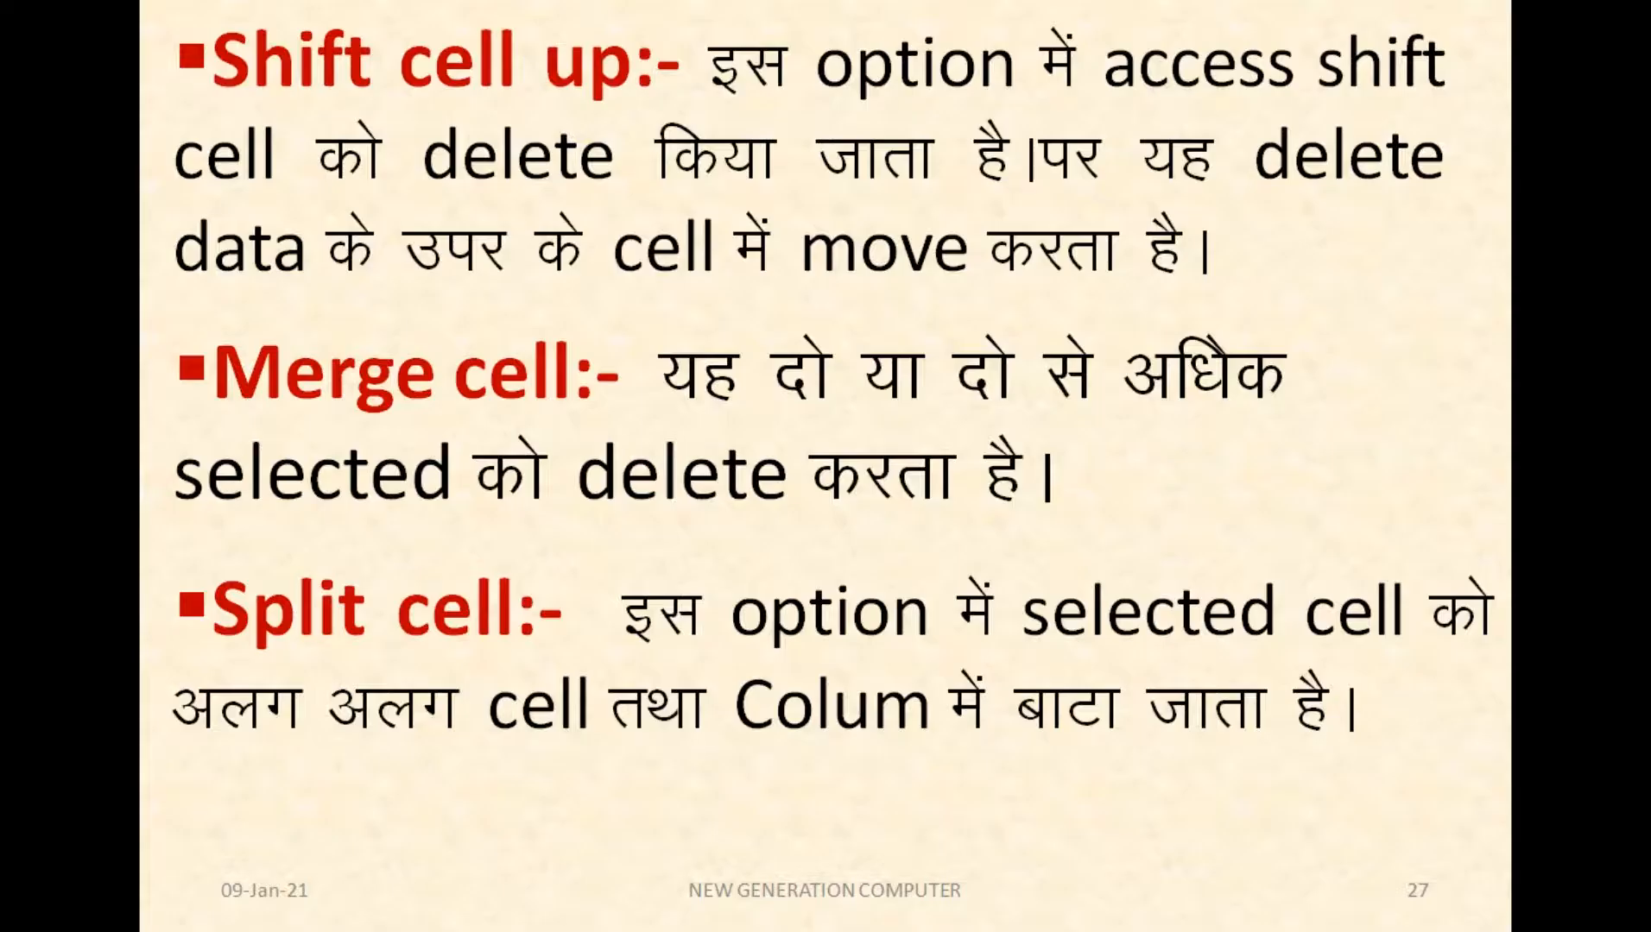
pyautogui.press('Right')
pyautogui.press('Right')
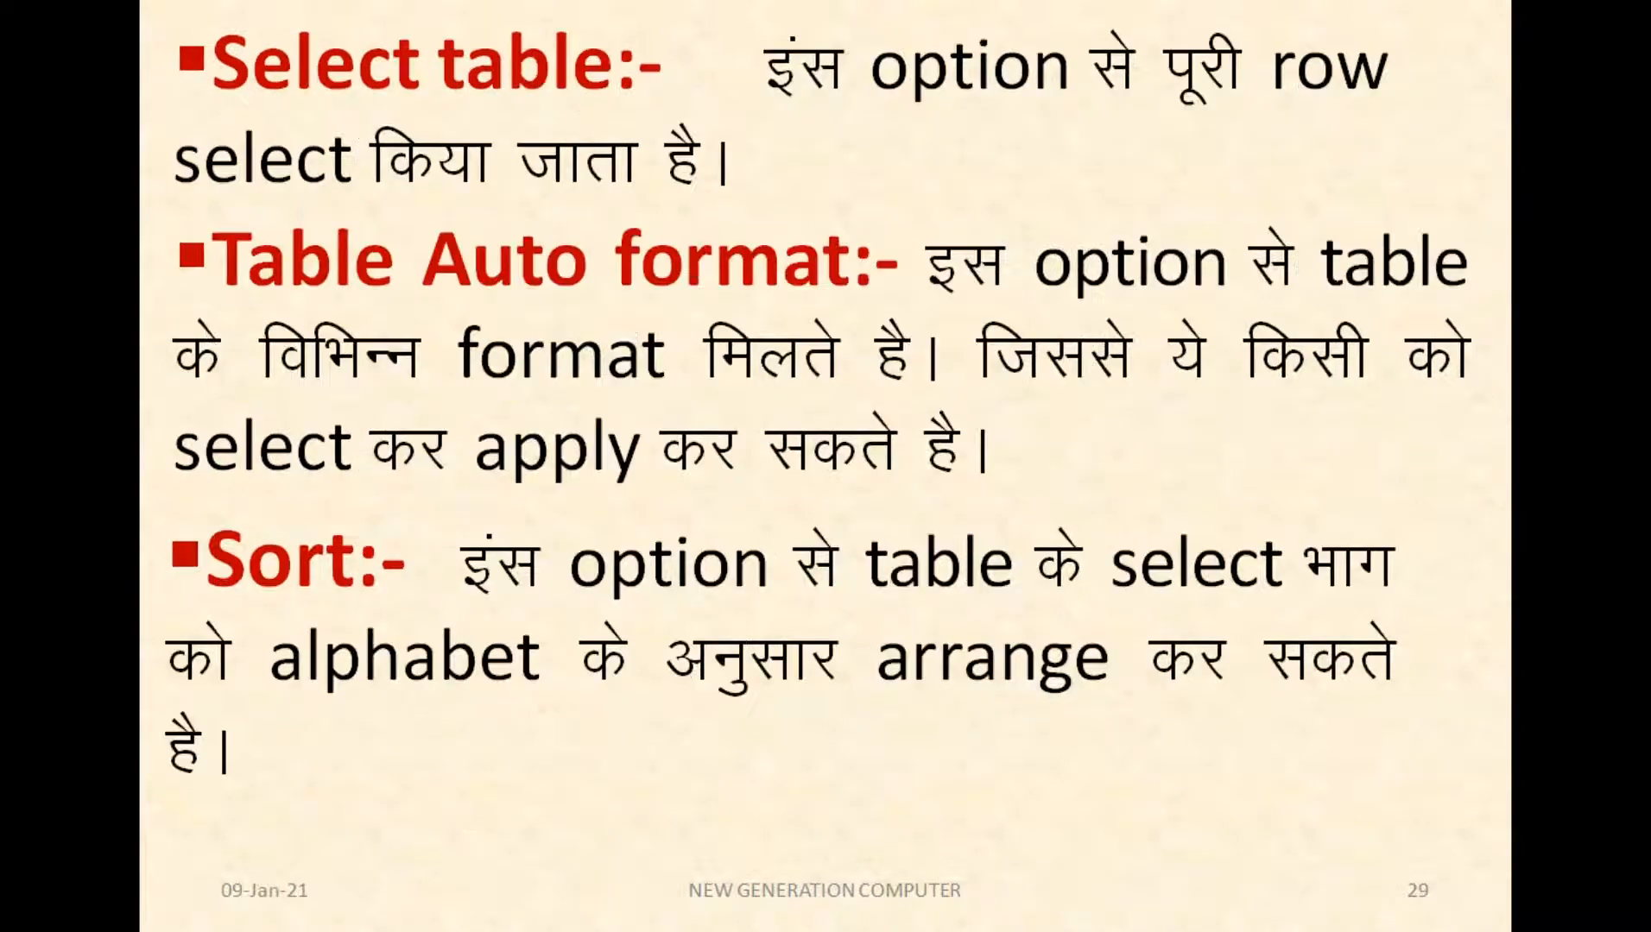
# Step: Switch from the running slide show back to the Word document
pyautogui.press('super+Tab')
pyautogui.press('super+Tab')
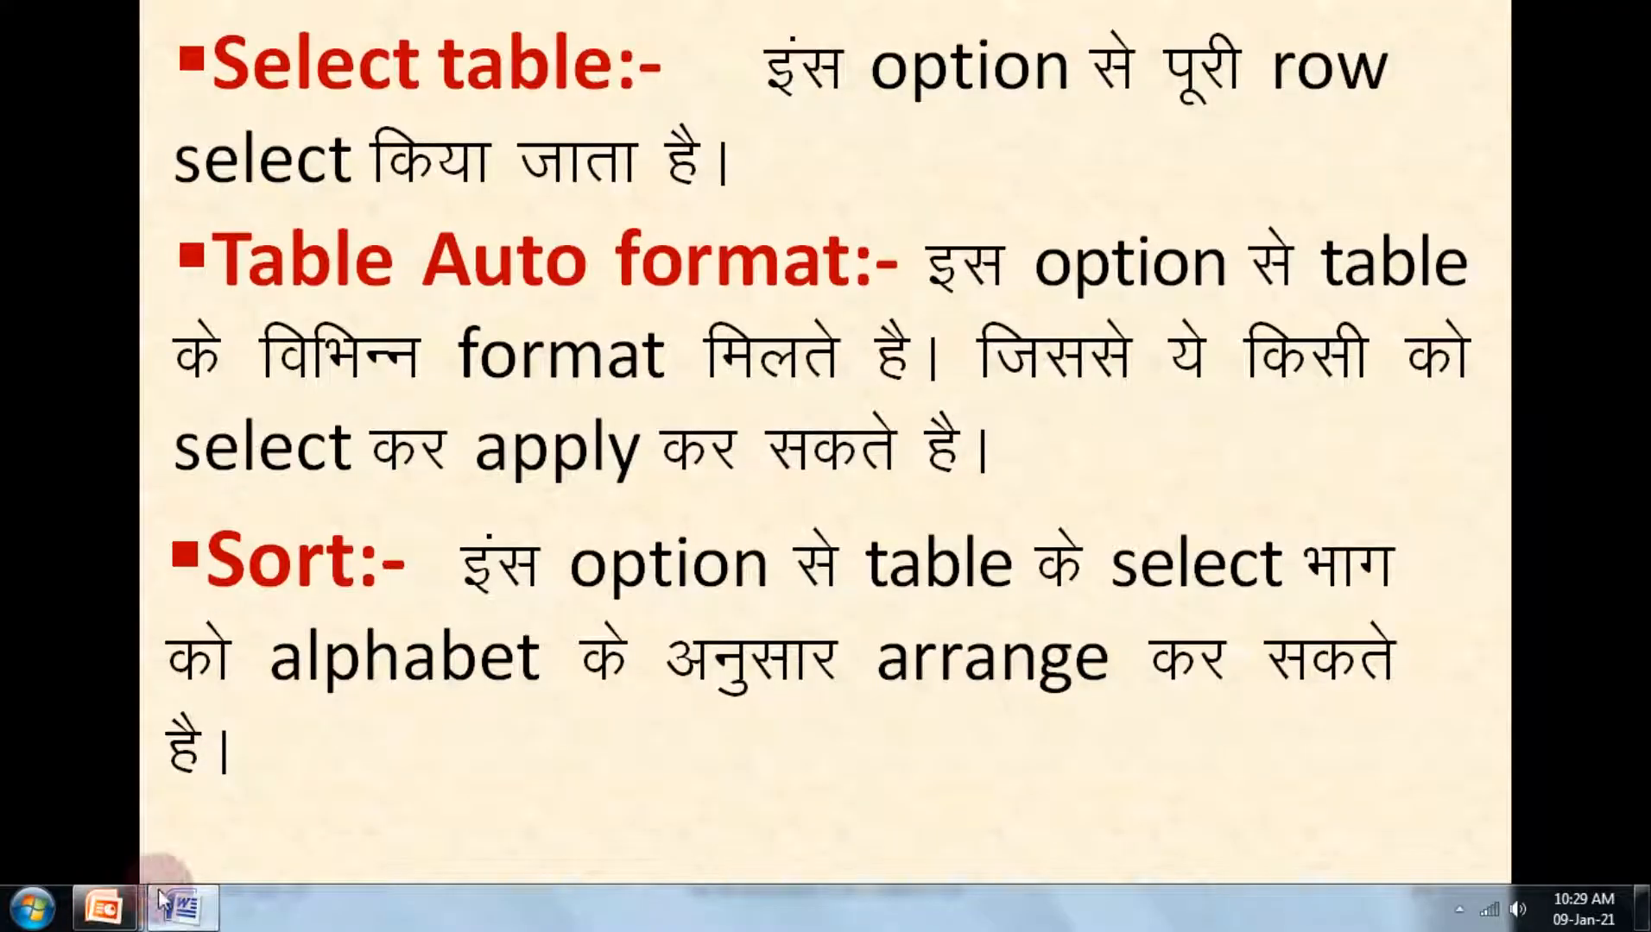
pyautogui.click(176, 914)
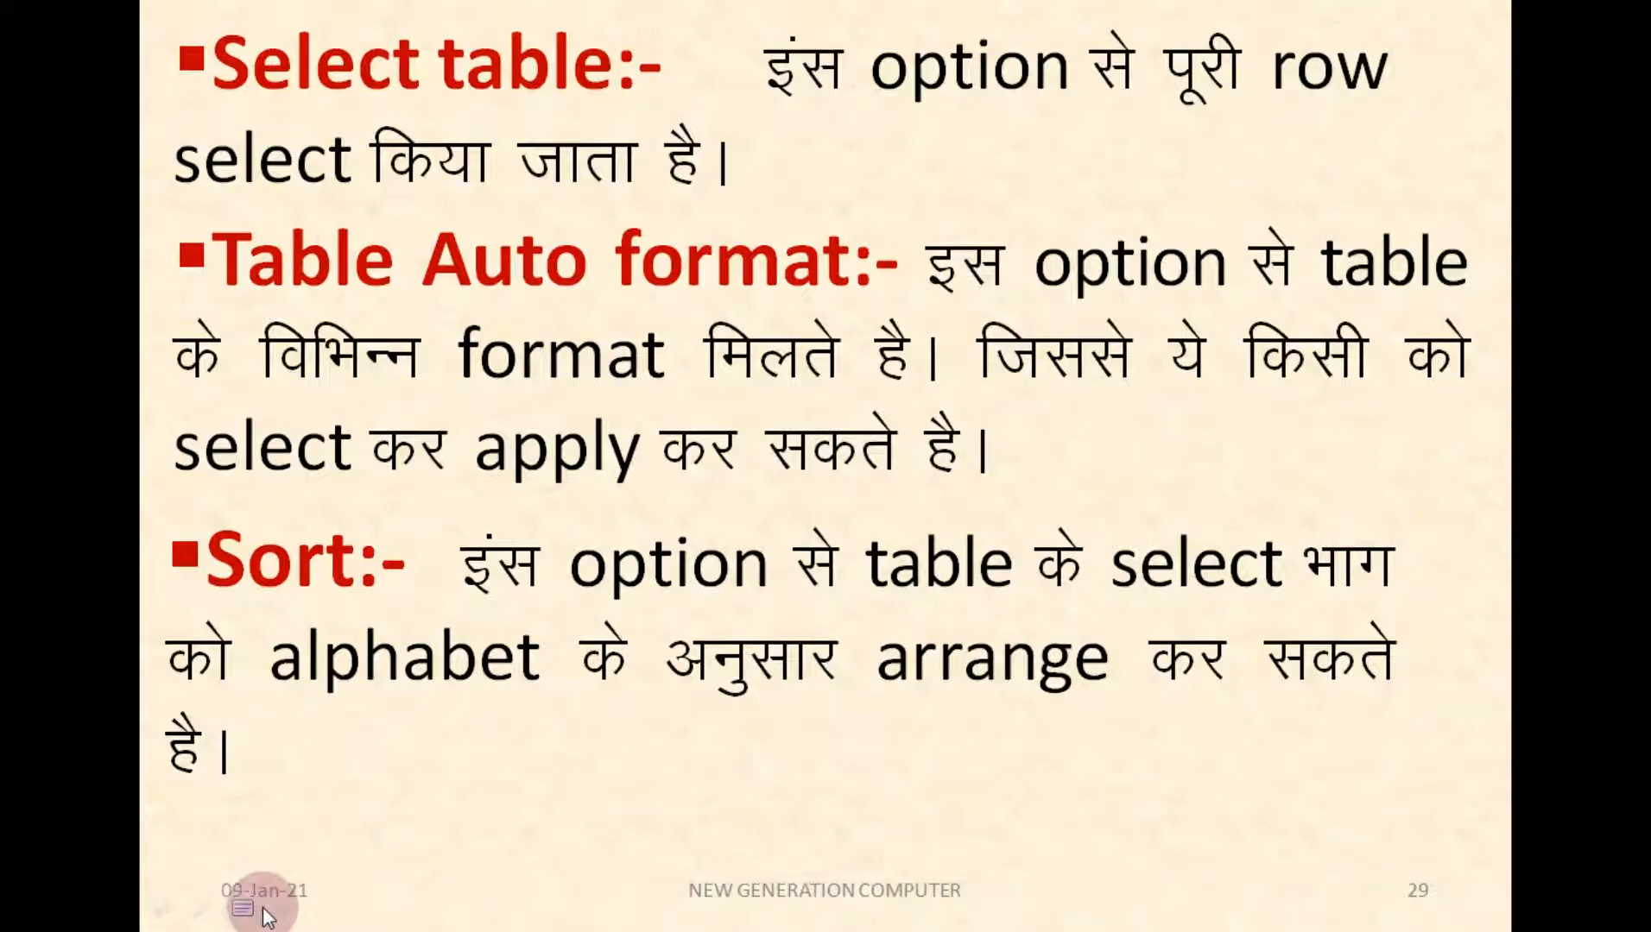
pyautogui.press('super')
pyautogui.click(203, 906)
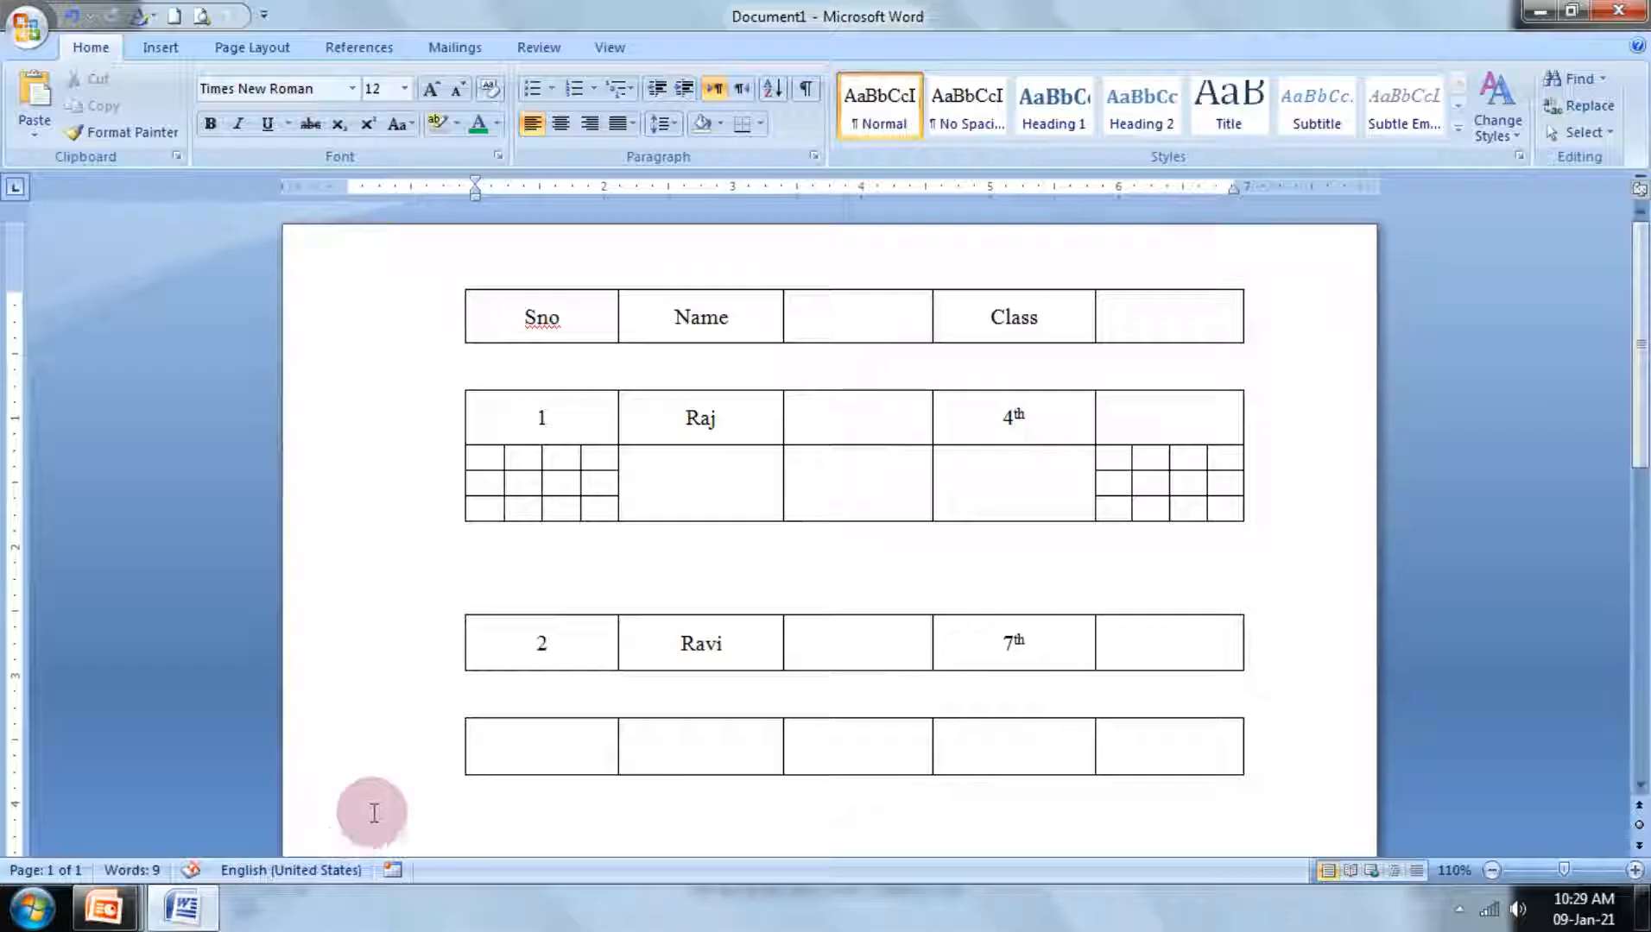
# Step: Delete the Sno, Name and Class header row that stands as the first separate table
pyautogui.click(582, 686)
pyautogui.click(633, 460)
pyautogui.click(527, 325)
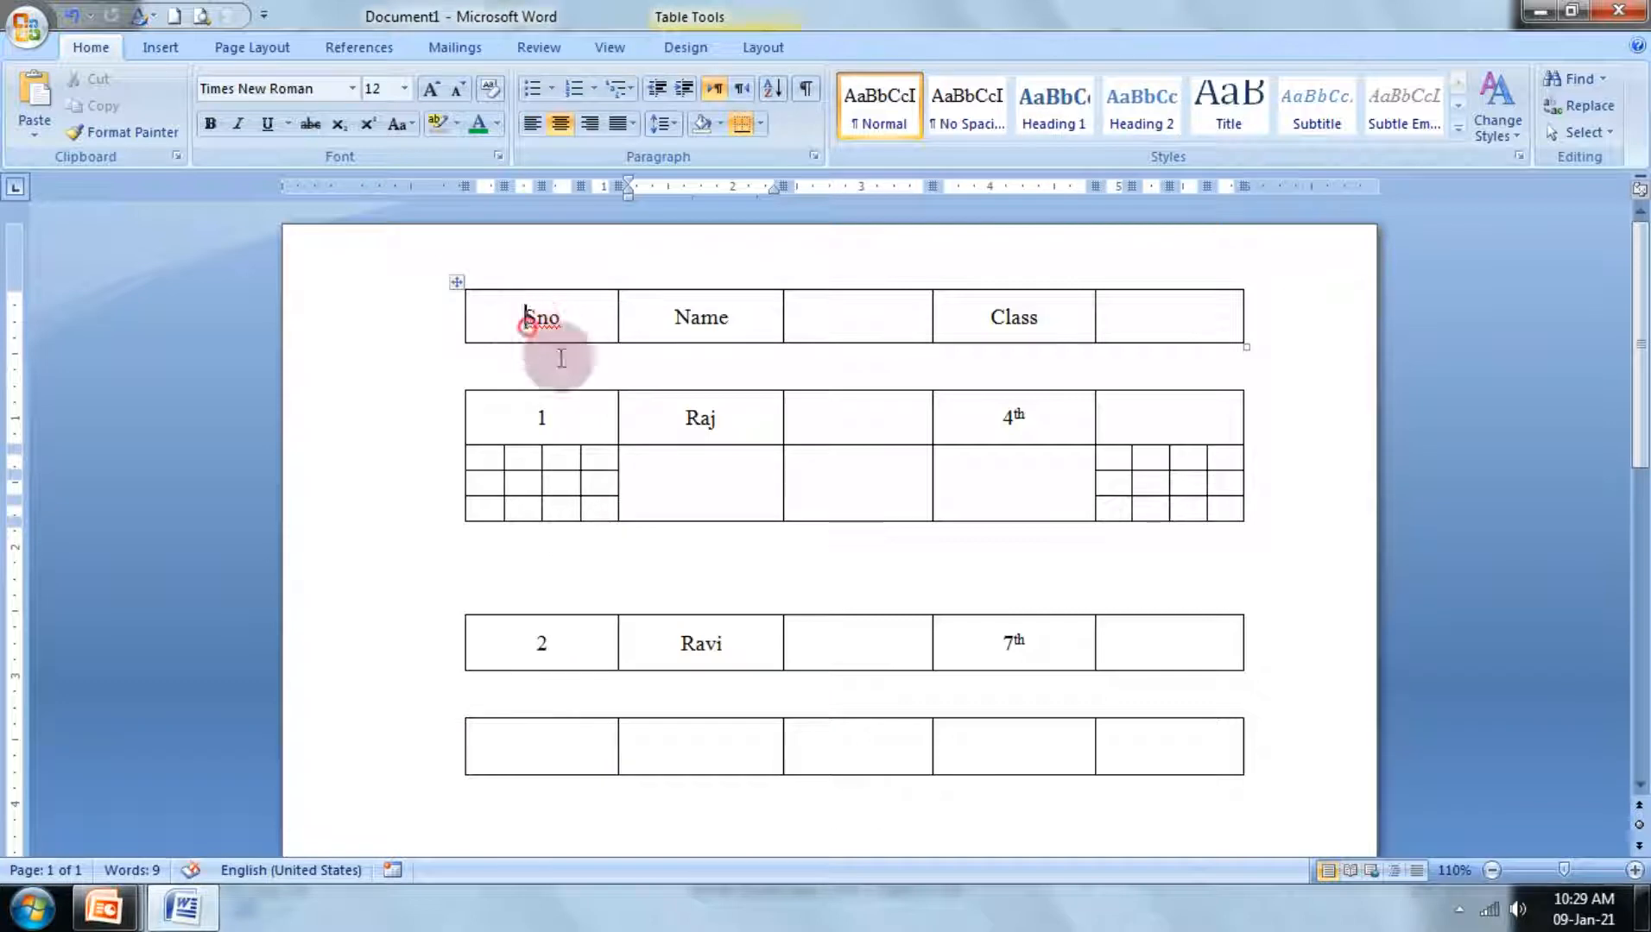
pyautogui.hotkey('ctrl', 'a')
pyautogui.click(763, 46)
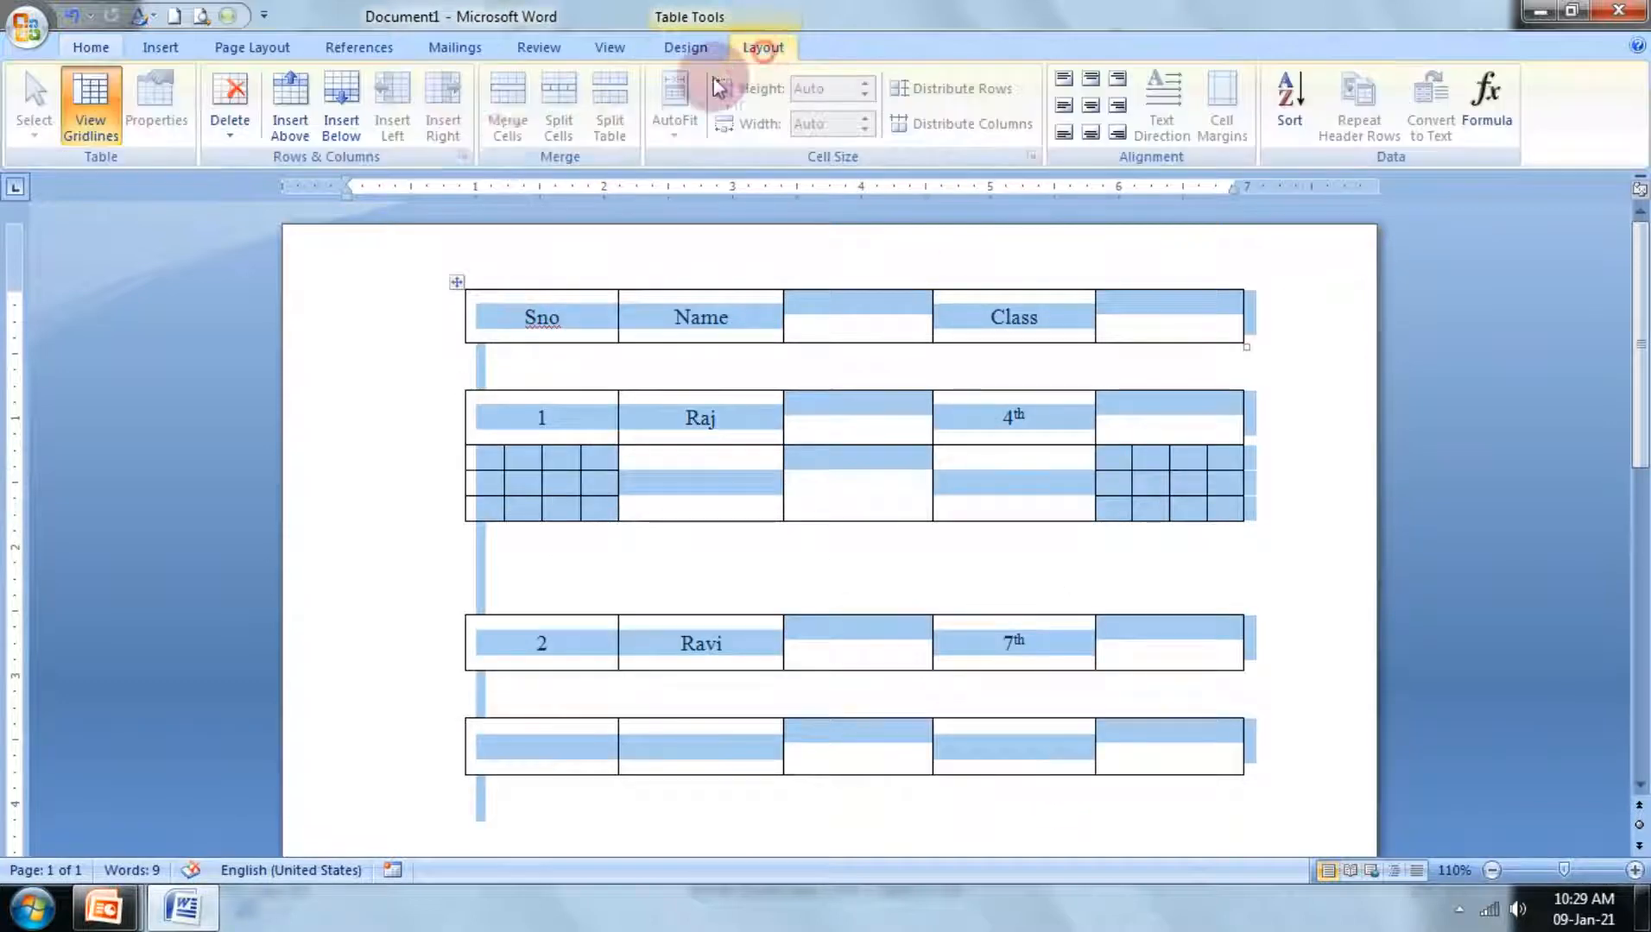
pyautogui.click(250, 152)
pyautogui.click(251, 213)
# Step: Delete the three remaining tables: the one with row 1, the one with row 2 and the empty one
pyautogui.click(565, 405)
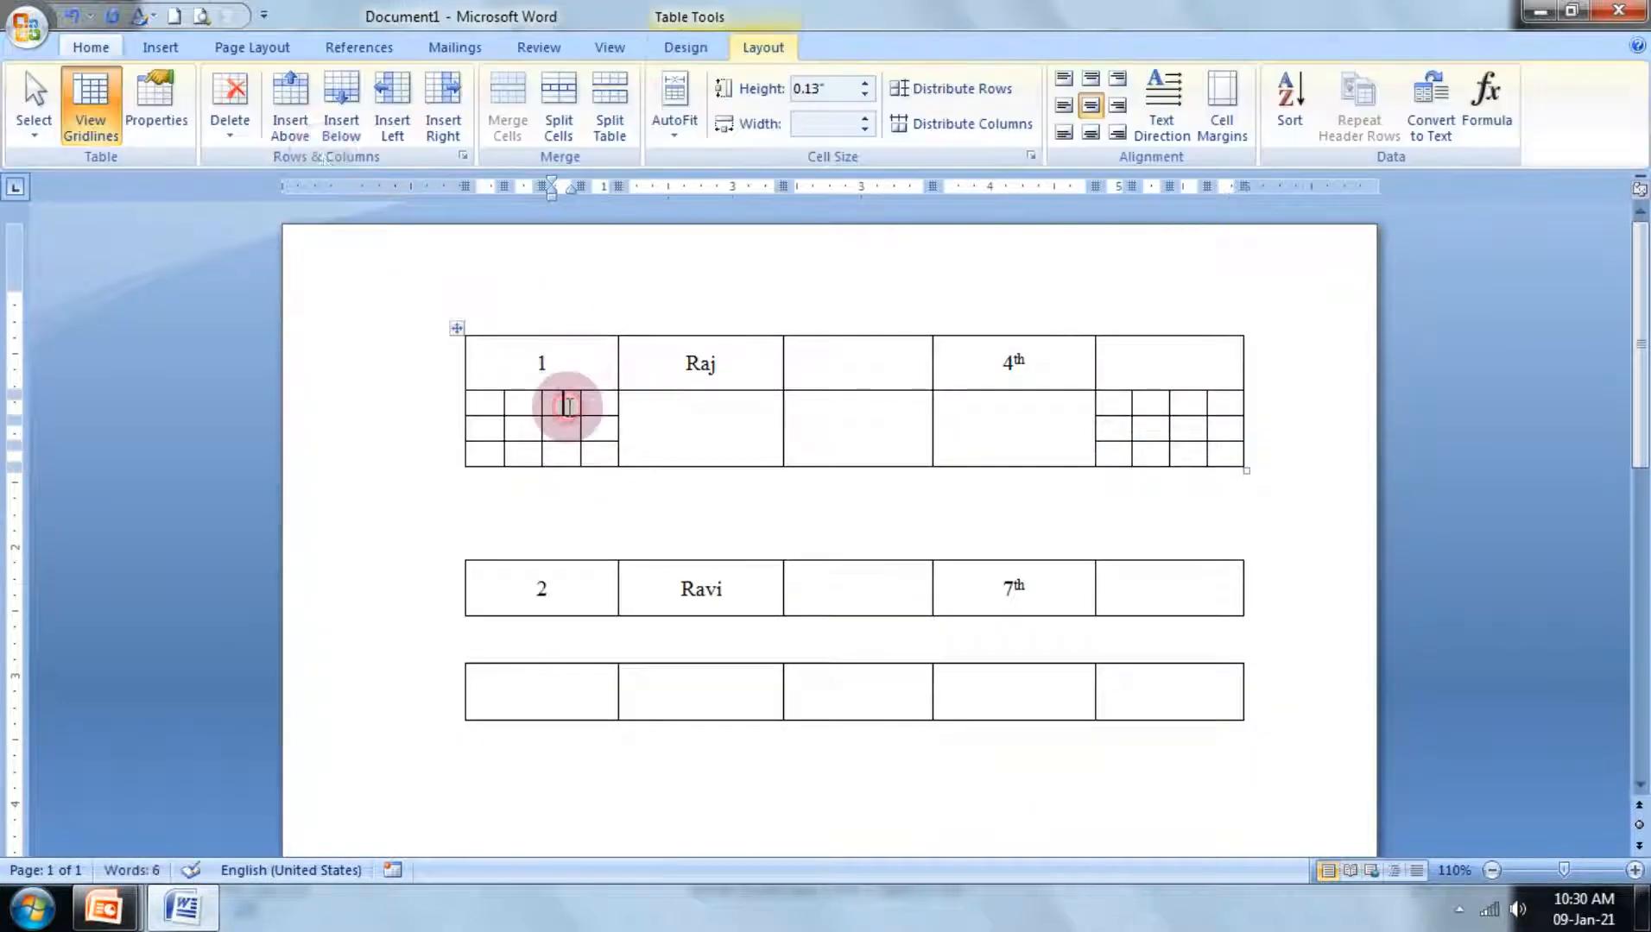
pyautogui.click(230, 99)
pyautogui.click(259, 241)
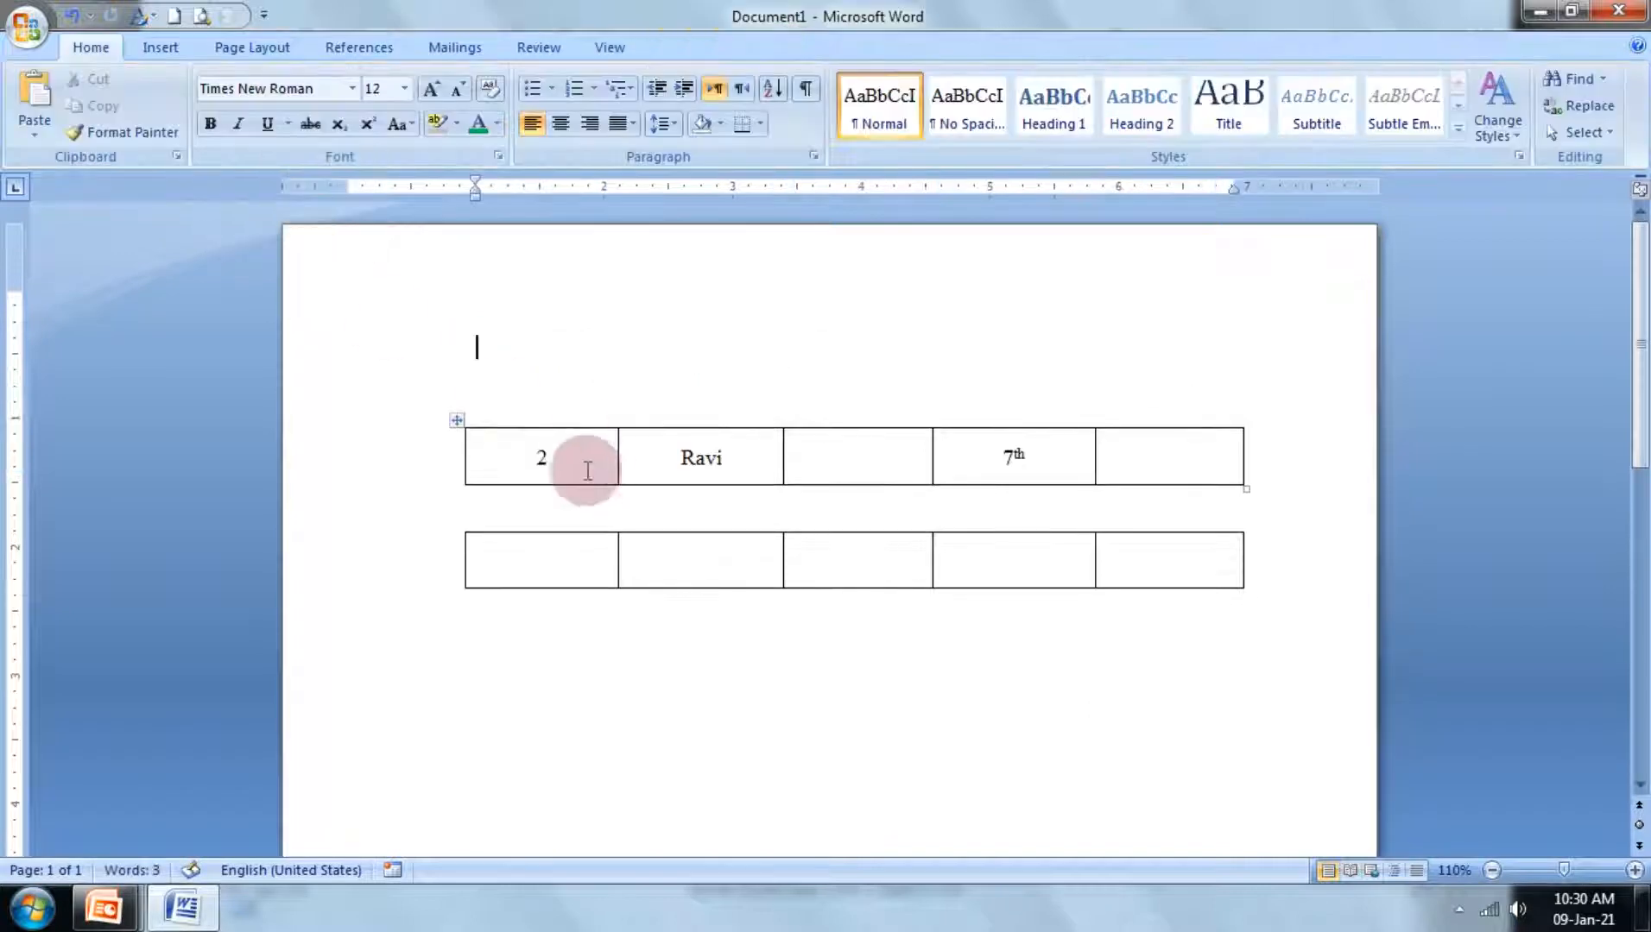
pyautogui.moveTo(587, 470); pyautogui.dragTo(590, 497)
pyautogui.click(763, 46)
pyautogui.click(231, 129)
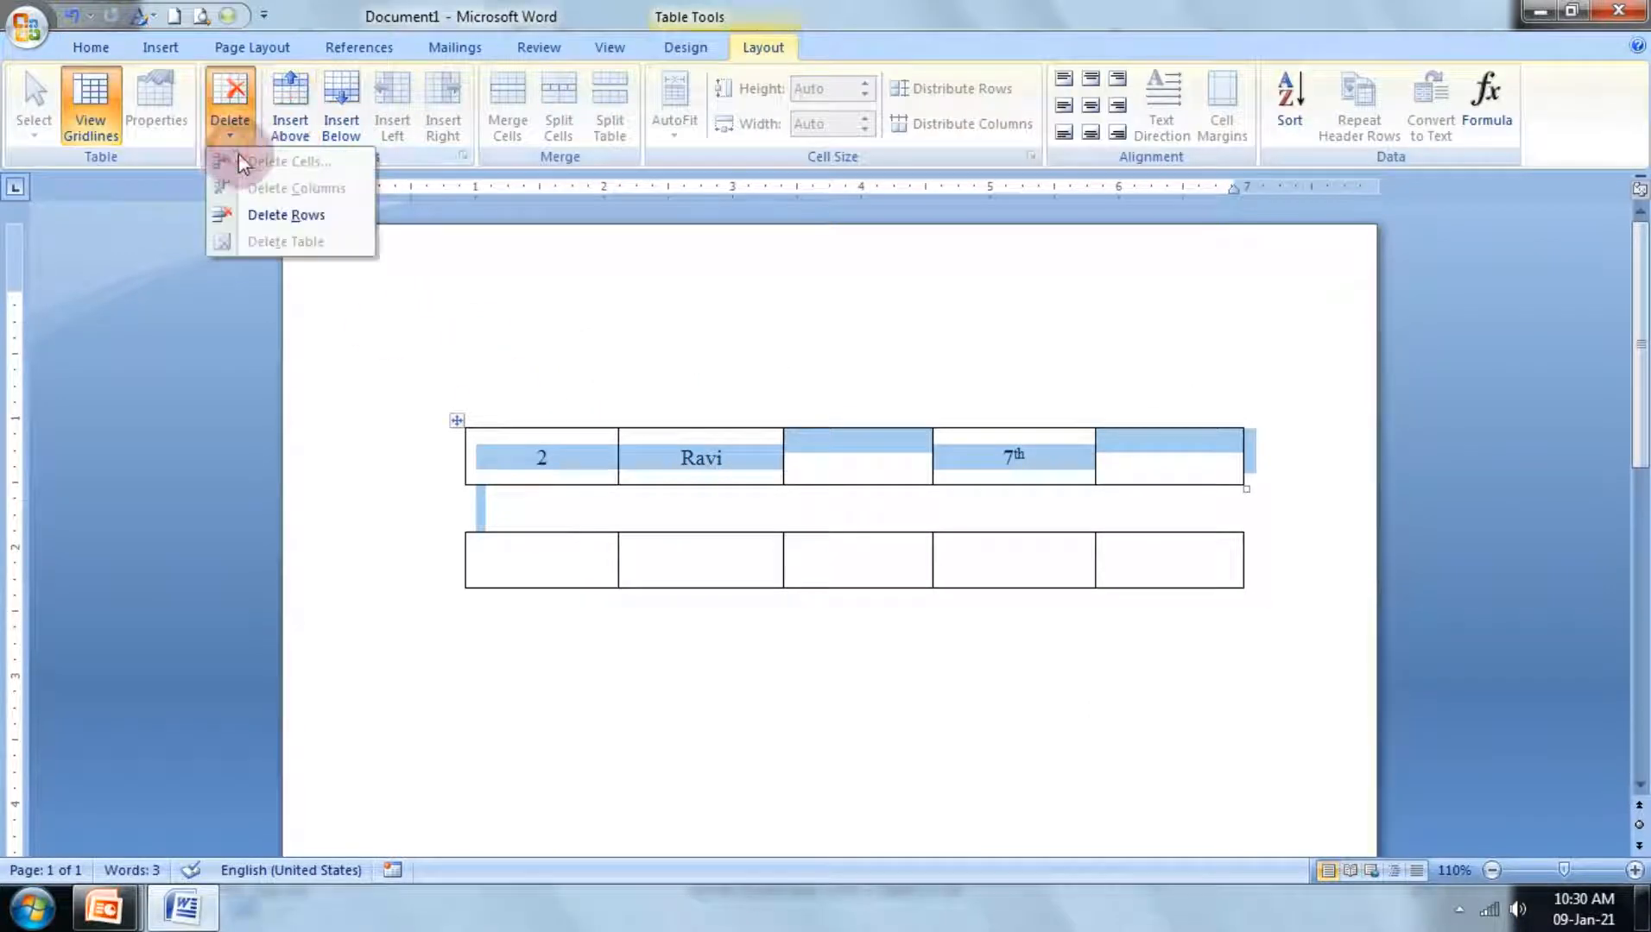
pyautogui.click(295, 232)
pyautogui.click(501, 494)
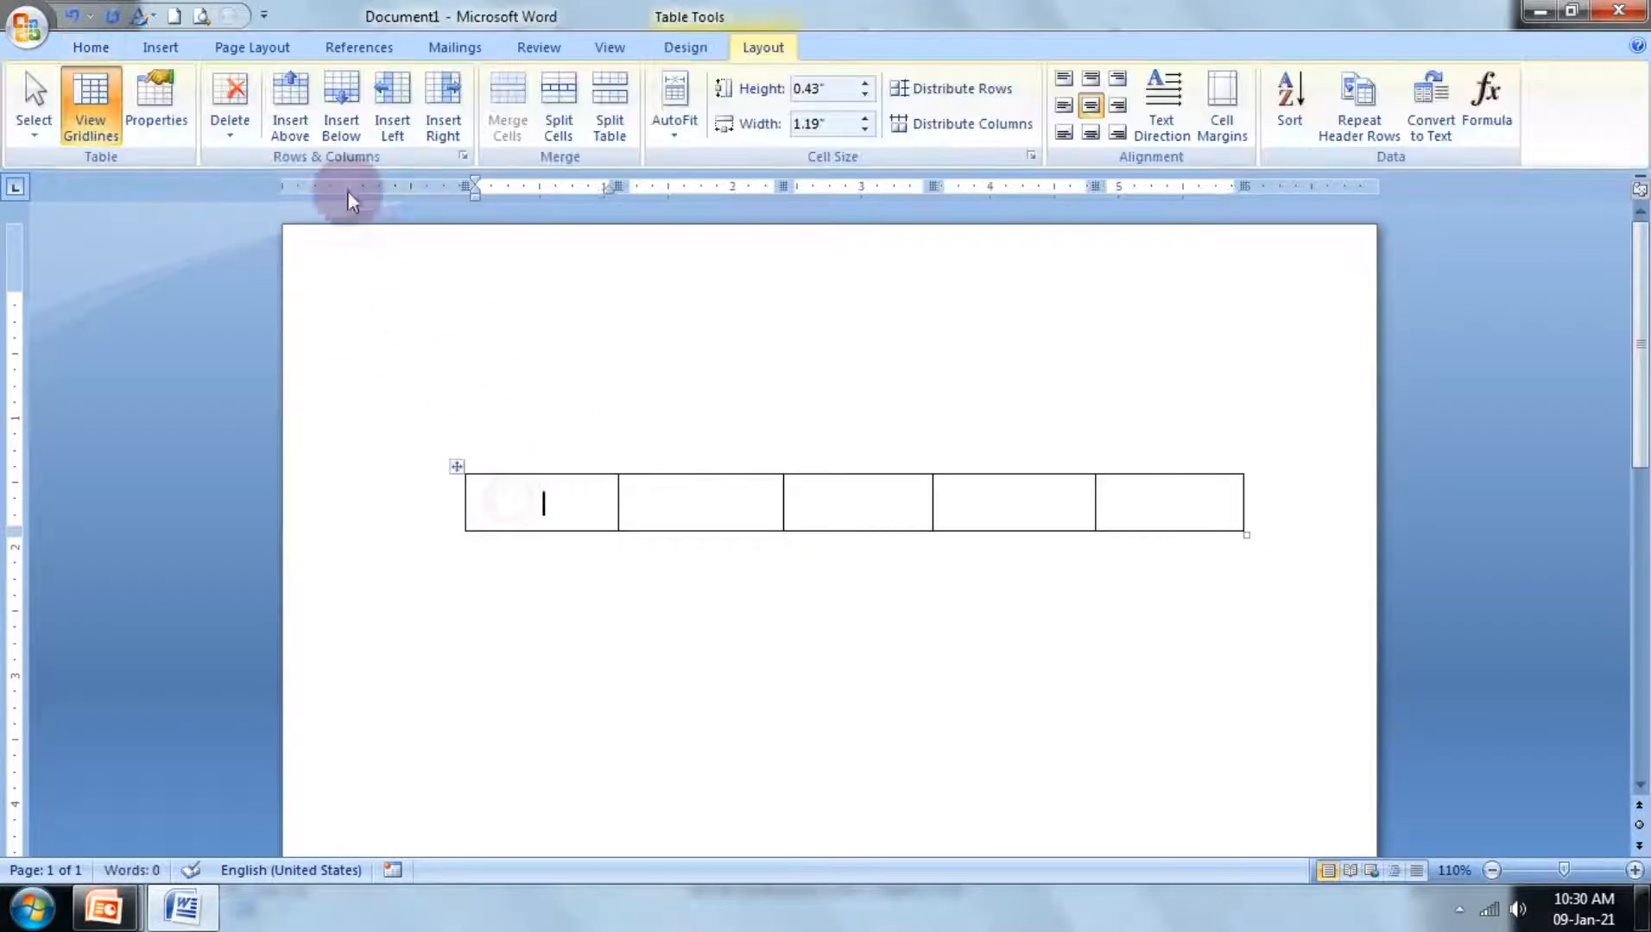
pyautogui.click(247, 138)
pyautogui.click(306, 240)
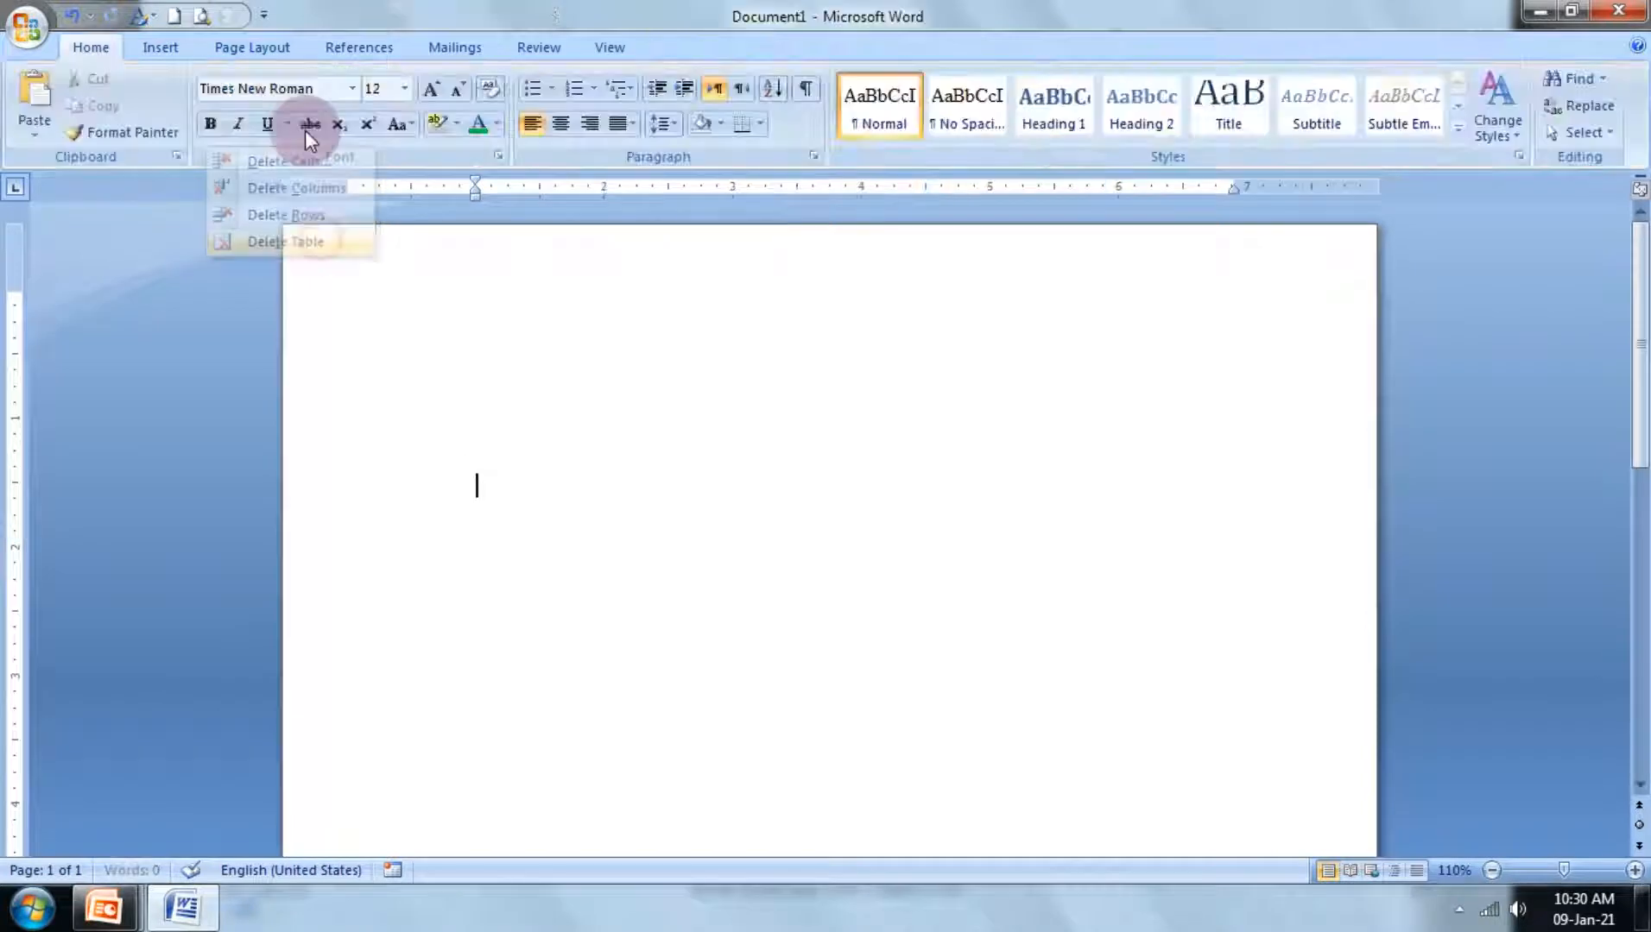
# Step: Insert a new table with 8 columns and 4 rows
pyautogui.click(170, 48)
pyautogui.click(200, 112)
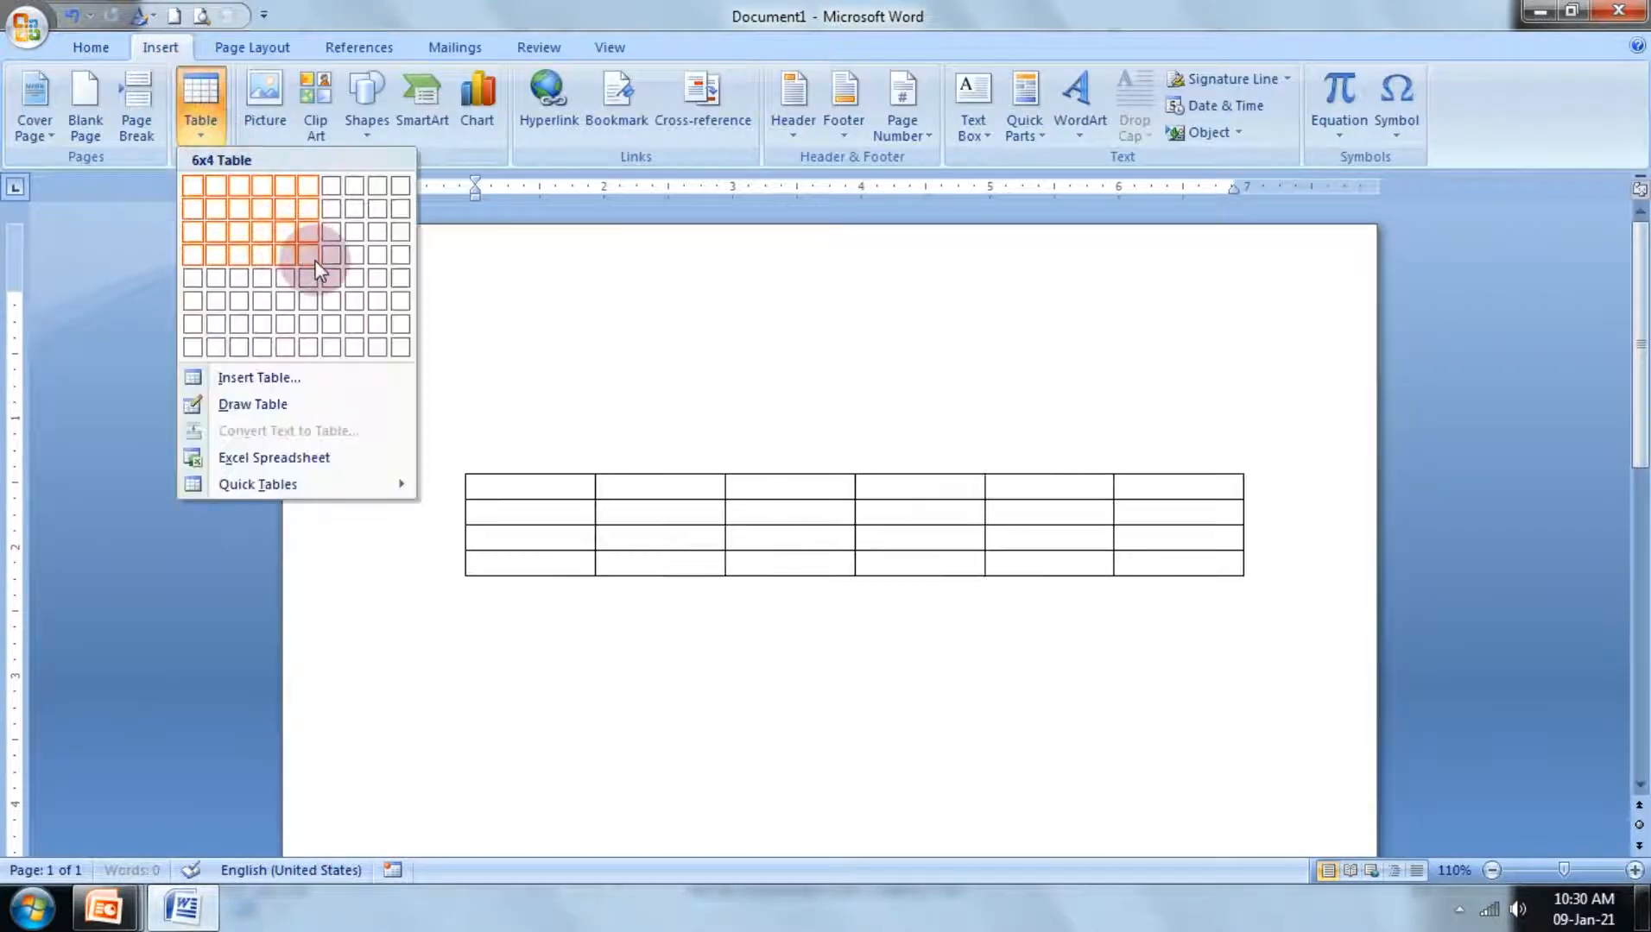
pyautogui.click(350, 257)
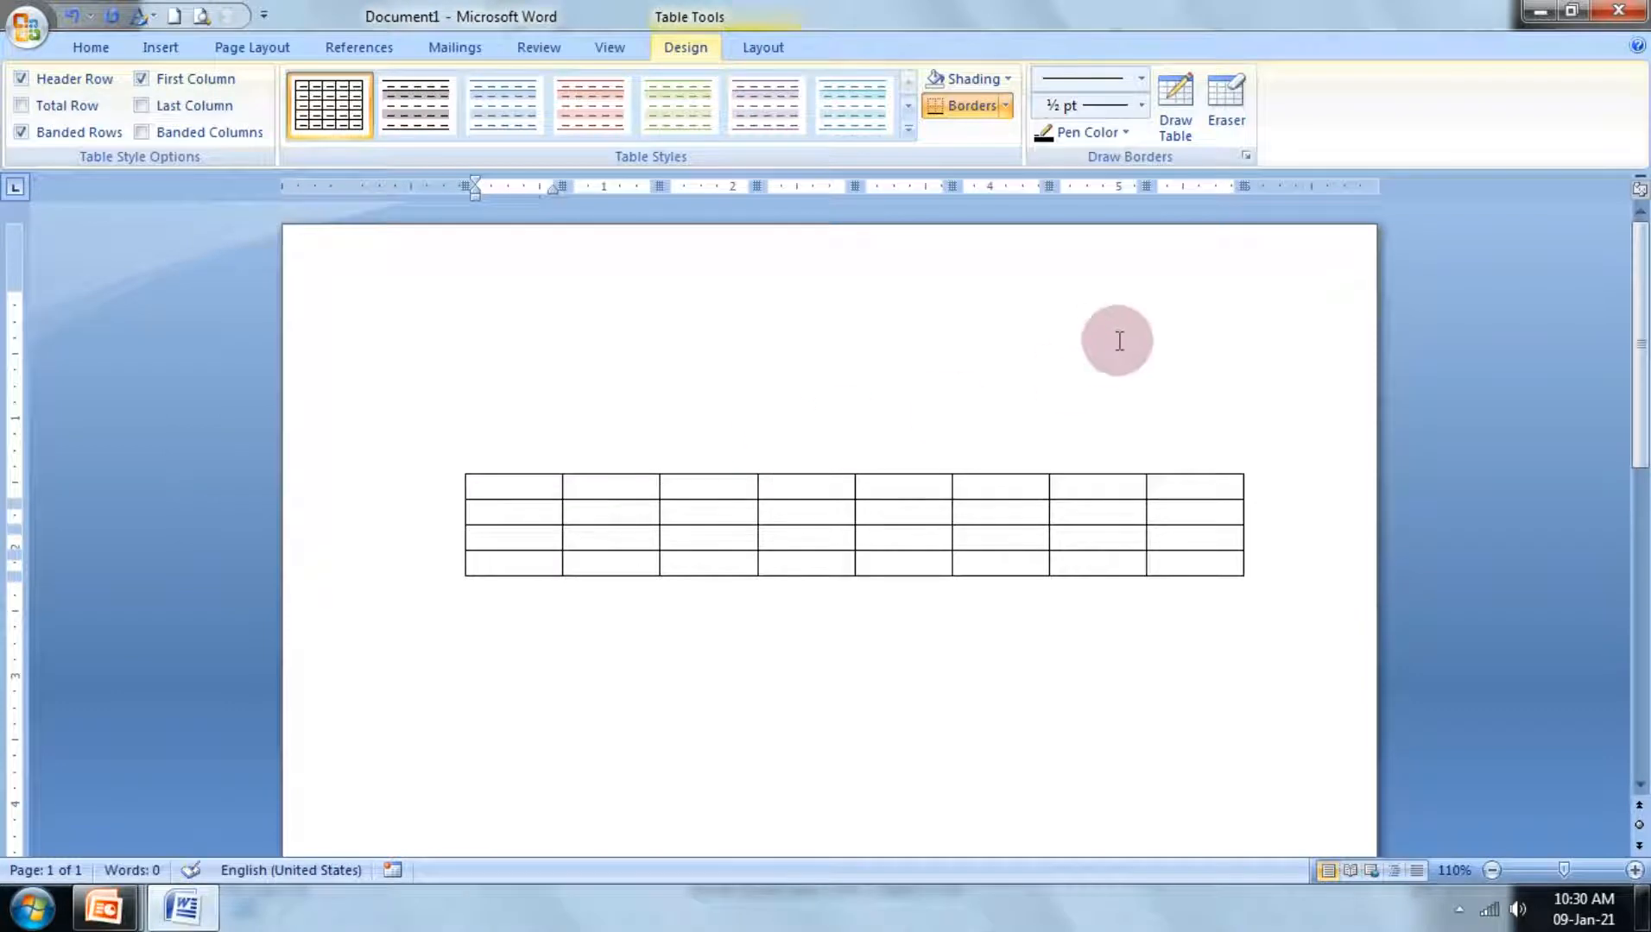
# Step: Enter the headers s.no, Name and Father name in the first three cells of the table's top row
pyautogui.write('s.no ')
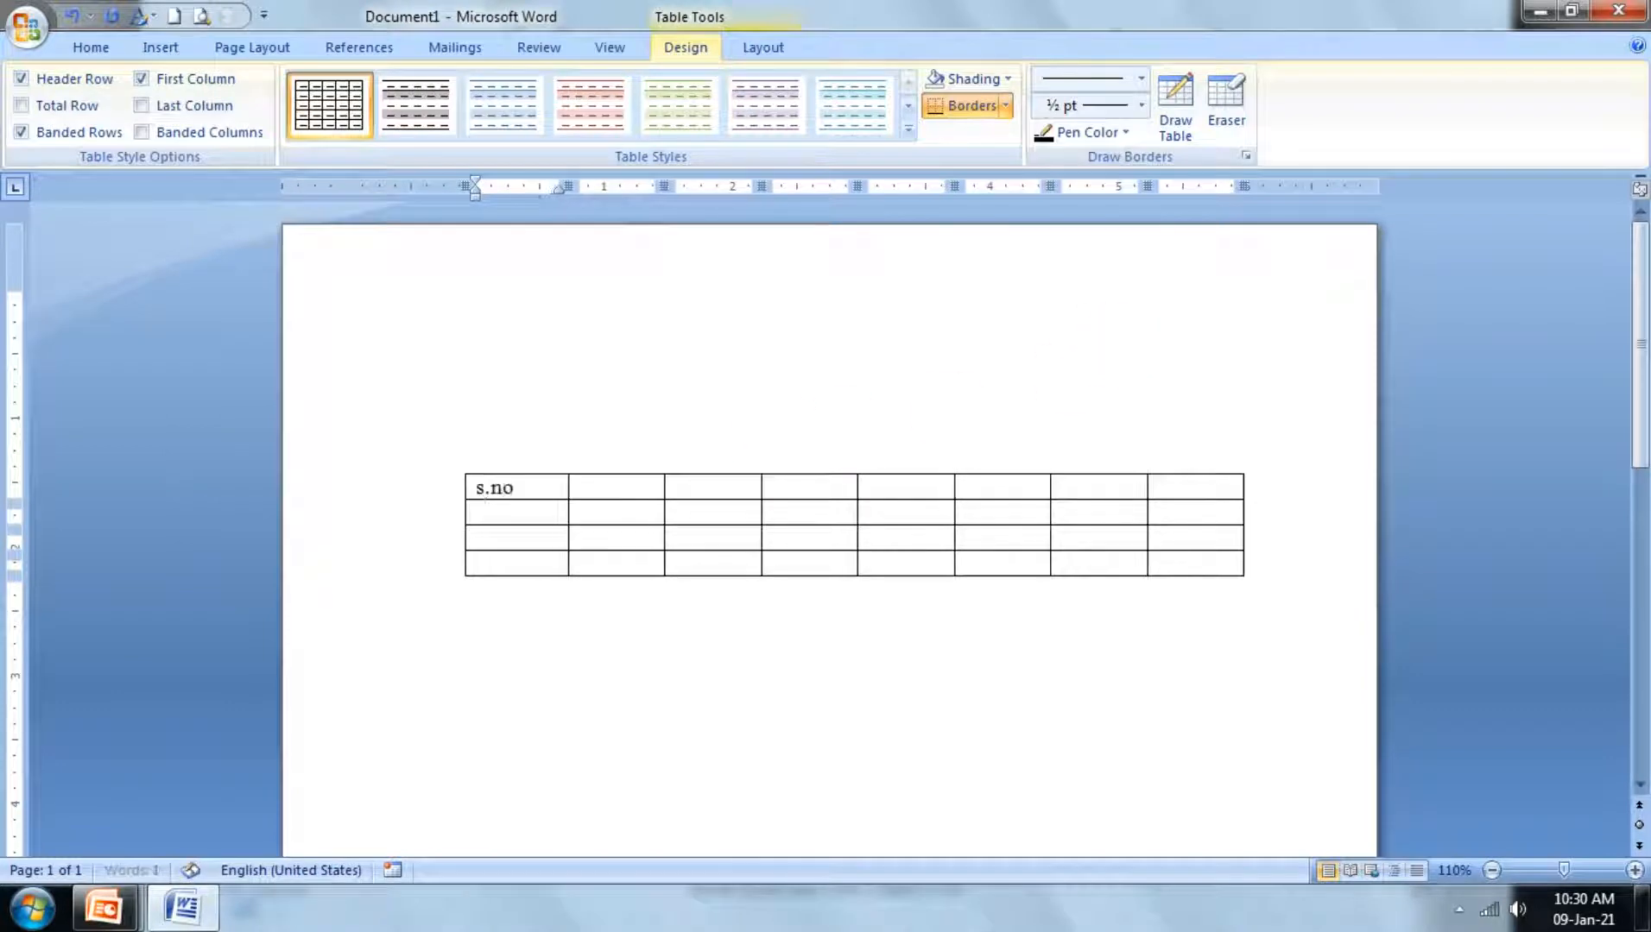
pyautogui.write('Name')
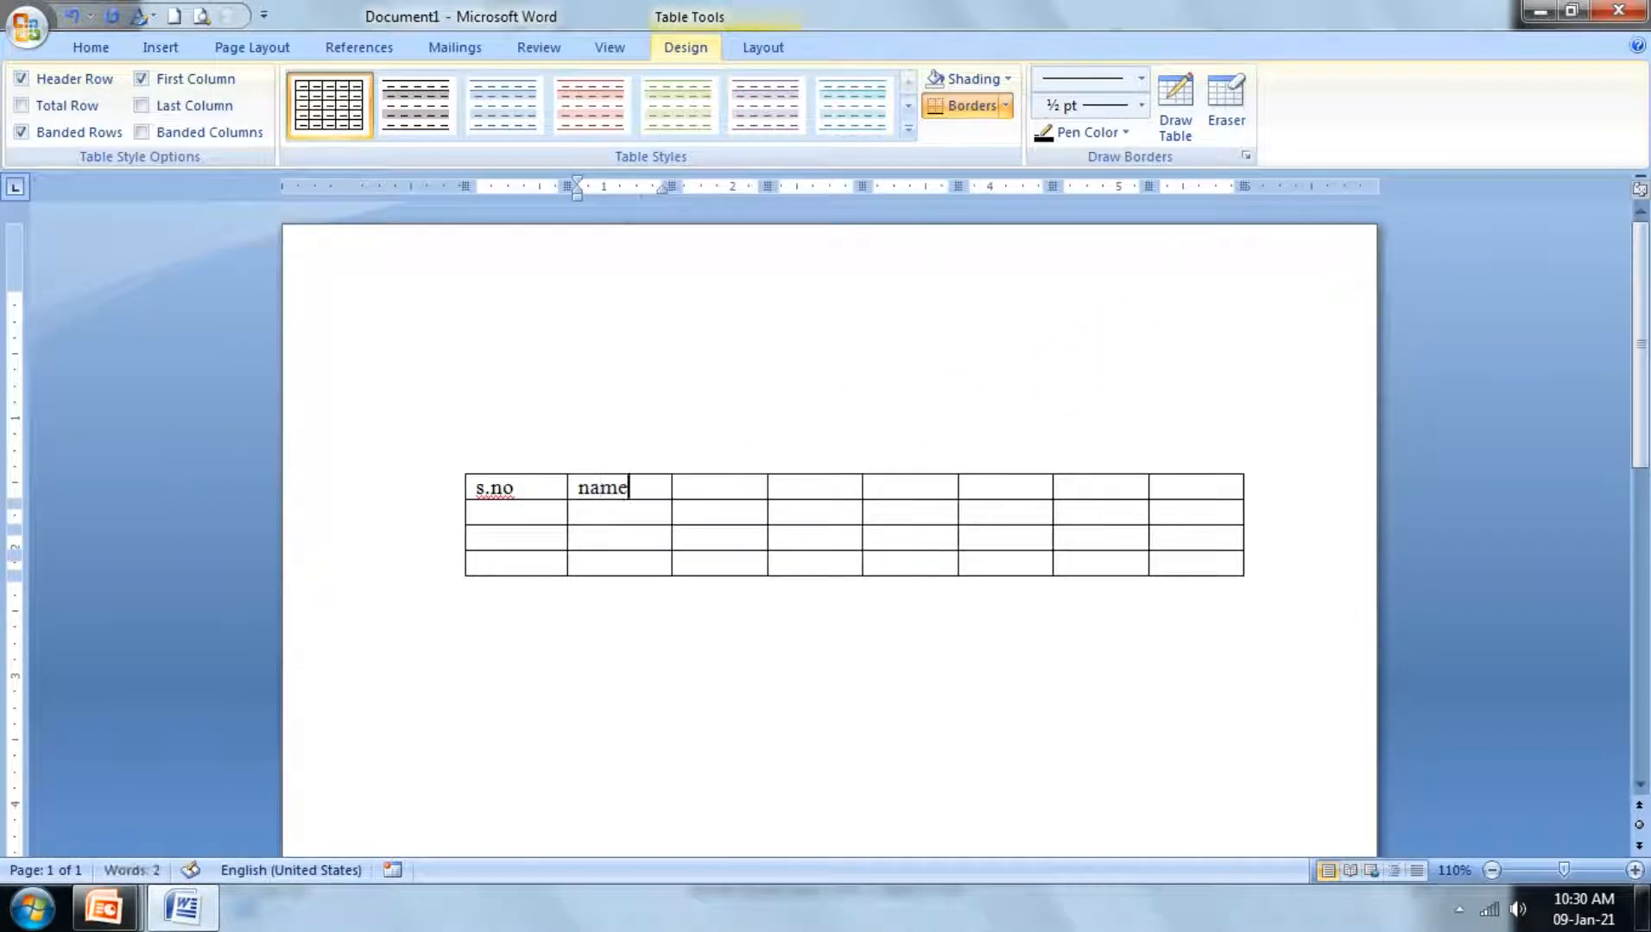
pyautogui.press('Tab')
pyautogui.press('Tab')
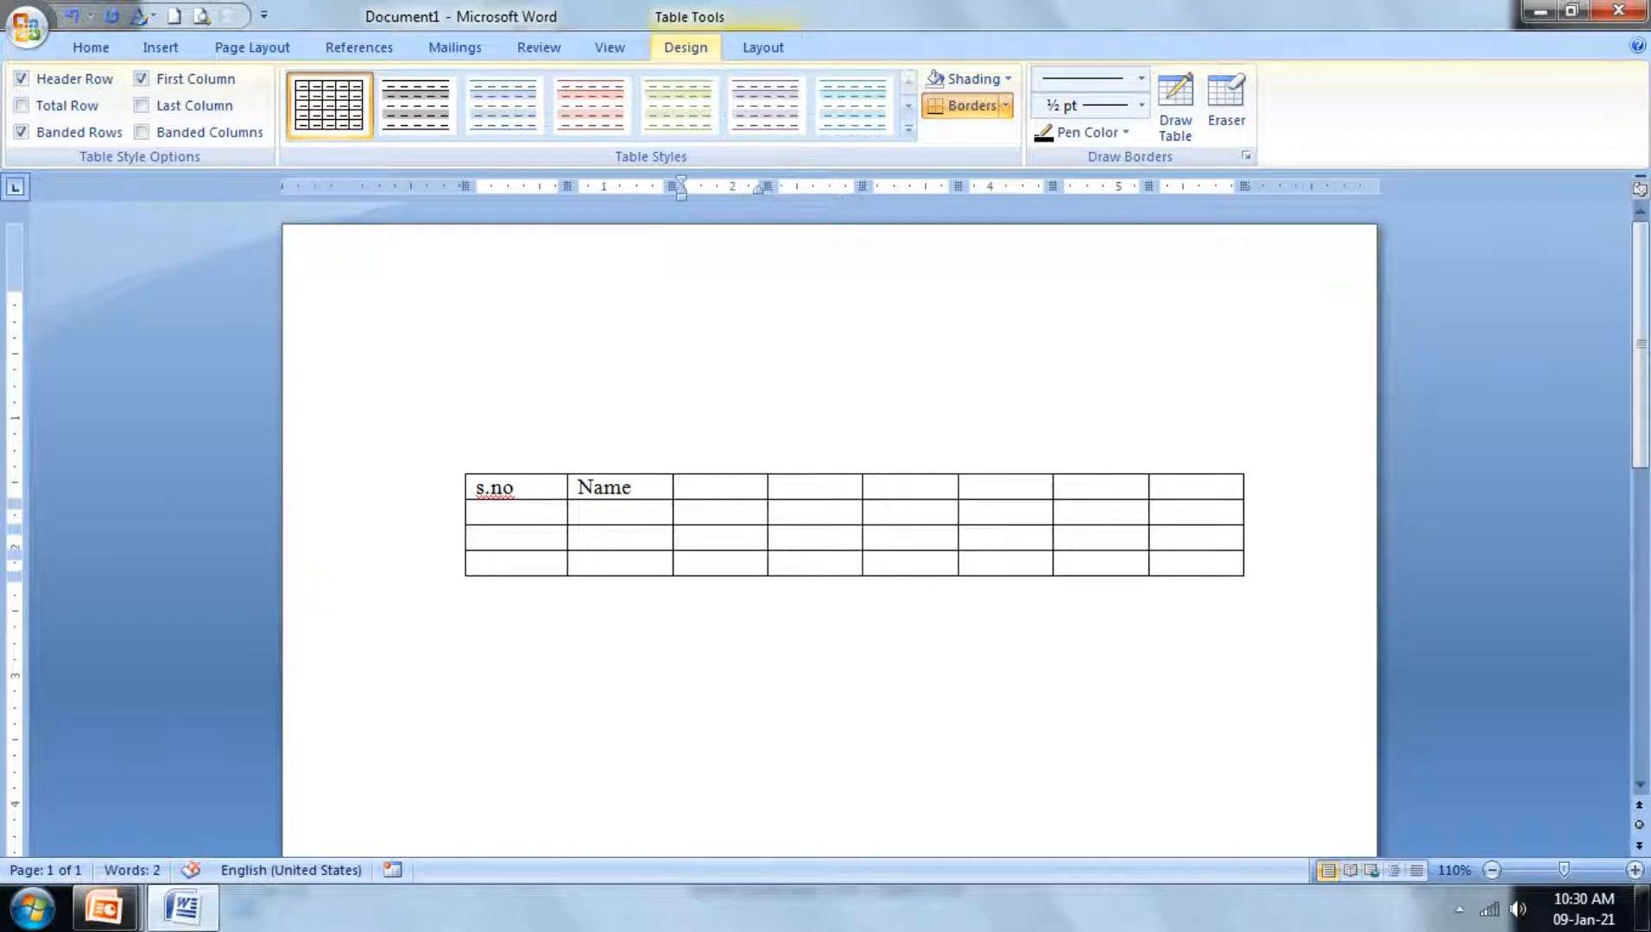
pyautogui.write('Father')
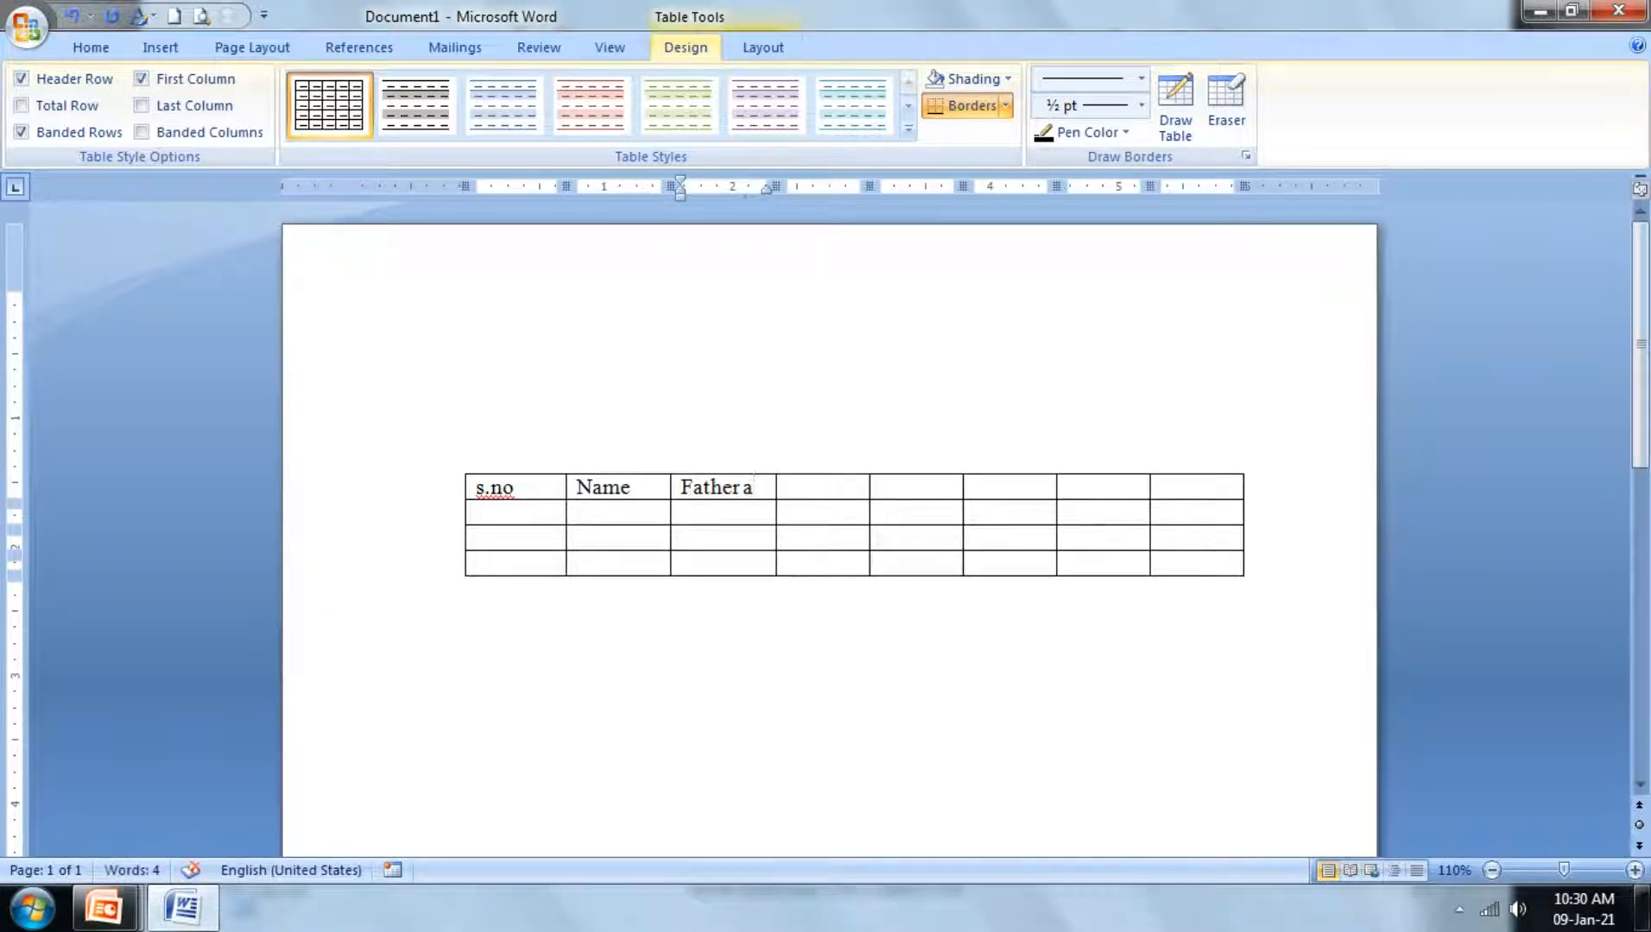
pyautogui.write(' name')
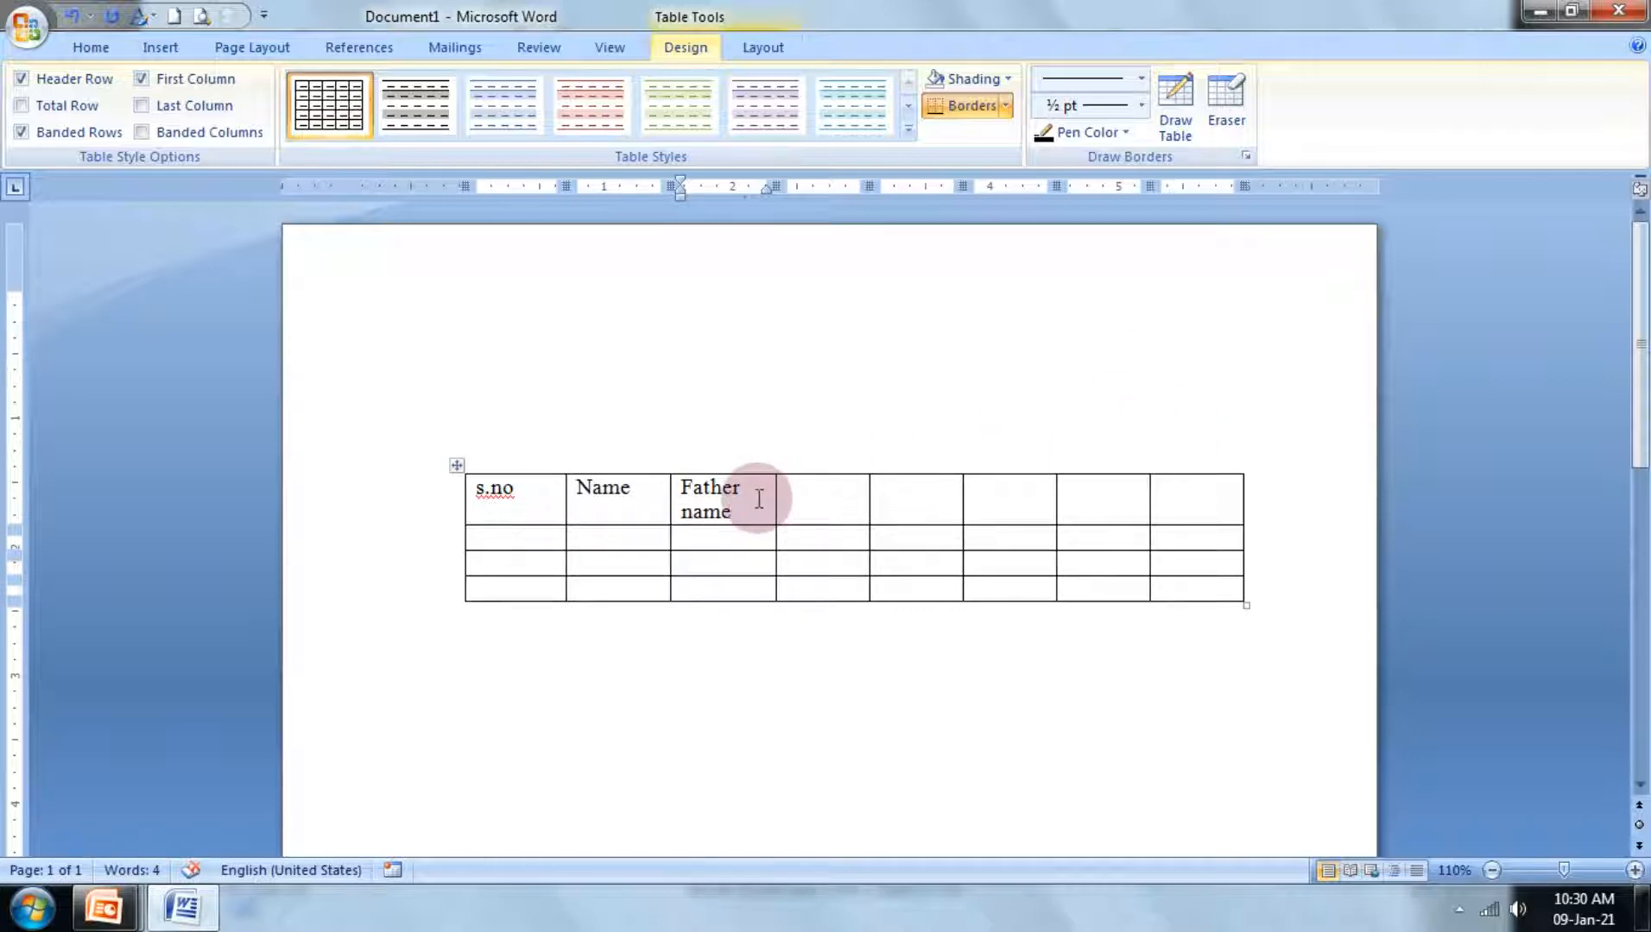
# Step: Autofit the table's columns to their contents
pyautogui.click(774, 49)
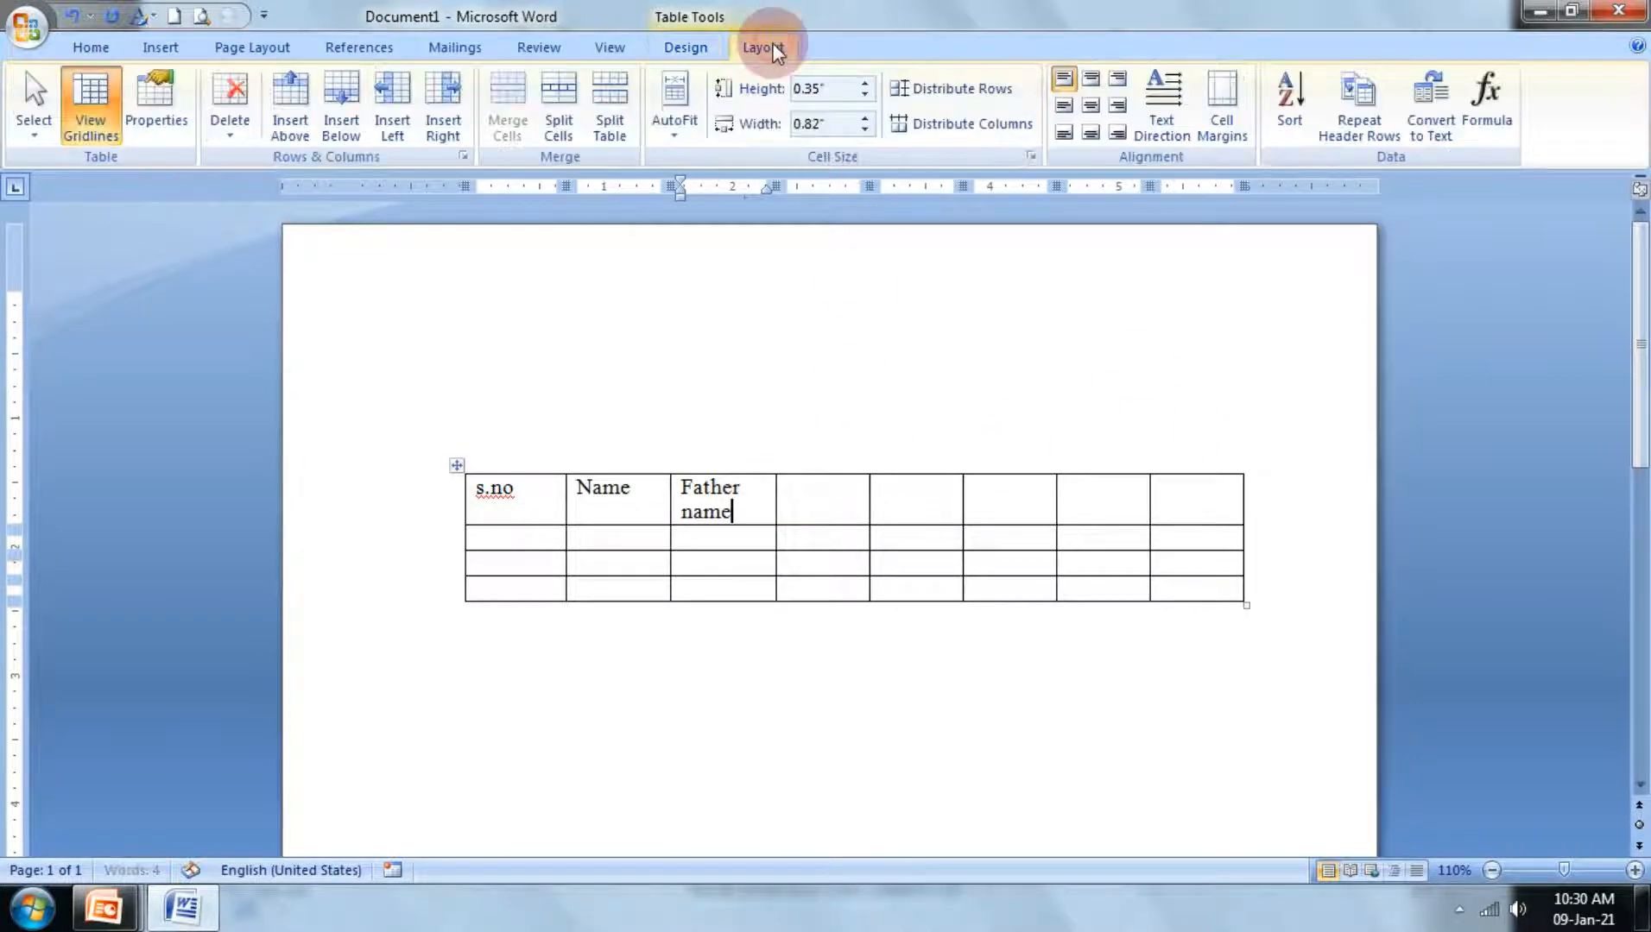
pyautogui.click(674, 125)
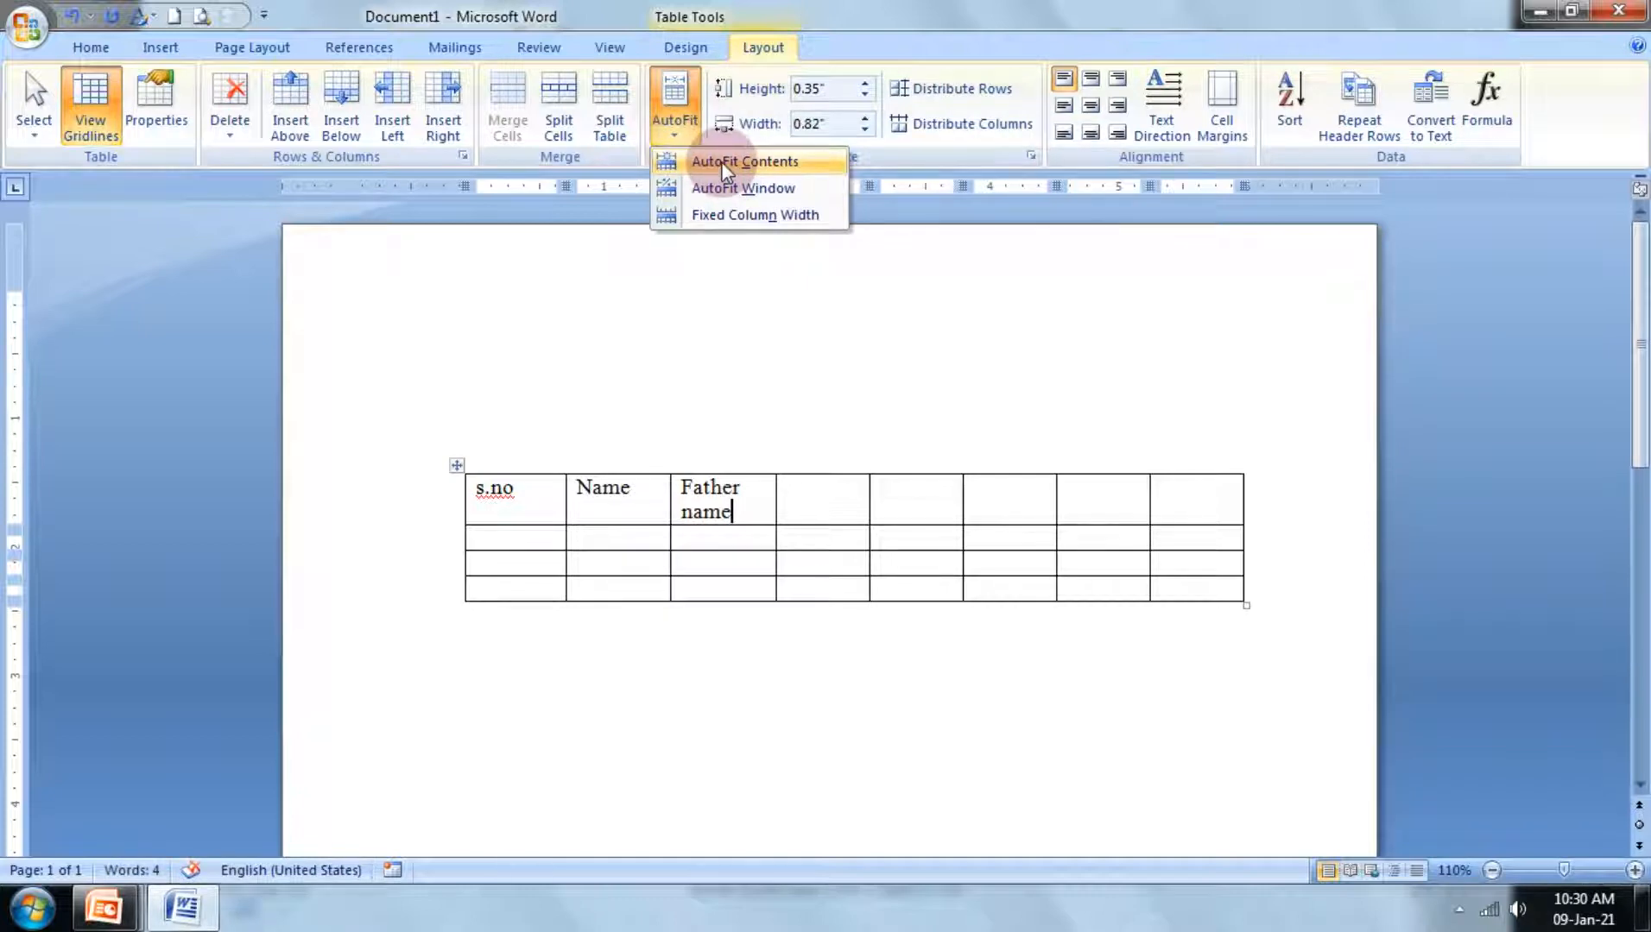
pyautogui.click(723, 164)
# Step: Enter the header Roll number in the fourth cell of the top row
pyautogui.click(639, 490)
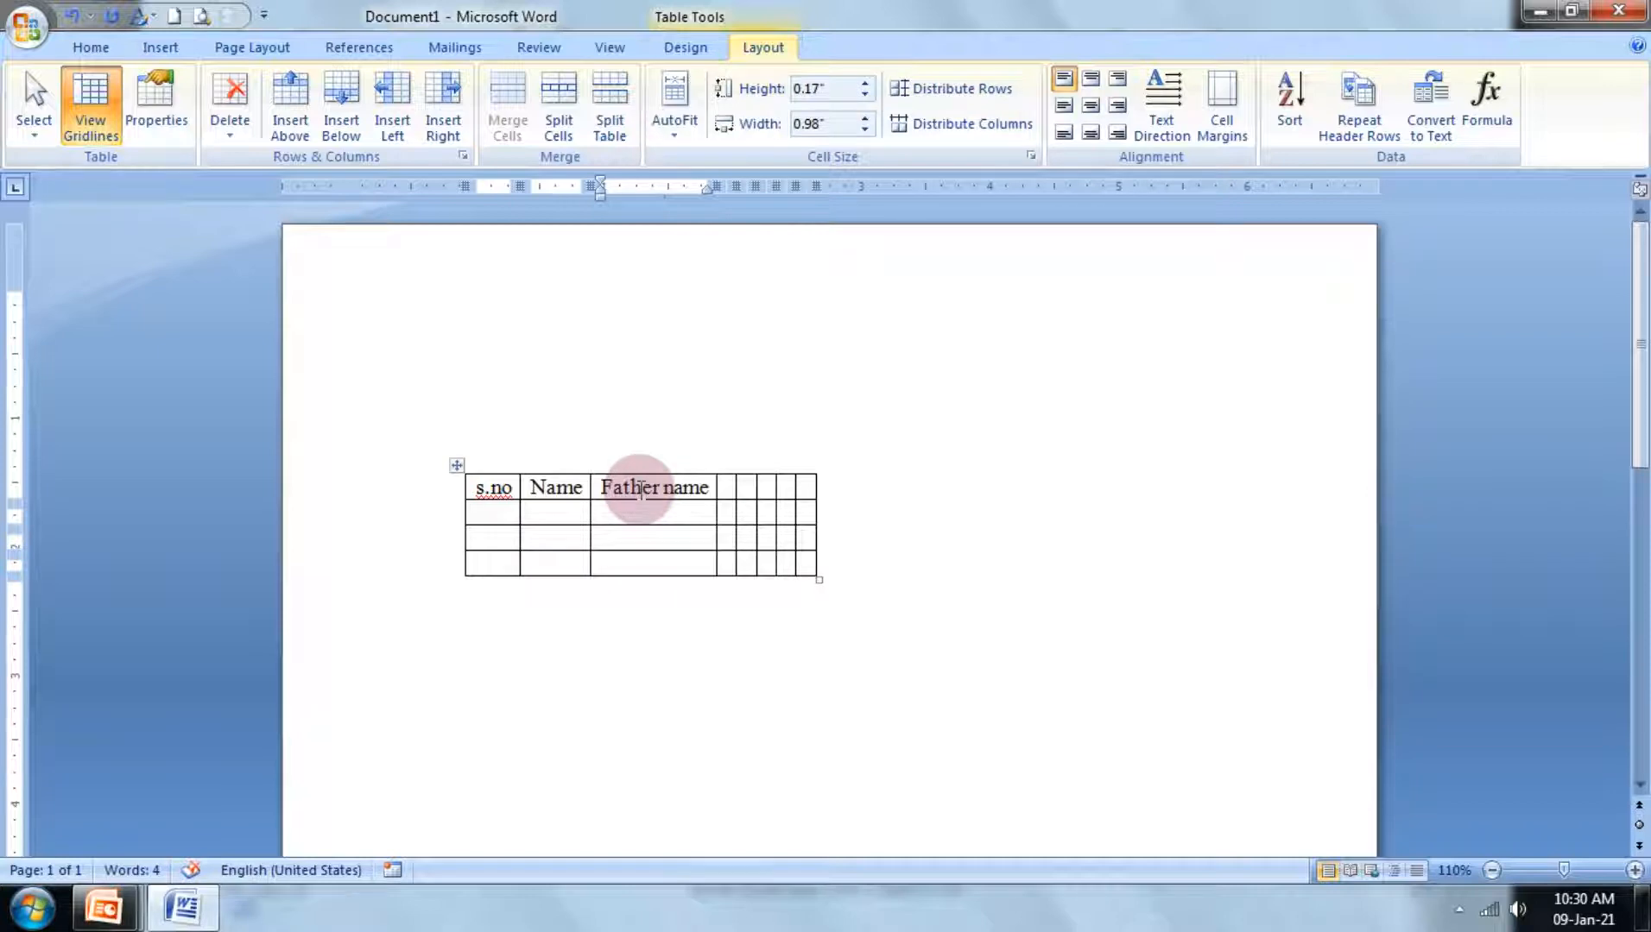
pyautogui.click(721, 487)
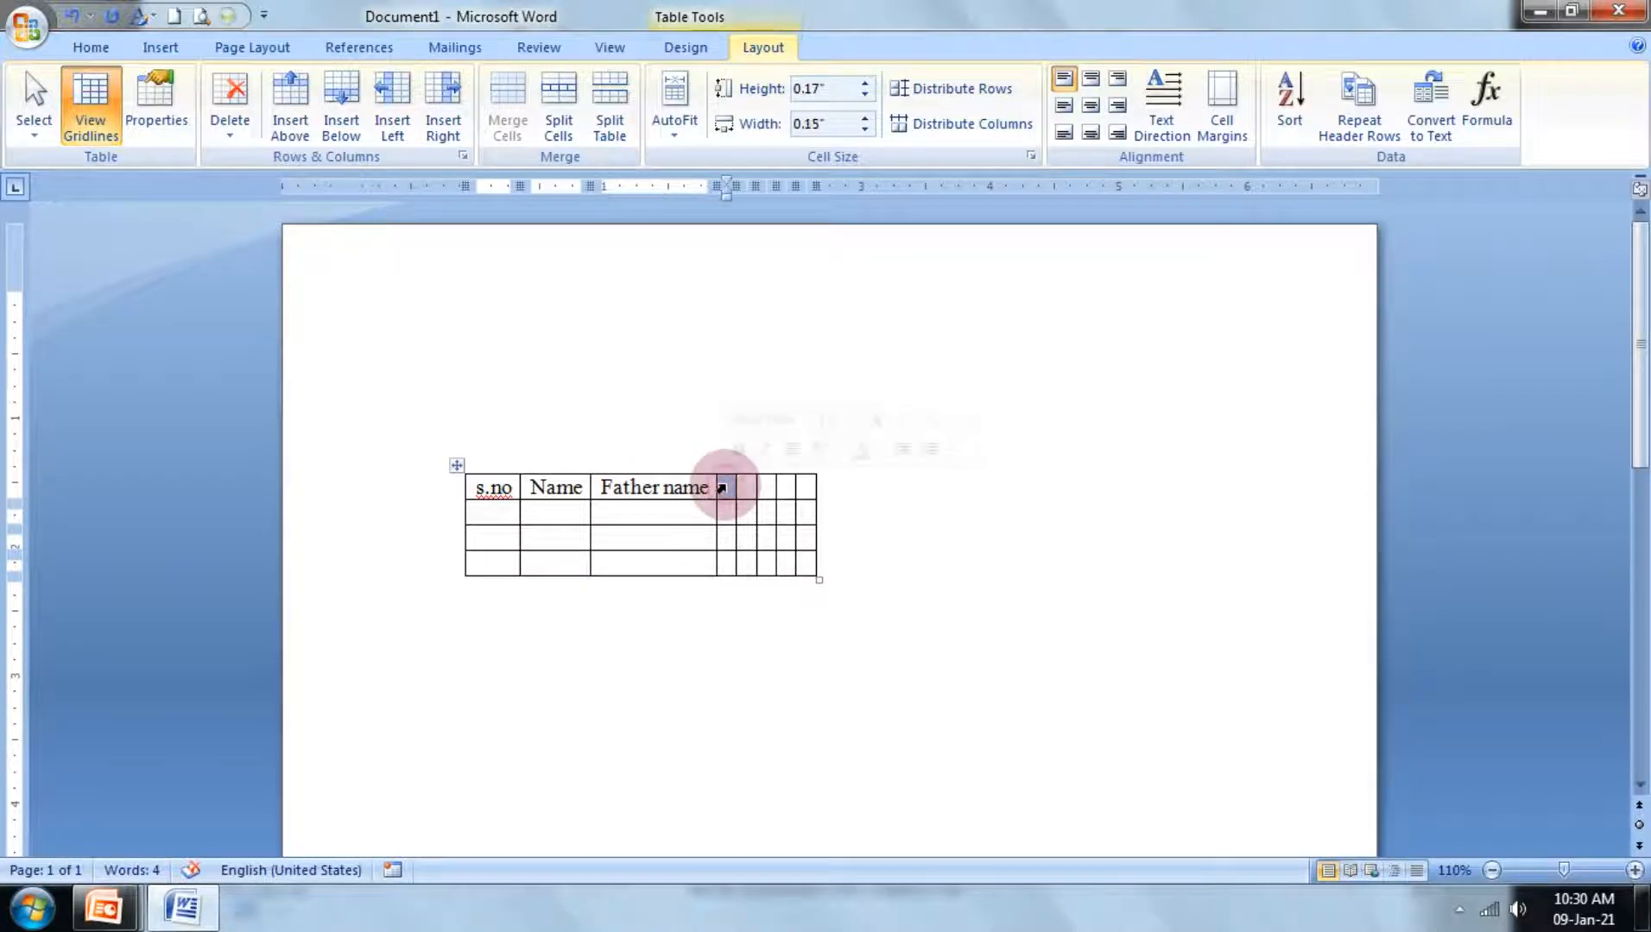
pyautogui.write('roll')
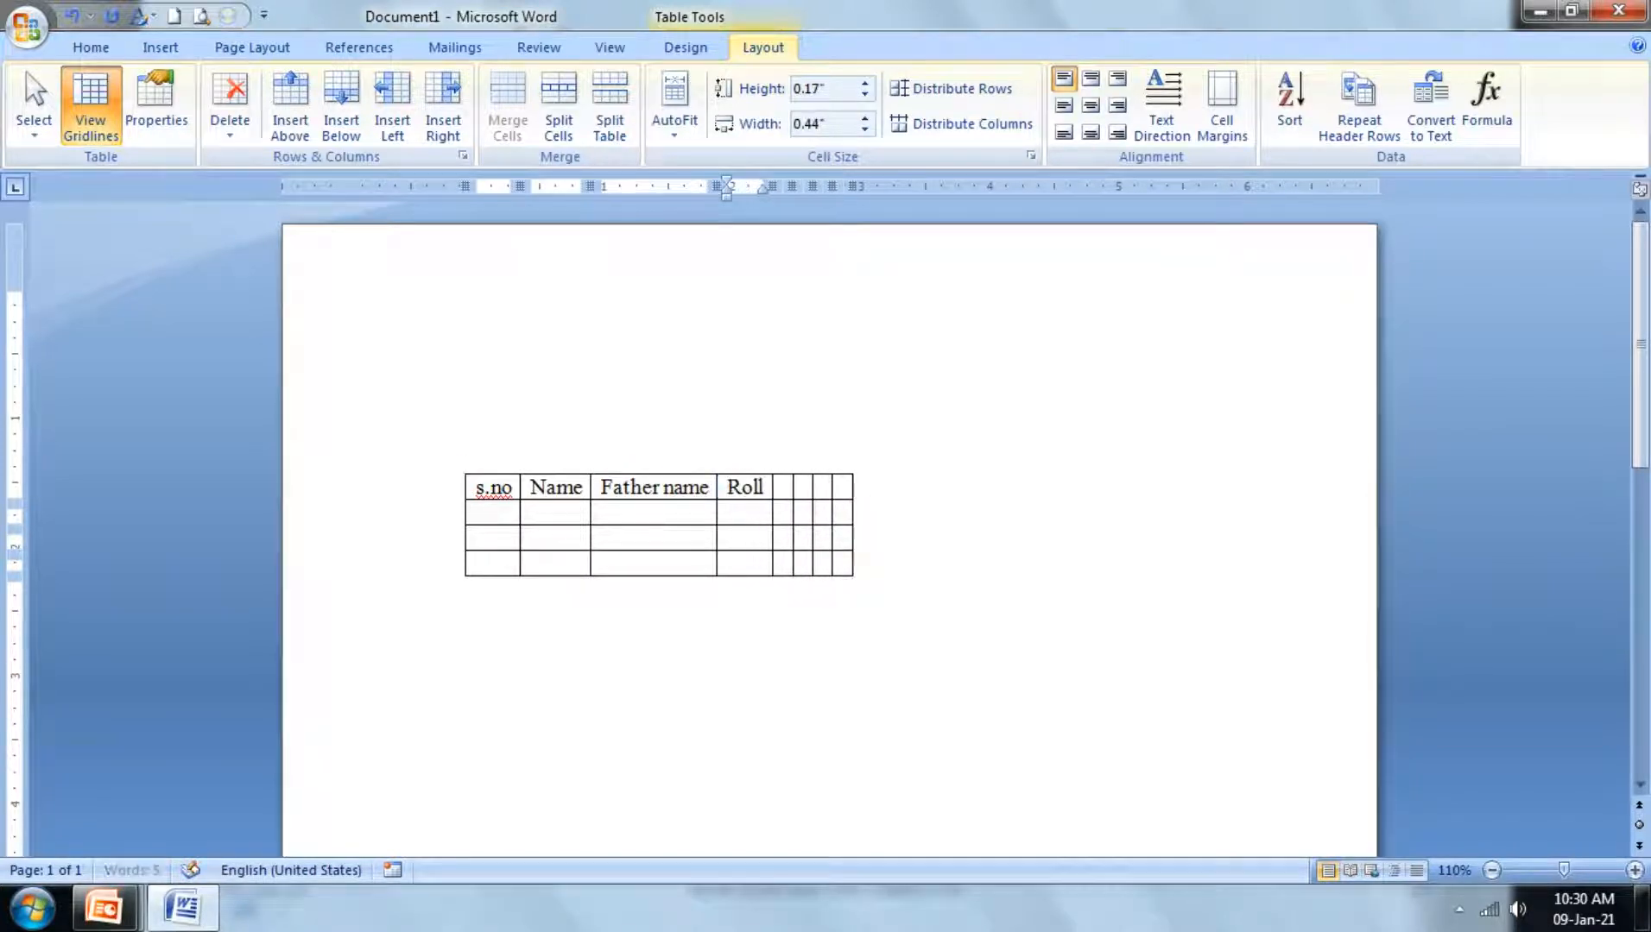
pyautogui.write(' number')
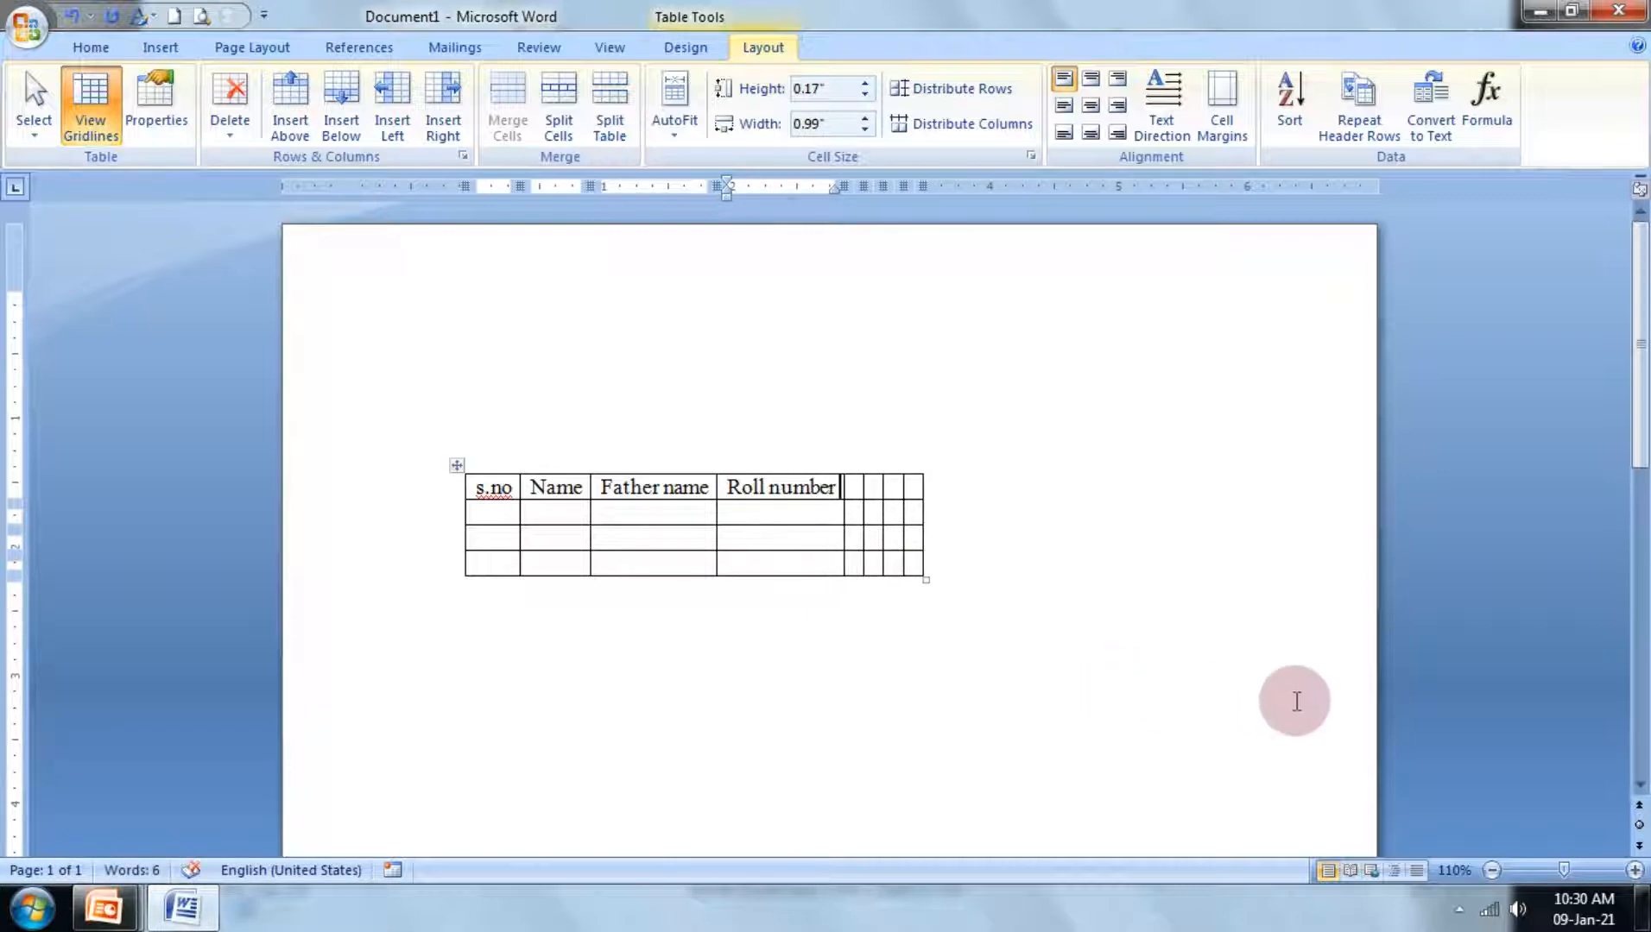
pyautogui.click(1146, 572)
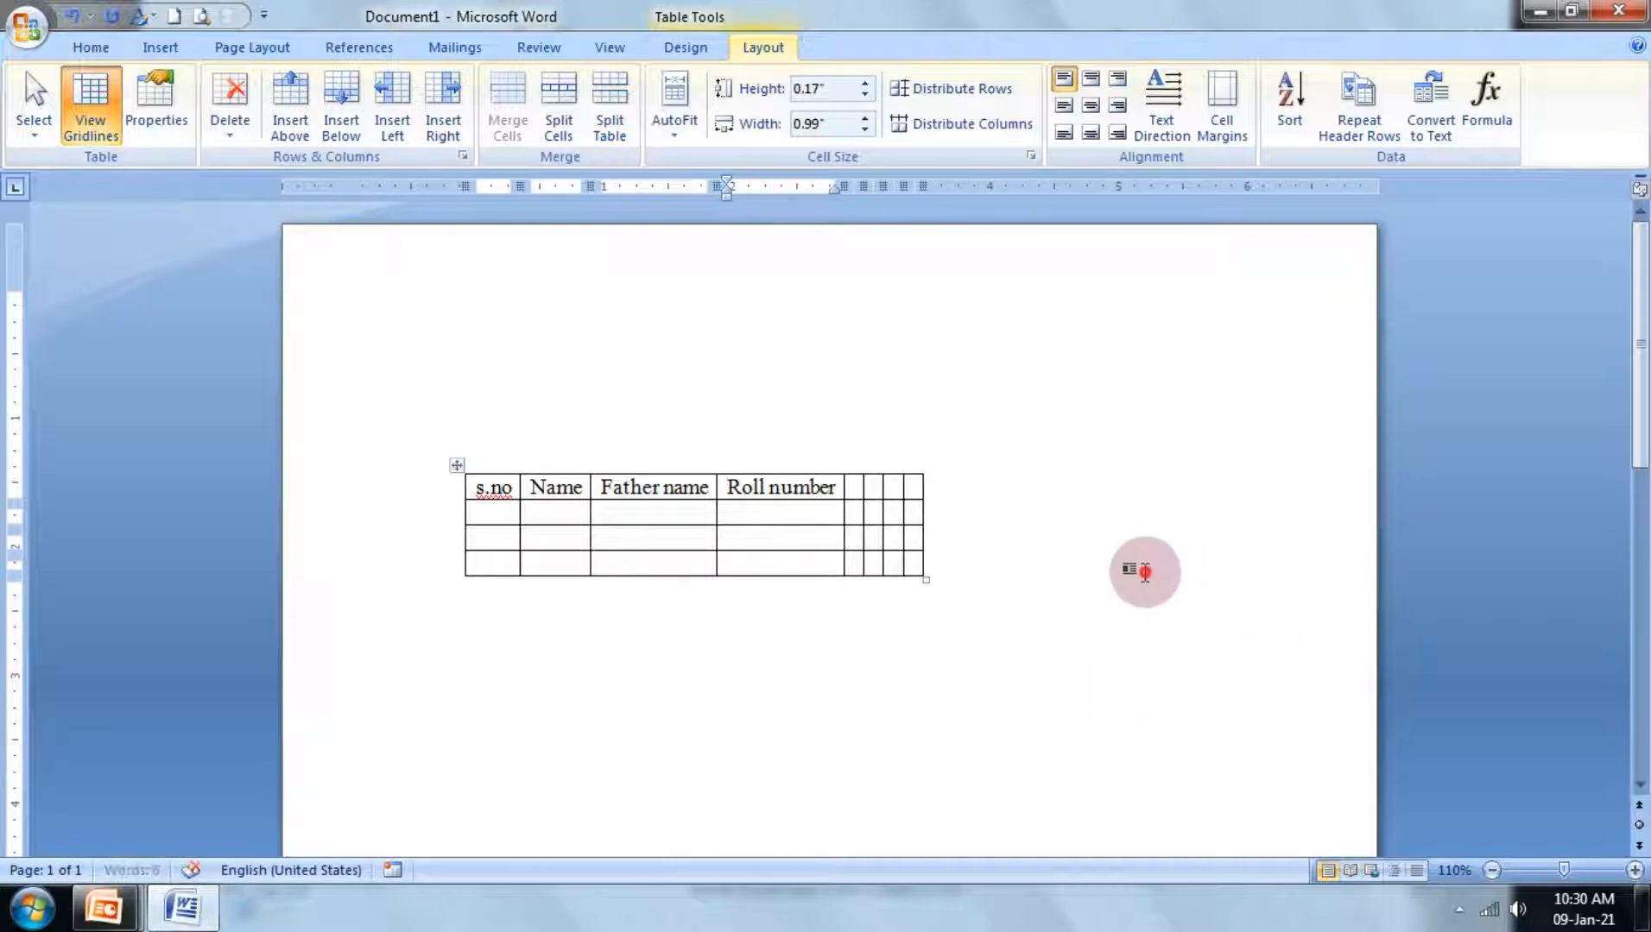
# Step: Autofit the table to the window width and set its columns to fixed column width
pyautogui.click(847, 501)
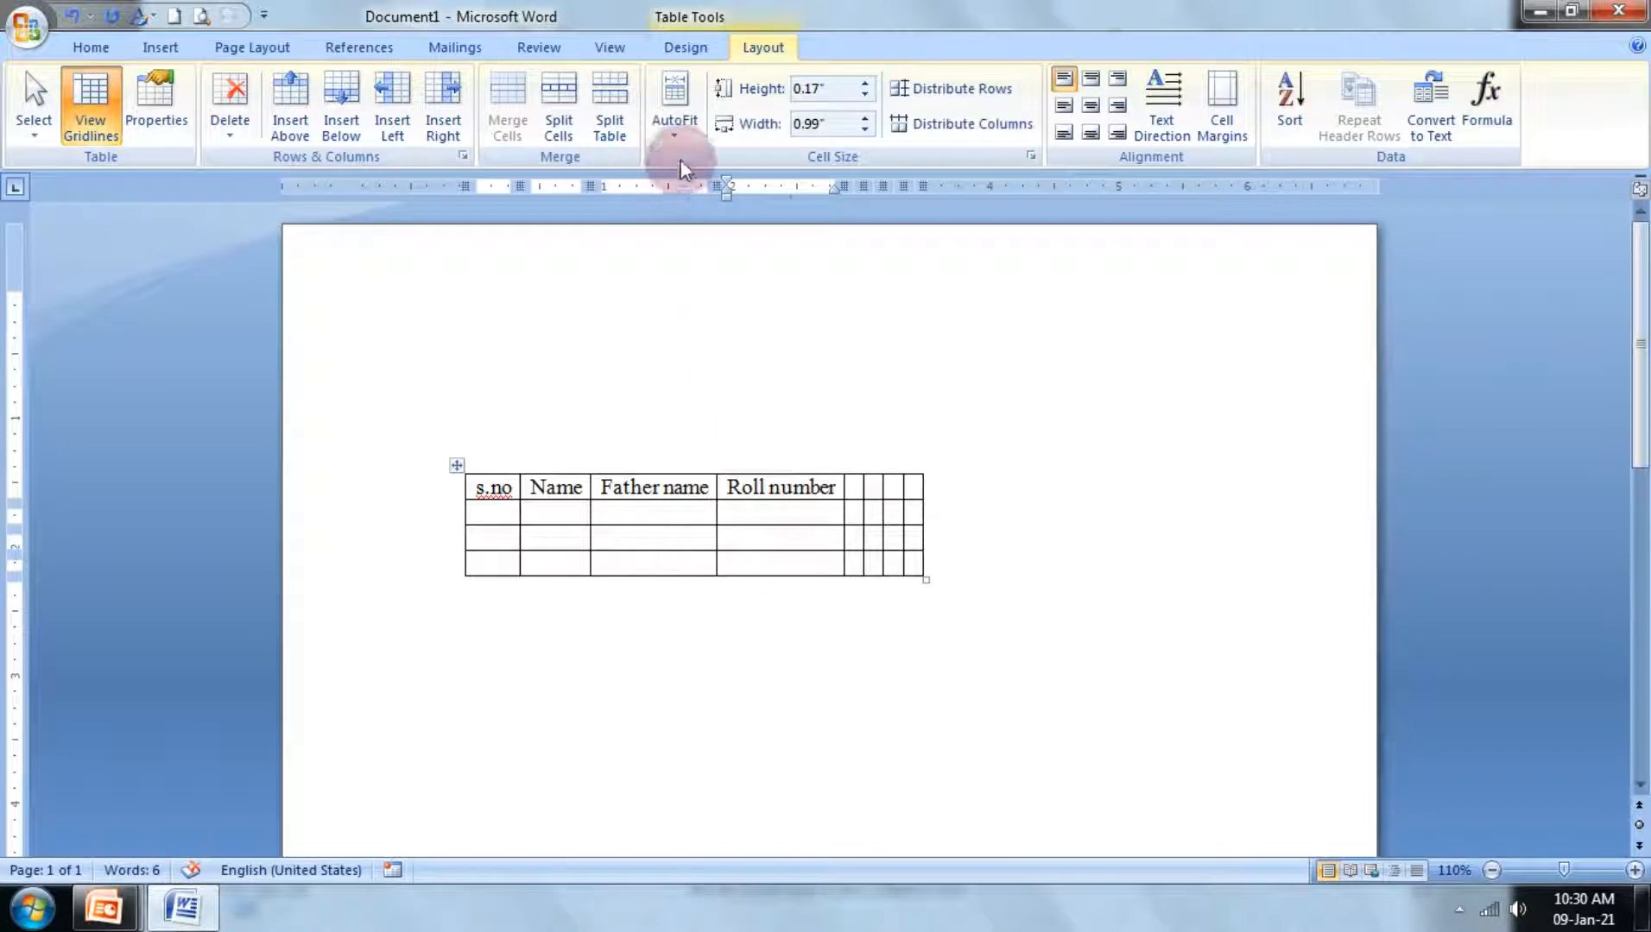
pyautogui.click(674, 121)
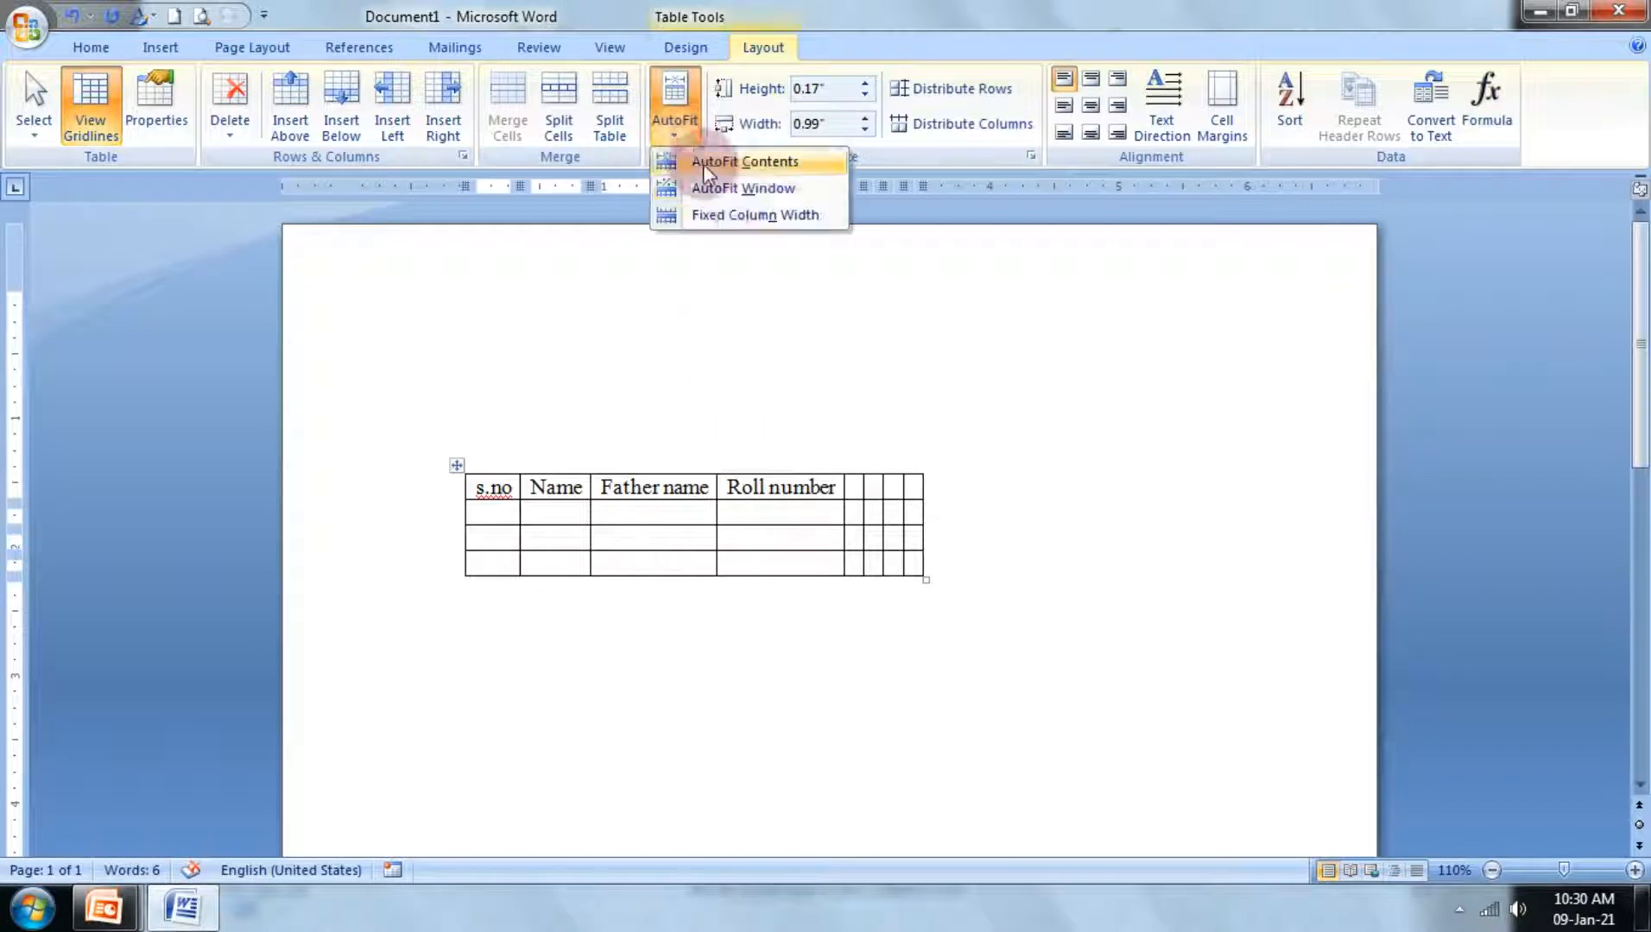
pyautogui.click(739, 189)
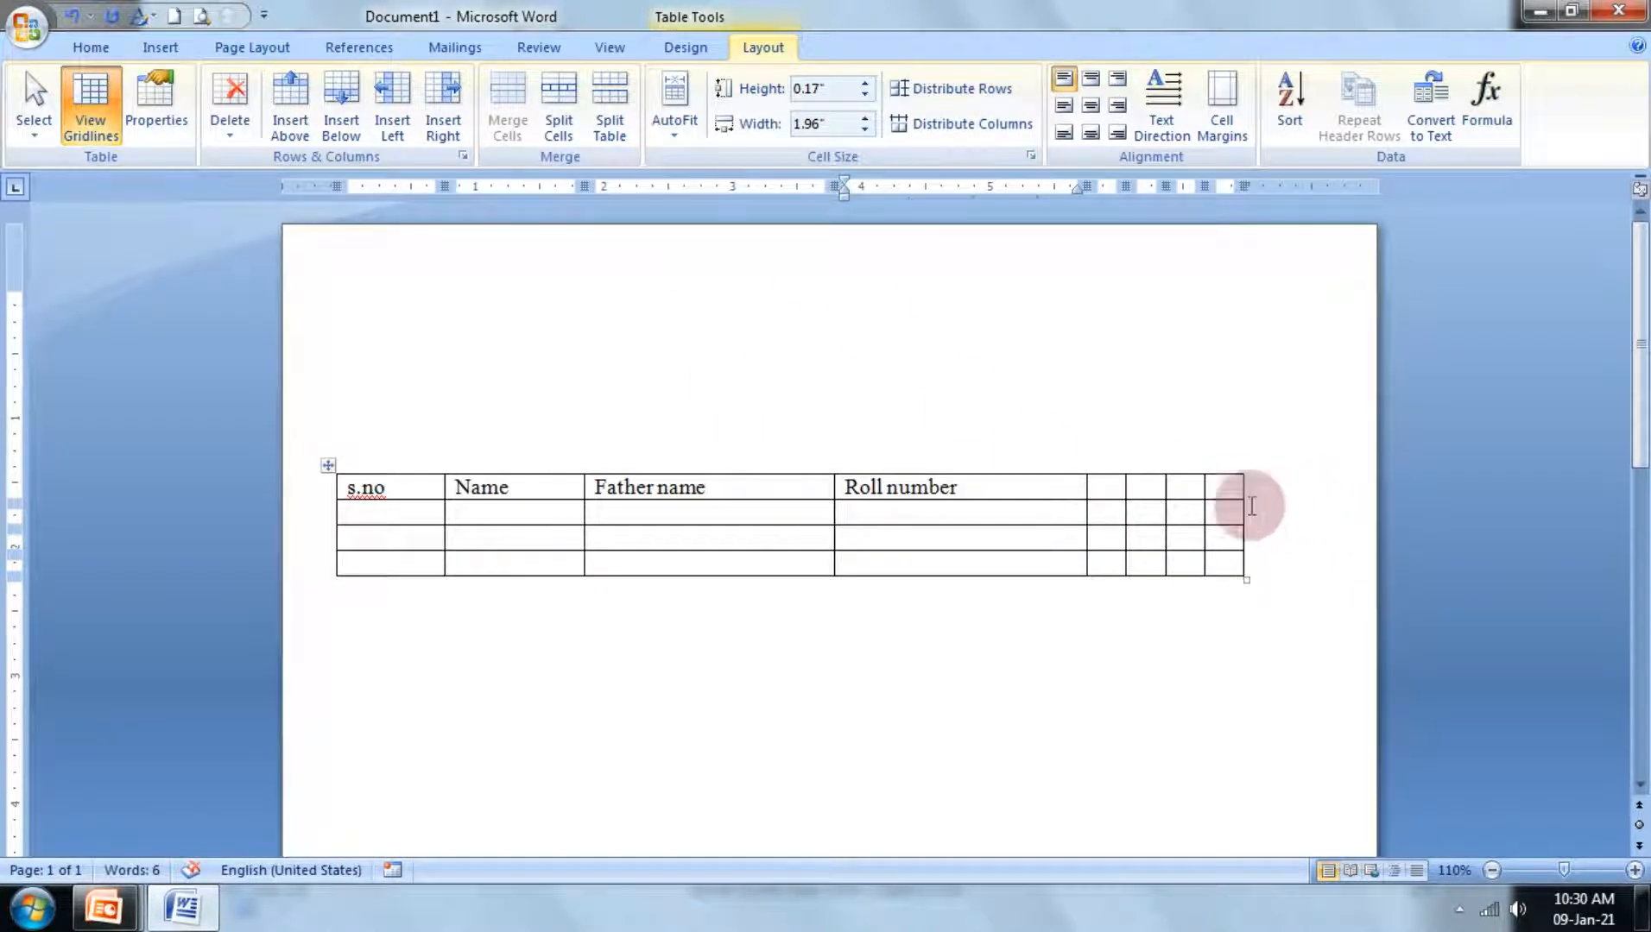
pyautogui.click(672, 125)
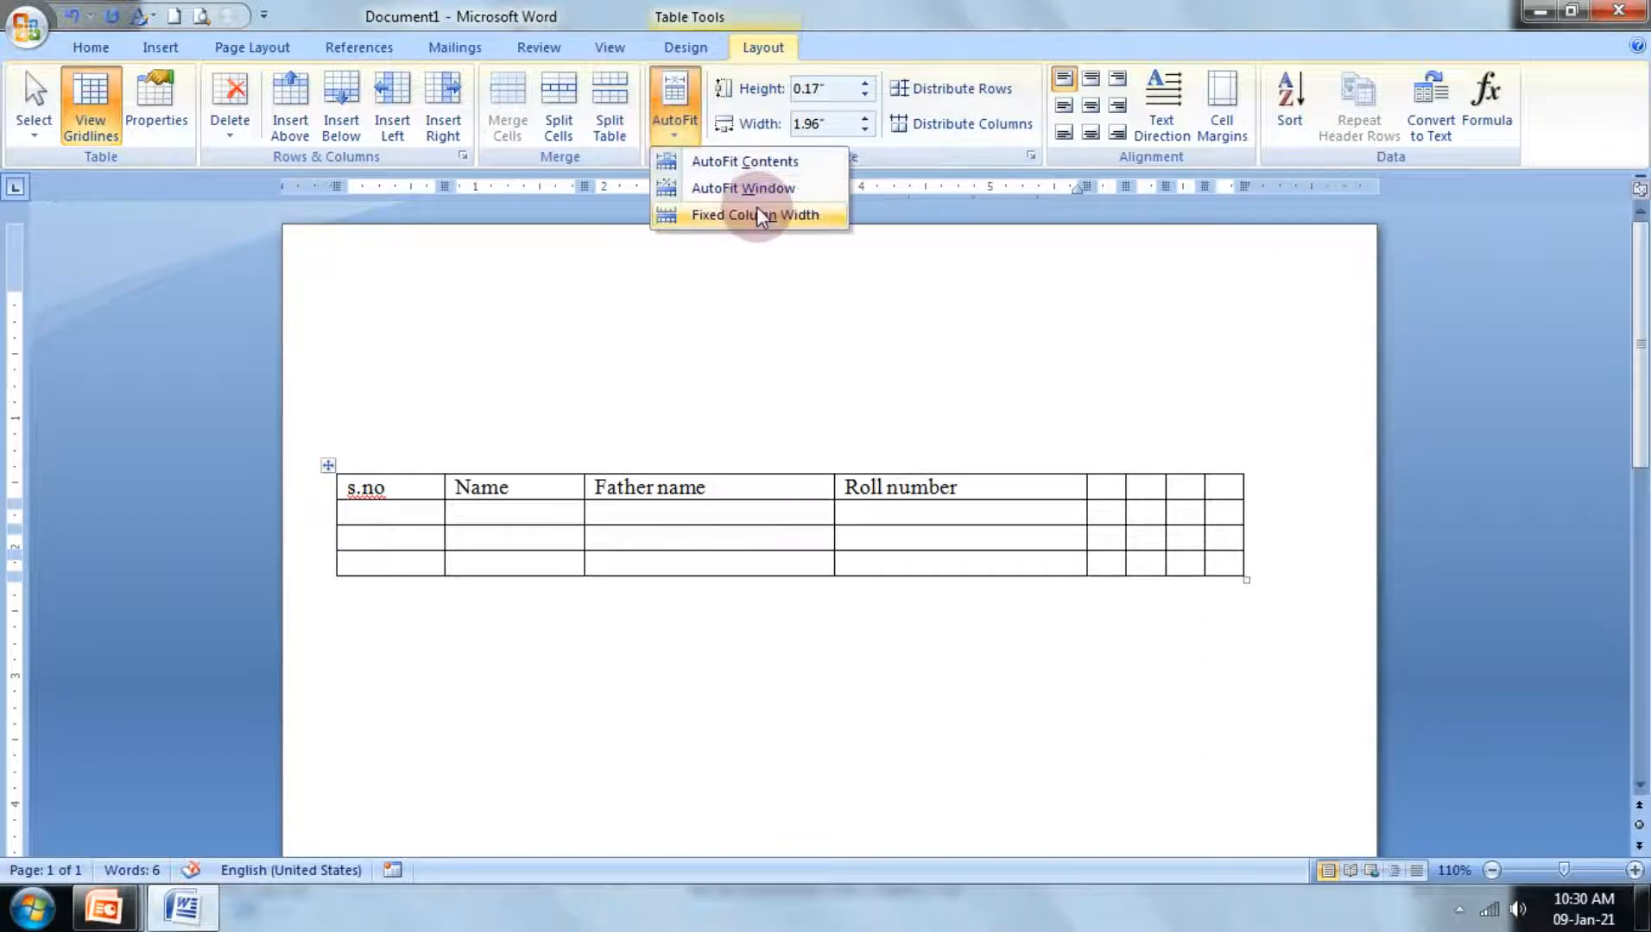
pyautogui.click(758, 216)
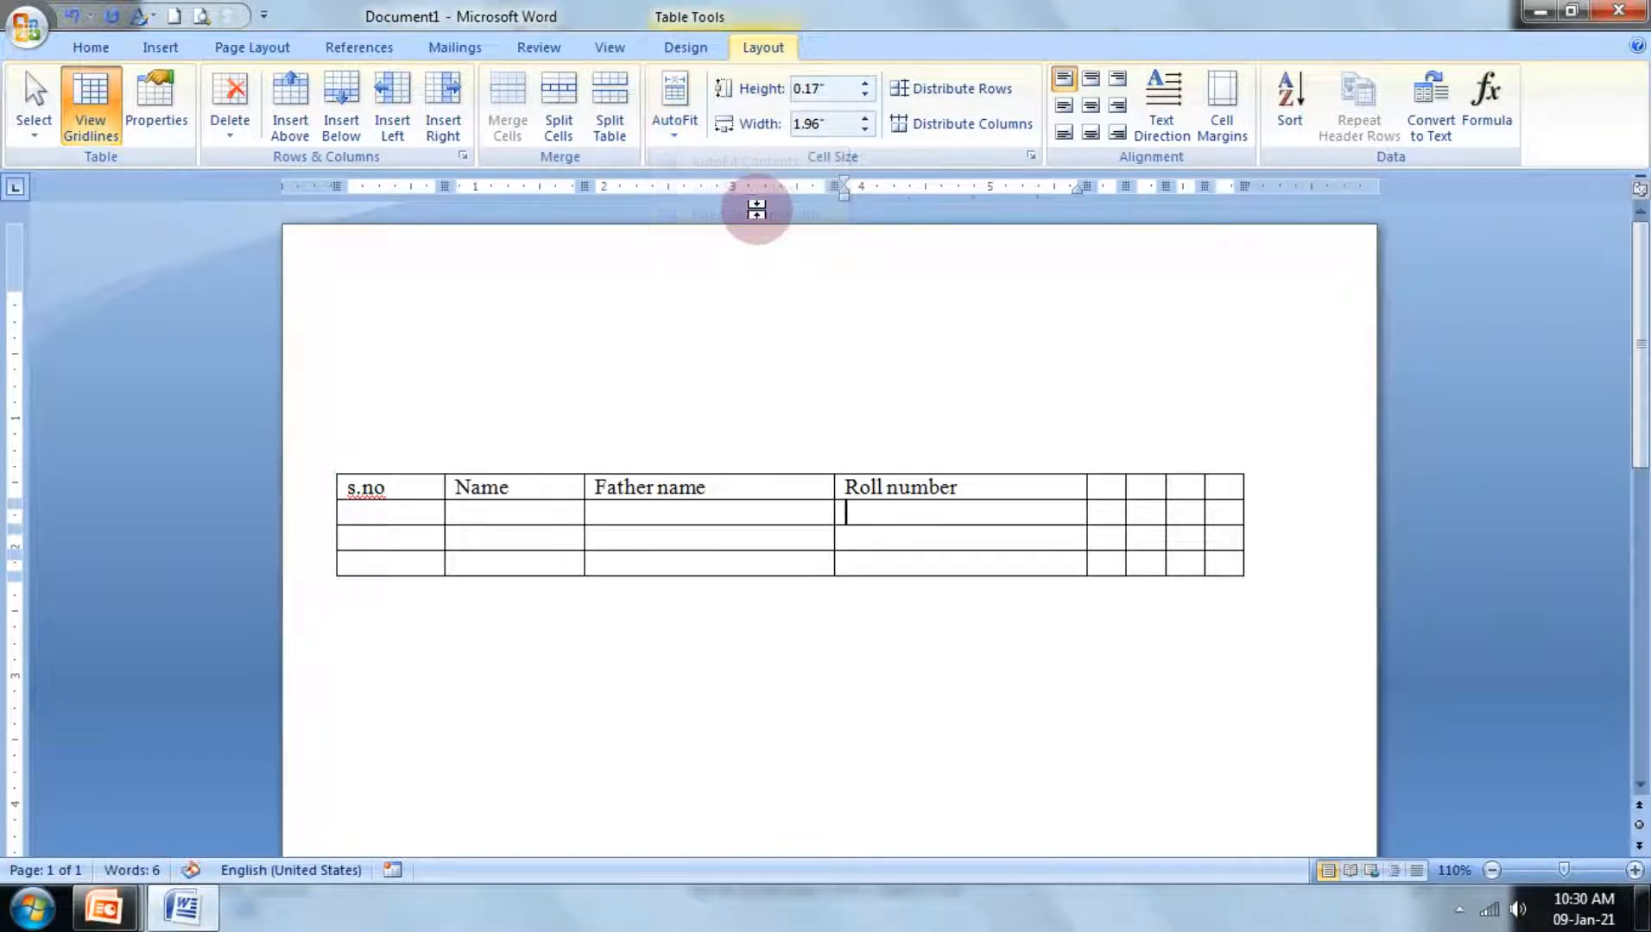
# Step: Increase the height of the row directly below the header row to 0.9"
pyautogui.click(864, 82)
pyautogui.click(864, 83)
pyautogui.click(864, 82)
pyautogui.click(864, 83)
pyautogui.click(864, 83)
pyautogui.click(865, 83)
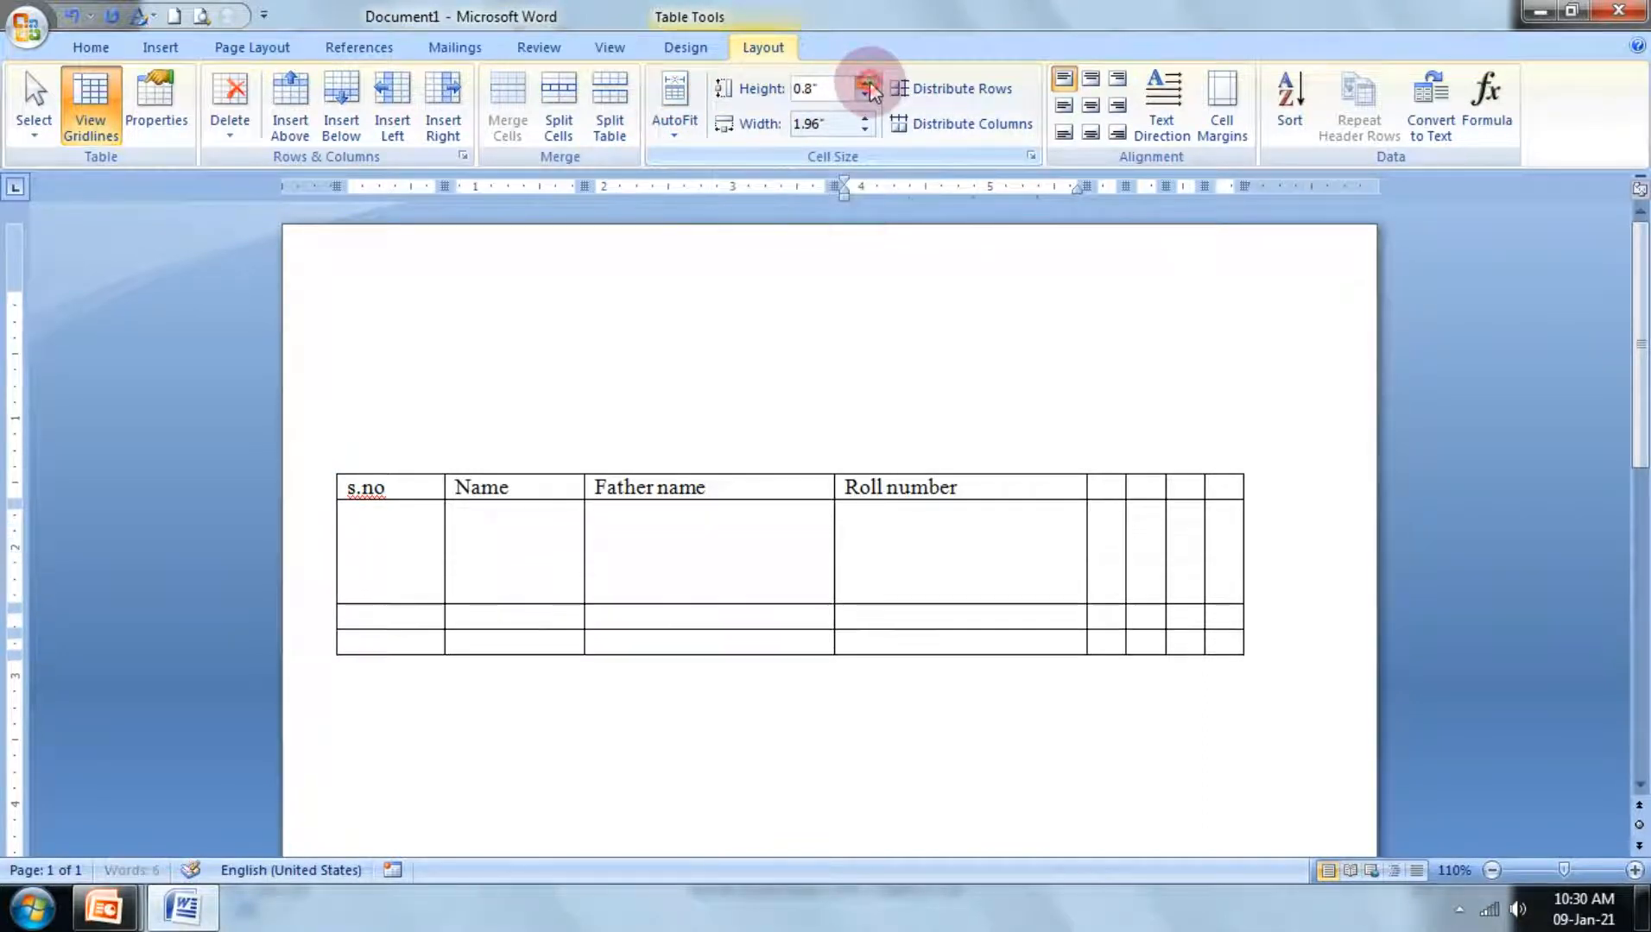
pyautogui.click(864, 82)
pyautogui.click(865, 83)
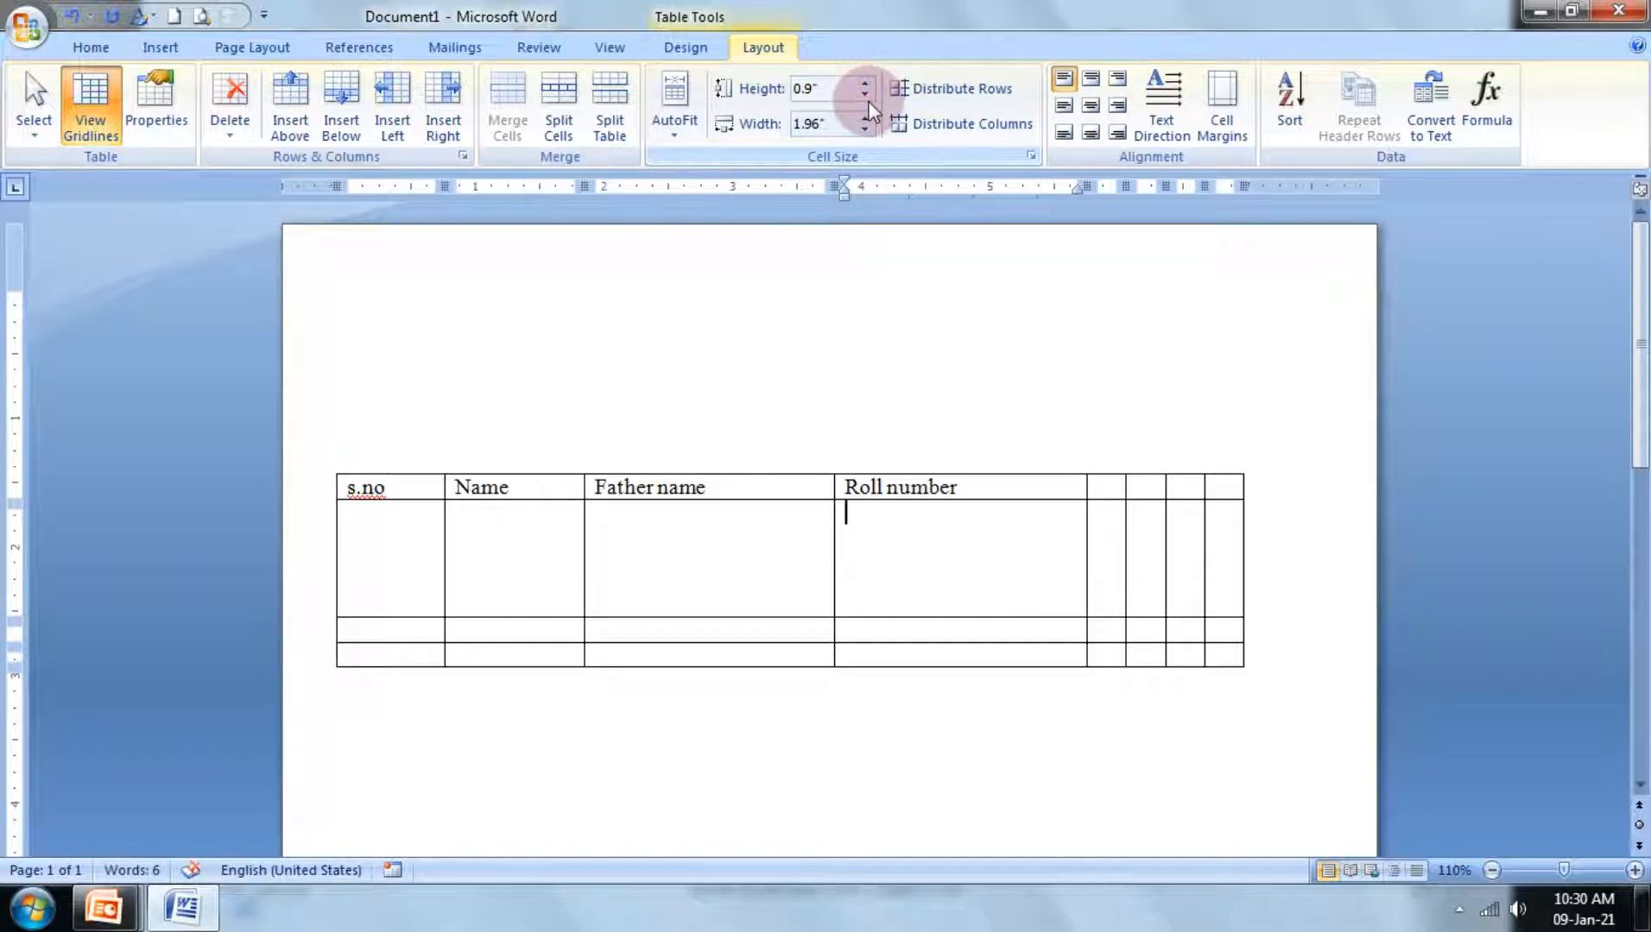
# Step: Reduce the height of the row directly below the header row to 0.1"
pyautogui.click(864, 94)
pyautogui.click(864, 94)
pyautogui.click(864, 94)
pyautogui.click(864, 94)
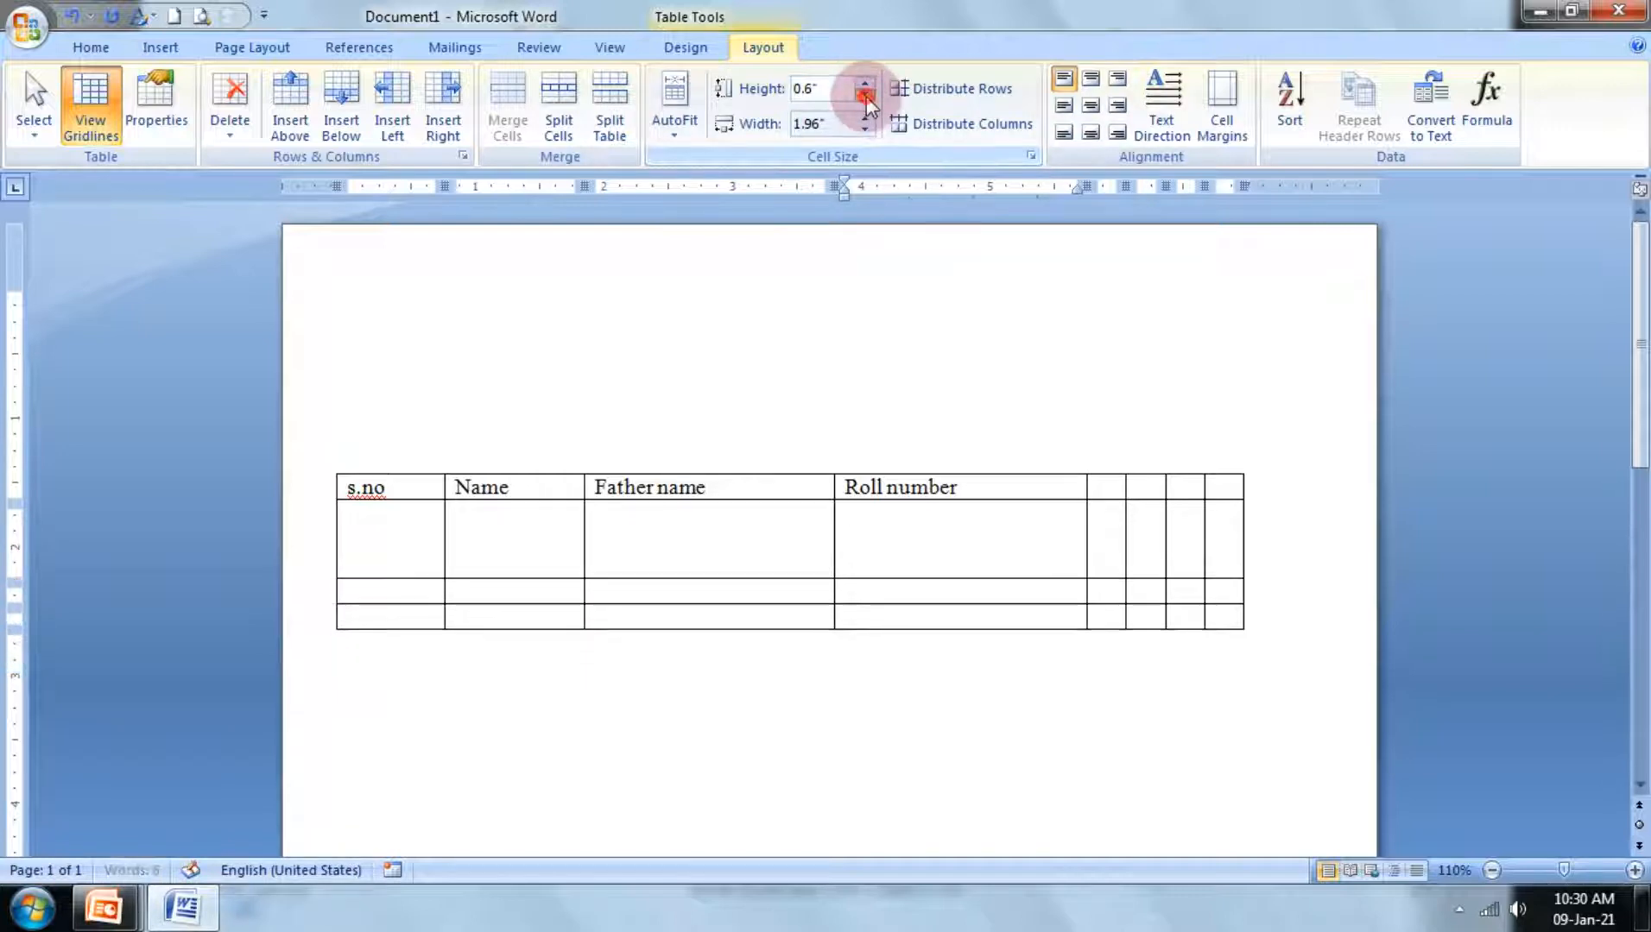
pyautogui.click(864, 94)
pyautogui.click(864, 94)
pyautogui.click(864, 94)
pyautogui.click(865, 94)
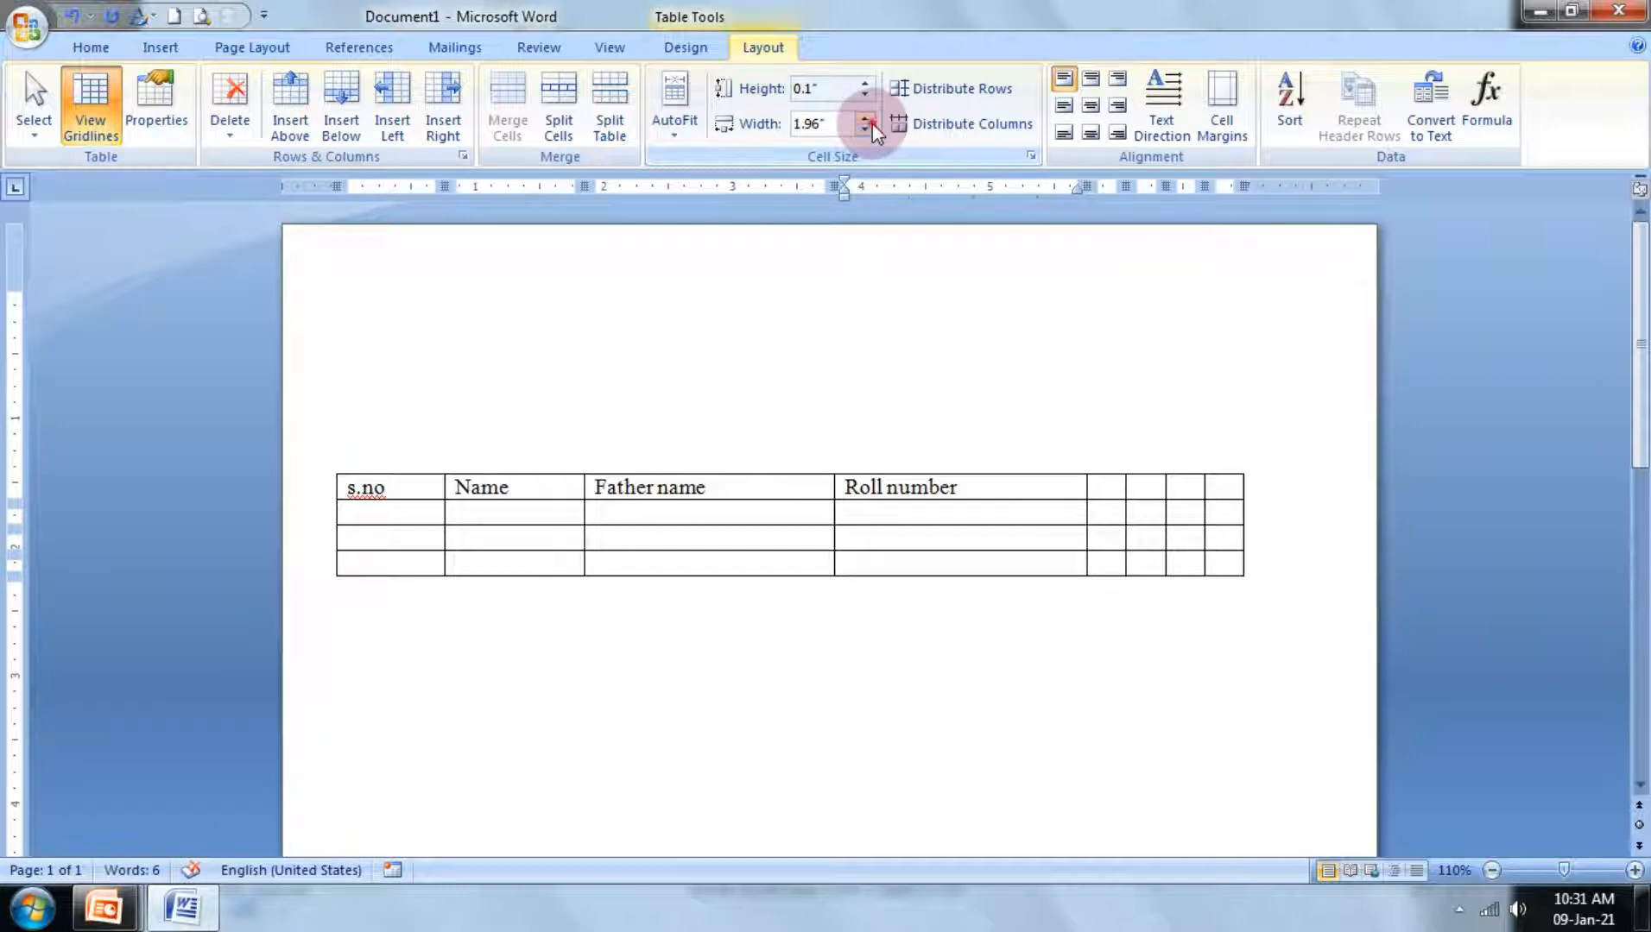
# Step: Widen the Roll number column to 2.6"
pyautogui.click(865, 120)
pyautogui.click(865, 120)
pyautogui.click(865, 120)
pyautogui.click(865, 120)
pyautogui.click(865, 120)
pyautogui.click(865, 120)
pyautogui.click(865, 120)
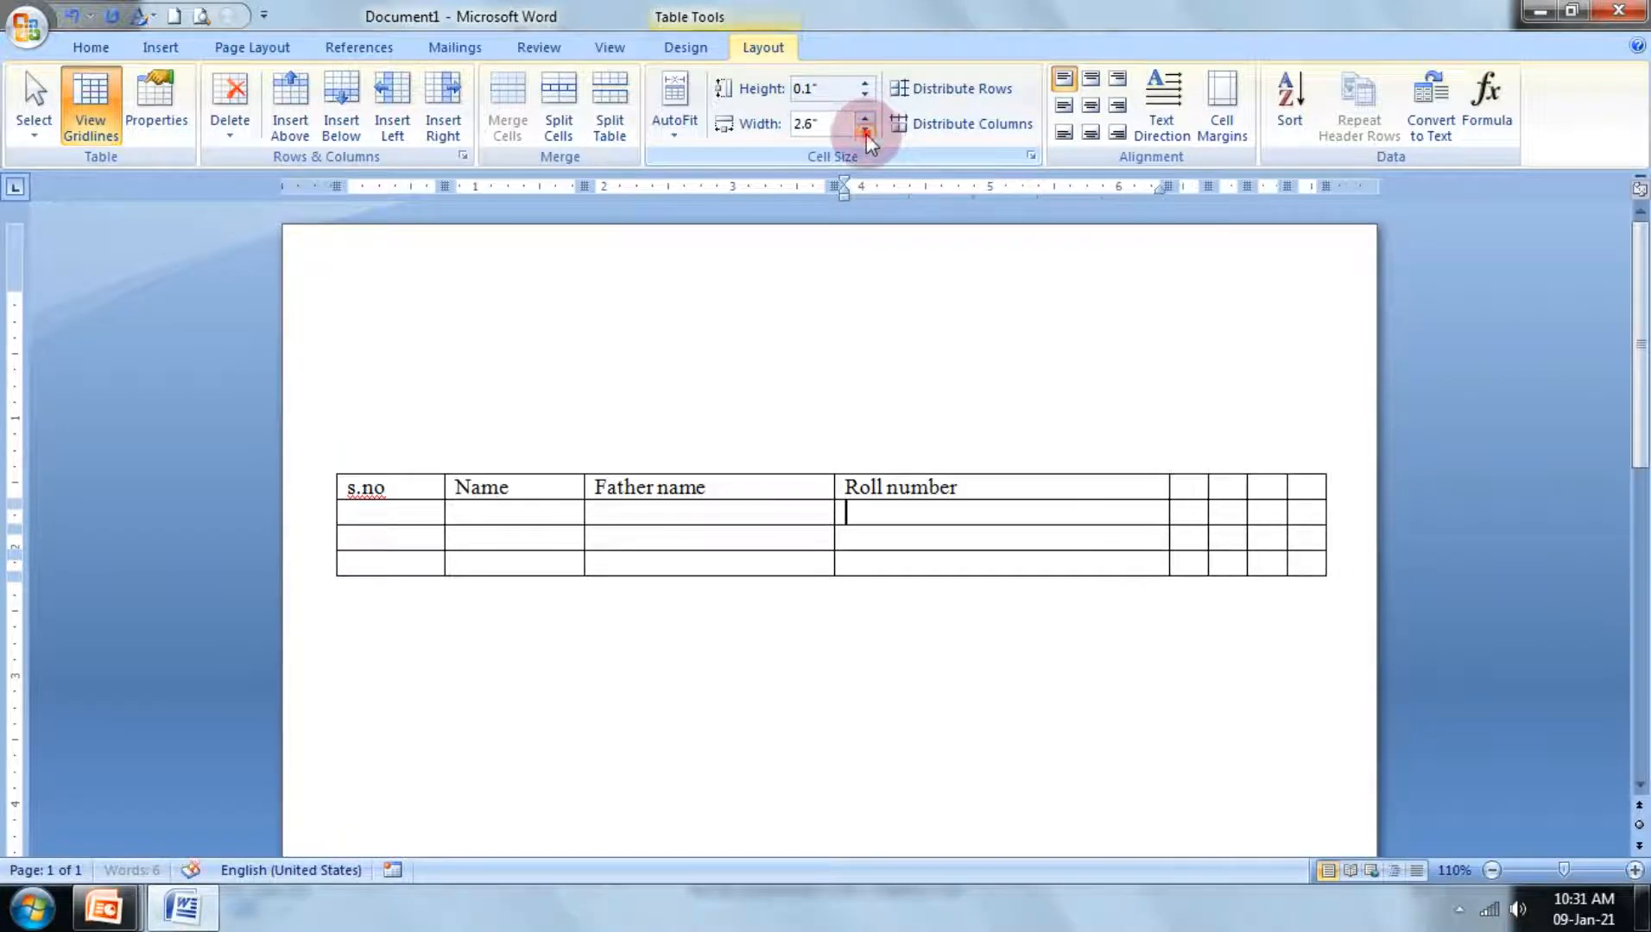
# Step: Narrow the Roll number column to 1.5"
pyautogui.click(865, 131)
pyautogui.click(865, 131)
pyautogui.click(865, 131)
pyautogui.click(865, 131)
pyautogui.click(865, 131)
pyautogui.click(865, 131)
pyautogui.click(865, 131)
pyautogui.click(865, 131)
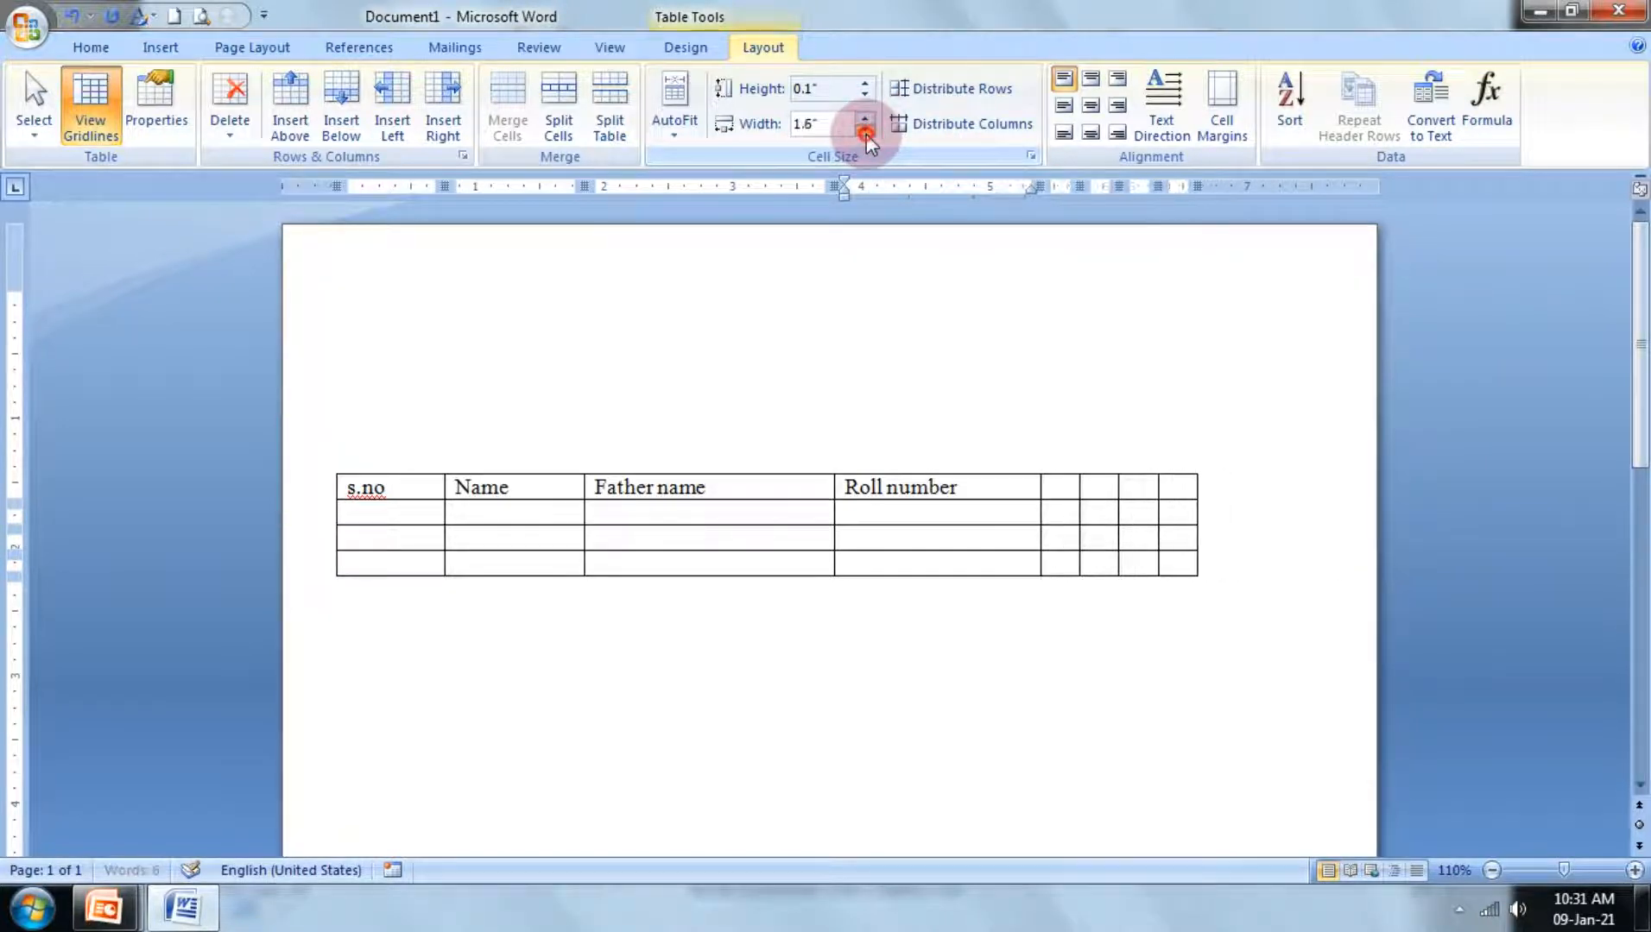
pyautogui.click(865, 131)
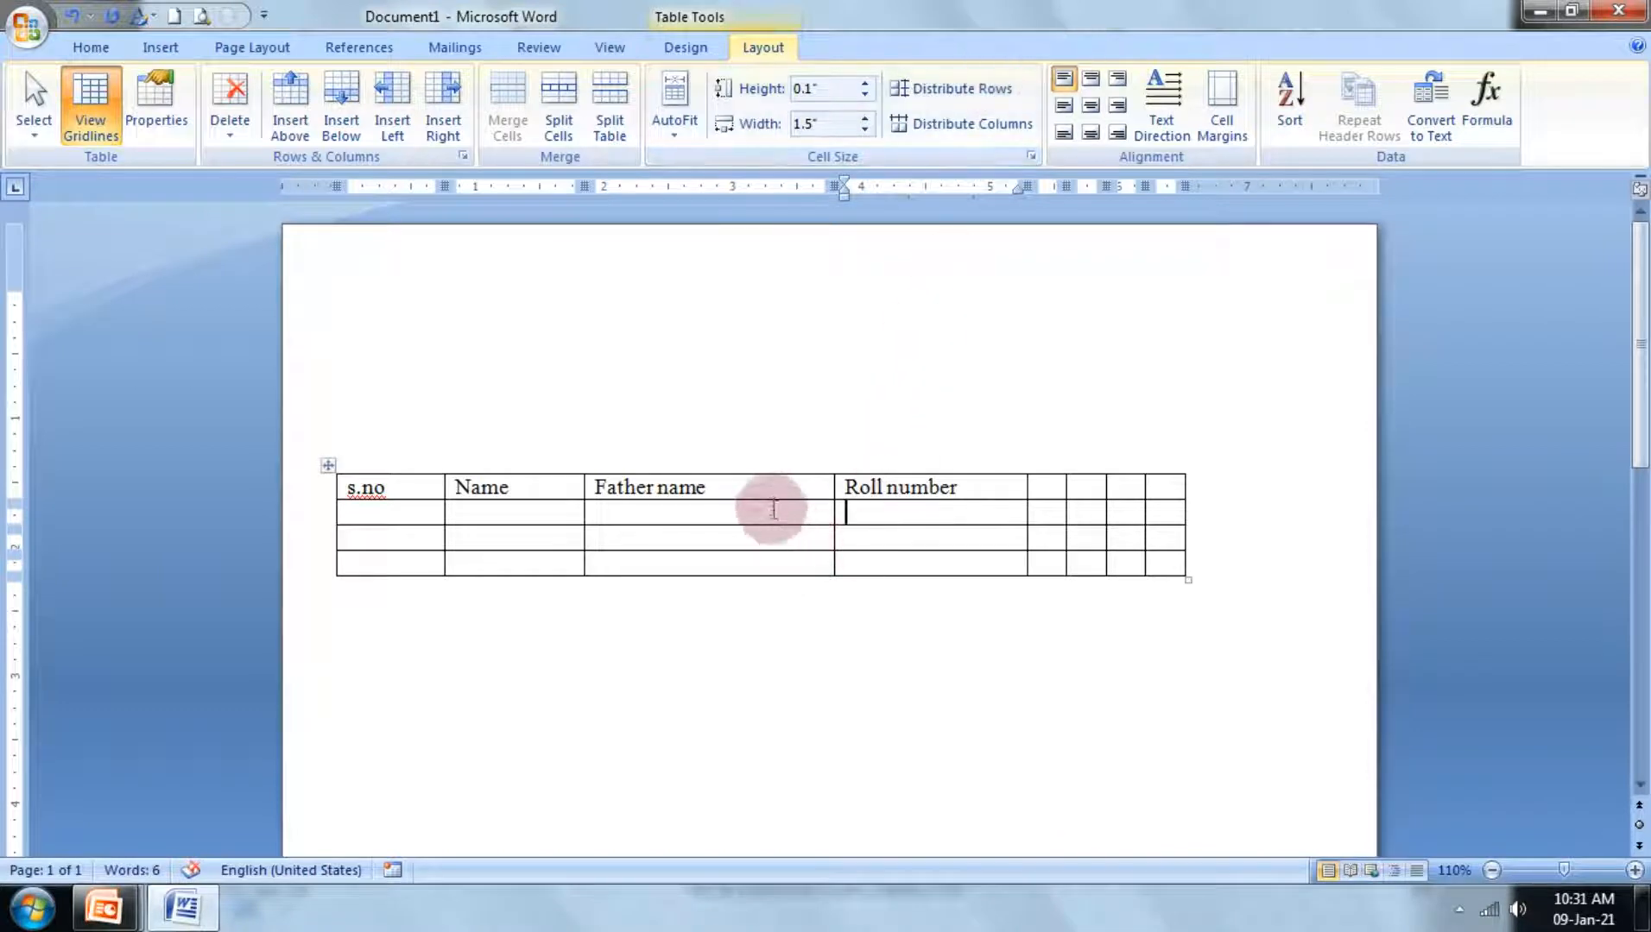
# Step: Set the height of the header row to 0.6" from the Father name cell
pyautogui.click(774, 509)
pyautogui.click(774, 483)
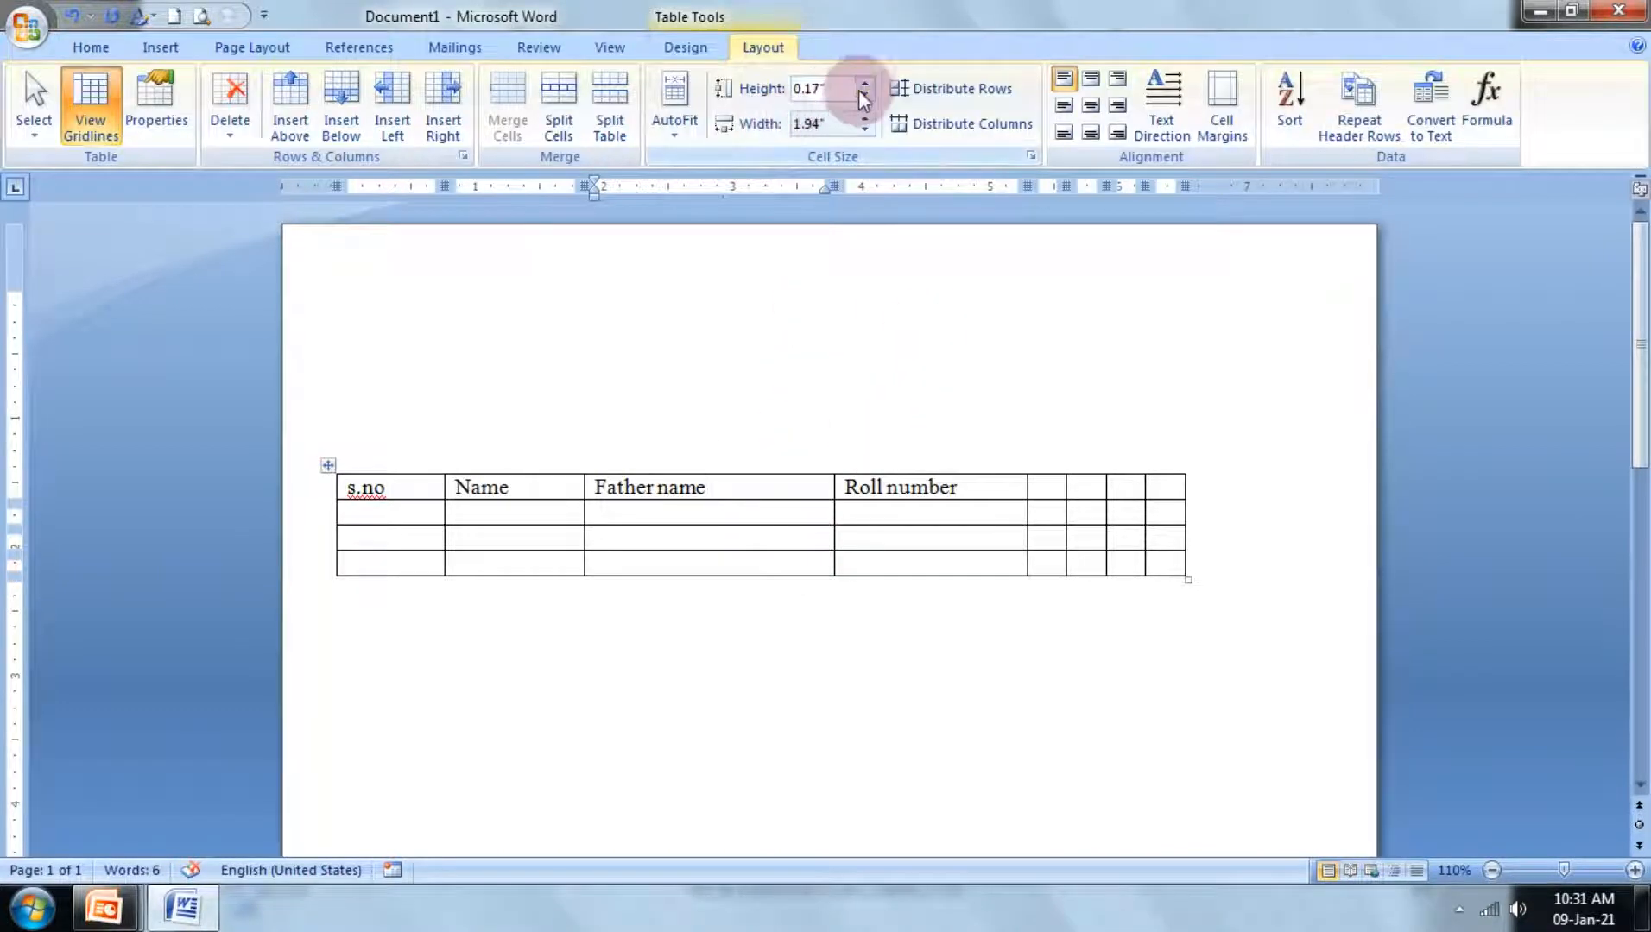
pyautogui.click(865, 83)
pyautogui.click(864, 83)
pyautogui.click(864, 82)
pyautogui.click(865, 83)
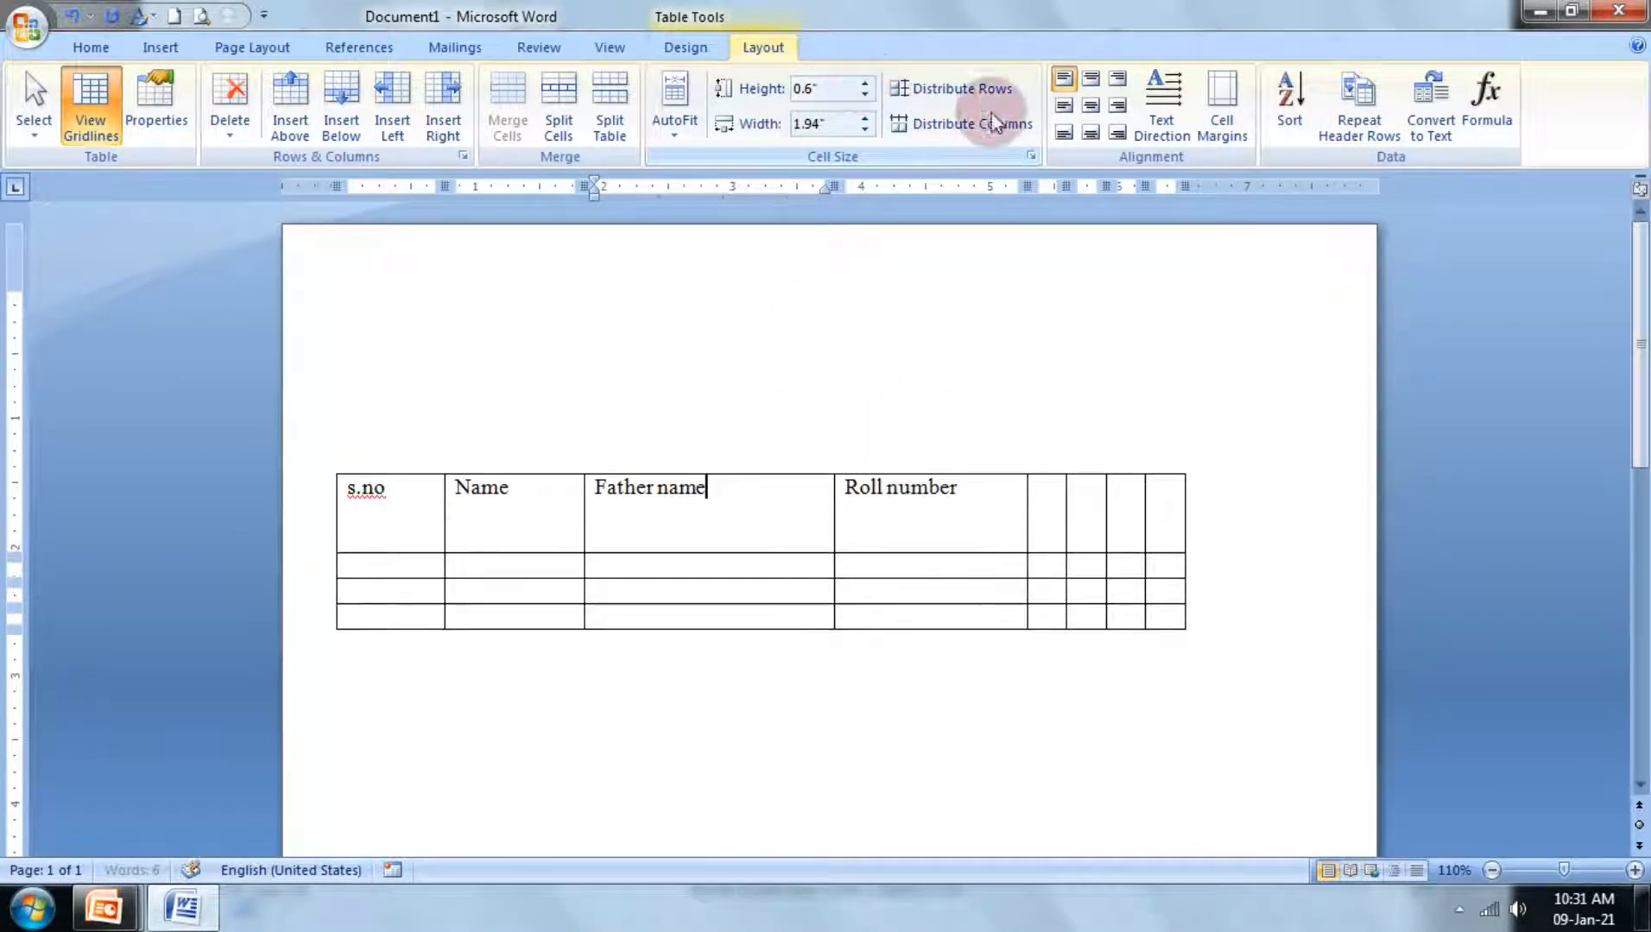
# Step: Try bottom center, top center, center right and center left alignment on the Father name cell, finishing with it centered both ways
pyautogui.click(1091, 107)
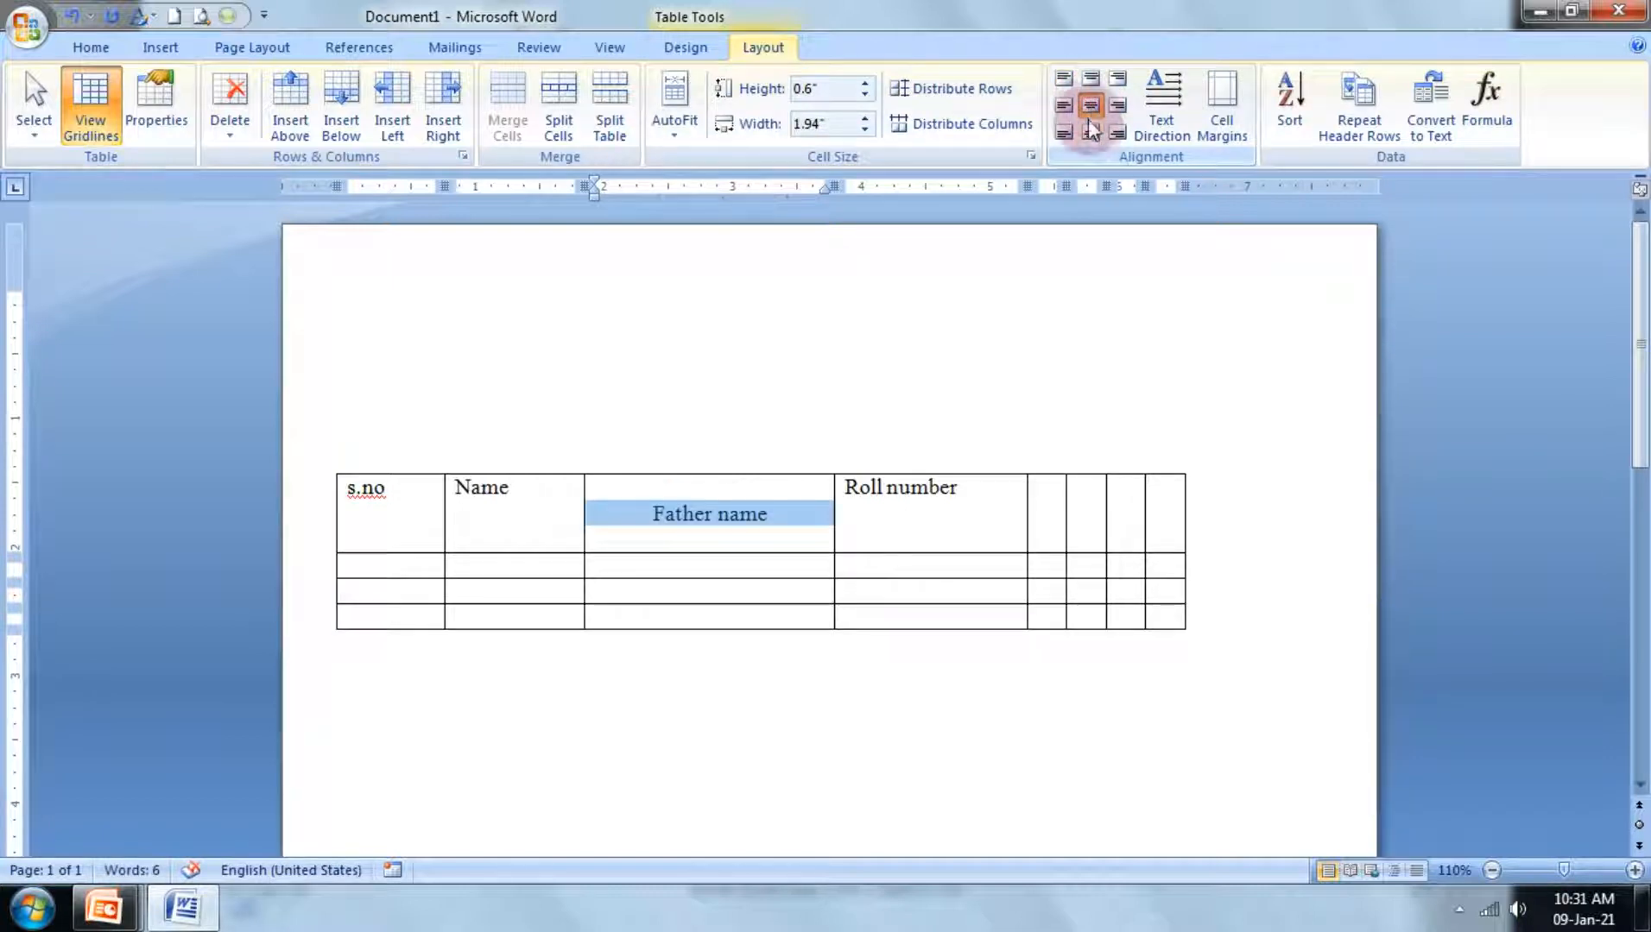
pyautogui.click(1091, 134)
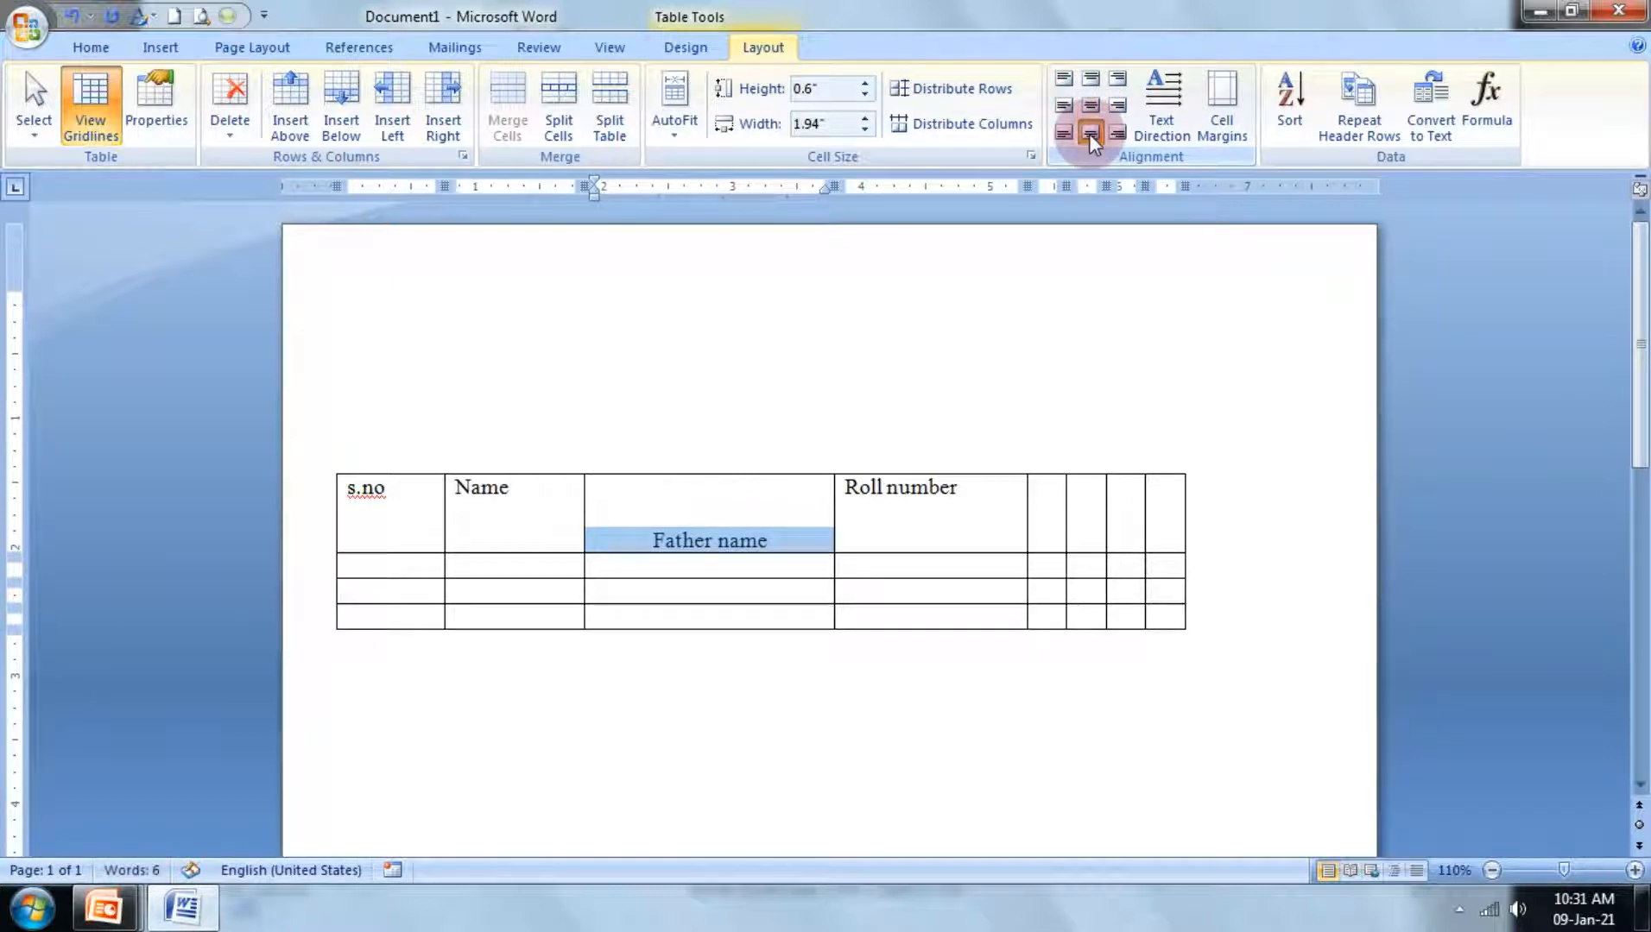
pyautogui.click(1092, 82)
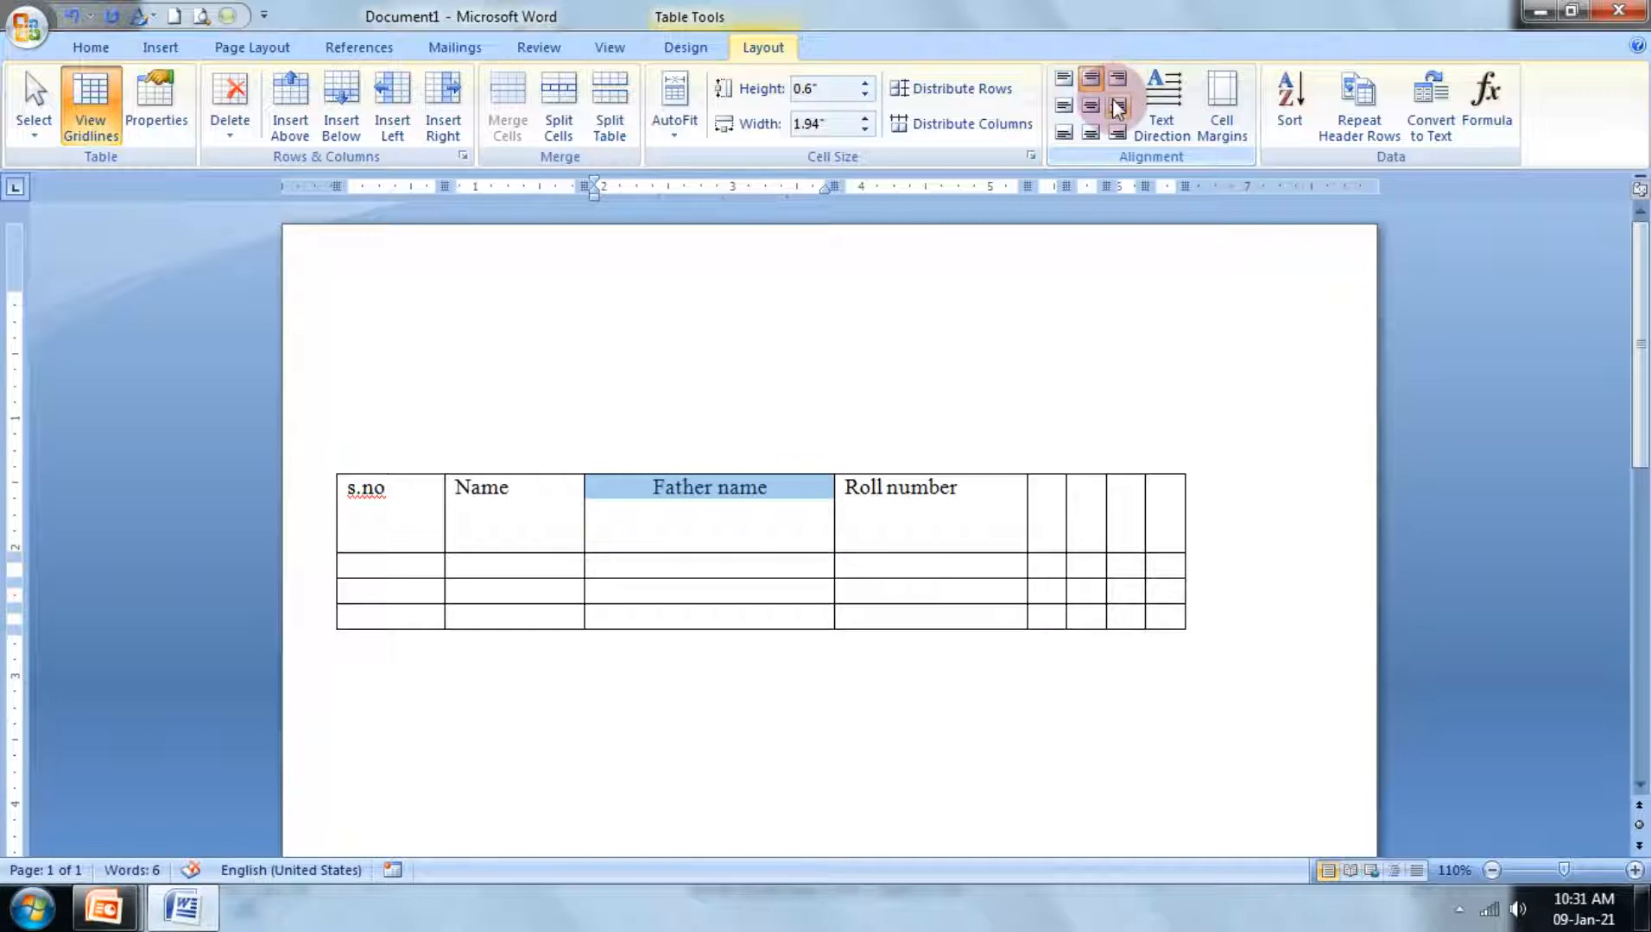
pyautogui.click(1117, 105)
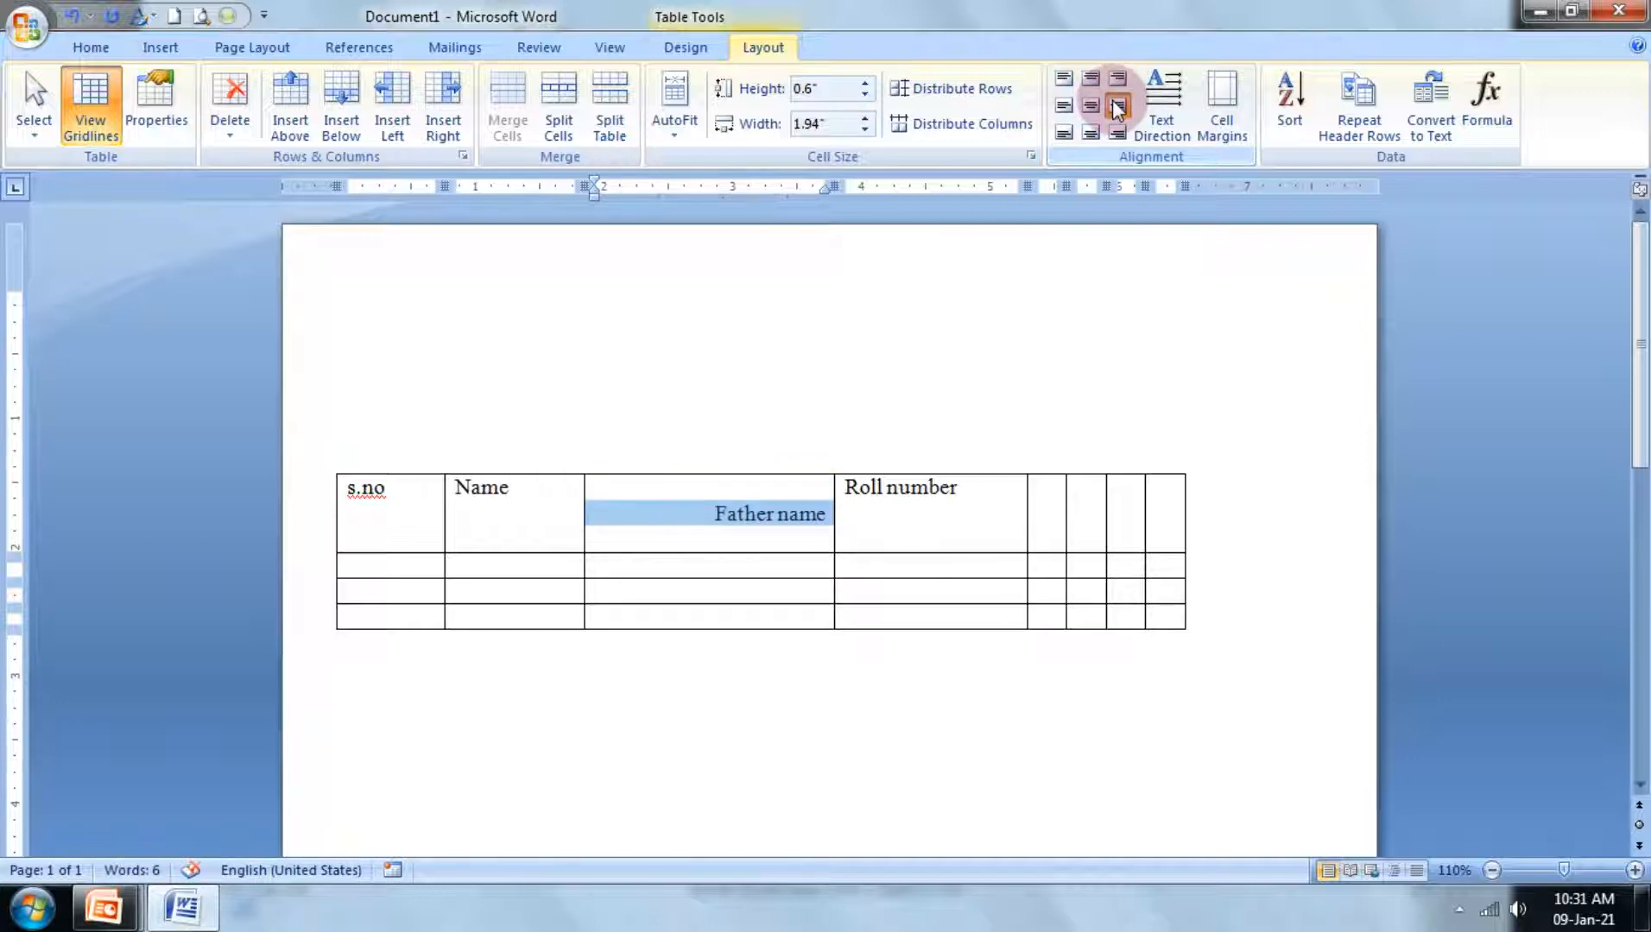
pyautogui.click(1064, 106)
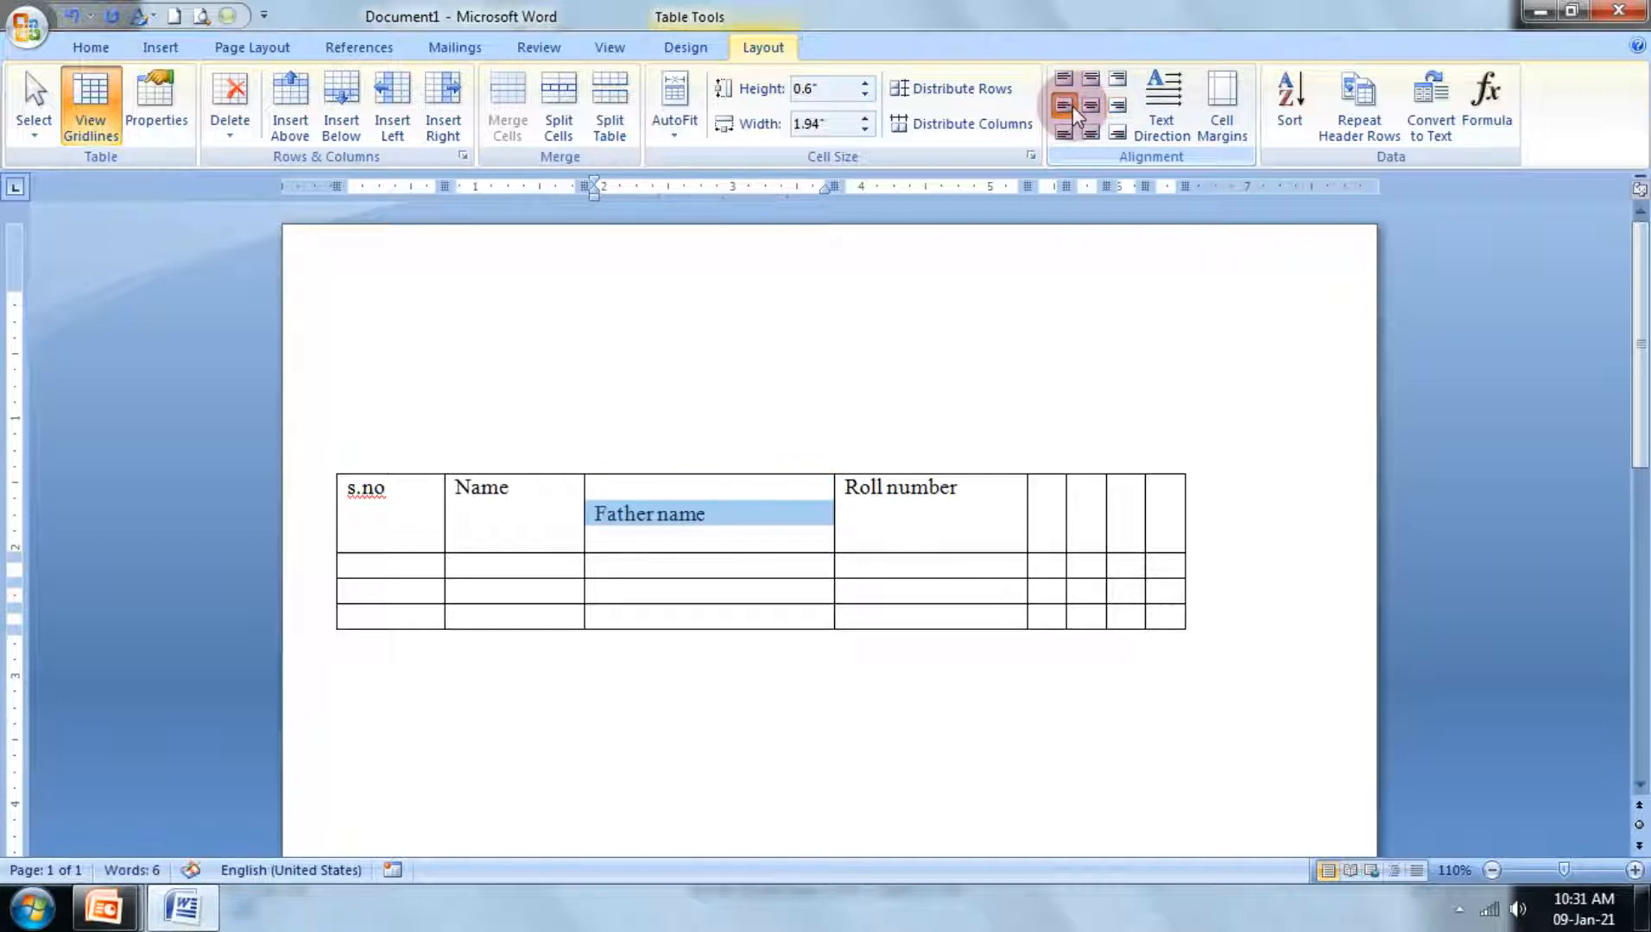
pyautogui.click(1092, 106)
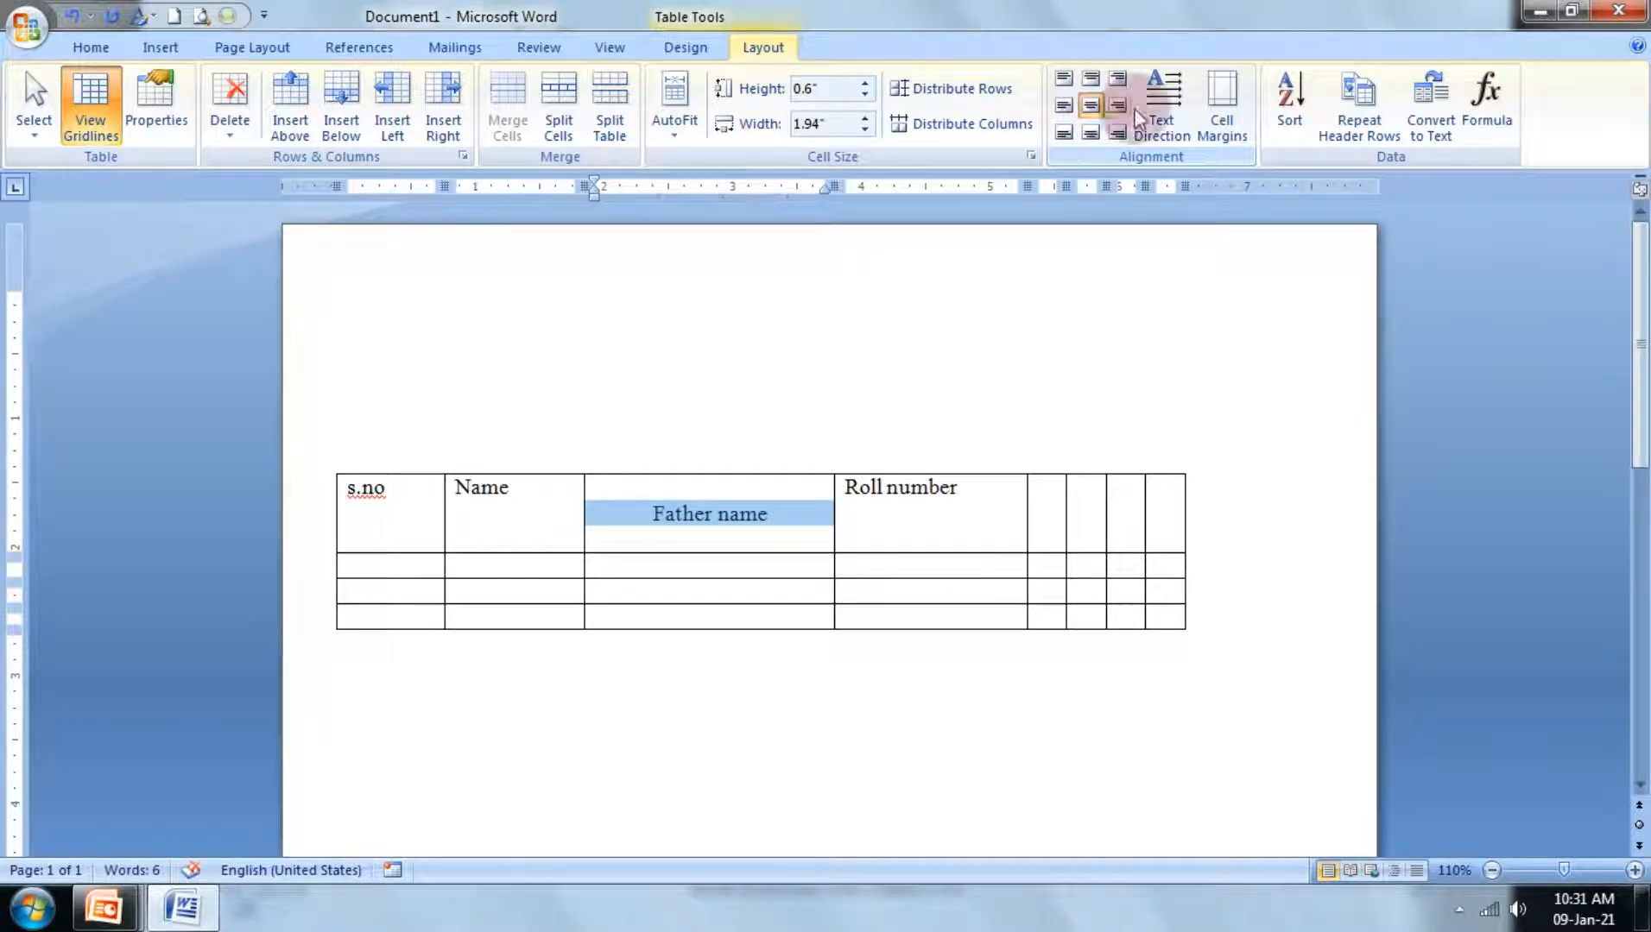
# Step: Cycle the text direction of the Father name cell through both vertical orientations and back to horizontal
pyautogui.click(1176, 110)
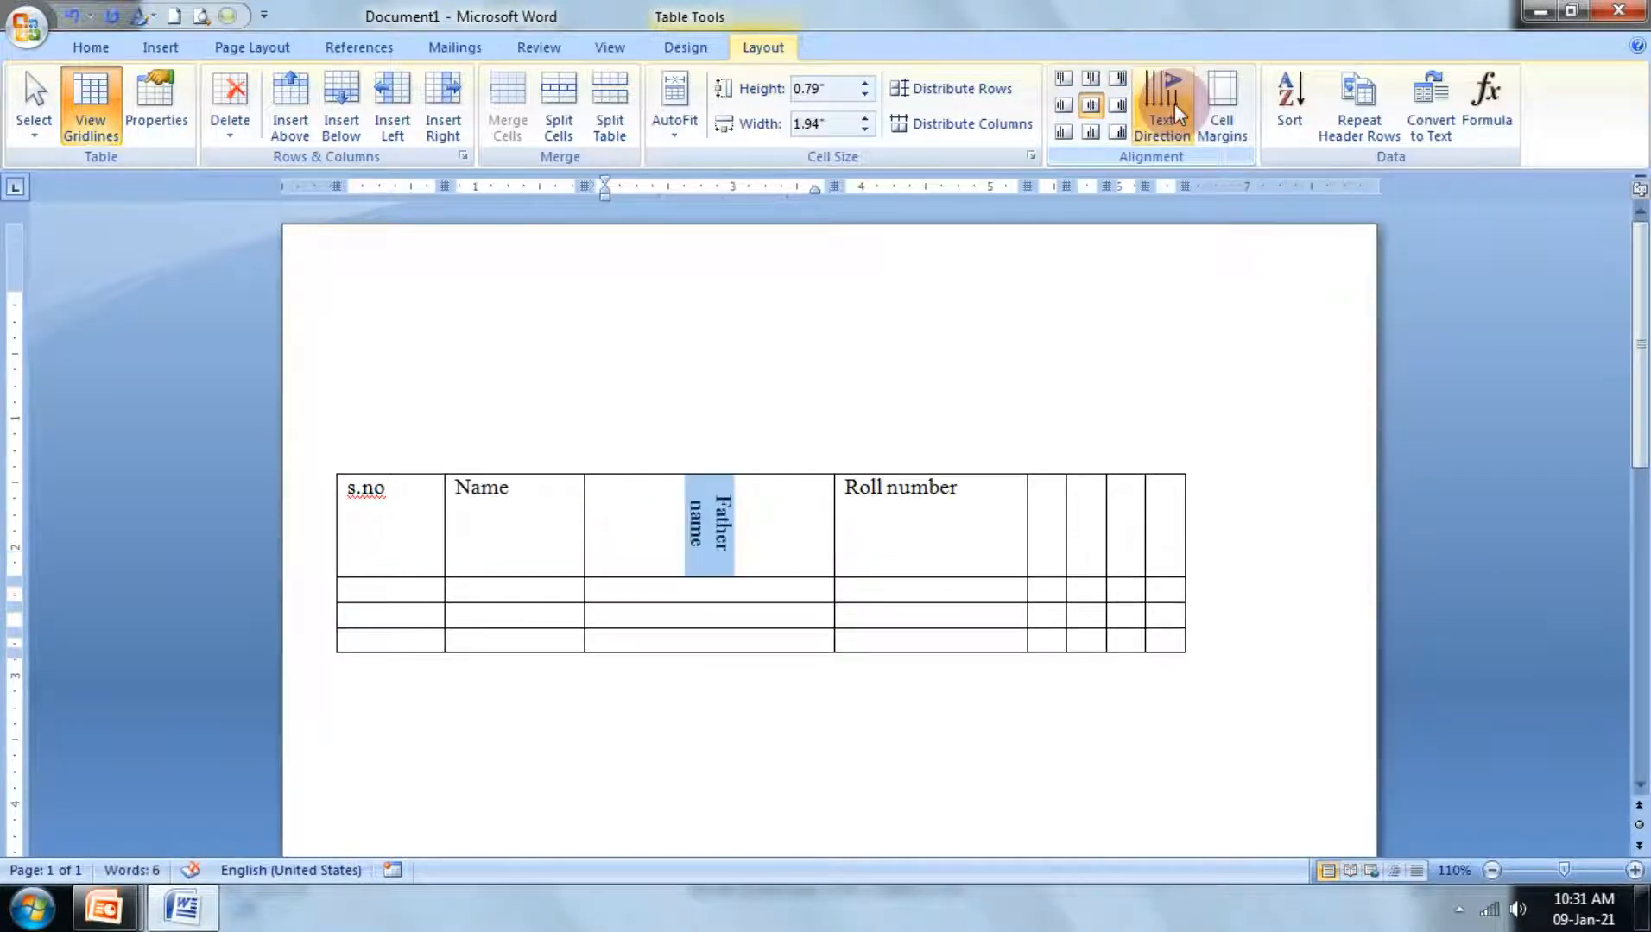
pyautogui.click(1176, 110)
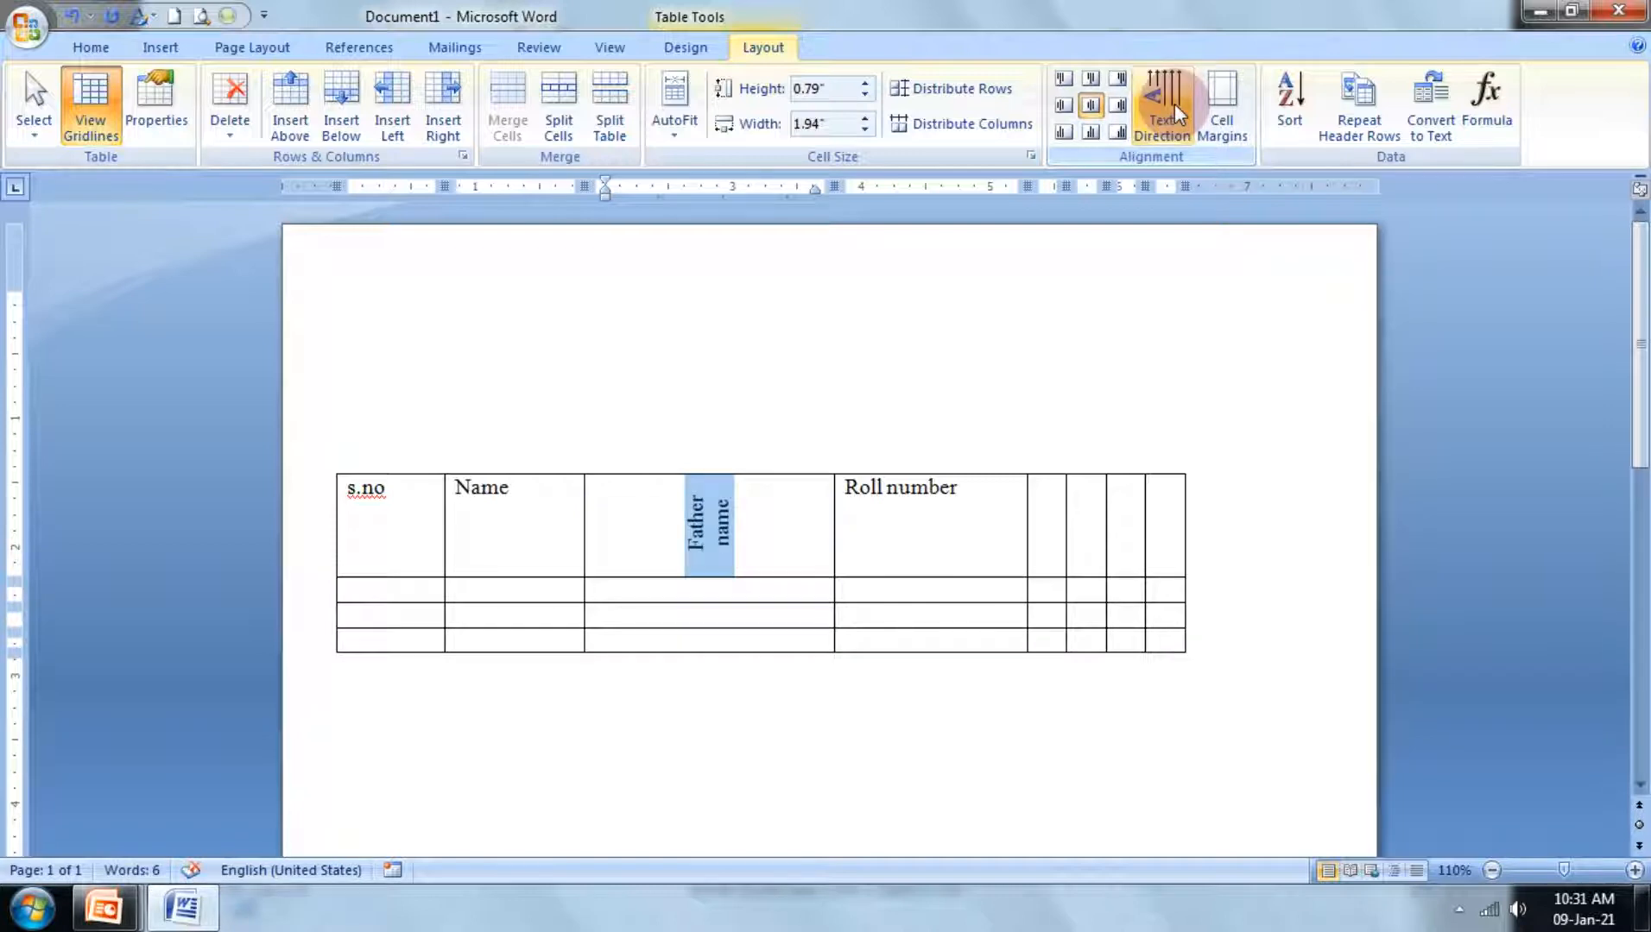
pyautogui.click(1175, 111)
pyautogui.click(1176, 110)
pyautogui.click(1176, 110)
pyautogui.click(1176, 113)
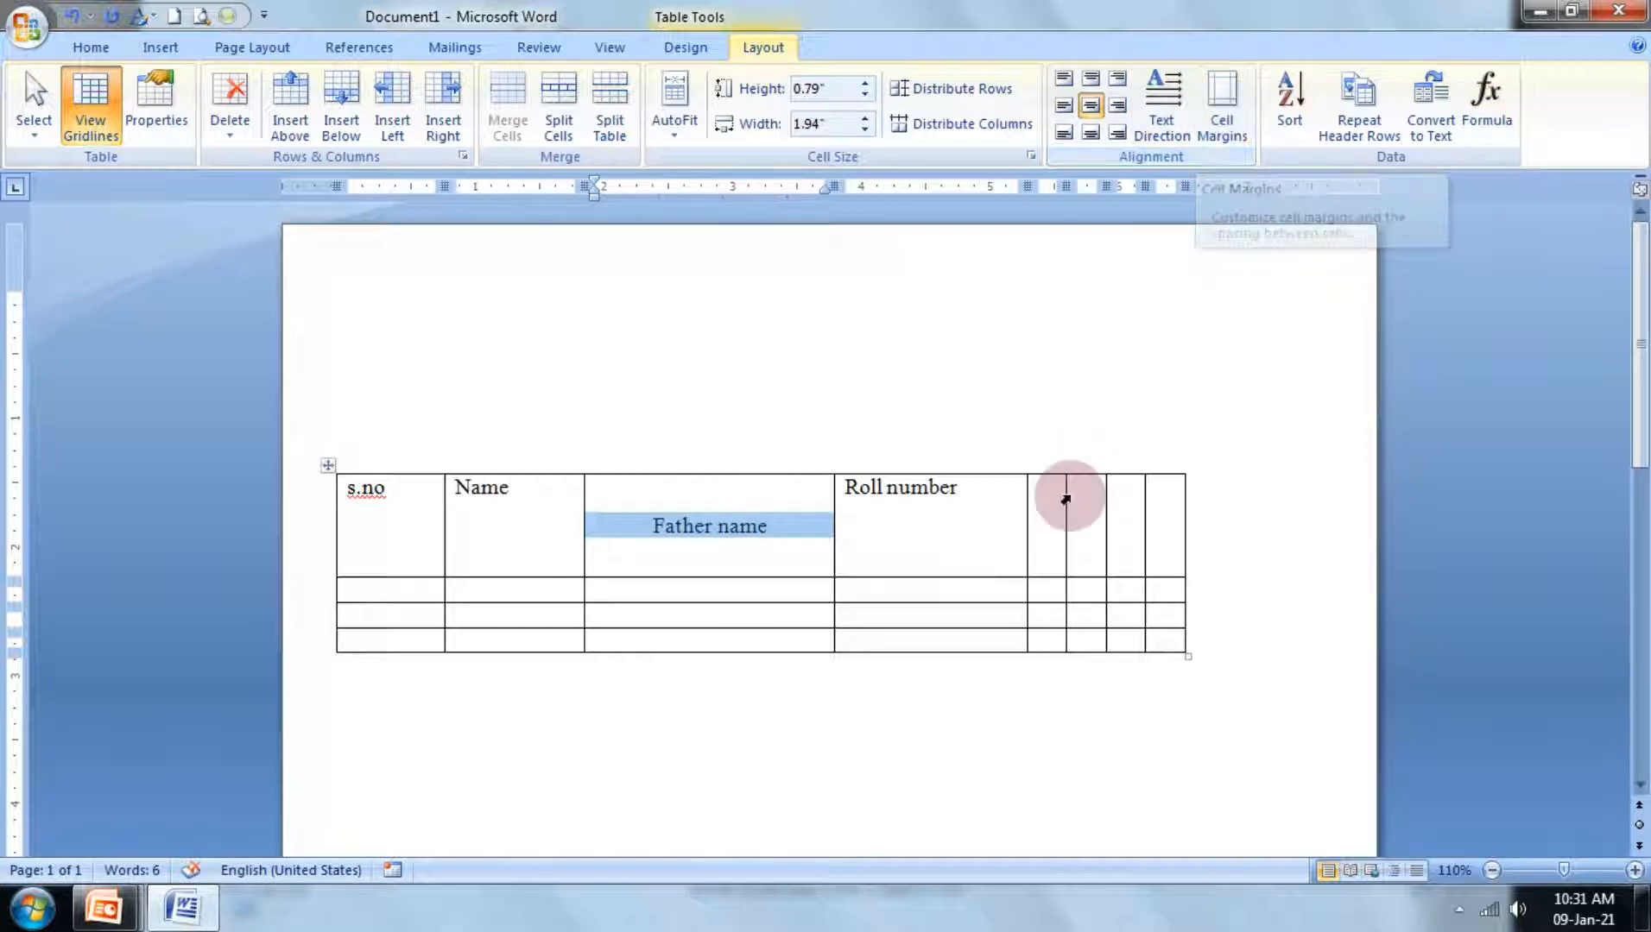
# Step: From the Roll number cell, allow spacing between the table's cells and set it to 0.05"
pyautogui.click(960, 528)
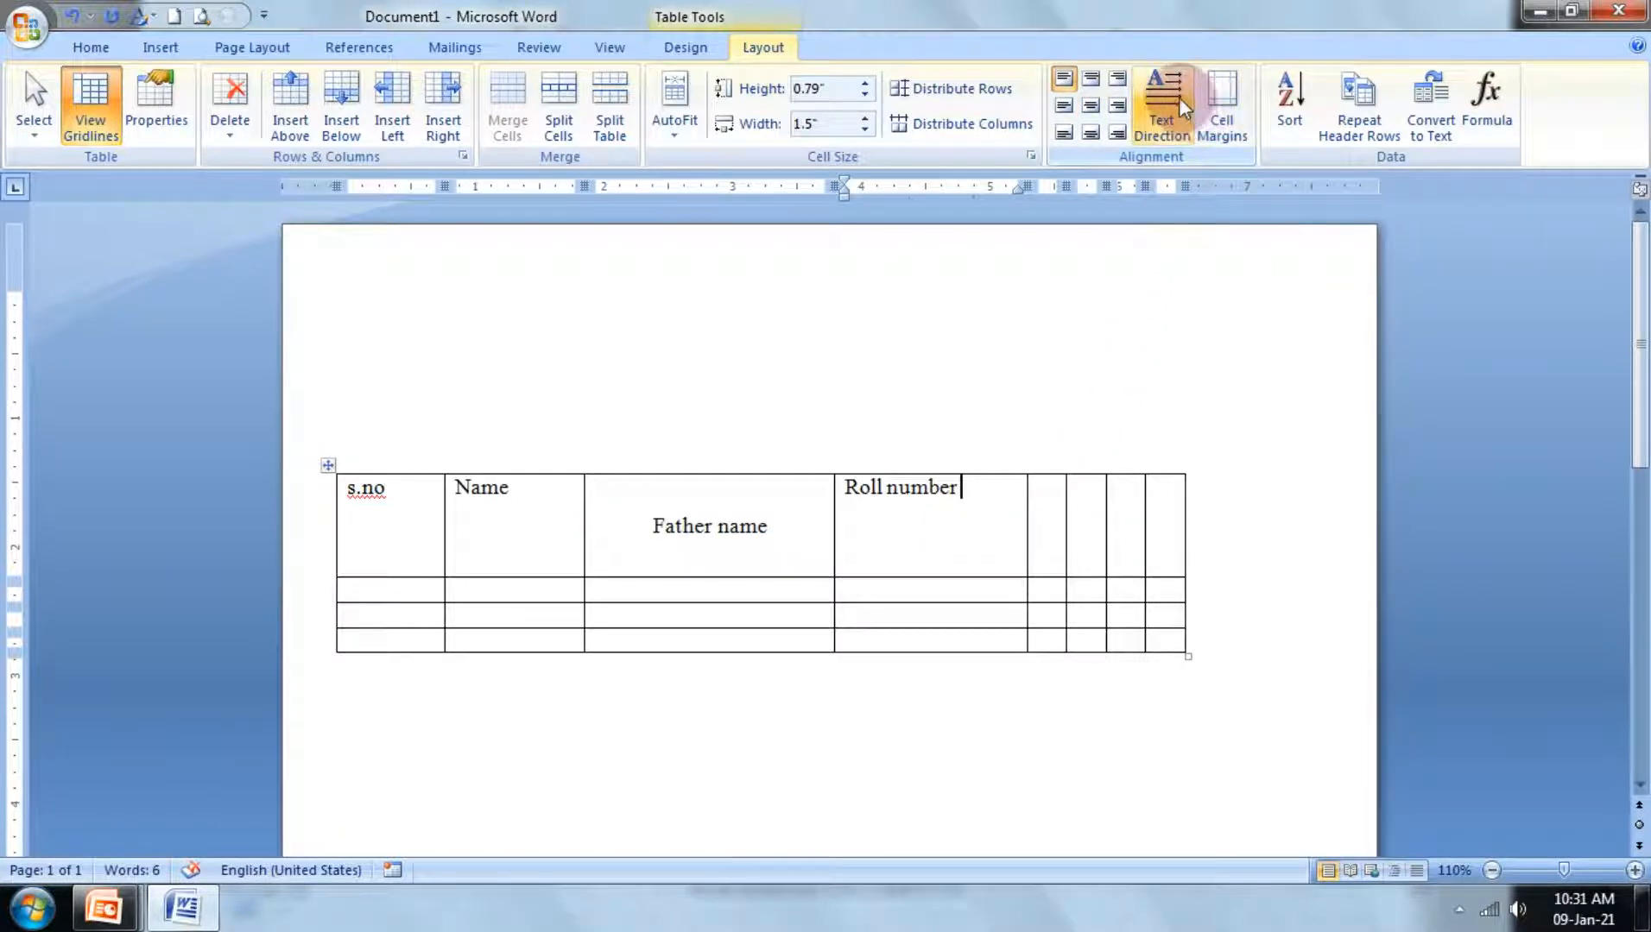
pyautogui.click(1220, 112)
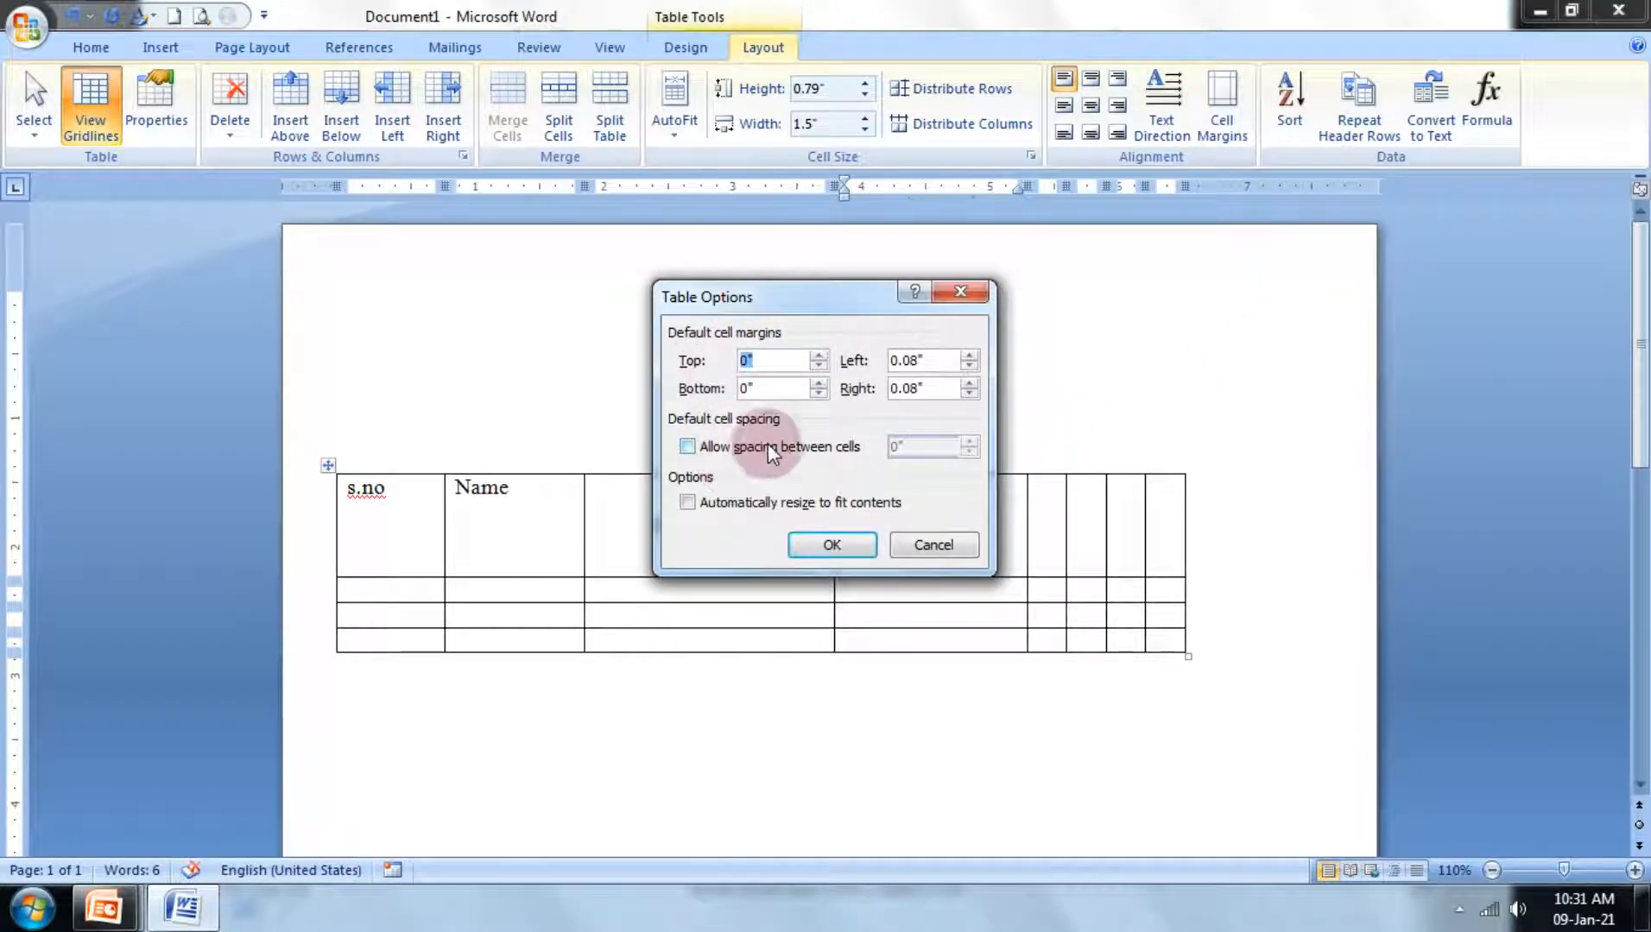
pyautogui.click(819, 449)
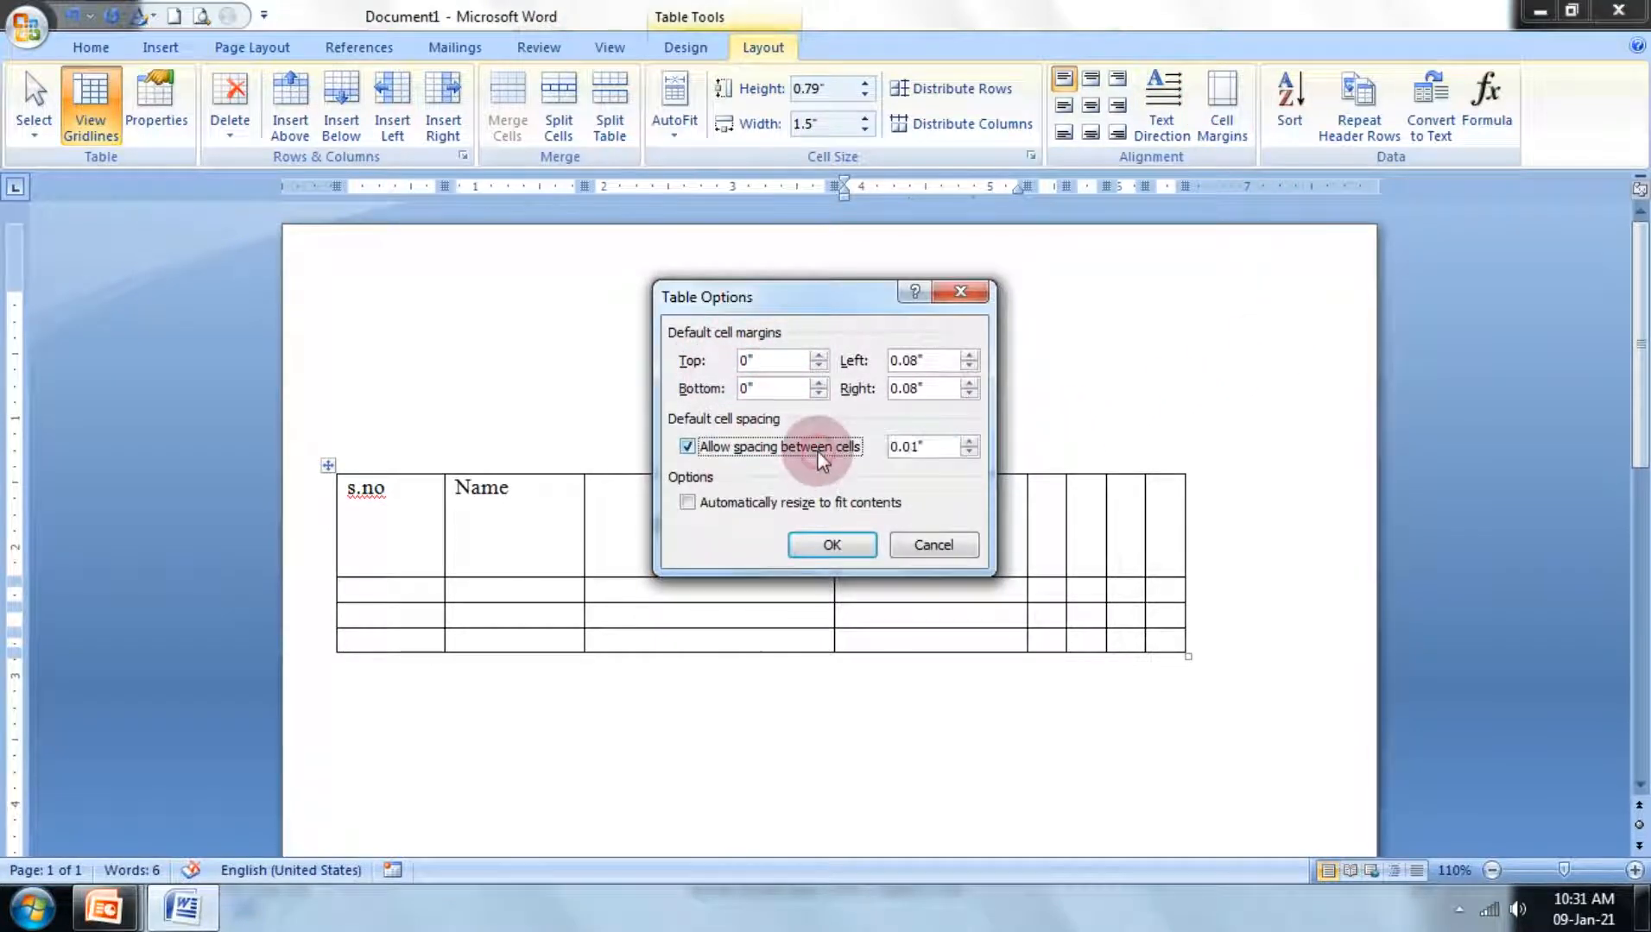
pyautogui.click(970, 441)
pyautogui.click(970, 442)
pyautogui.click(969, 441)
pyautogui.click(969, 441)
pyautogui.click(970, 441)
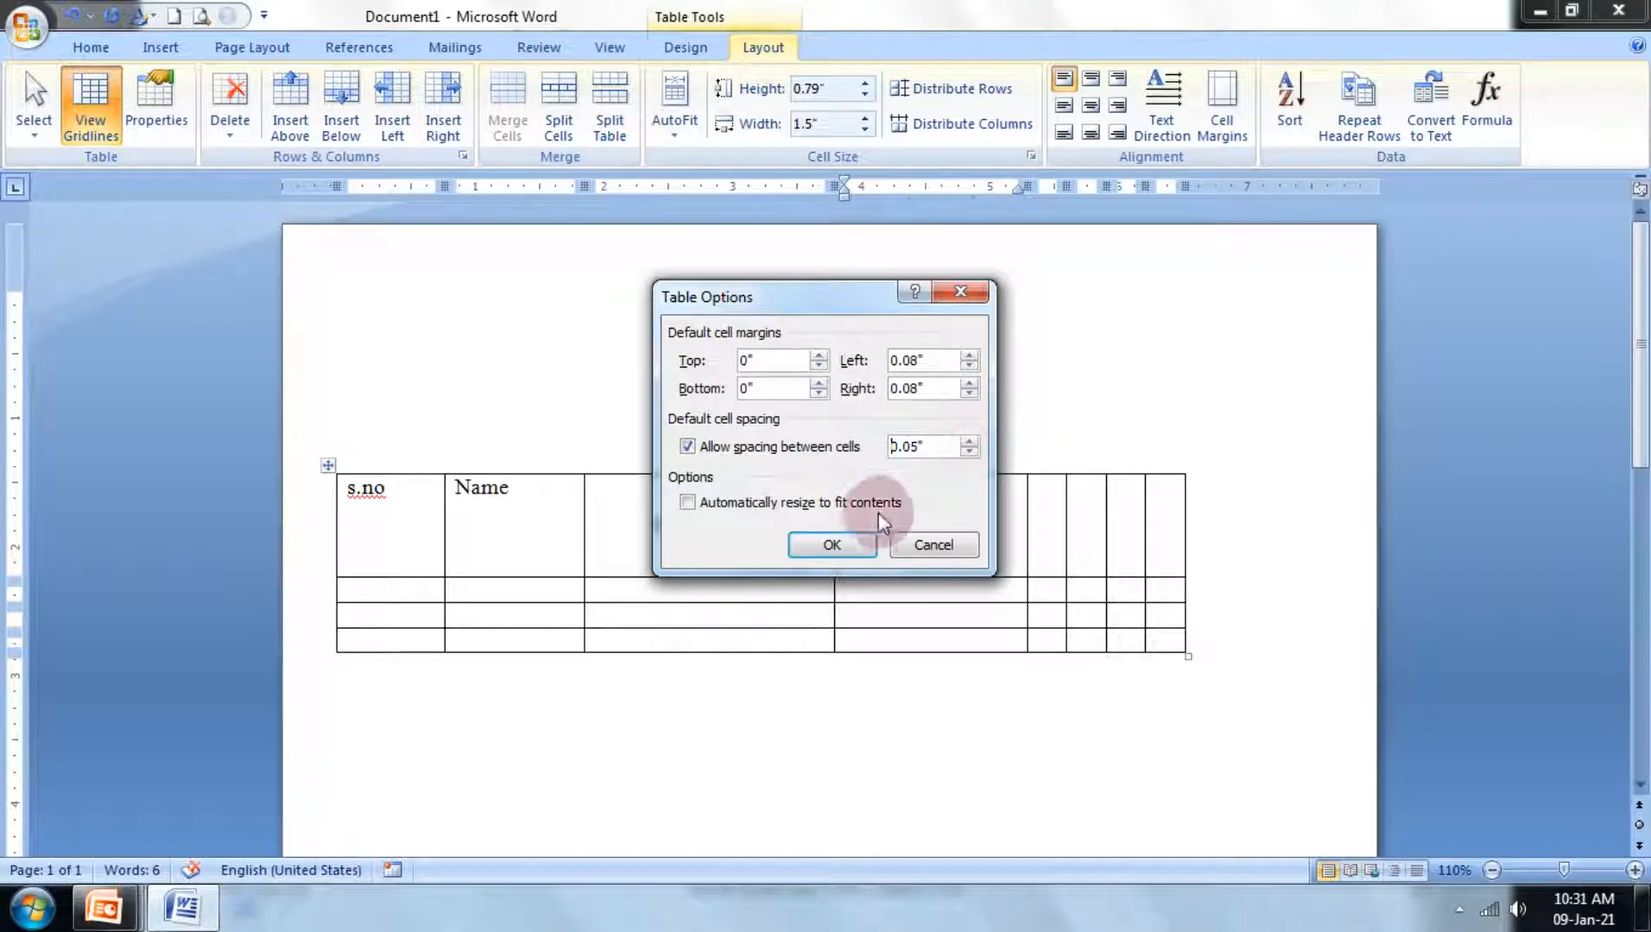
pyautogui.click(830, 544)
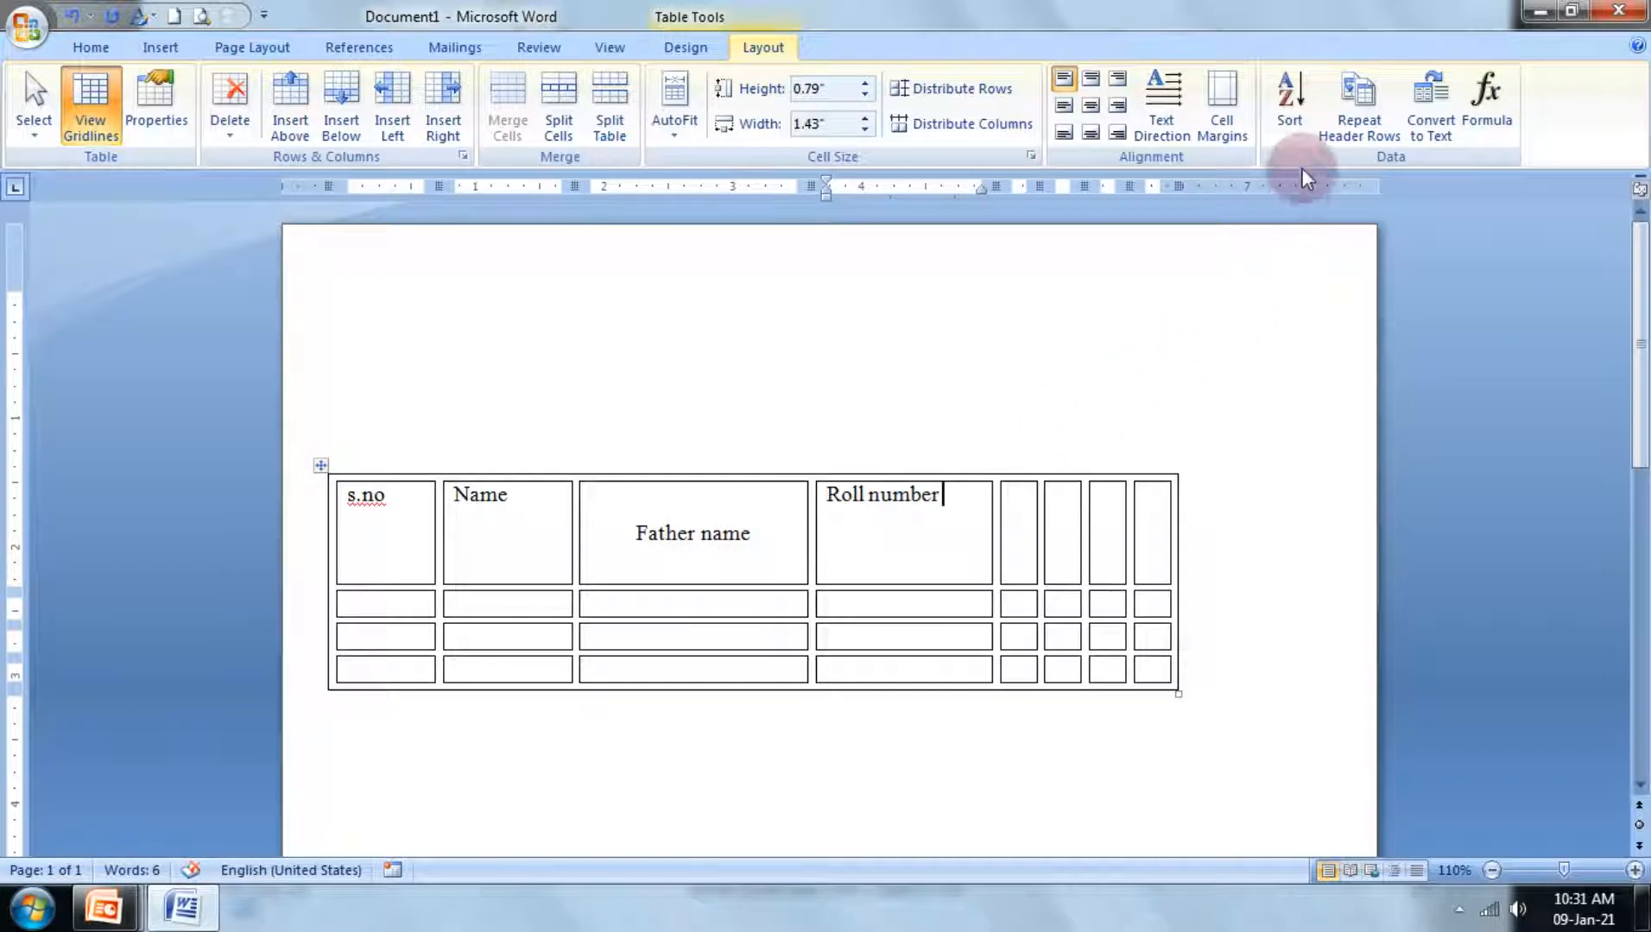
# Step: Widen the default spacing between the table's cells in two stages, ending at 0.11"
pyautogui.click(1222, 103)
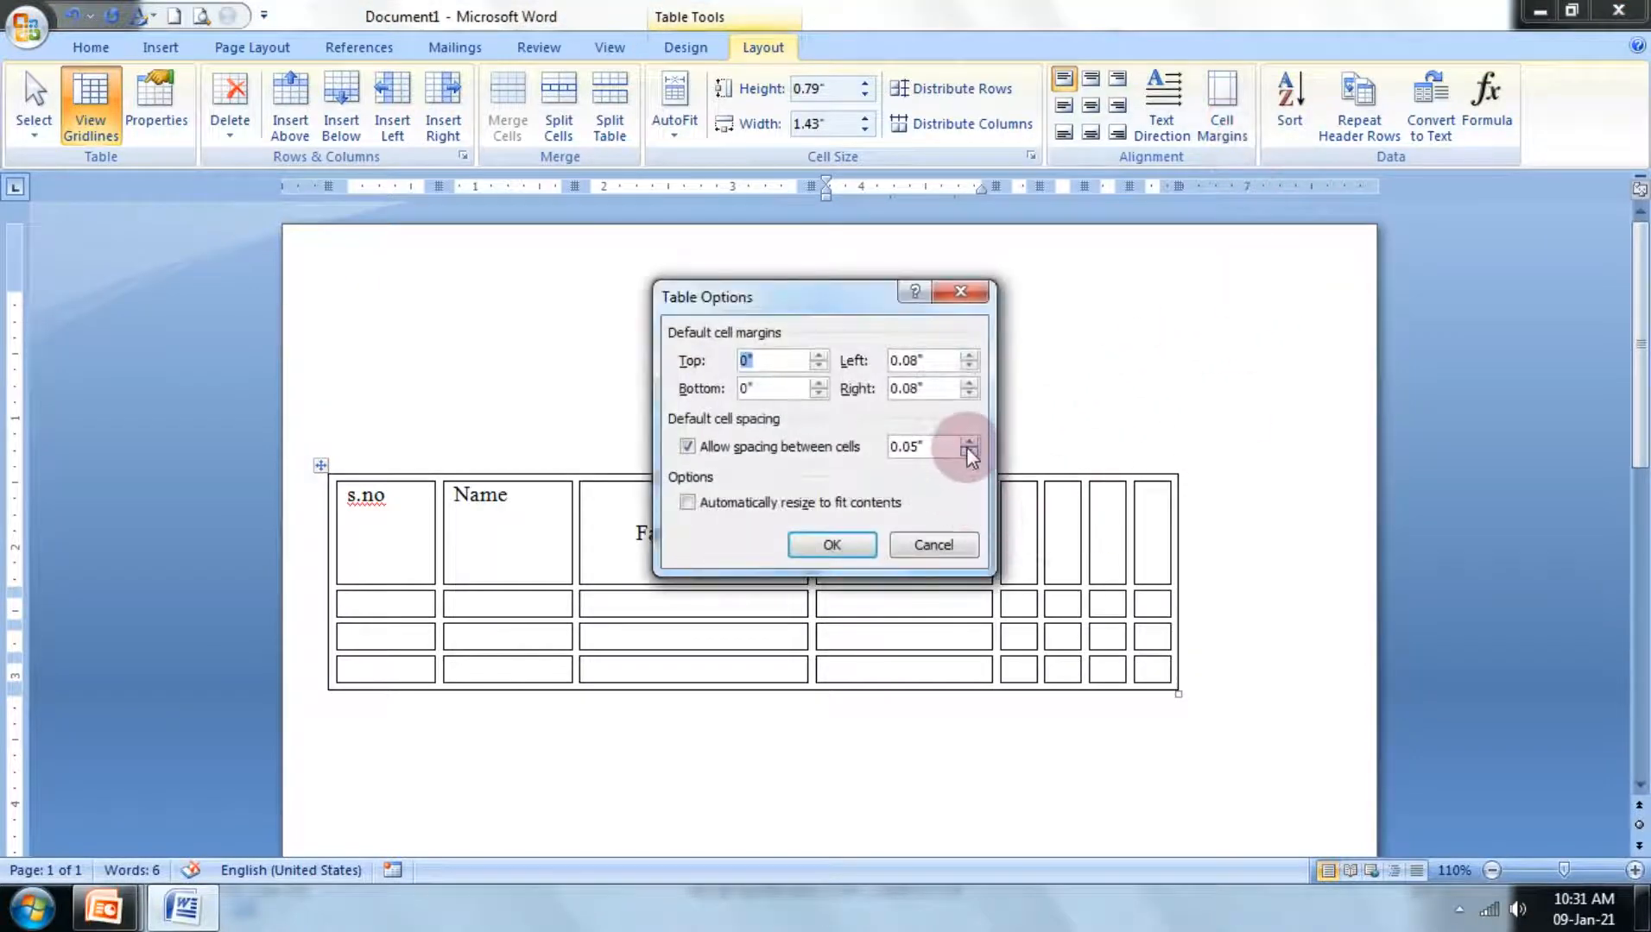
pyautogui.click(969, 452)
pyautogui.click(969, 451)
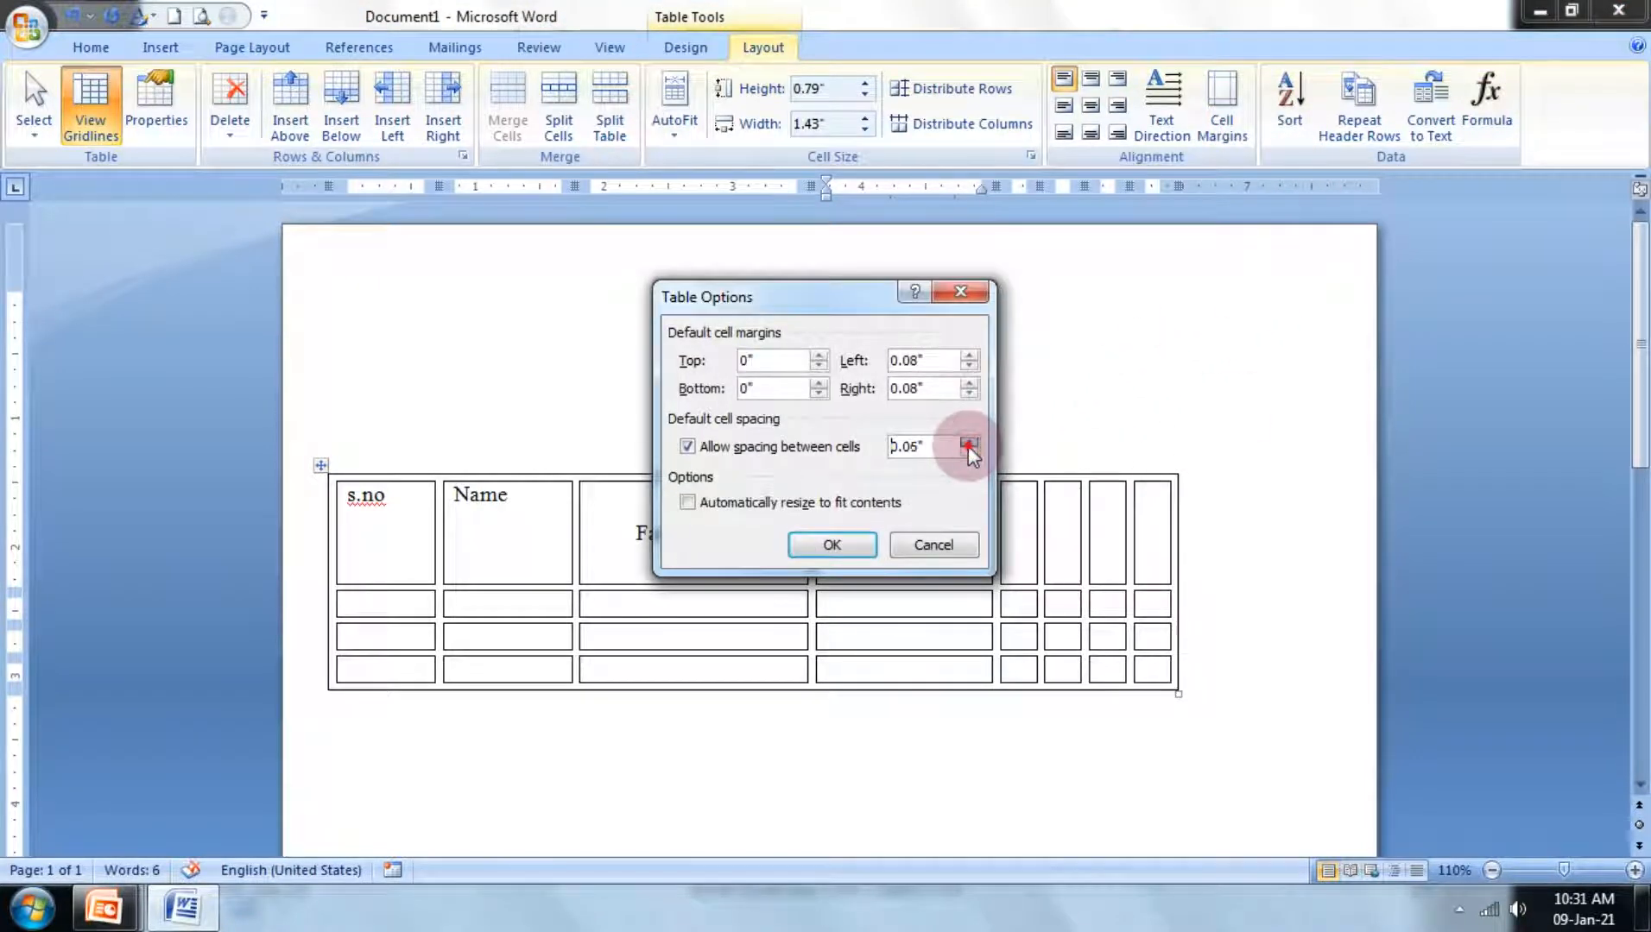
pyautogui.click(831, 545)
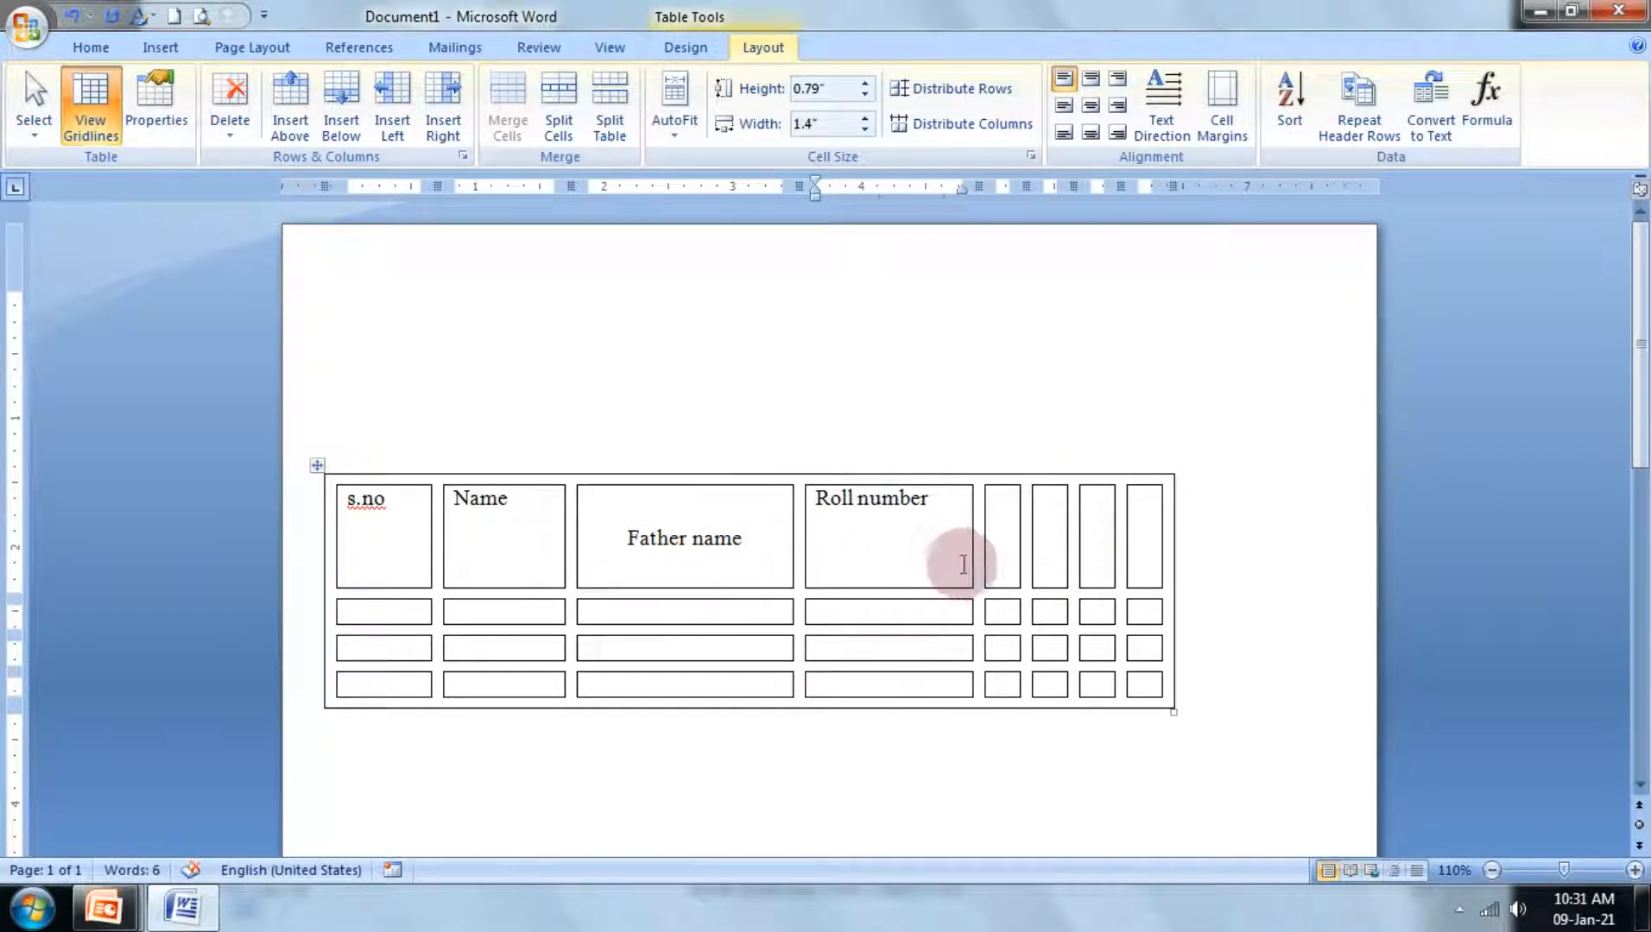
pyautogui.click(1220, 128)
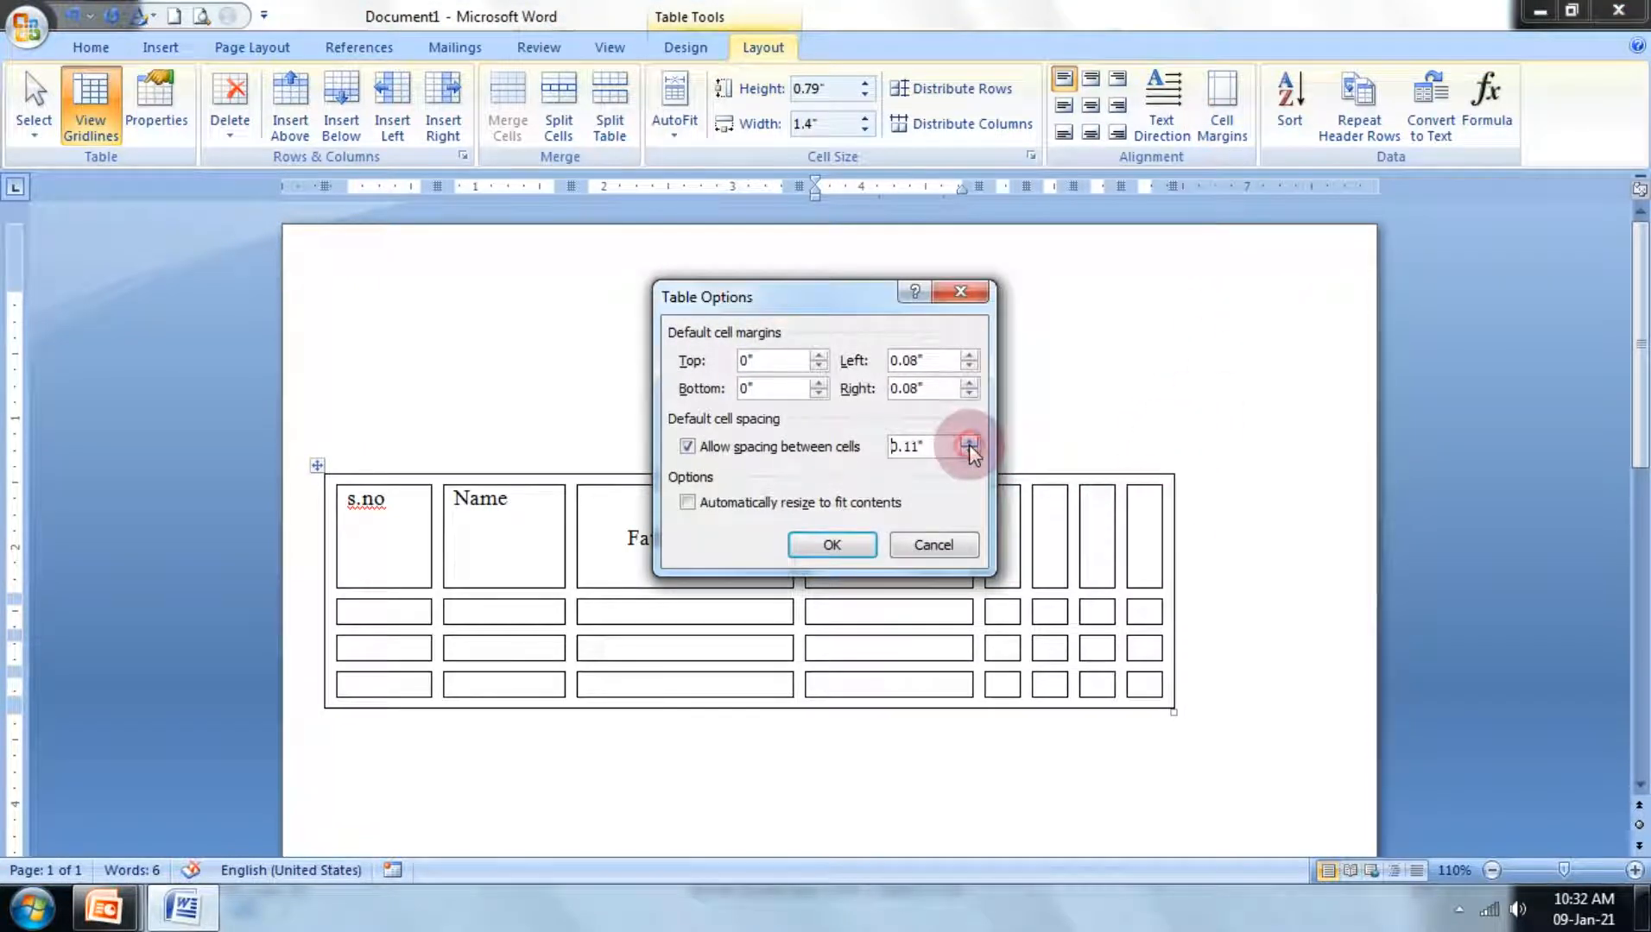
pyautogui.click(831, 544)
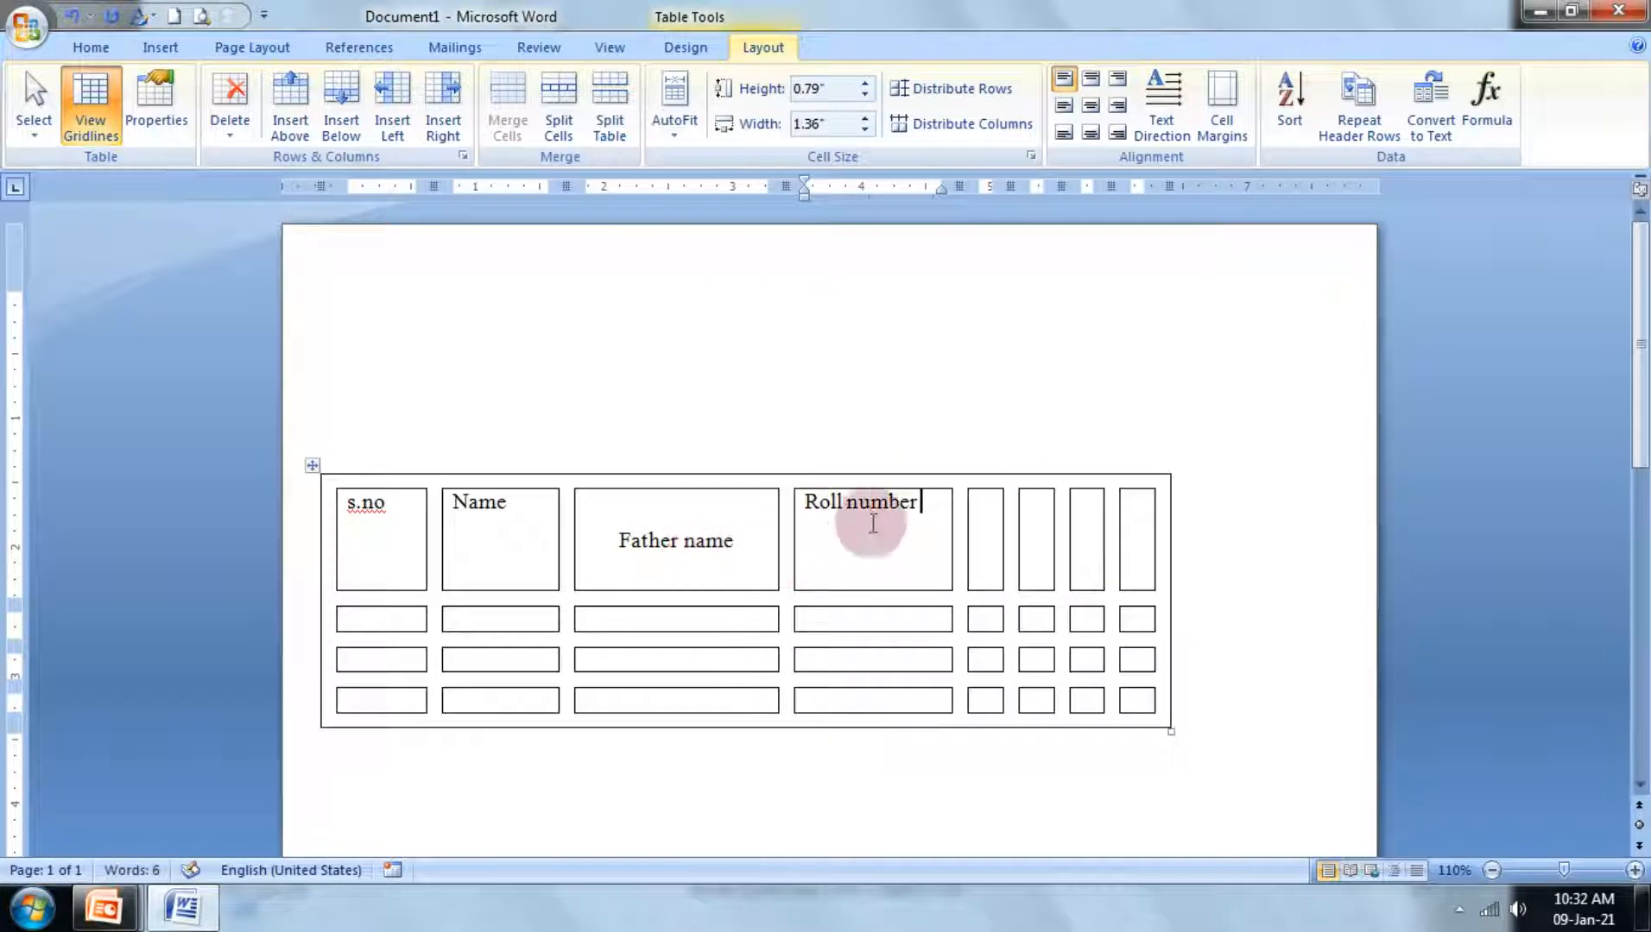
# Step: Try bottom center alignment on the Roll number cell and finish with it centered both ways
pyautogui.click(1091, 107)
pyautogui.click(1092, 129)
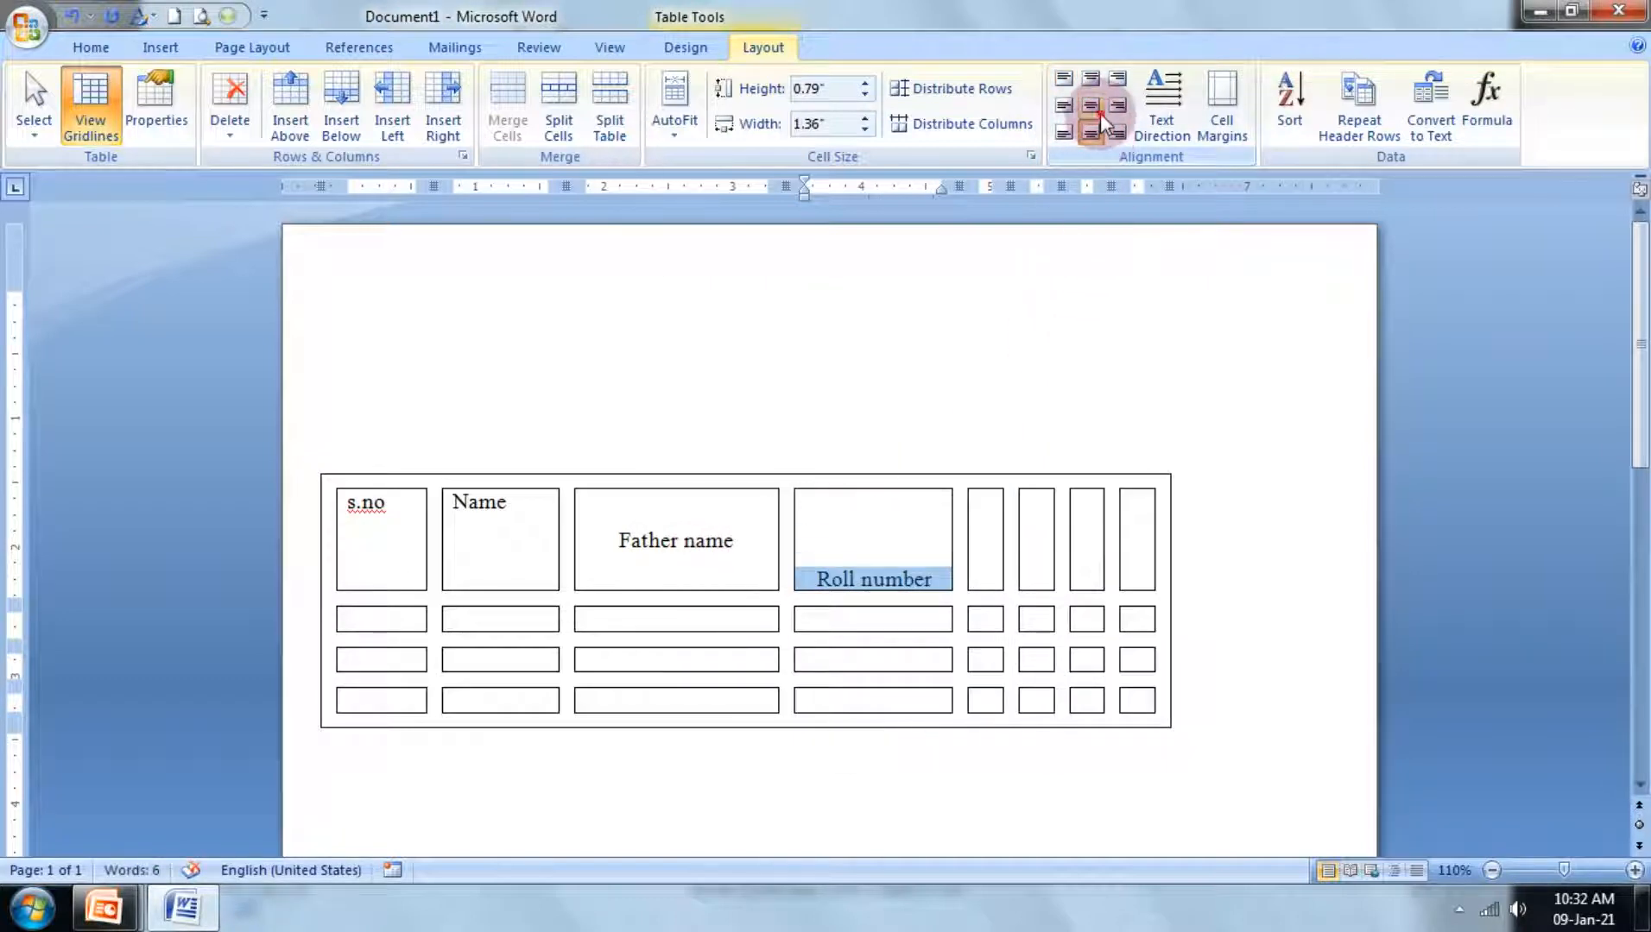
pyautogui.click(1099, 110)
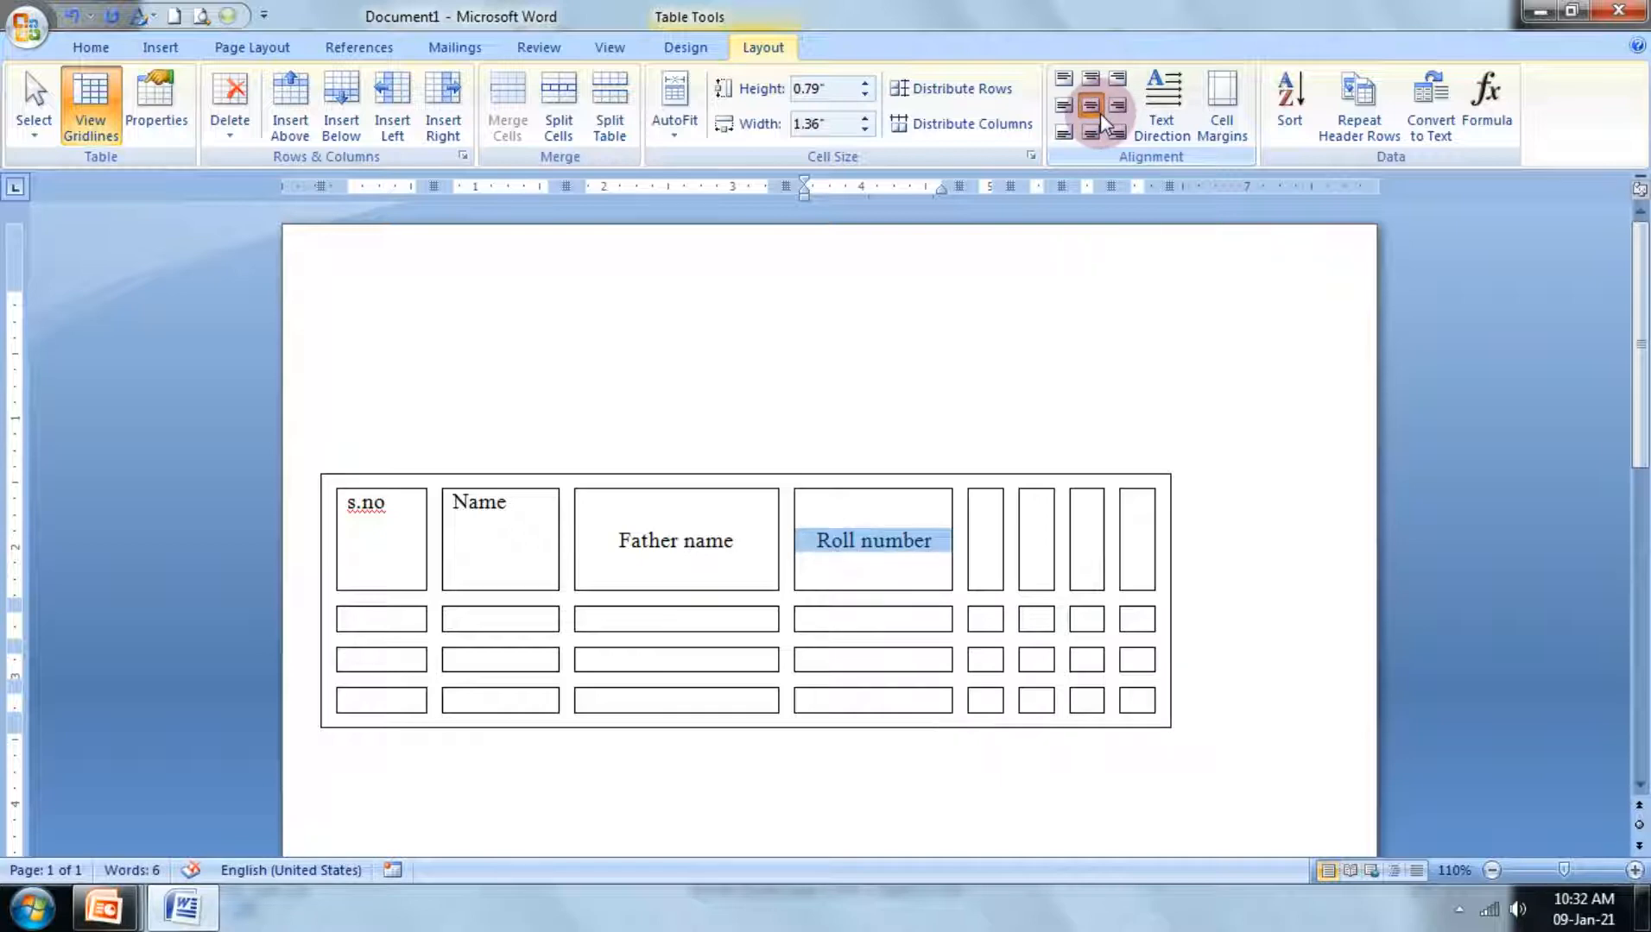
# Step: Increase the default spacing between the table's cells to 0.16"
pyautogui.click(1217, 96)
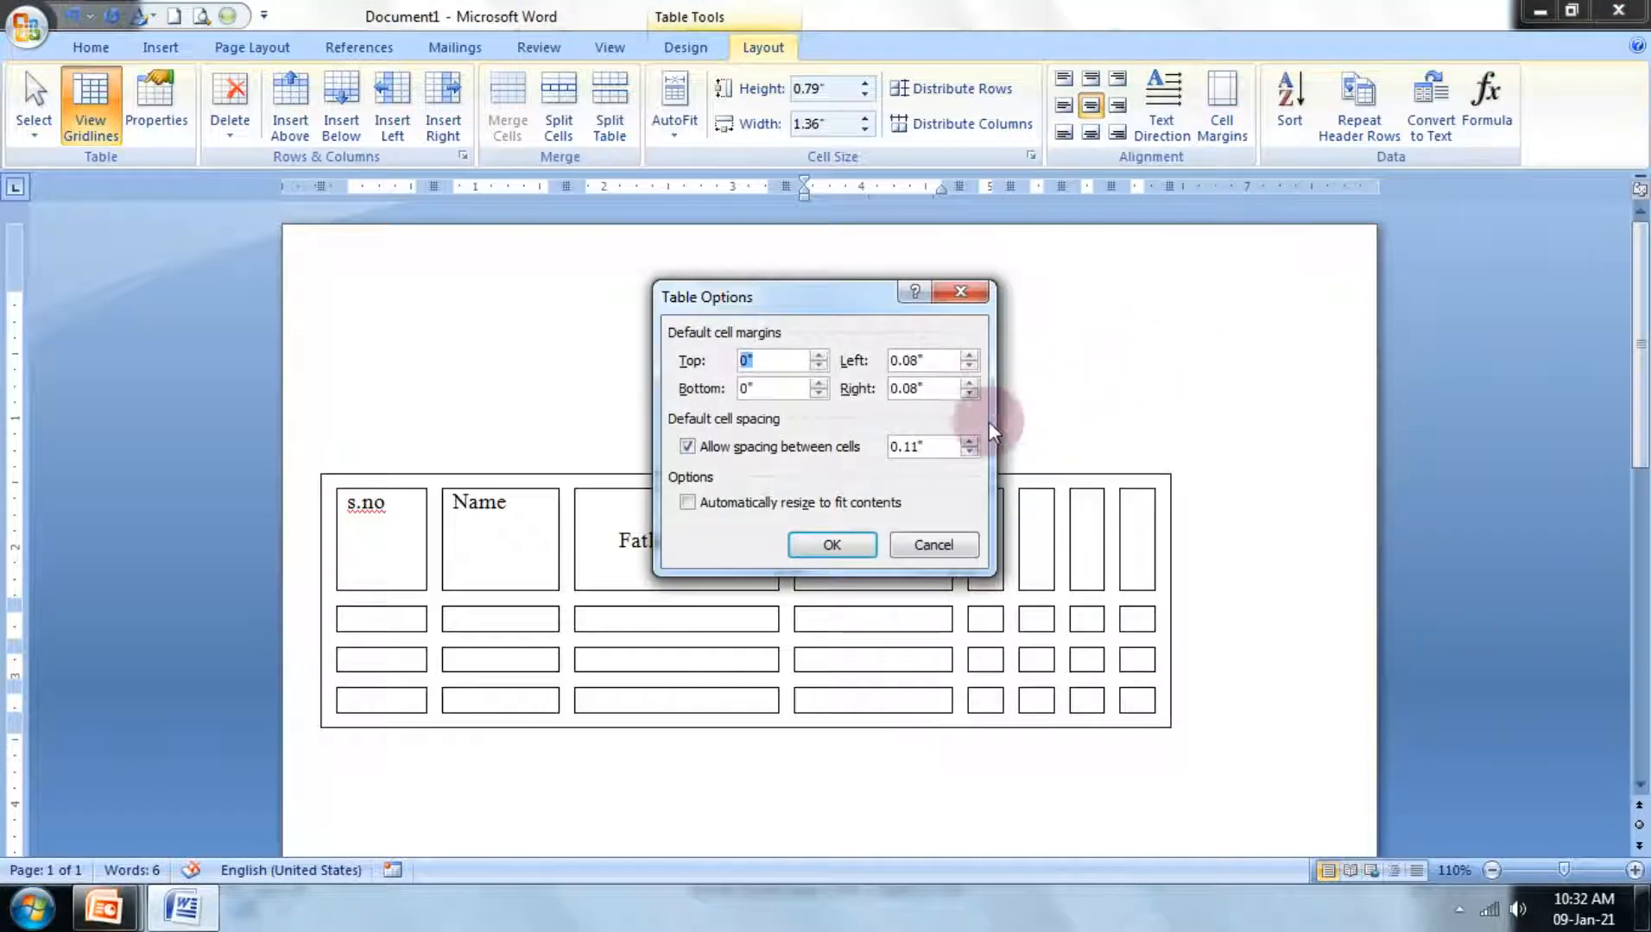
pyautogui.click(969, 441)
pyautogui.click(832, 544)
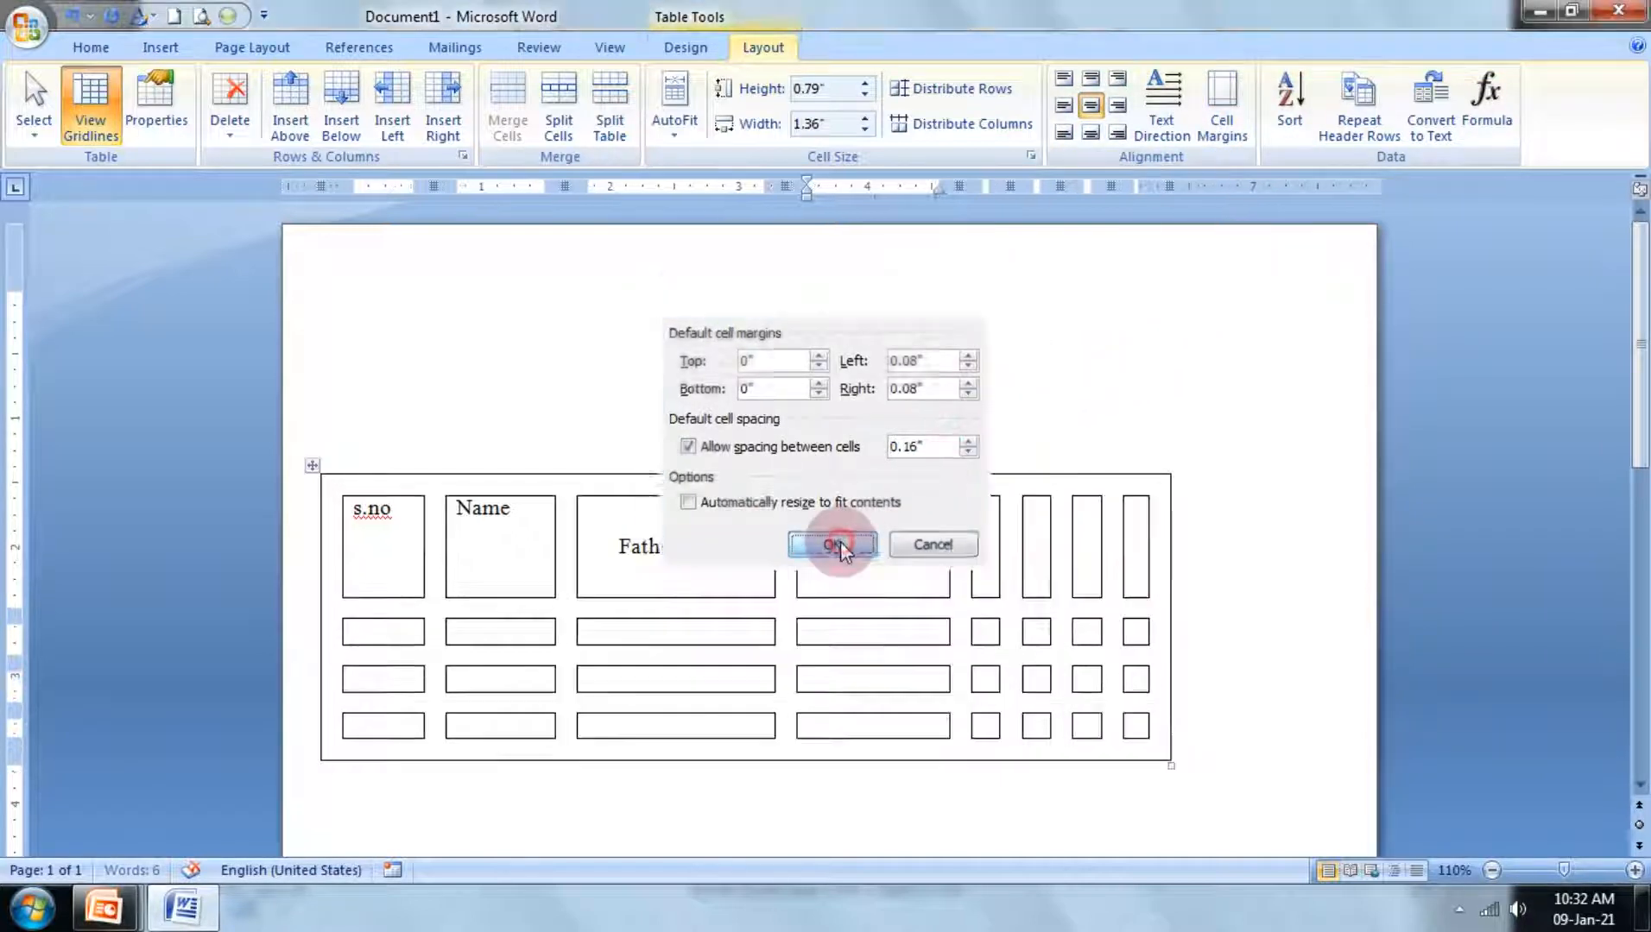
# Step: Reduce the default cell spacing from an empty cell beside the Roll number column until only a hairline gap separates the cells
pyautogui.click(889, 572)
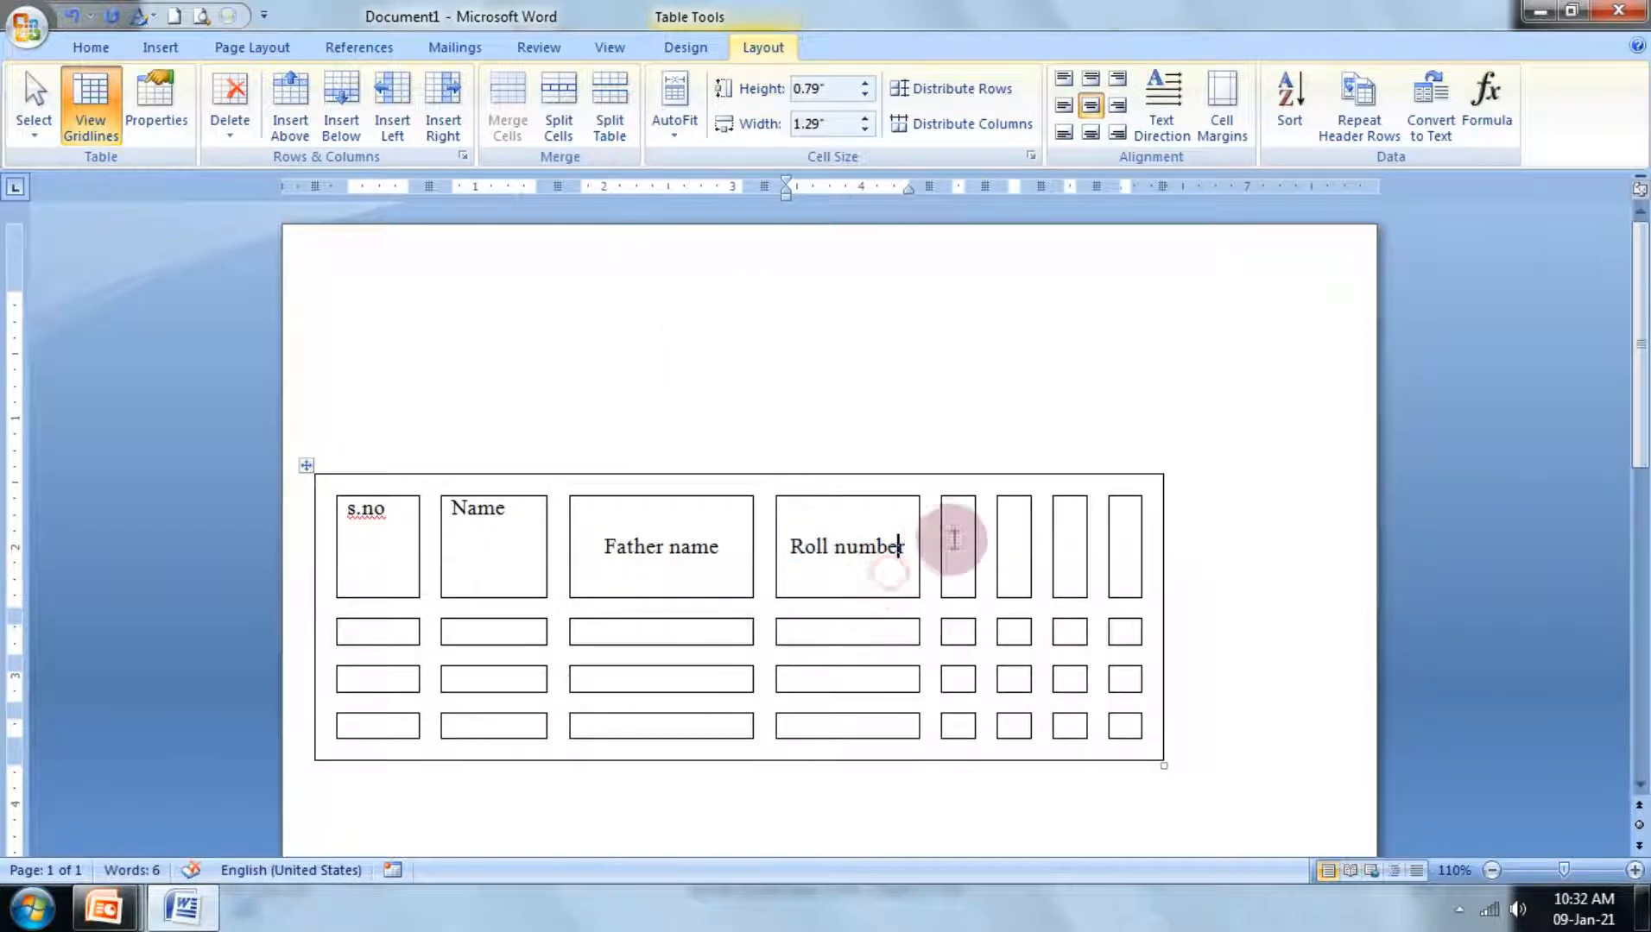
pyautogui.click(948, 539)
pyautogui.click(956, 633)
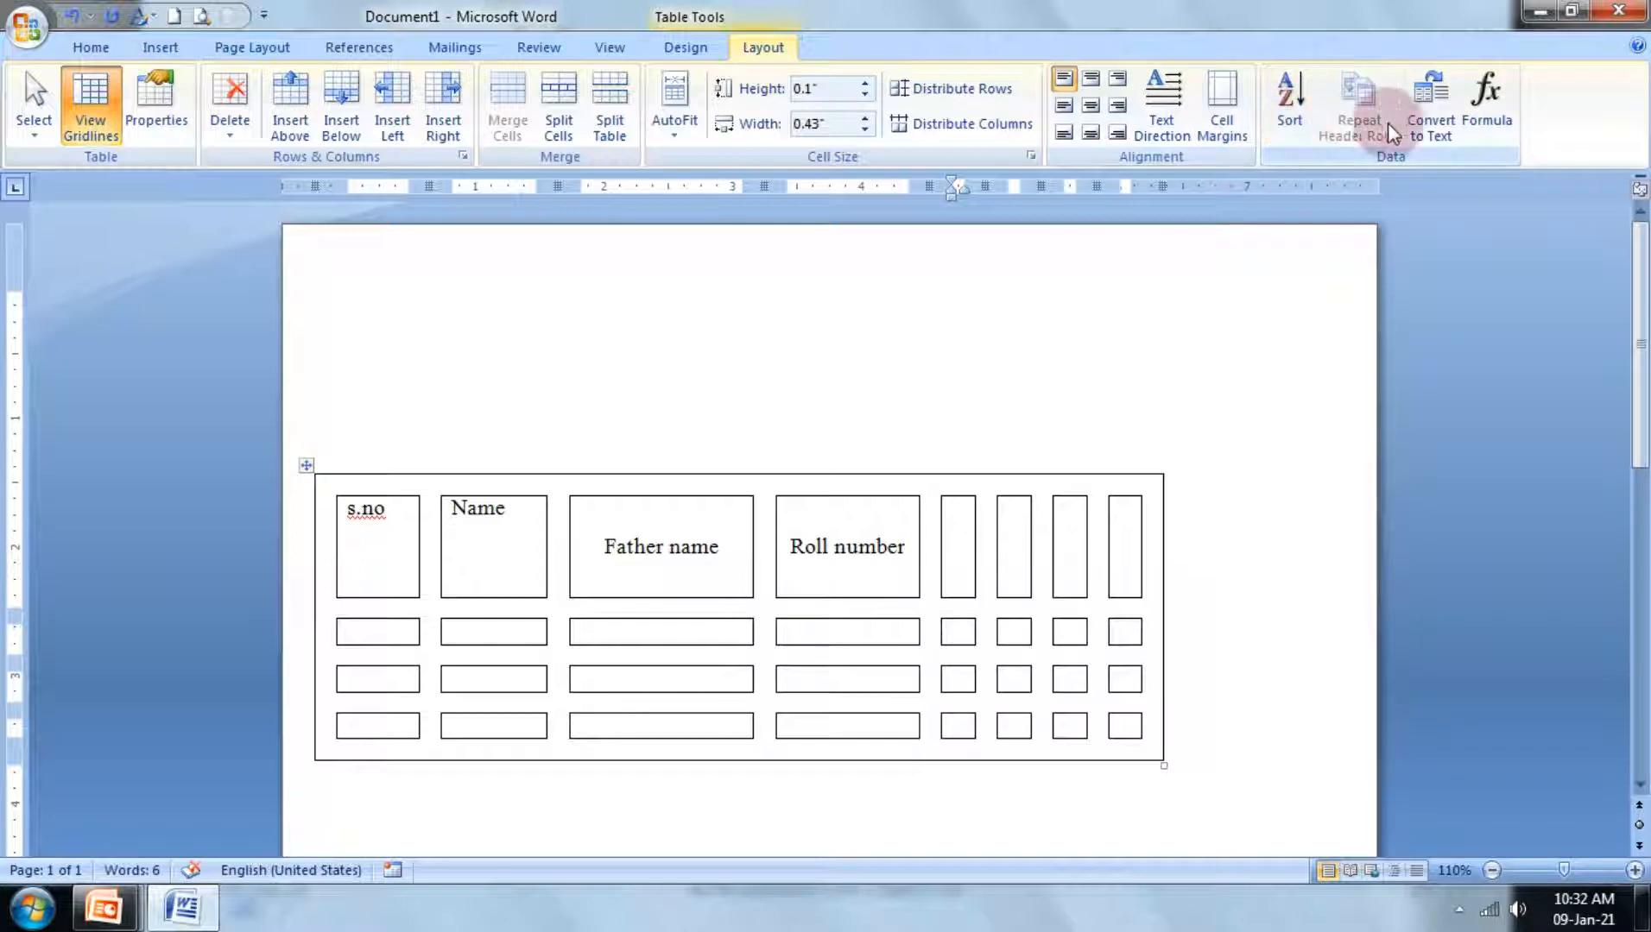
pyautogui.click(1217, 95)
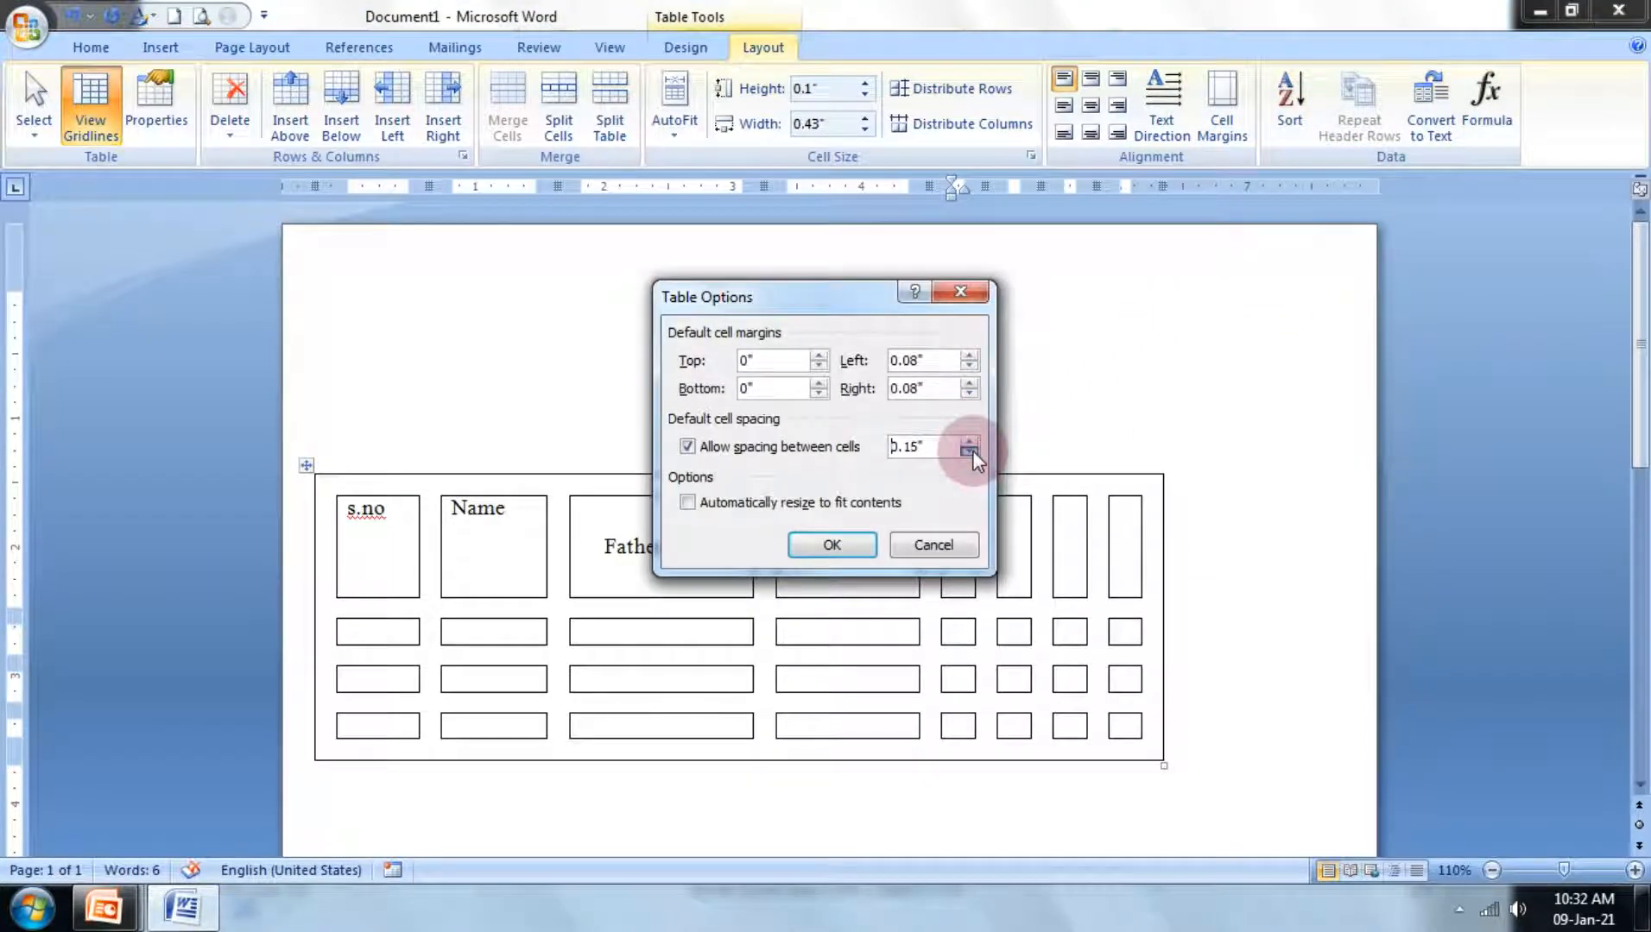
pyautogui.click(832, 544)
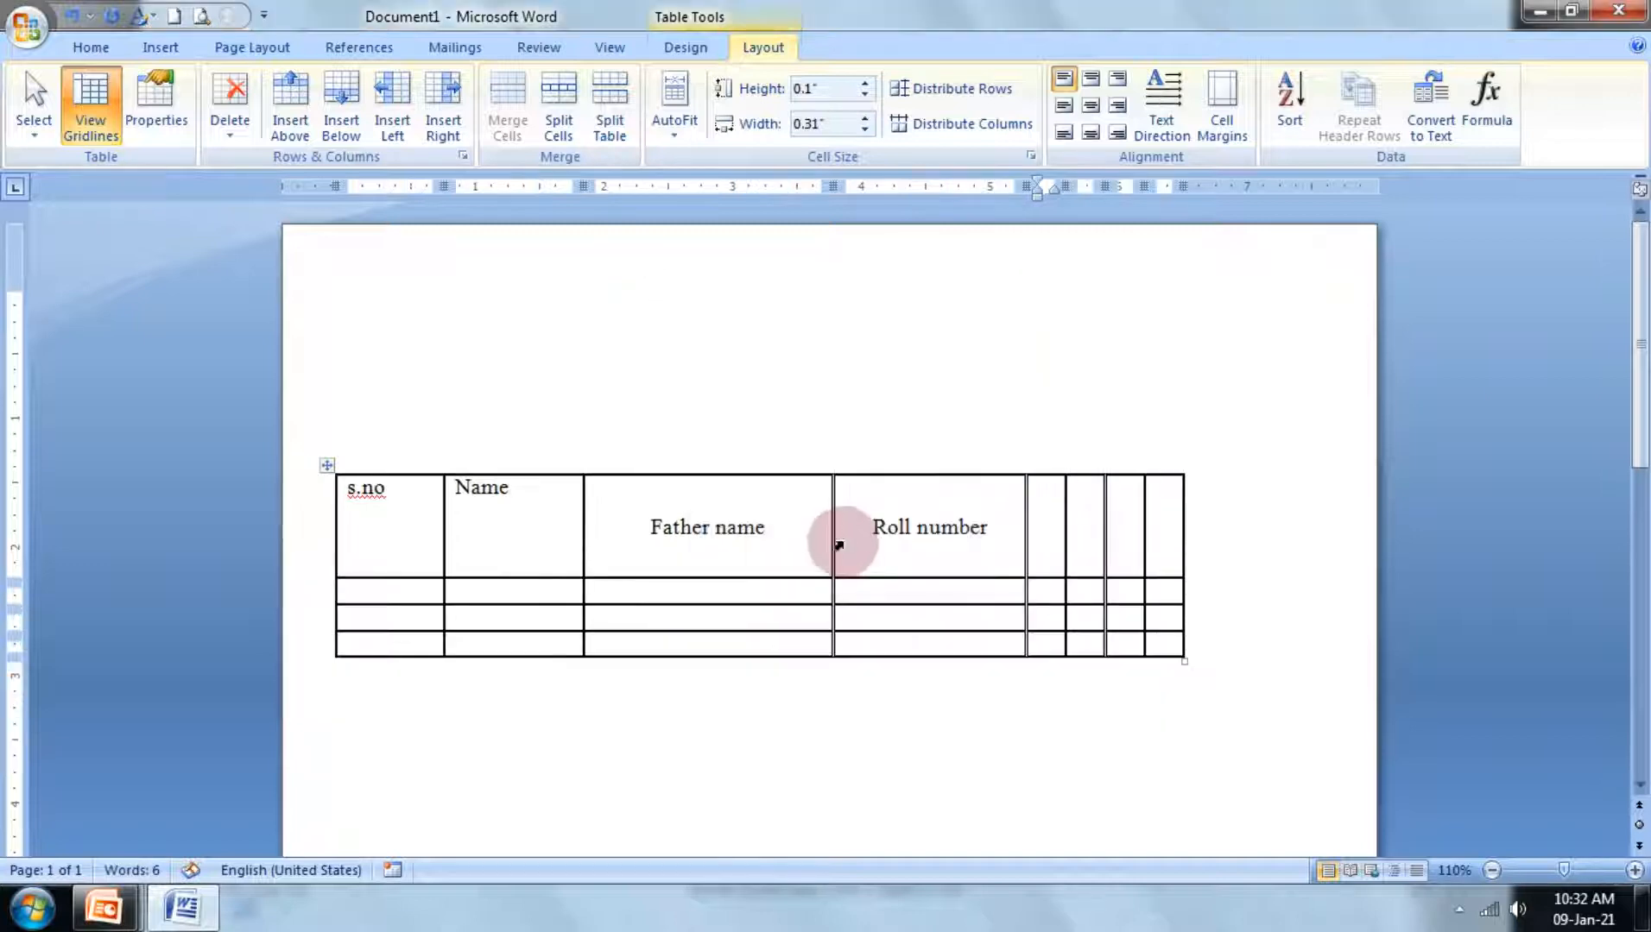
pyautogui.click(755, 559)
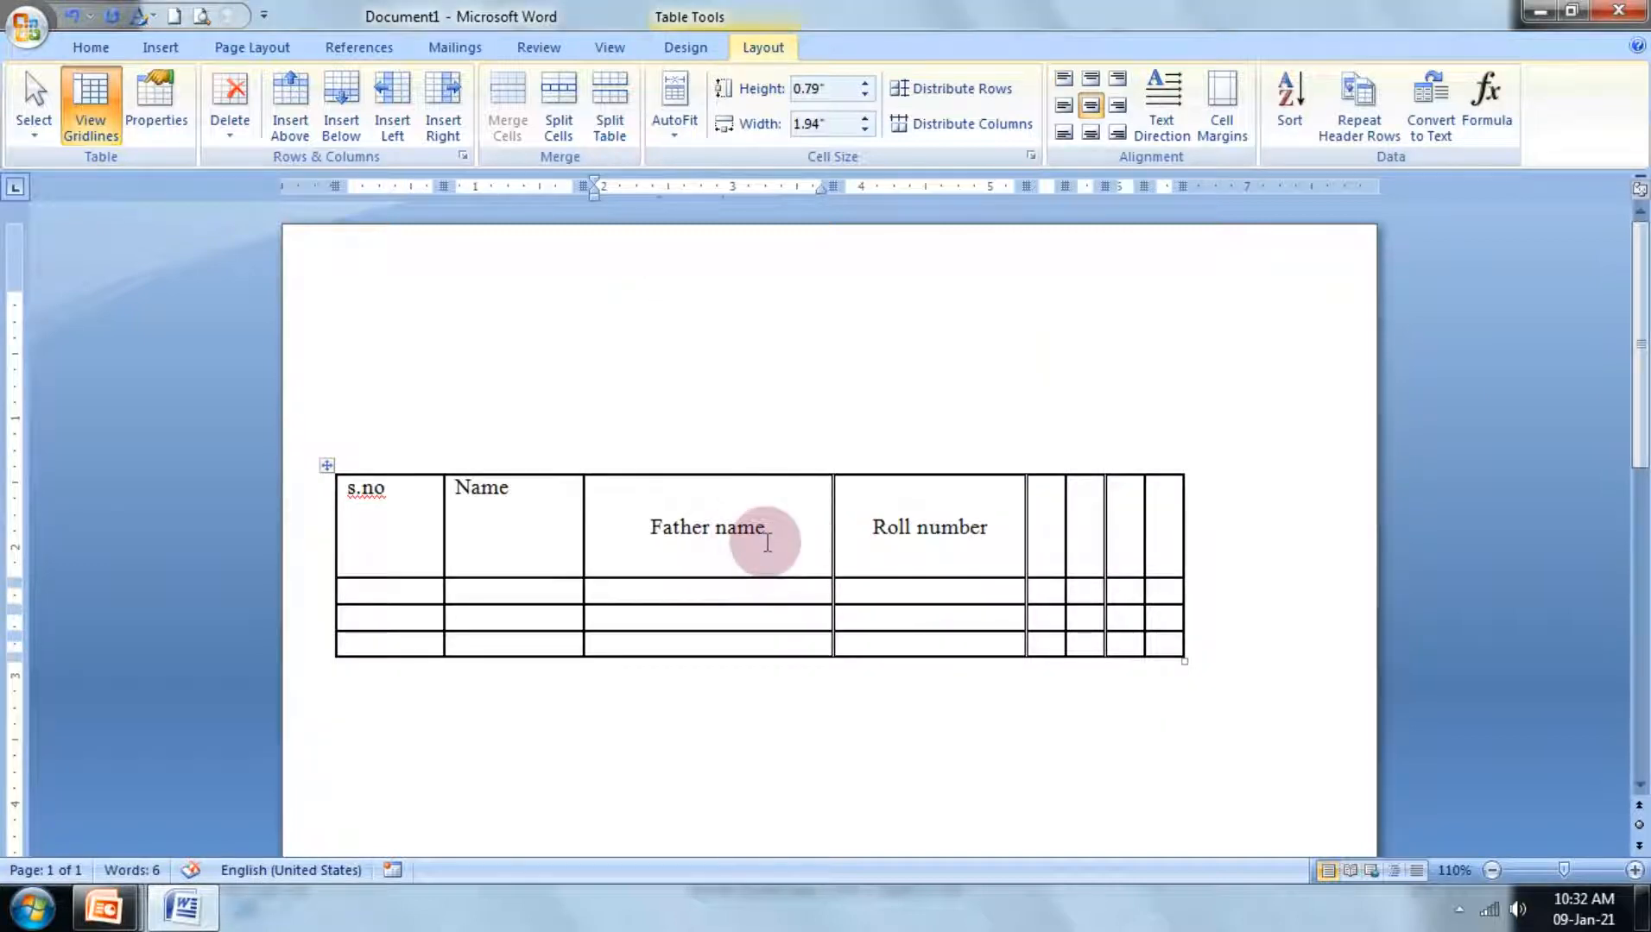
# Step: Fill the first data row with serial number 1, the student's name, the father's name and the roll number
pyautogui.click(390, 591)
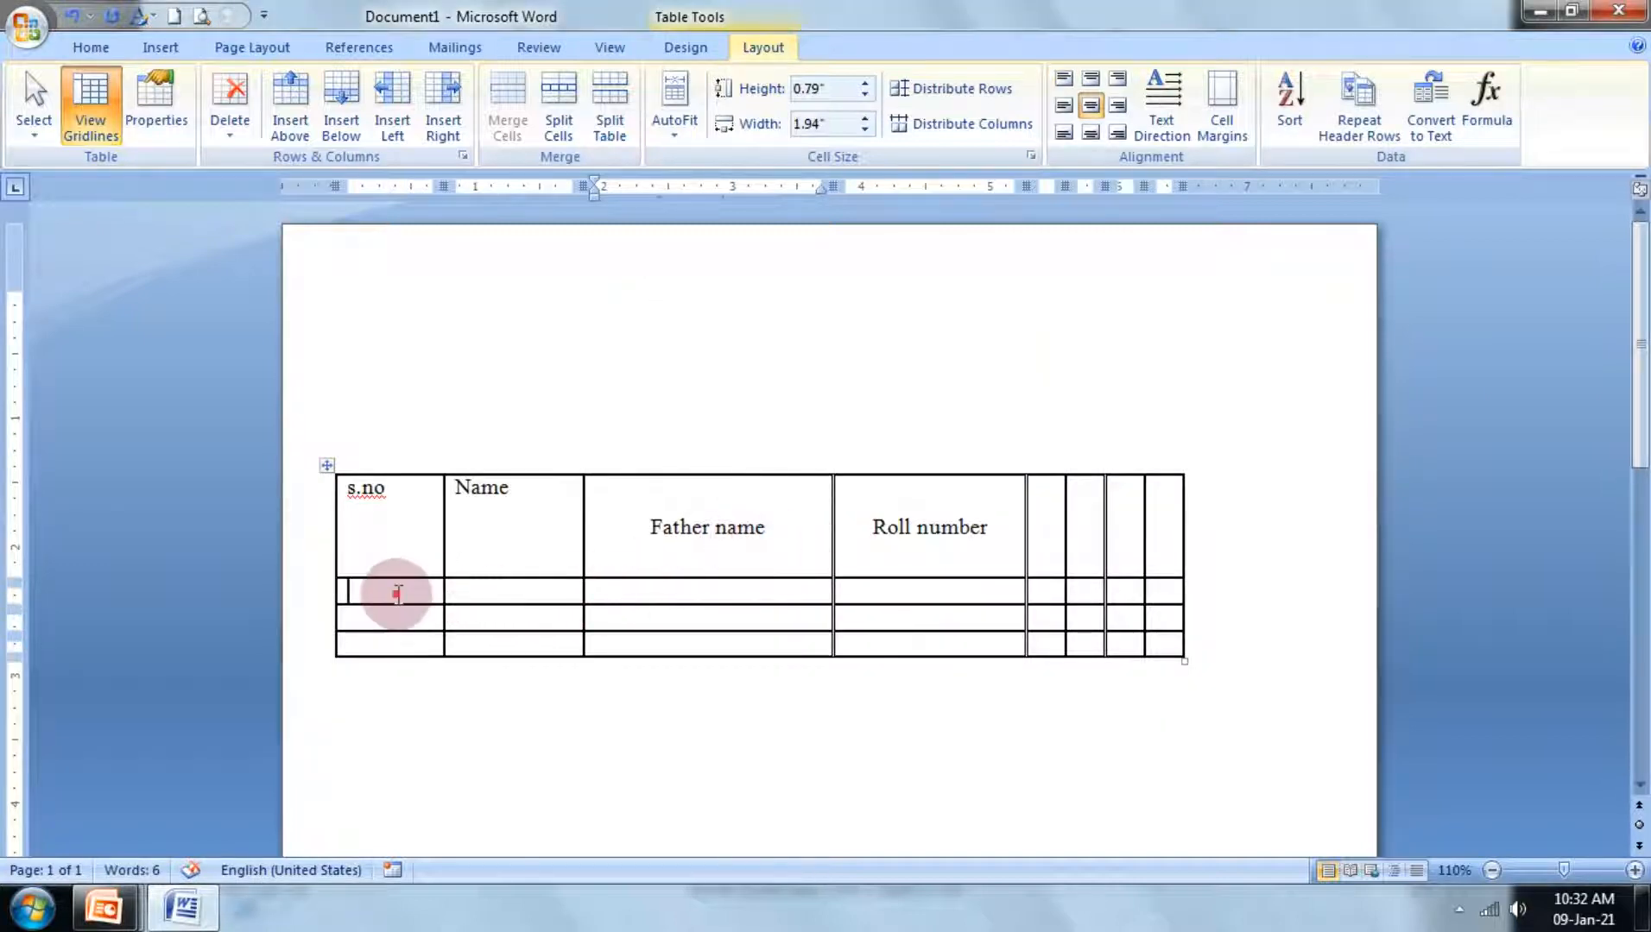
pyautogui.write('1')
pyautogui.press('Tab')
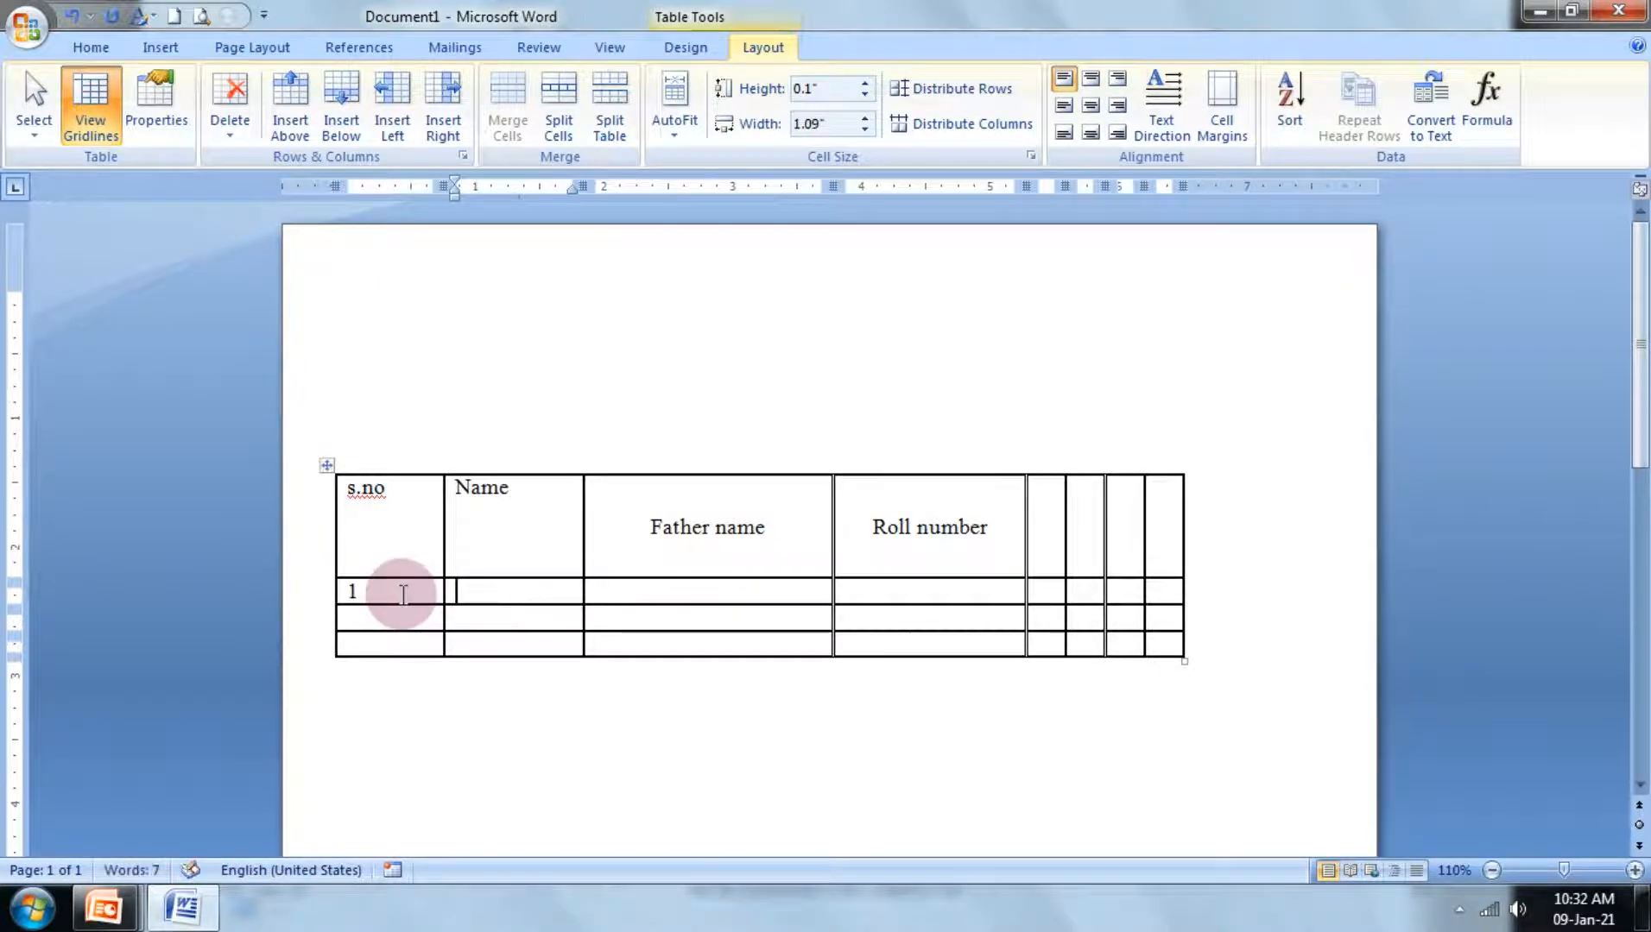
pyautogui.write('ra')
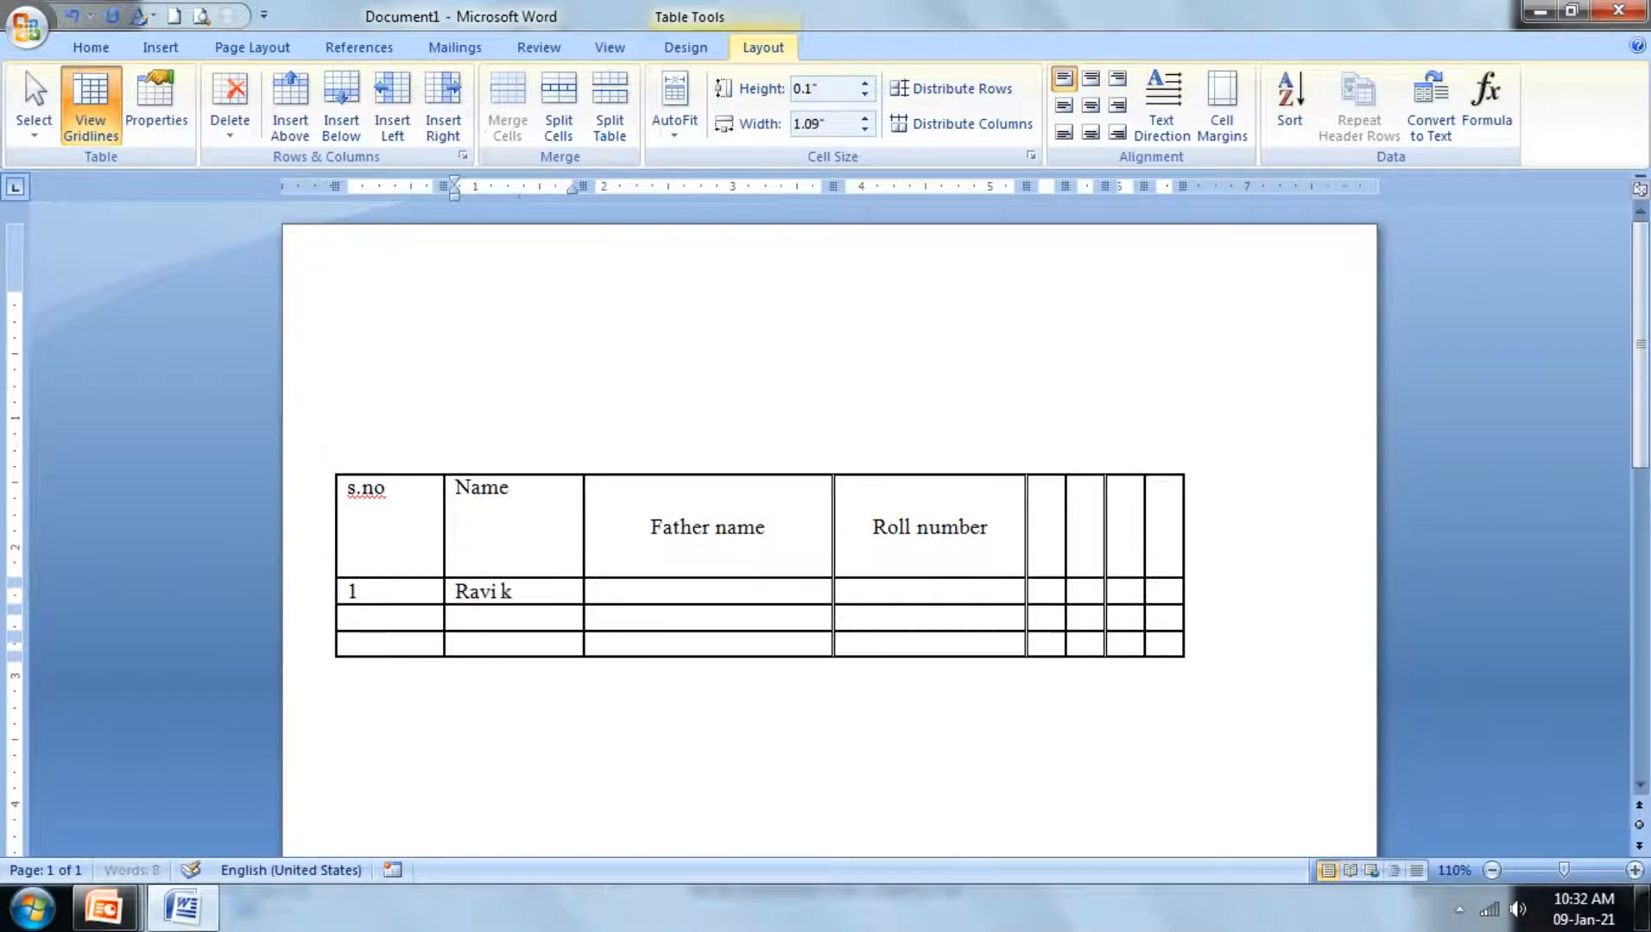
pyautogui.click(402, 594)
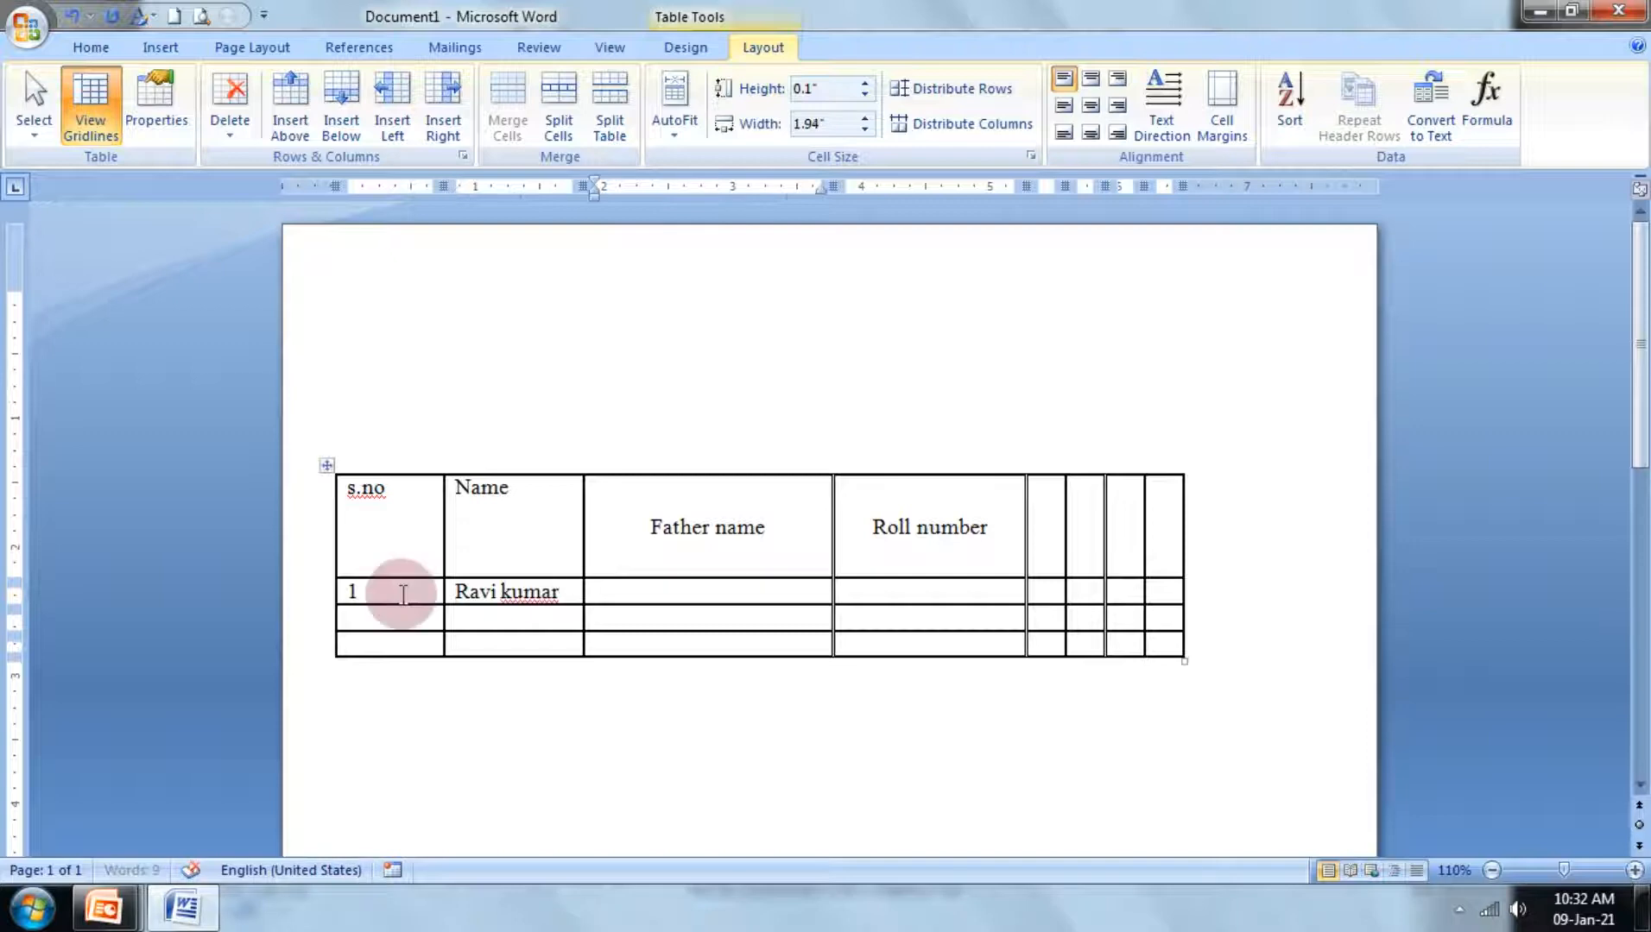
pyautogui.write('sanajy')
pyautogui.press('Tab')
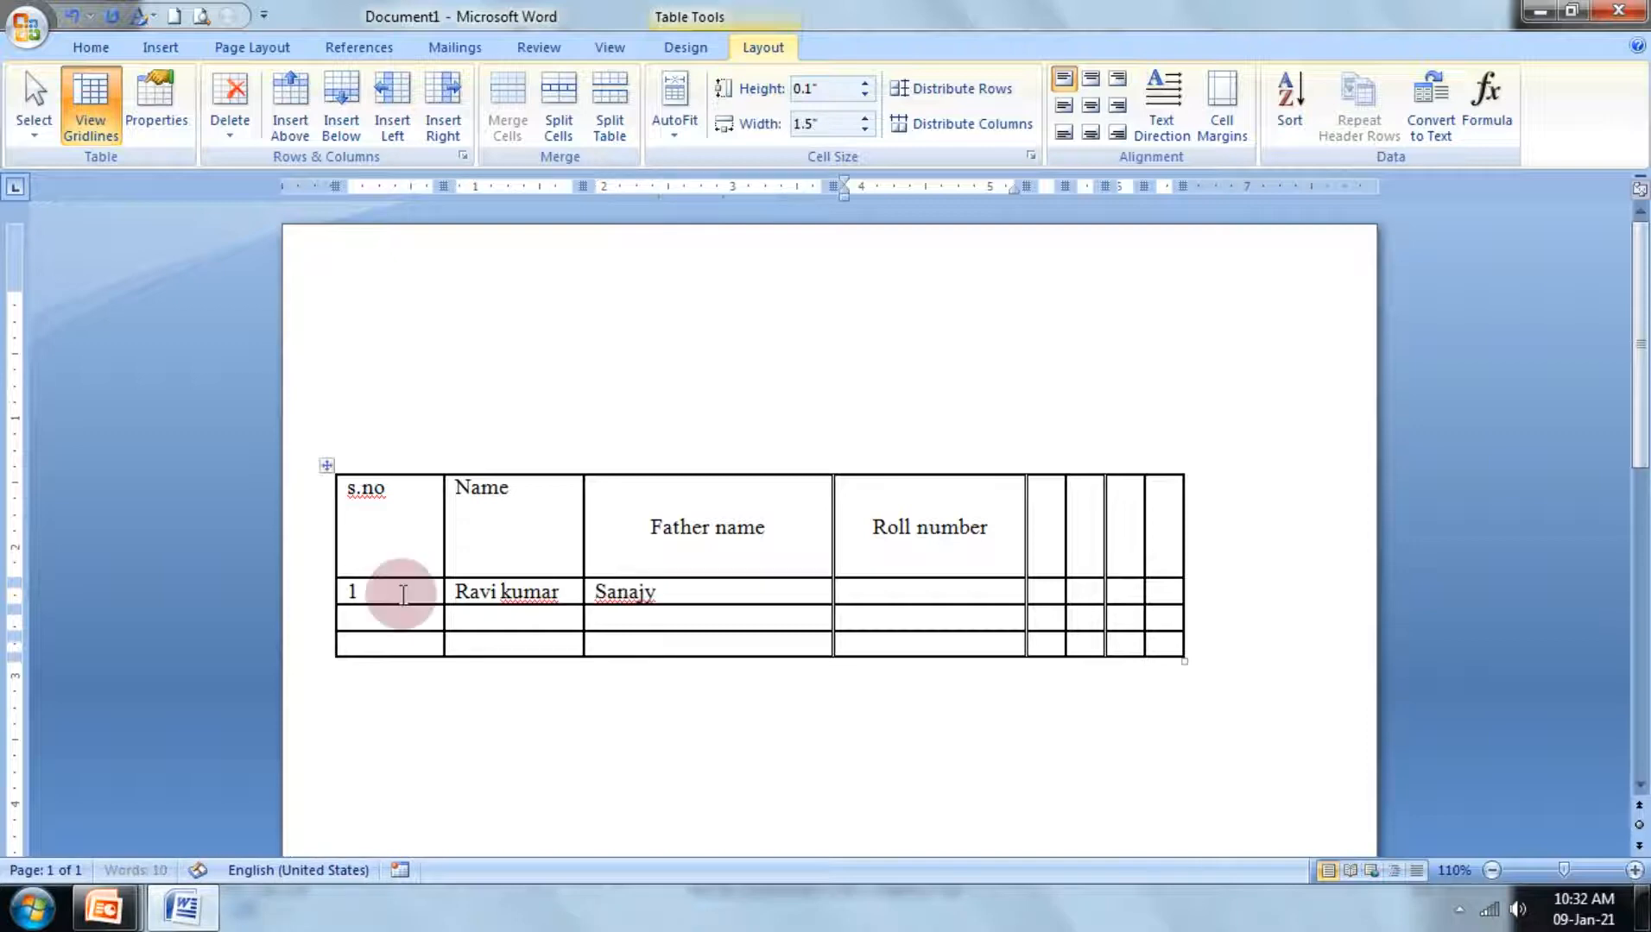
pyautogui.write('9777')
pyautogui.press('Tab')
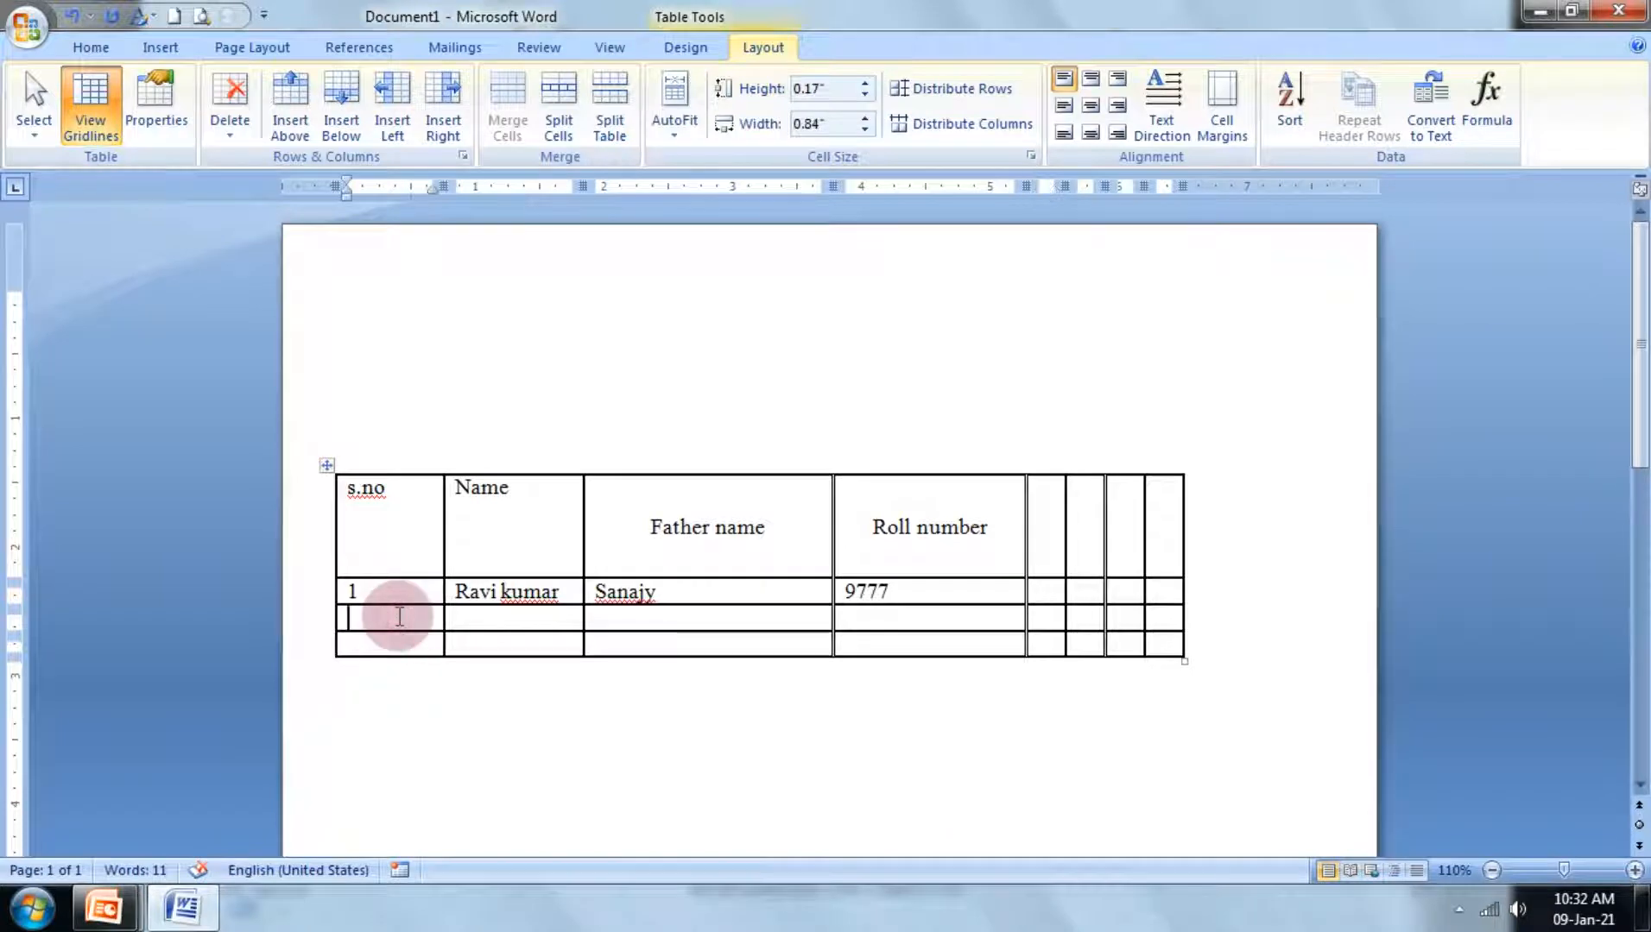
# Step: Fill the second data row with serial number 2 and the second student's name, father's name and roll number
pyautogui.write('2')
pyautogui.press('Tab')
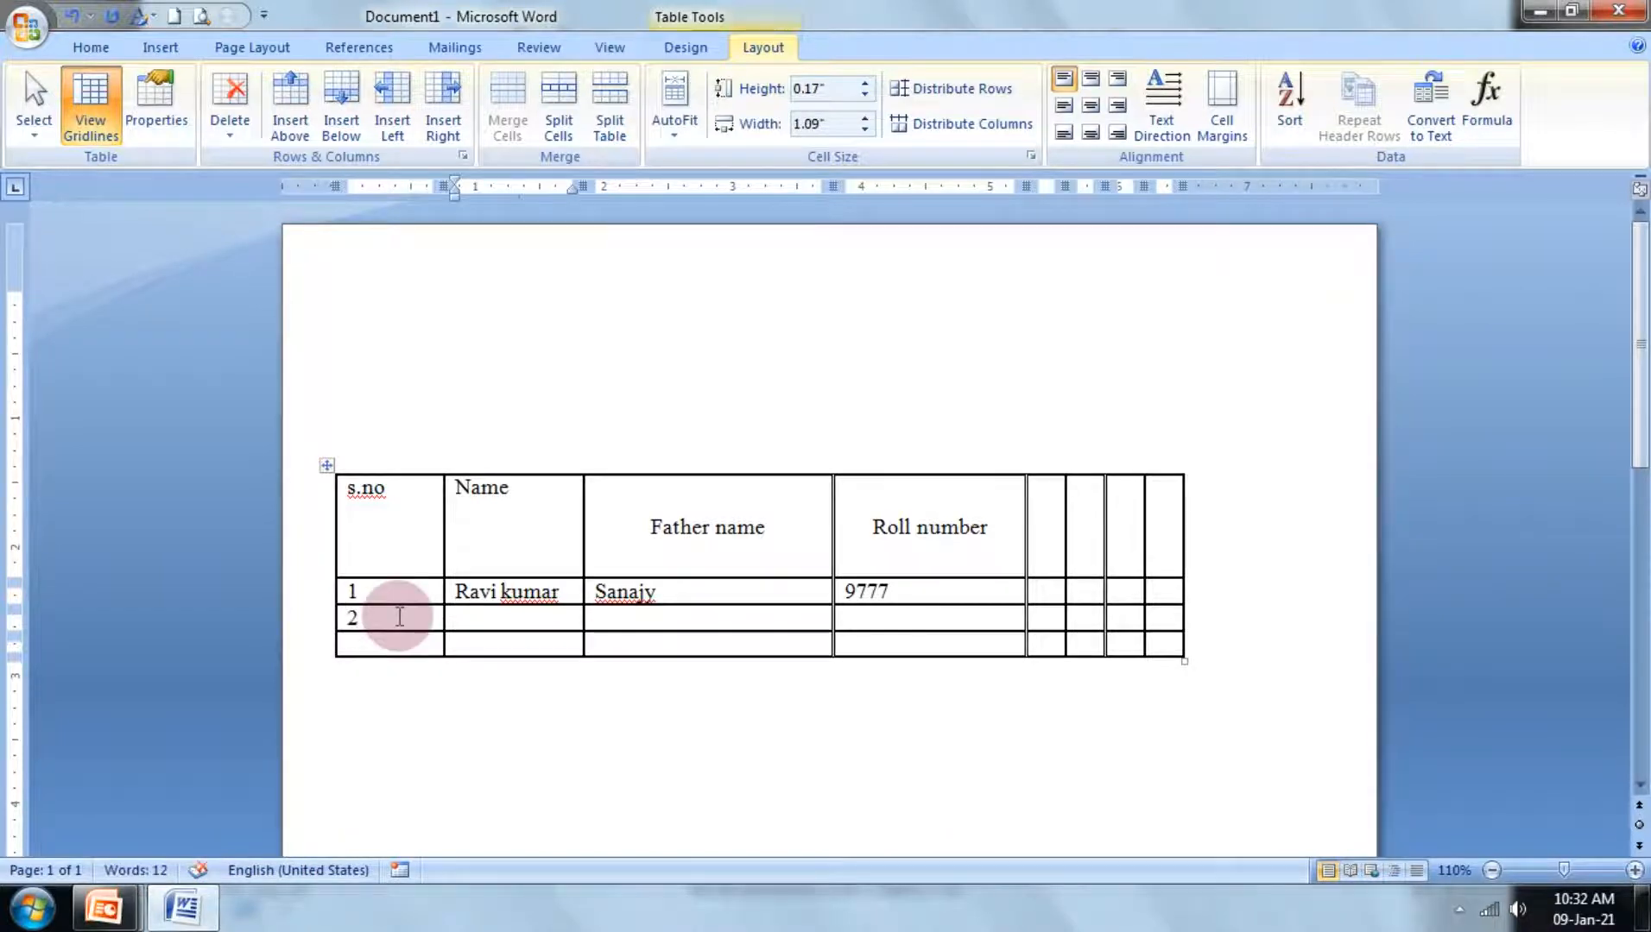
pyautogui.write('su')
pyautogui.press('Tab')
pyautogui.click(399, 617)
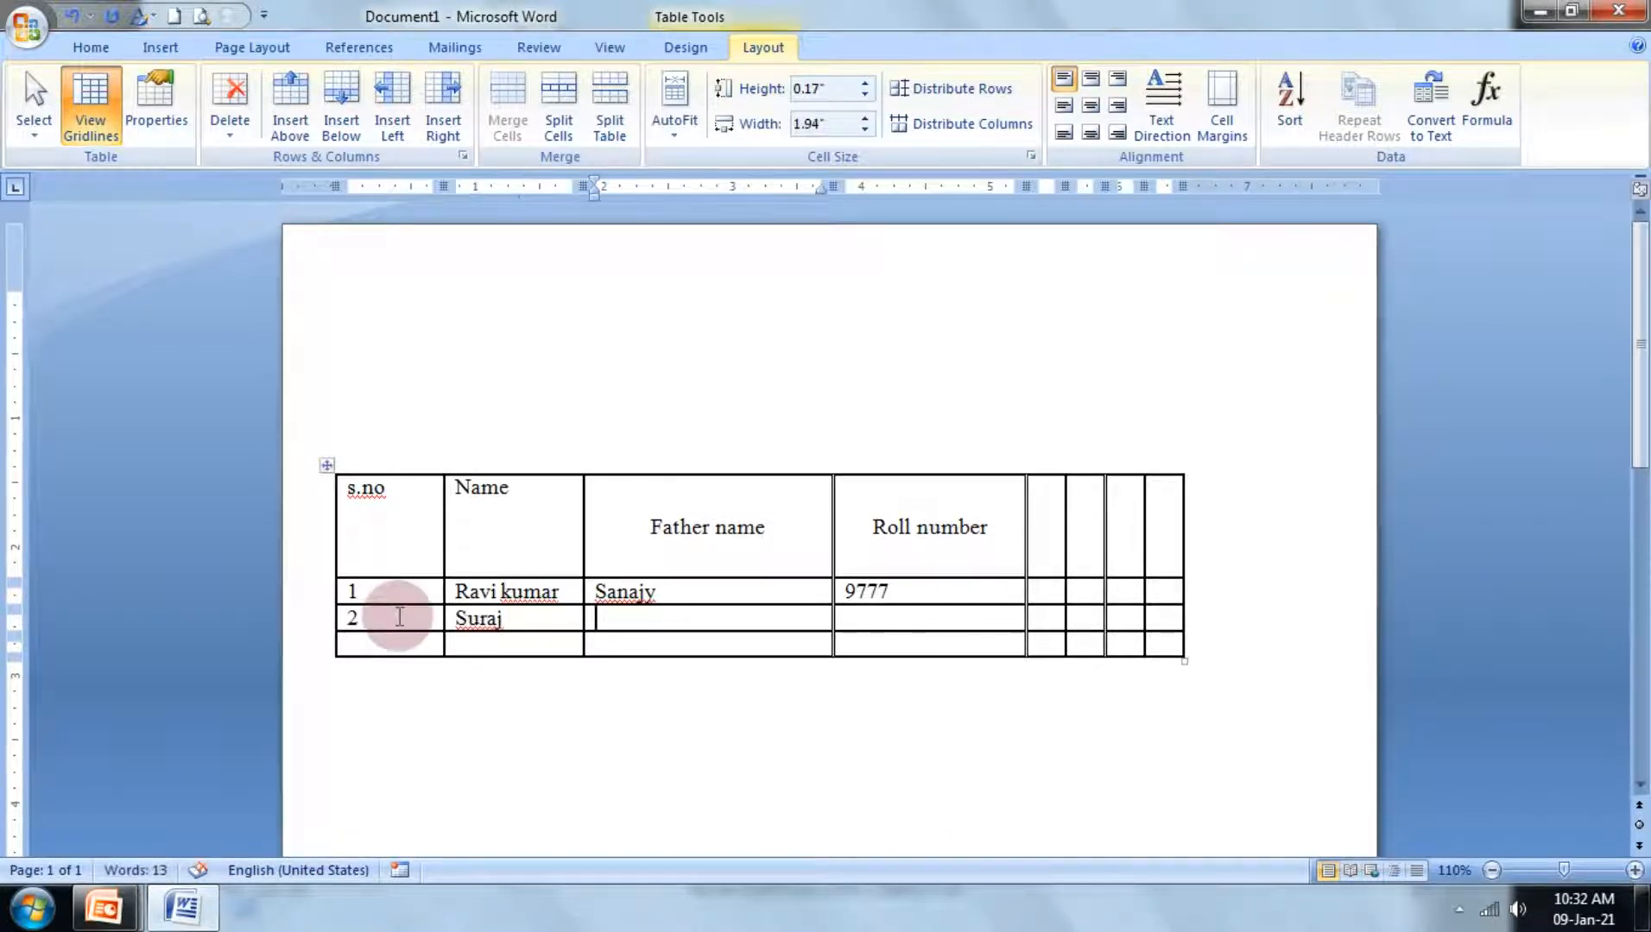
pyautogui.write('vijay')
pyautogui.press('Tab')
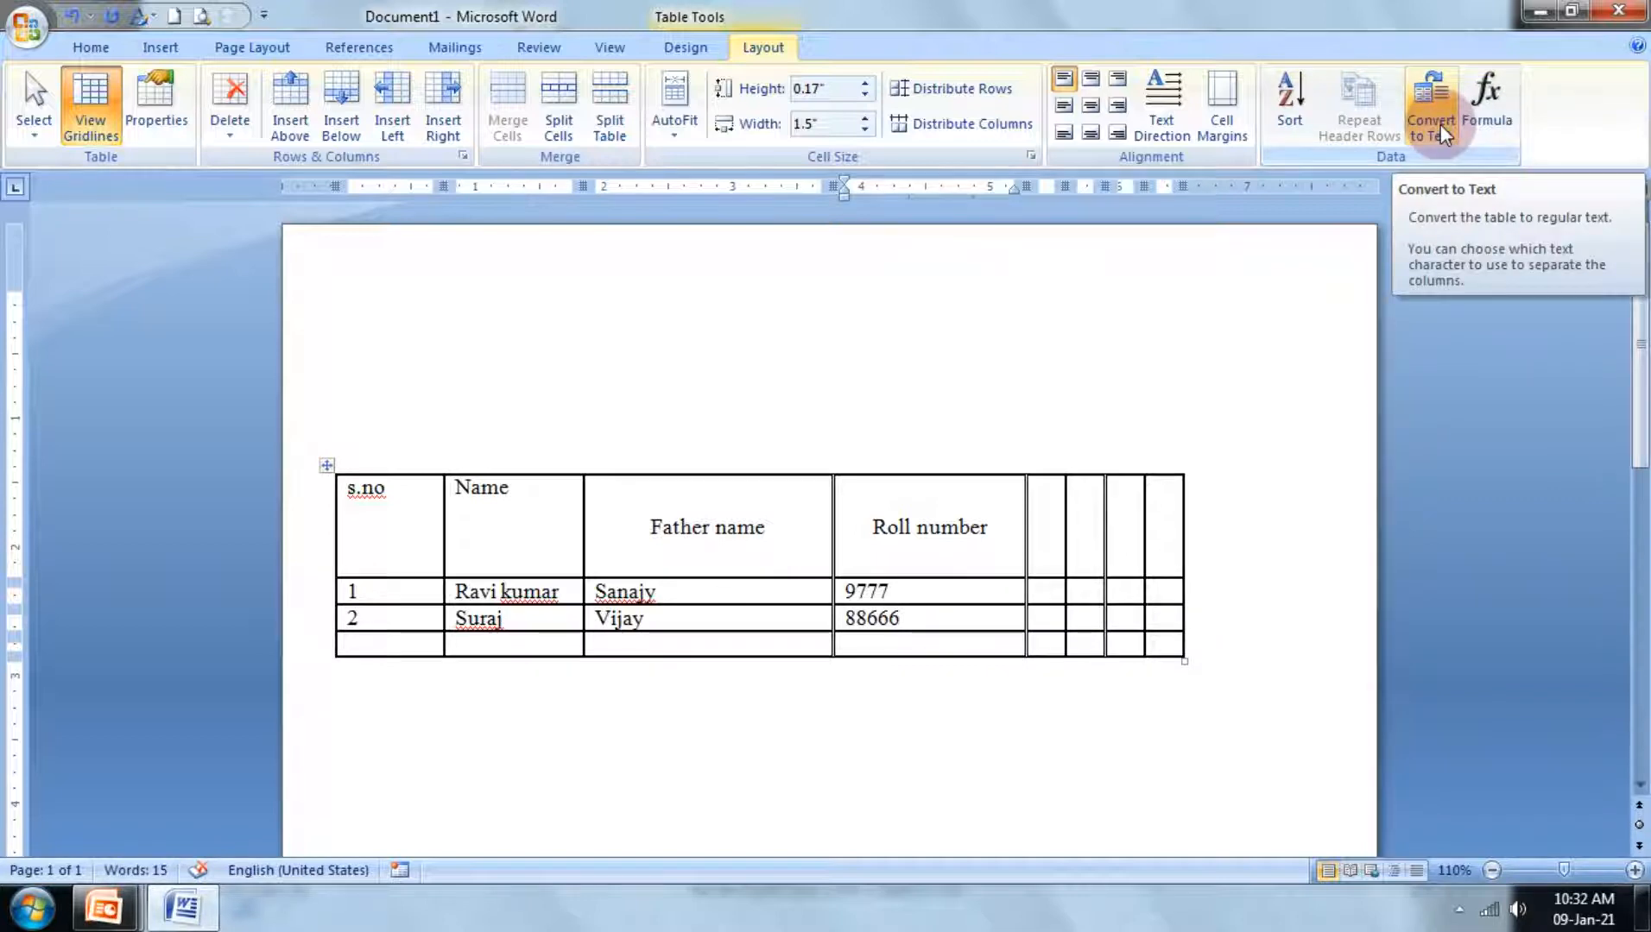
# Step: Convert the table to text separated with tabs and undo the conversion
pyautogui.click(1433, 116)
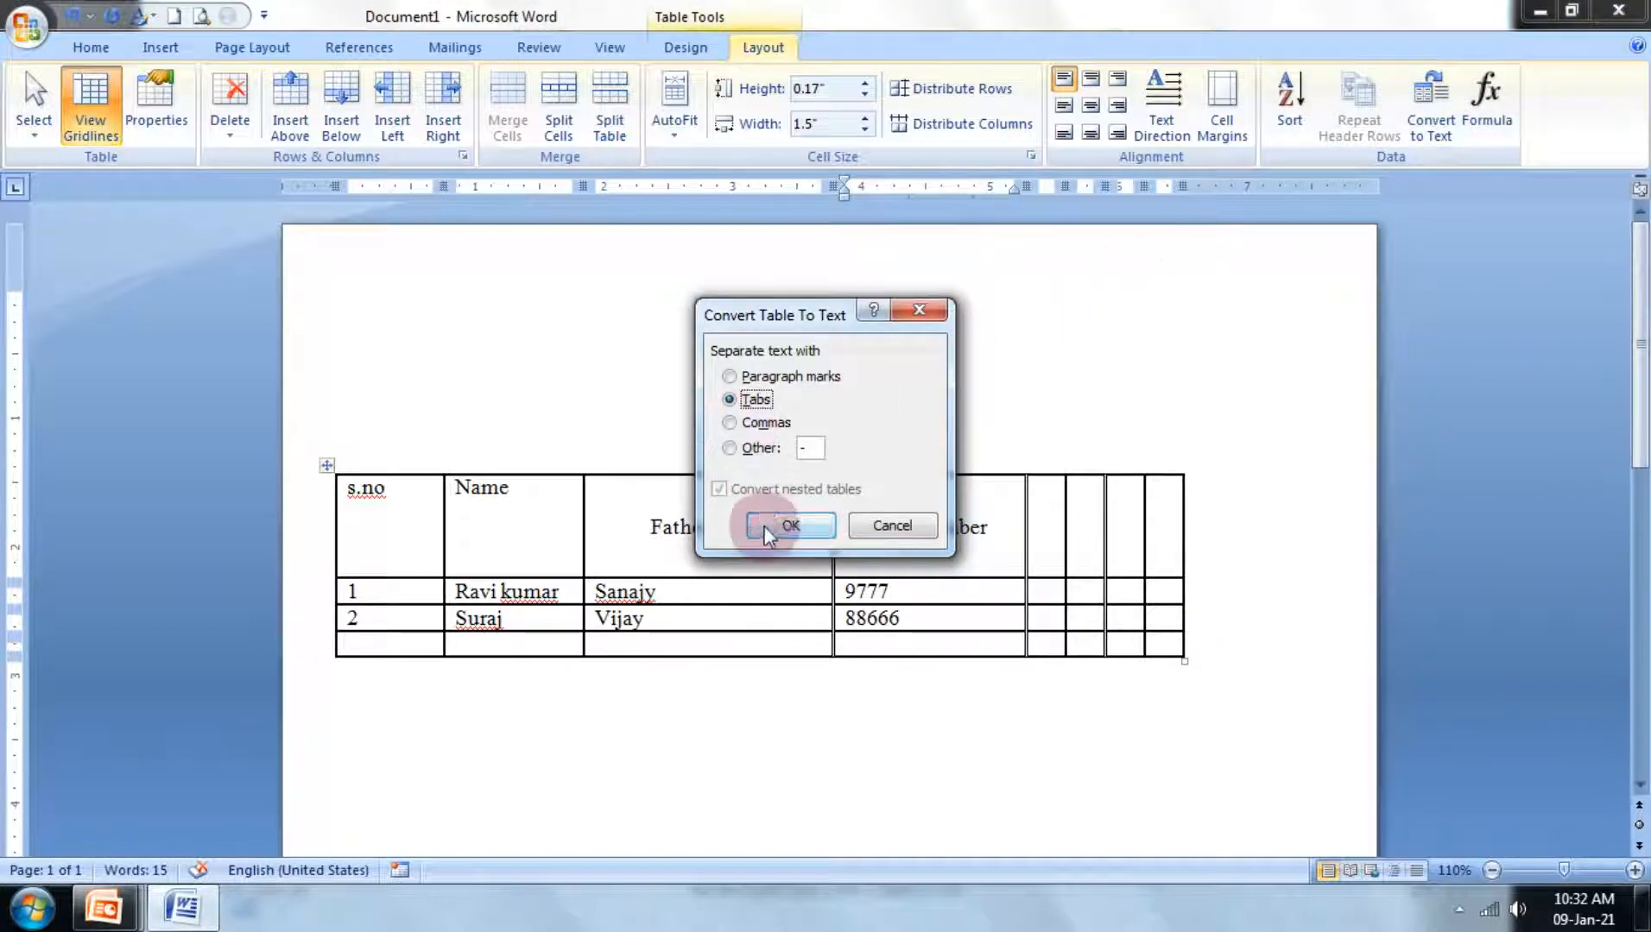
pyautogui.click(767, 528)
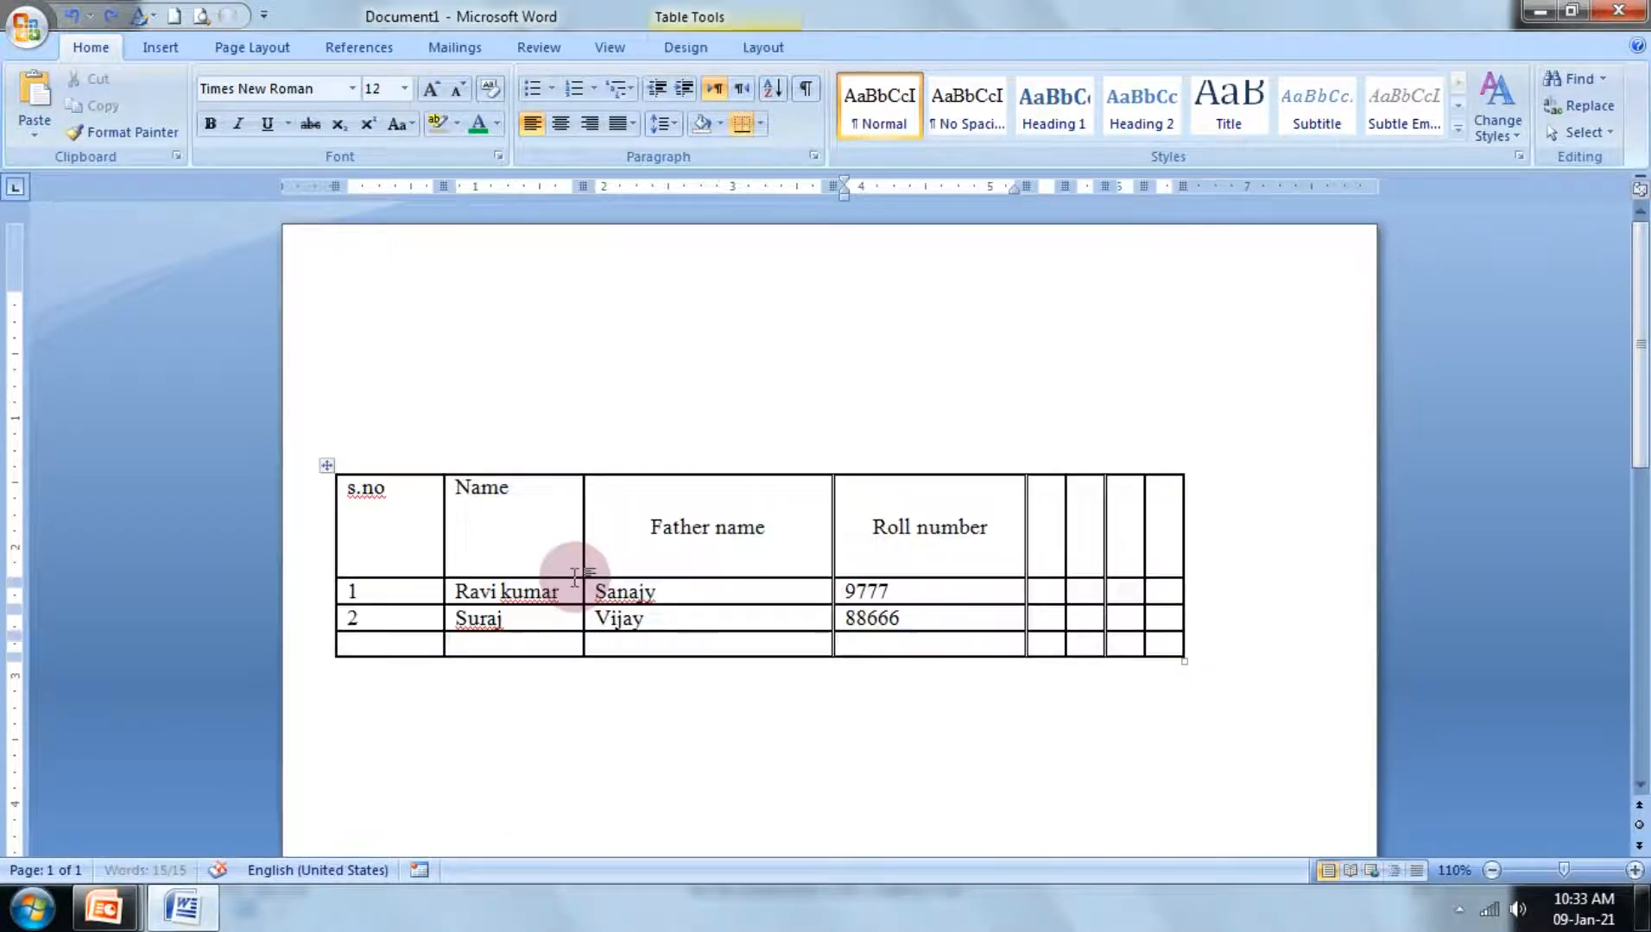
pyautogui.hotkey('ctrl', 'z')
# Step: Convert the table to text separated with commas and undo the conversion
pyautogui.click(763, 48)
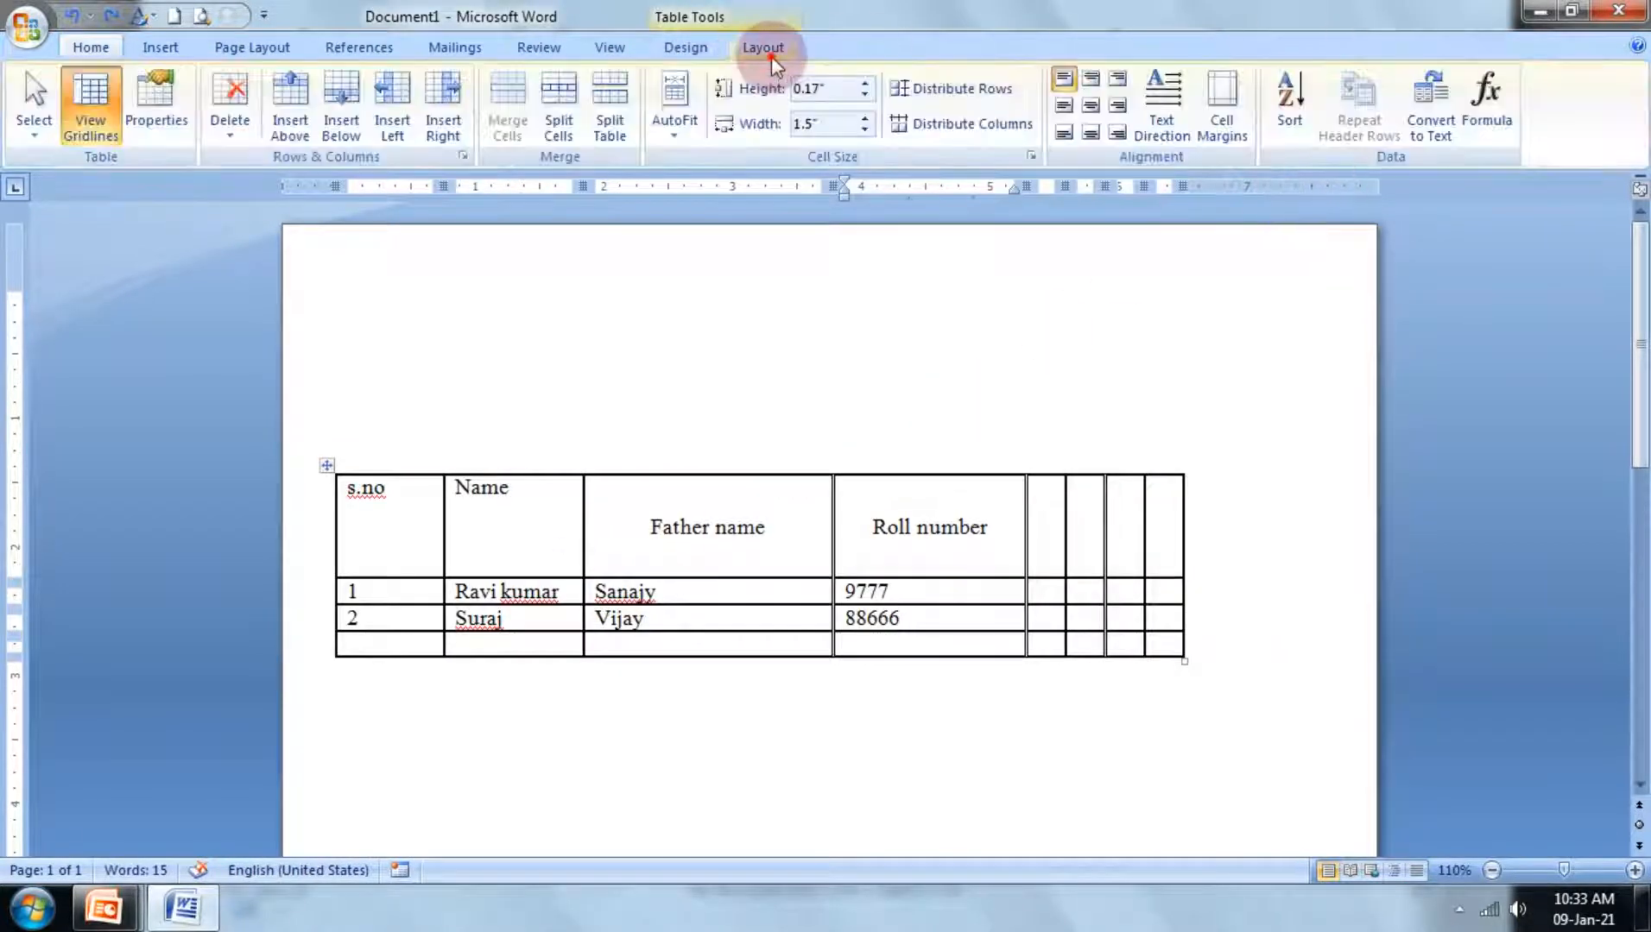
pyautogui.click(1431, 112)
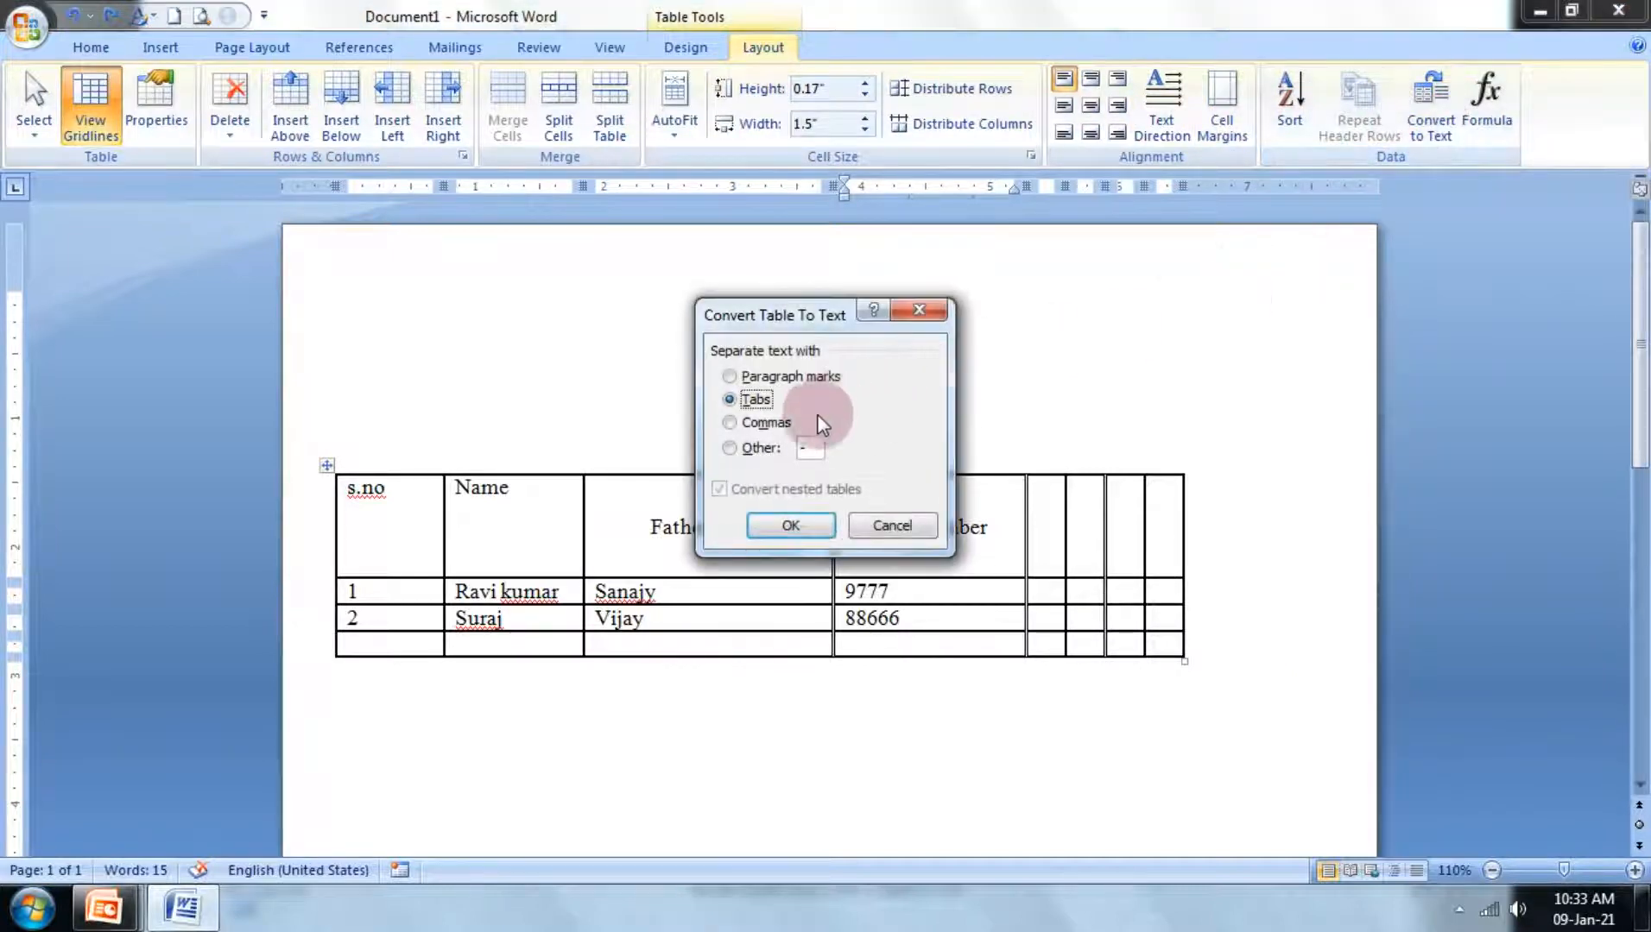
pyautogui.click(768, 423)
pyautogui.click(788, 528)
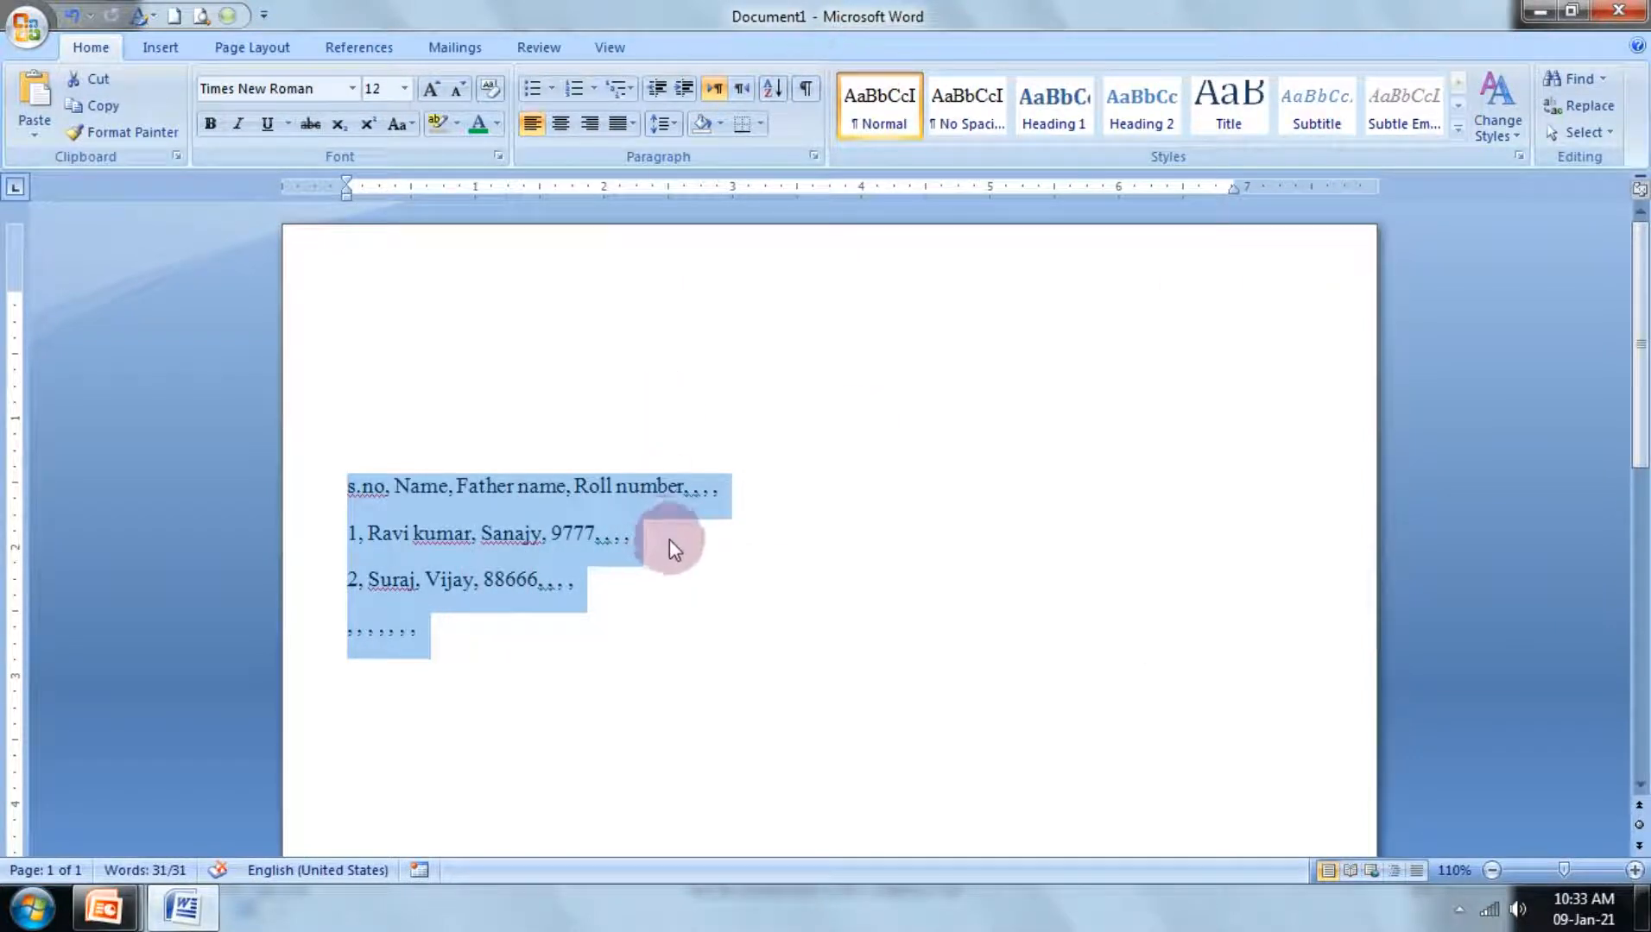
pyautogui.hotkey('ctrl', 'z')
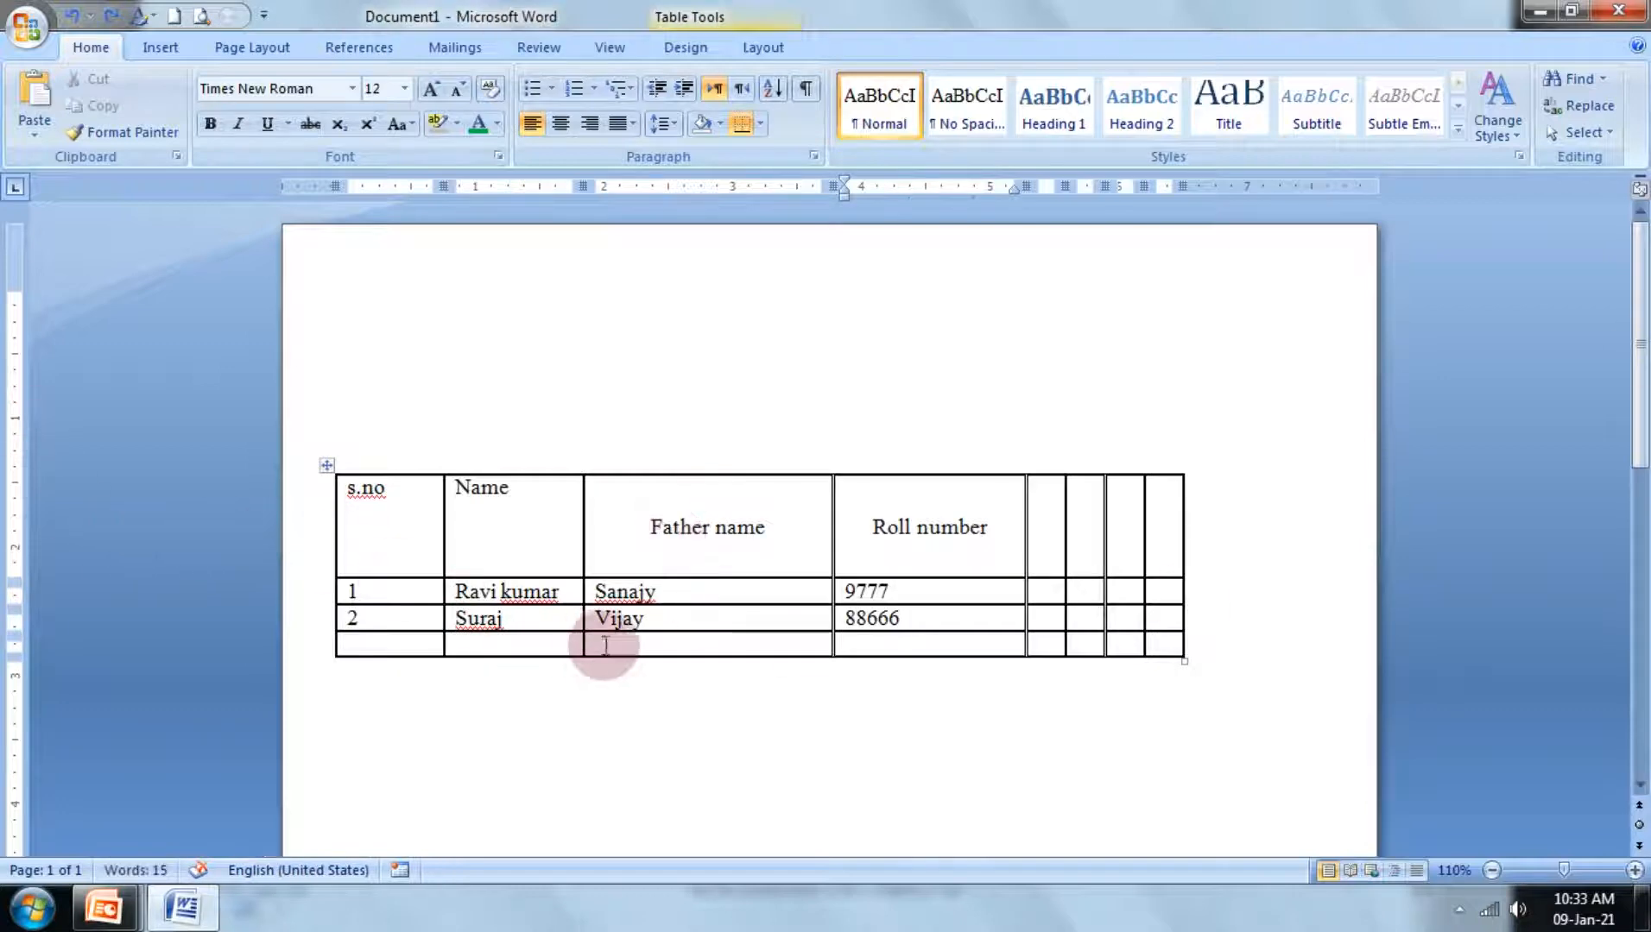
# Step: Apply the aqua banded table style to the table and shade the Father name header cell light olive green
pyautogui.click(627, 507)
pyautogui.click(681, 54)
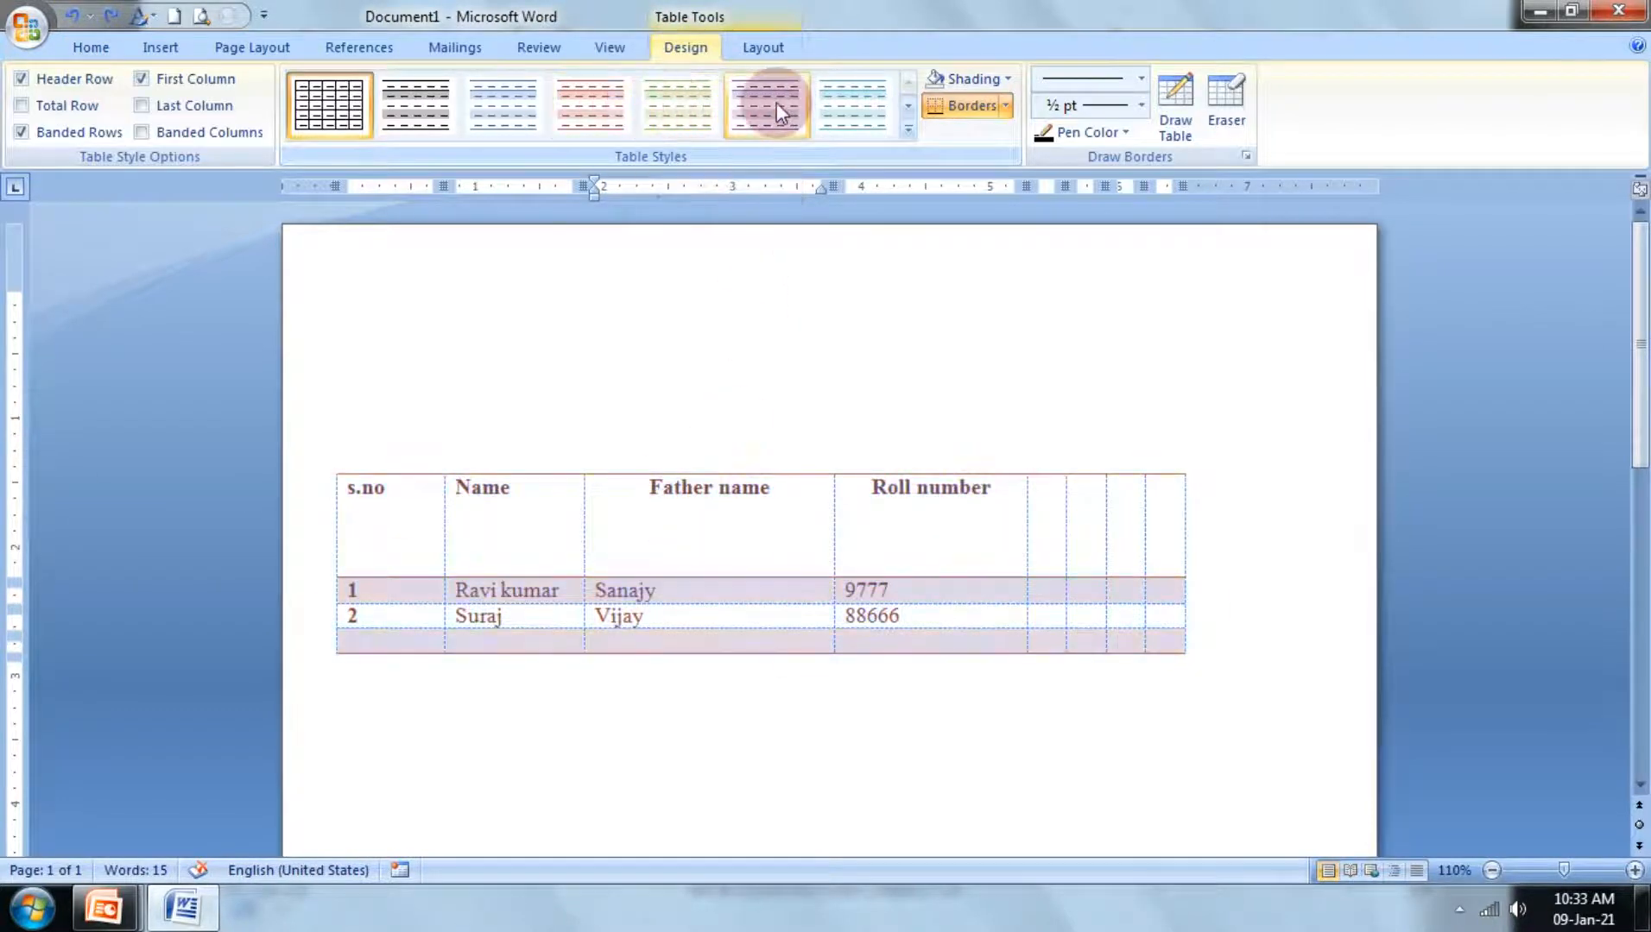
pyautogui.click(854, 103)
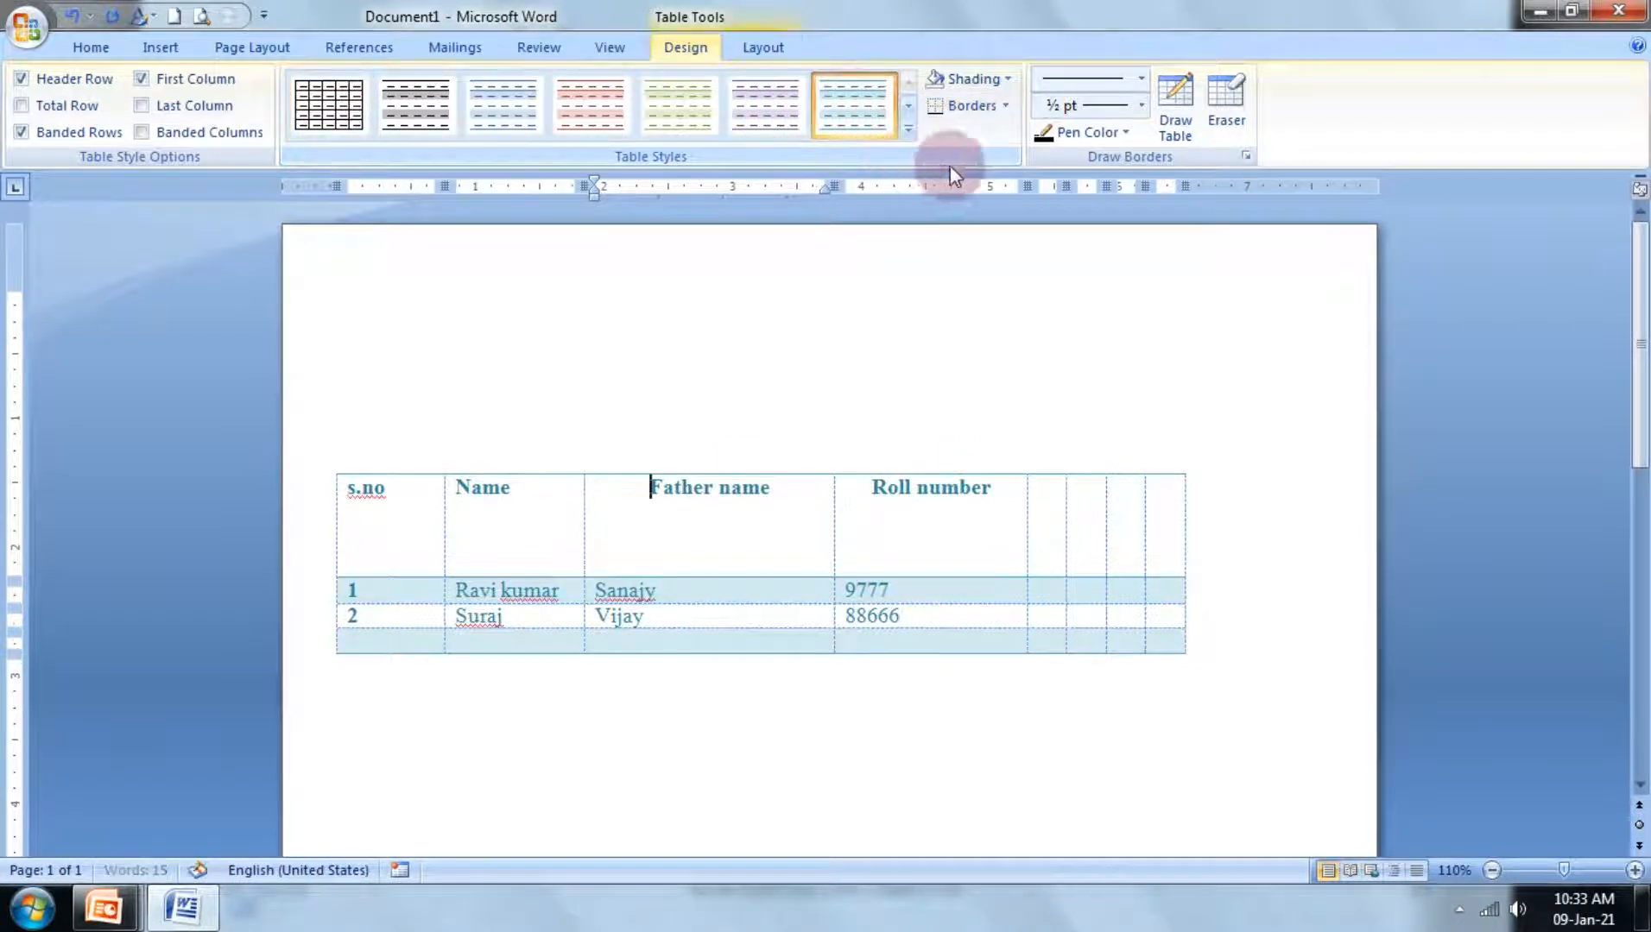
pyautogui.click(1006, 78)
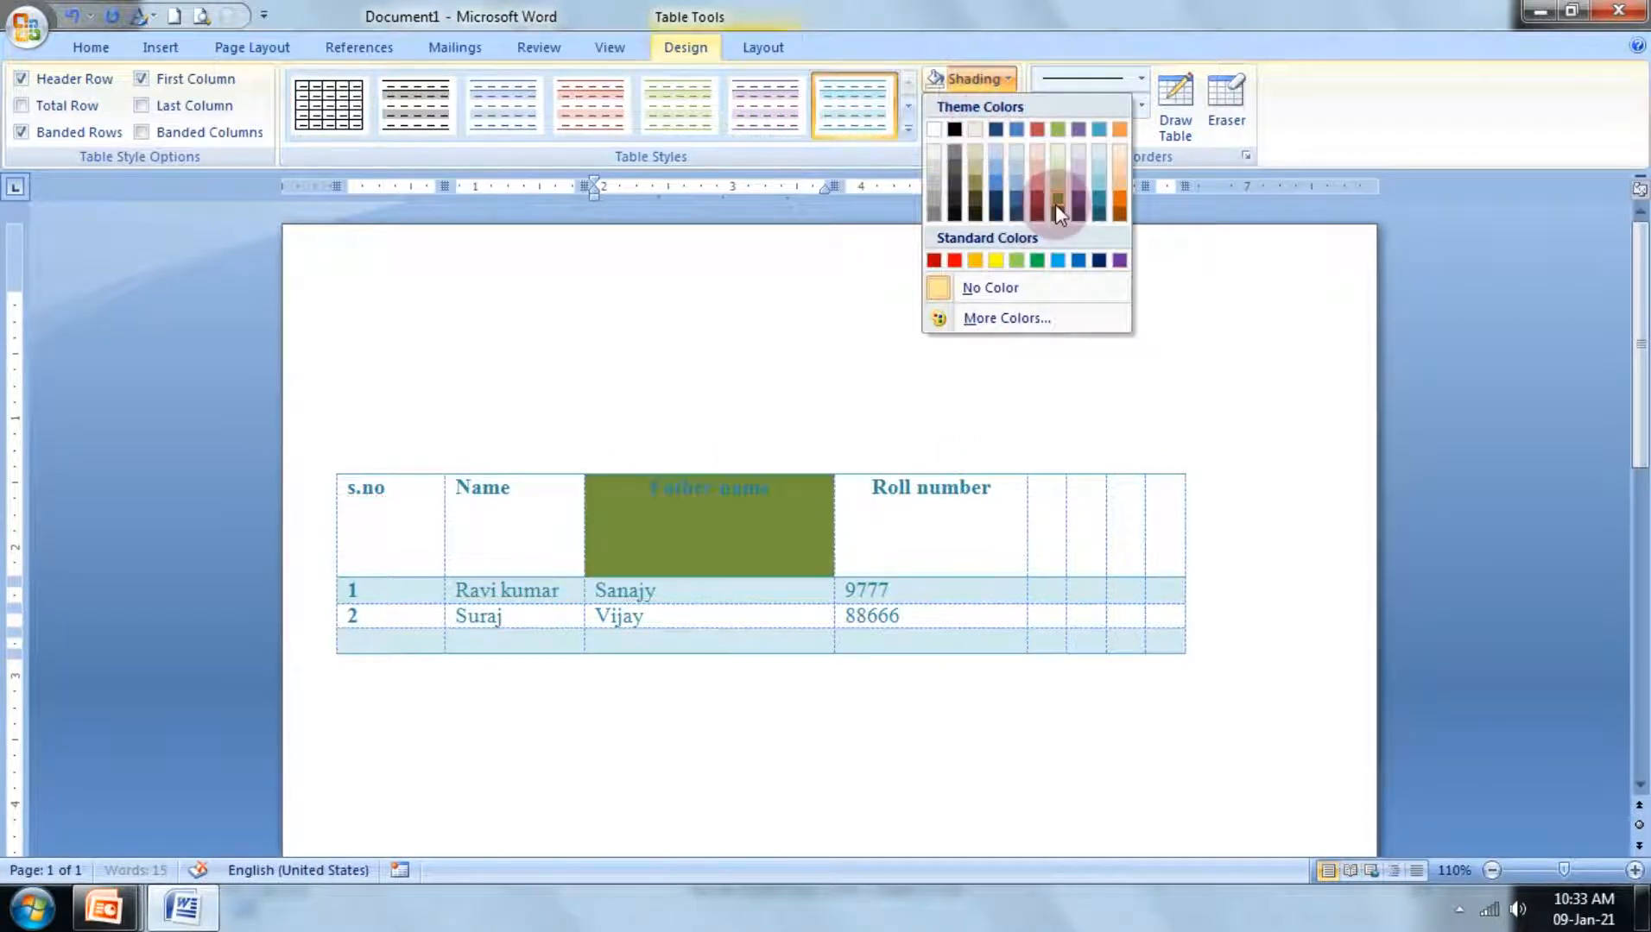
pyautogui.click(1050, 191)
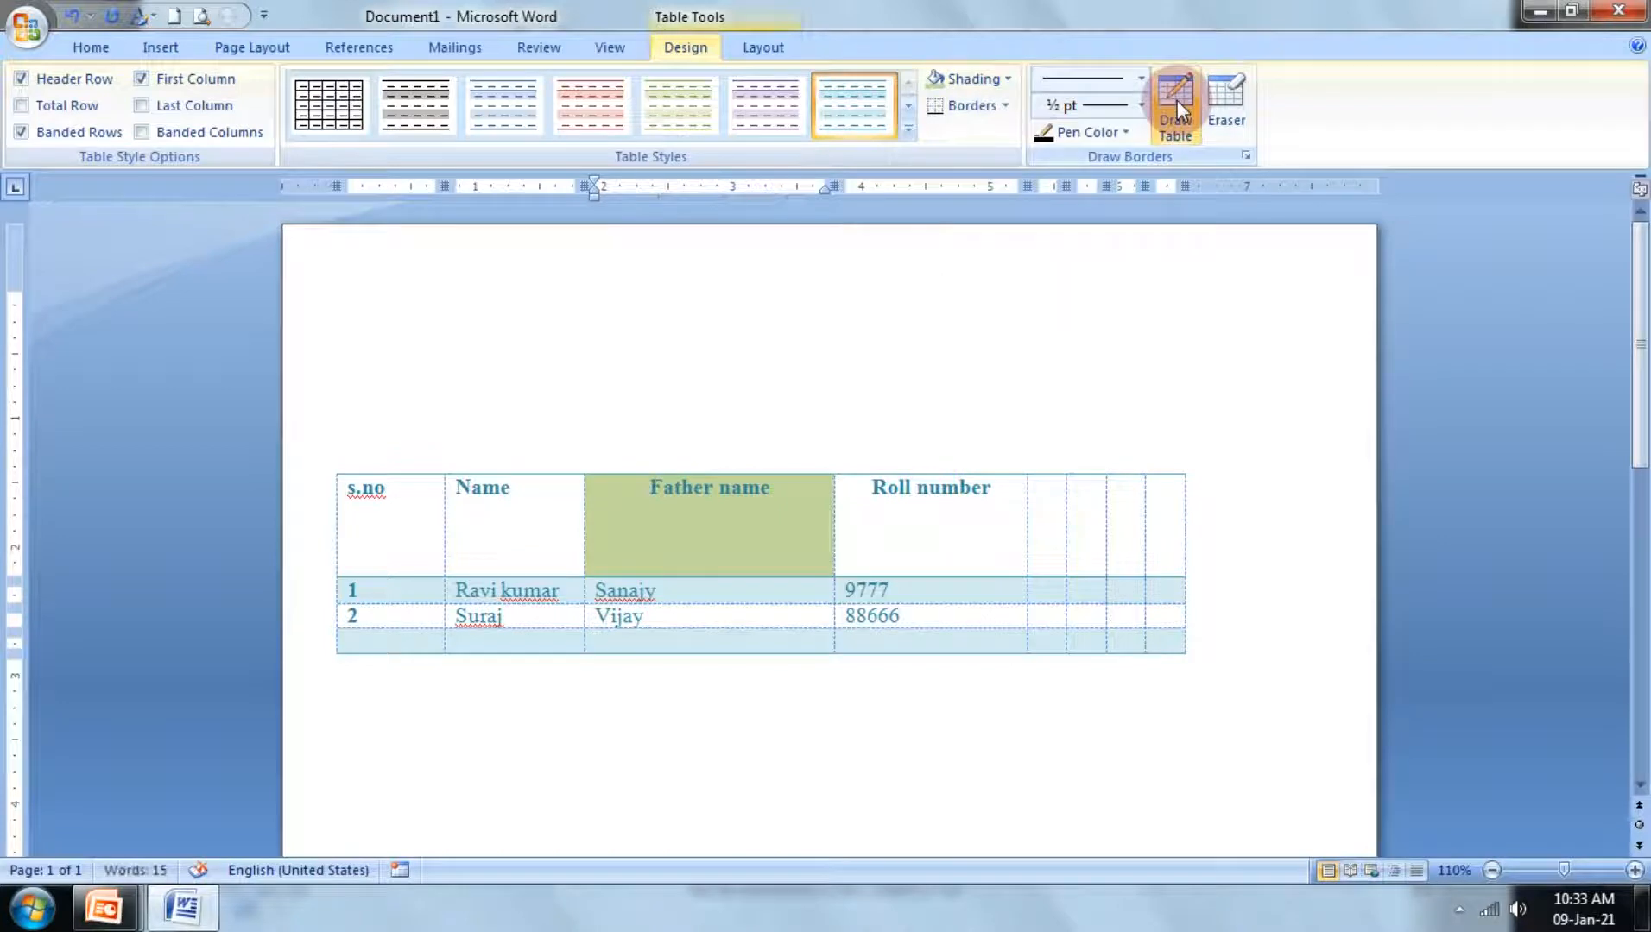
# Step: Draw black double-line borders around the Father name and Roll number header cells and along the empty header columns with Draw Table
pyautogui.click(1176, 101)
pyautogui.click(1138, 79)
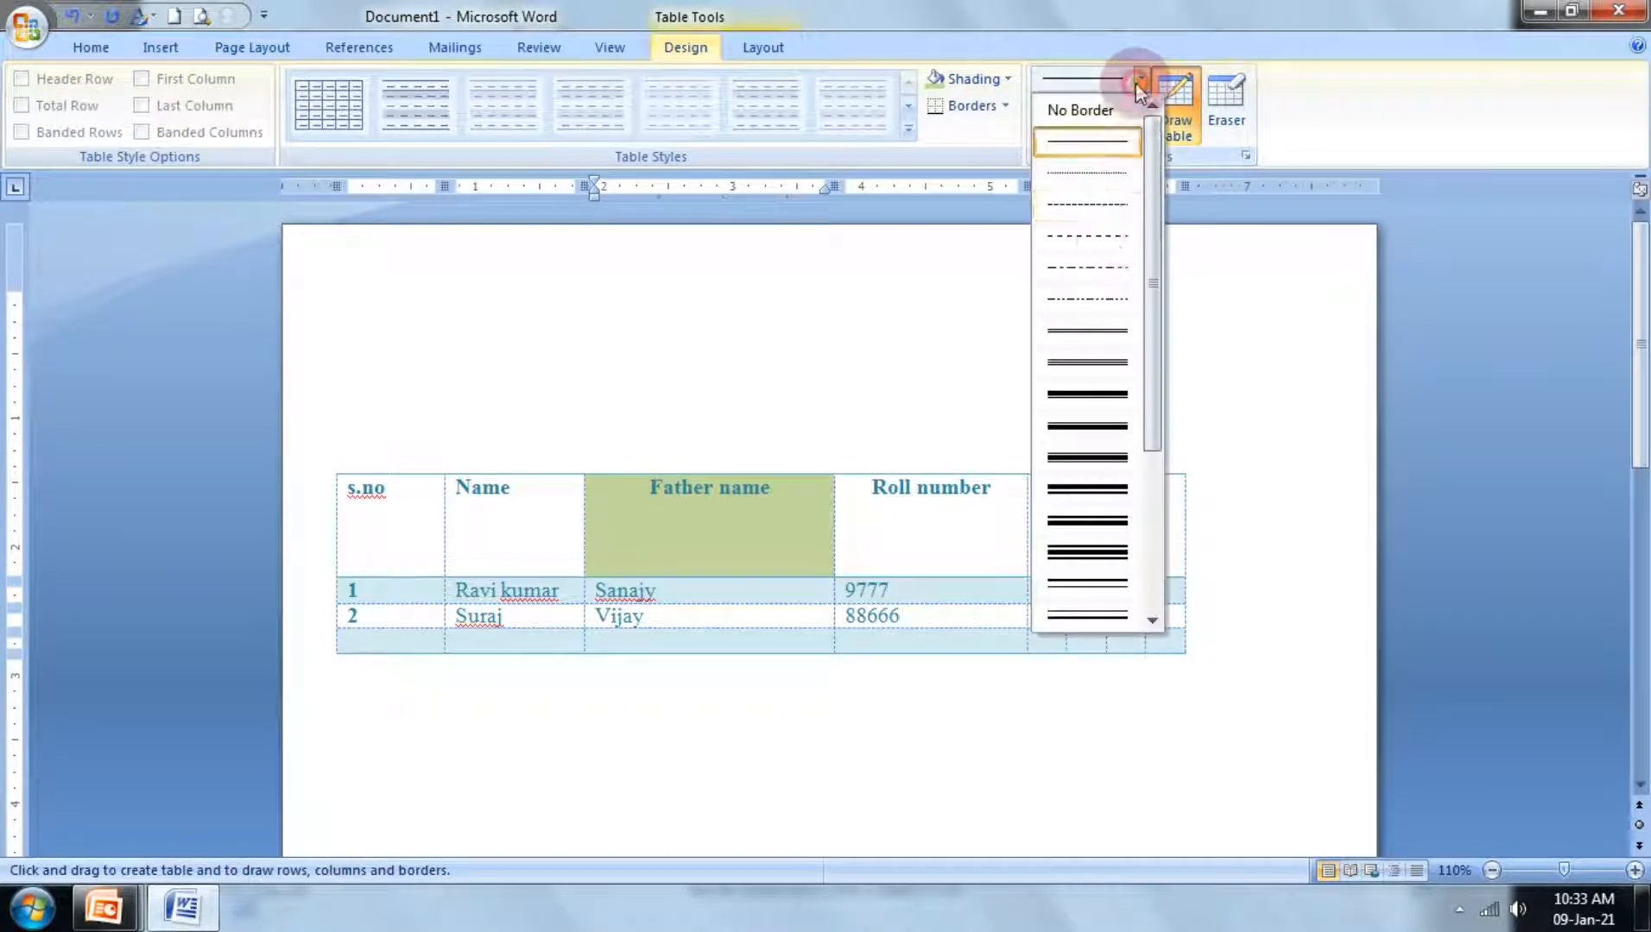
pyautogui.click(1089, 325)
pyautogui.moveTo(605, 481)
pyautogui.mouseDown()
pyautogui.moveTo(585, 562)
pyautogui.moveTo(784, 480)
pyautogui.moveTo(1001, 485)
pyautogui.mouseUp()
pyautogui.moveTo(833, 473); pyautogui.dragTo(849, 574)
pyautogui.moveTo(1030, 475); pyautogui.dragTo(1035, 574)
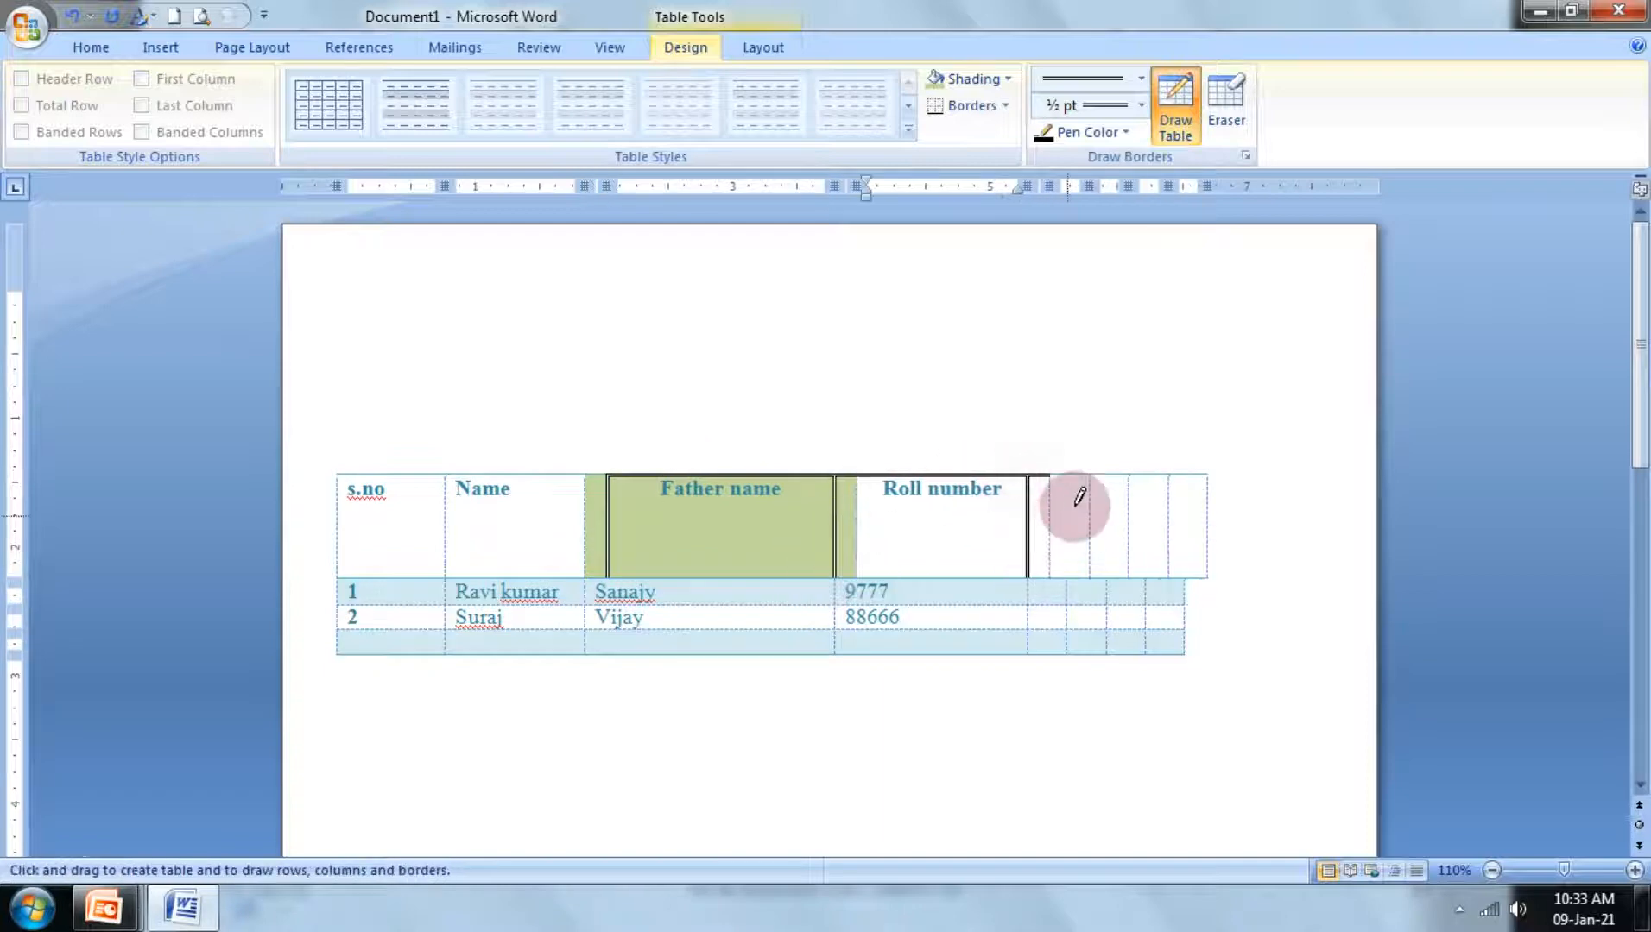
pyautogui.moveTo(1093, 471)
pyautogui.mouseDown()
pyautogui.moveTo(1093, 574)
pyautogui.moveTo(1129, 574)
pyautogui.mouseUp()
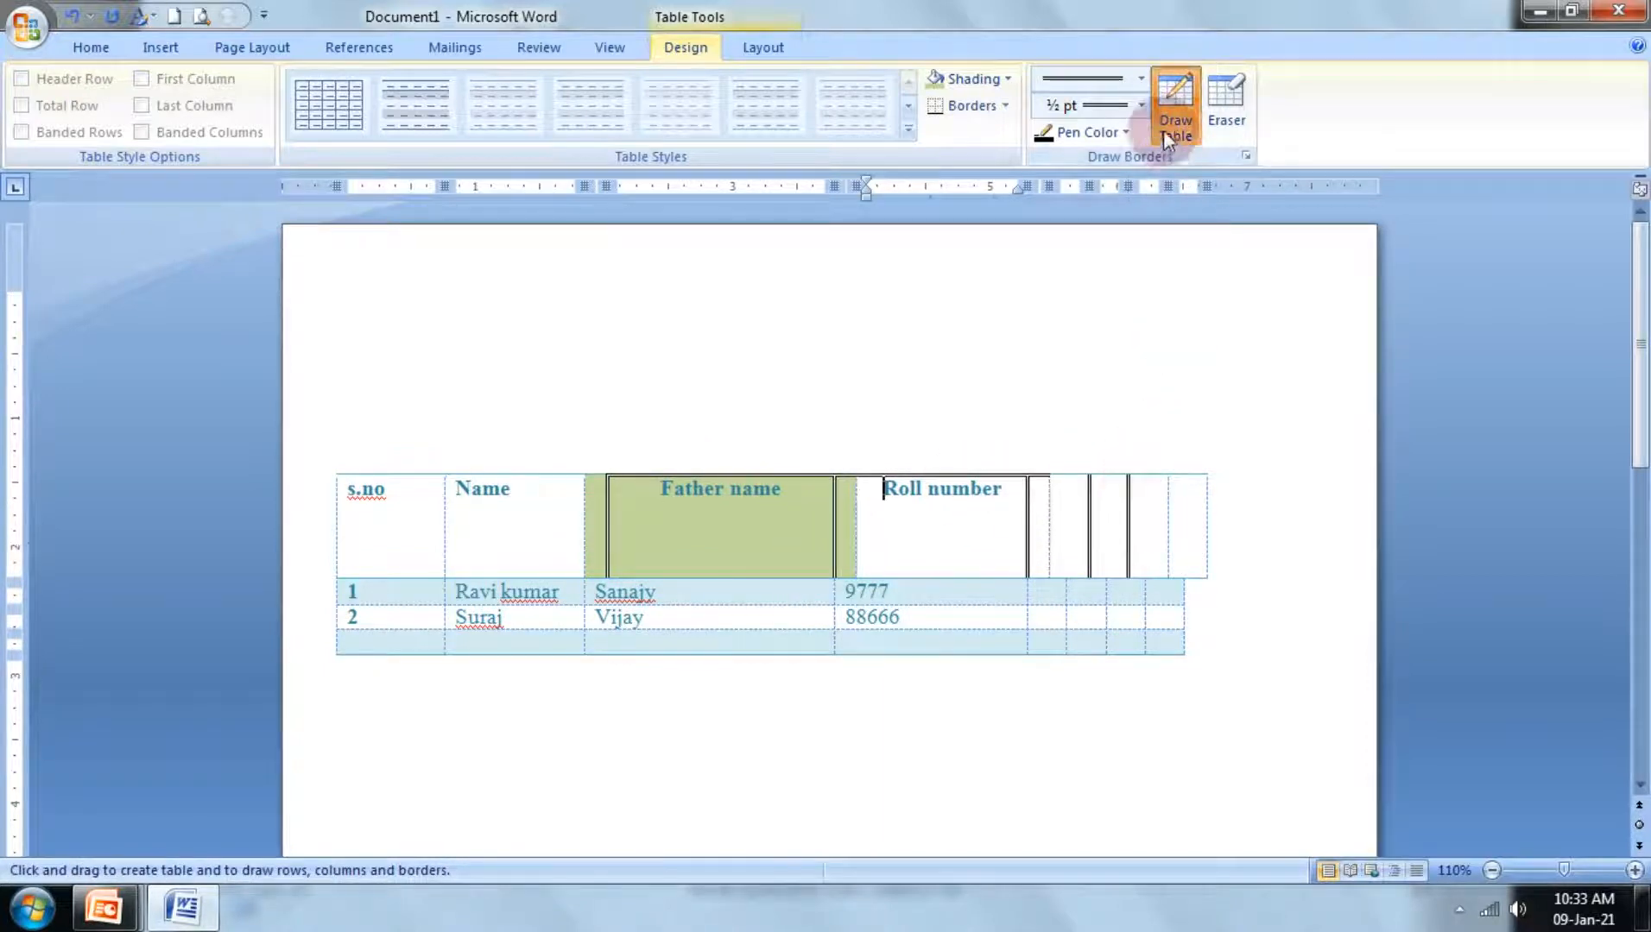
# Step: Set the pen color to red and draw double lines in the last empty header column
pyautogui.click(1126, 133)
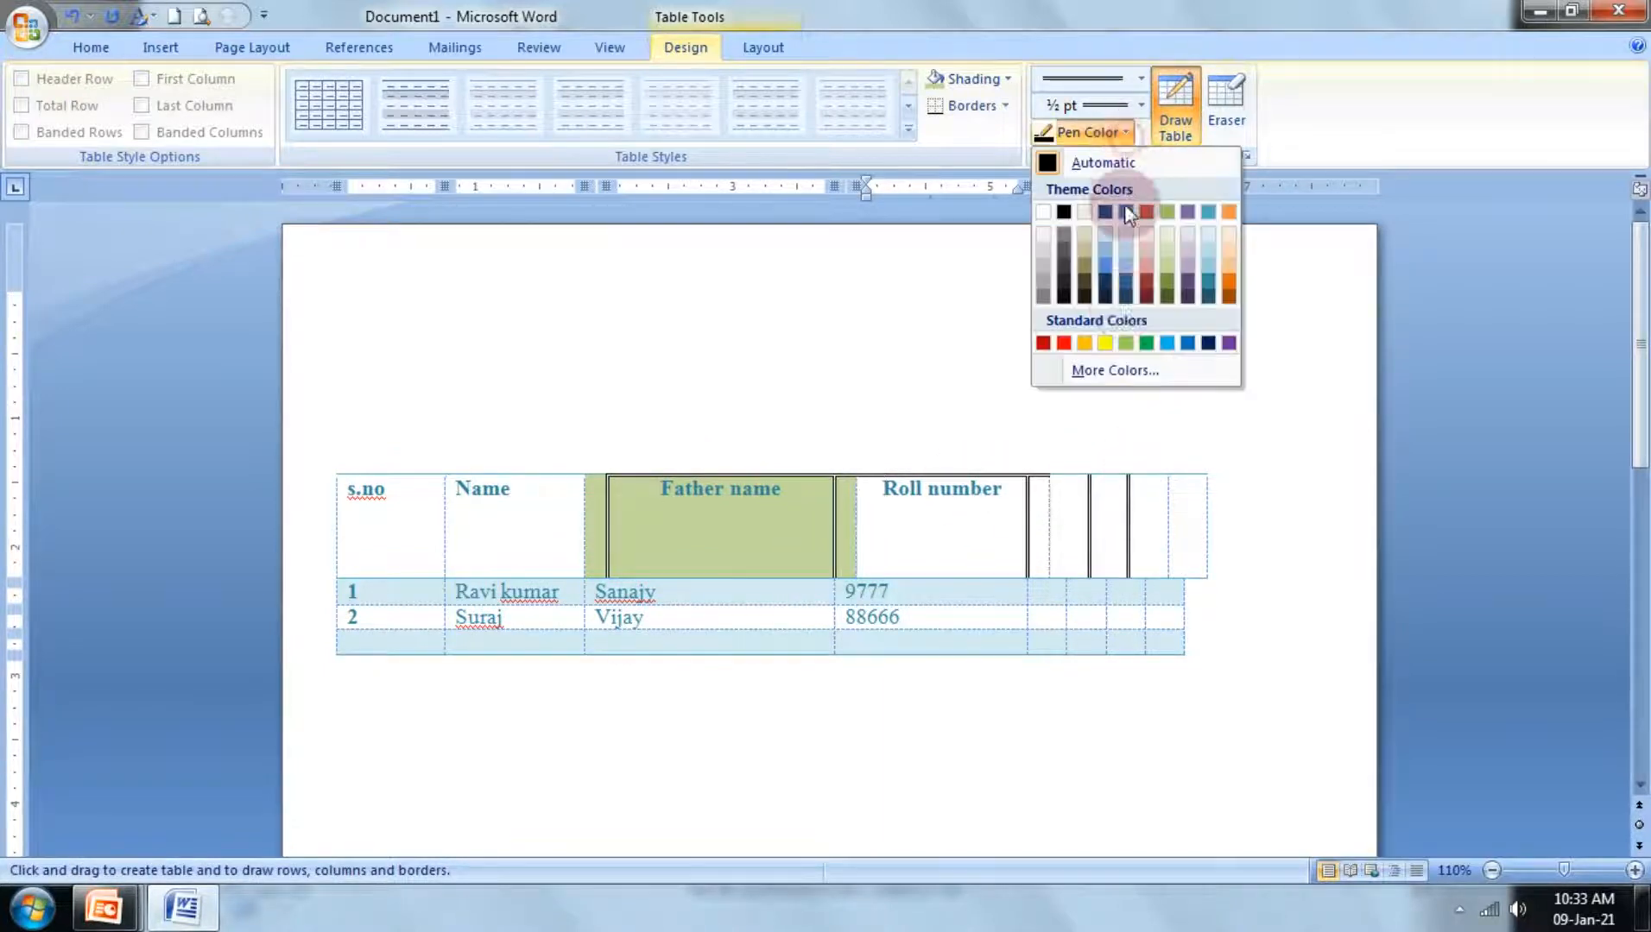
pyautogui.click(1063, 343)
pyautogui.moveTo(1198, 475)
pyautogui.mouseDown()
pyautogui.moveTo(1198, 576)
pyautogui.moveTo(1174, 475)
pyautogui.mouseUp()
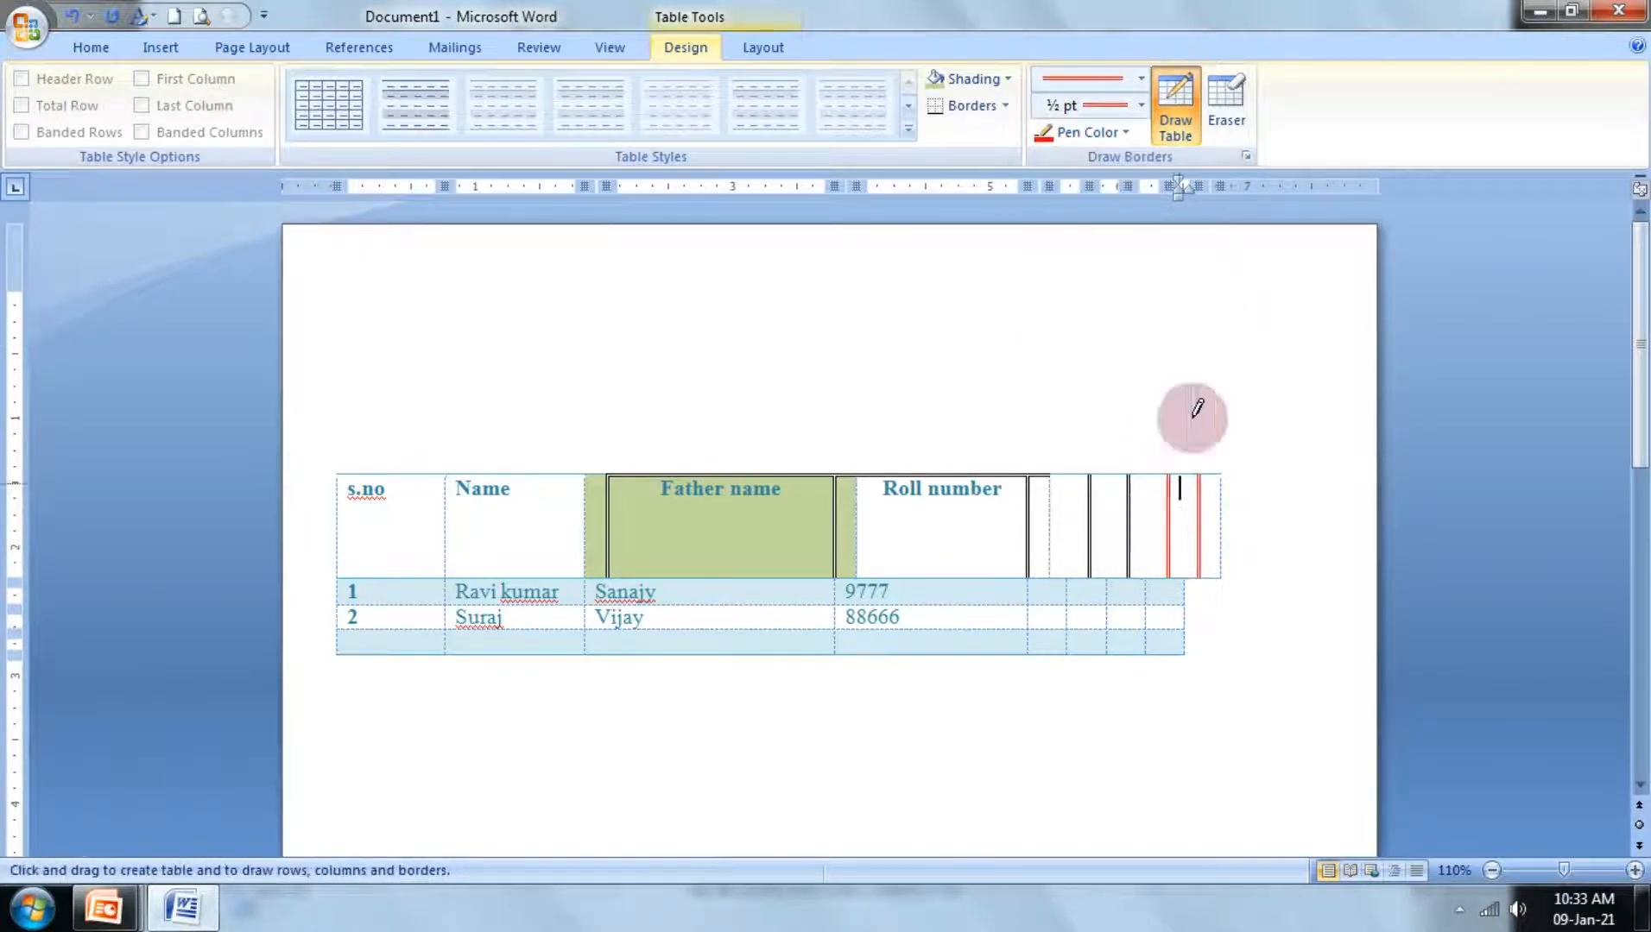
# Step: Set the line weight to 2 ¼ pt and draw red double-line borders around the s.no and Name header cells
pyautogui.click(1141, 105)
pyautogui.click(1097, 262)
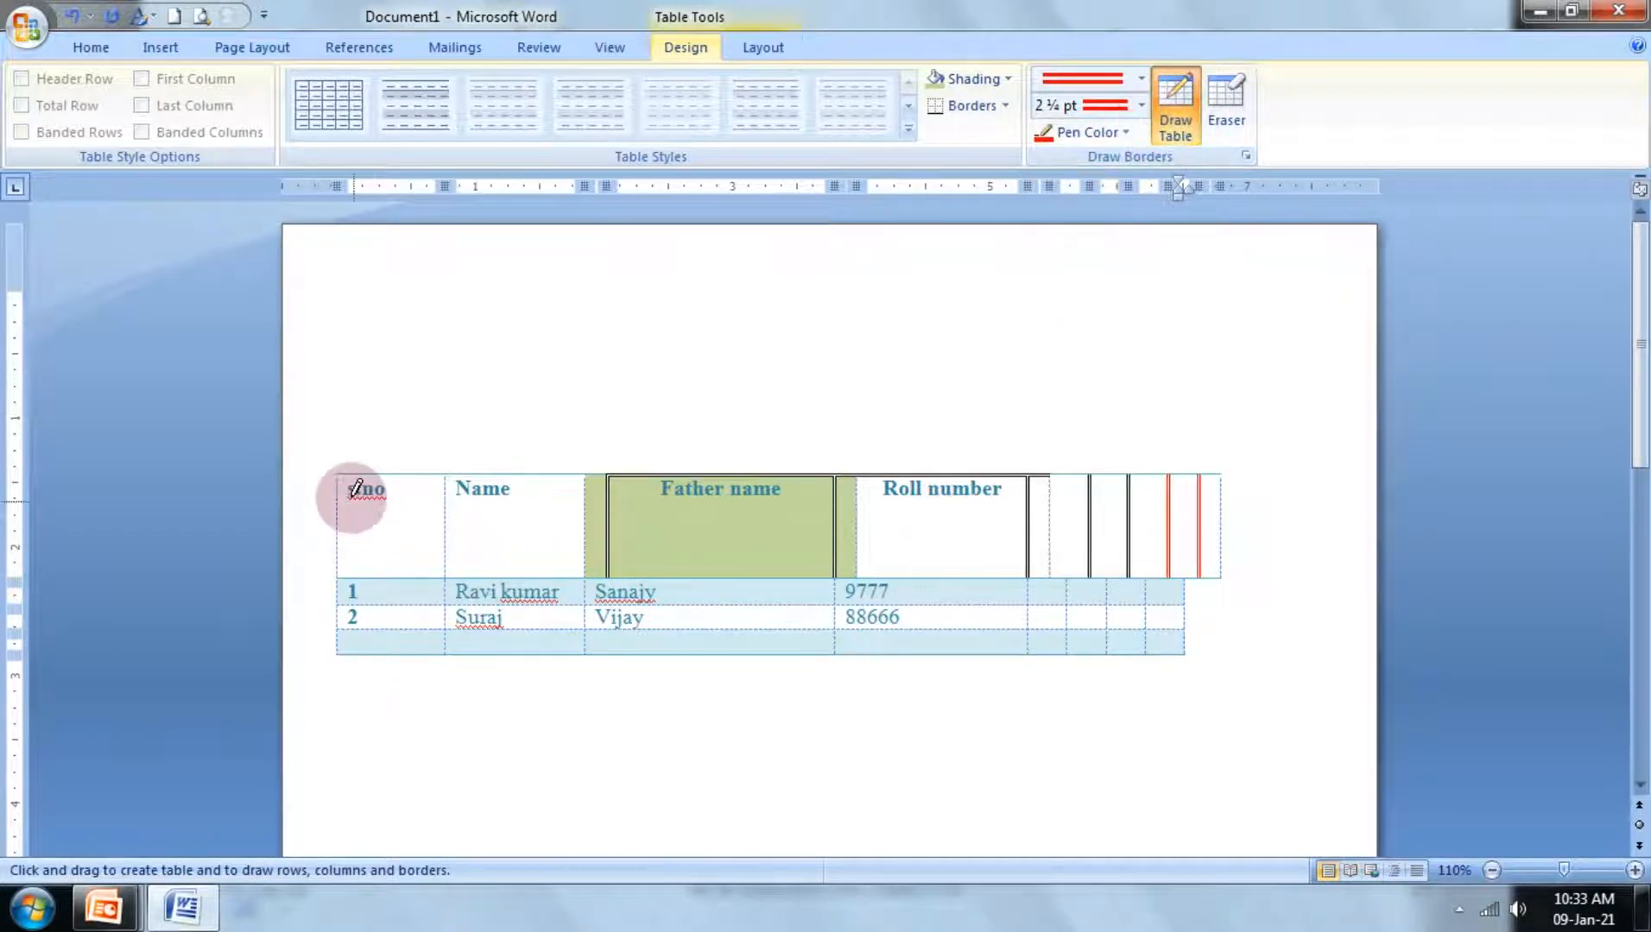
pyautogui.moveTo(356, 477); pyautogui.dragTo(357, 577)
pyautogui.moveTo(465, 499); pyautogui.dragTo(467, 587)
pyautogui.moveTo(366, 477)
pyautogui.mouseDown()
pyautogui.moveTo(581, 485)
pyautogui.moveTo(592, 563)
pyautogui.mouseUp()
# Step: Draw a separate red table about 2.2 inches wide above the main table and divide it into three cells
pyautogui.moveTo(637, 337)
pyautogui.mouseDown()
pyautogui.moveTo(700, 384)
pyautogui.moveTo(917, 412)
pyautogui.mouseUp()
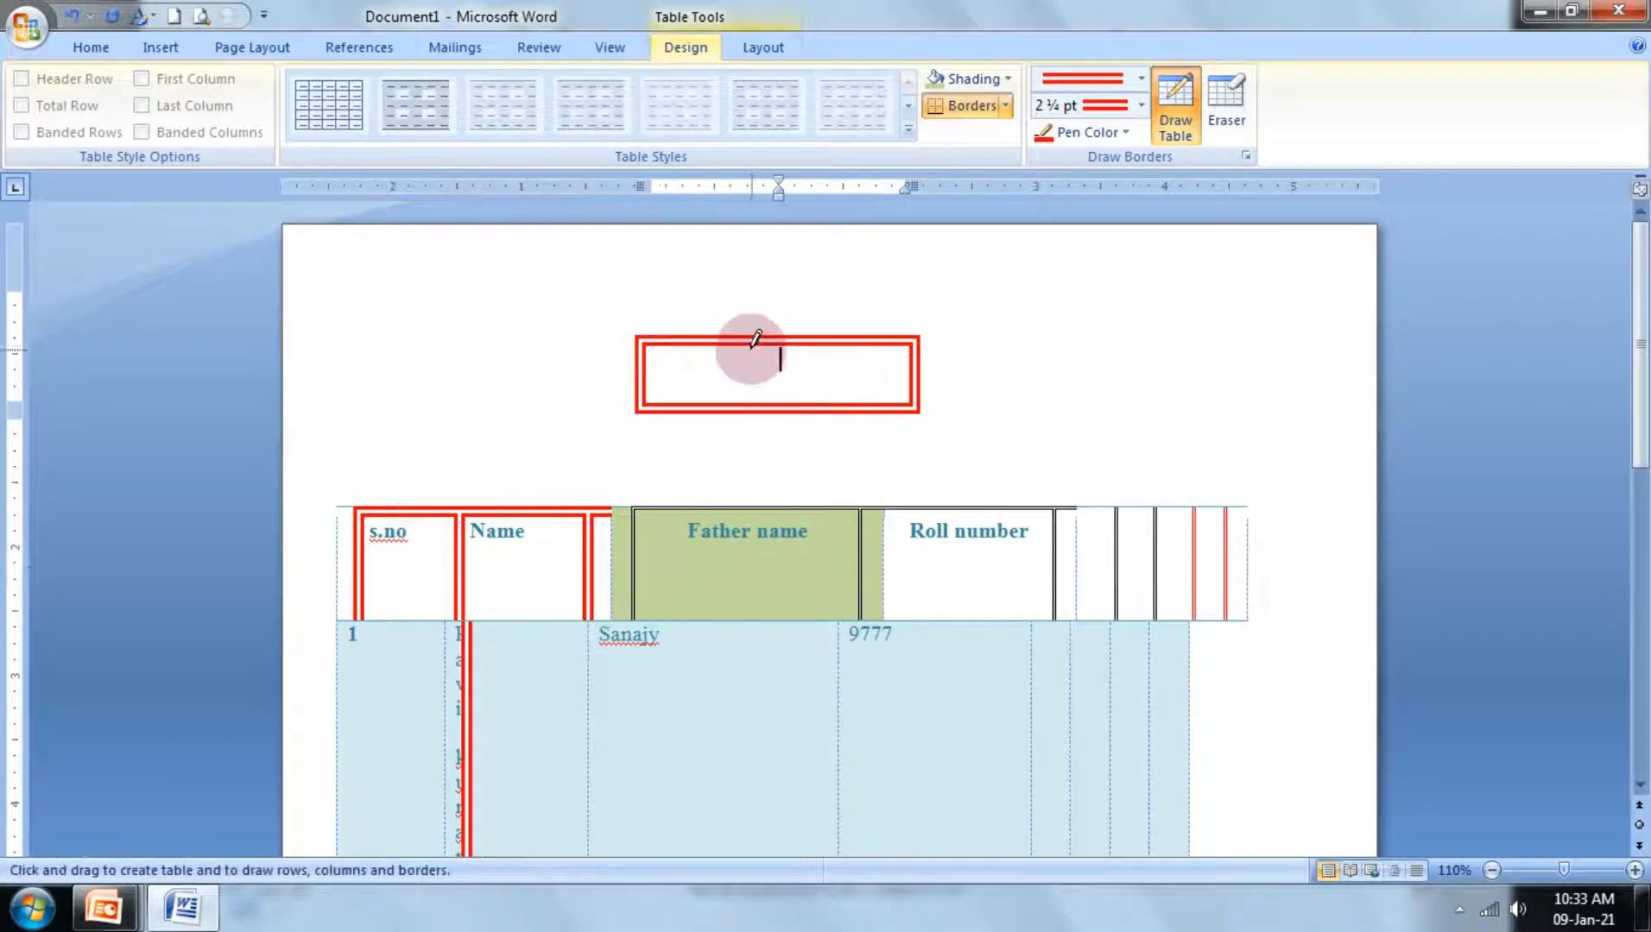
pyautogui.moveTo(752, 341); pyautogui.dragTo(752, 406)
pyautogui.moveTo(824, 349); pyautogui.dragTo(850, 404)
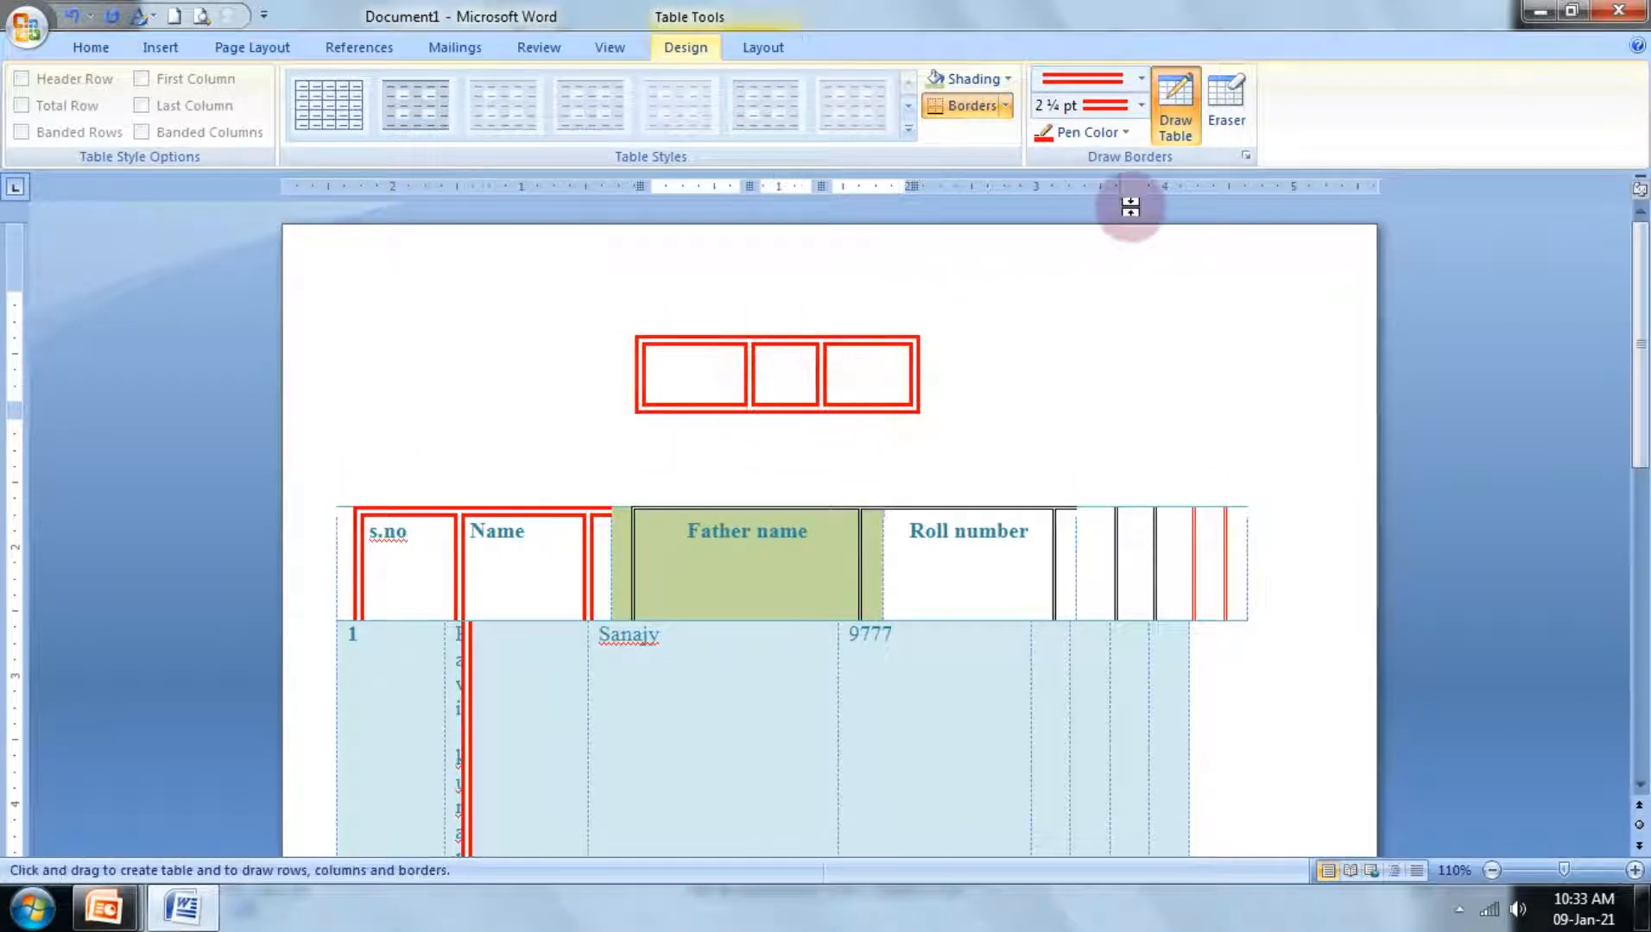
# Step: Erase both dividers and the upper and side borders of the small red table with the Eraser
pyautogui.click(1225, 107)
pyautogui.click(827, 356)
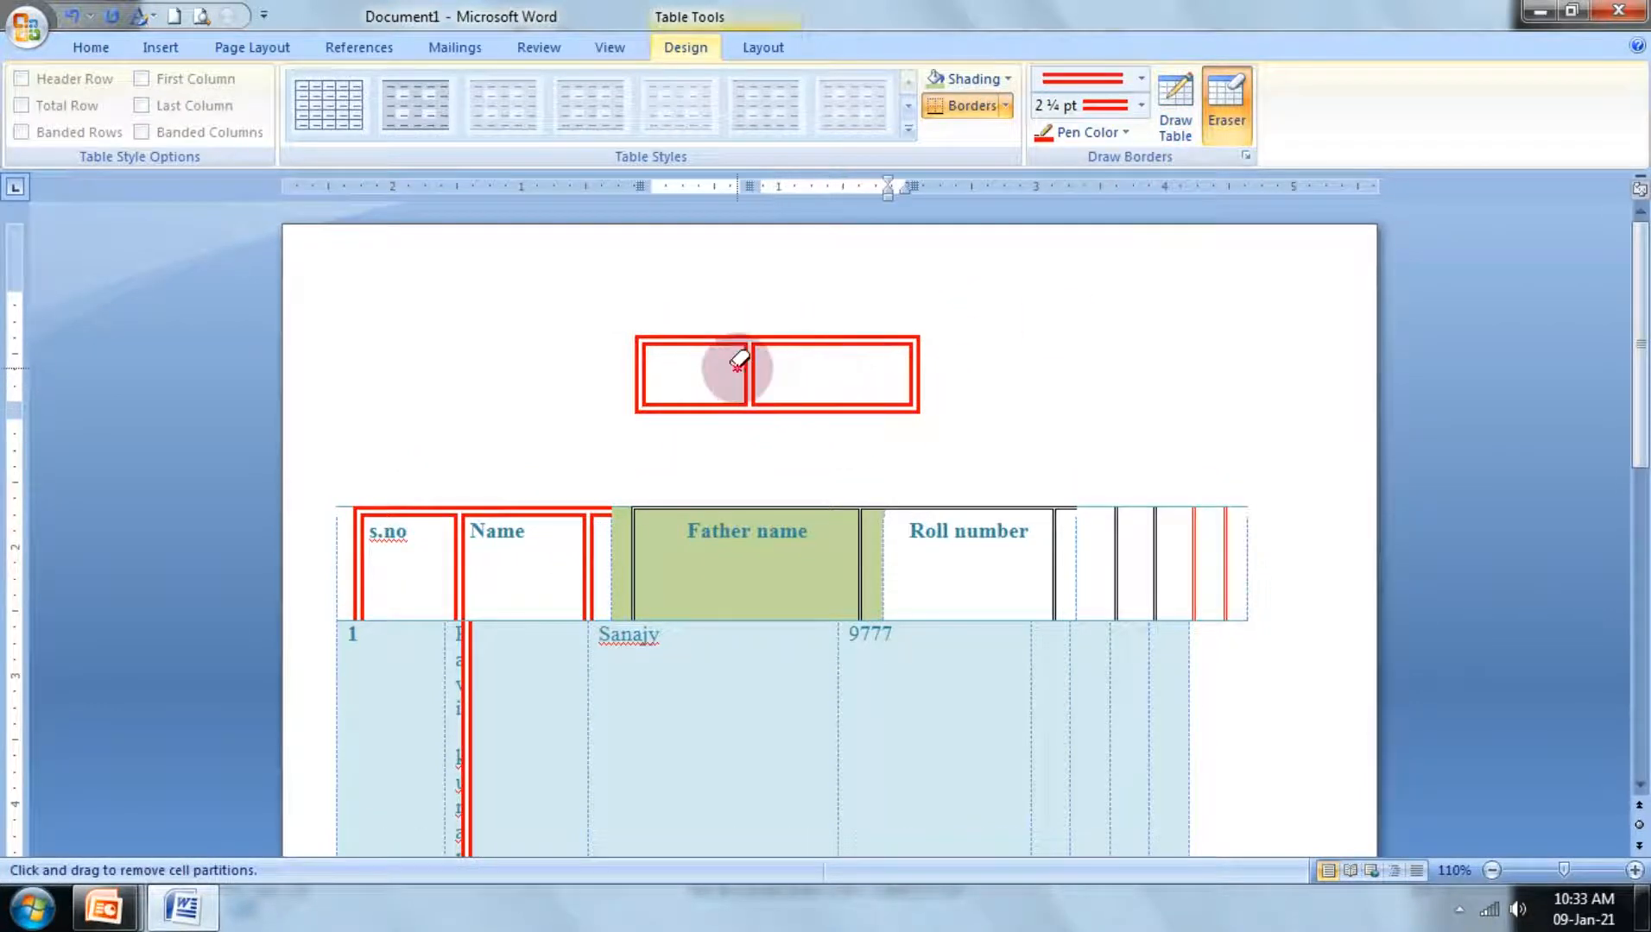
pyautogui.click(752, 363)
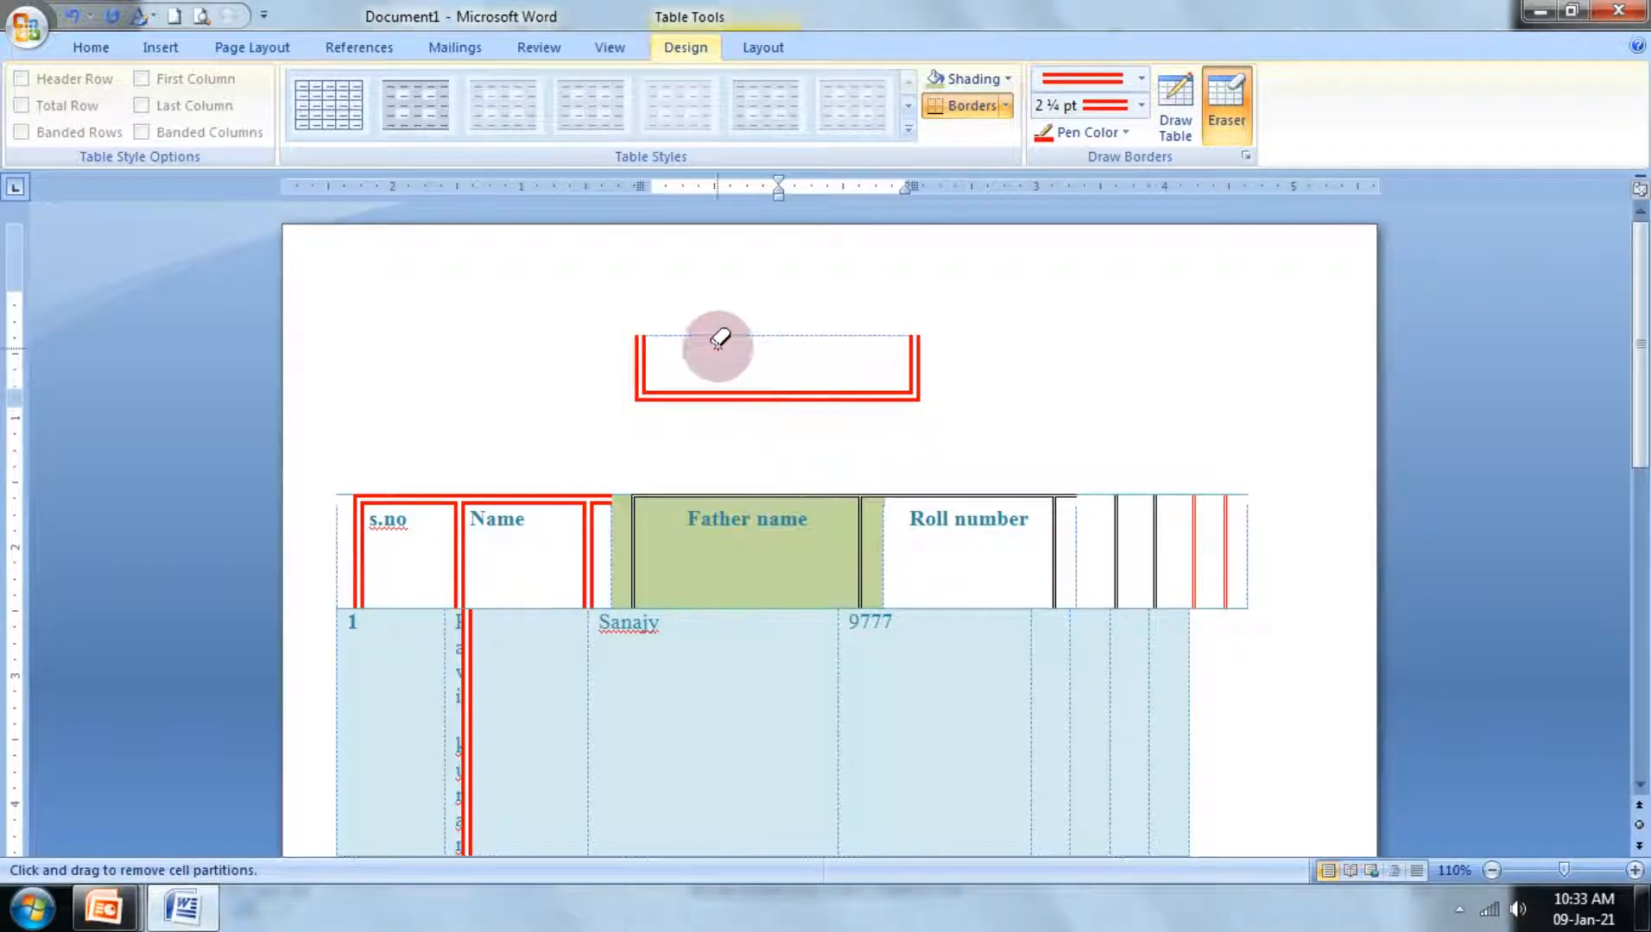
pyautogui.moveTo(726, 339); pyautogui.dragTo(708, 336)
pyautogui.click(641, 349)
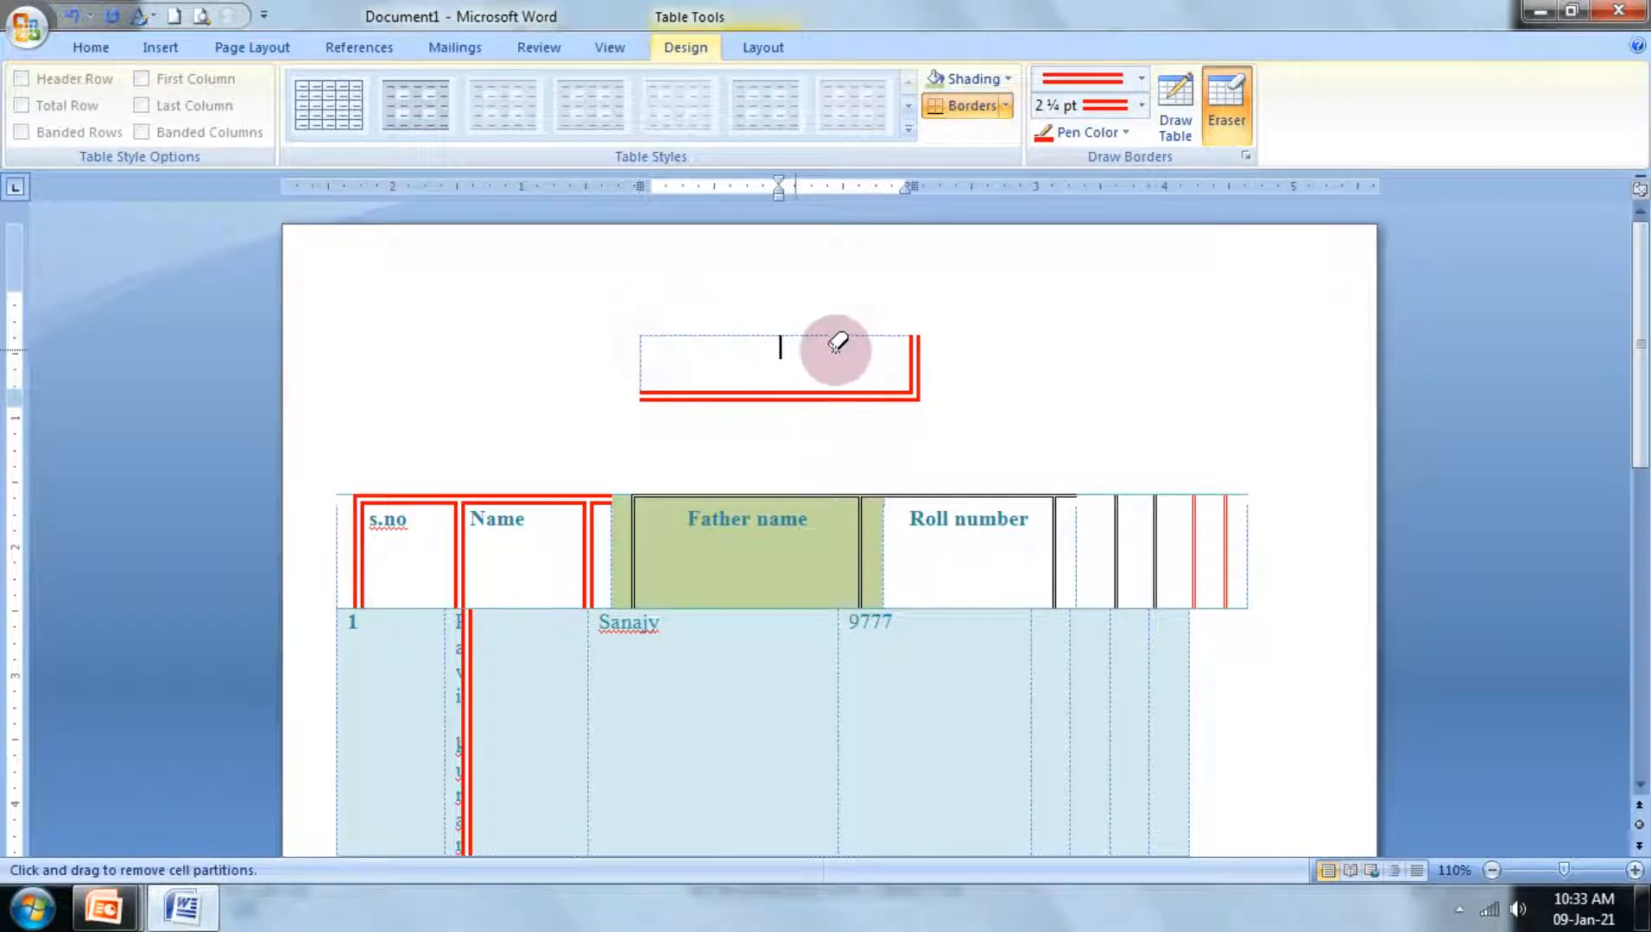
pyautogui.click(912, 360)
# Step: Erase the main table and the small table's remaining border, and place the cursor on the blank page
pyautogui.moveTo(294, 550)
pyautogui.mouseDown()
pyautogui.moveTo(670, 652)
pyautogui.moveTo(1092, 803)
pyautogui.mouseUp()
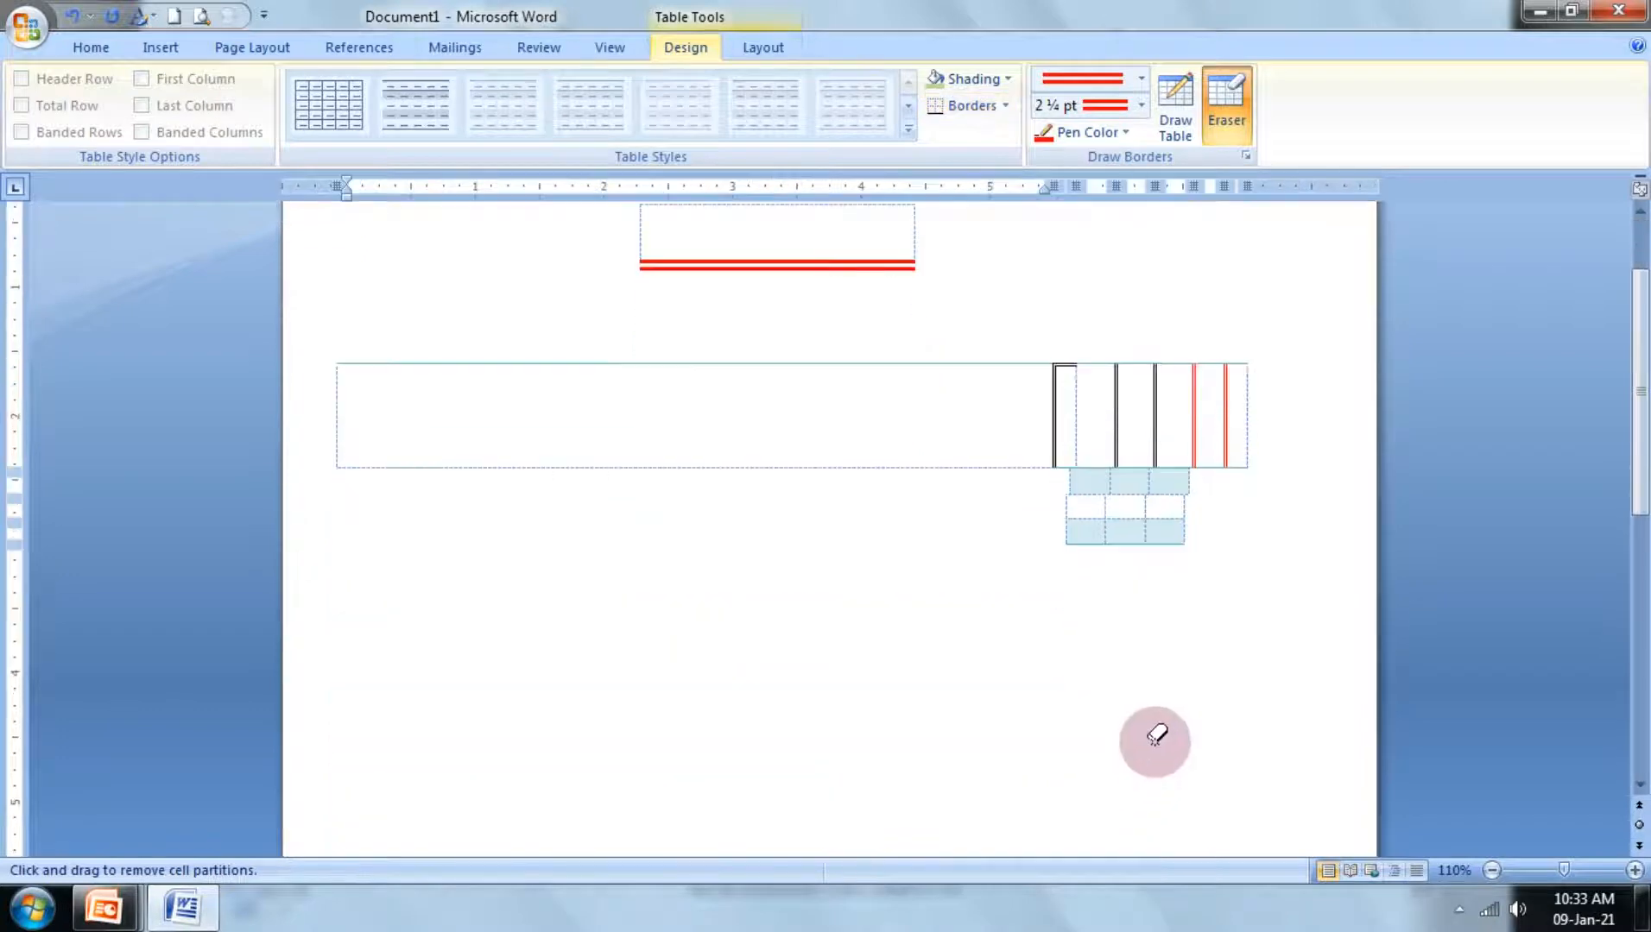
pyautogui.moveTo(1180, 699)
pyautogui.mouseDown()
pyautogui.moveTo(1079, 406)
pyautogui.moveTo(535, 381)
pyautogui.moveTo(873, 479)
pyautogui.moveTo(1167, 521)
pyautogui.moveTo(395, 452)
pyautogui.moveTo(301, 385)
pyautogui.mouseUp()
pyautogui.moveTo(715, 230); pyautogui.dragTo(774, 294)
pyautogui.scroll(3, 944, 676)
pyautogui.doubleClick(527, 424)
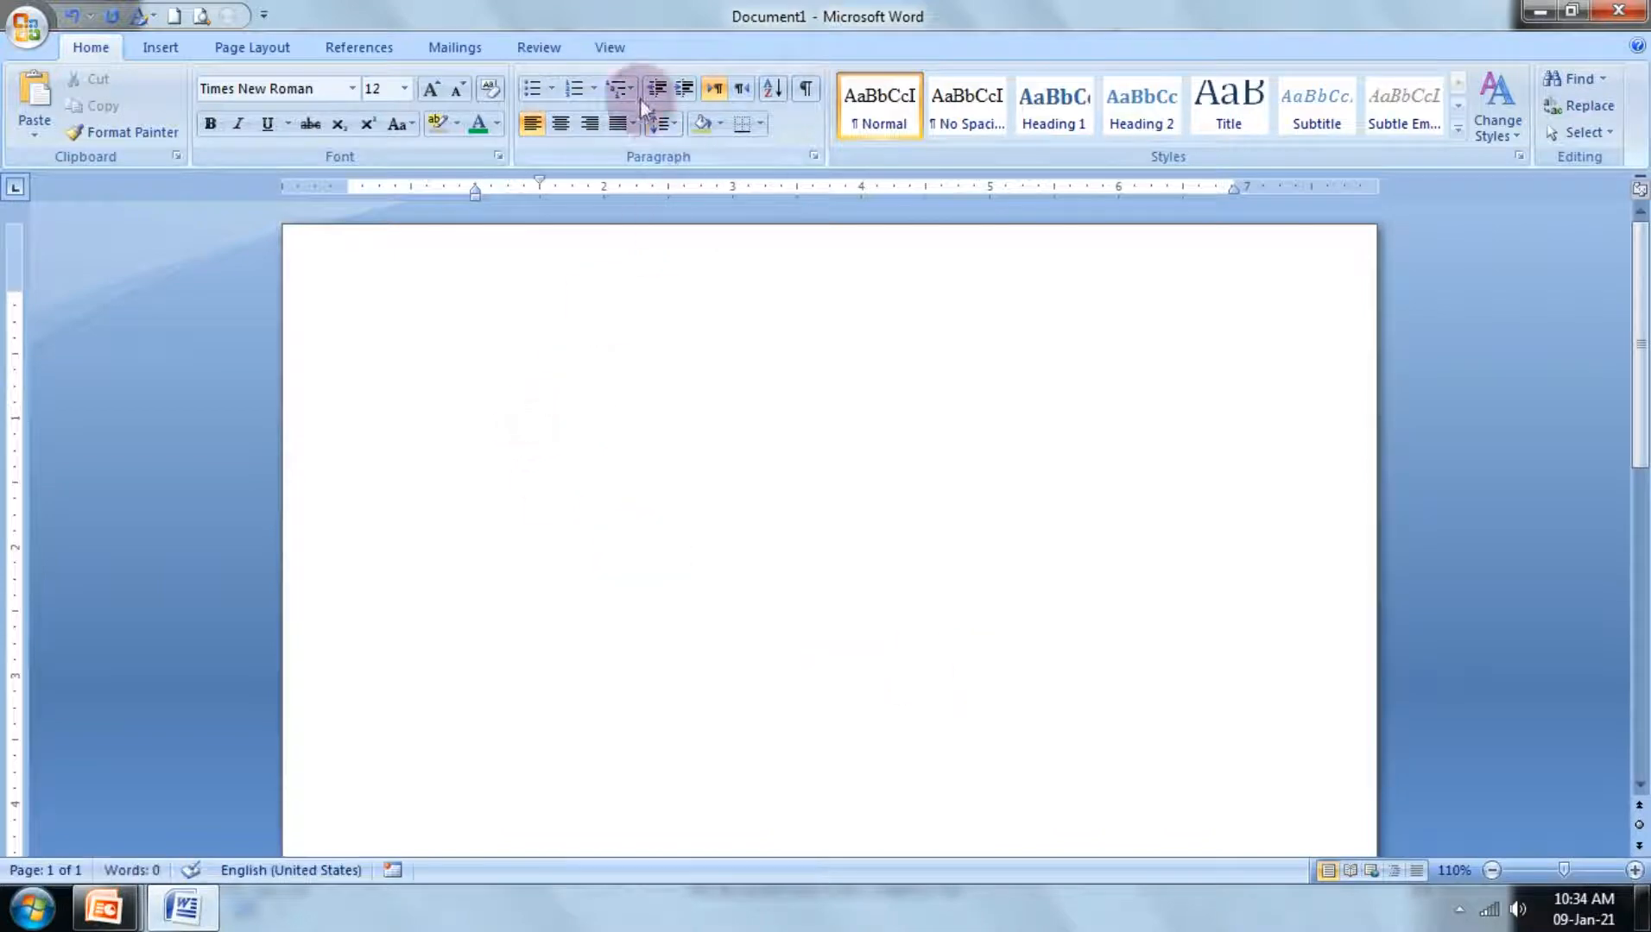
# Step: Insert a new table with six columns and three rows
pyautogui.click(160, 48)
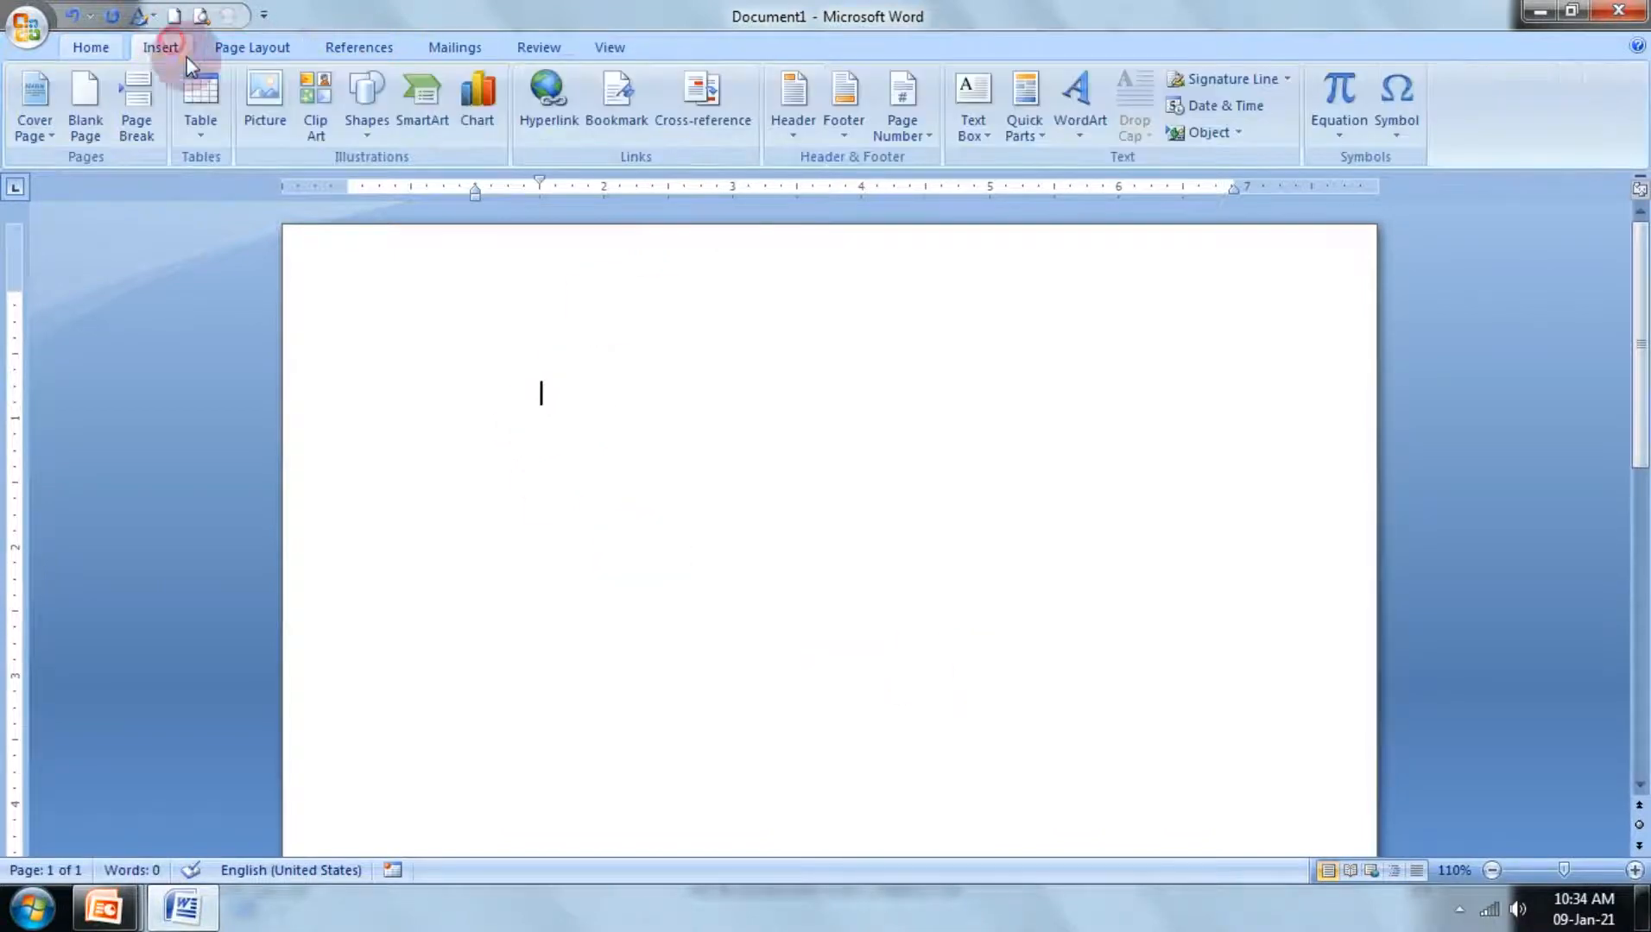
pyautogui.click(207, 129)
pyautogui.click(317, 233)
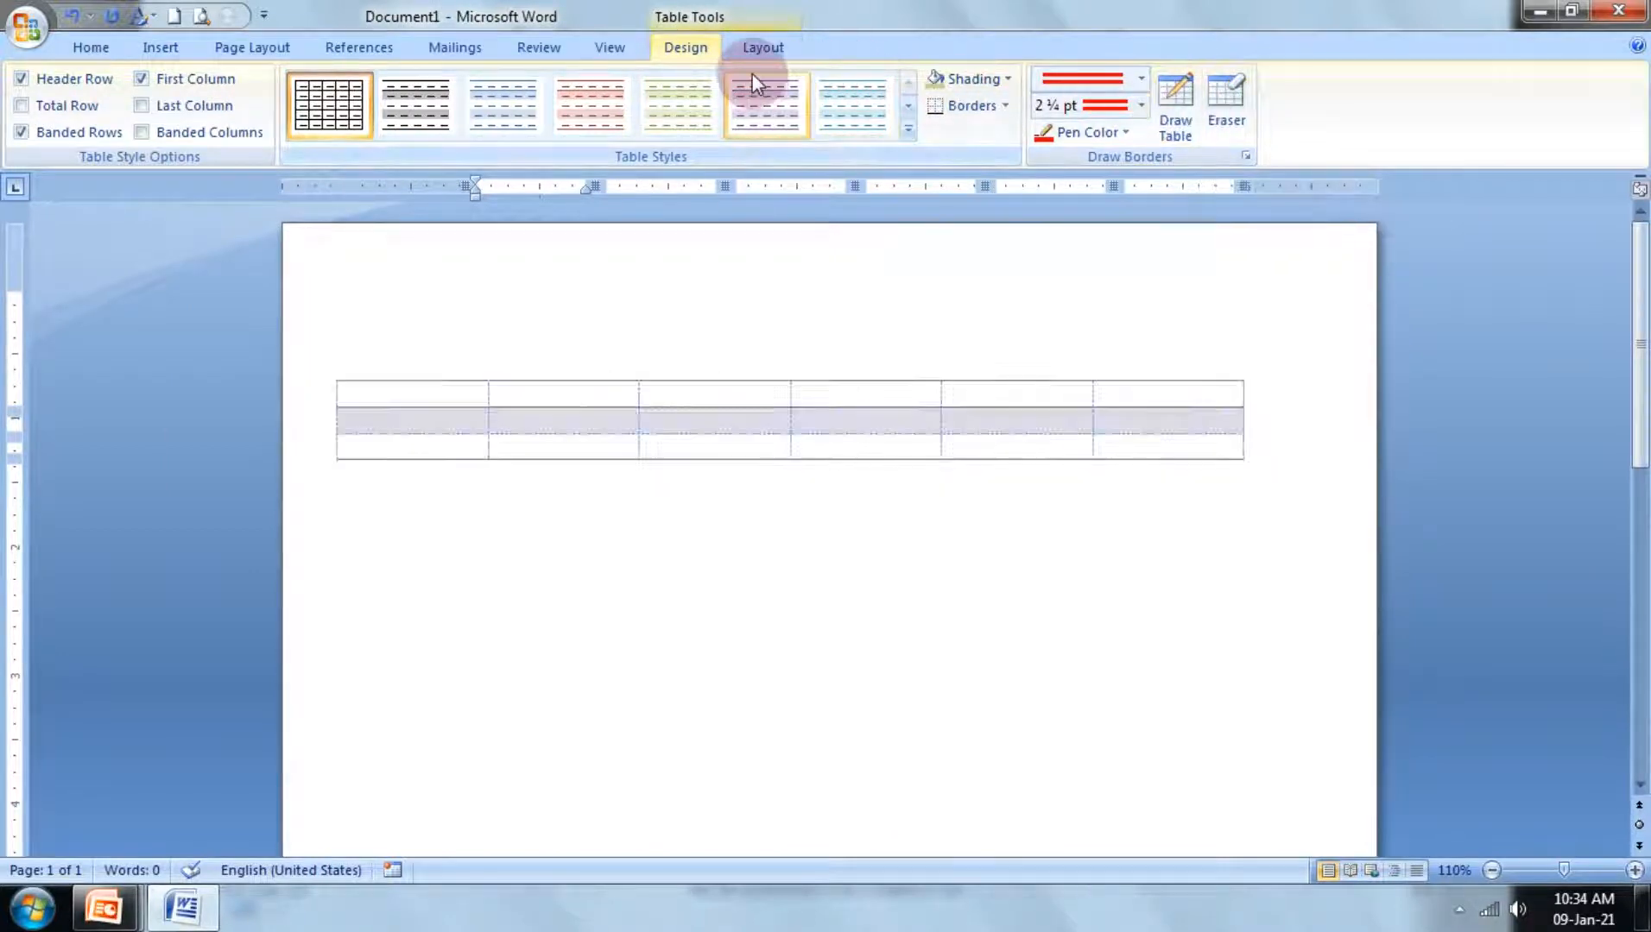
# Step: Allow 0.03" spacing between the new table's cells, and delete the whole table
pyautogui.click(759, 49)
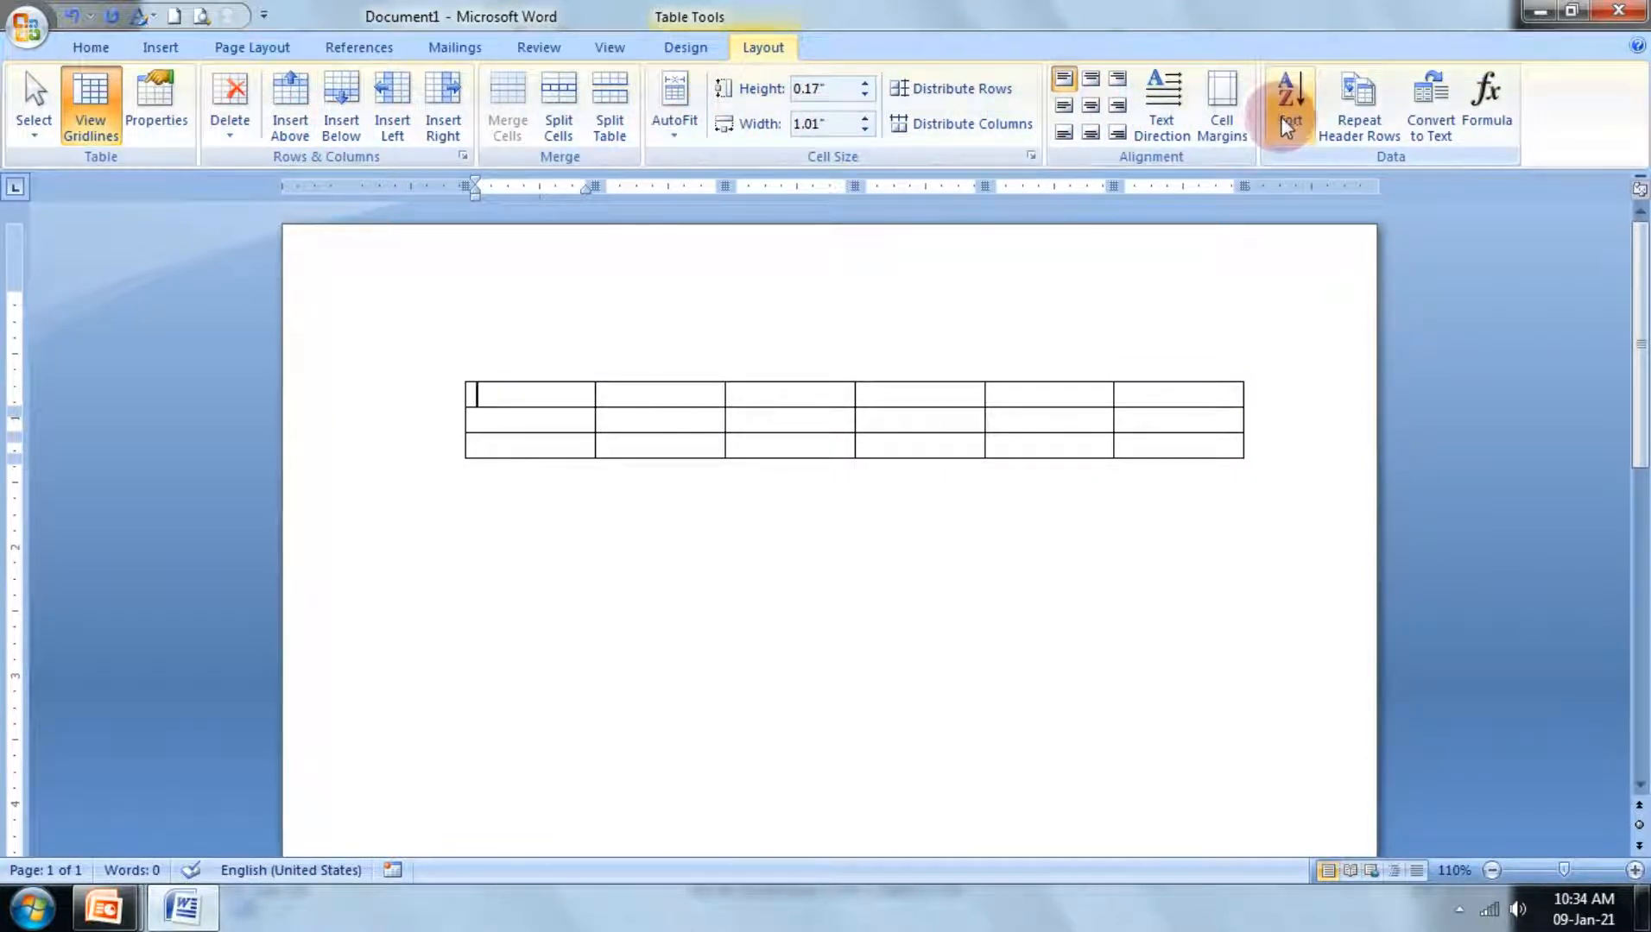
pyautogui.click(1208, 110)
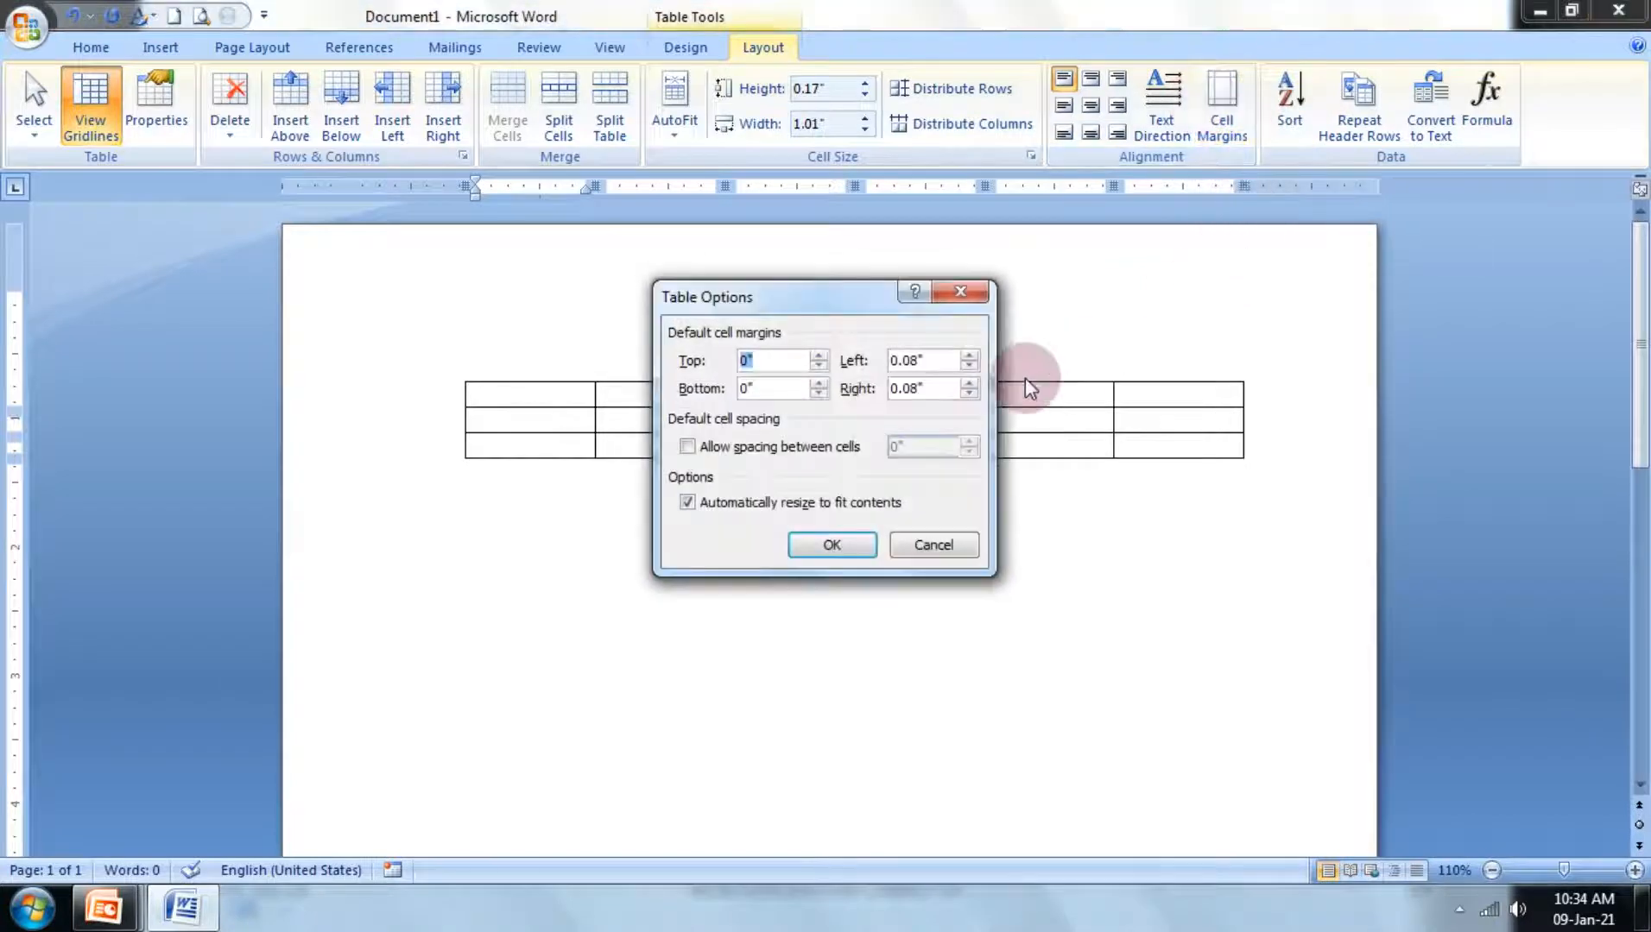
pyautogui.click(735, 447)
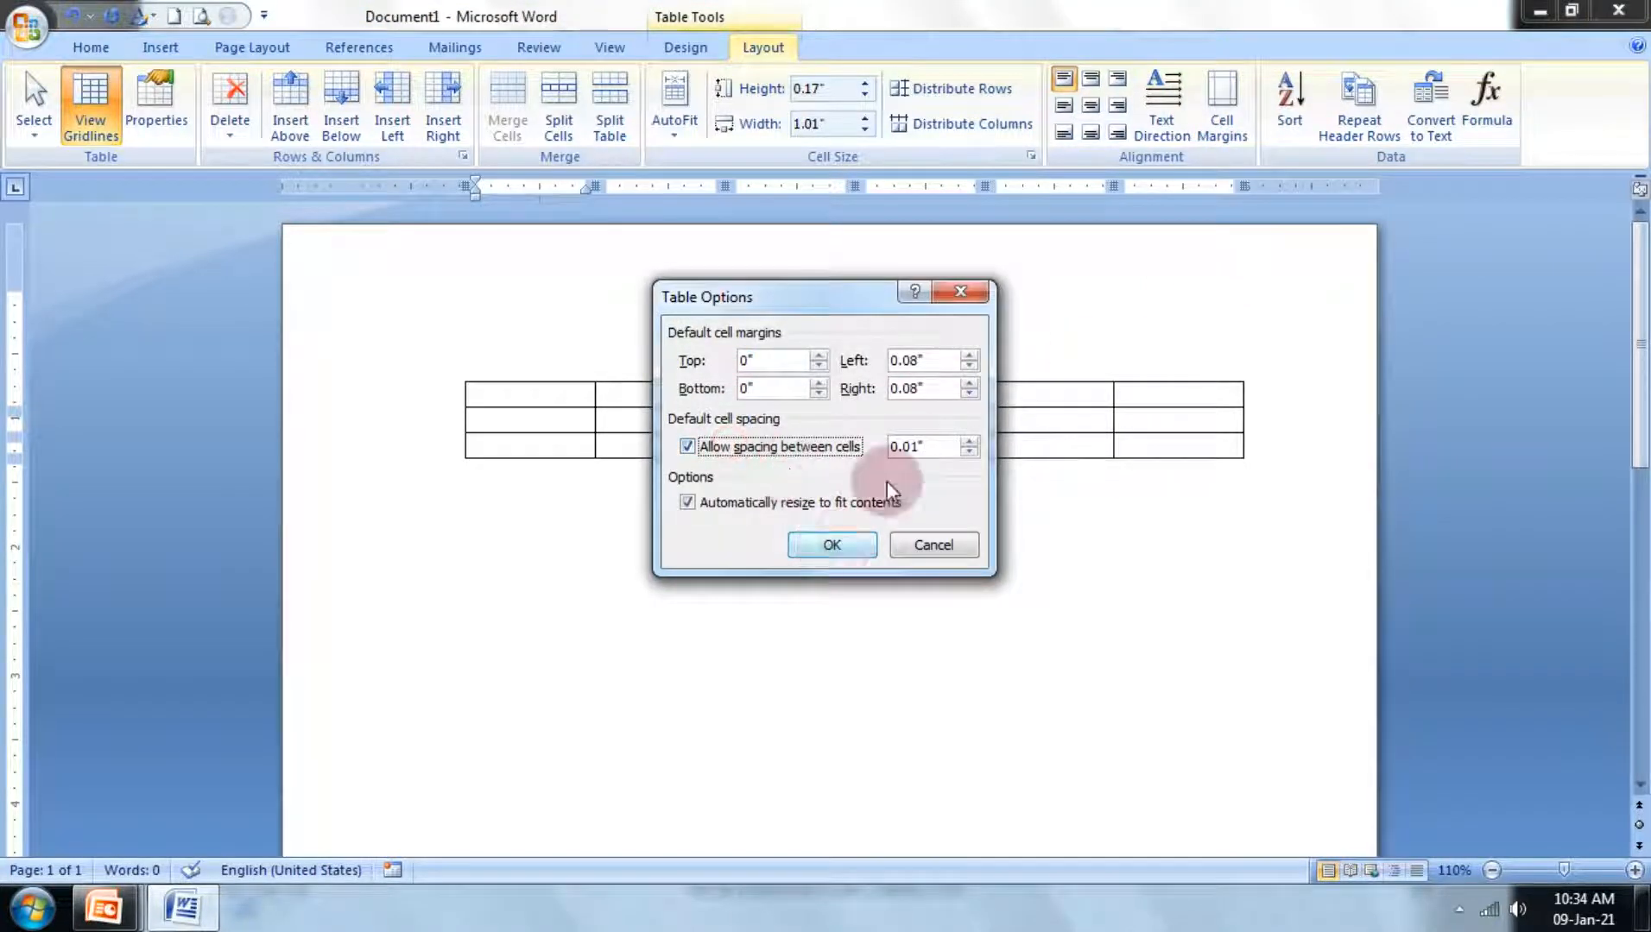
pyautogui.click(968, 443)
pyautogui.click(827, 542)
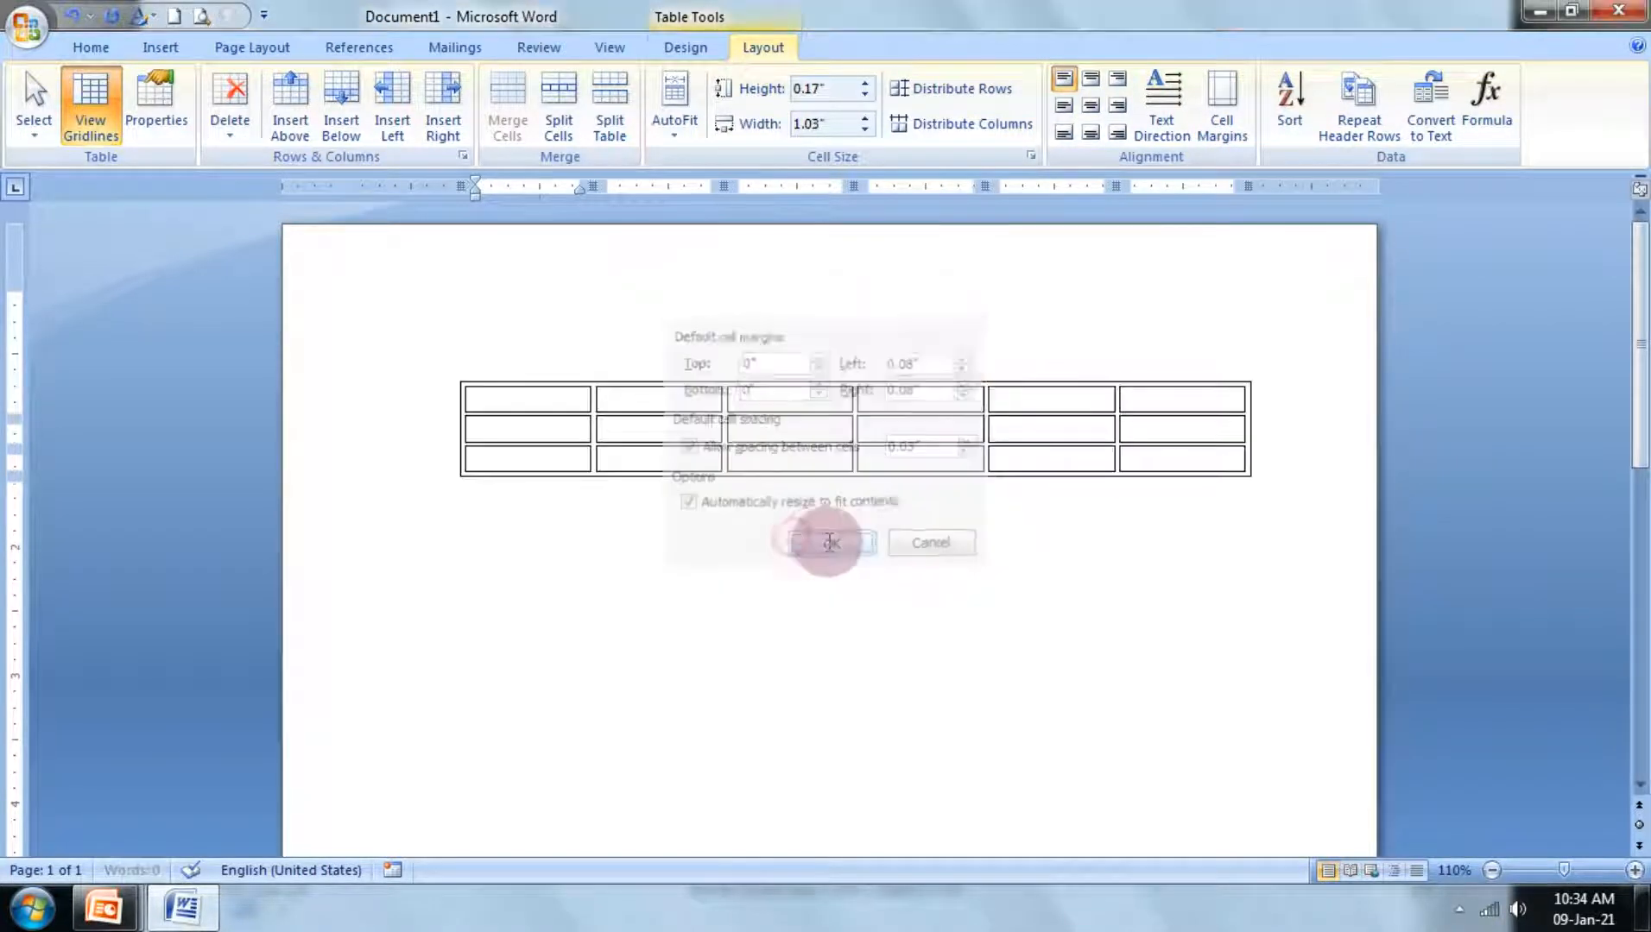
pyautogui.click(228, 102)
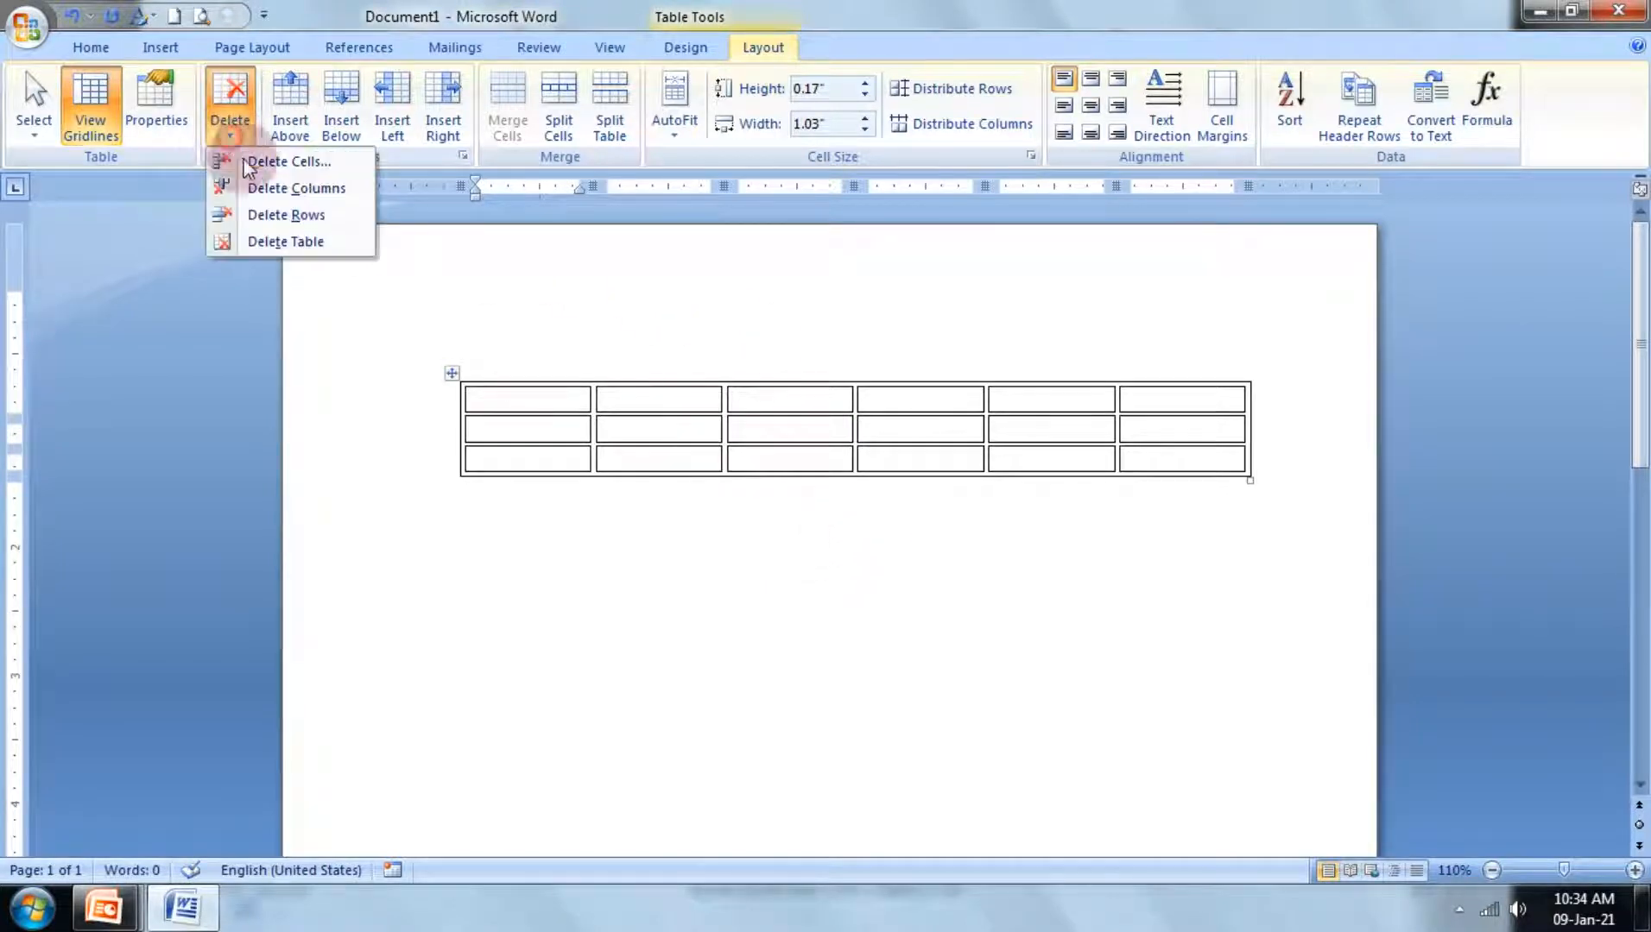
pyautogui.click(313, 244)
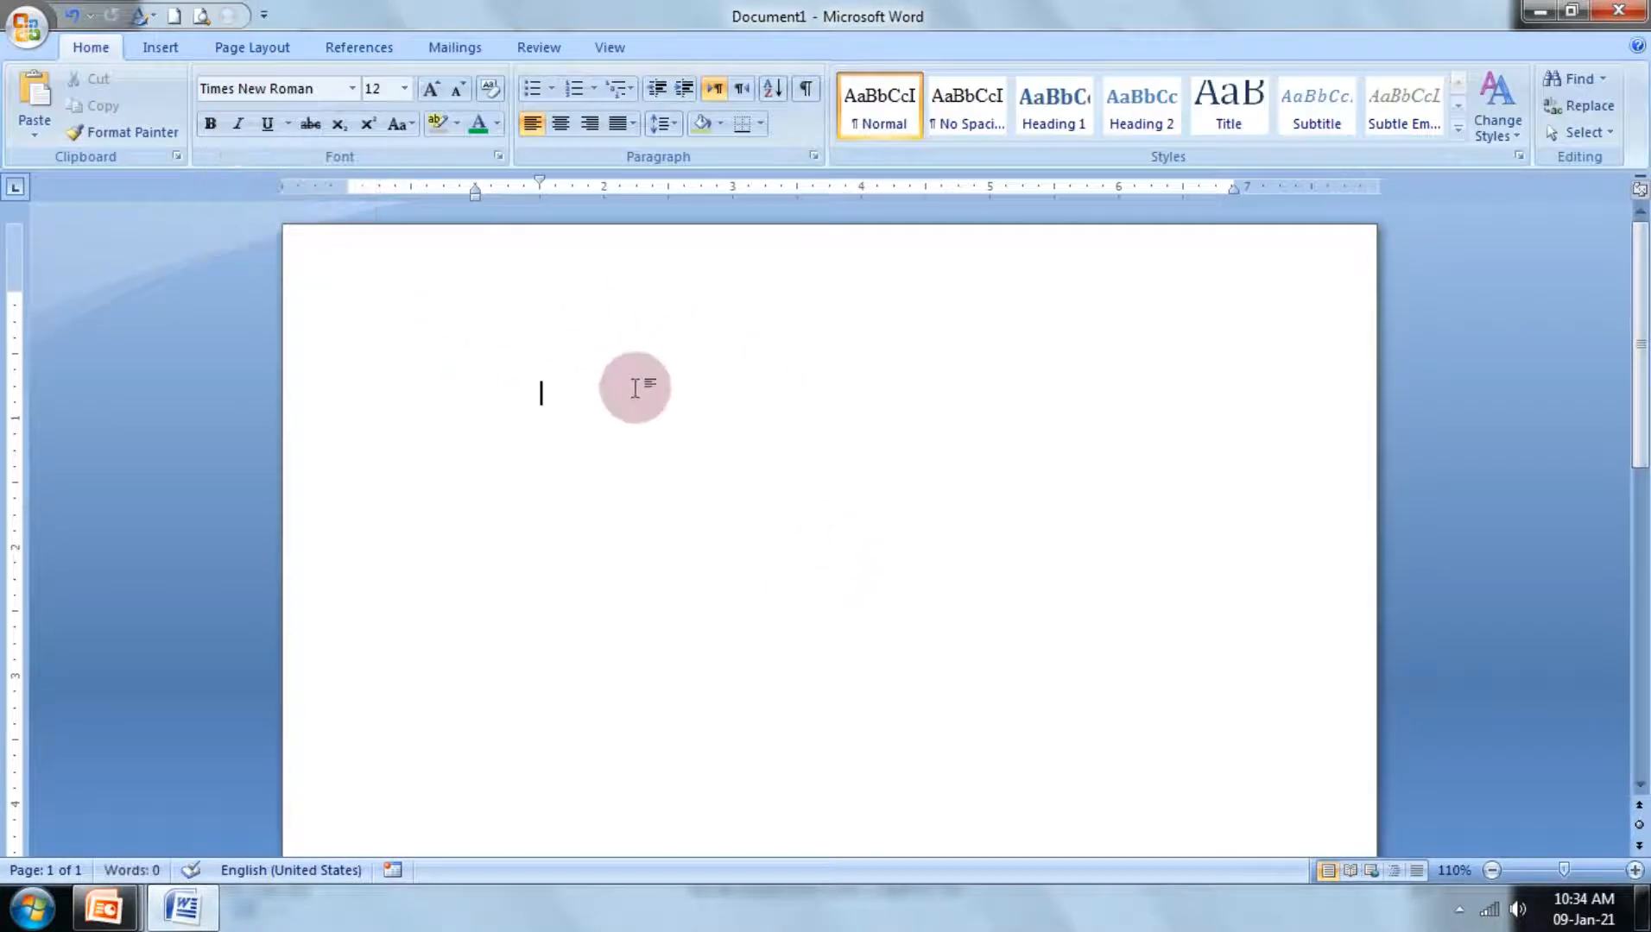
pyautogui.press('super+Tab')
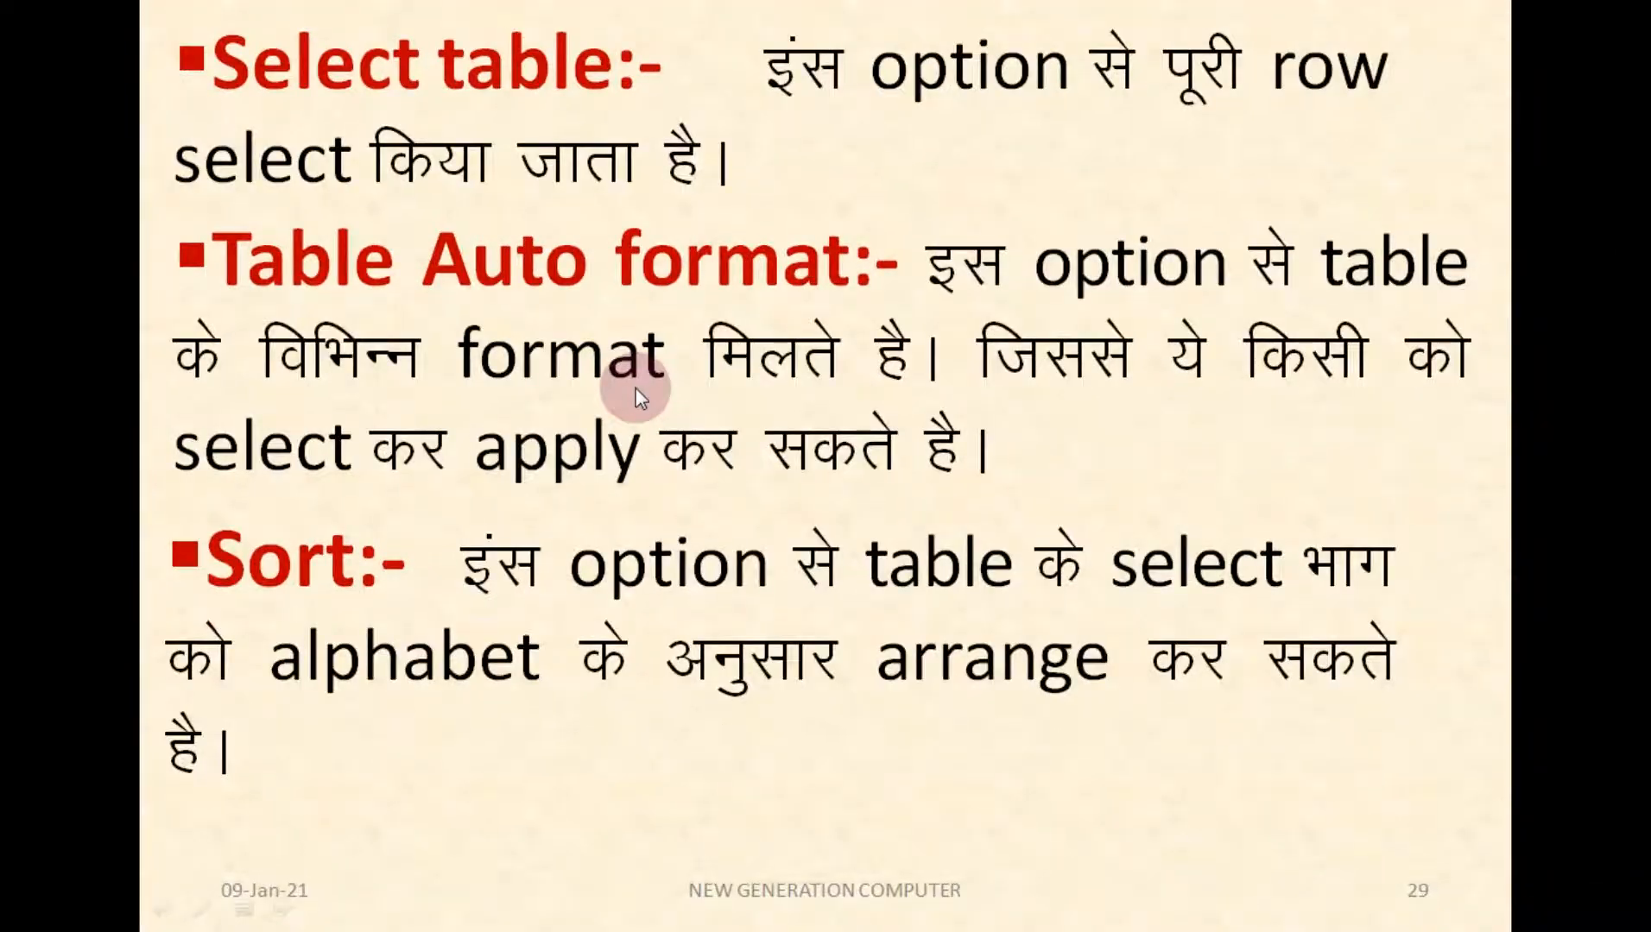
pyautogui.click(636, 393)
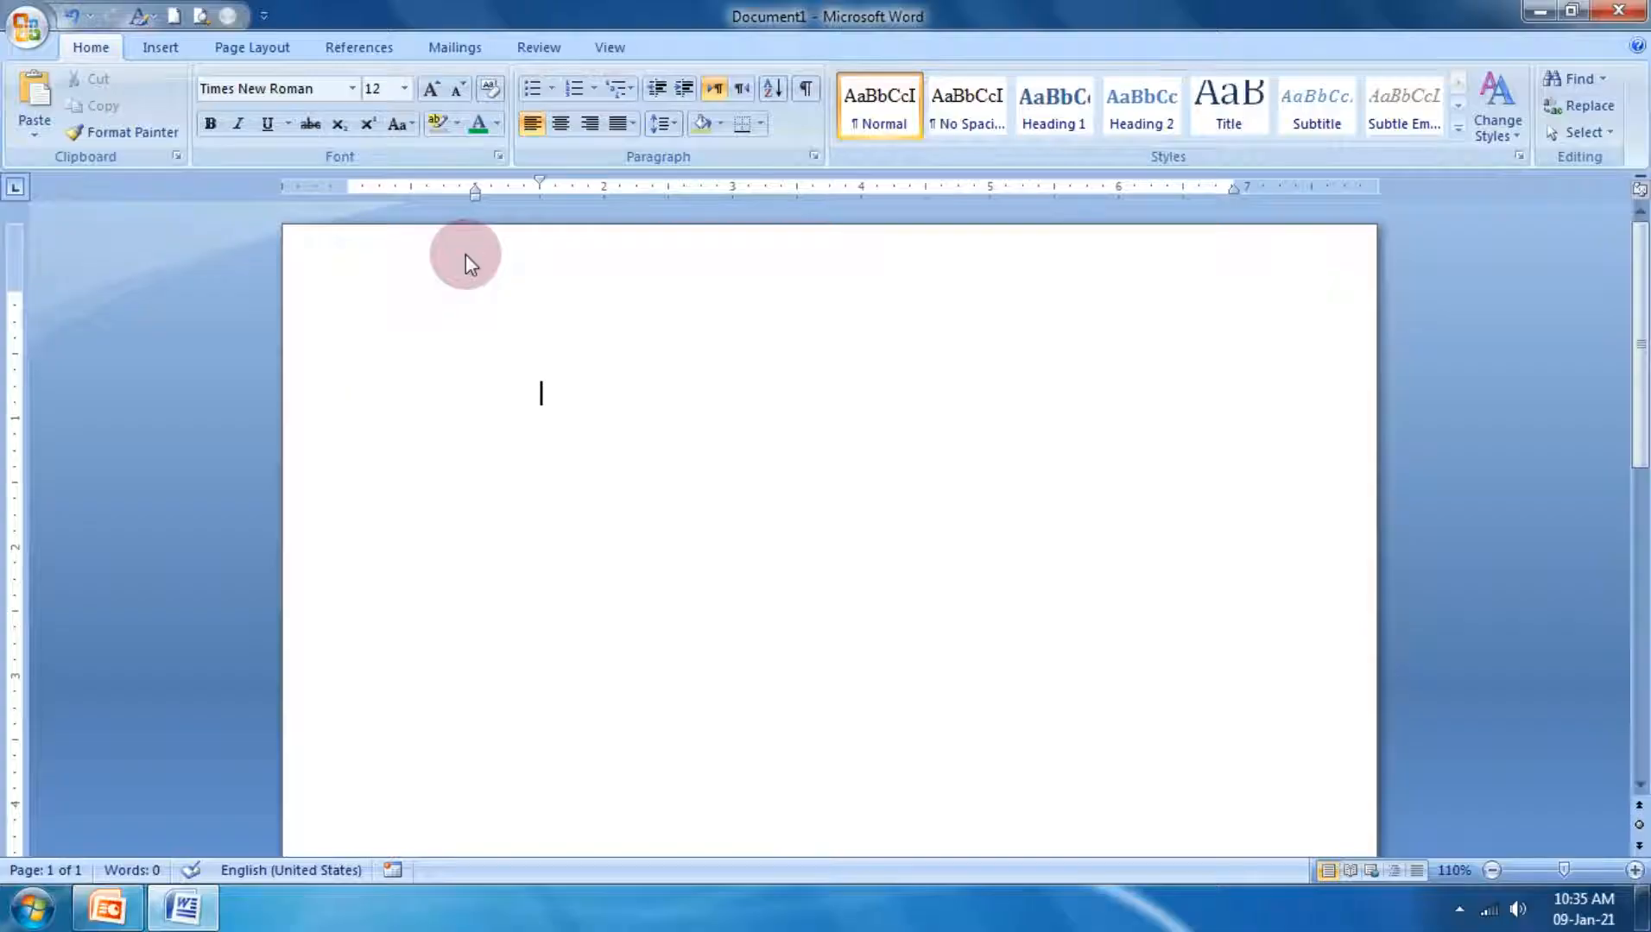
pyautogui.hotkey('ctrl', 's')
pyautogui.click(741, 574)
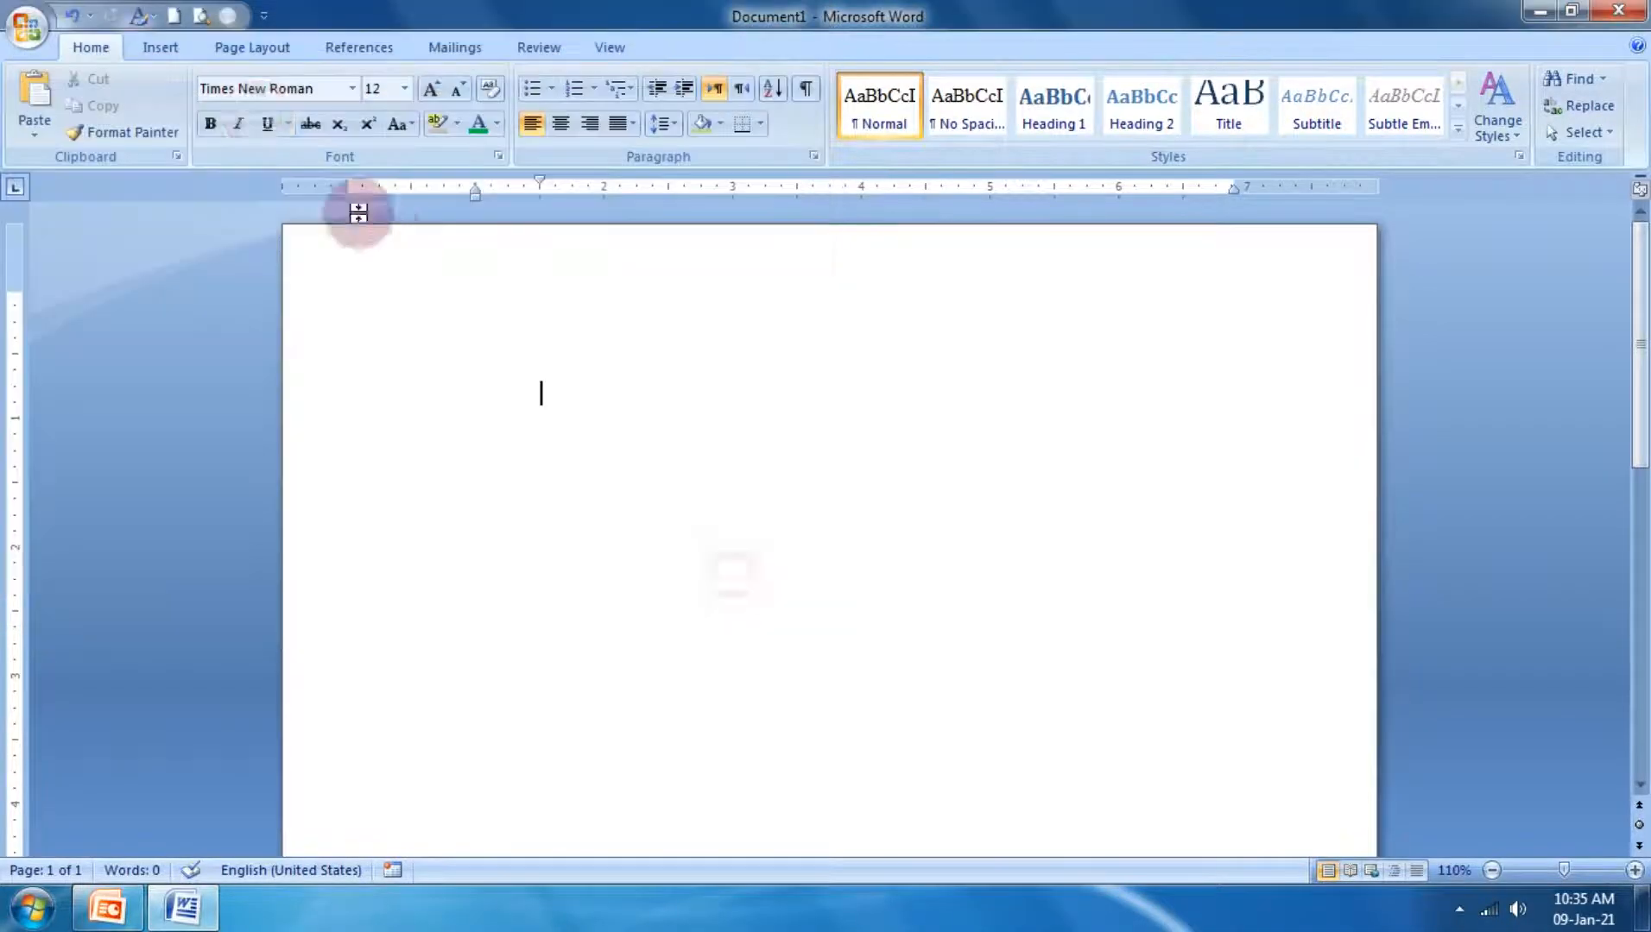
# Step: Start inserting a picture from file and browse to the wallpaper folder on drive D
pyautogui.click(166, 59)
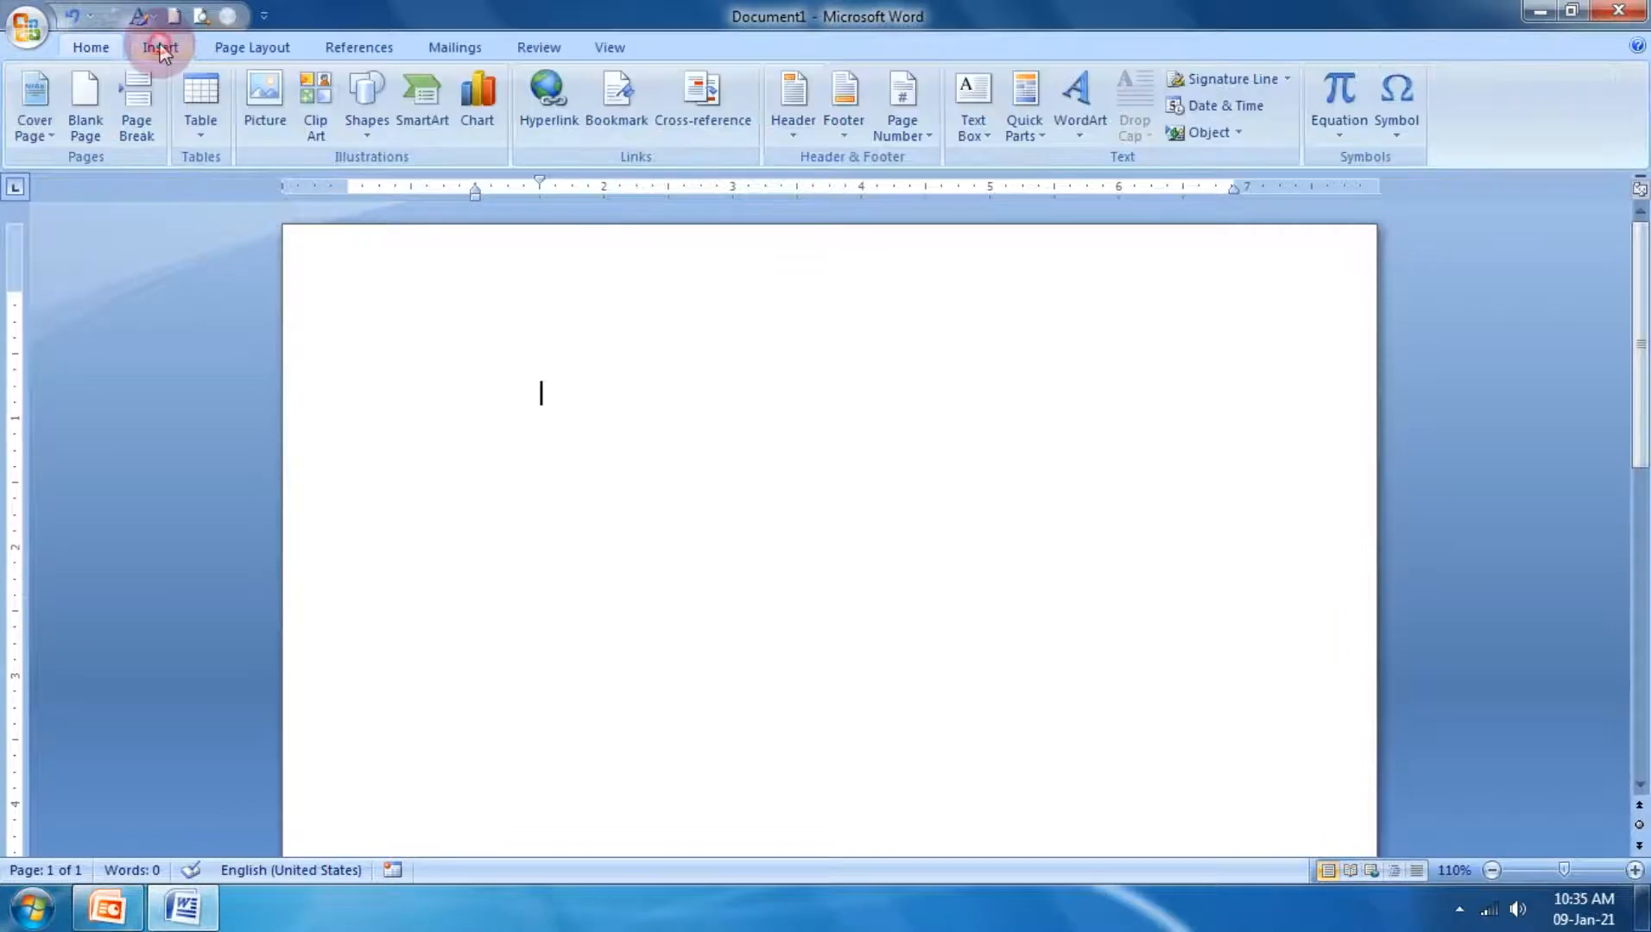
pyautogui.click(286, 104)
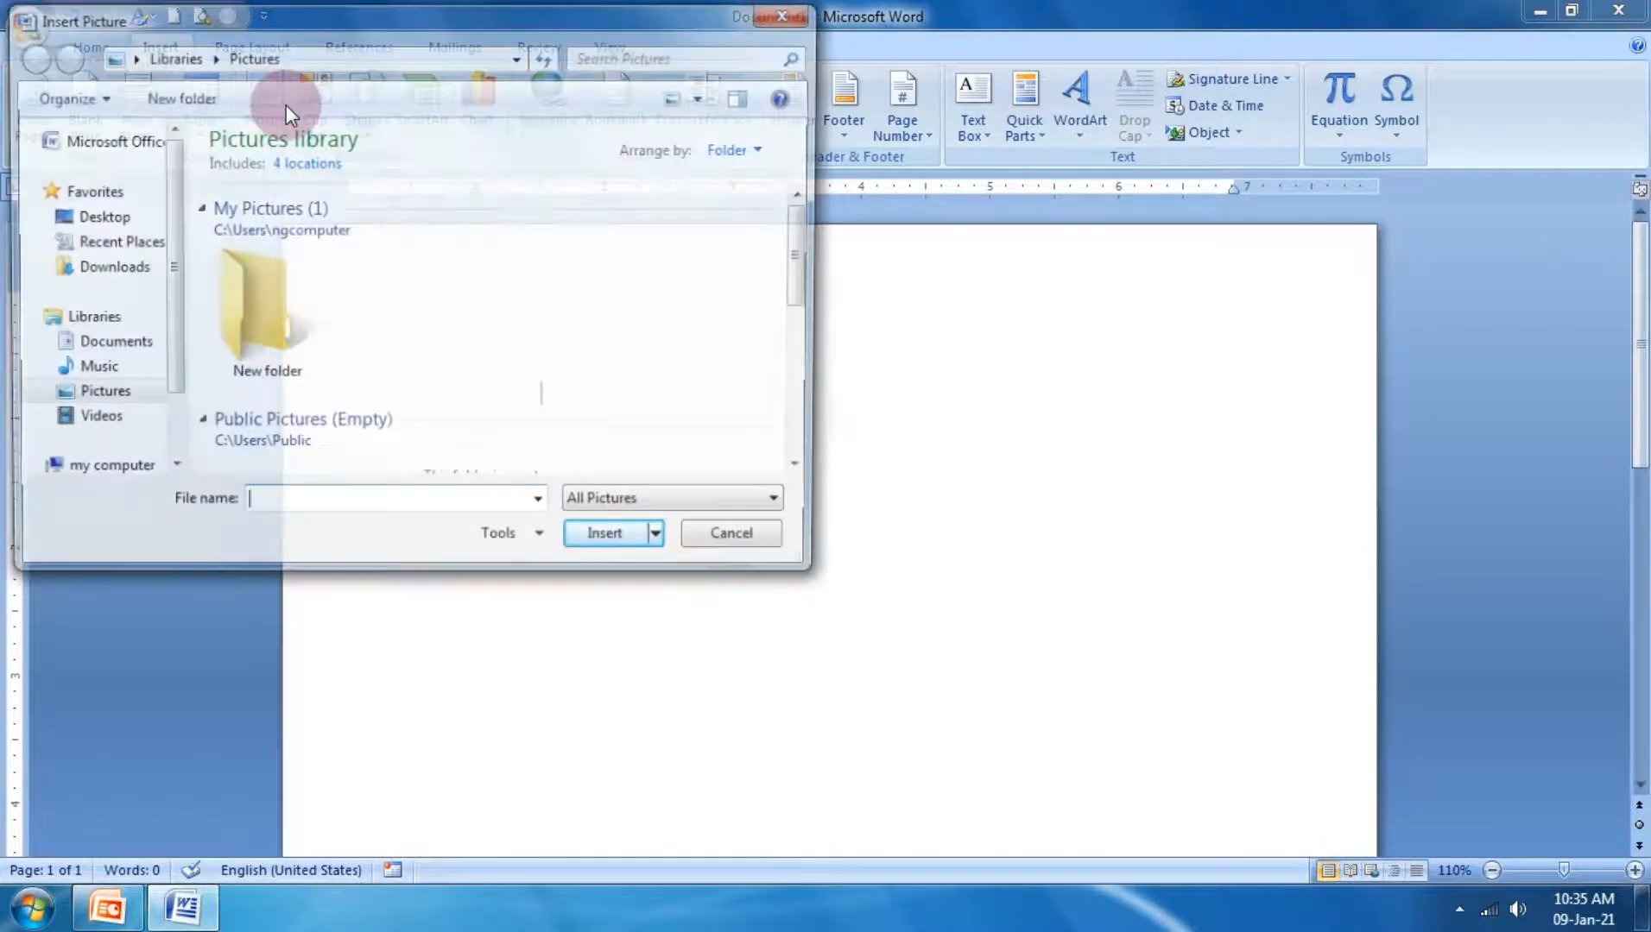
pyautogui.scroll(-1, 167, 268)
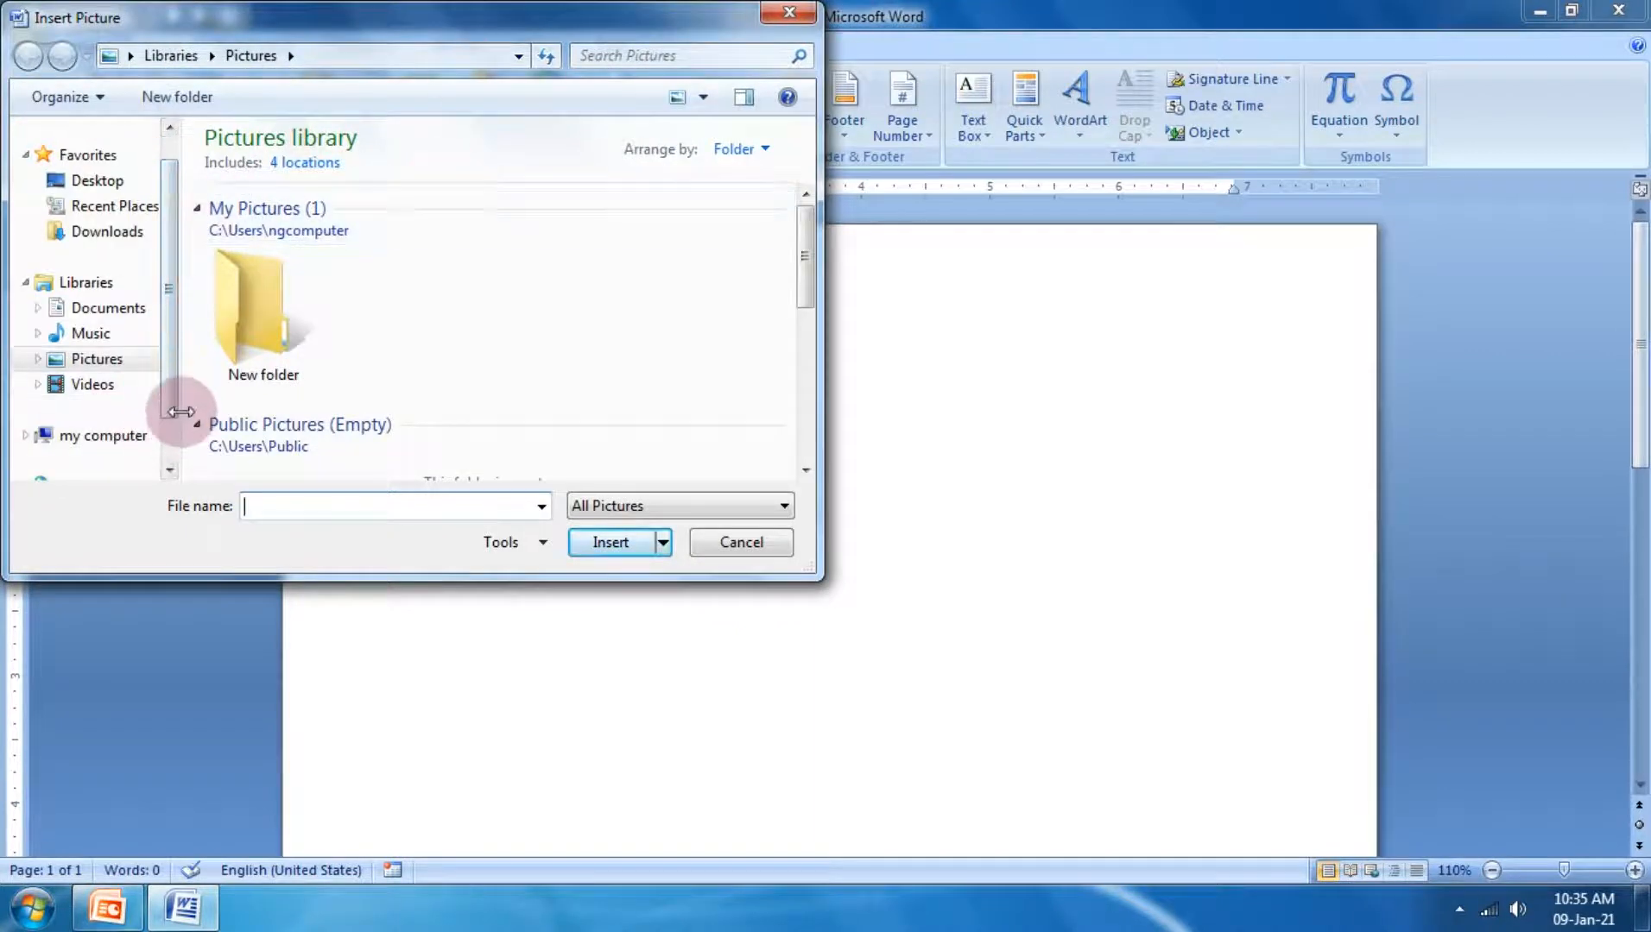
pyautogui.scroll(-1, 180, 407)
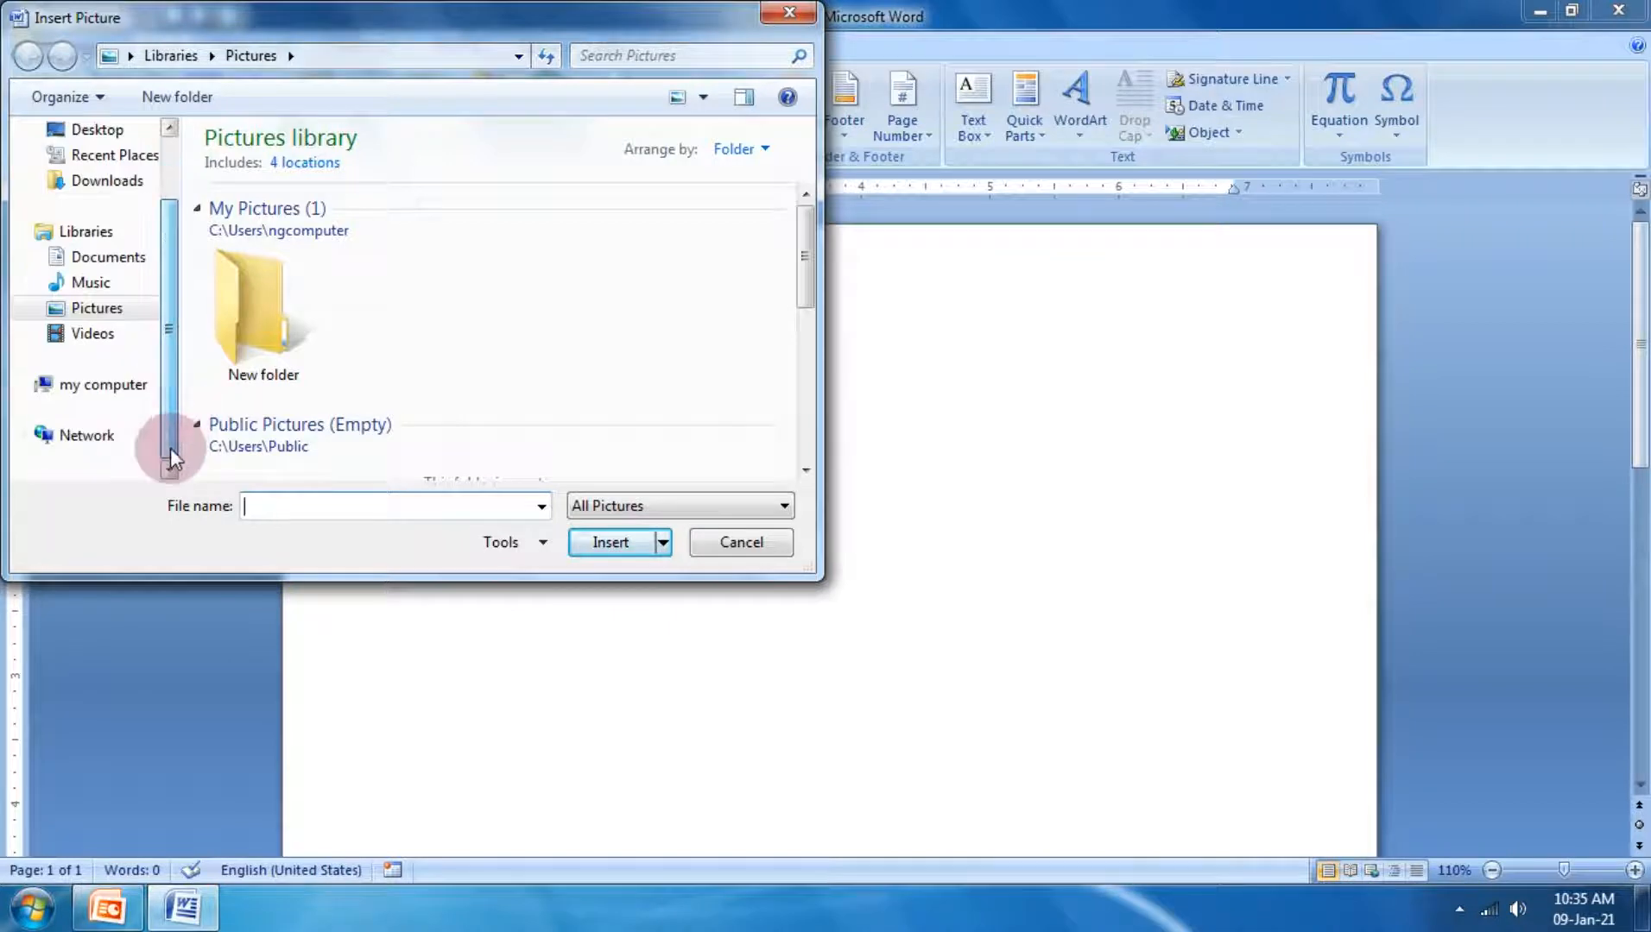
pyautogui.click(131, 385)
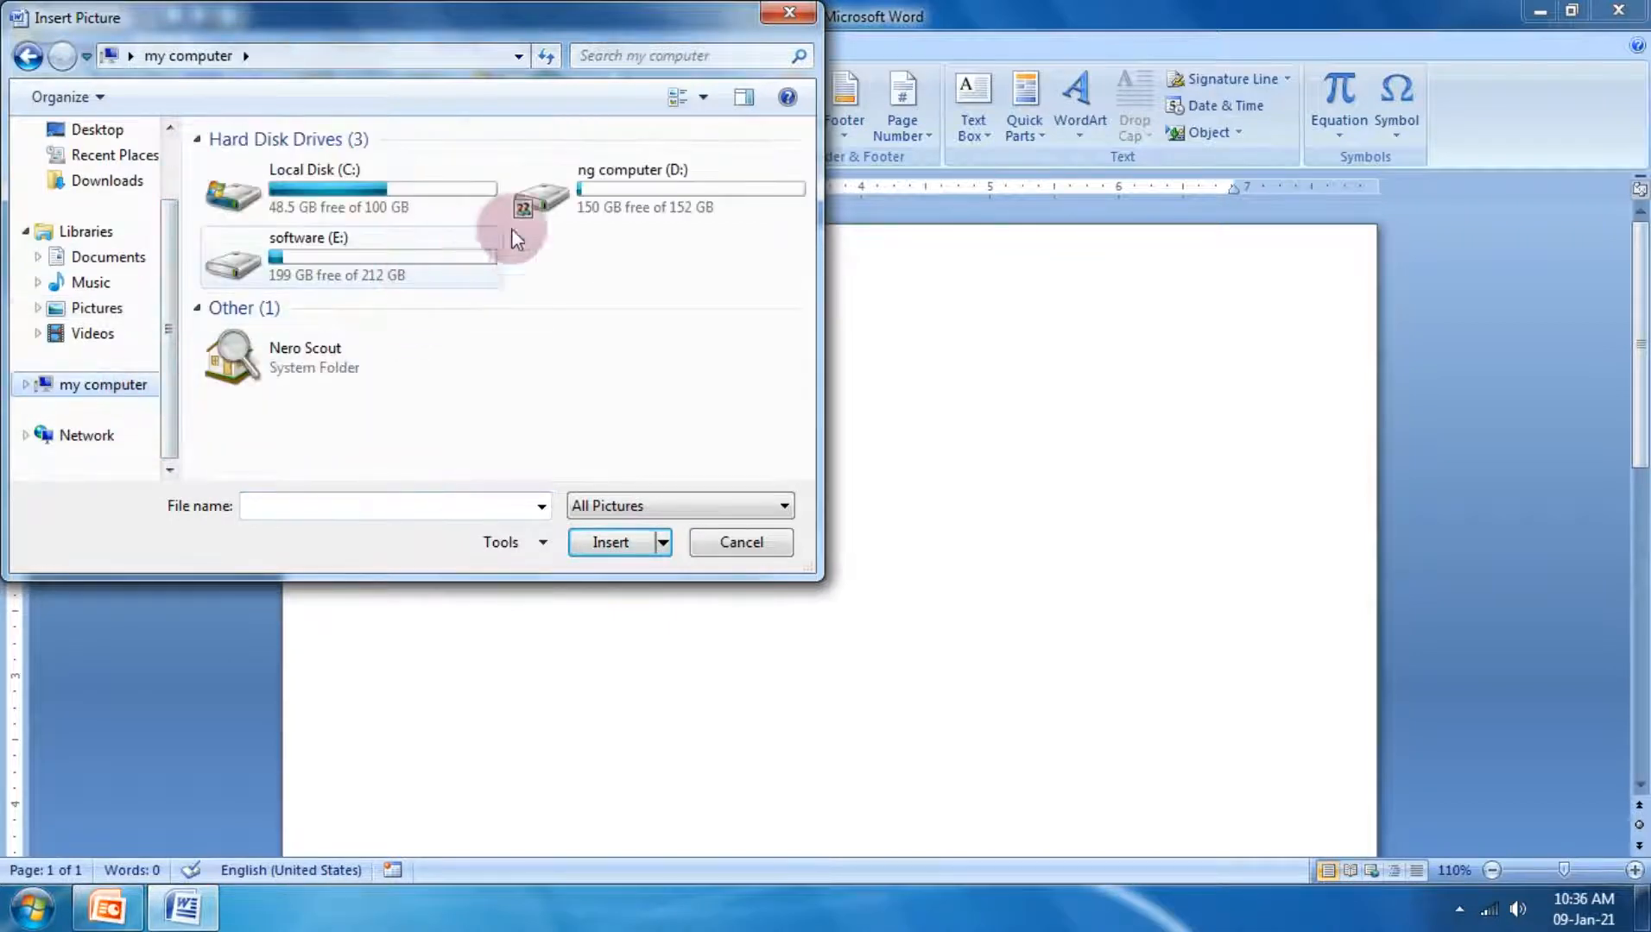
pyautogui.doubleClick(604, 182)
pyautogui.scroll(-1, 397, 373)
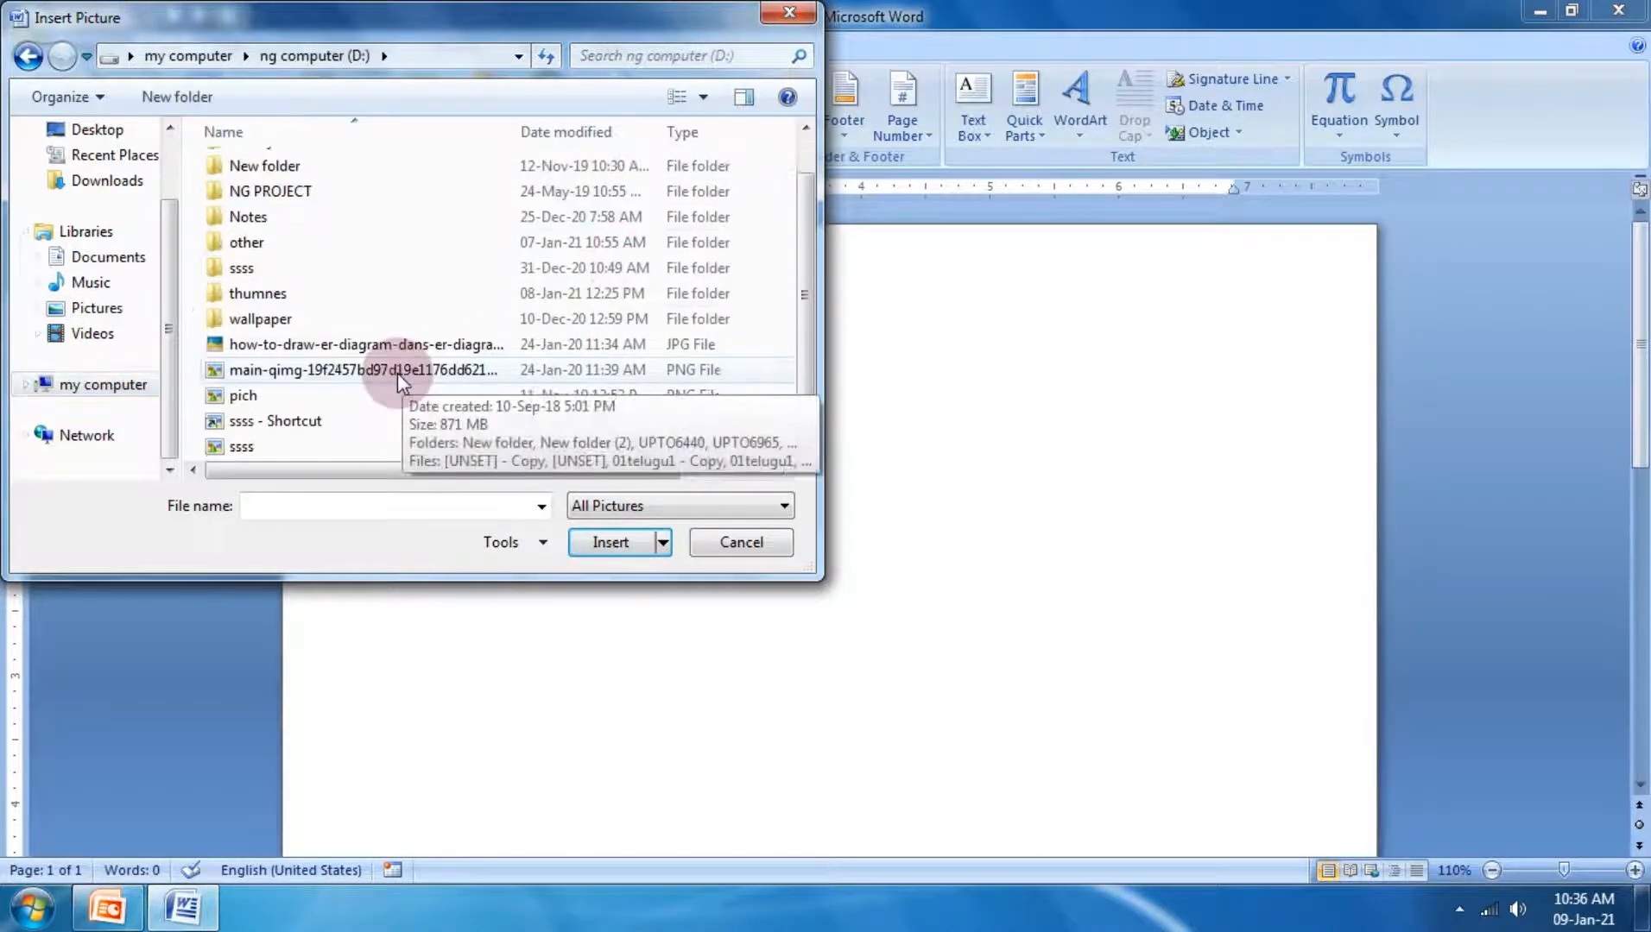
pyautogui.doubleClick(303, 318)
# Step: Find the picture 2222 in the wallpaper folder and insert it into the document
pyautogui.scroll(-3, 601, 315)
pyautogui.scroll(-5, 601, 314)
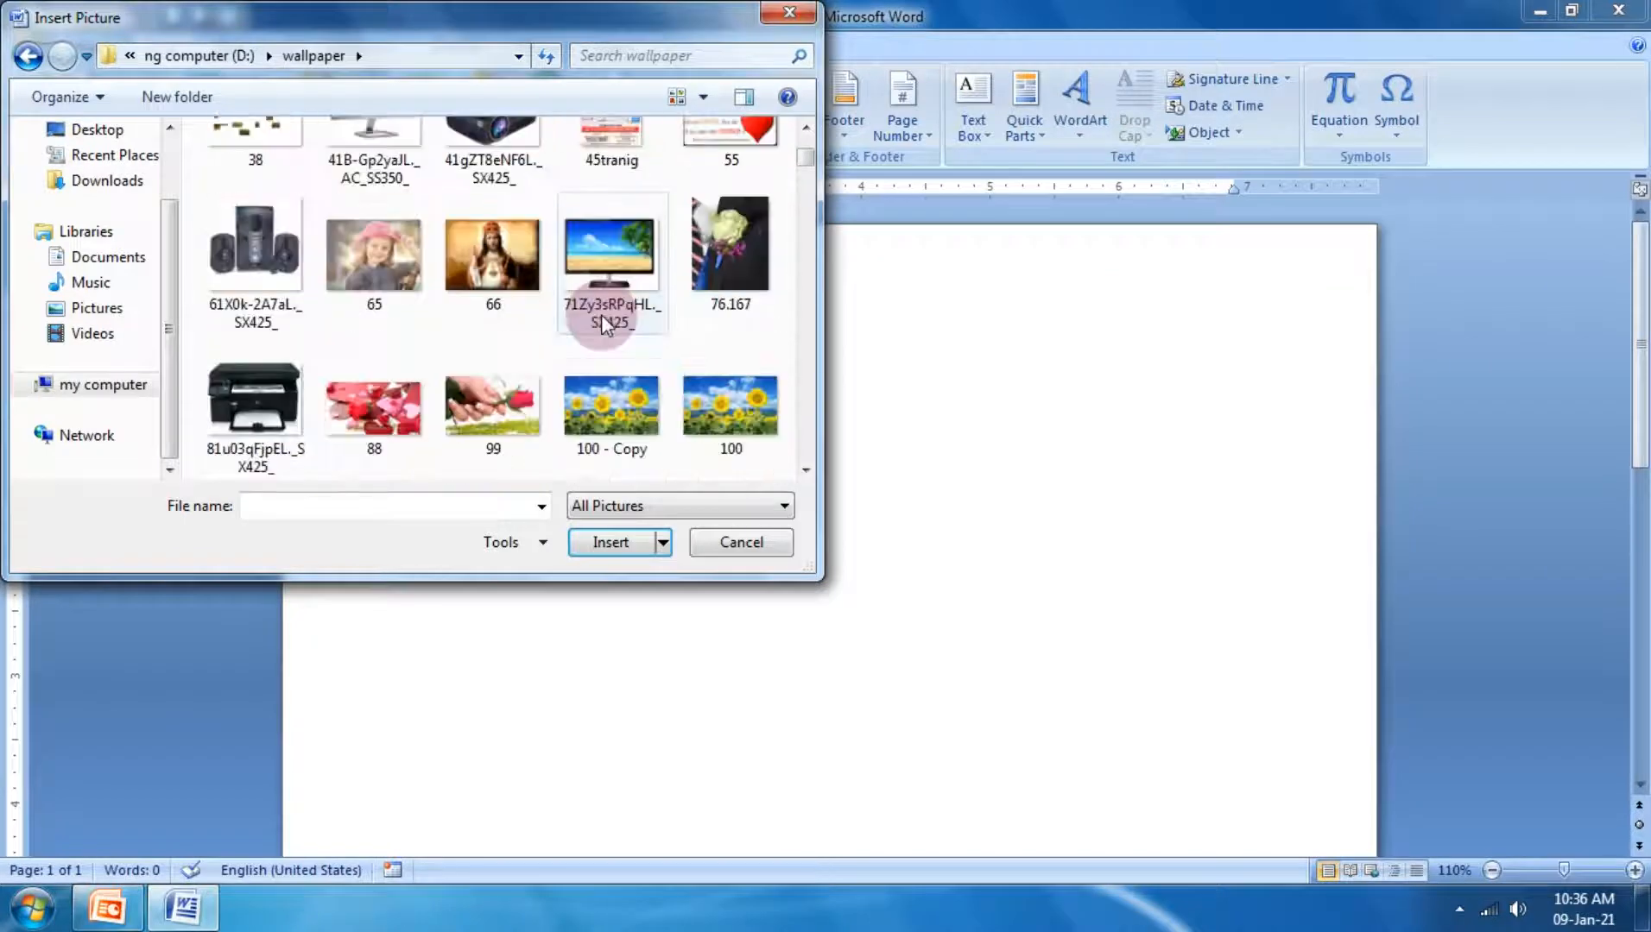
pyautogui.scroll(-5, 601, 314)
pyautogui.scroll(-3, 601, 314)
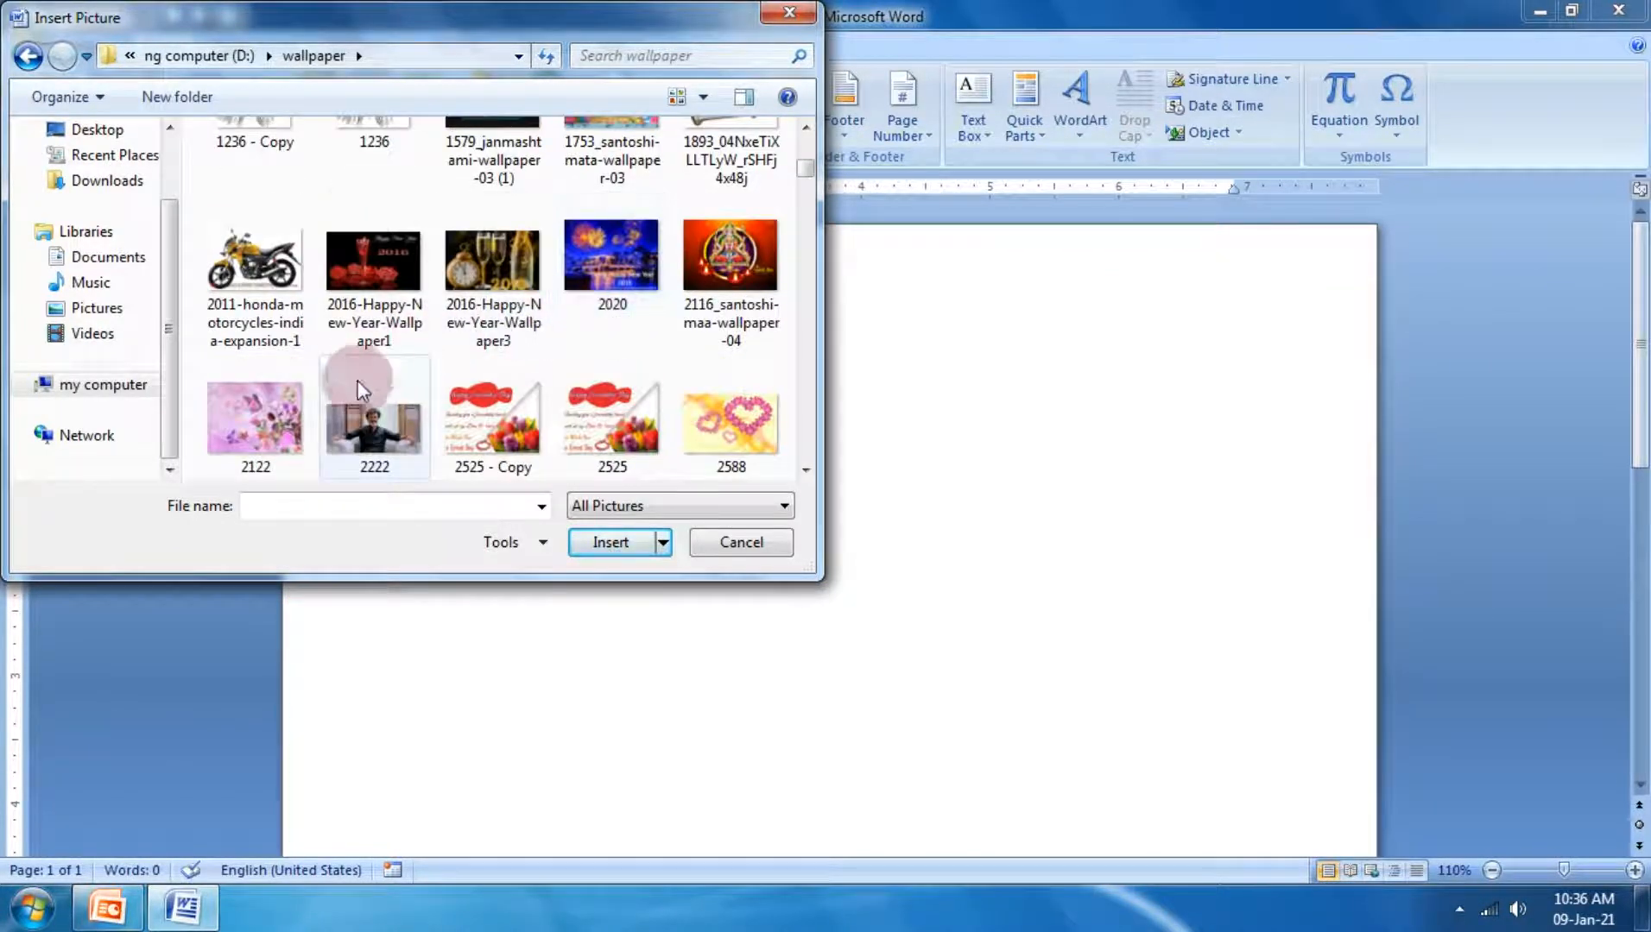
pyautogui.click(357, 440)
pyautogui.click(608, 537)
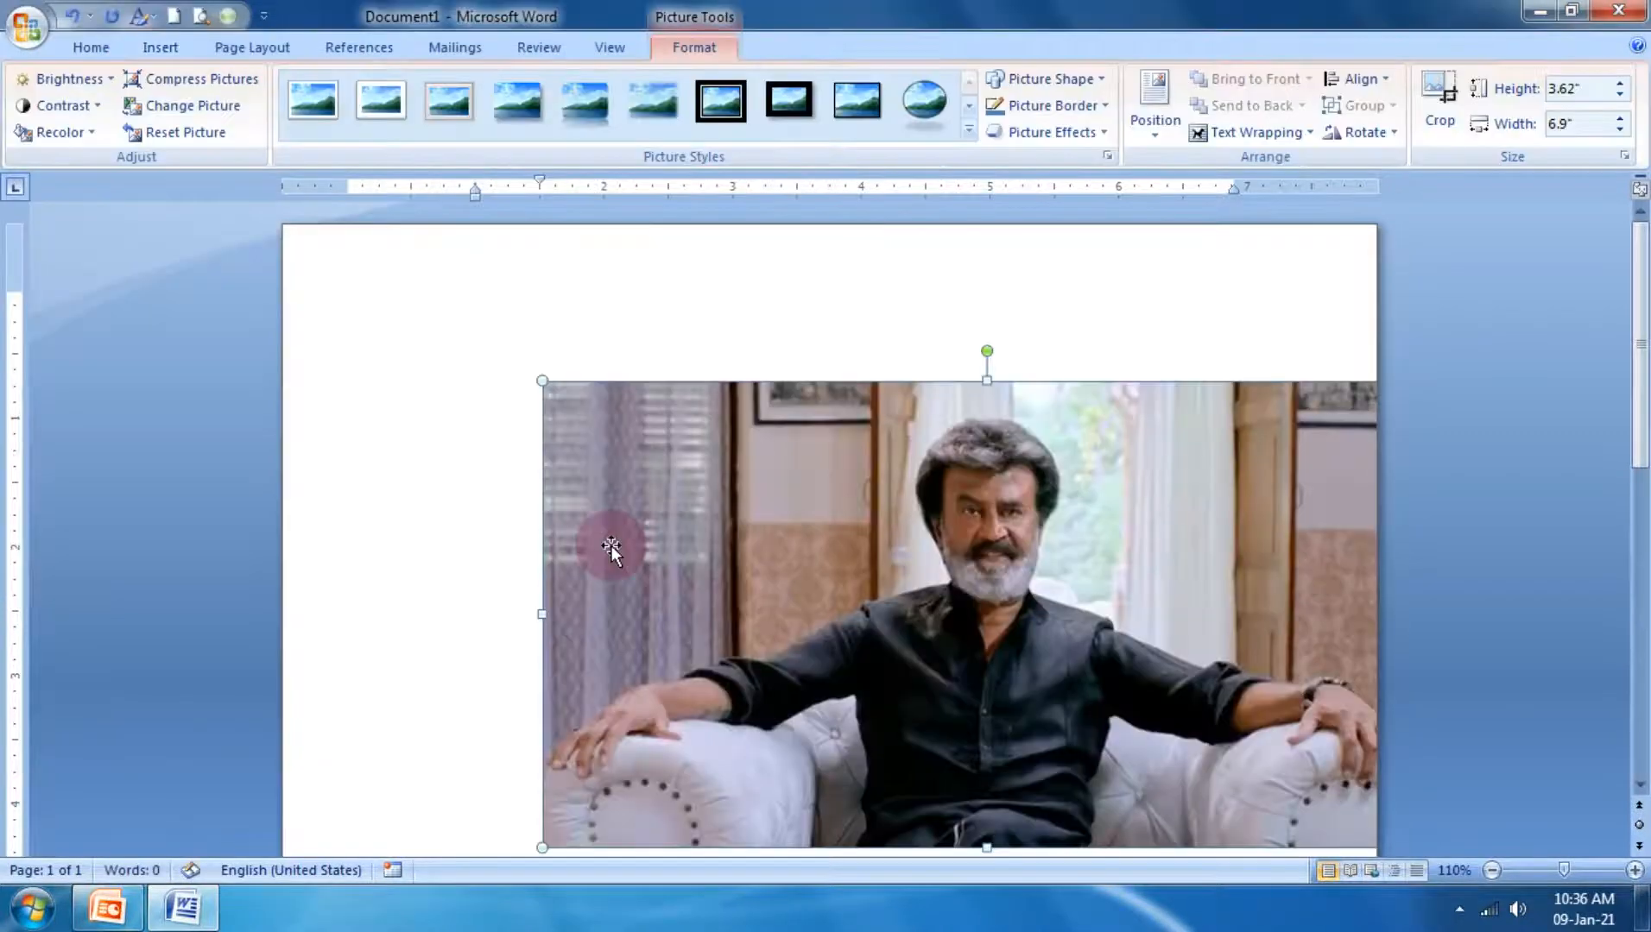
# Step: Try to move the inserted picture freely around the page
pyautogui.scroll(-2, 1002, 482)
pyautogui.moveTo(1004, 426); pyautogui.dragTo(587, 679)
pyautogui.moveTo(783, 582); pyautogui.dragTo(665, 523)
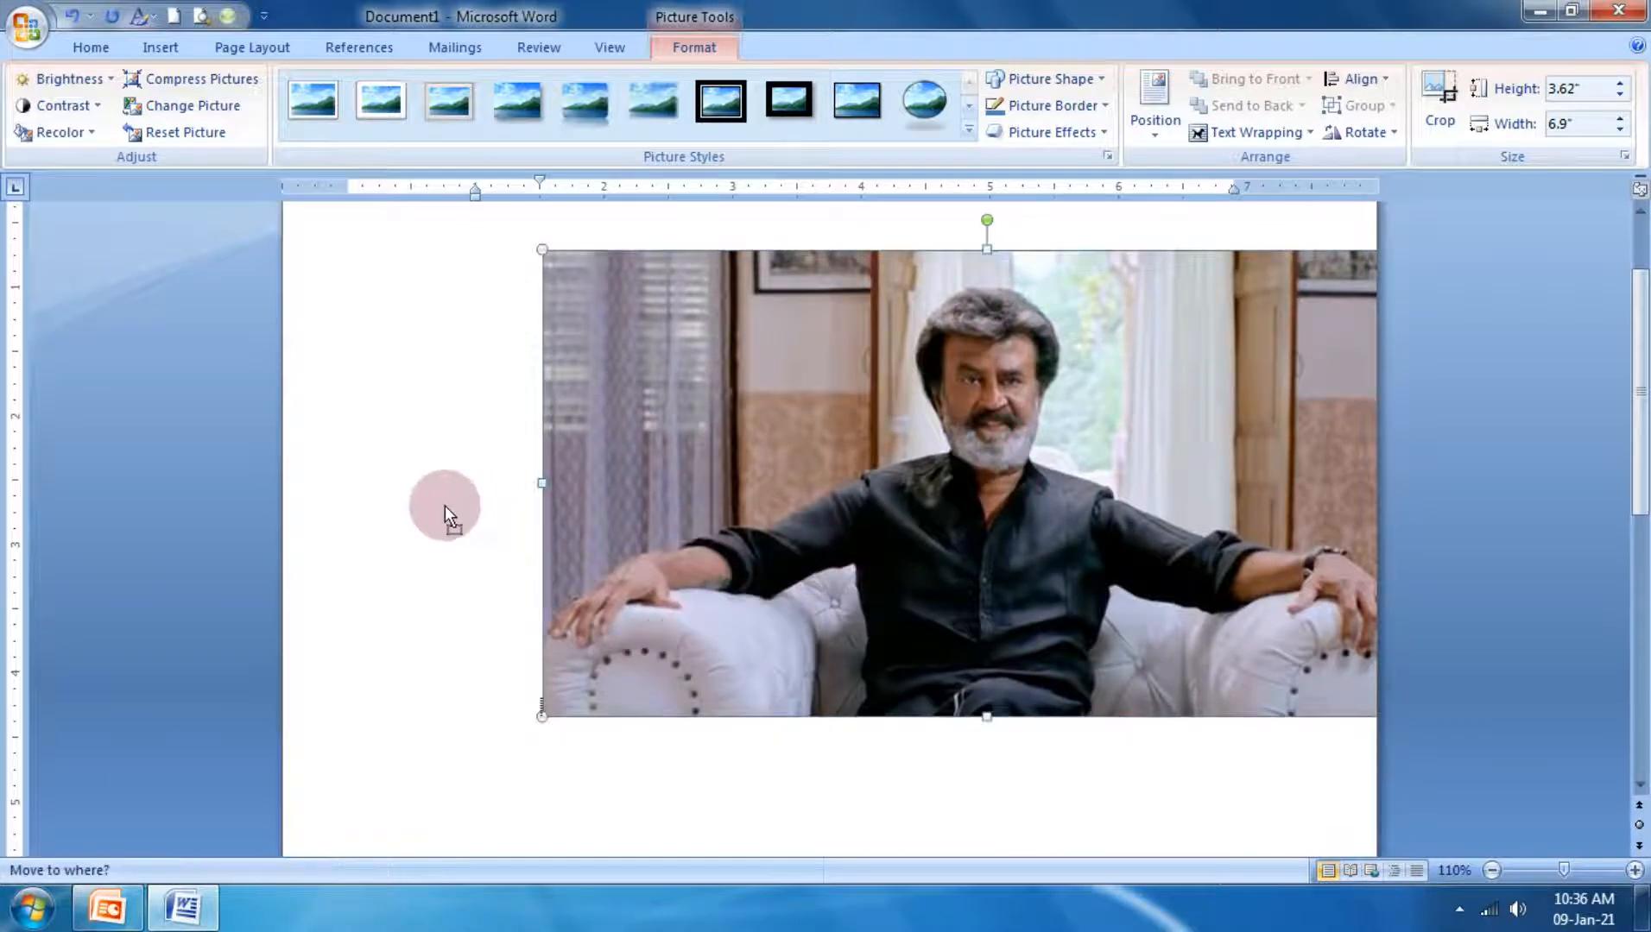
pyautogui.moveTo(444, 506); pyautogui.dragTo(664, 512)
pyautogui.moveTo(826, 511); pyautogui.dragTo(690, 645)
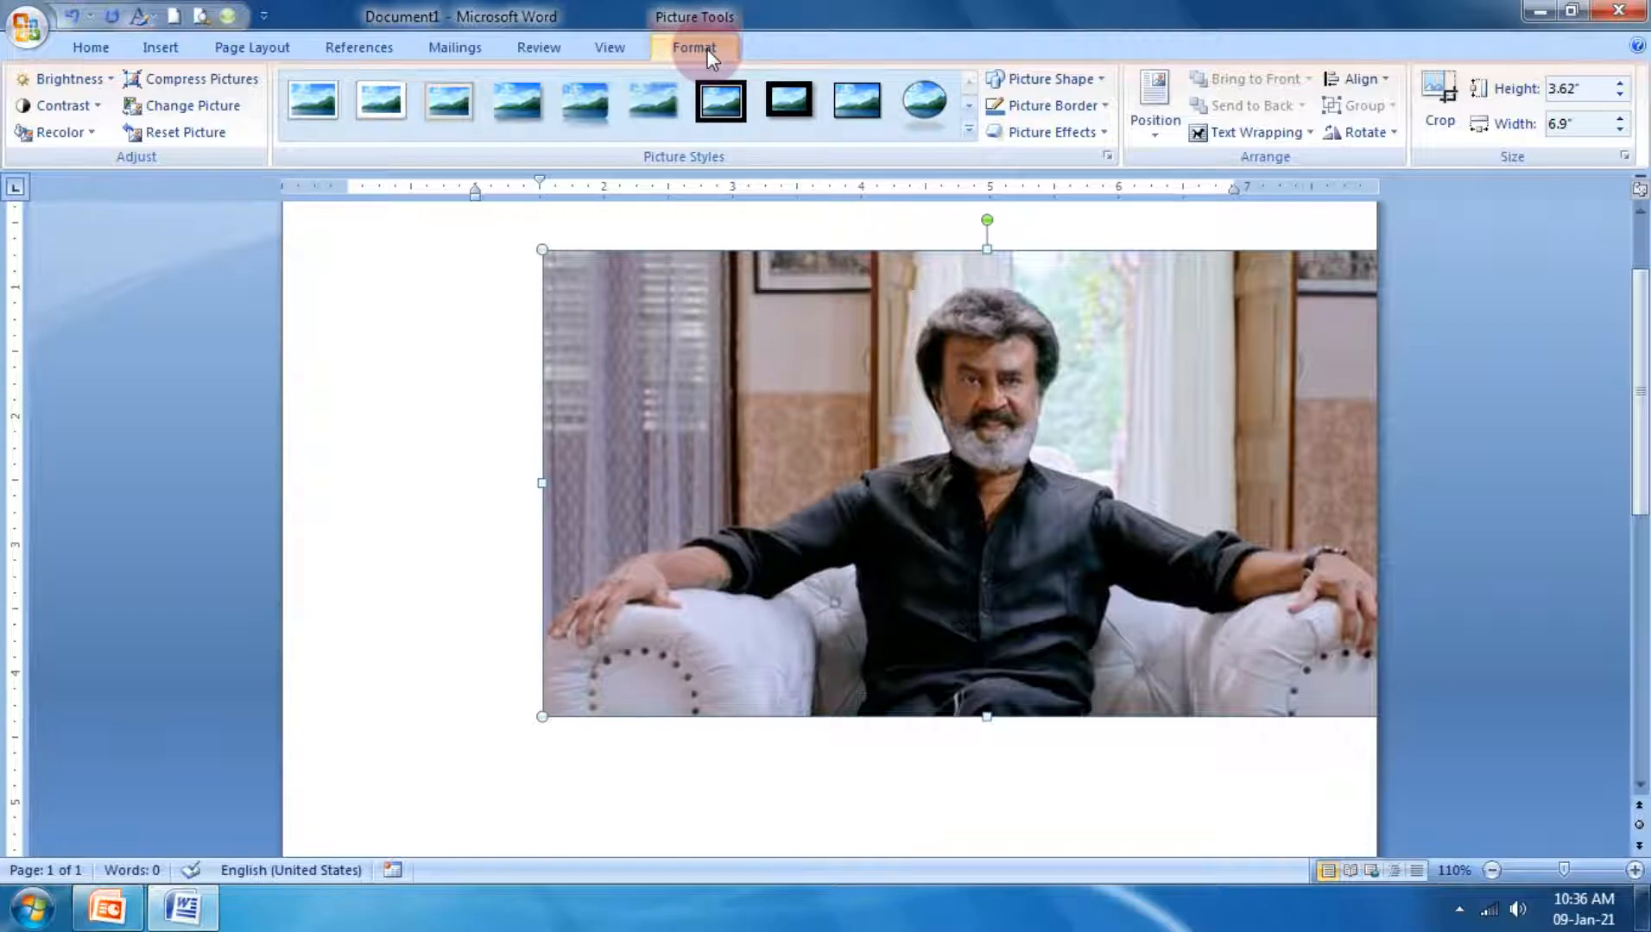
# Step: Apply Tight text wrapping to the picture, and reposition it mid-page at about 3.22" high by 6.13" wide
pyautogui.click(1238, 134)
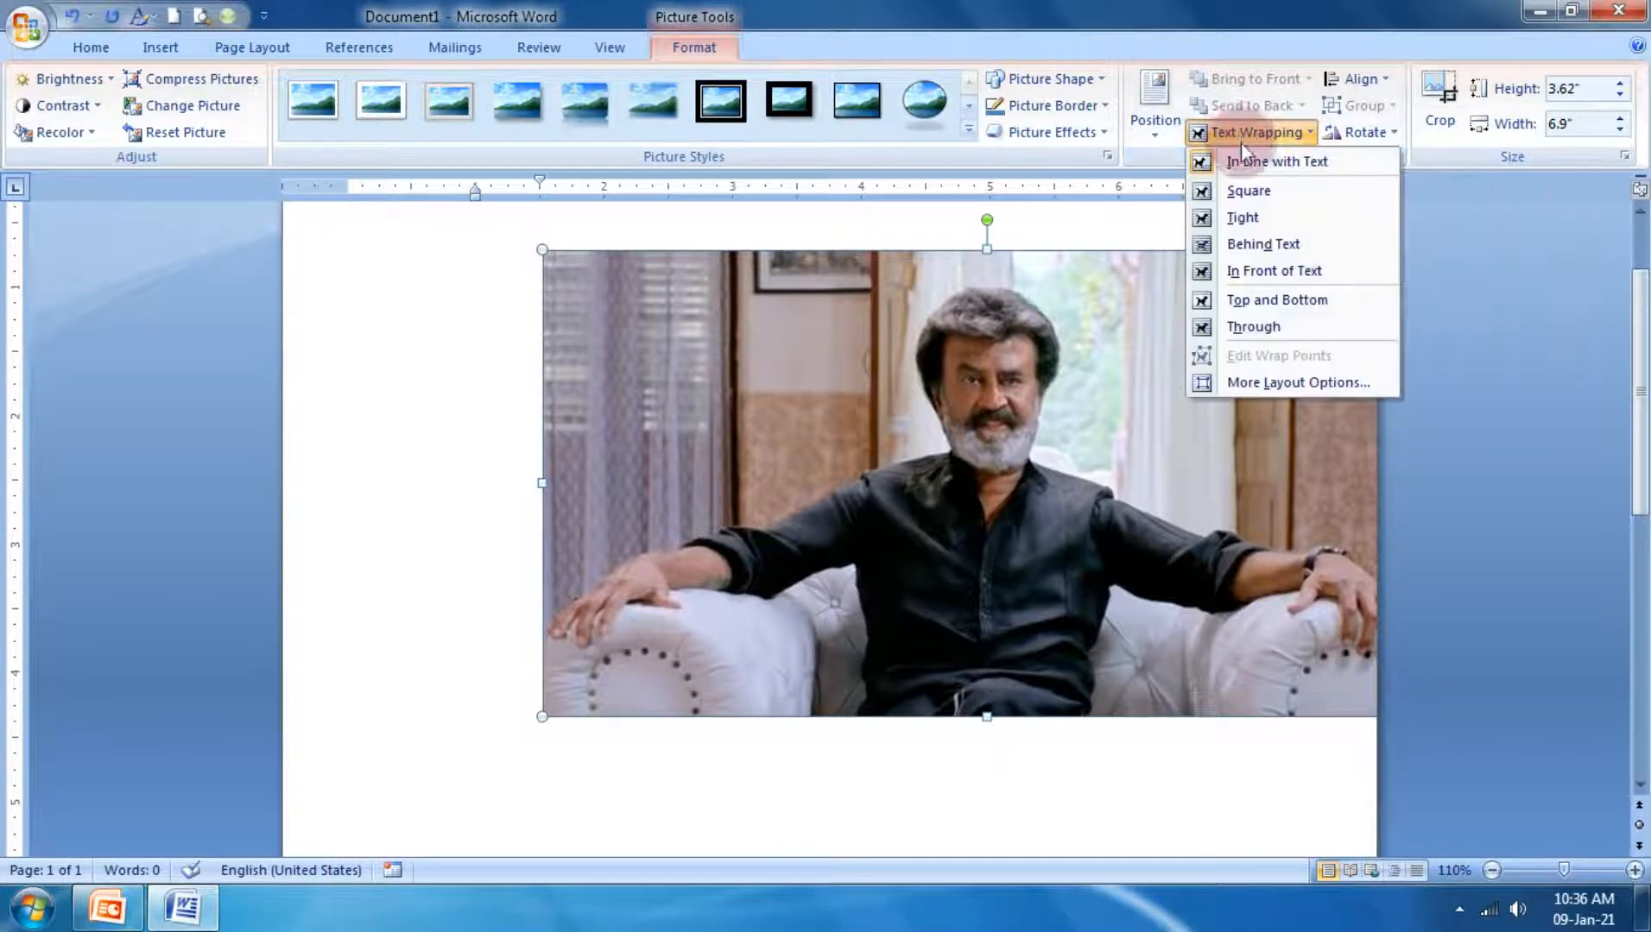
pyautogui.click(1250, 218)
pyautogui.moveTo(967, 484); pyautogui.dragTo(766, 488)
pyautogui.moveTo(1278, 725); pyautogui.dragTo(1017, 672)
pyautogui.moveTo(904, 511); pyautogui.dragTo(854, 541)
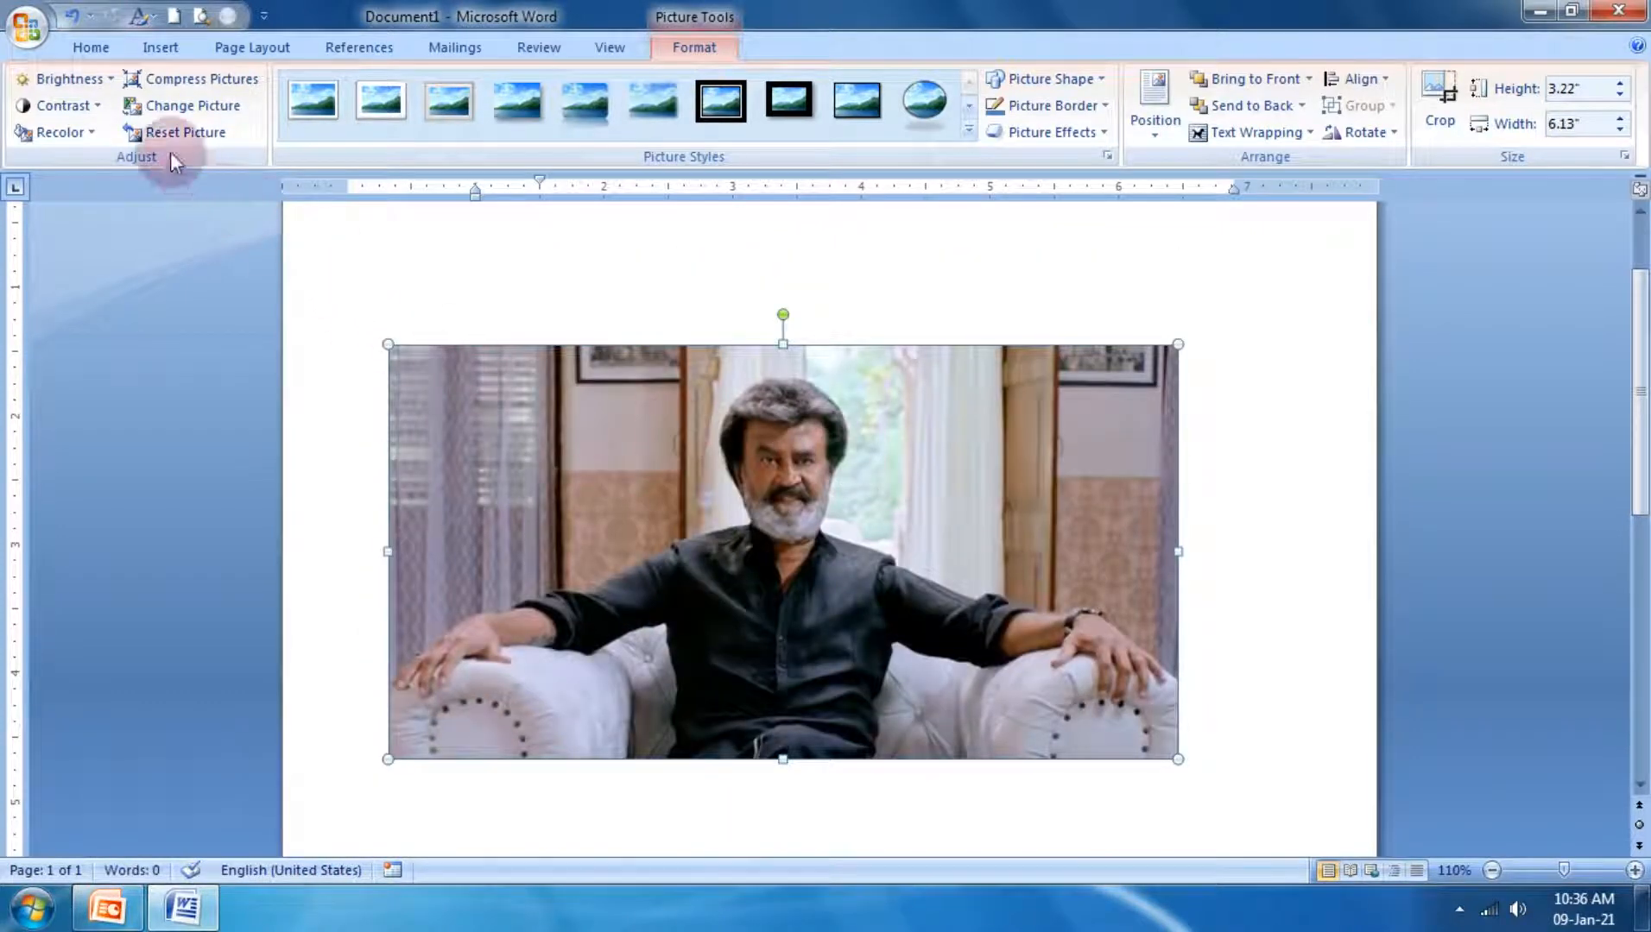
# Step: Set the picture's contrast to +10 %, only previewing the Brightness and Recolor options
pyautogui.click(66, 81)
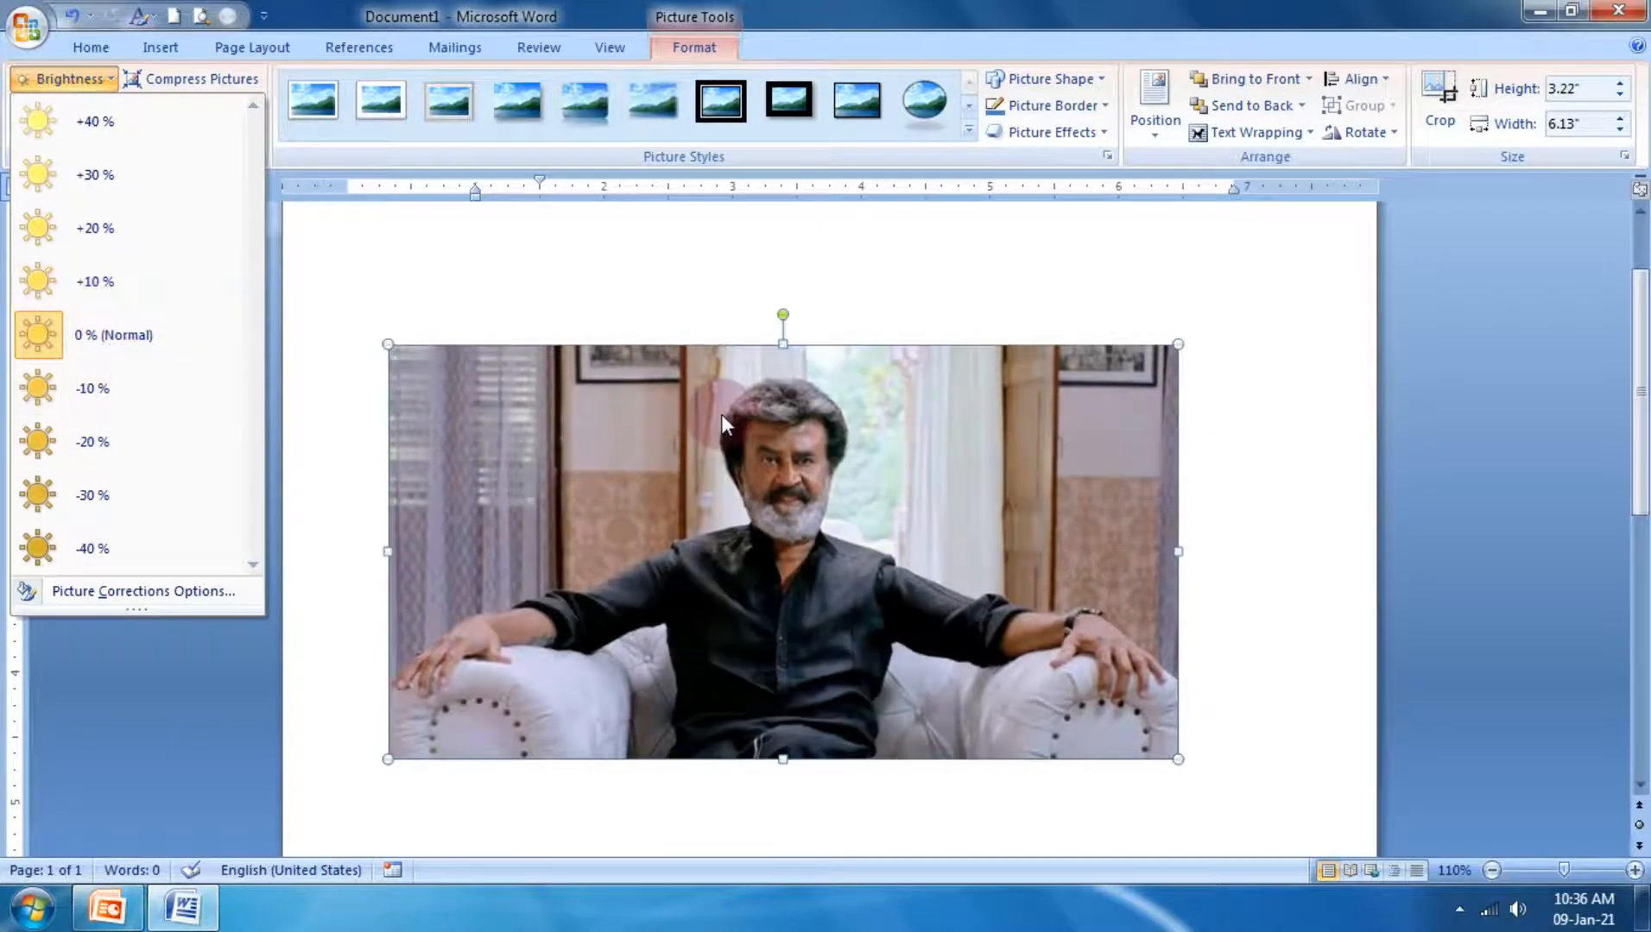
pyautogui.click(722, 413)
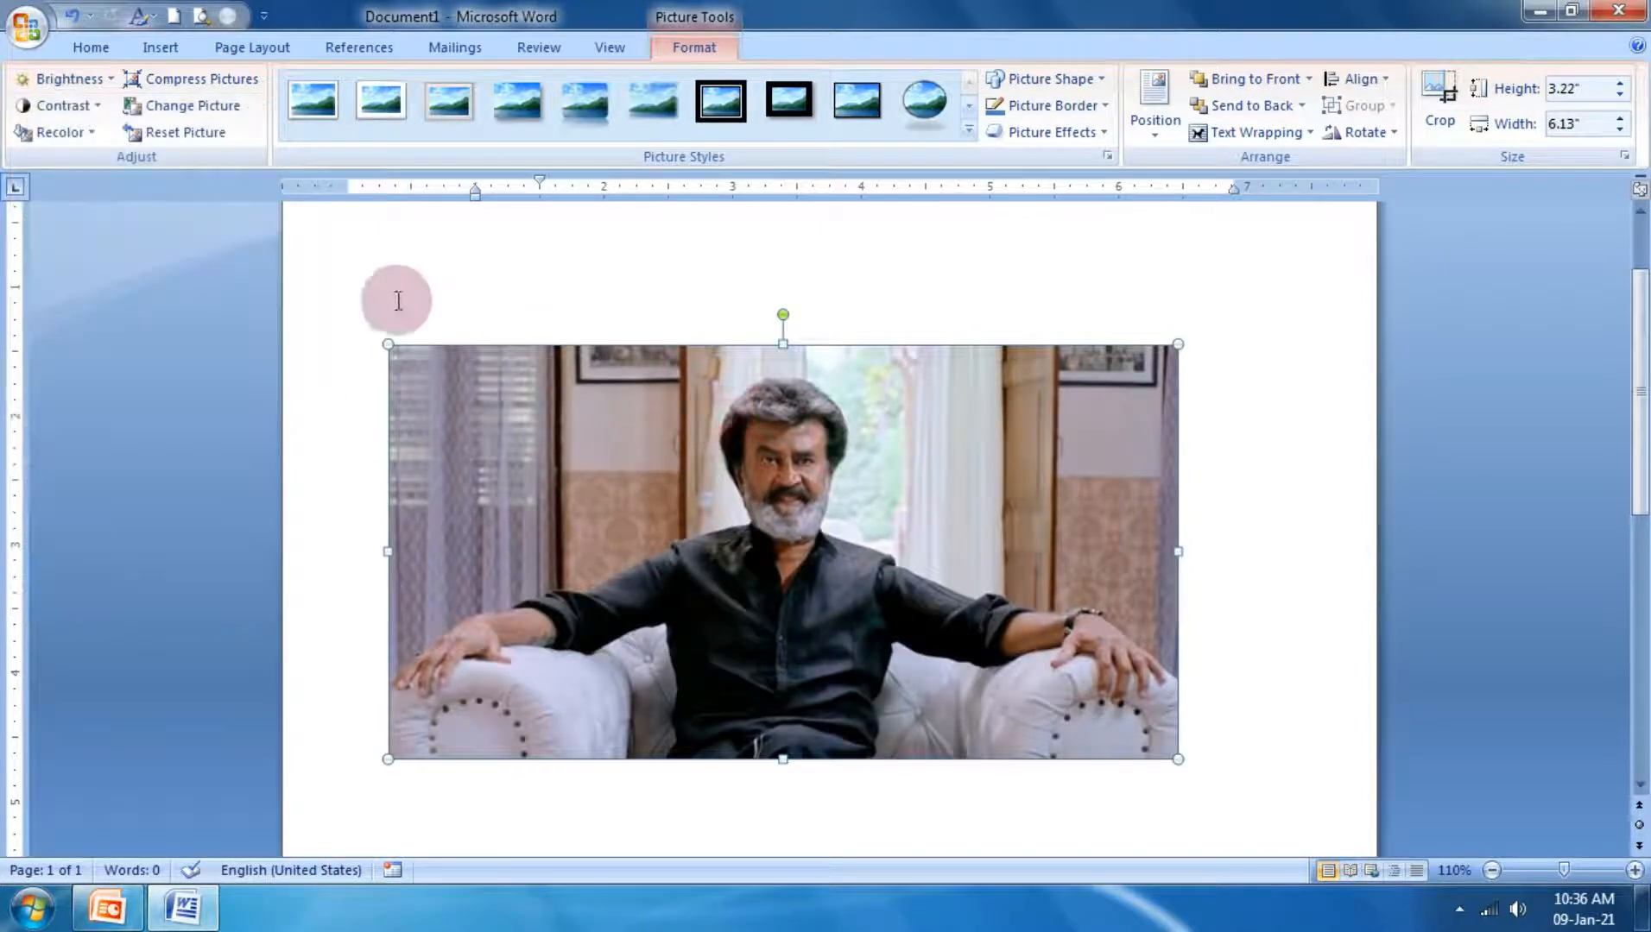
pyautogui.click(62, 115)
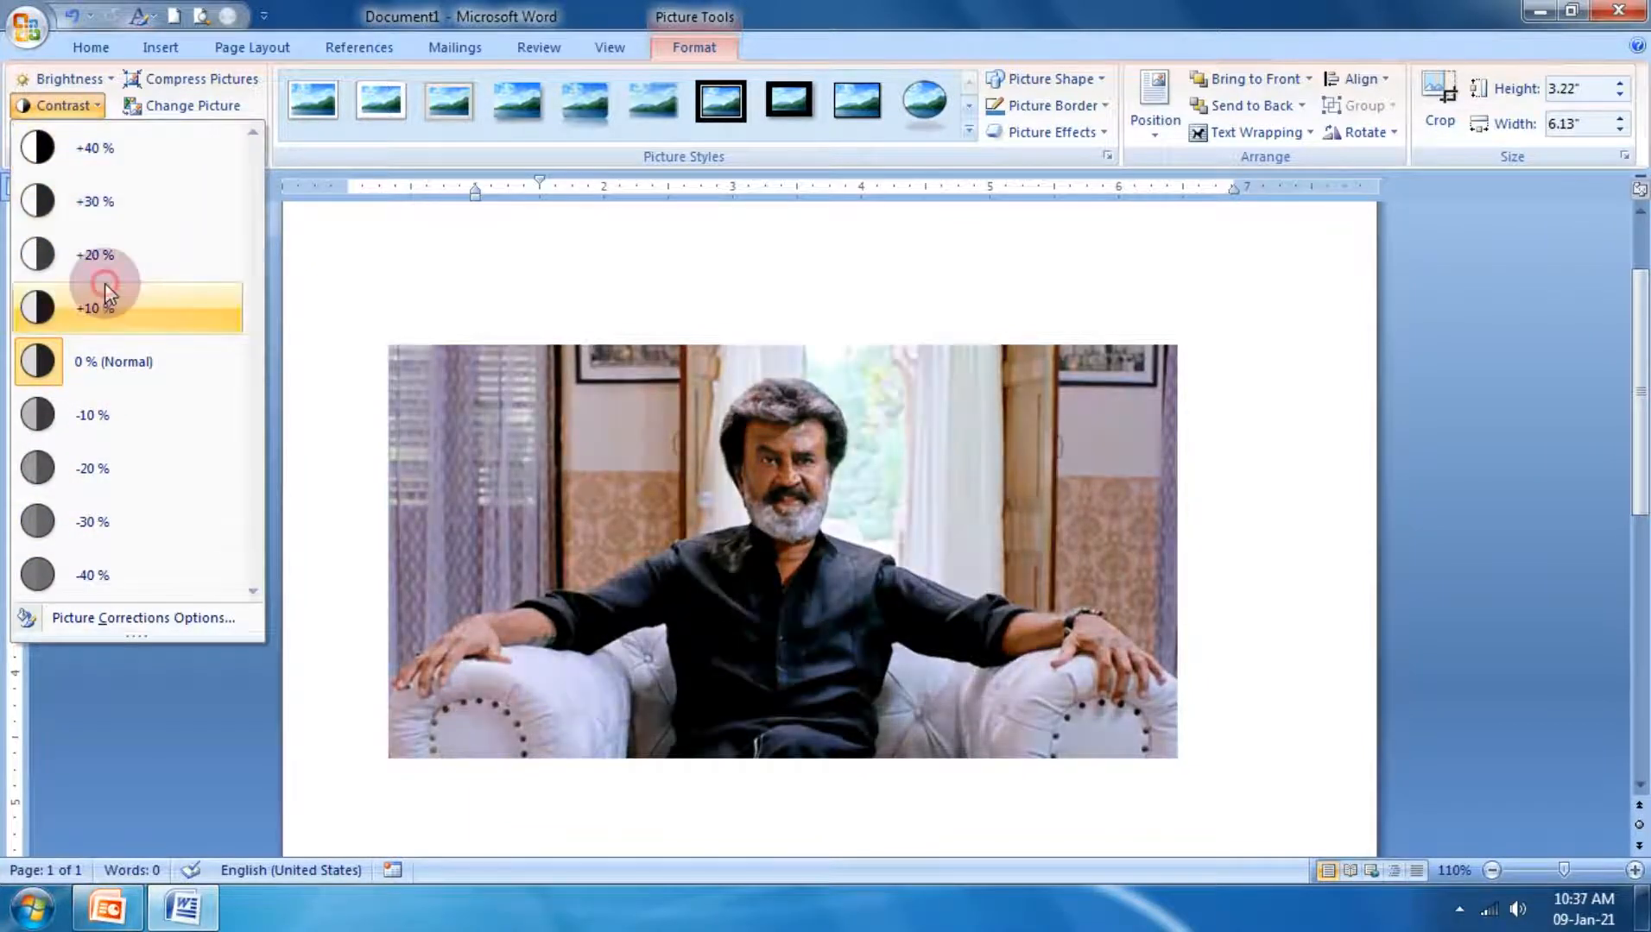
pyautogui.click(104, 284)
pyautogui.click(84, 134)
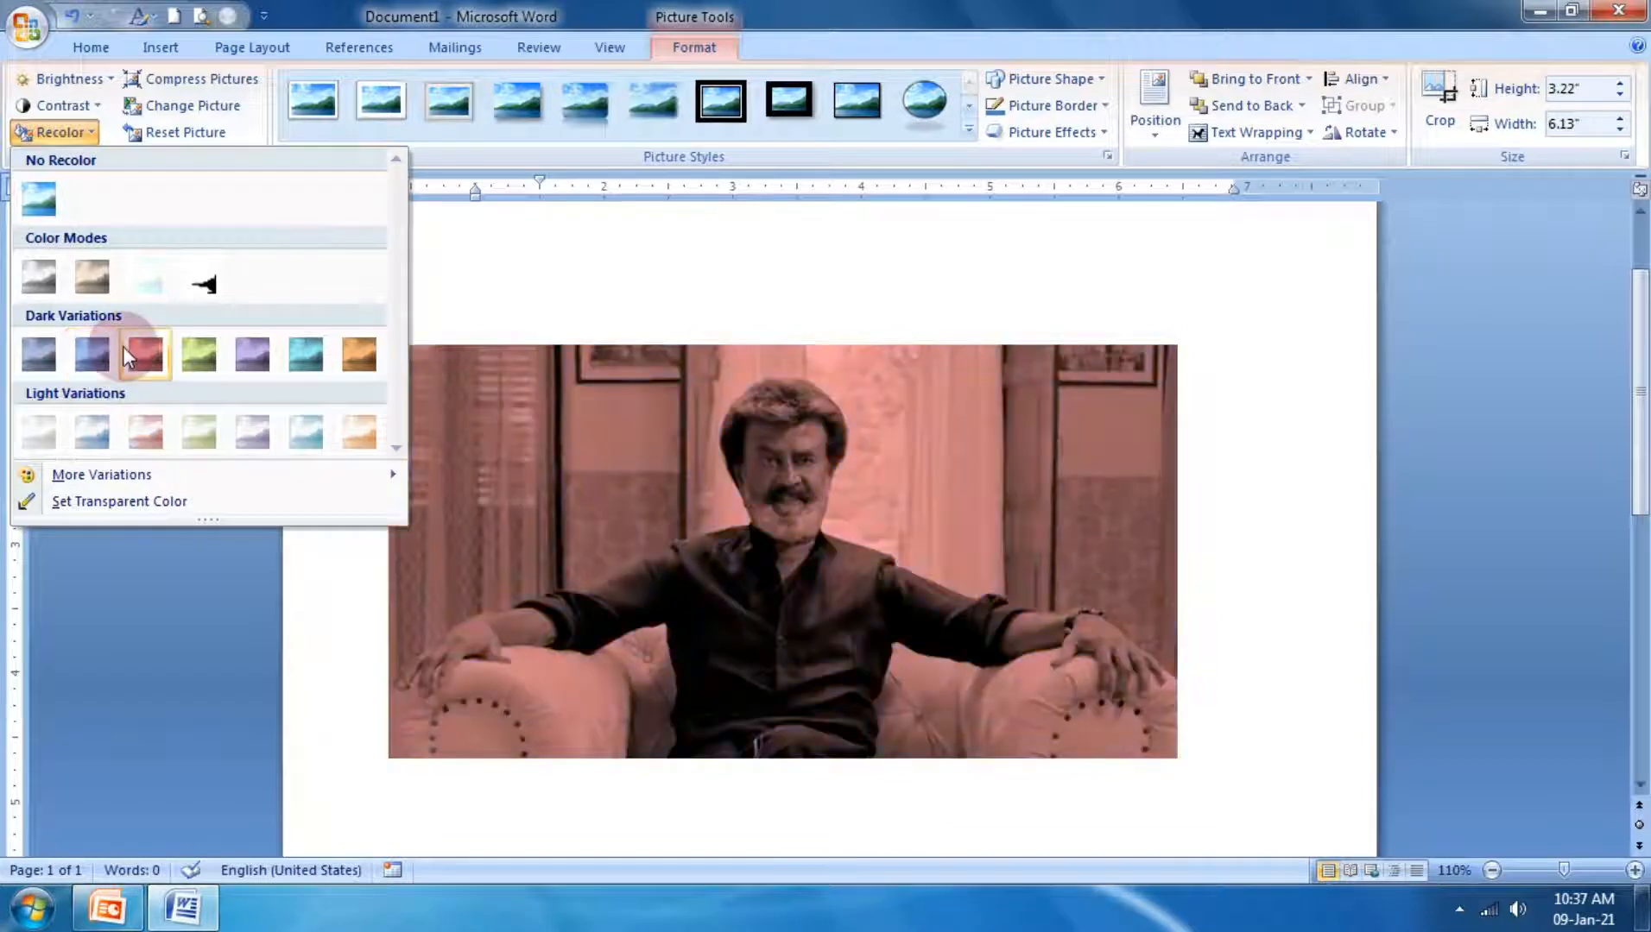
pyautogui.click(742, 349)
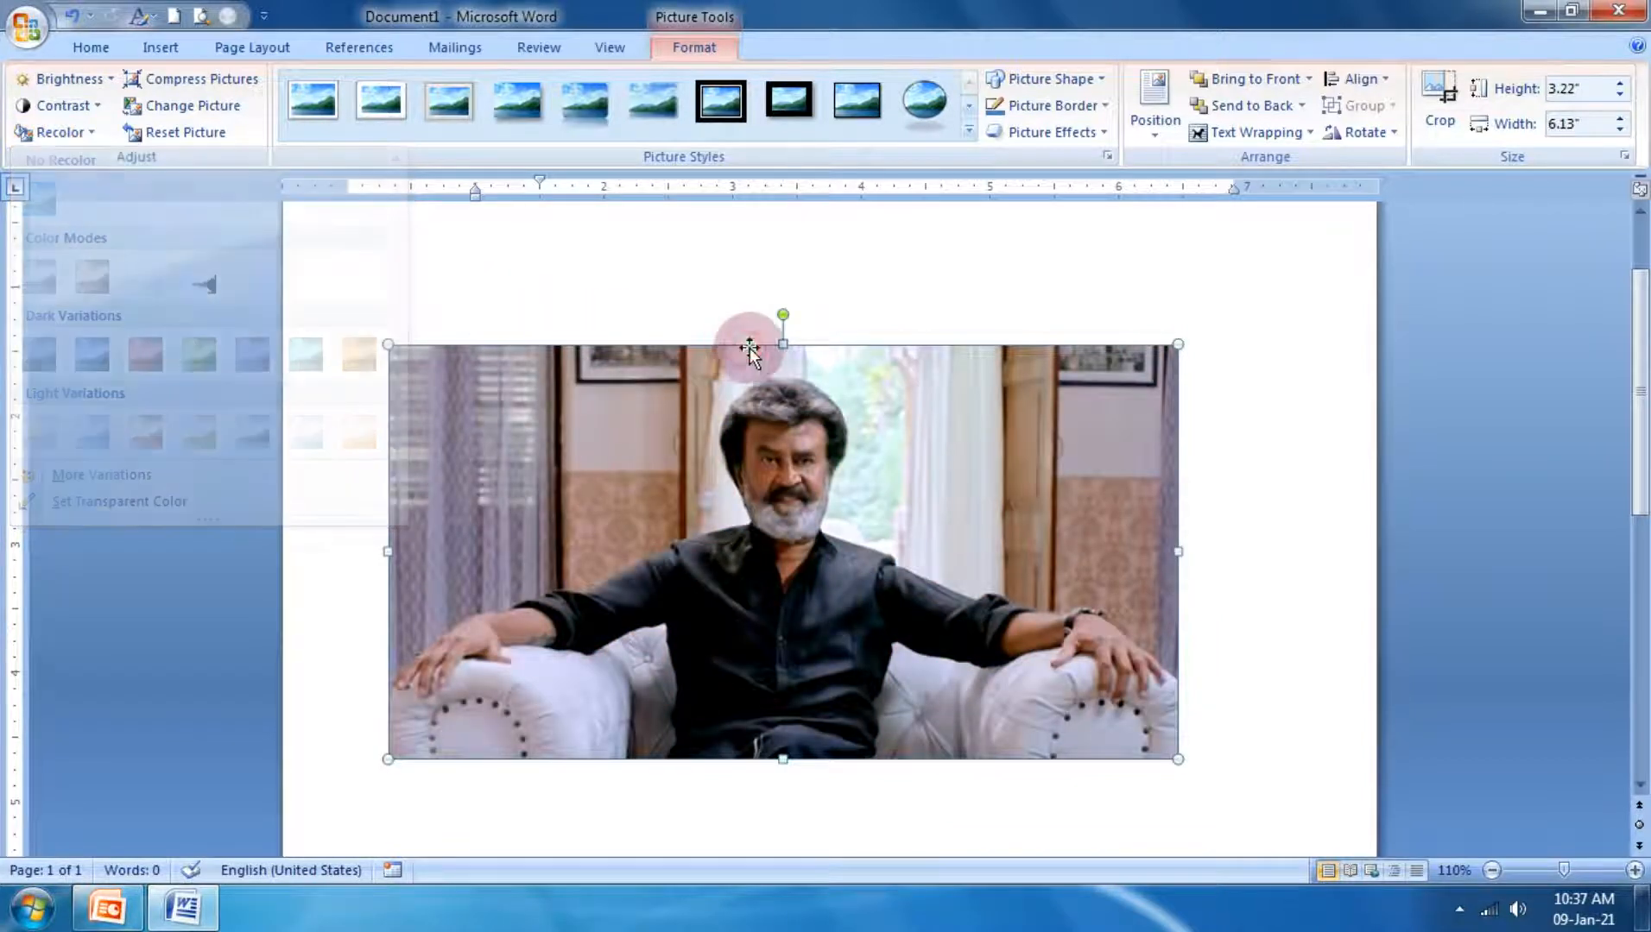
# Step: Apply a thick black frame style to the picture and change its border colour to standard blue
pyautogui.click(971, 138)
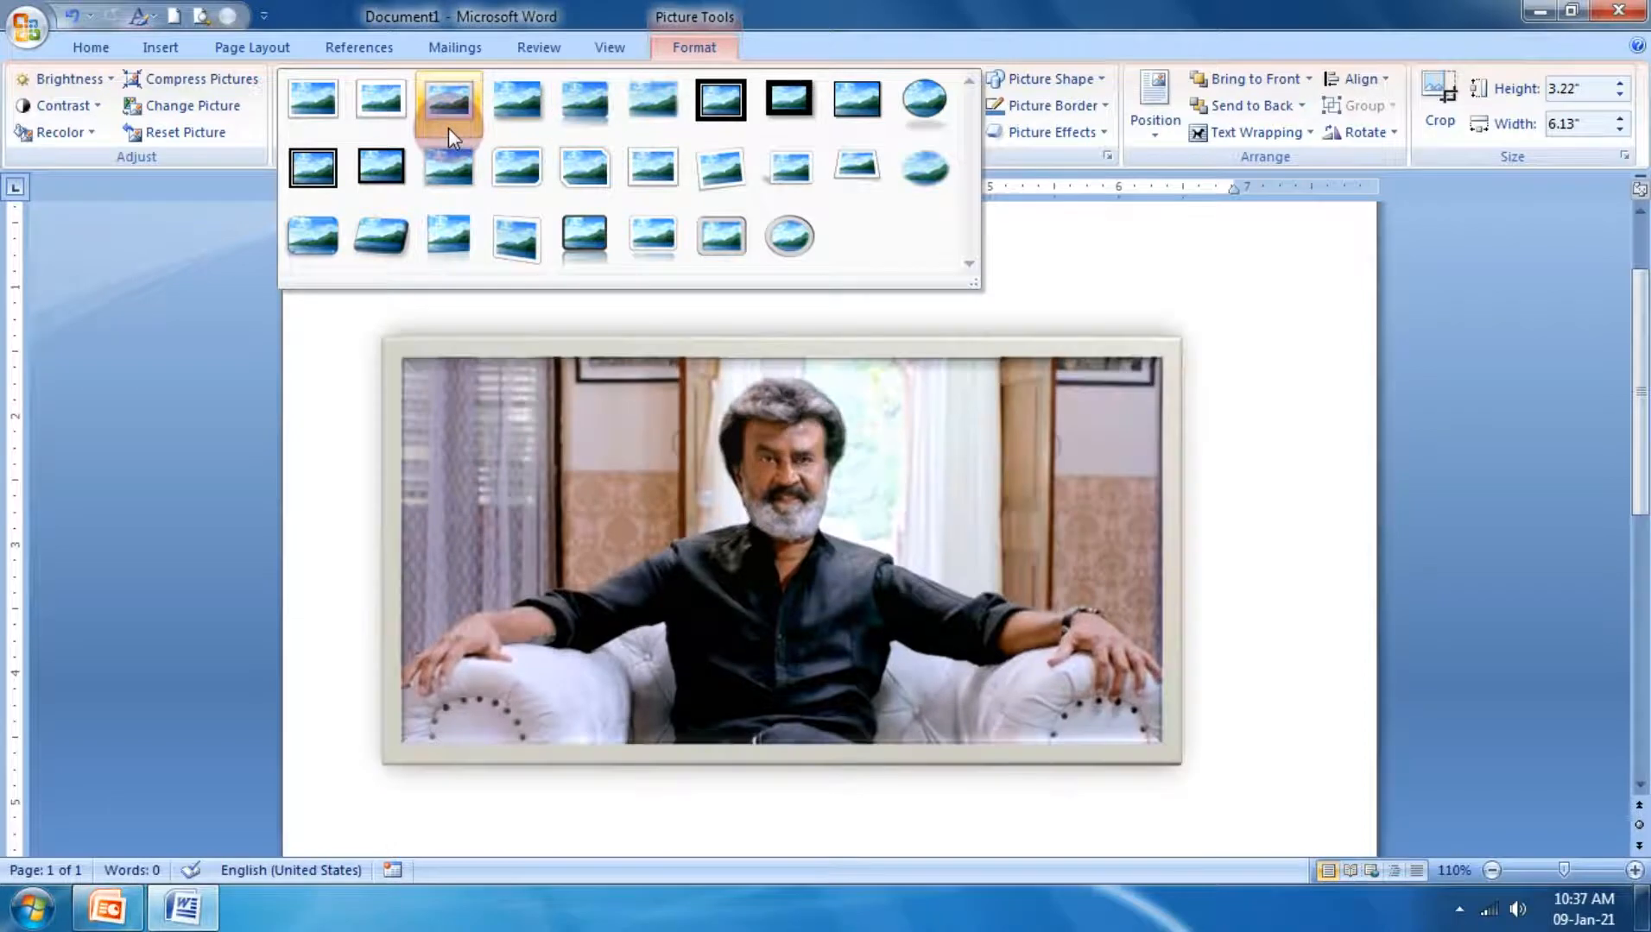
pyautogui.click(389, 170)
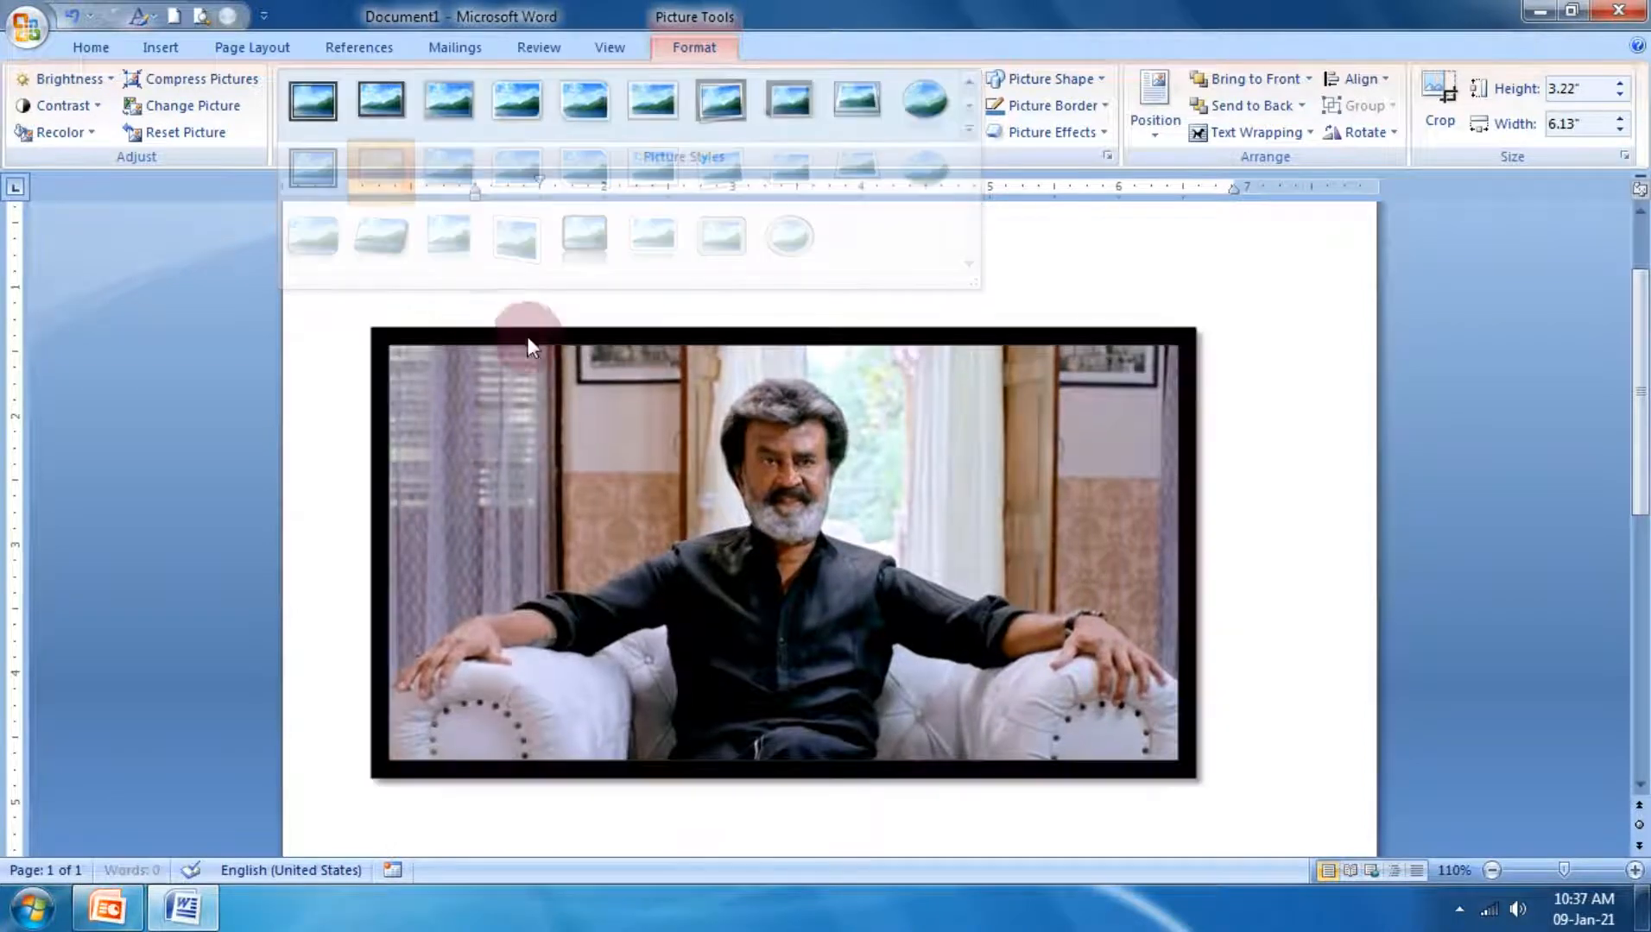
pyautogui.click(1026, 108)
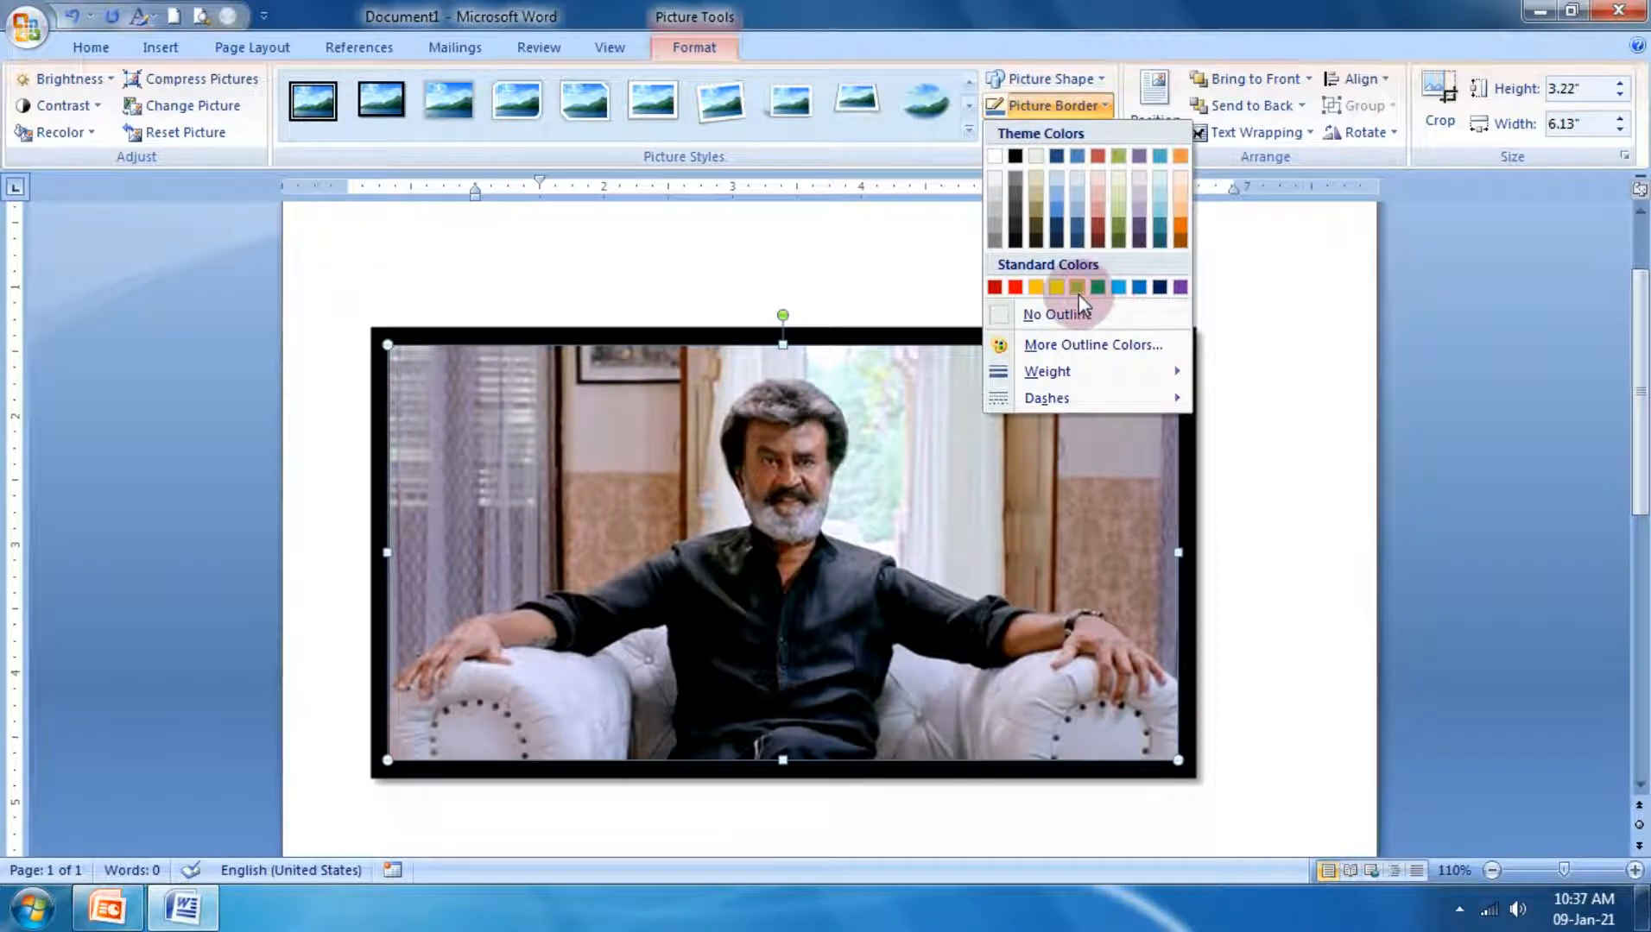
pyautogui.click(1136, 289)
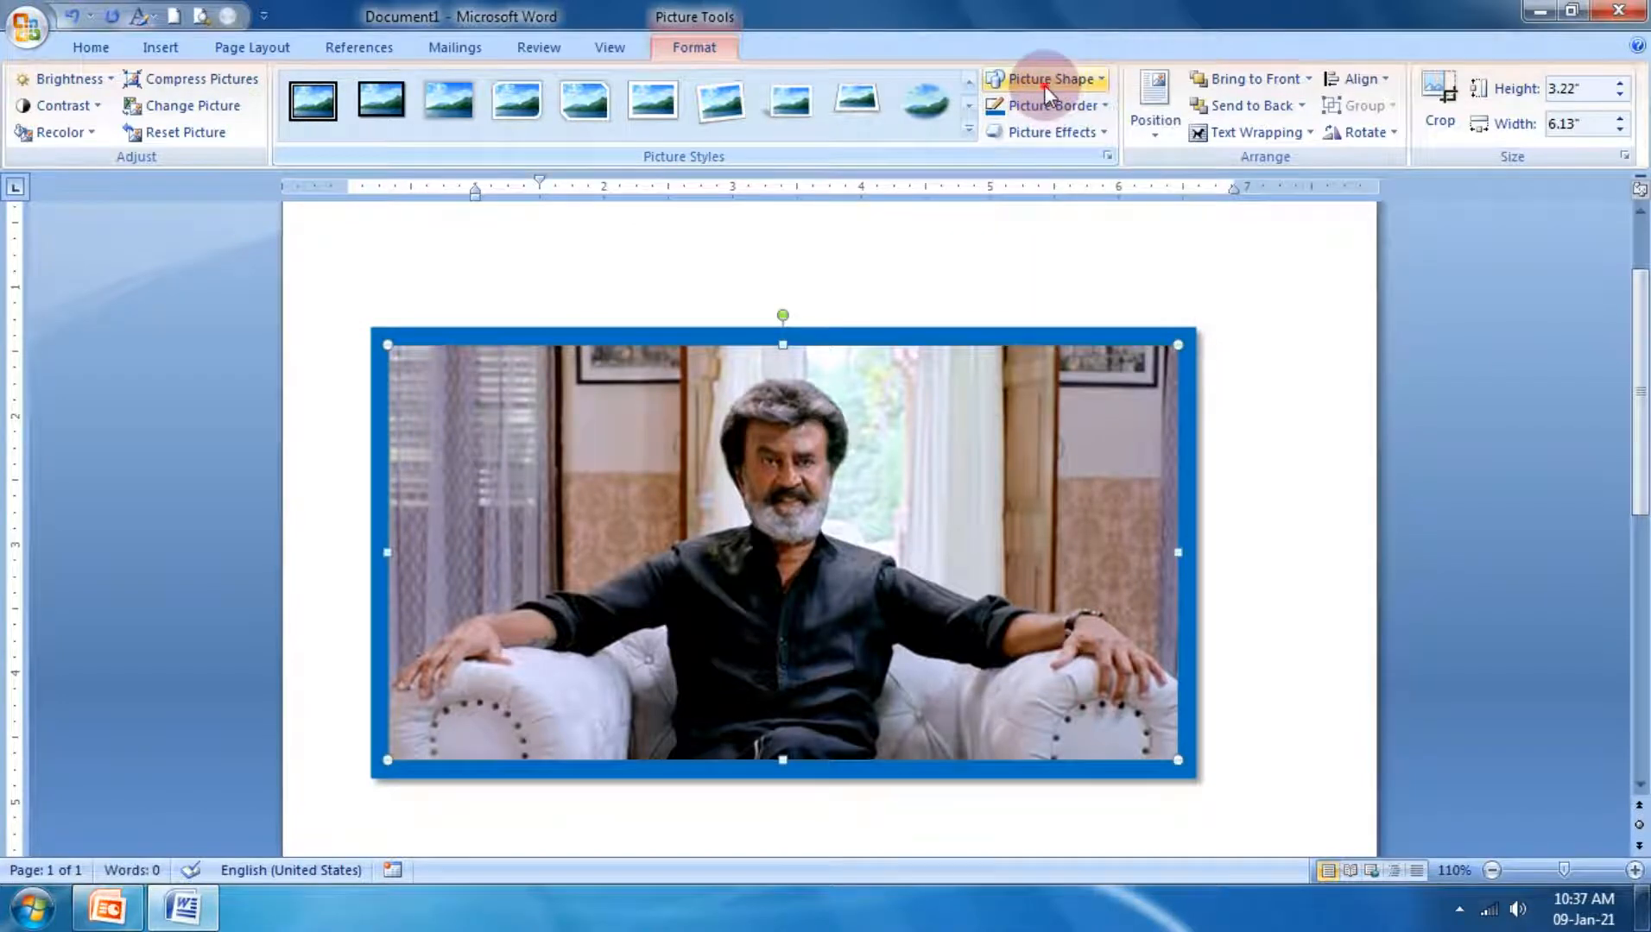
# Step: Try the flowchart stored-data shape with concave side and the cross as the picture's shape
pyautogui.click(1047, 84)
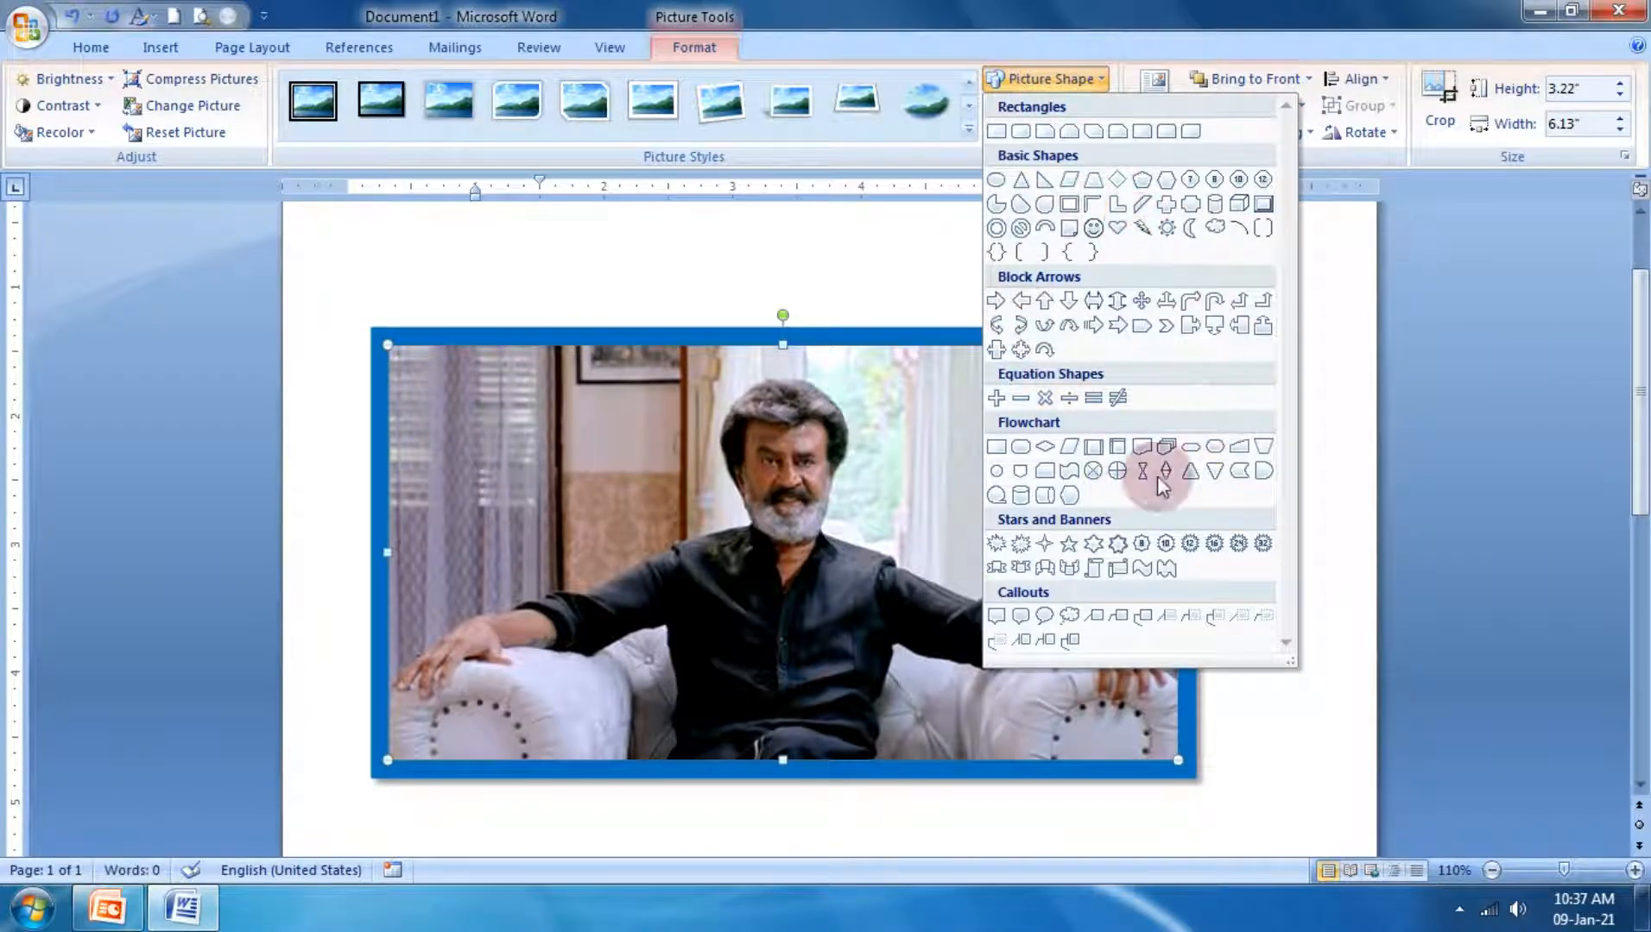
pyautogui.click(1238, 473)
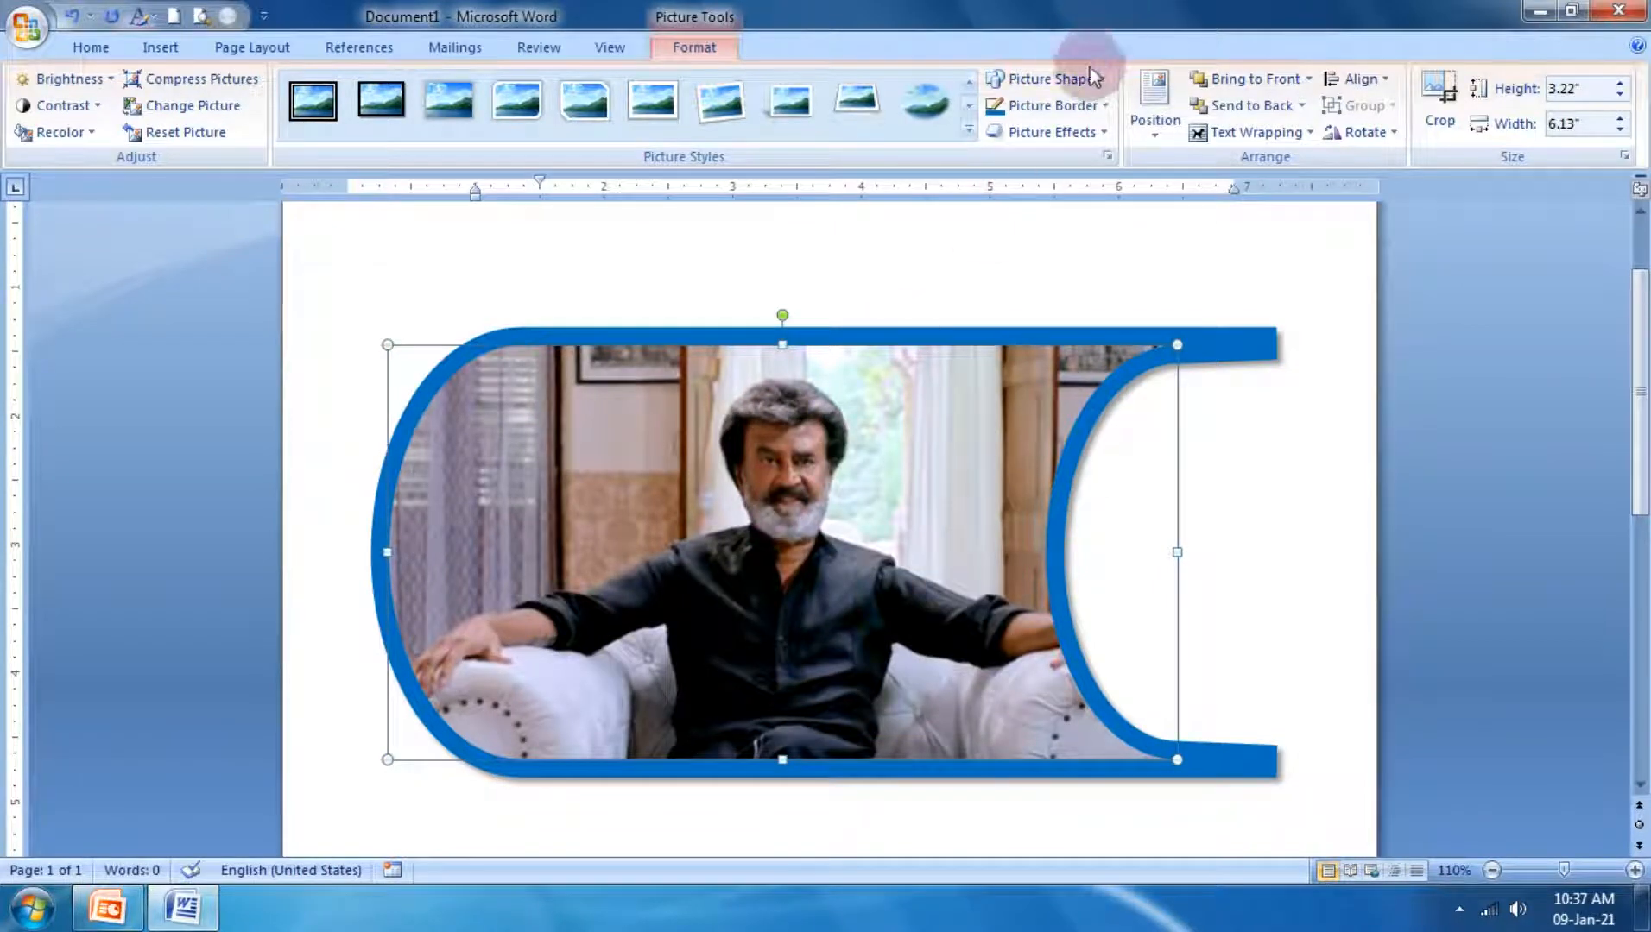
pyautogui.click(1041, 76)
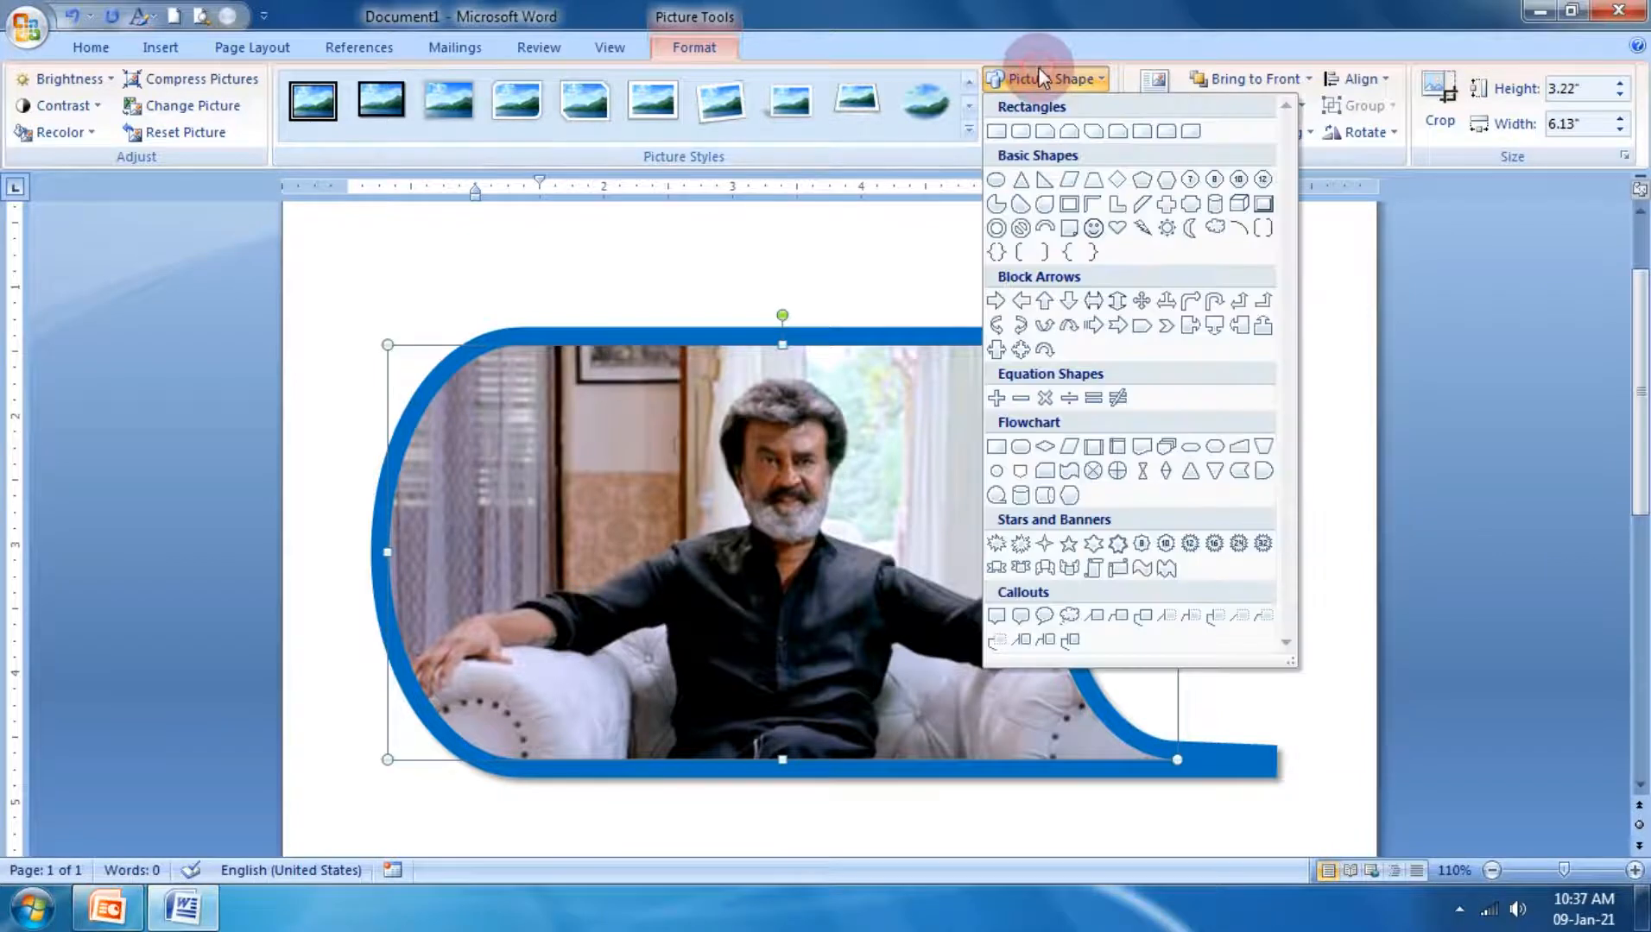
pyautogui.click(1166, 205)
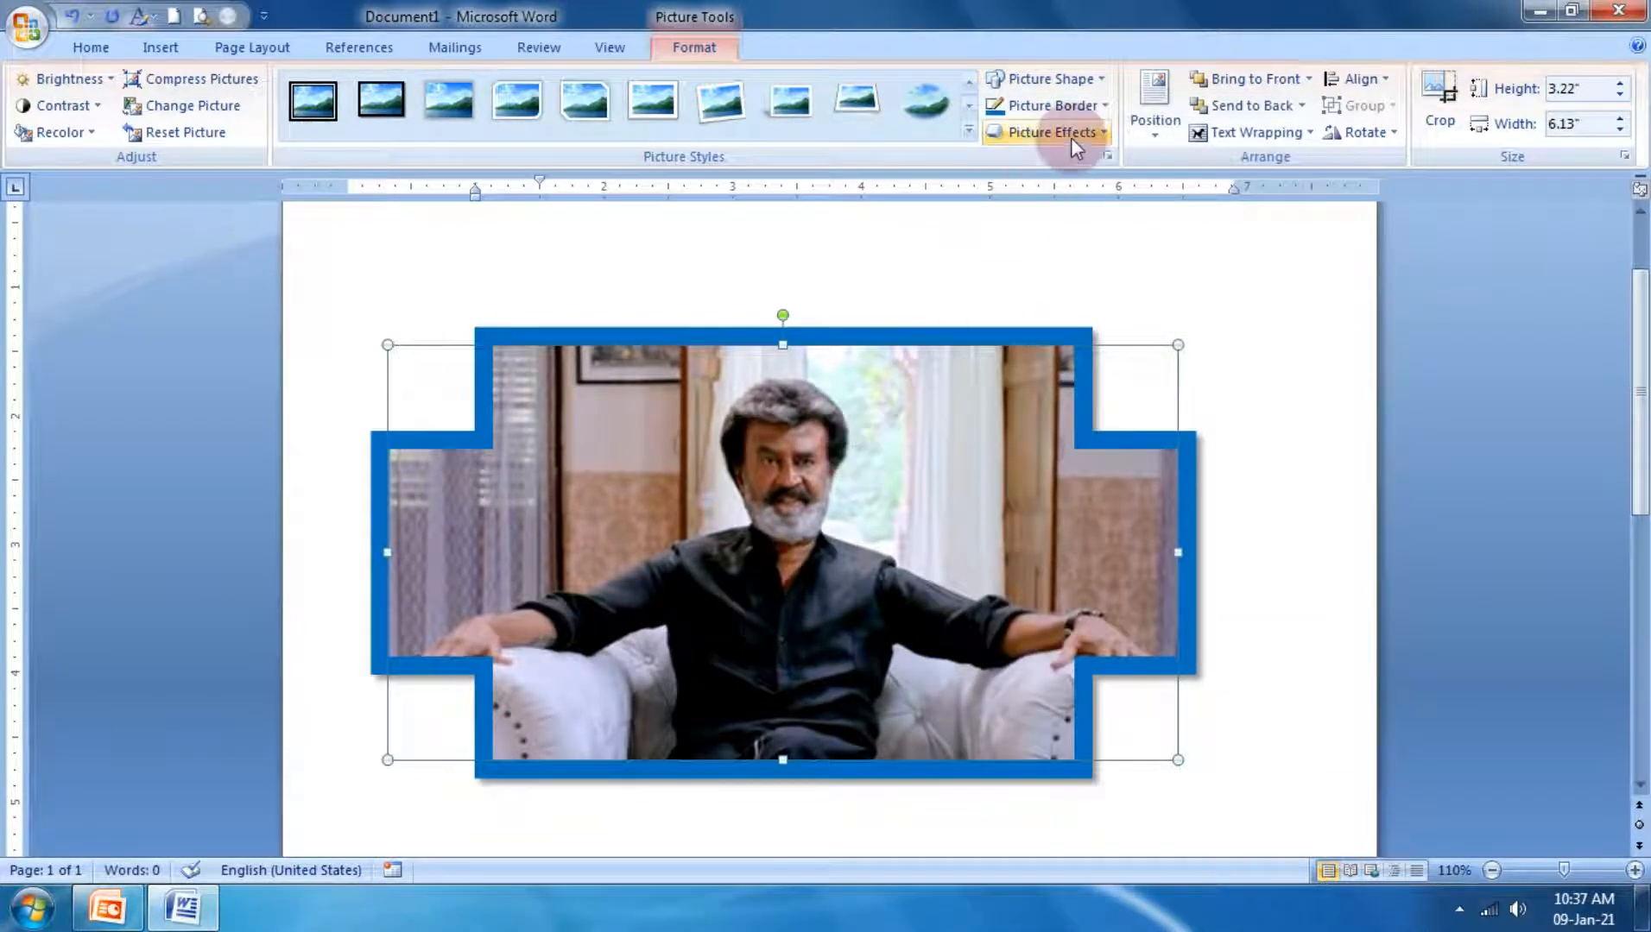
# Step: Change the picture's shape to a curved ribbon banner with its centre panel in front
pyautogui.click(1055, 79)
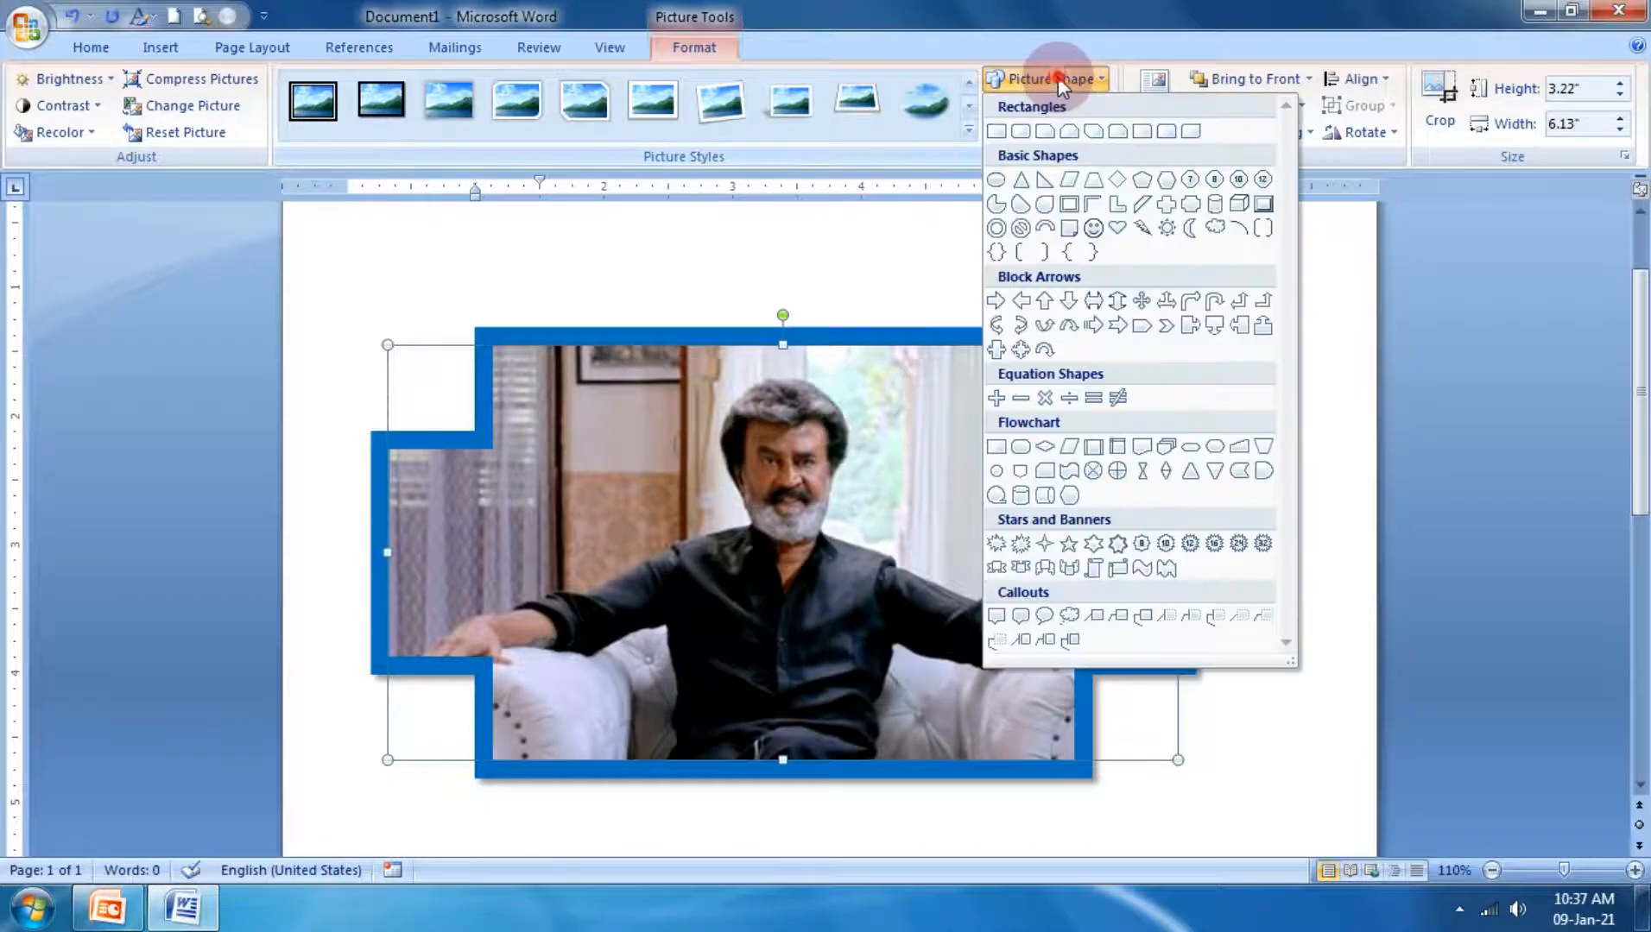
pyautogui.click(1073, 566)
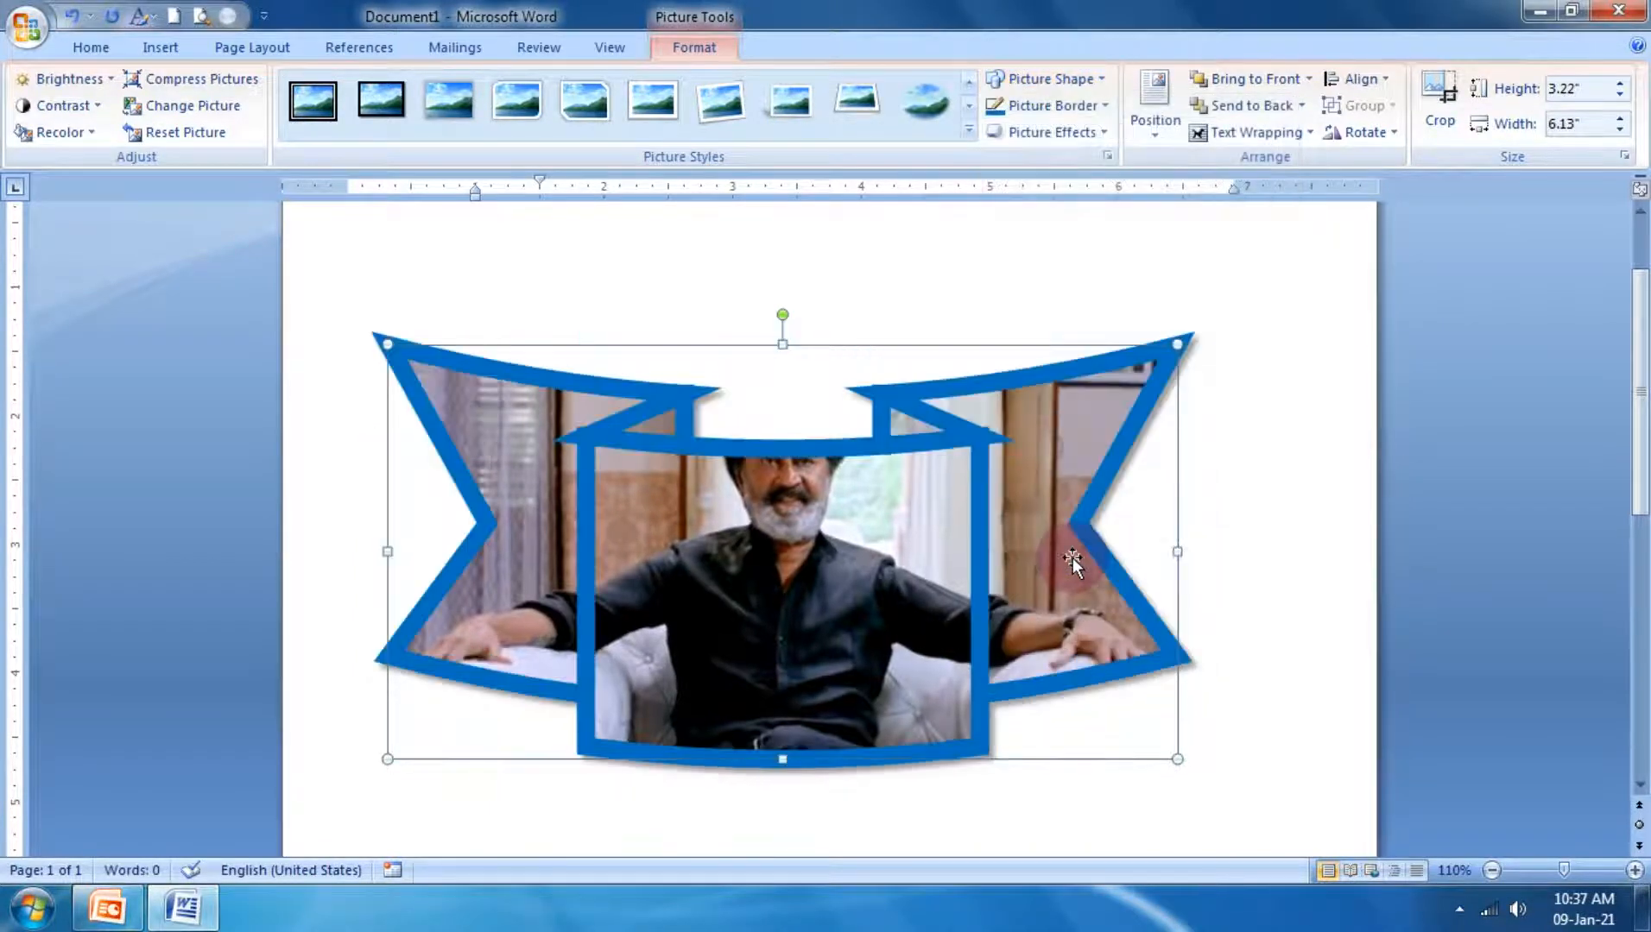
# Step: Open the colour and line options for the picture's border
pyautogui.click(1042, 106)
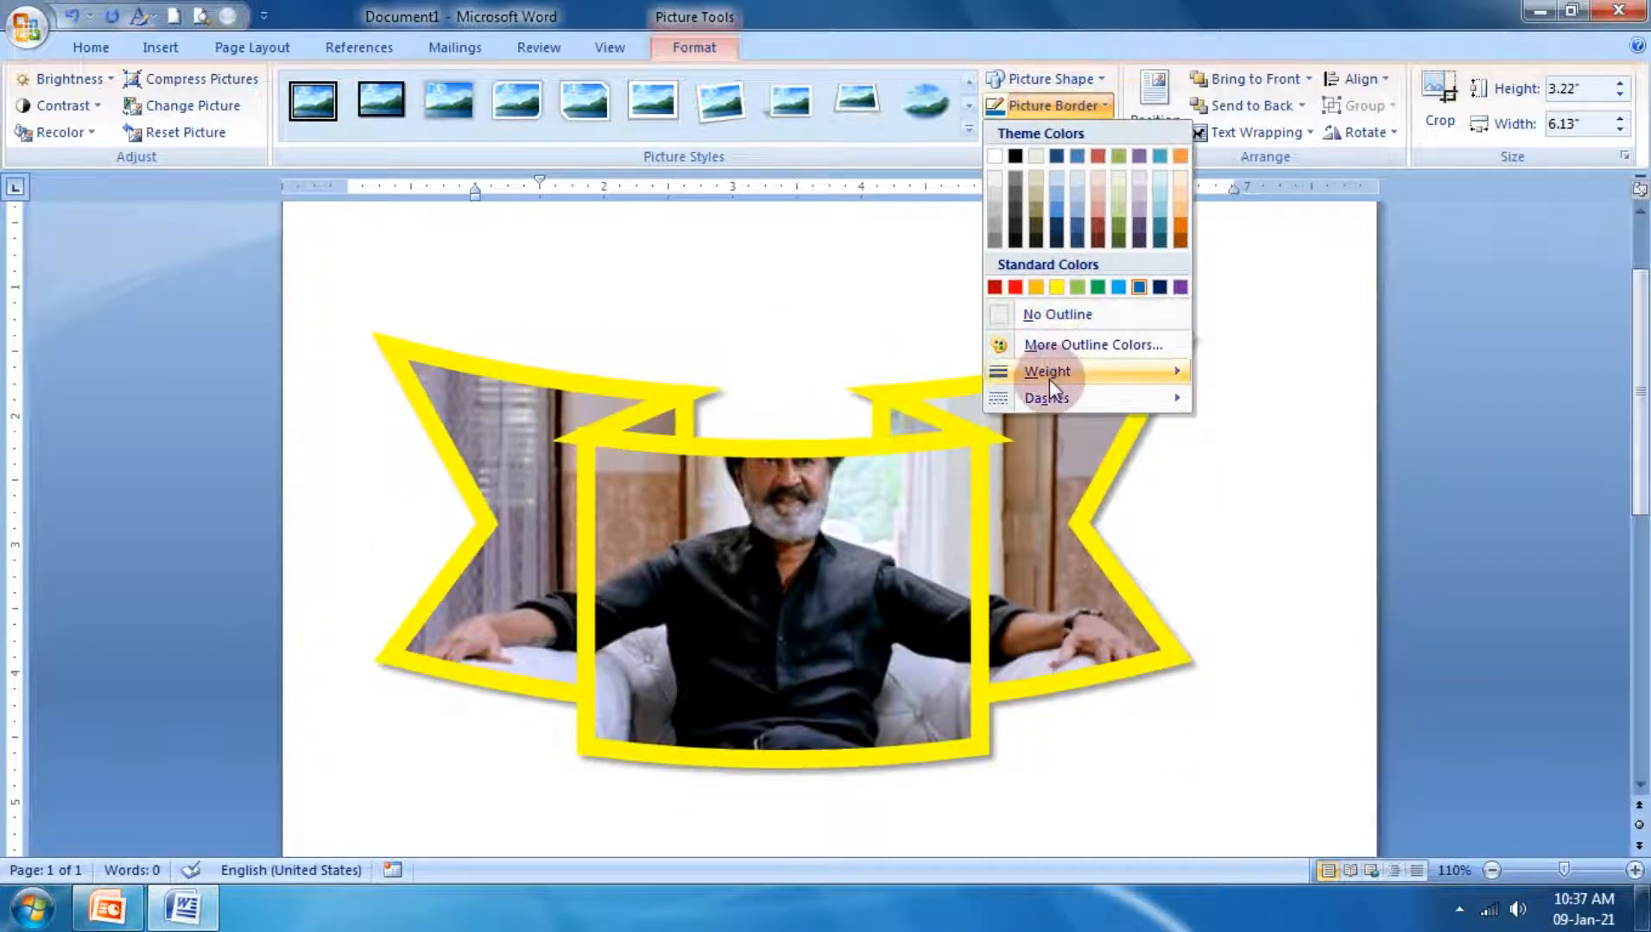
# Step: Give the ribbon-shaped picture a 2¼ pt border with a long dash-dot-dot pattern
pyautogui.moveTo(1048, 379)
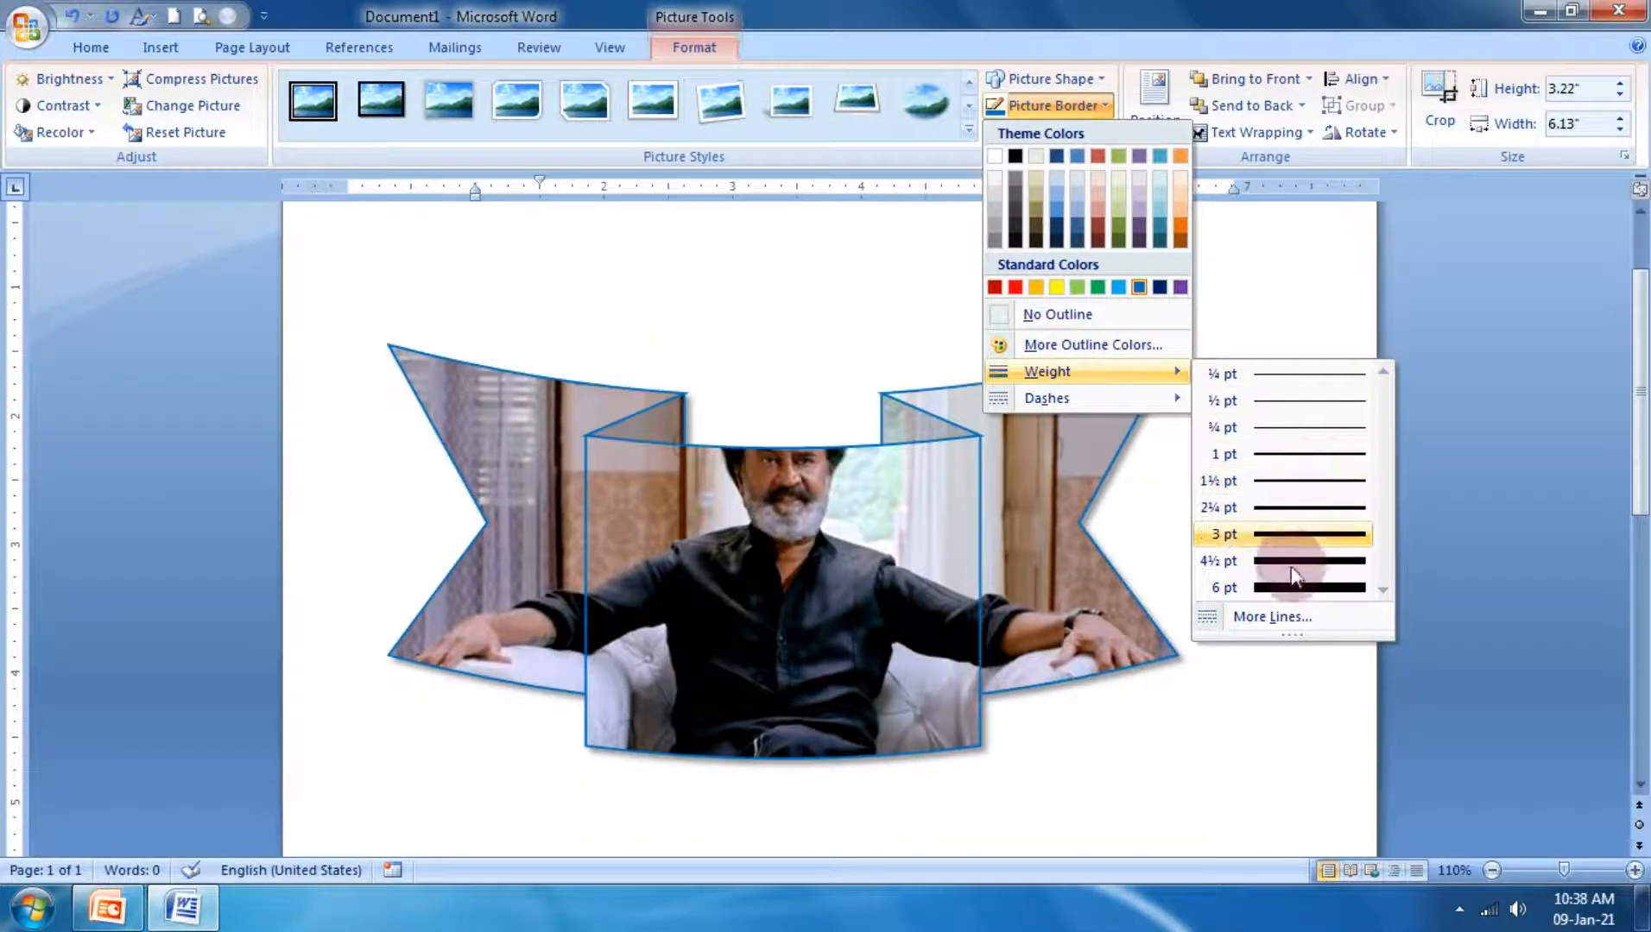
pyautogui.click(1290, 506)
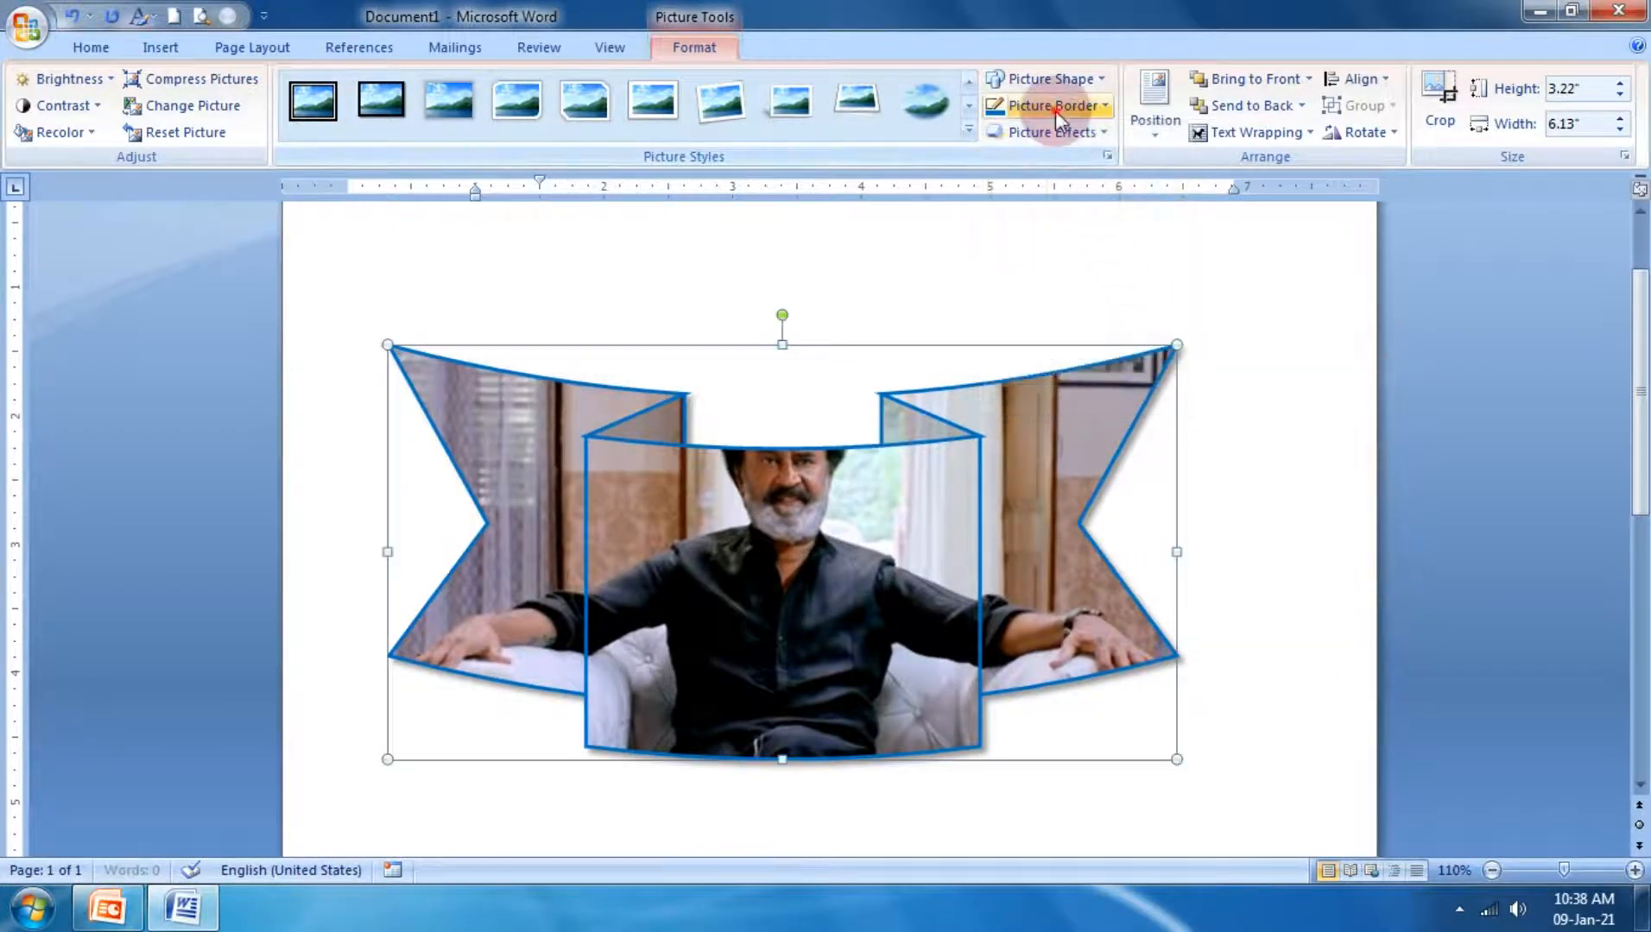
pyautogui.click(1054, 106)
pyautogui.moveTo(1114, 397)
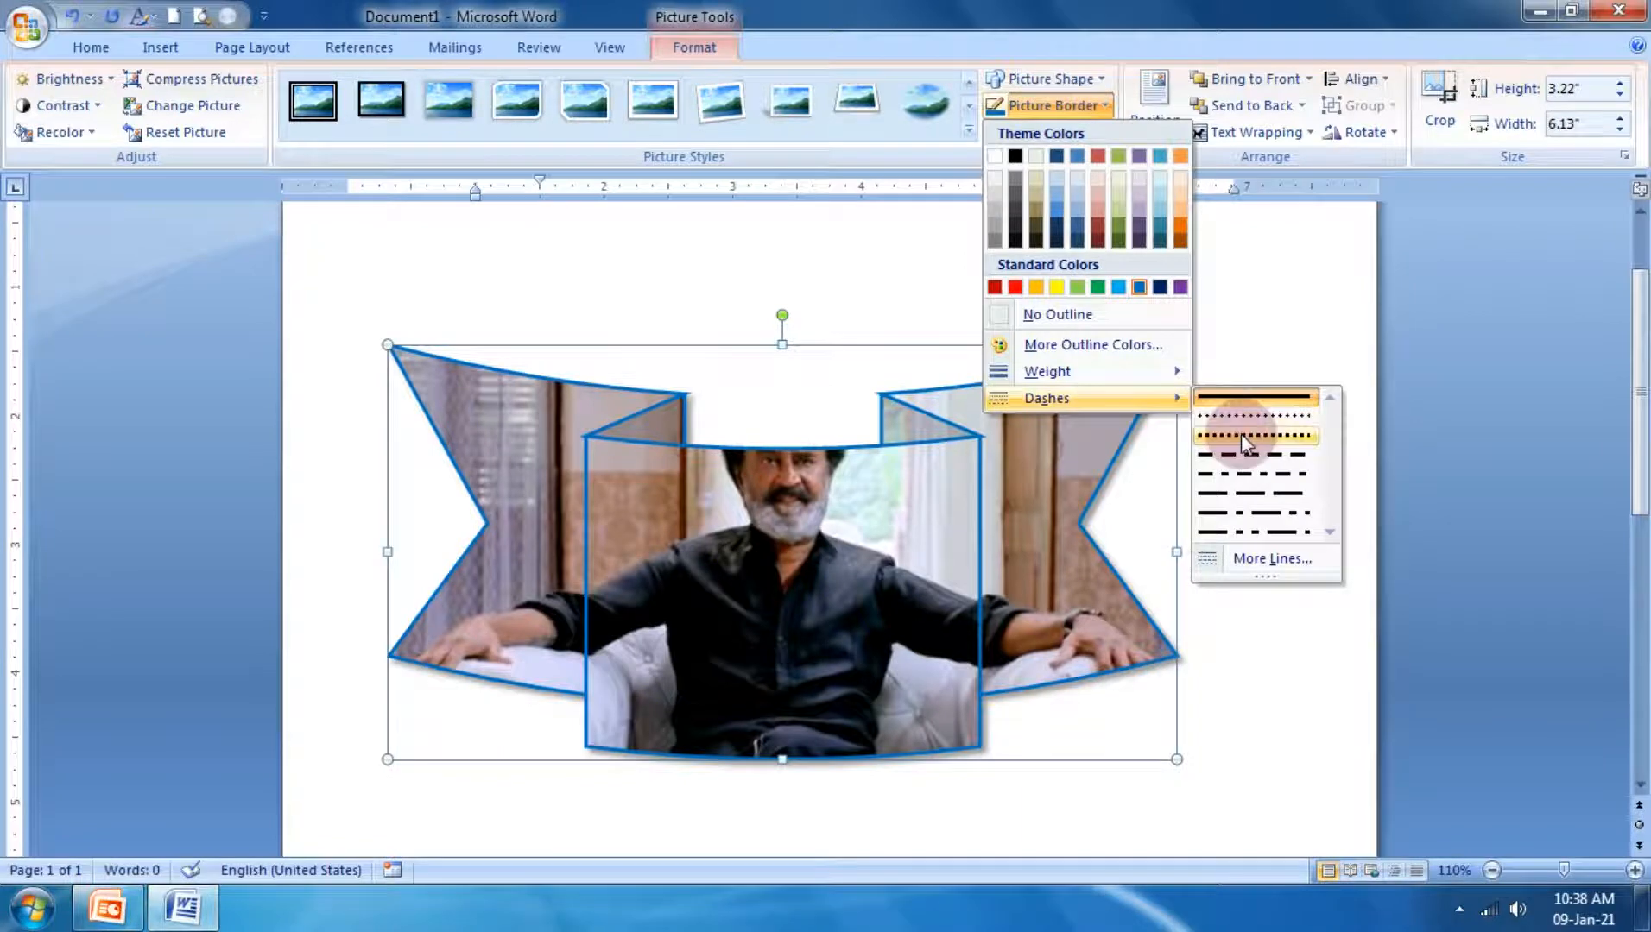
pyautogui.click(1282, 520)
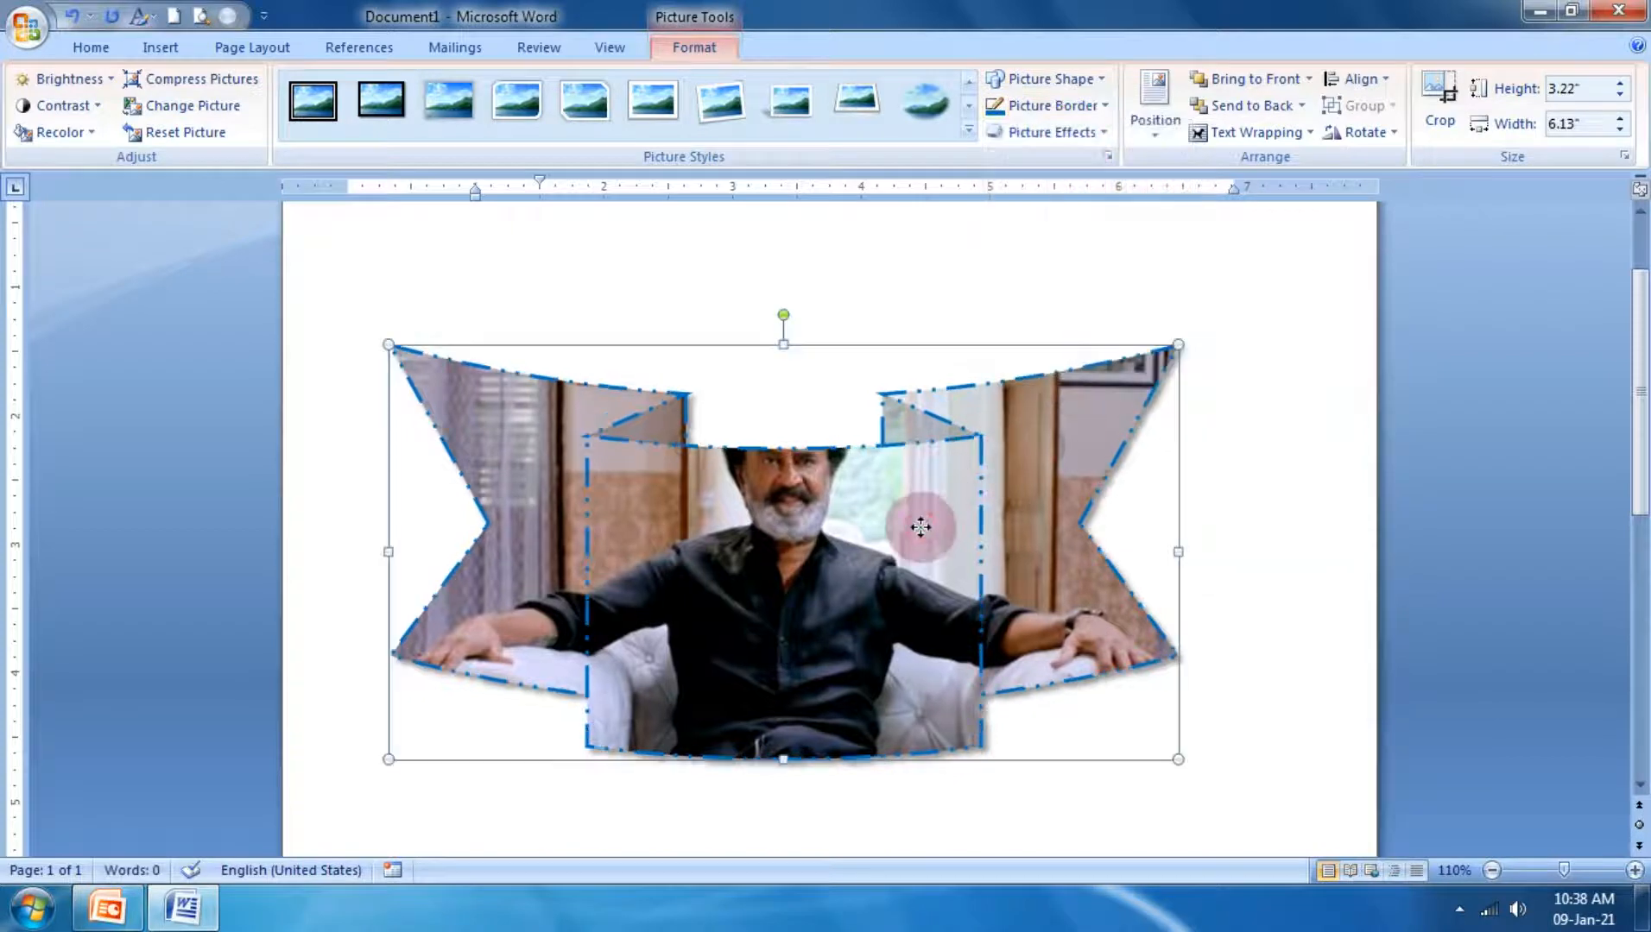
# Step: Delete the ribbon-shaped picture and insert the picture "ghj - Copy" from the wallpaper folder
pyautogui.press('Delete')
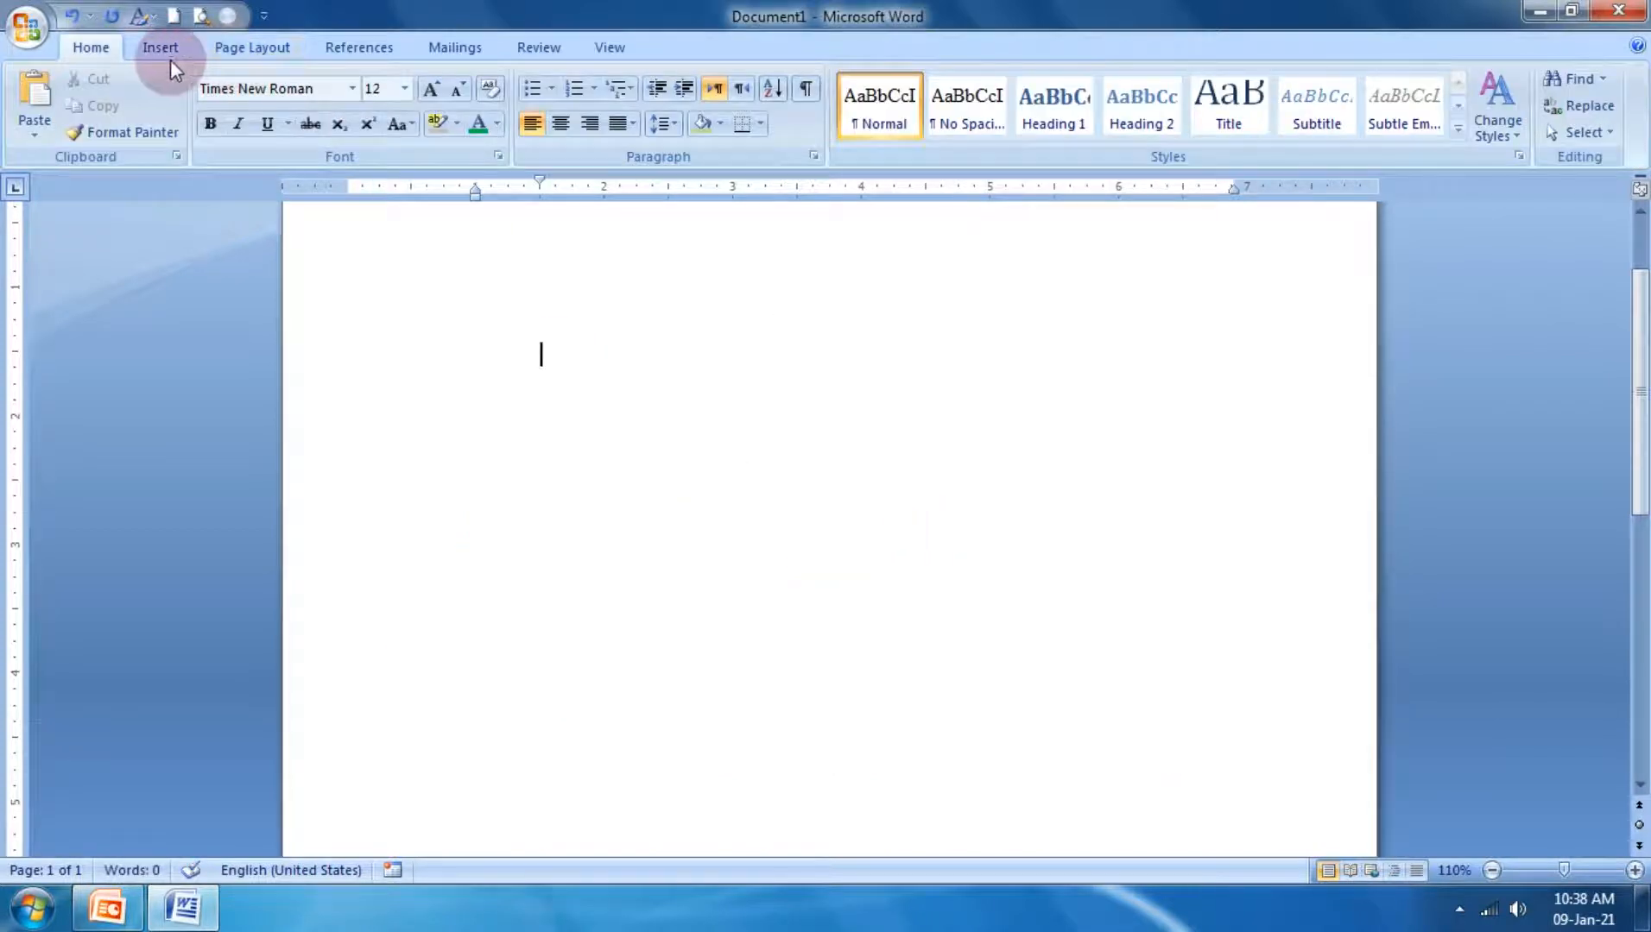
pyautogui.click(168, 58)
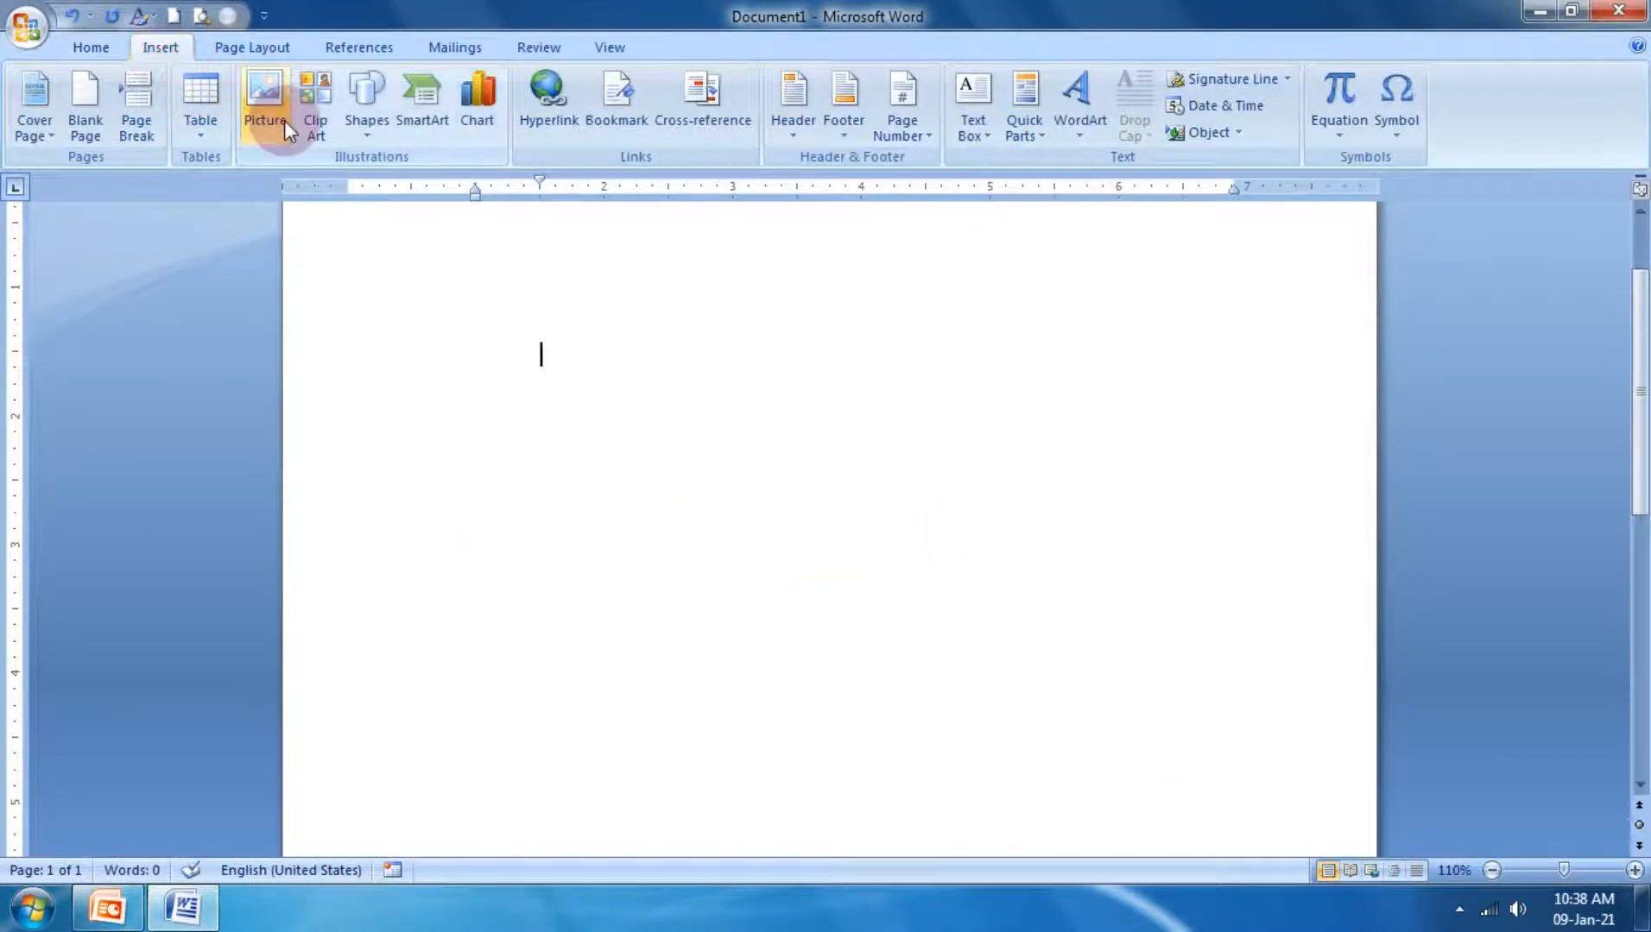
pyautogui.click(262, 98)
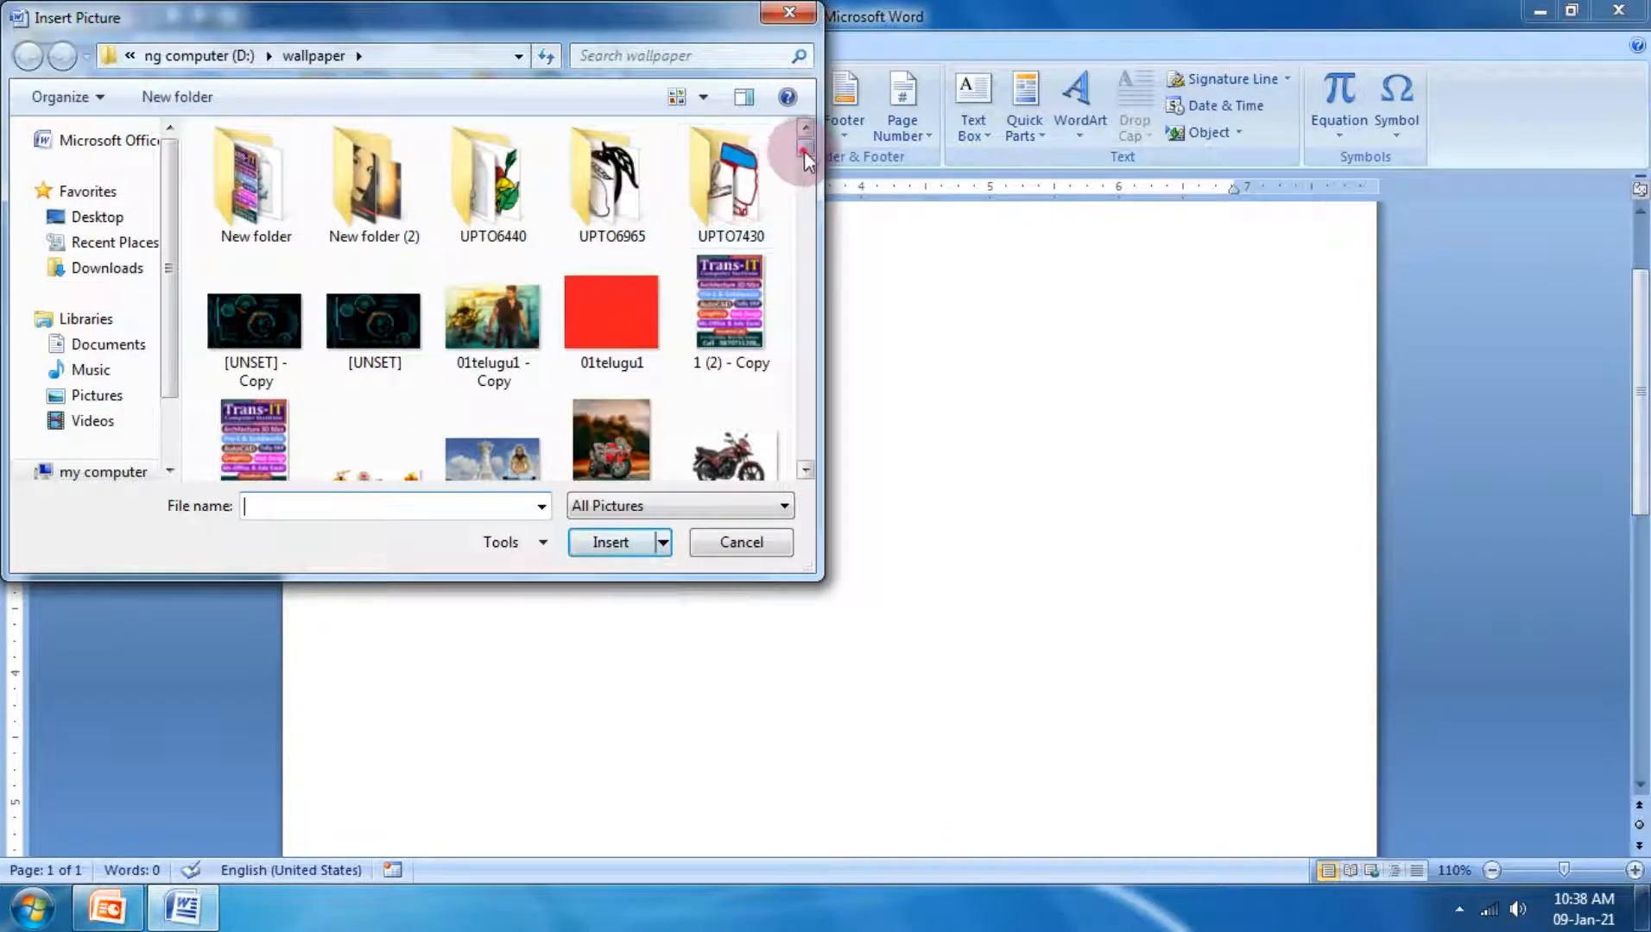
pyautogui.moveTo(804, 151); pyautogui.dragTo(809, 273)
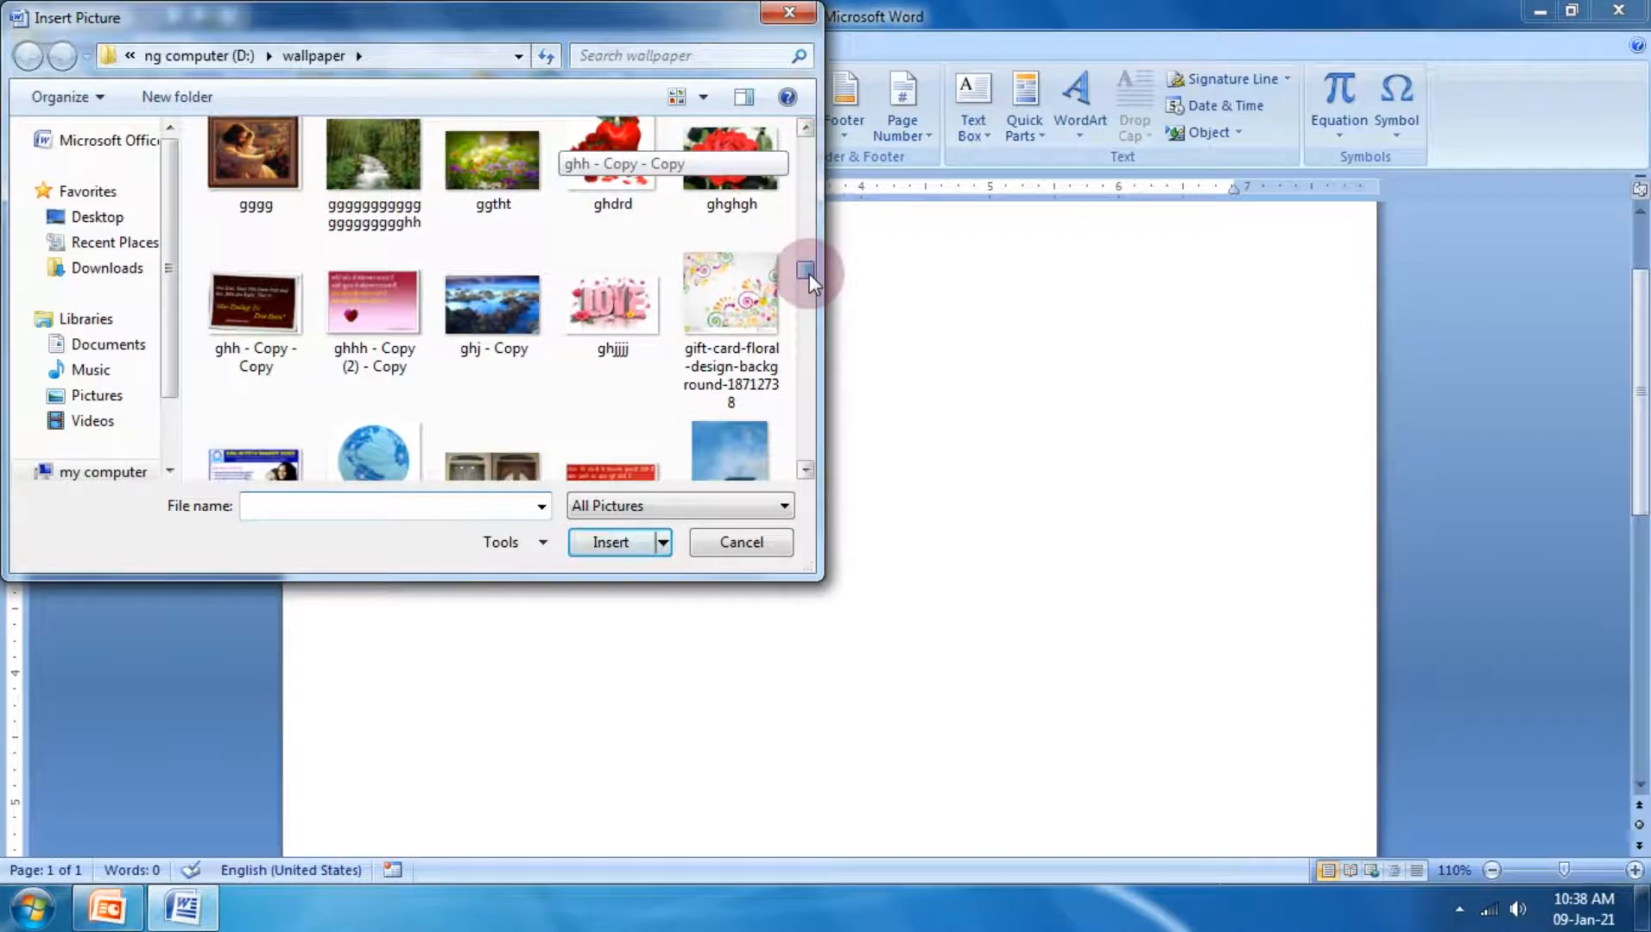
pyautogui.click(501, 329)
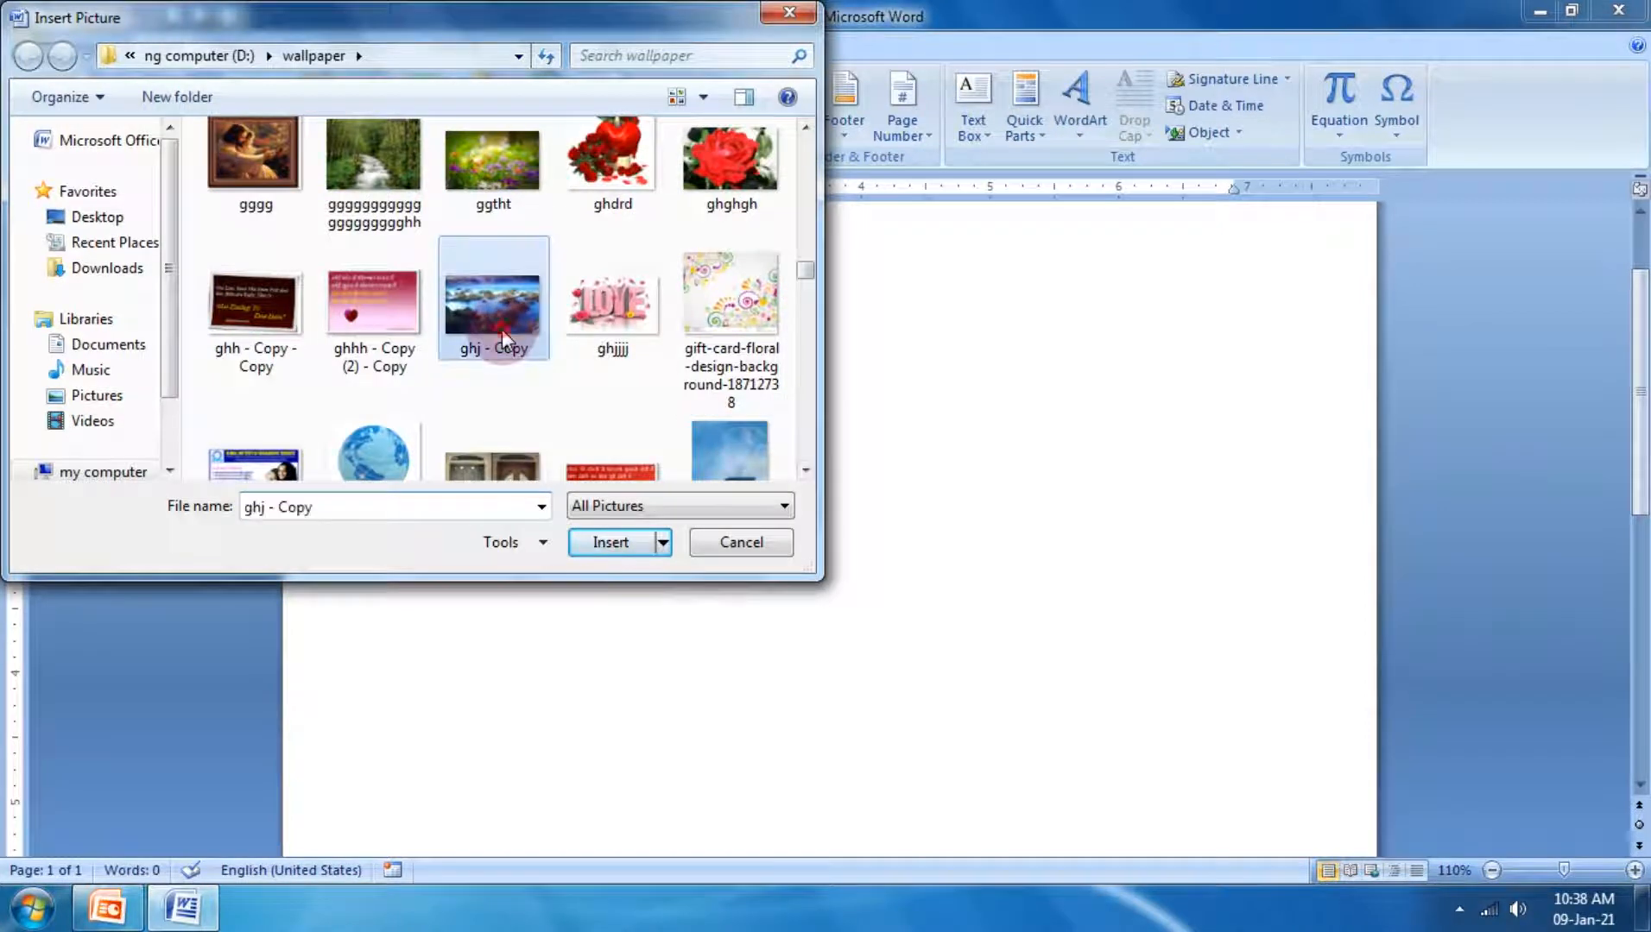
pyautogui.click(611, 542)
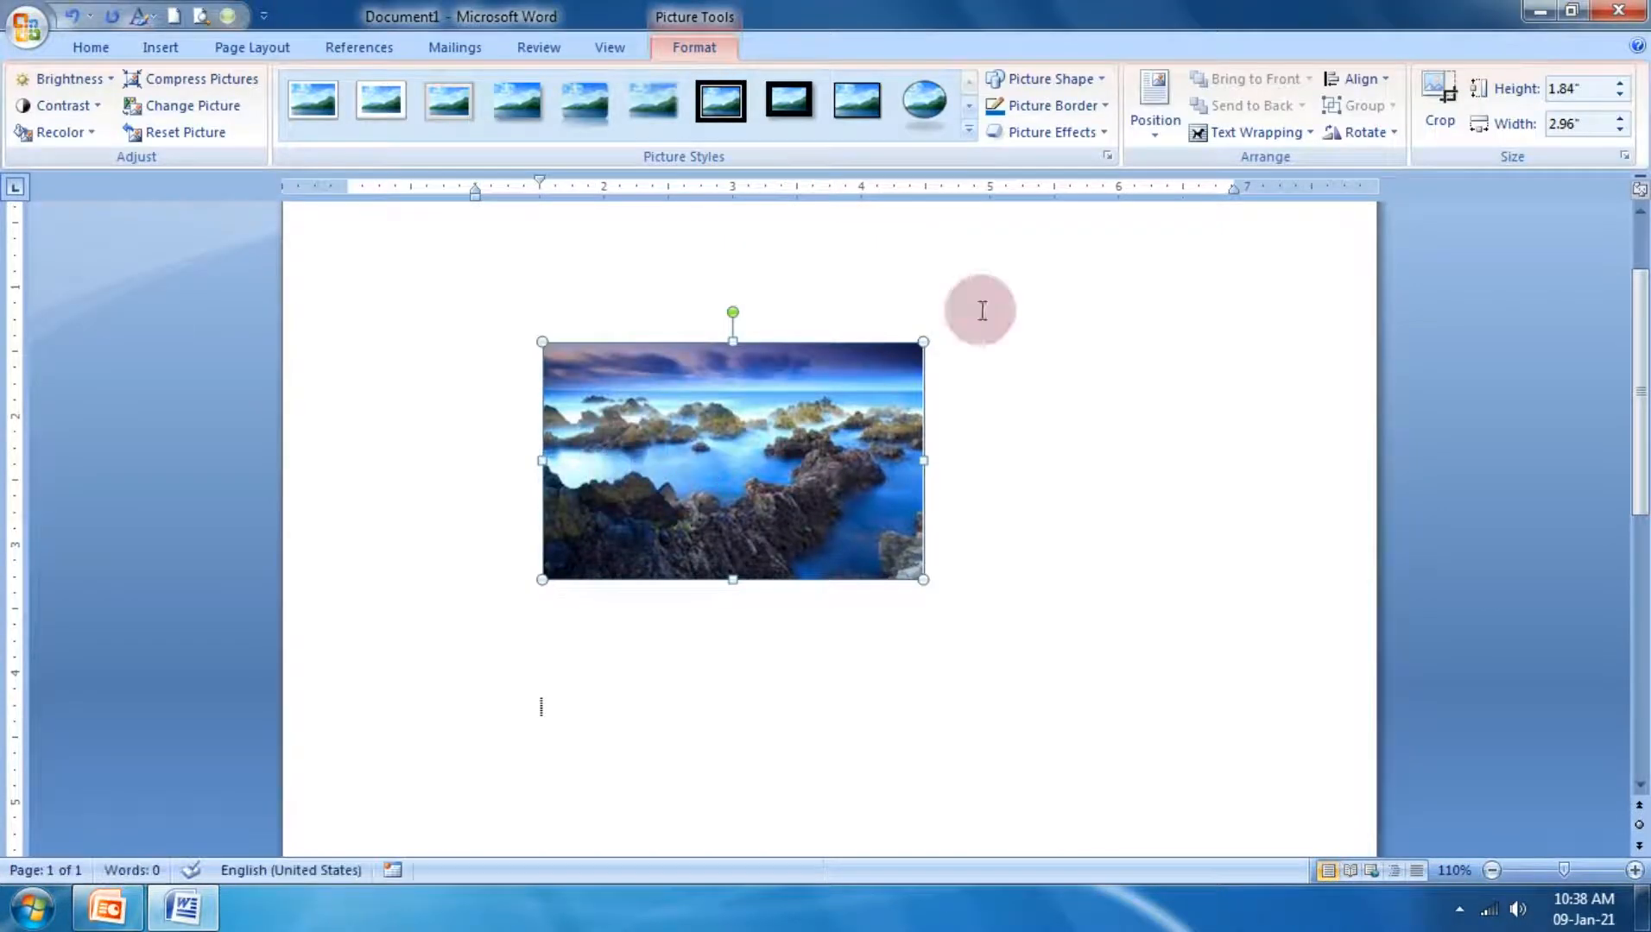
# Step: Set the seascape picture's text wrapping to Tight, then reposition it slightly and enlarge it to about 2.43" high by 3.91" wide
pyautogui.click(1251, 133)
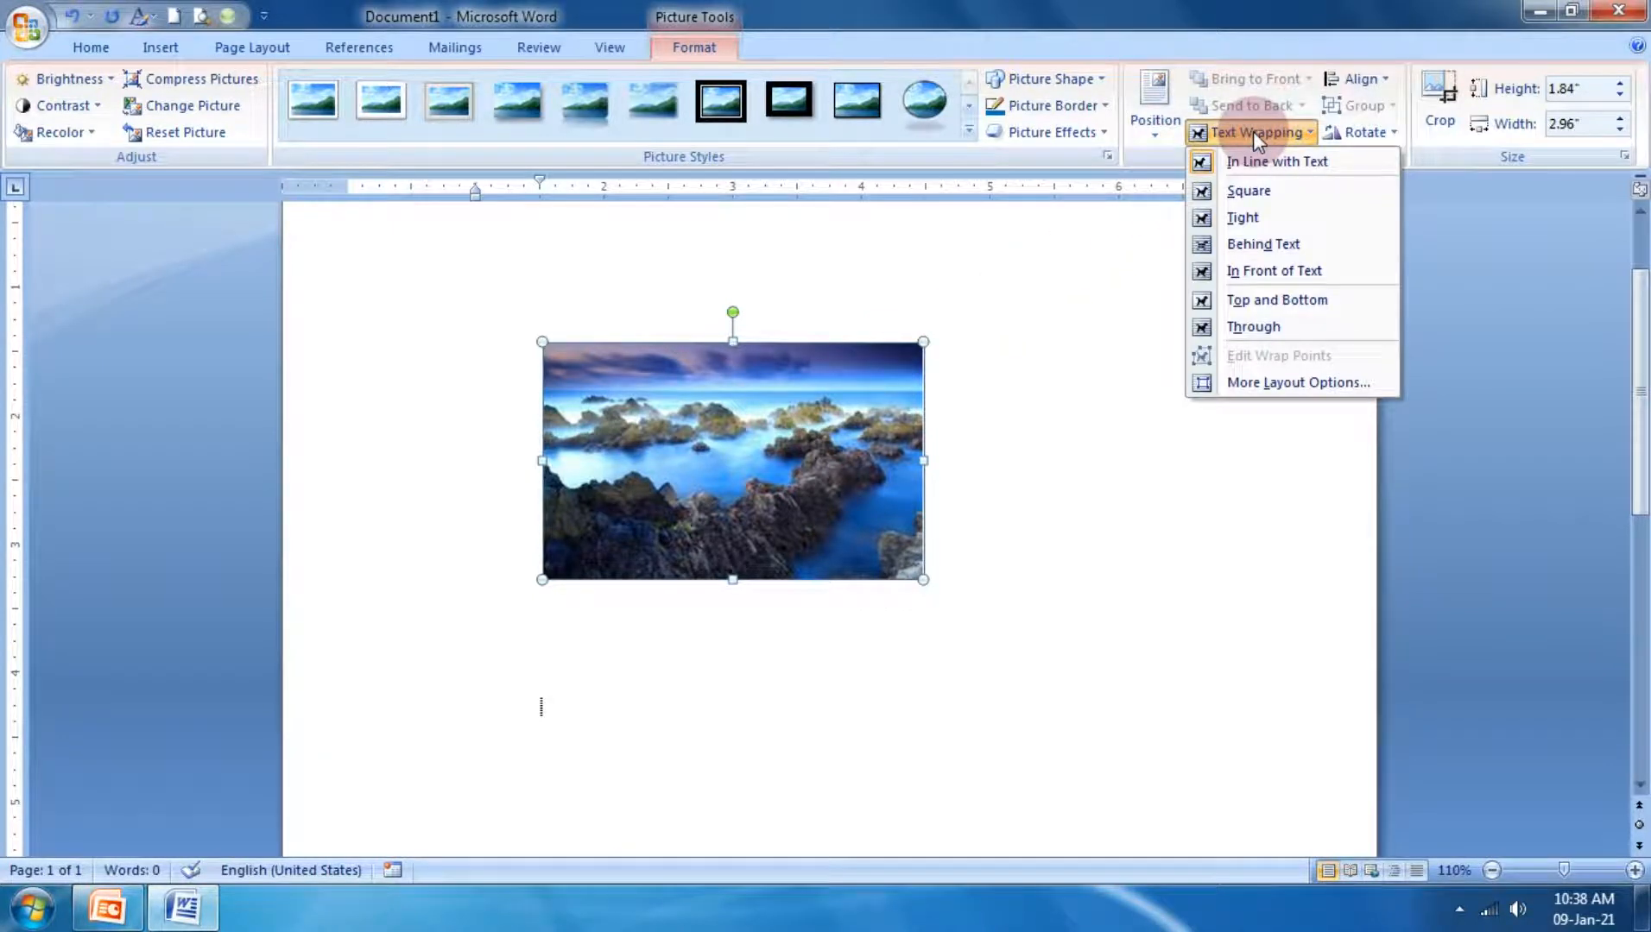
pyautogui.click(1272, 217)
pyautogui.moveTo(758, 441)
pyautogui.mouseDown()
pyautogui.moveTo(679, 514)
pyautogui.moveTo(735, 456)
pyautogui.mouseUp()
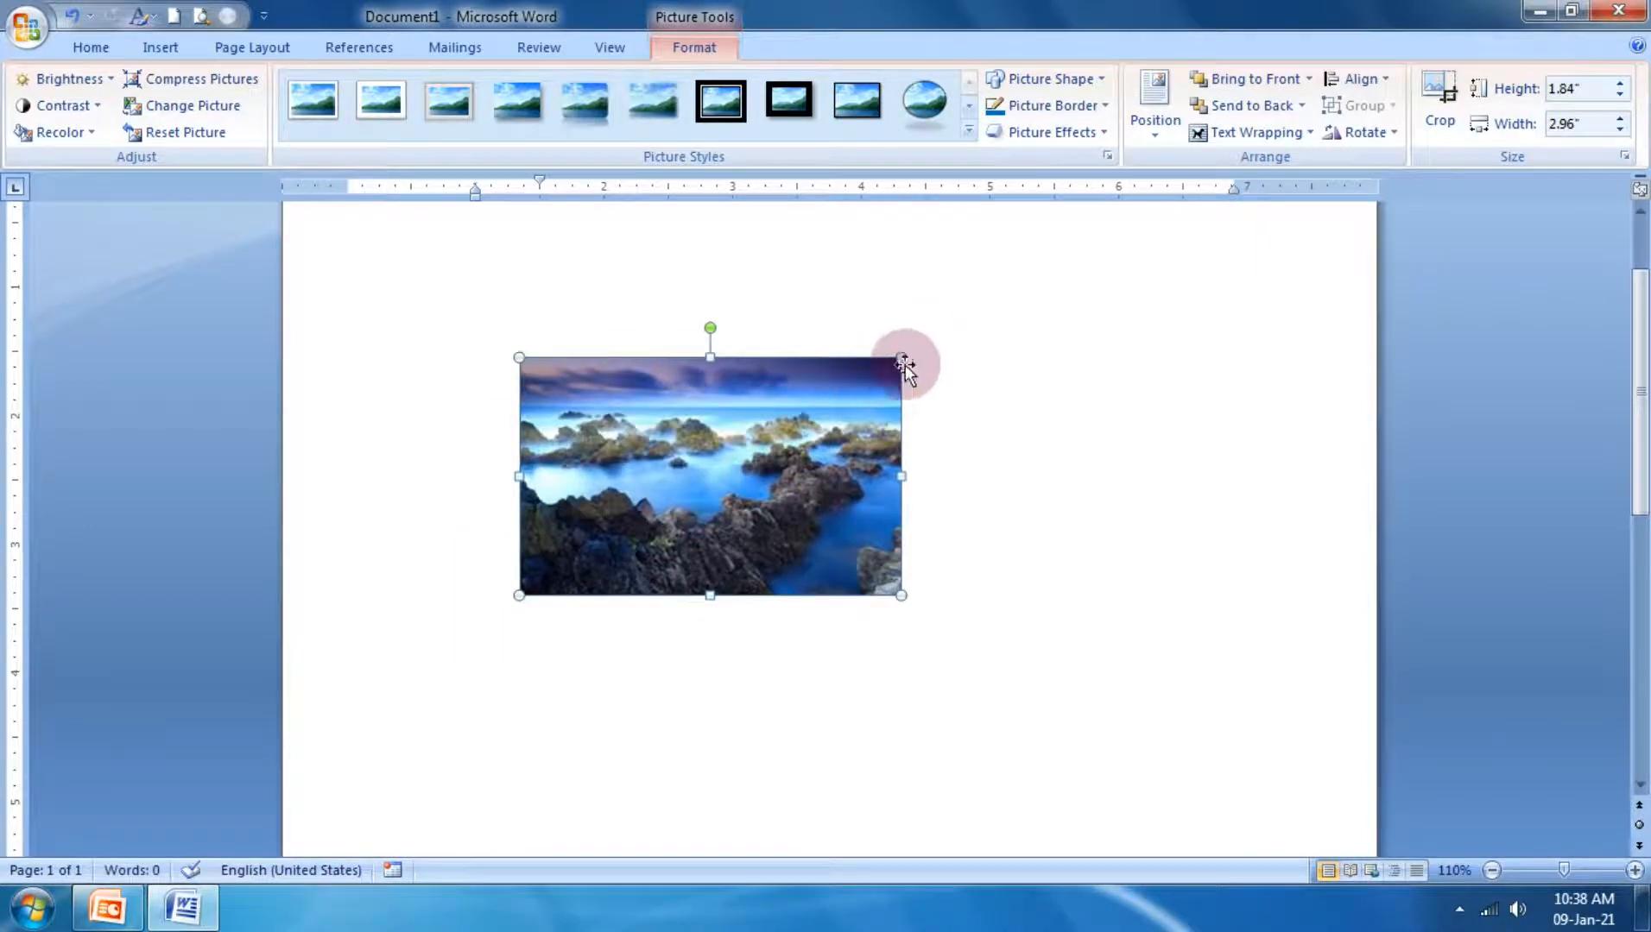
pyautogui.moveTo(901, 356); pyautogui.dragTo(994, 331)
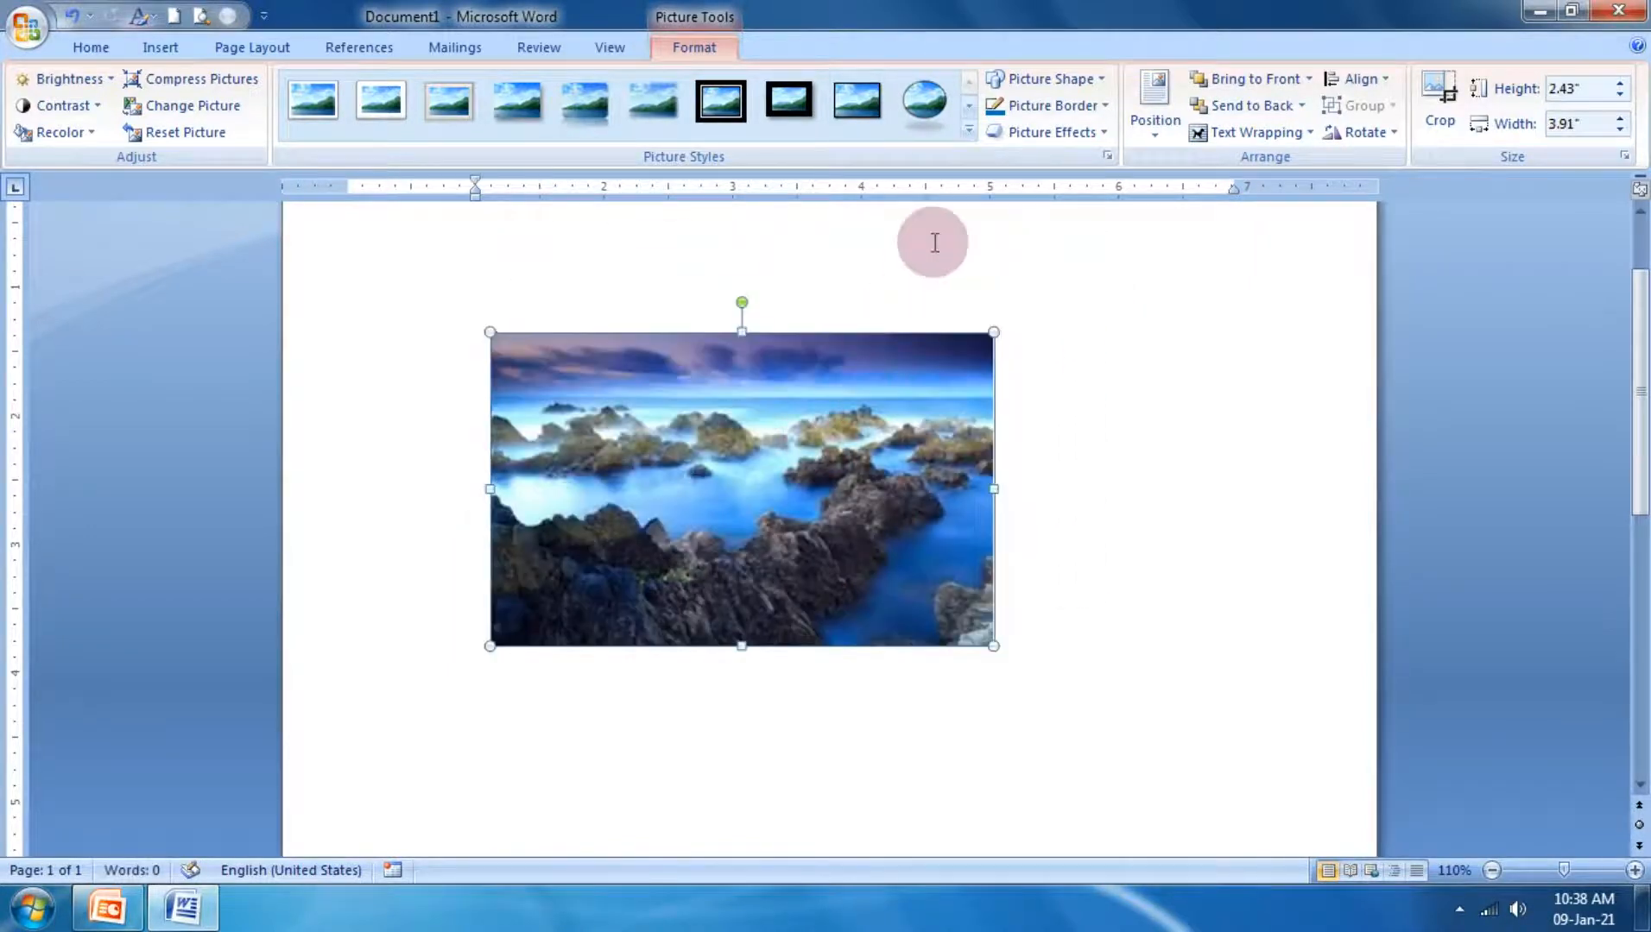
# Step: Apply the white-framed bevel style with a reflection to the seascape picture and change its shape to the pentagon block arrow
pyautogui.click(969, 129)
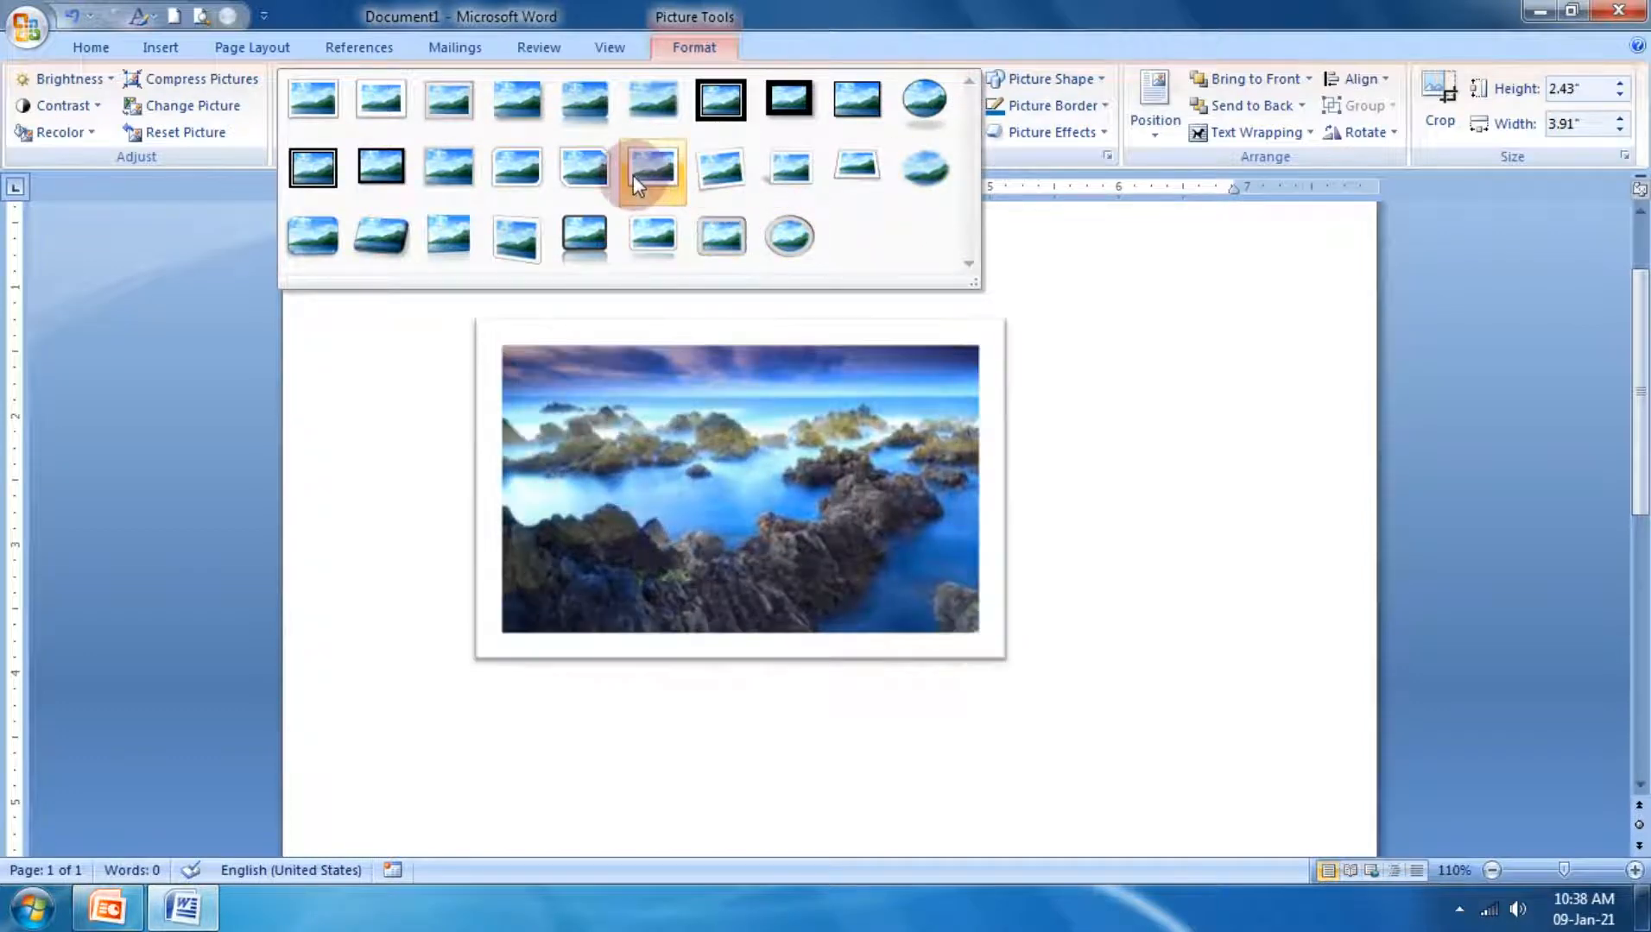
pyautogui.click(670, 244)
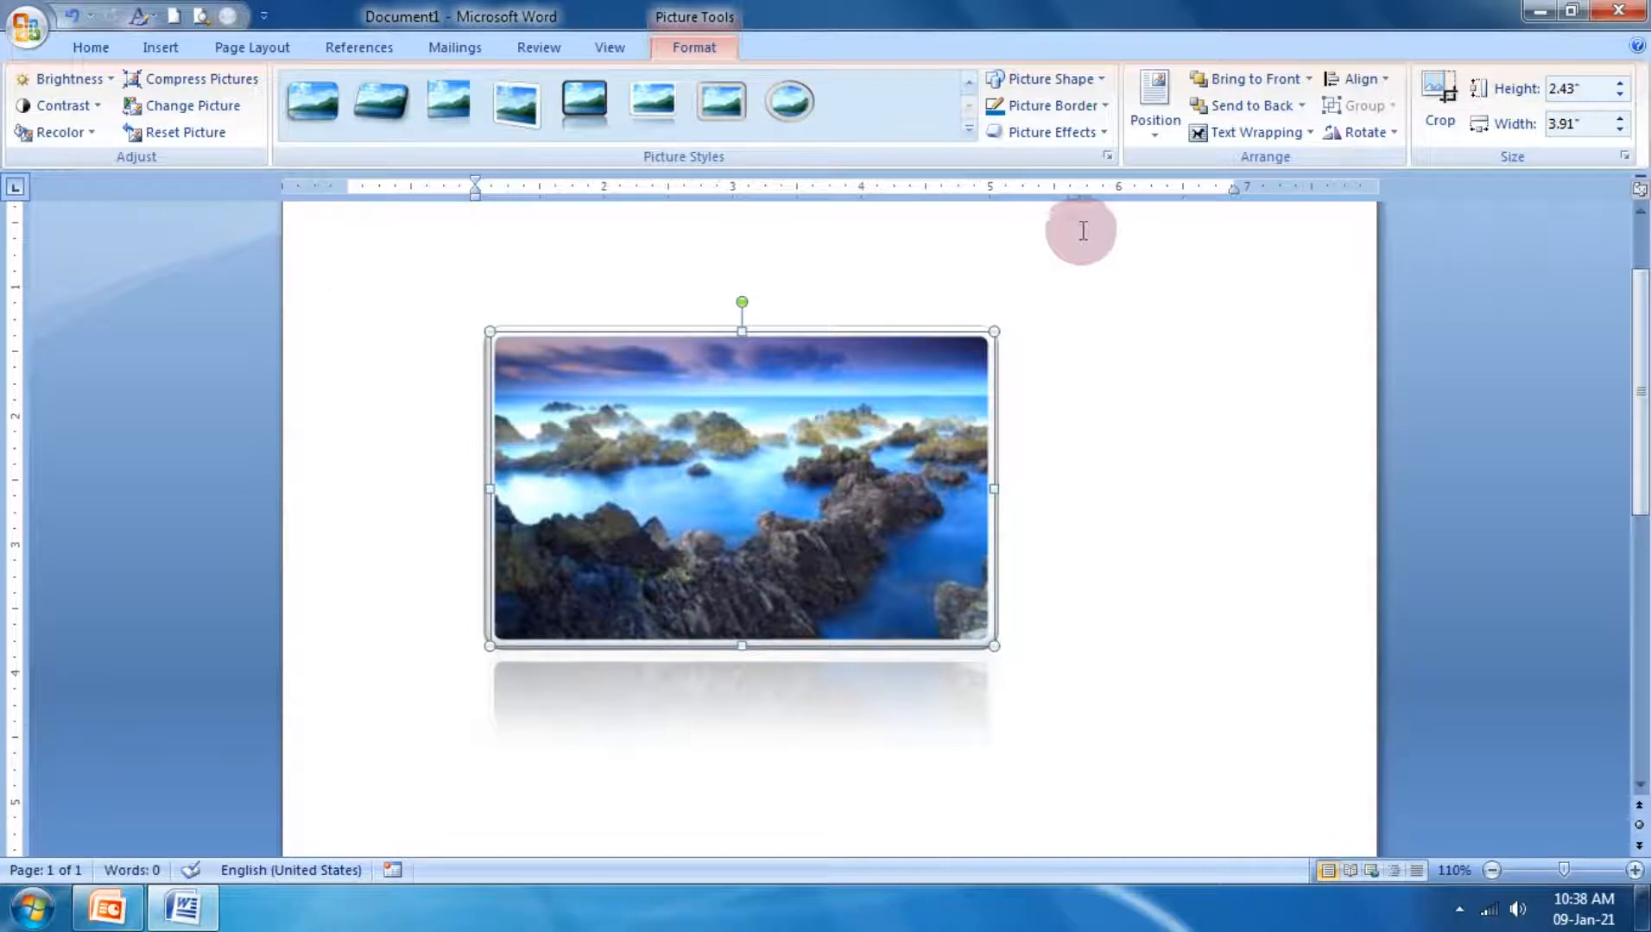
pyautogui.click(1069, 84)
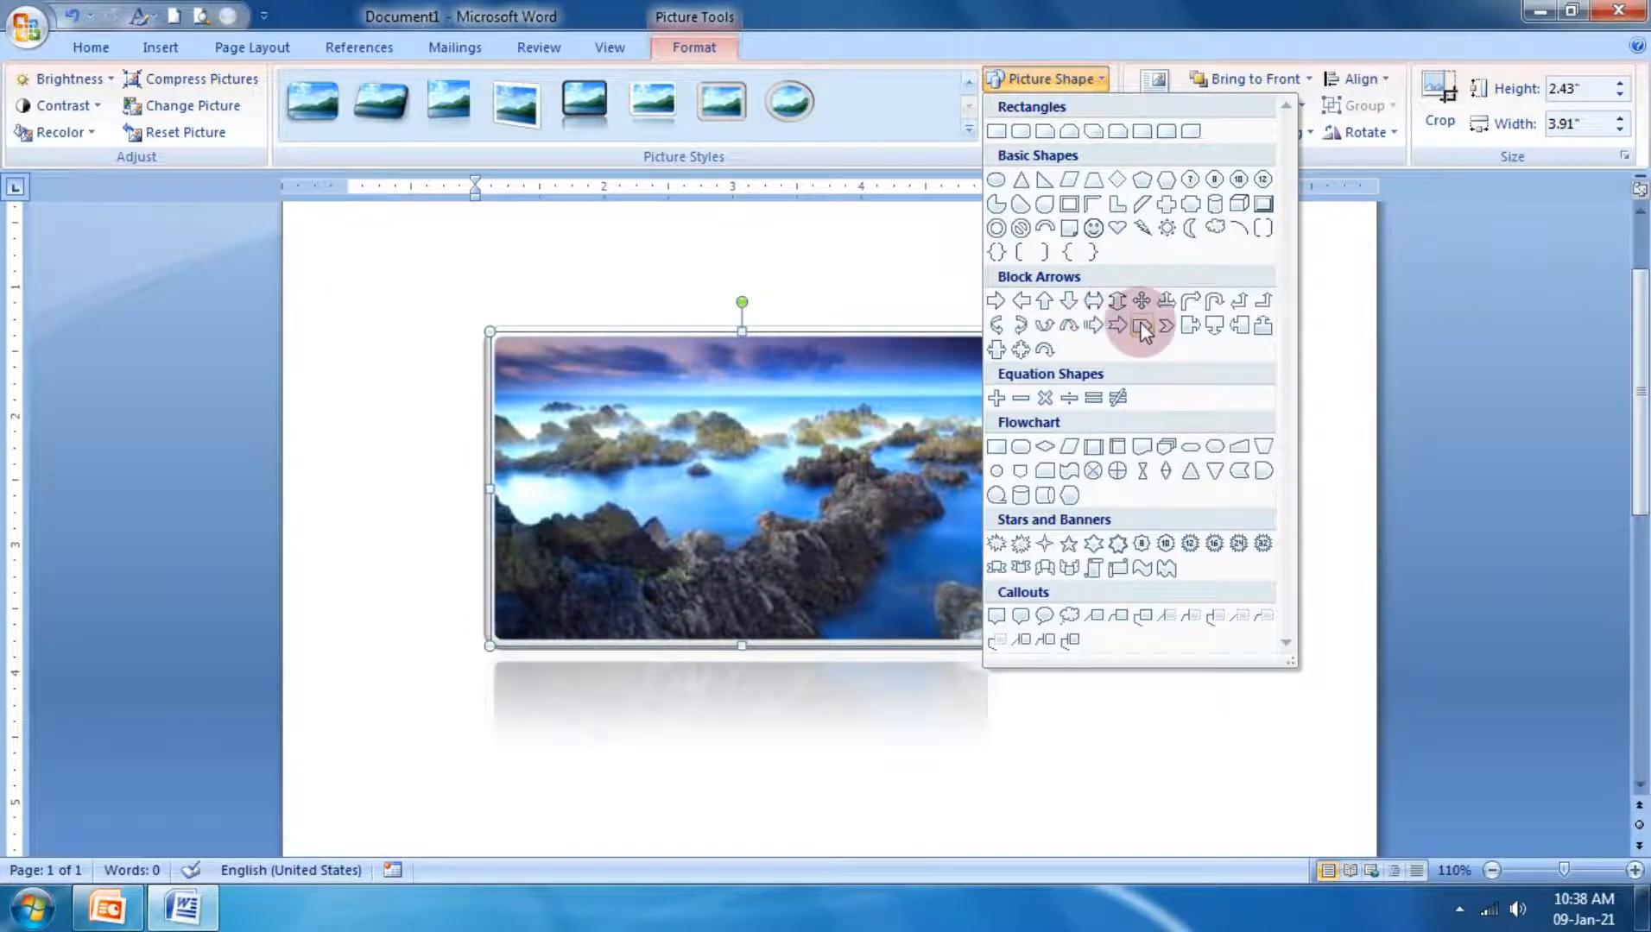
pyautogui.click(1140, 325)
# Step: Color the pentagon picture's border purple and apply the third bevel preset in the first row
pyautogui.click(1075, 111)
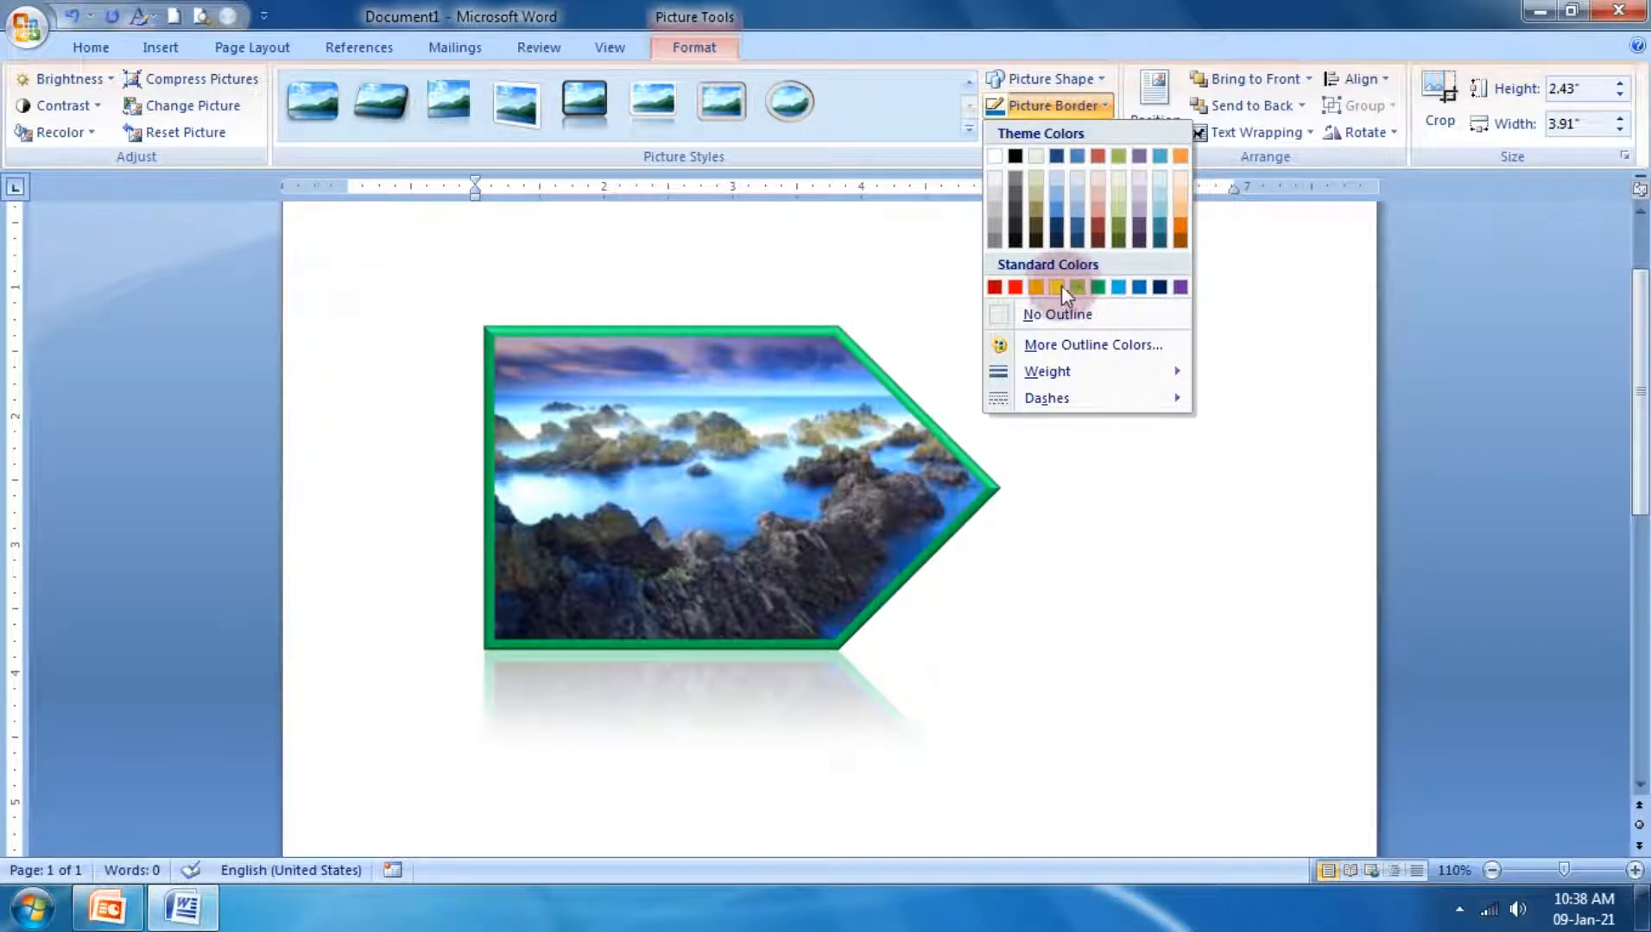
pyautogui.click(1181, 288)
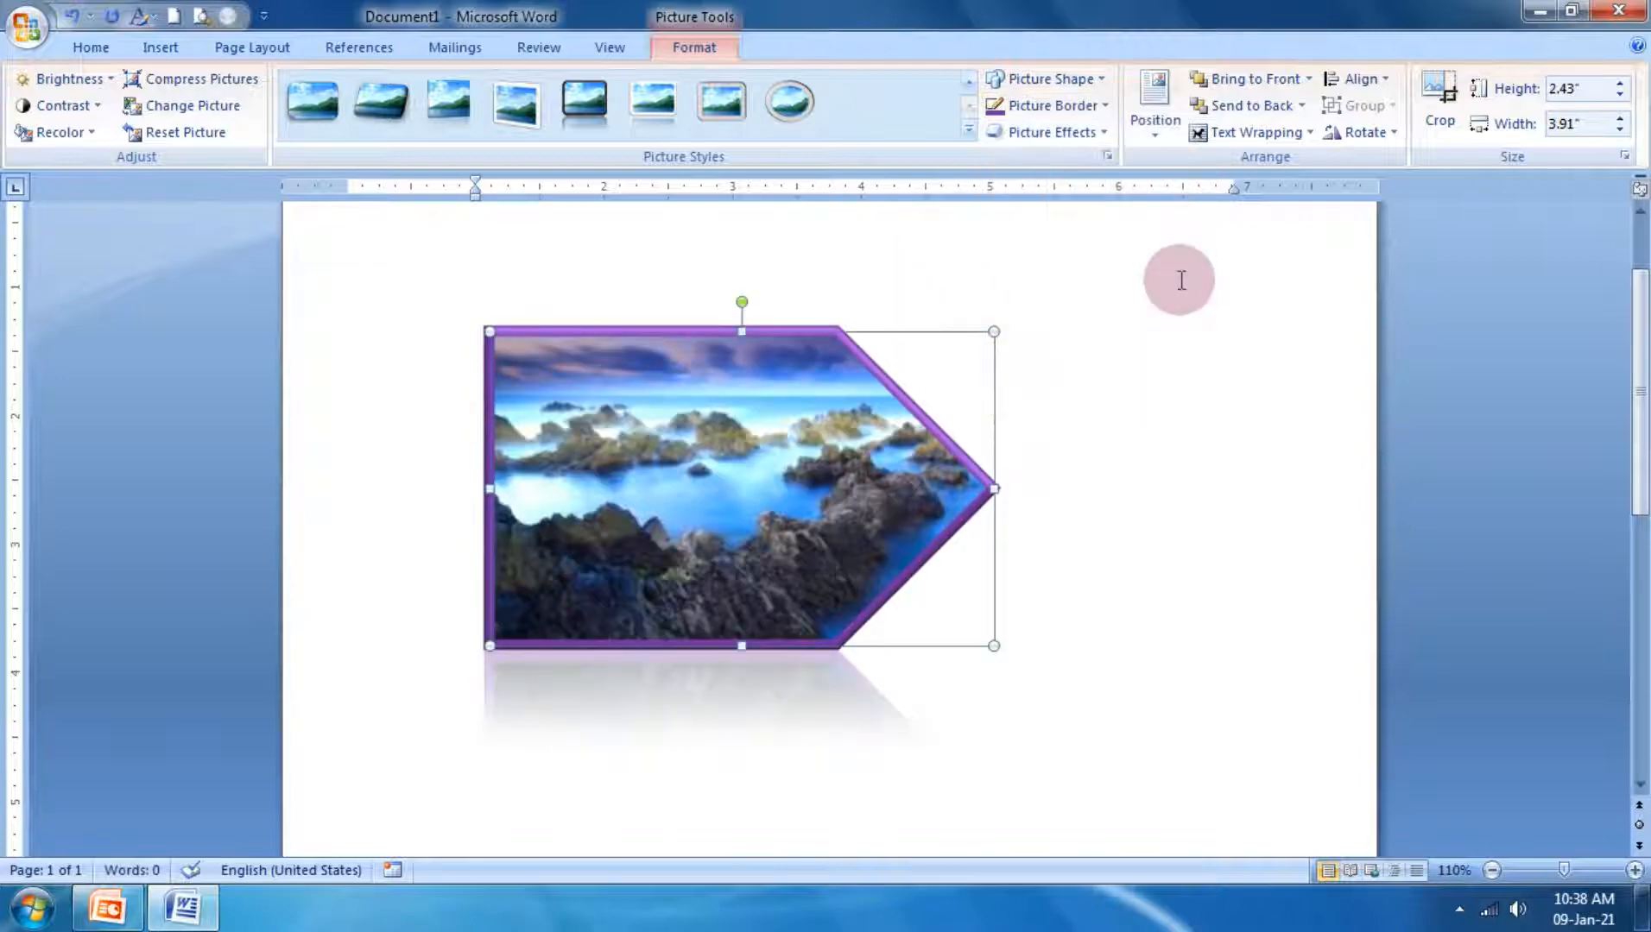
pyautogui.click(1081, 141)
pyautogui.moveTo(1085, 225)
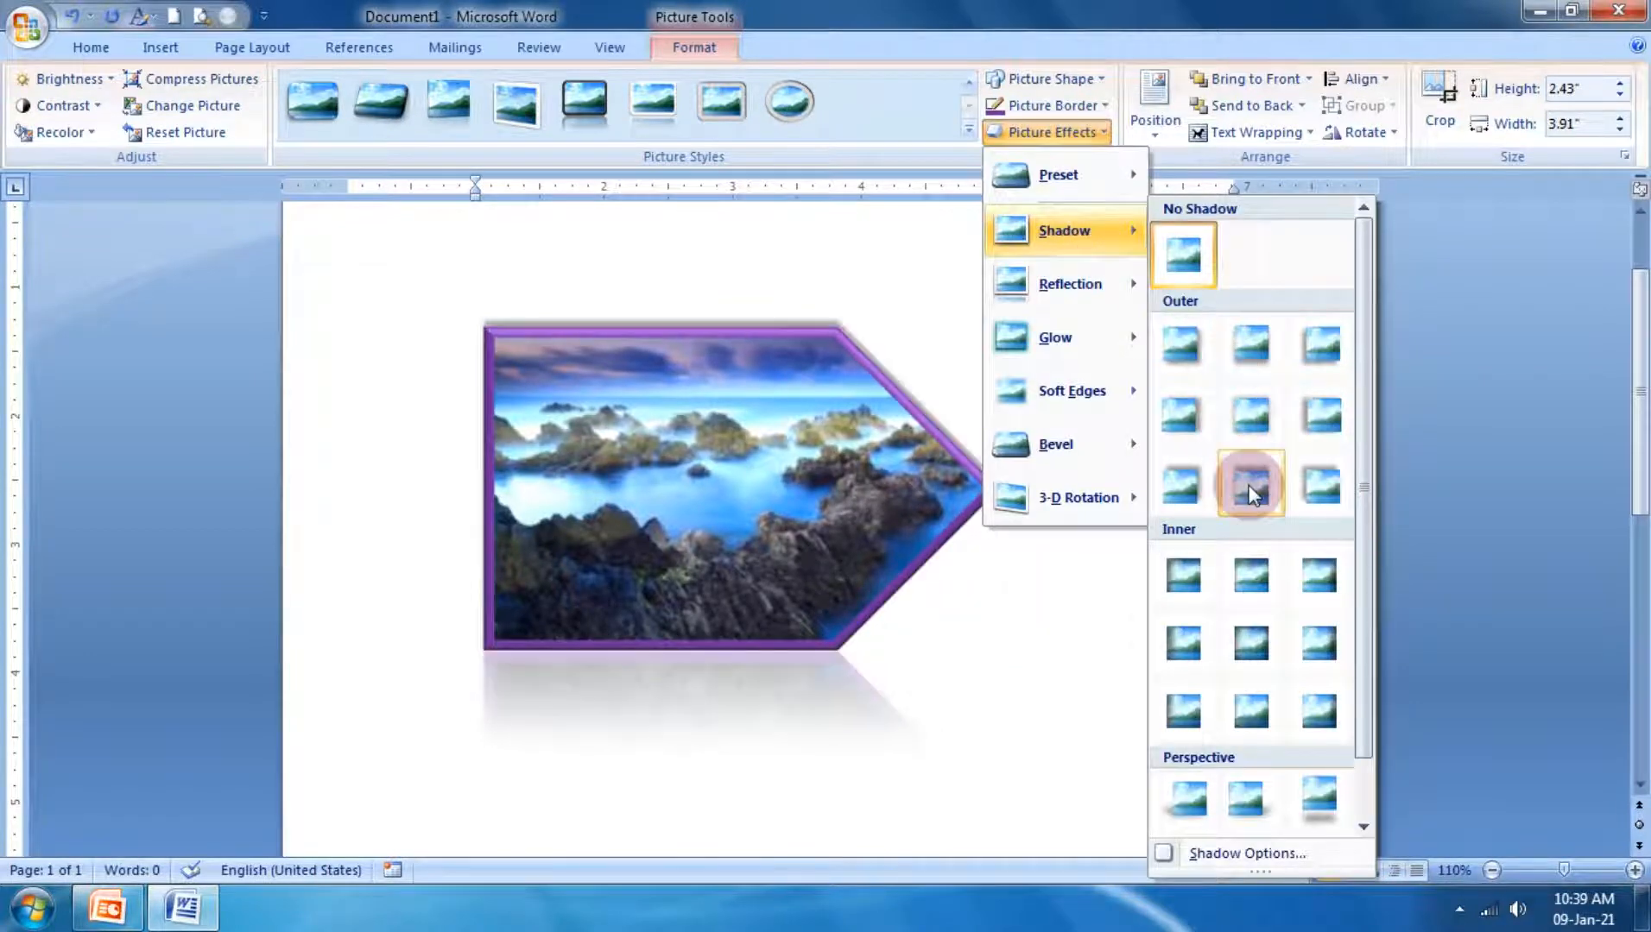
pyautogui.moveTo(1057, 400)
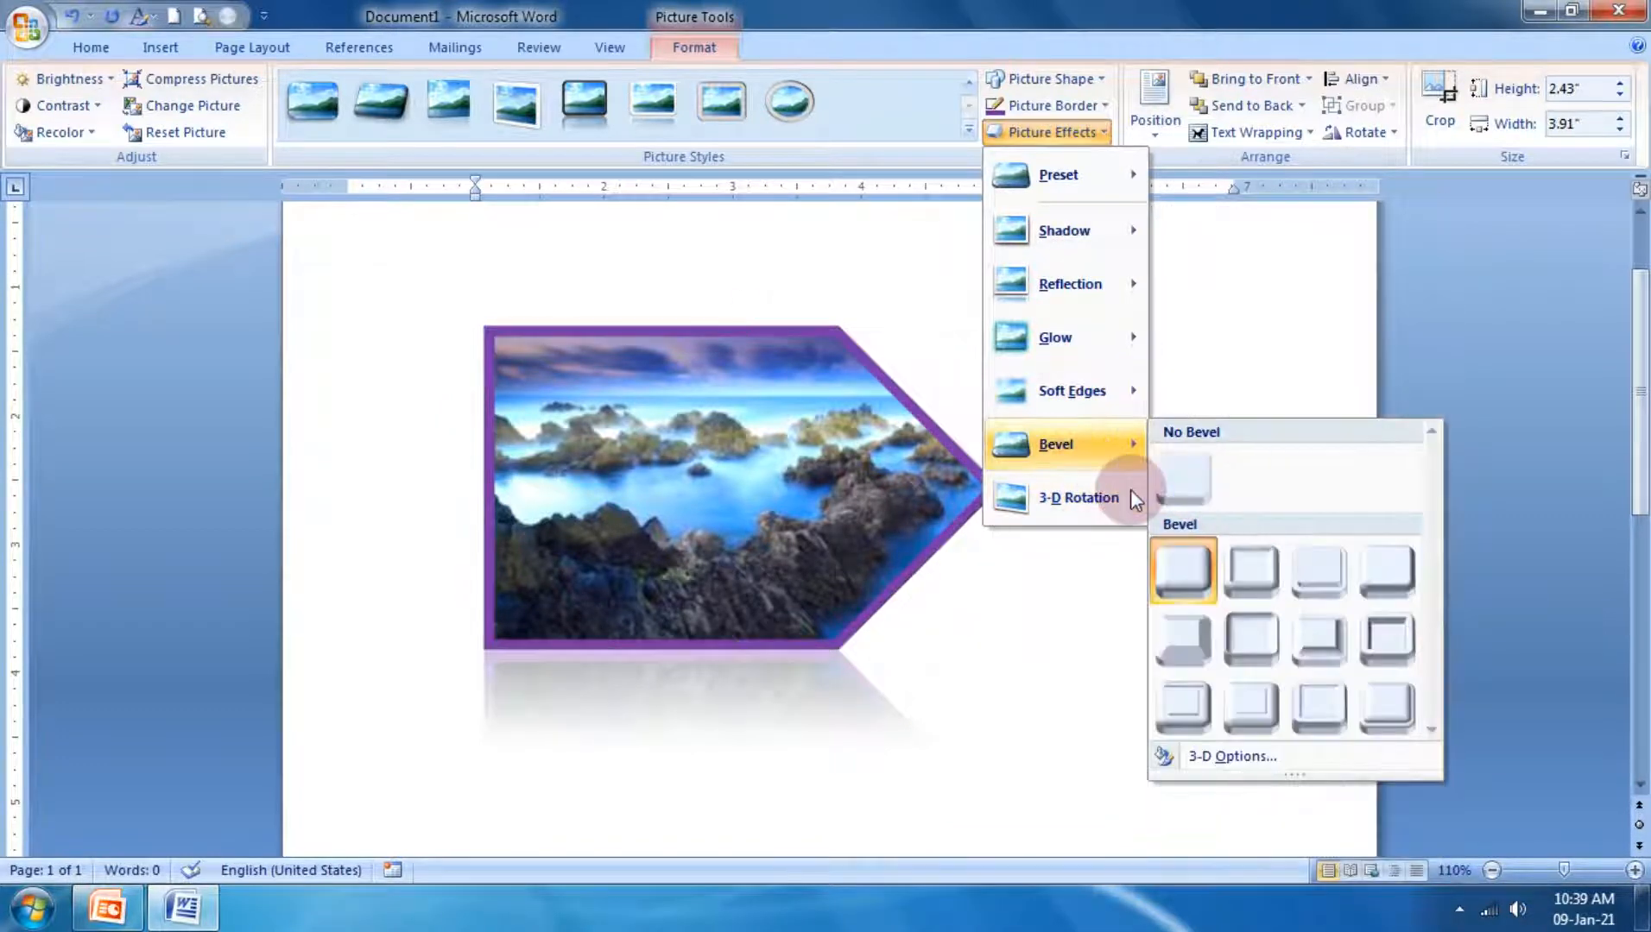
pyautogui.moveTo(1097, 490)
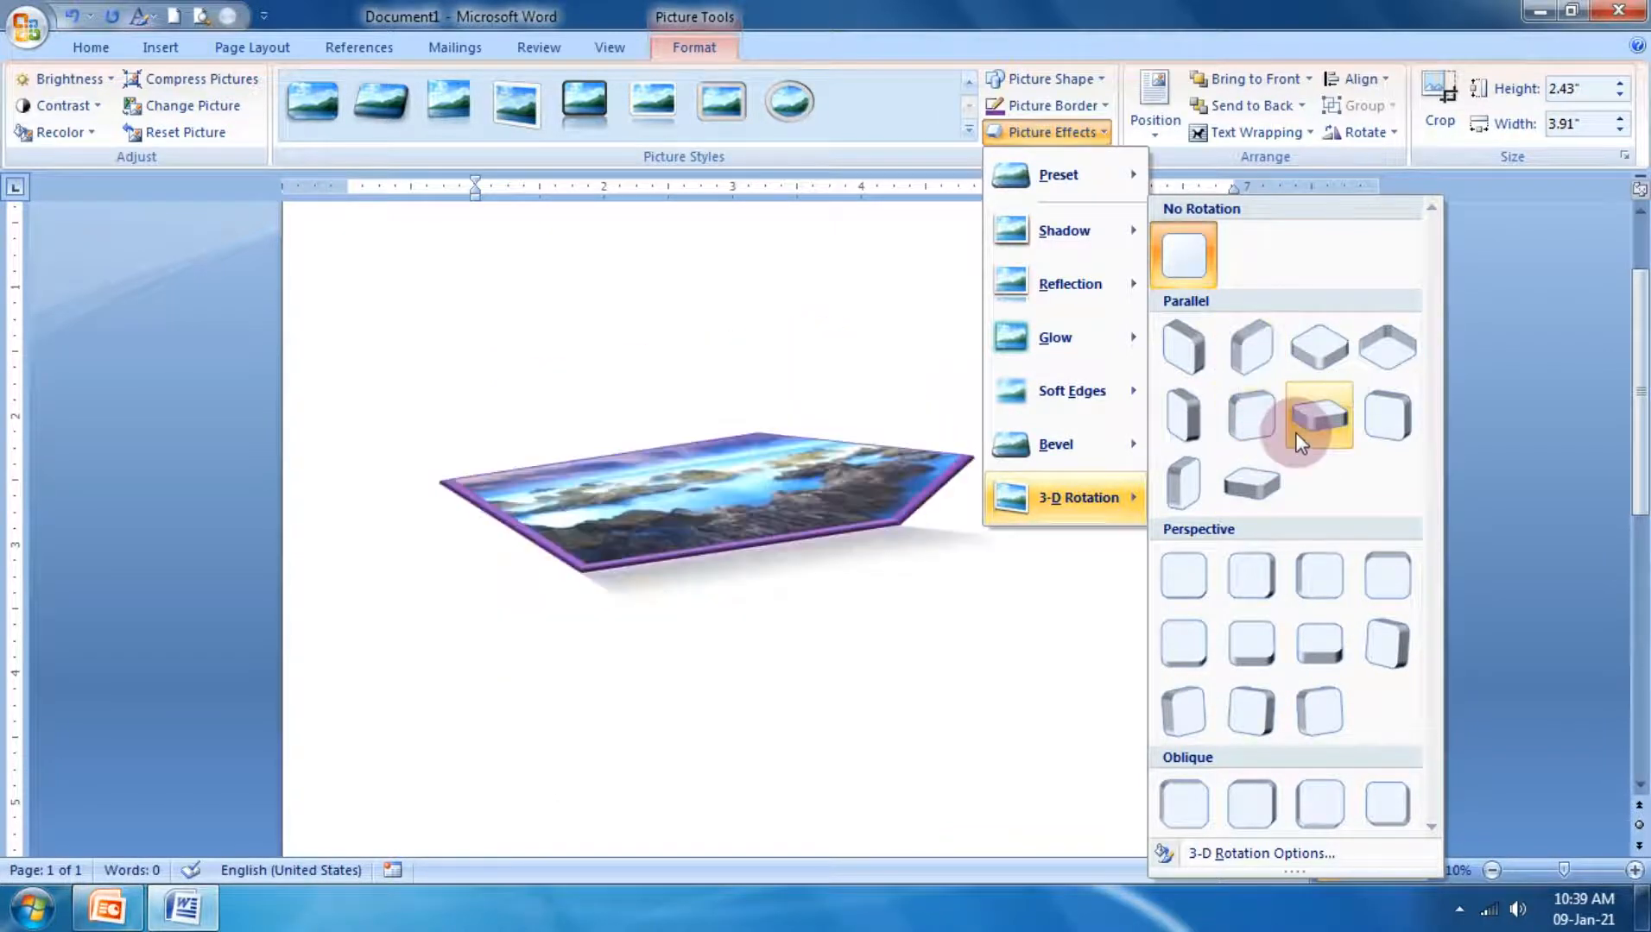
pyautogui.moveTo(1137, 444)
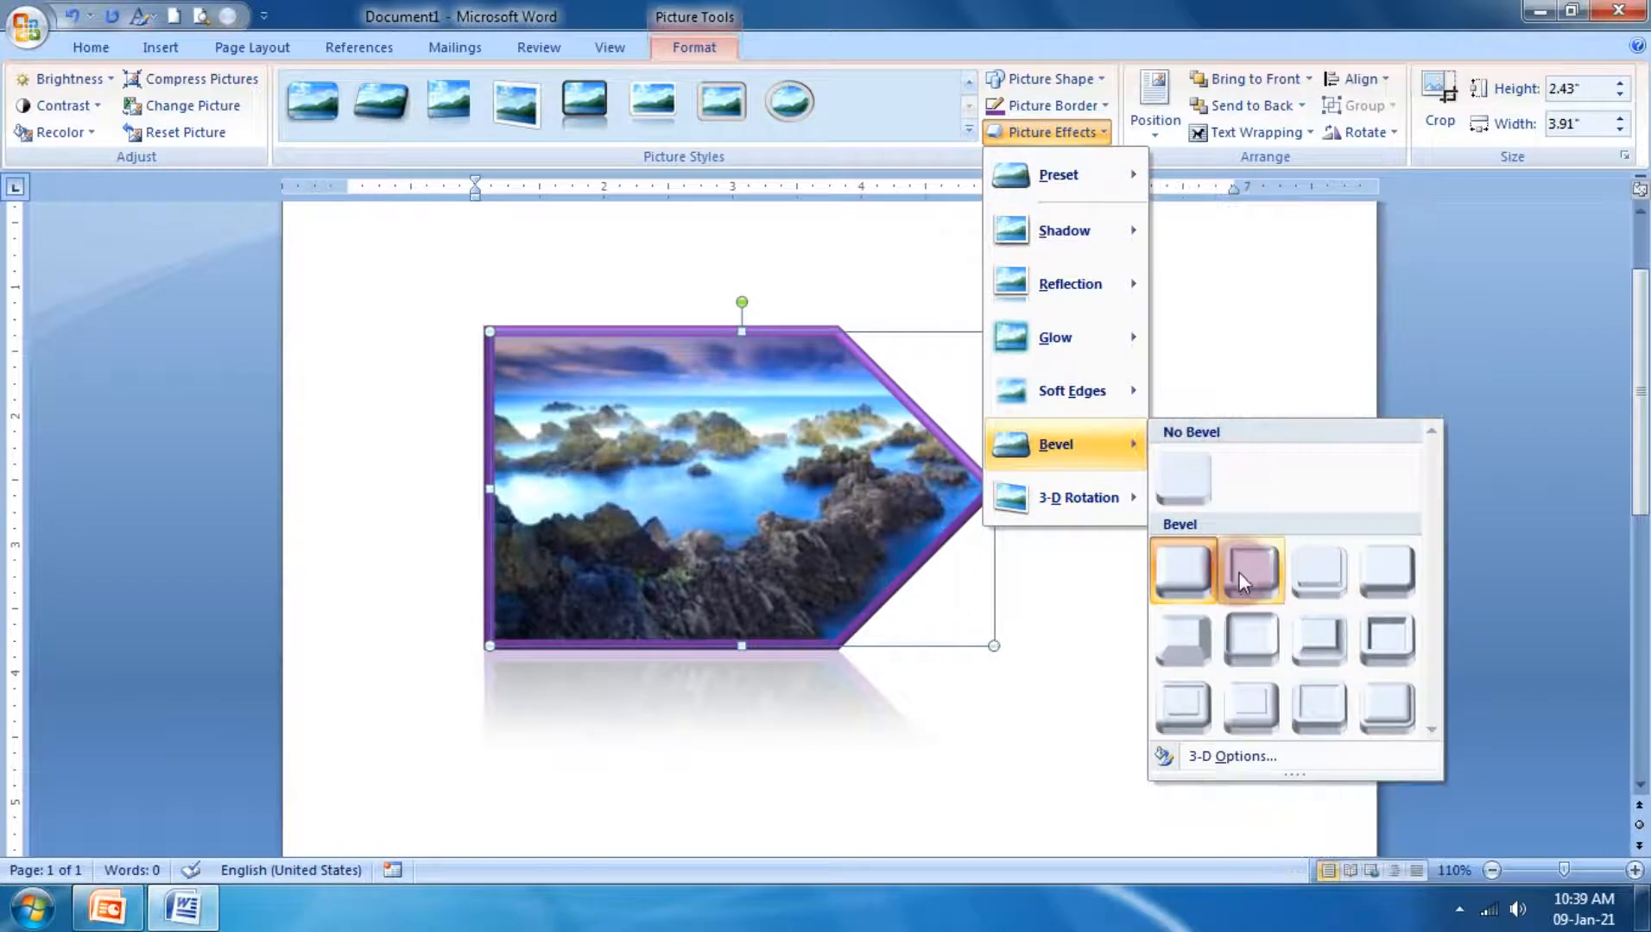
pyautogui.click(1339, 580)
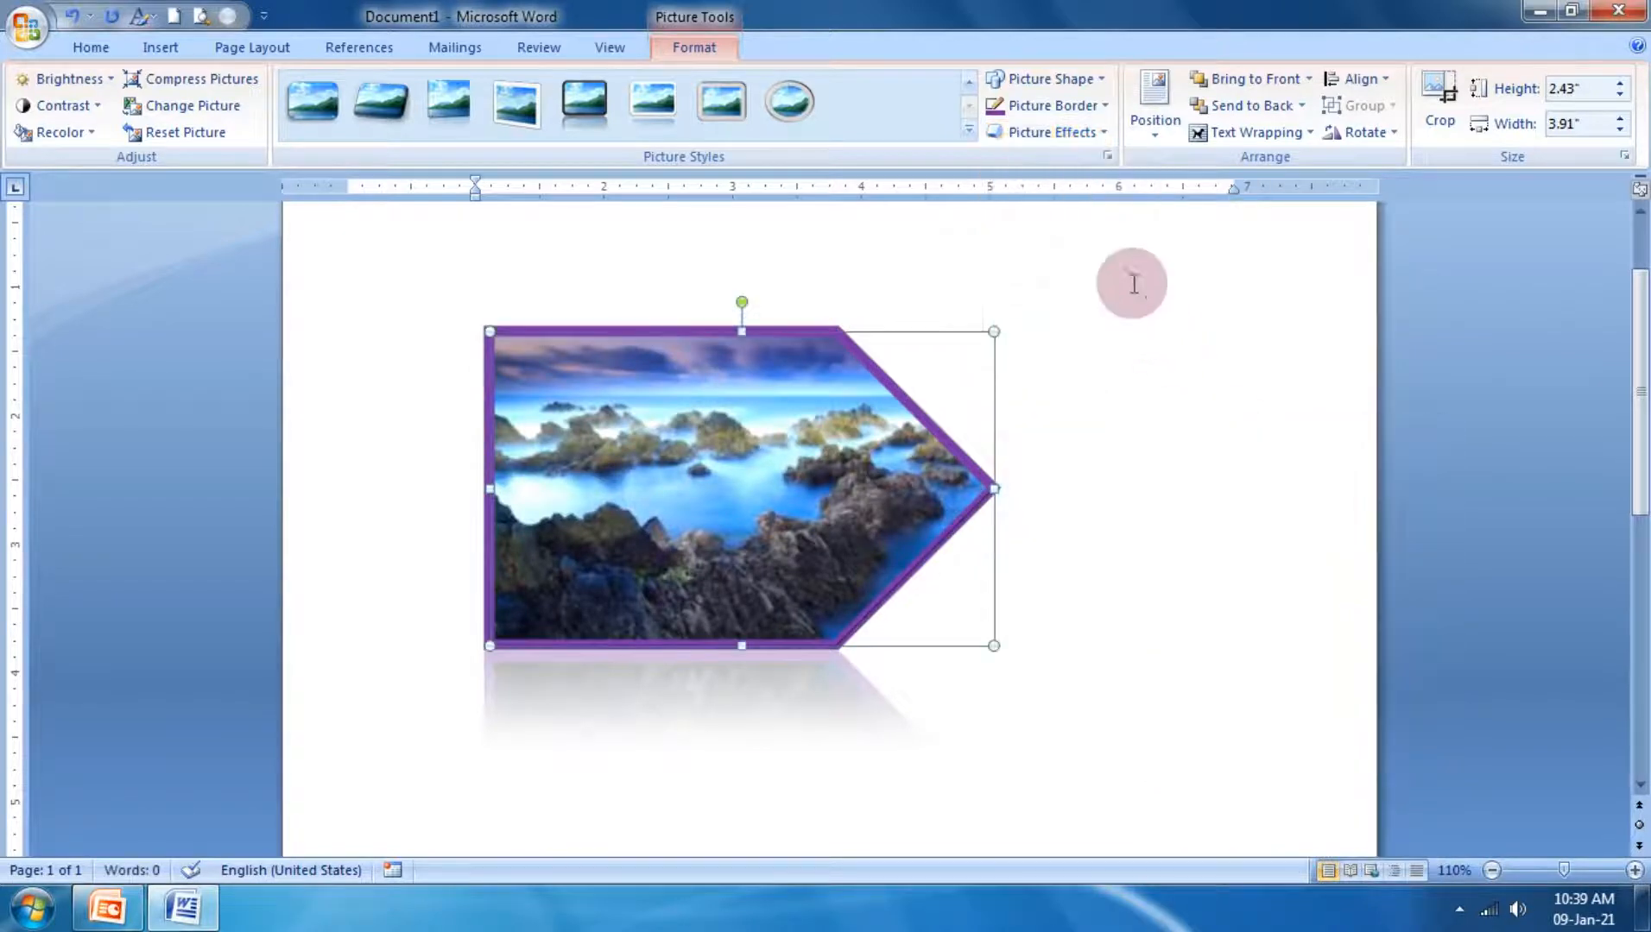
# Step: Position the pentagon picture at the top center of the page with text wrapping and recolor its border red
pyautogui.click(1154, 108)
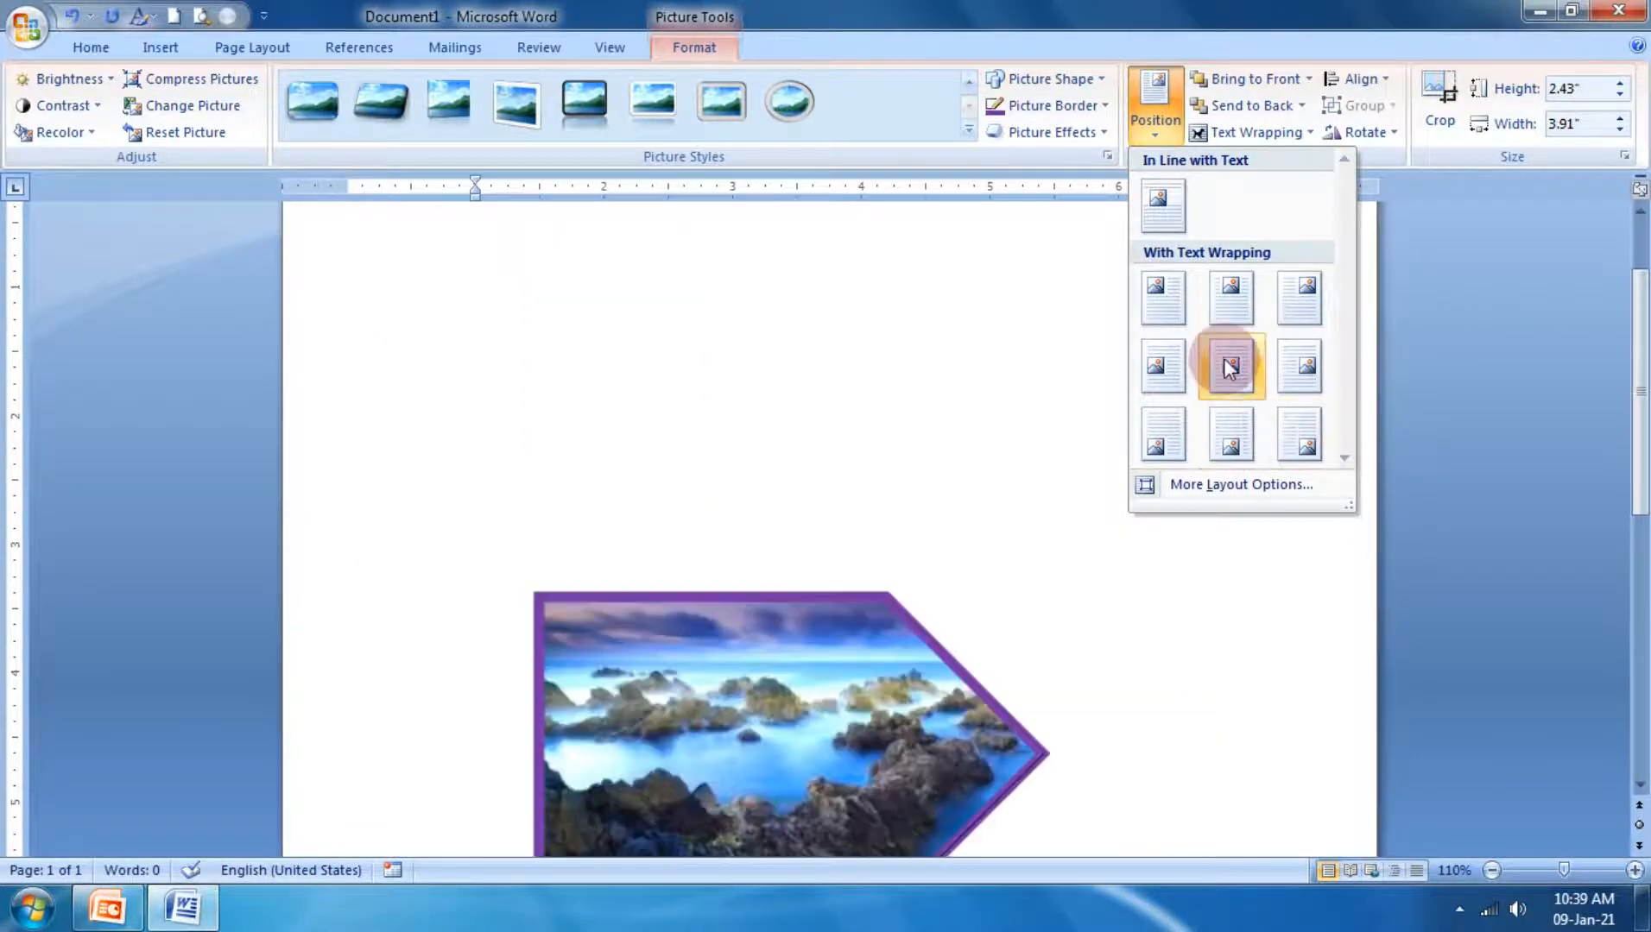
pyautogui.click(1227, 297)
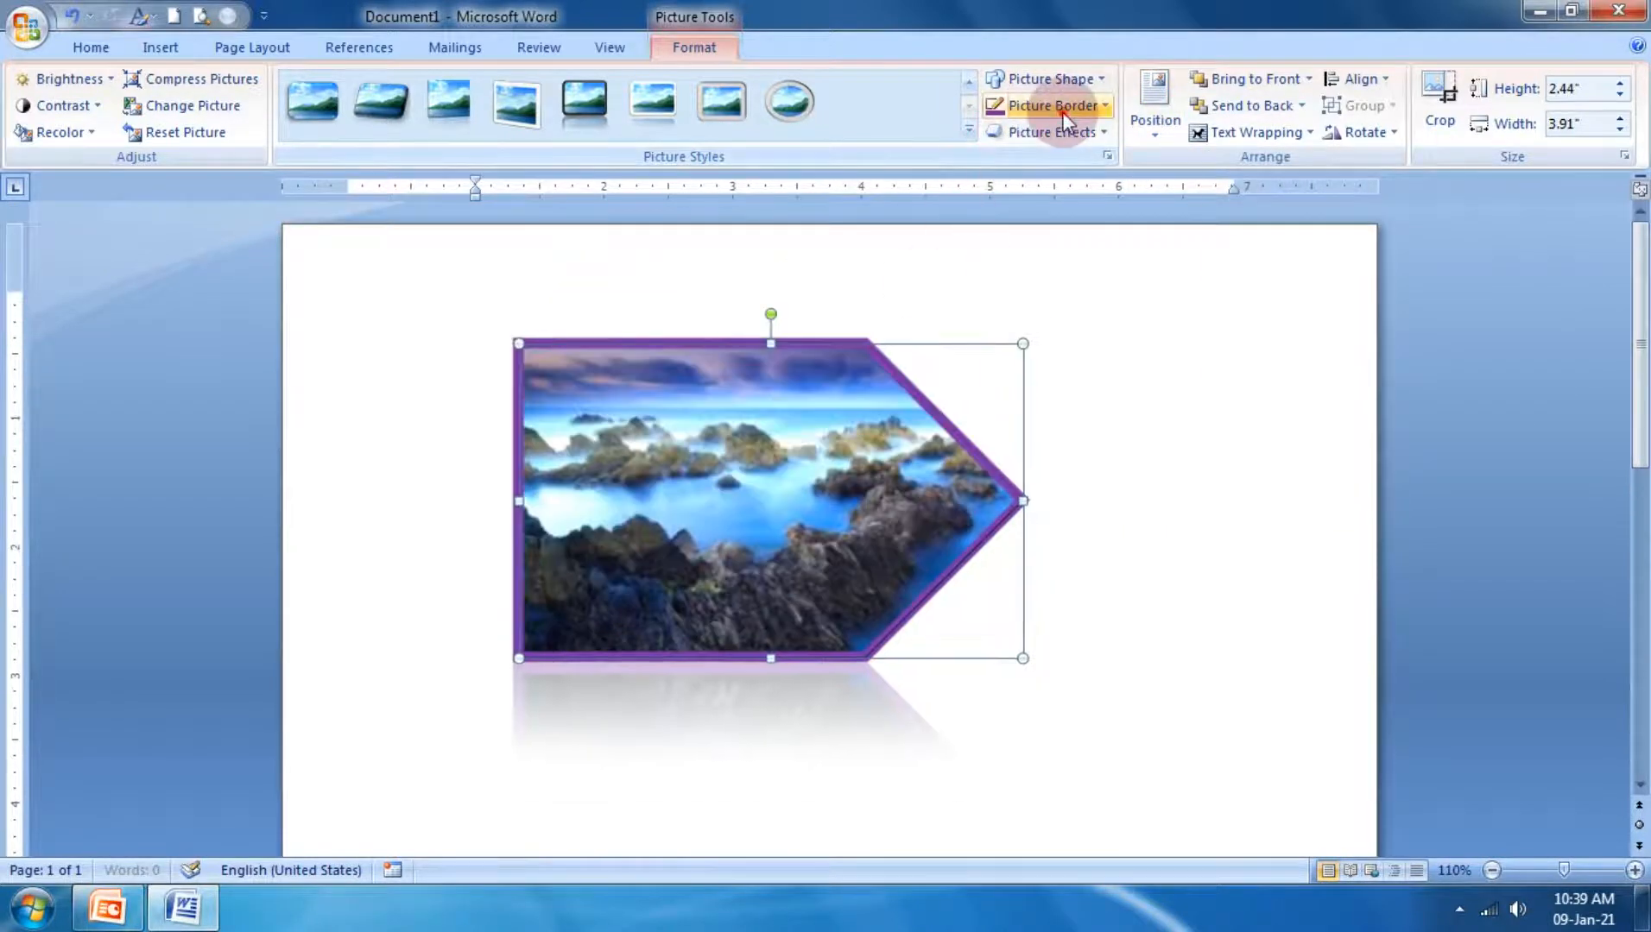
pyautogui.click(1058, 106)
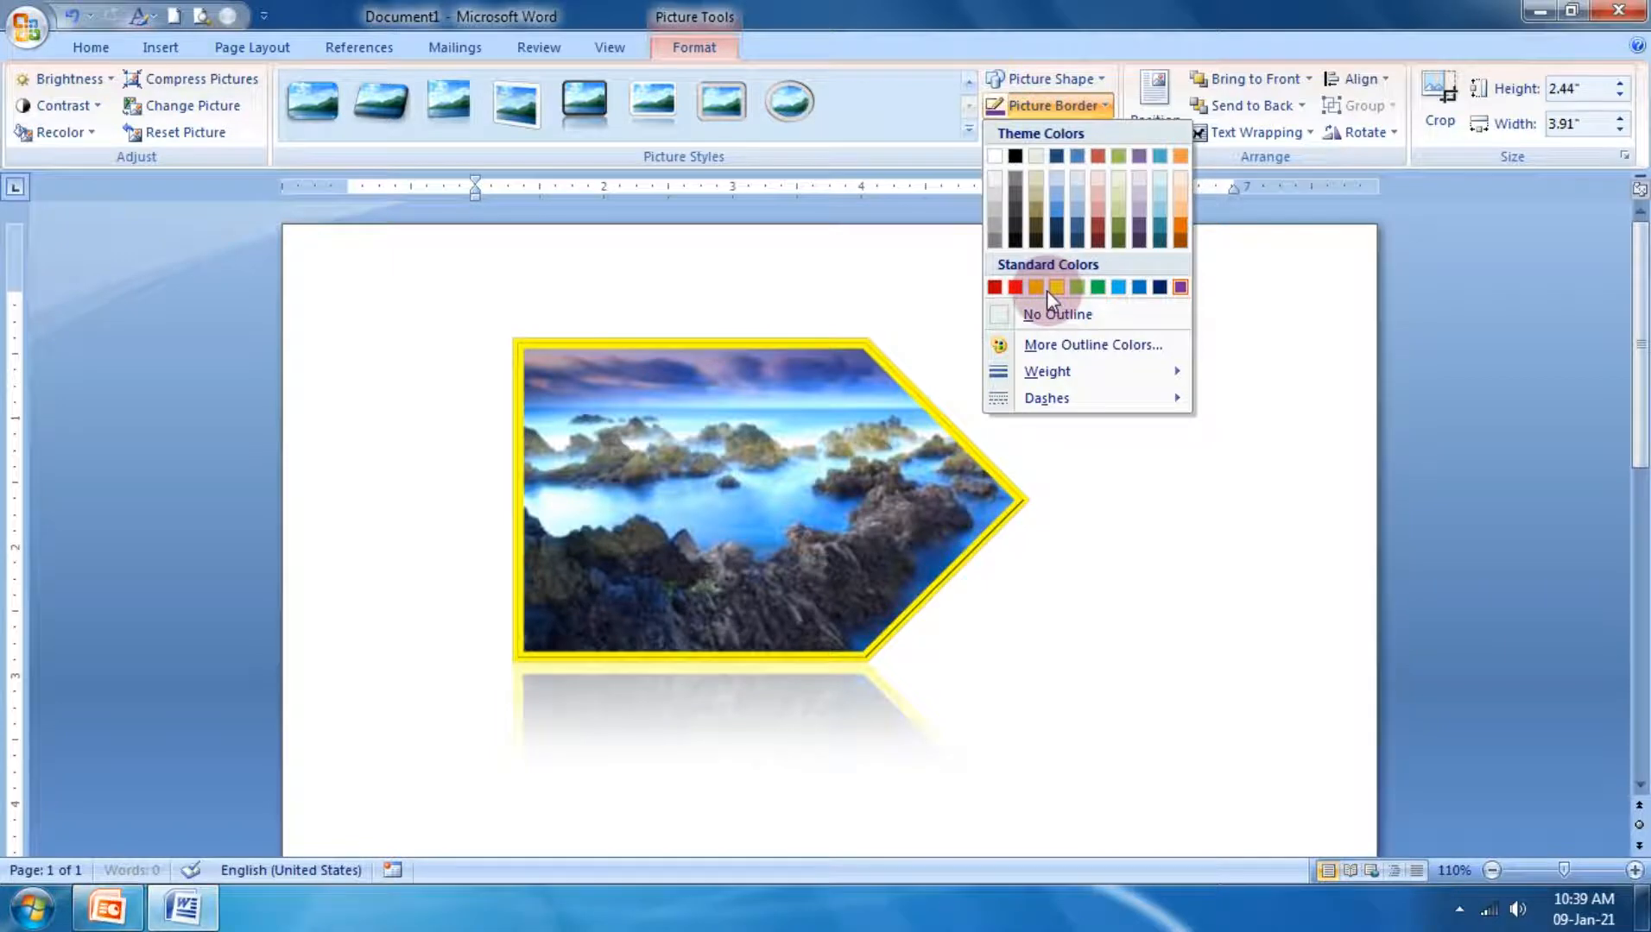
pyautogui.click(1016, 291)
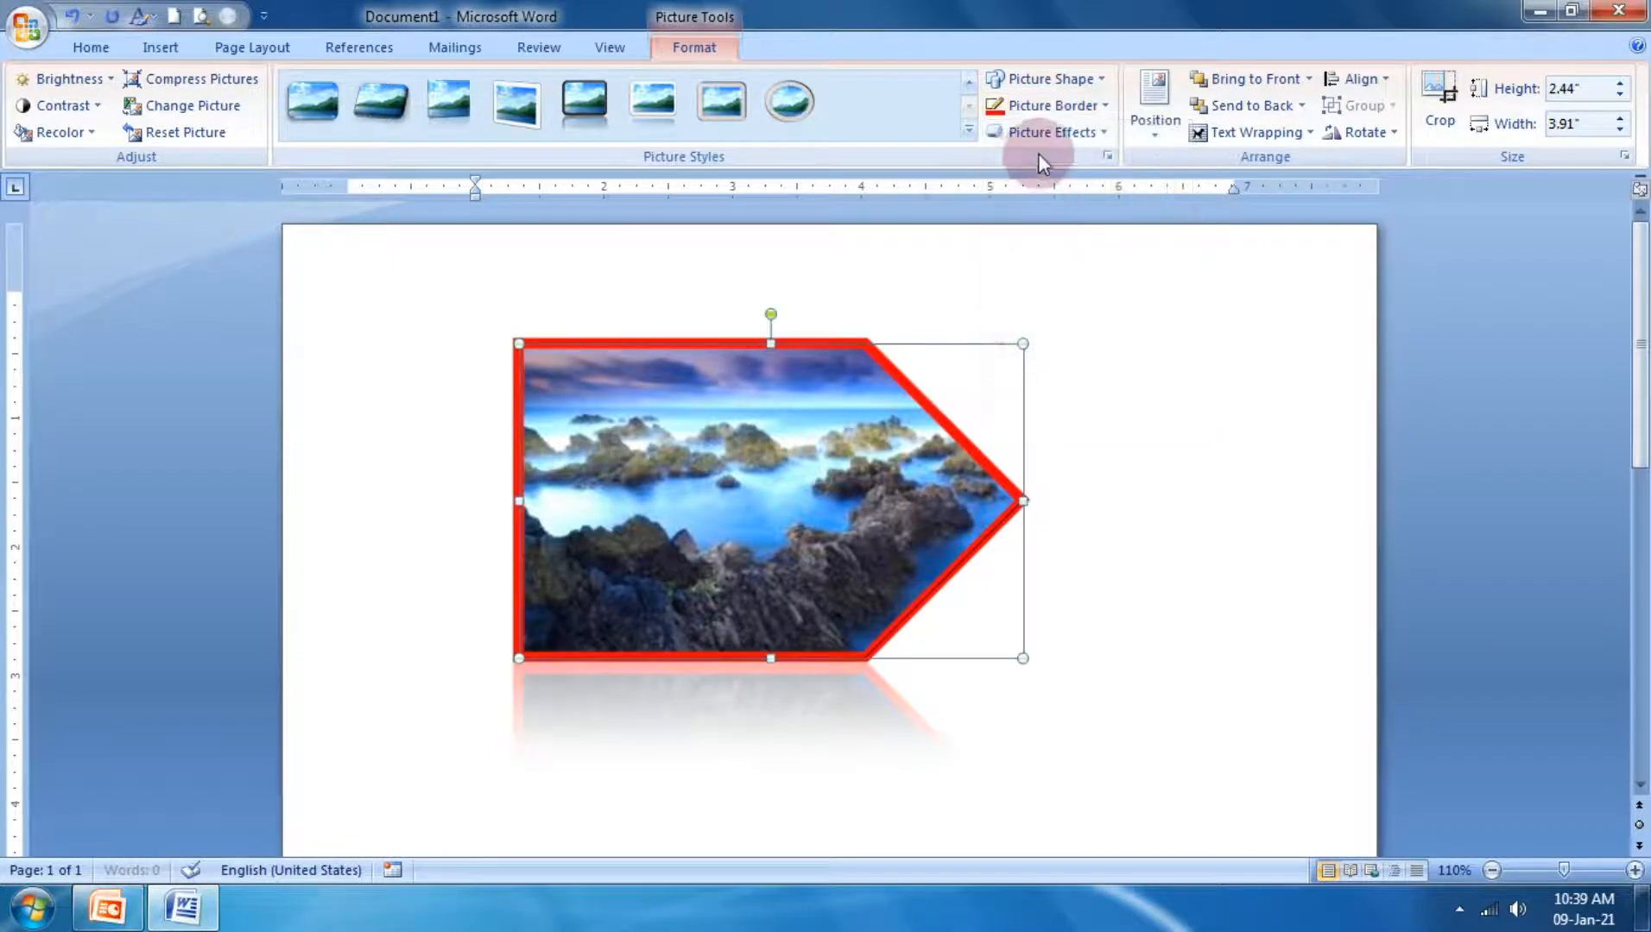
# Step: Apply the last of the Inner shadow presets to the pentagon picture
pyautogui.click(1090, 135)
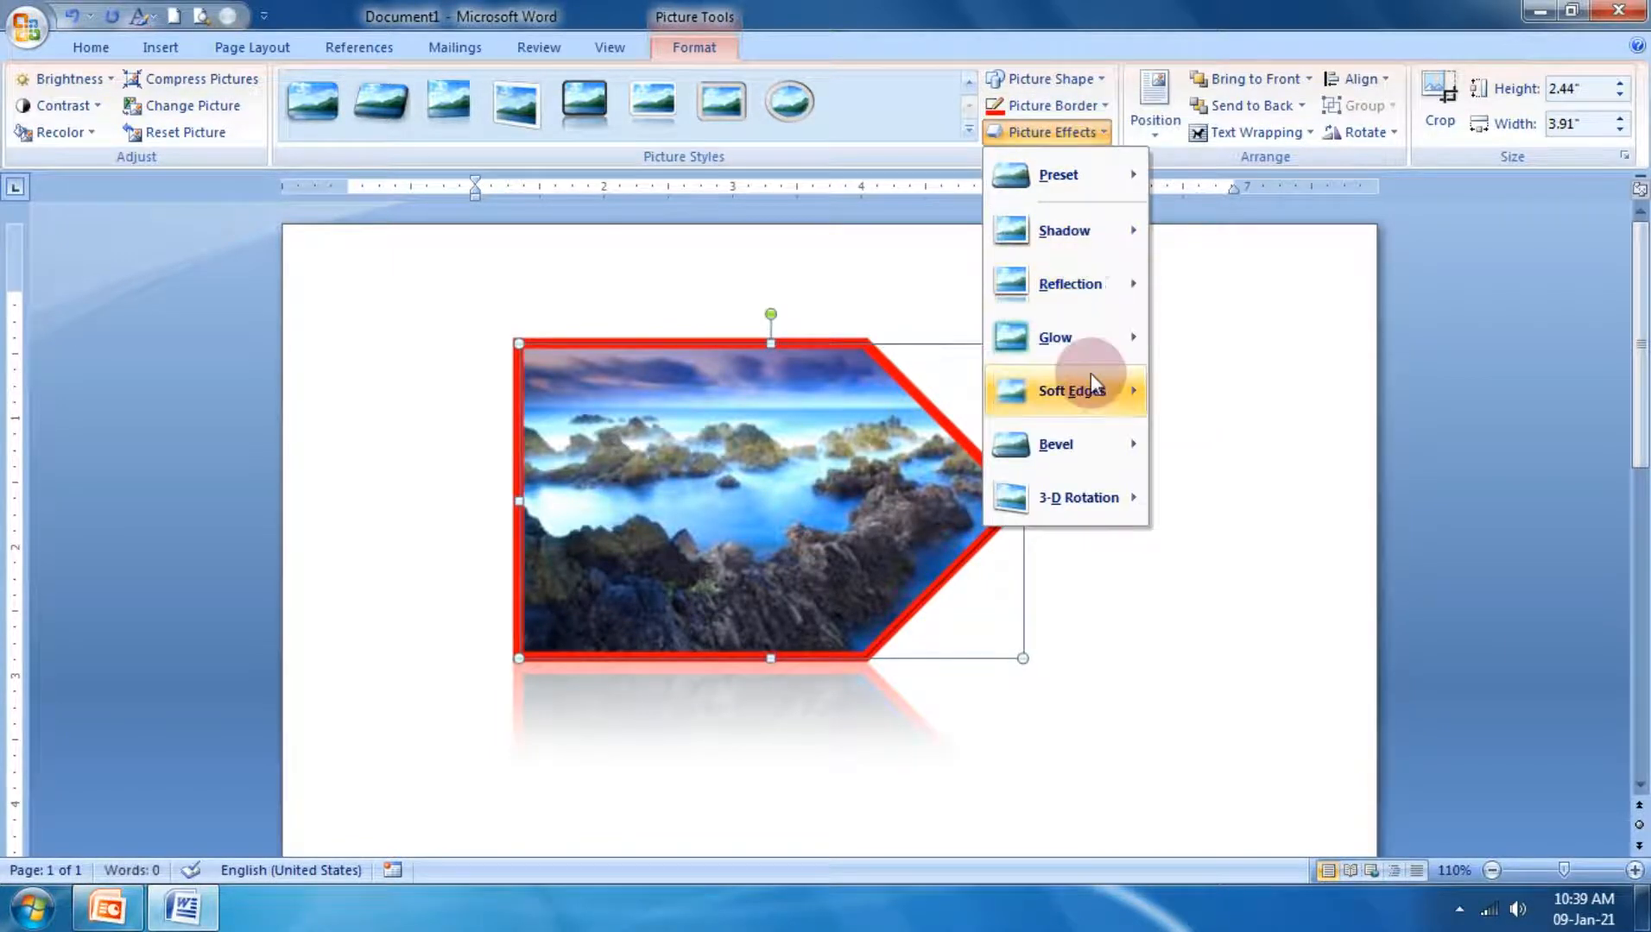
pyautogui.moveTo(1093, 238)
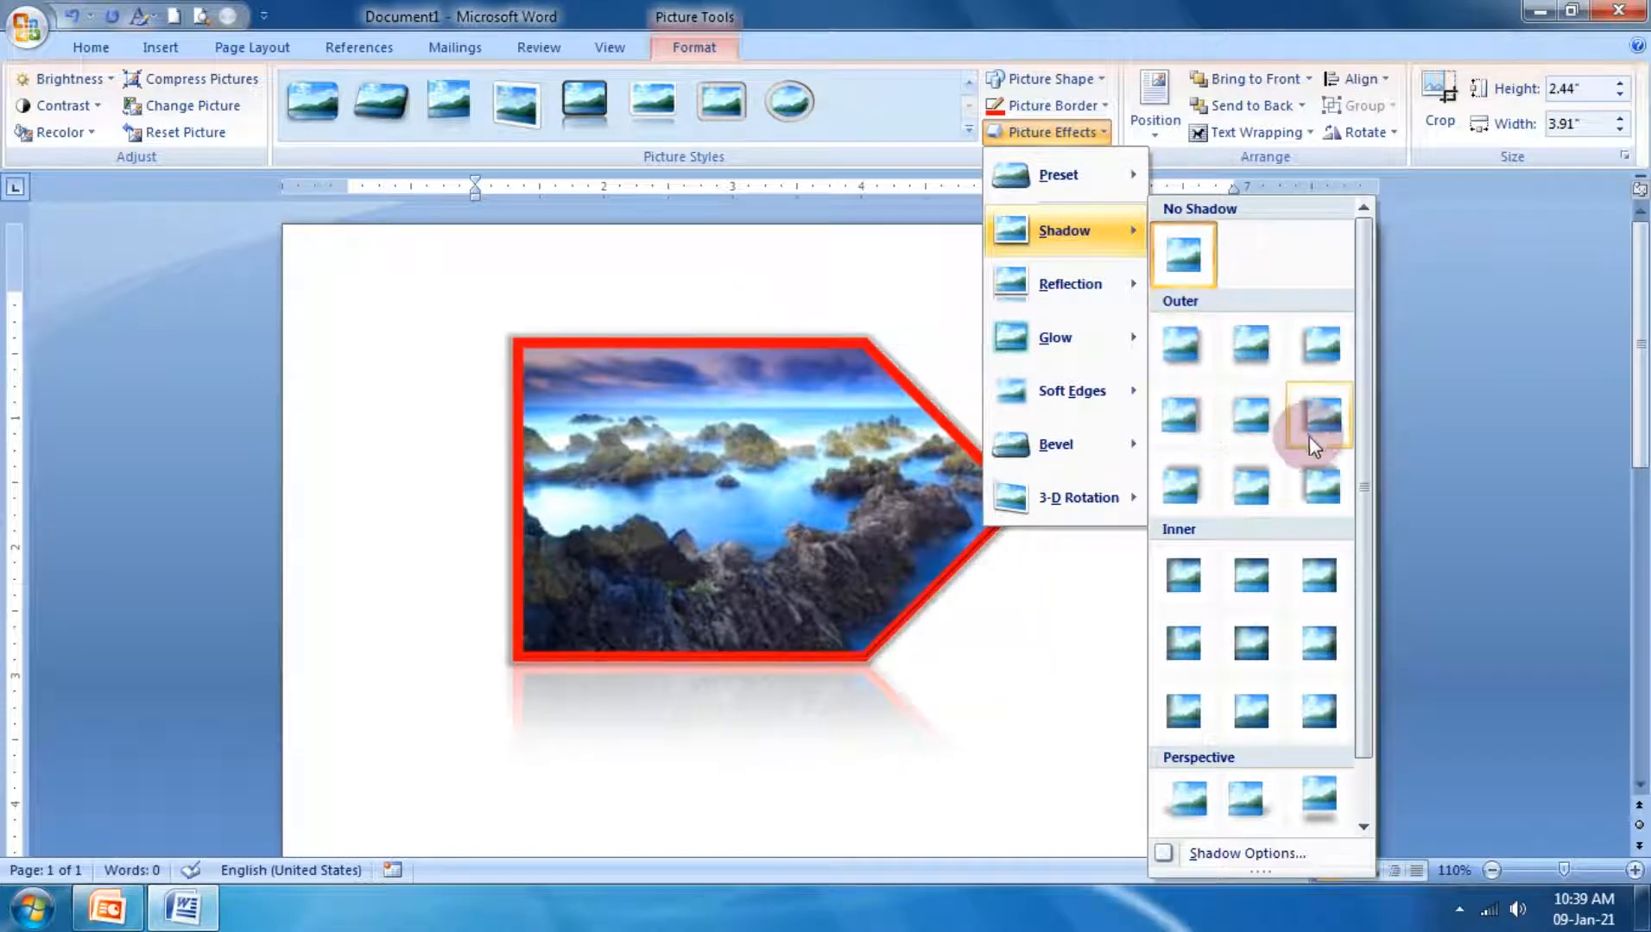
pyautogui.scroll(-1, 1279, 694)
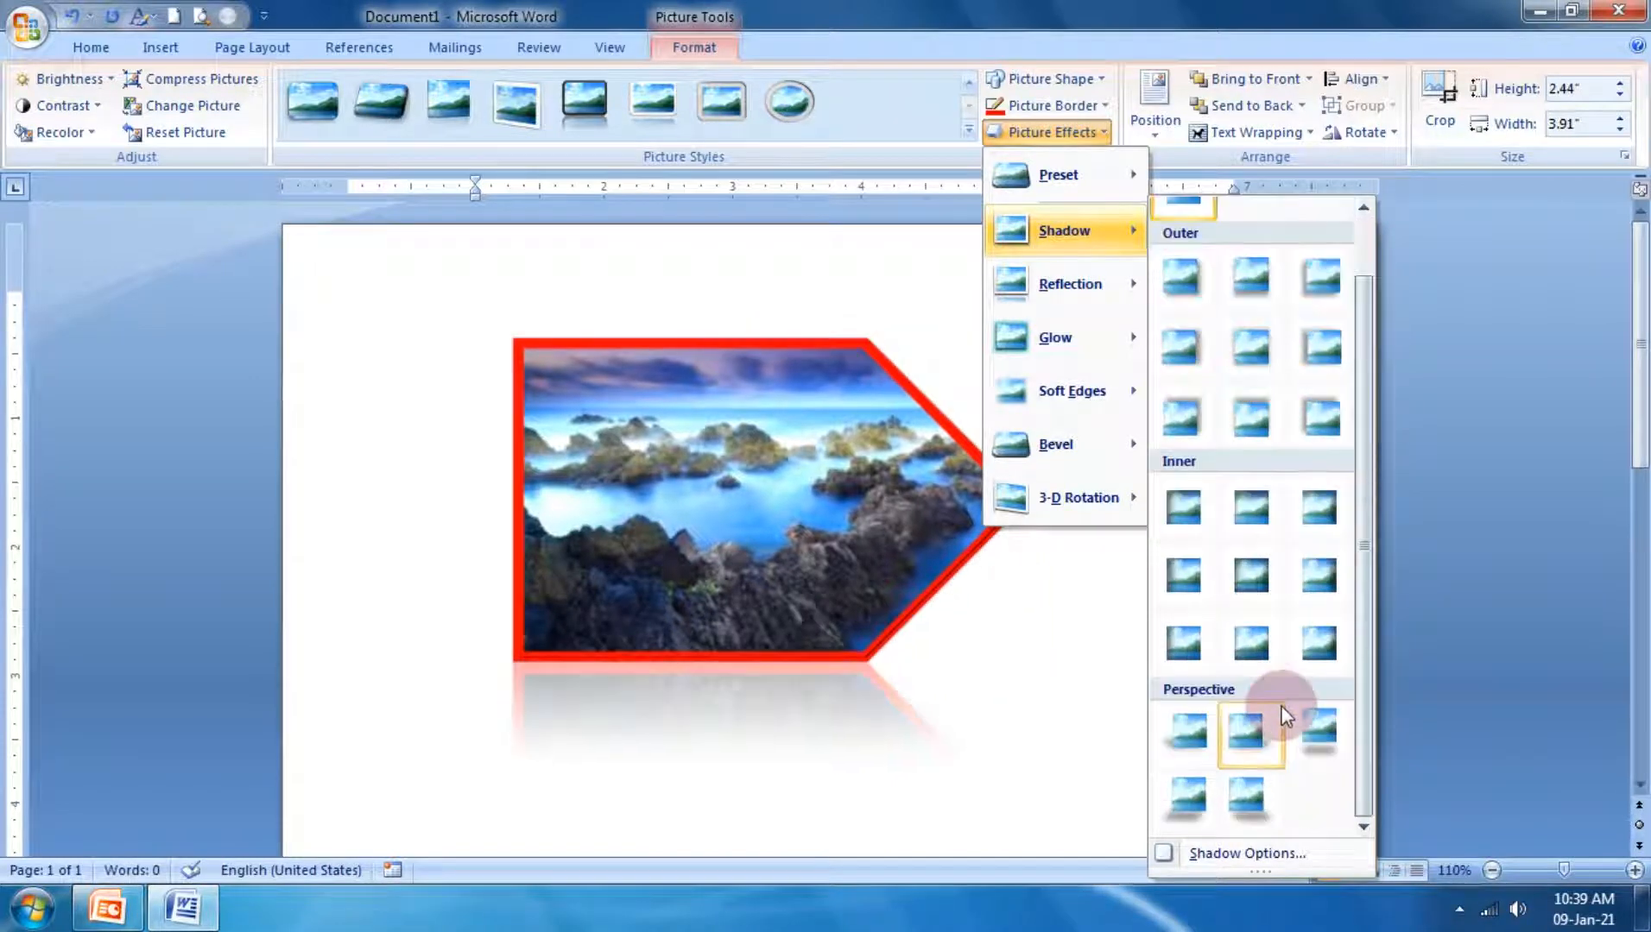
pyautogui.click(1318, 641)
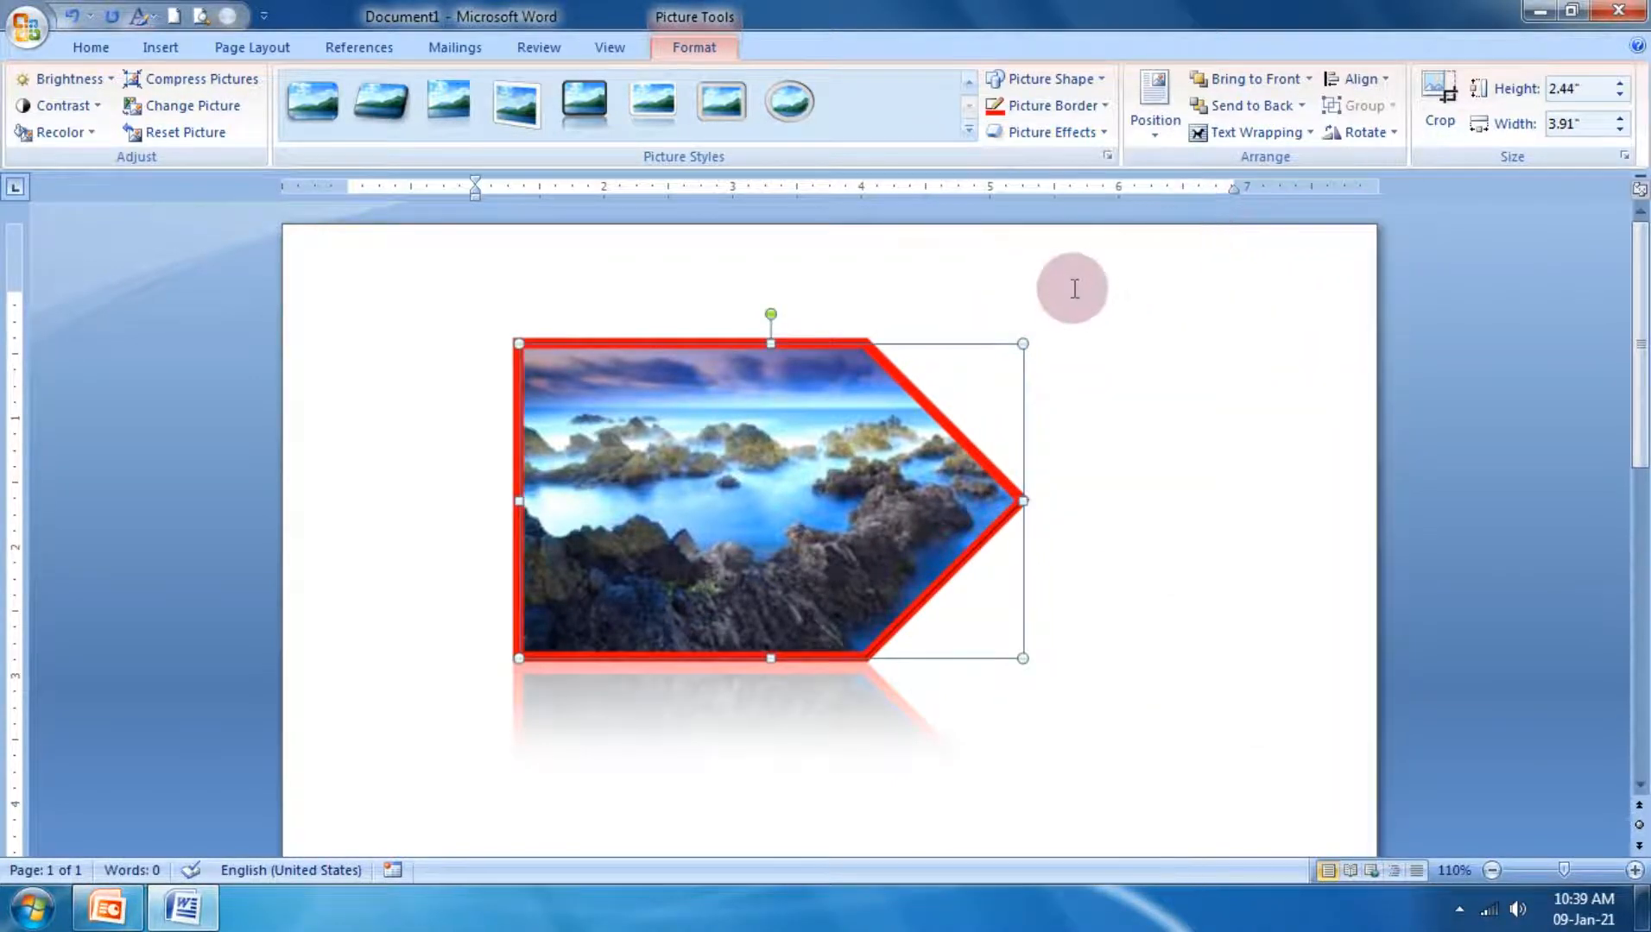
# Step: Delete the pentagon picture and insert the Little Krishna picture from the wallpaper folder
pyautogui.press('Delete')
pyautogui.click(144, 49)
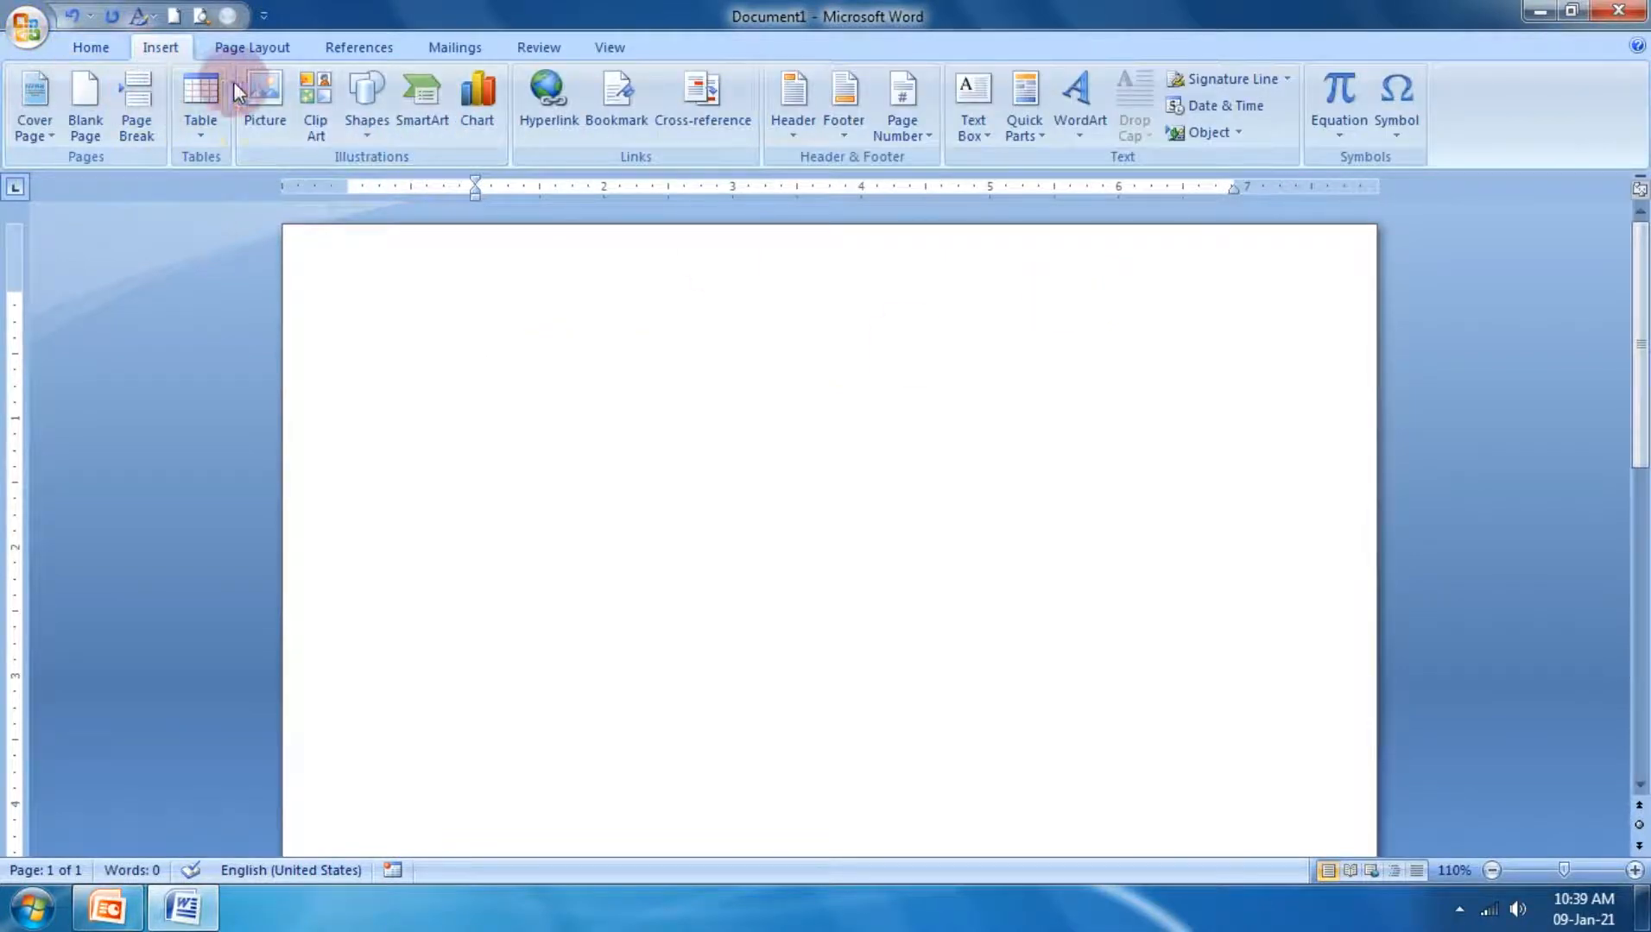
pyautogui.click(262, 97)
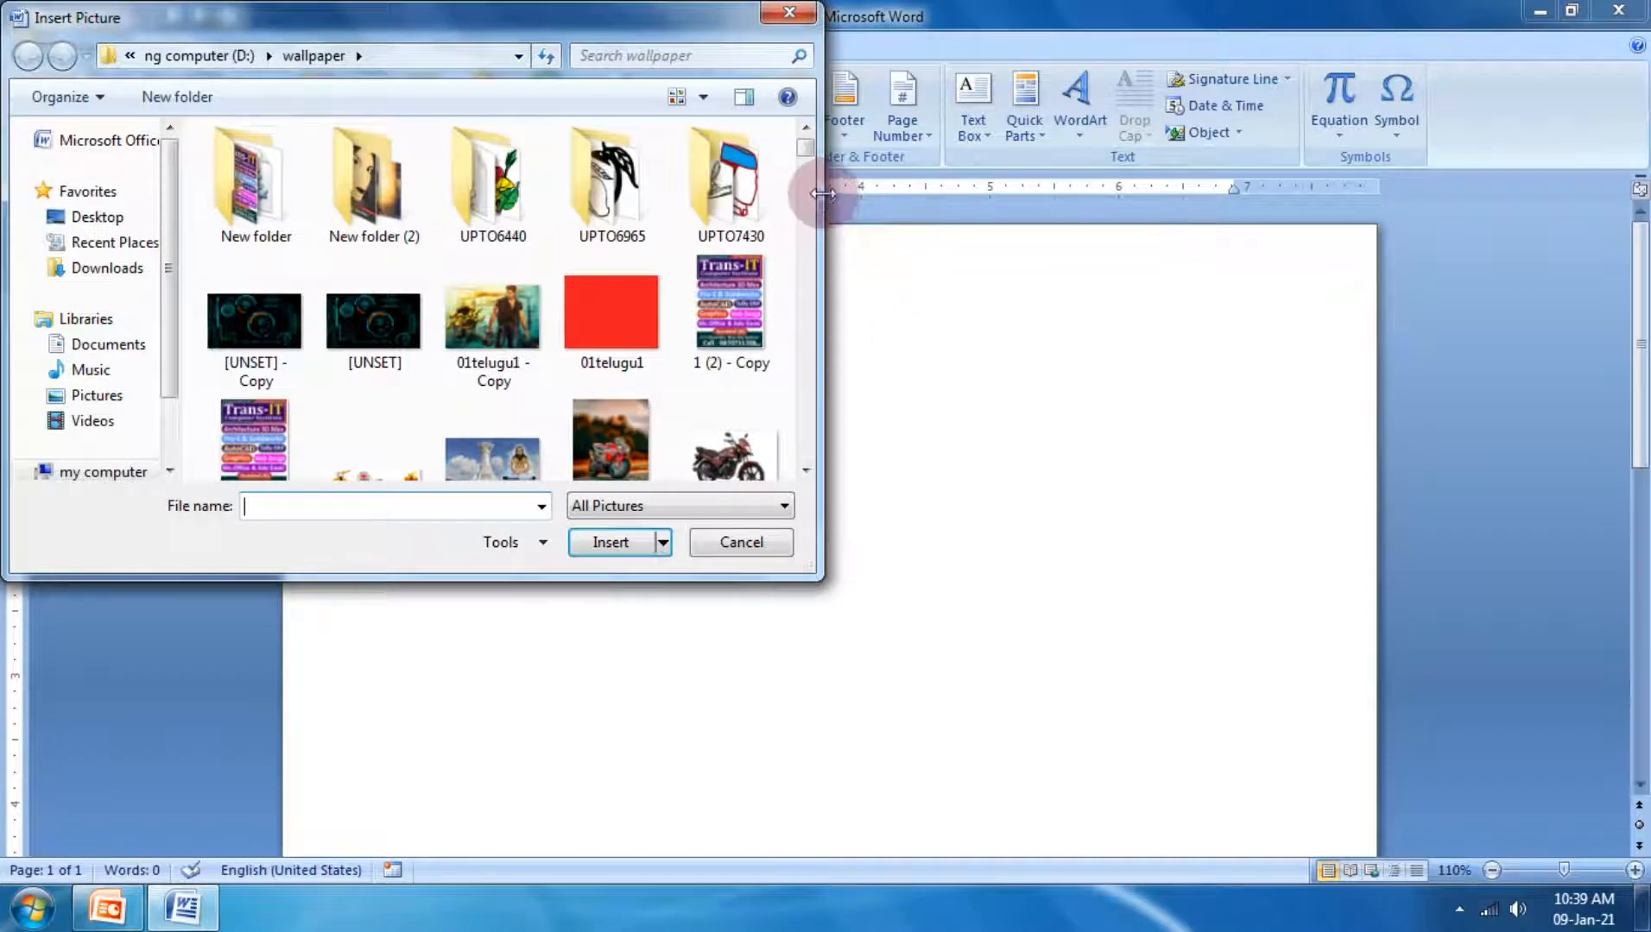
pyautogui.scroll(-5, 815, 149)
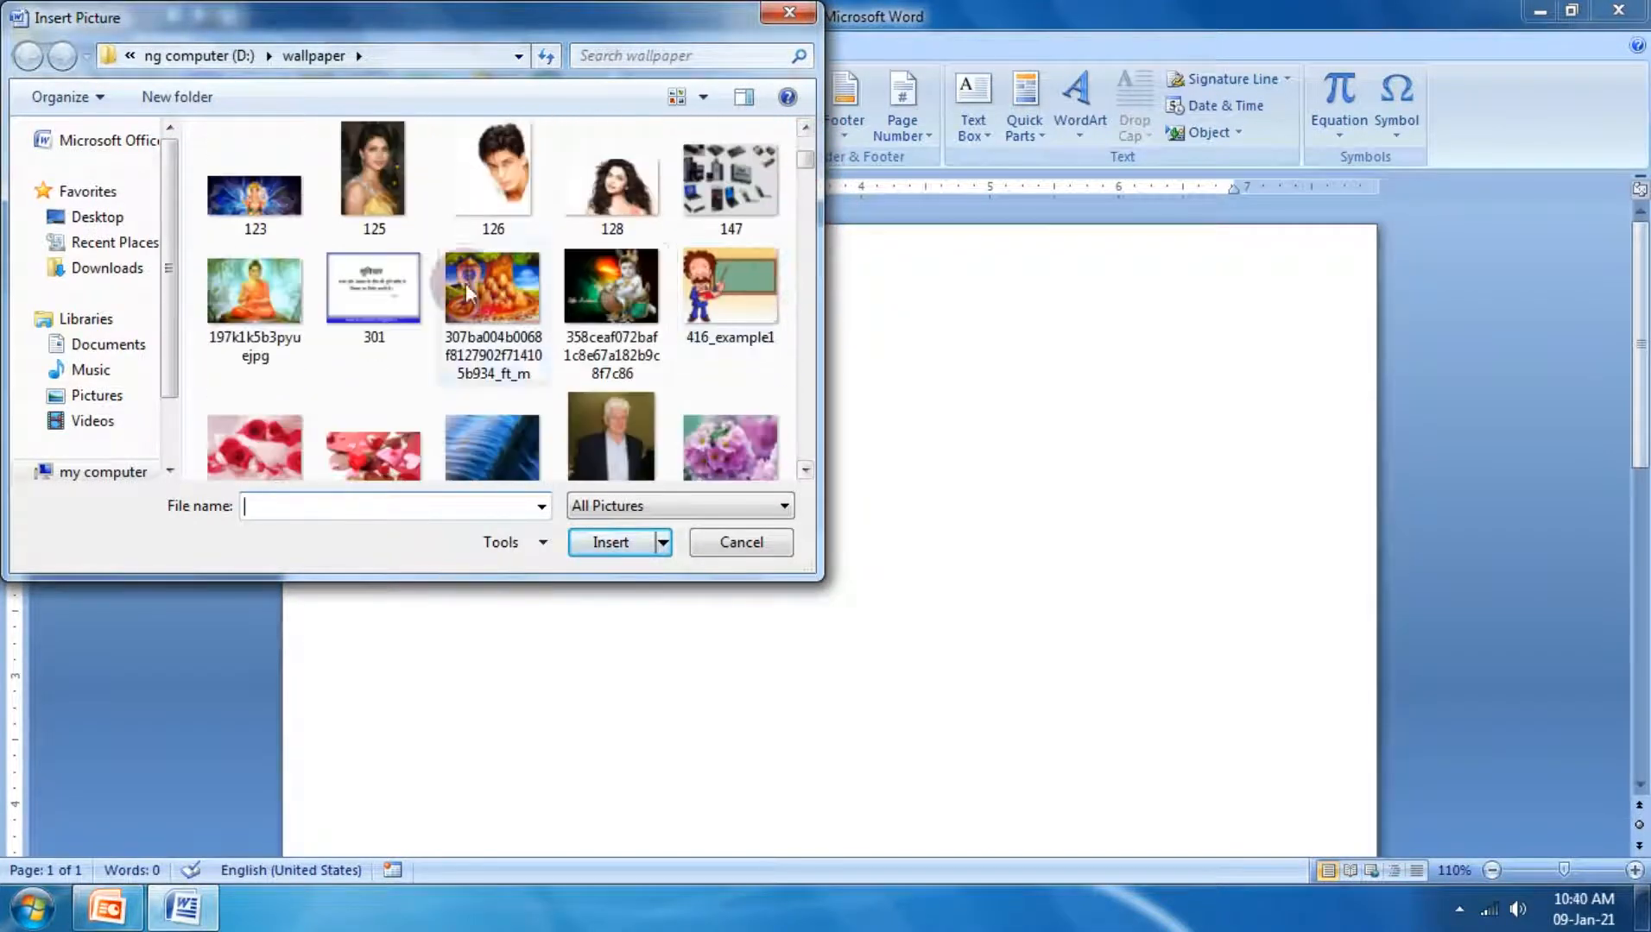
pyautogui.click(583, 287)
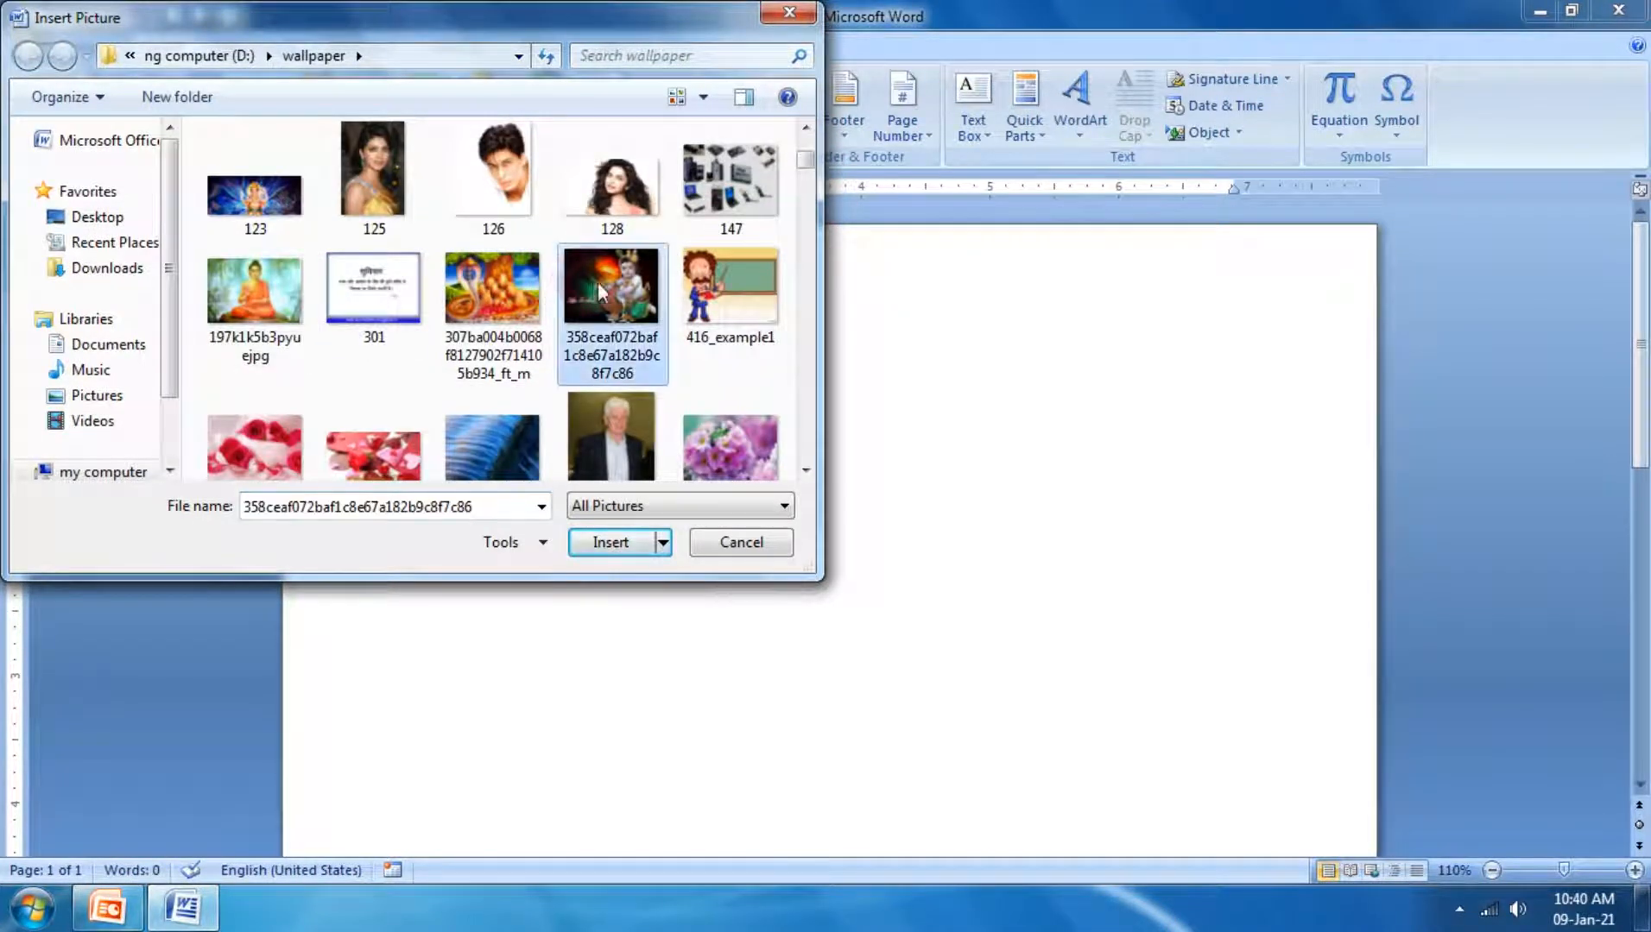
pyautogui.click(605, 541)
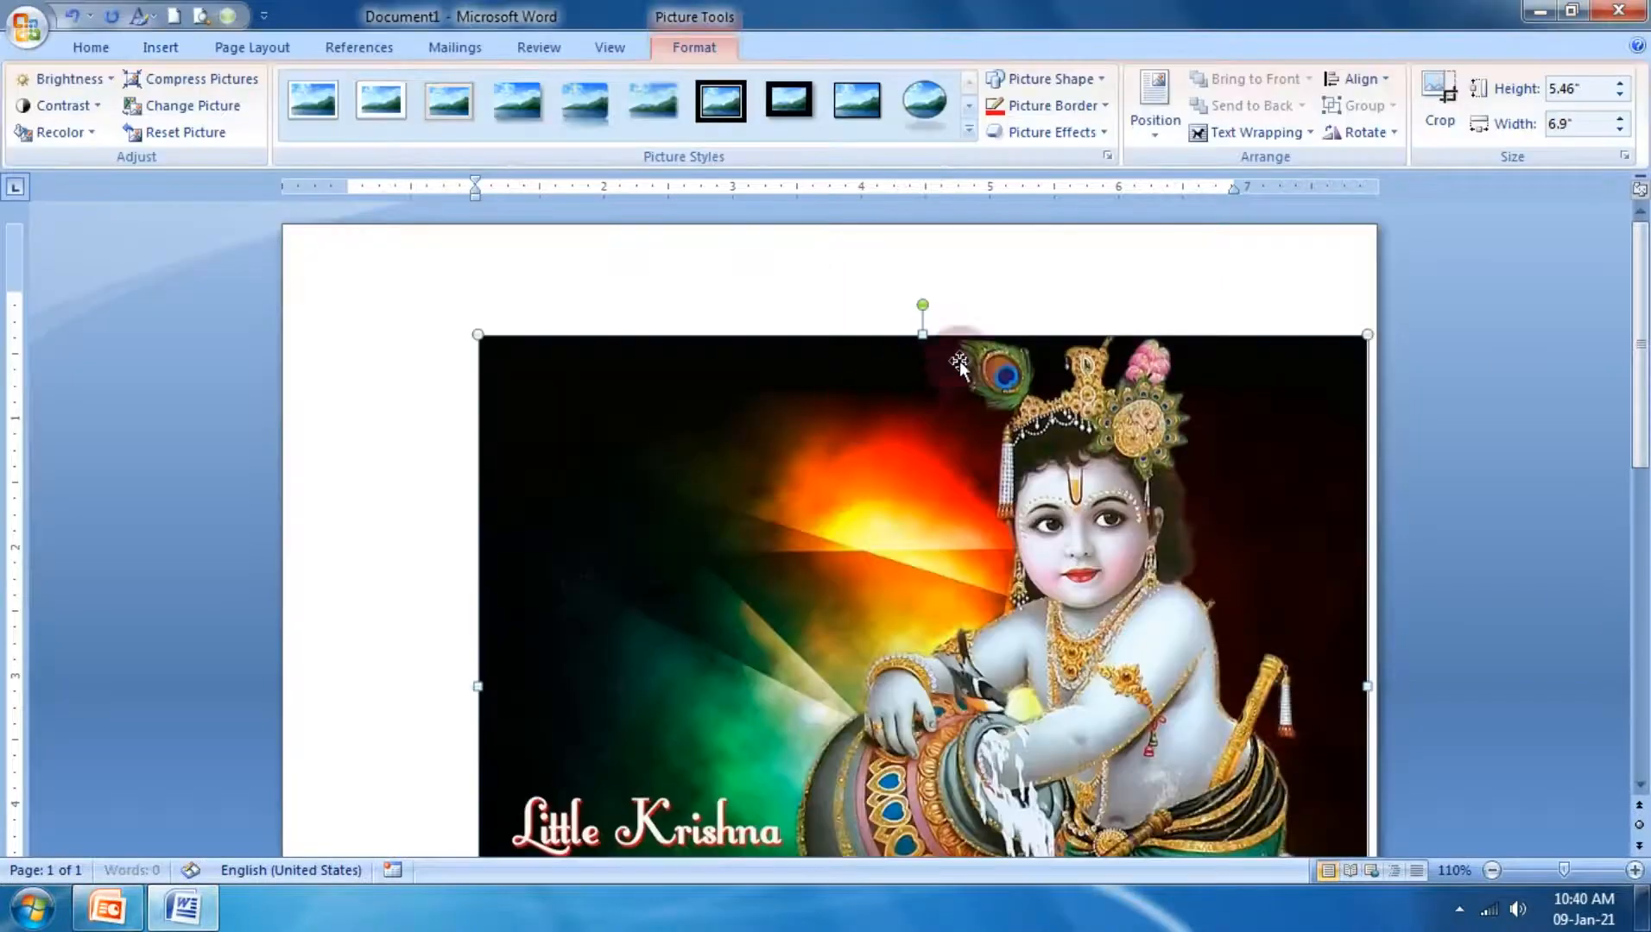
# Step: Give the Krishna picture tight text wrapping, shrink it to about 3.72" by 4.7" and place it mid-page
pyautogui.click(1224, 132)
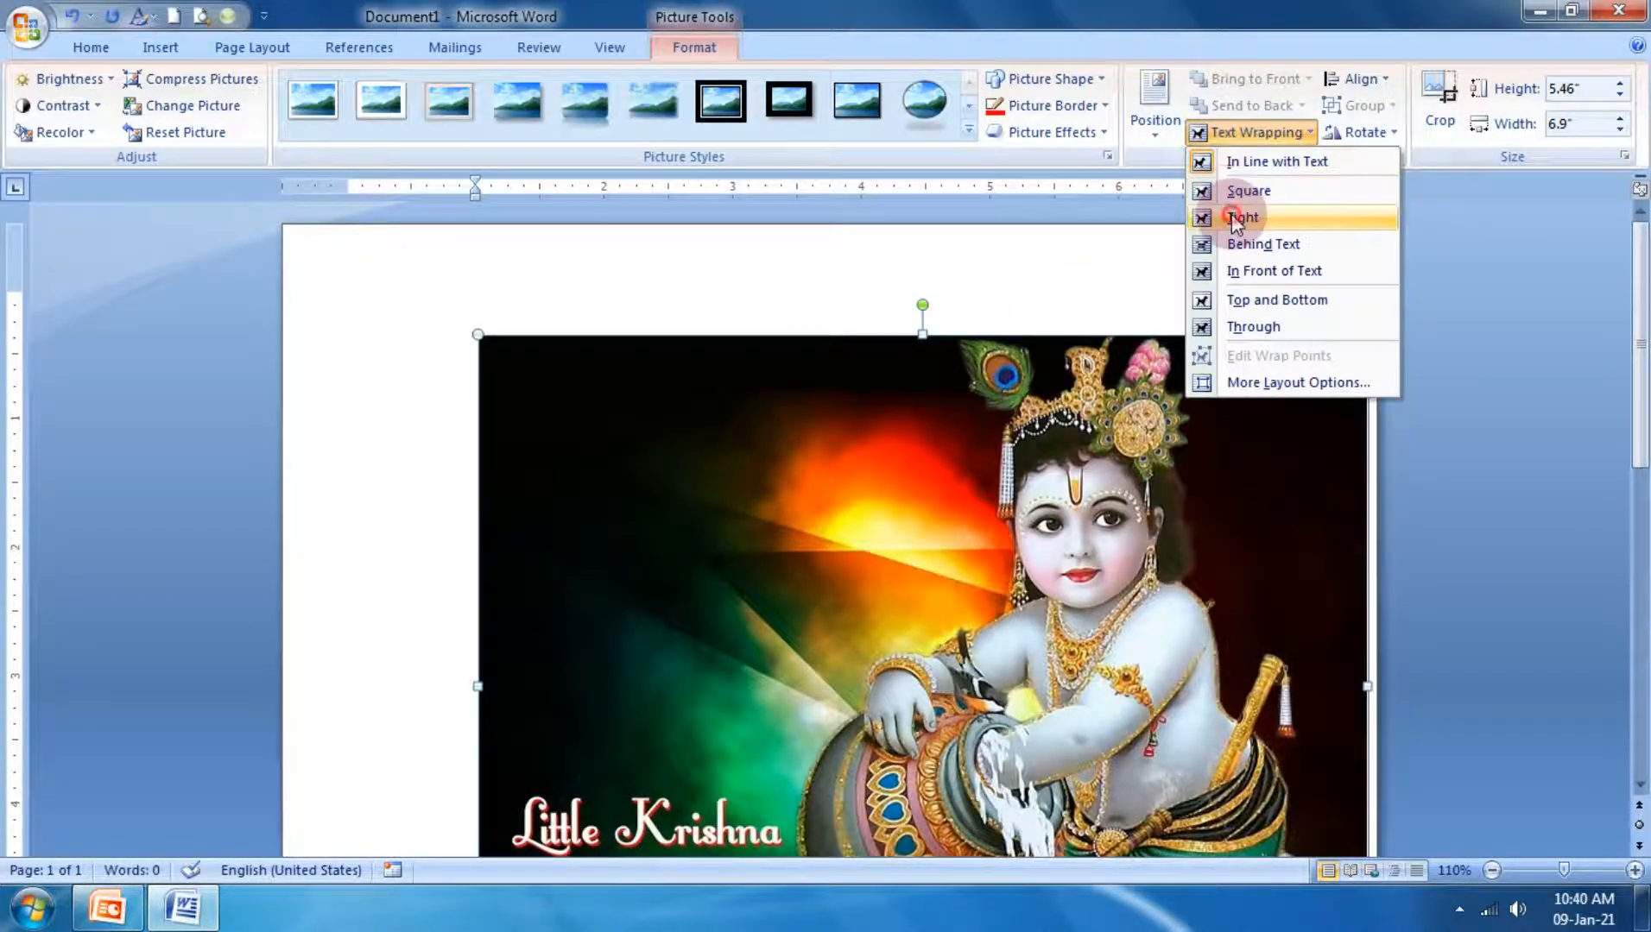
pyautogui.click(1243, 214)
pyautogui.moveTo(1080, 513); pyautogui.dragTo(947, 437)
pyautogui.scroll(-3, 1119, 708)
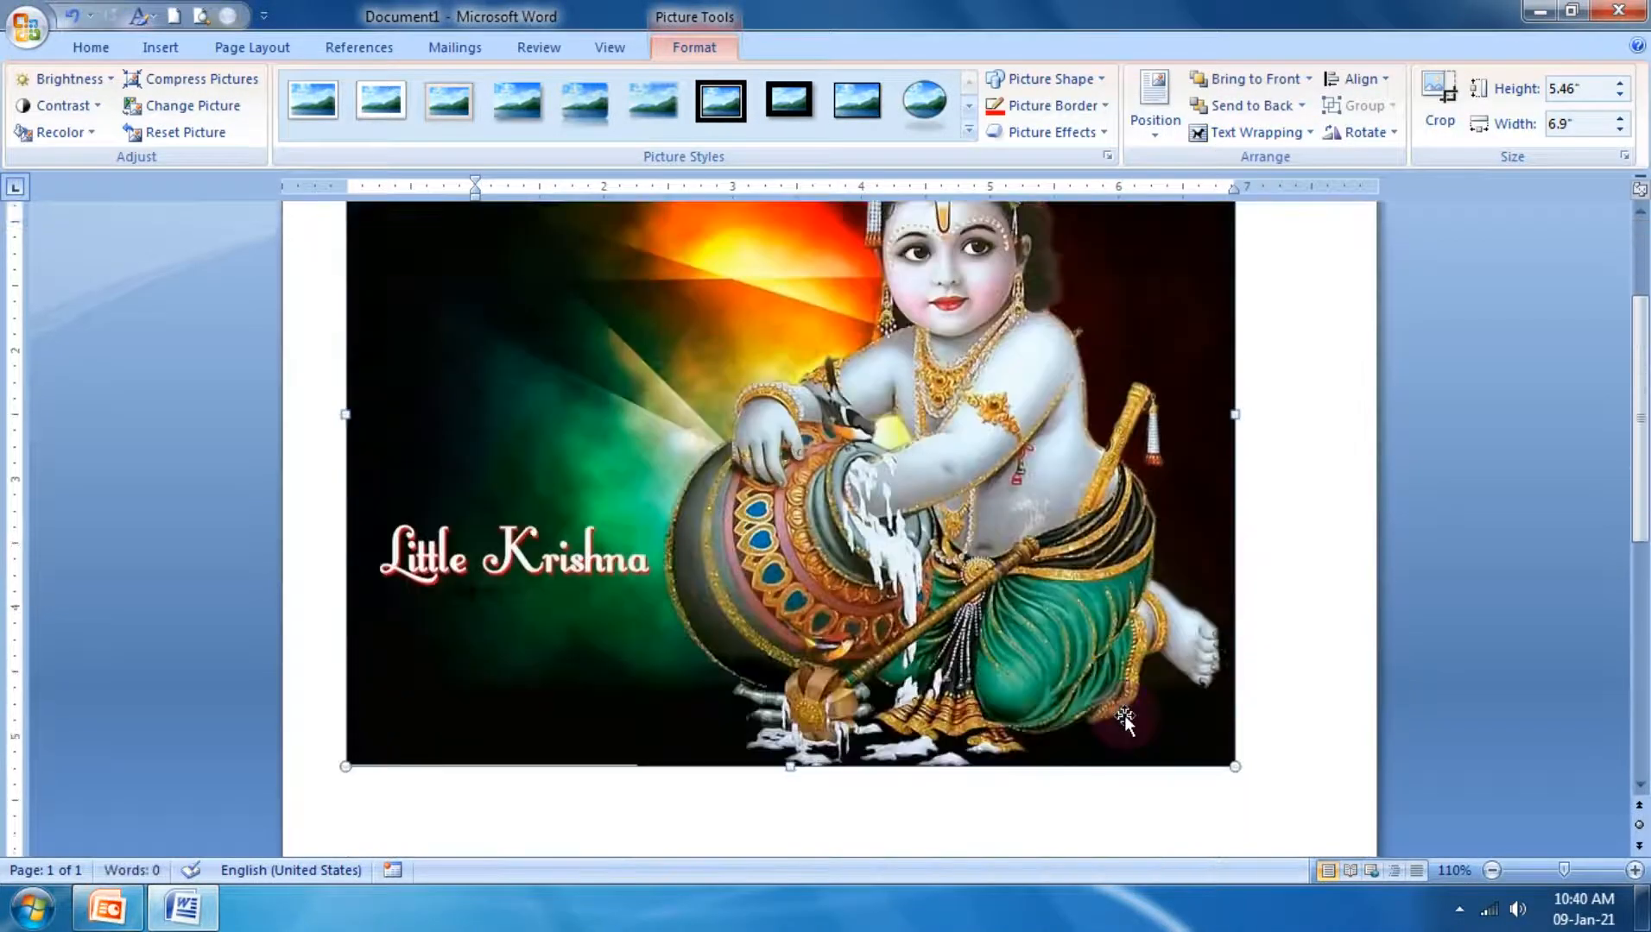
pyautogui.moveTo(1231, 765); pyautogui.dragTo(950, 541)
pyautogui.moveTo(751, 388); pyautogui.dragTo(887, 607)
# Step: Insert the [UNSET] dashboard picture with tight text wrapping and place it overlapping the Krishna picture
pyautogui.click(145, 48)
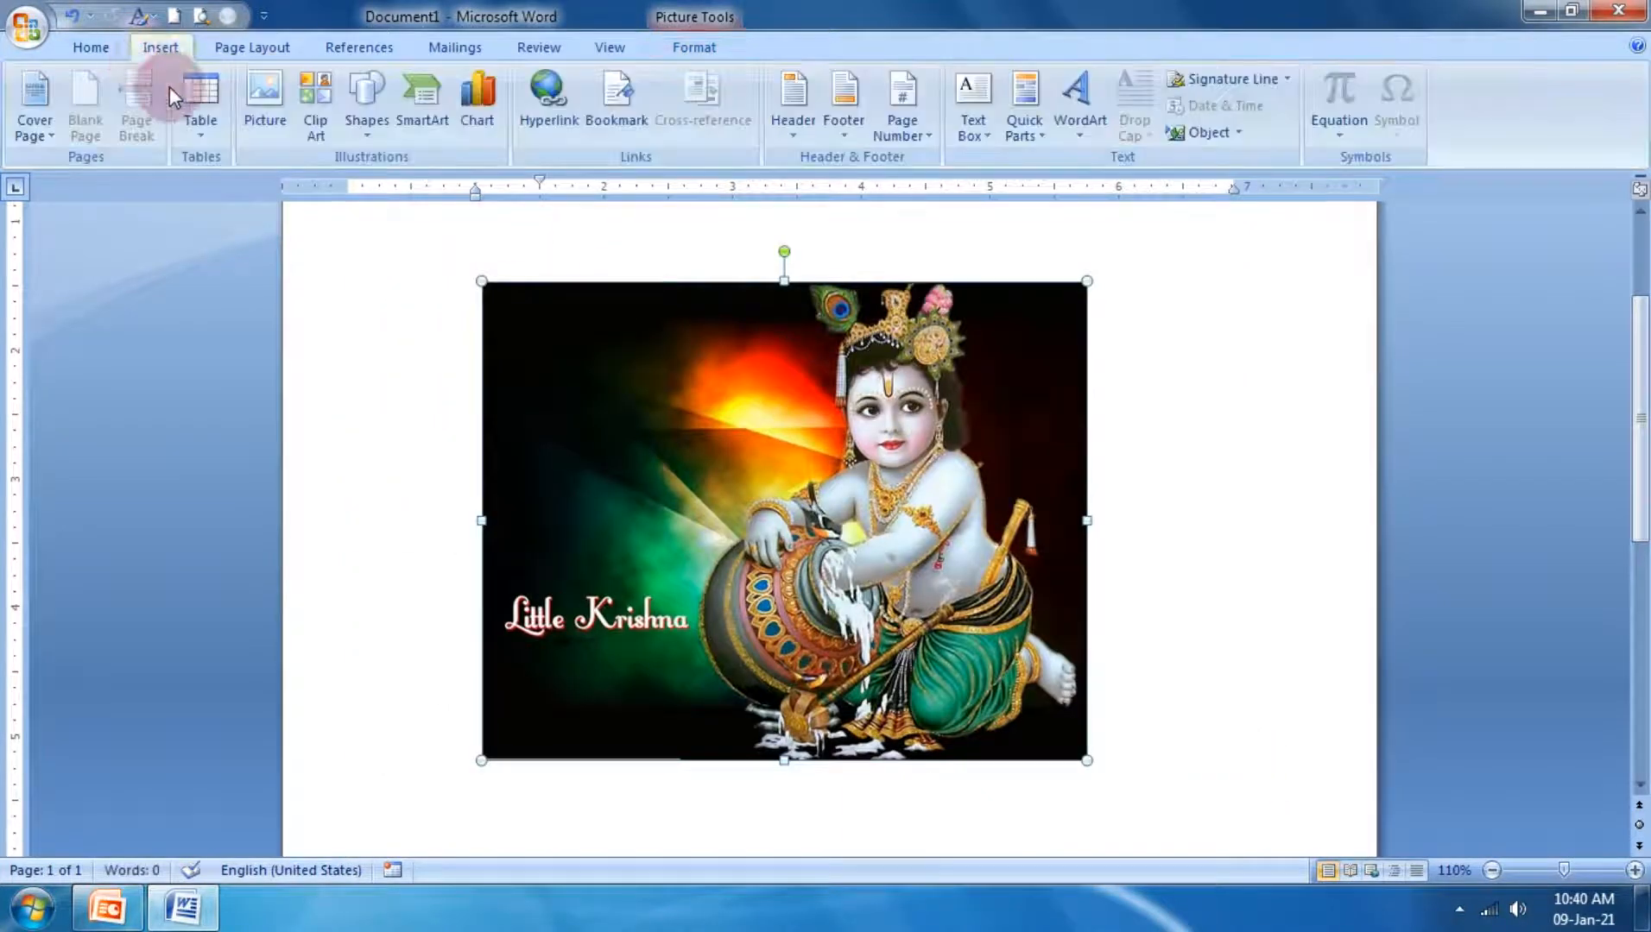
pyautogui.click(257, 103)
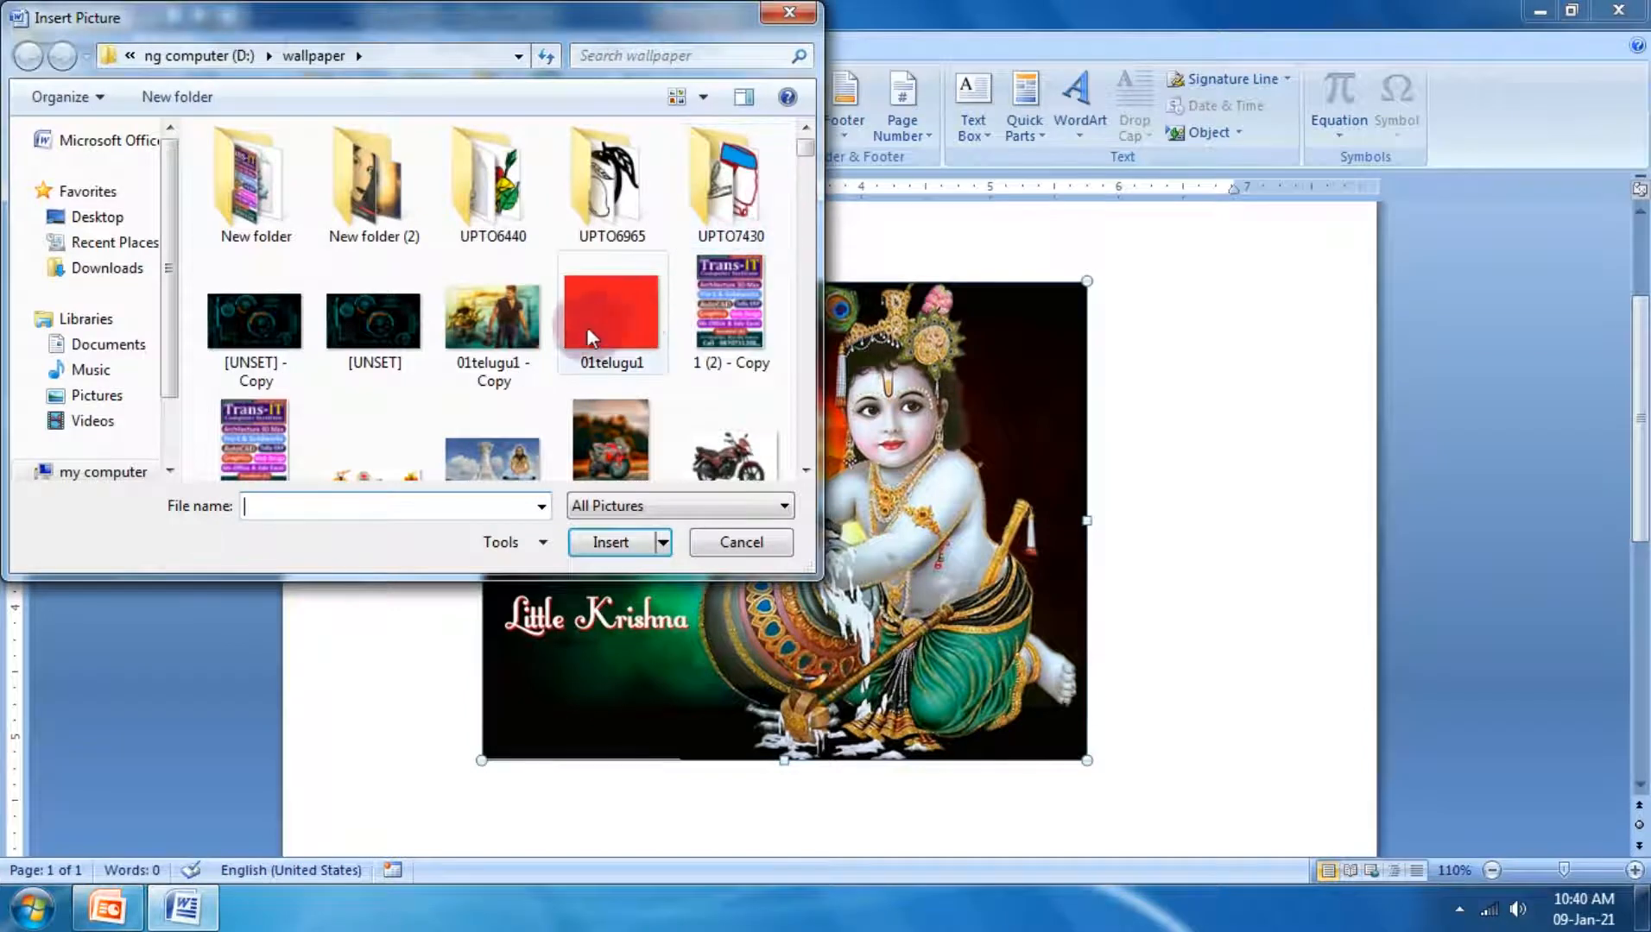
pyautogui.click(430, 333)
pyautogui.click(607, 542)
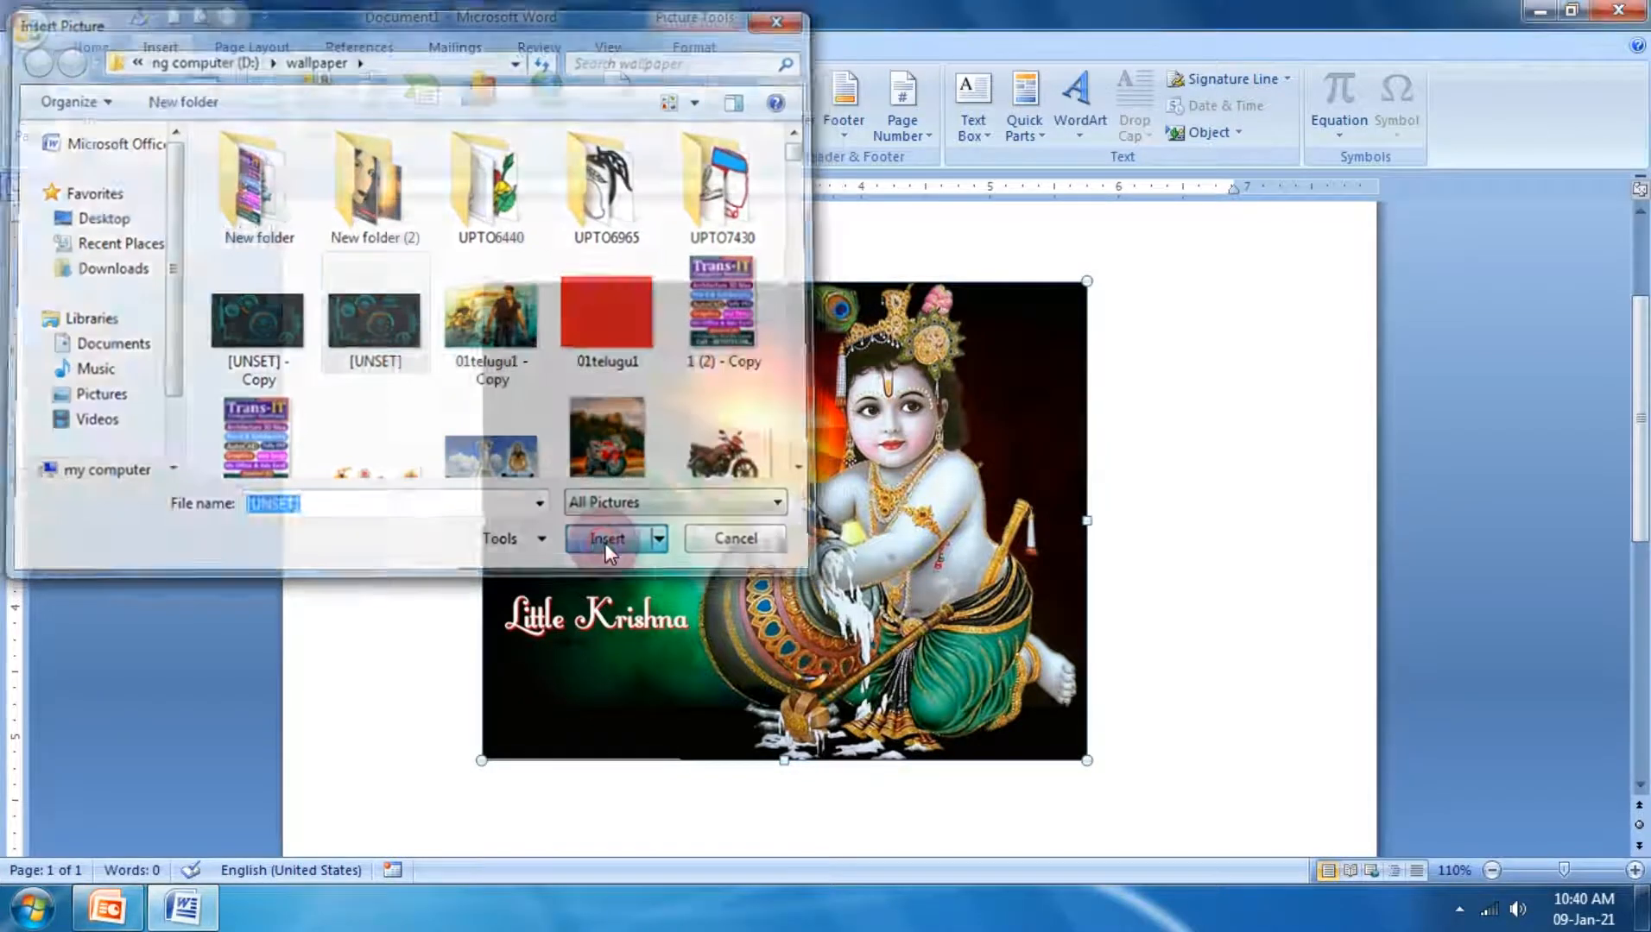
pyautogui.click(1256, 132)
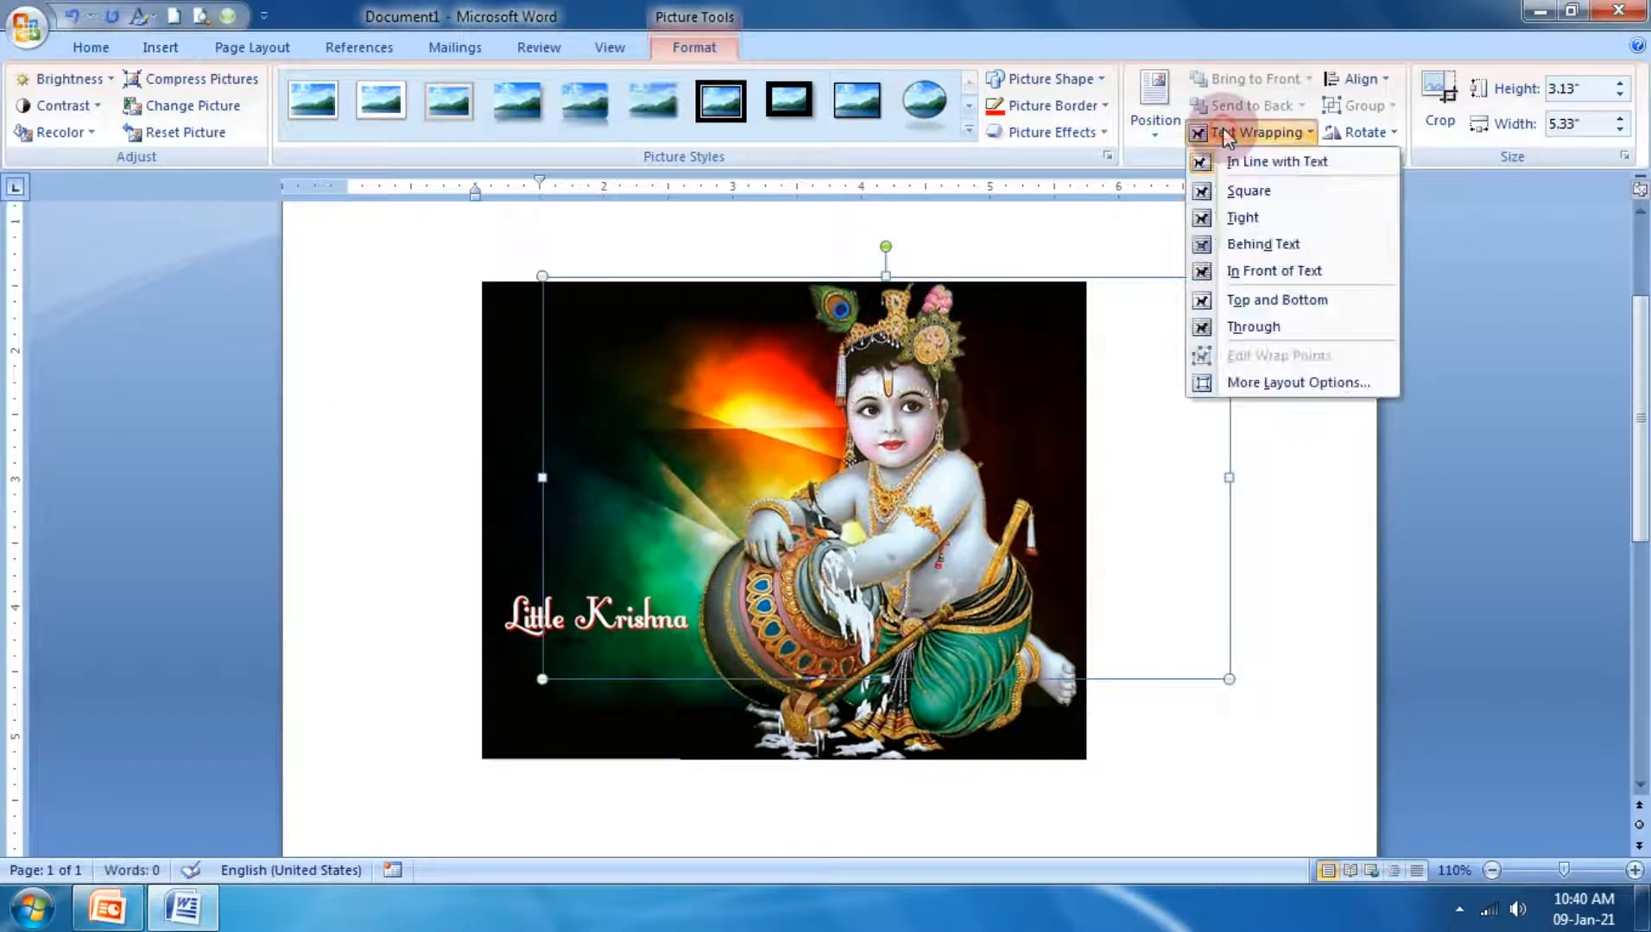
pyautogui.click(1236, 216)
pyautogui.moveTo(967, 428); pyautogui.dragTo(826, 450)
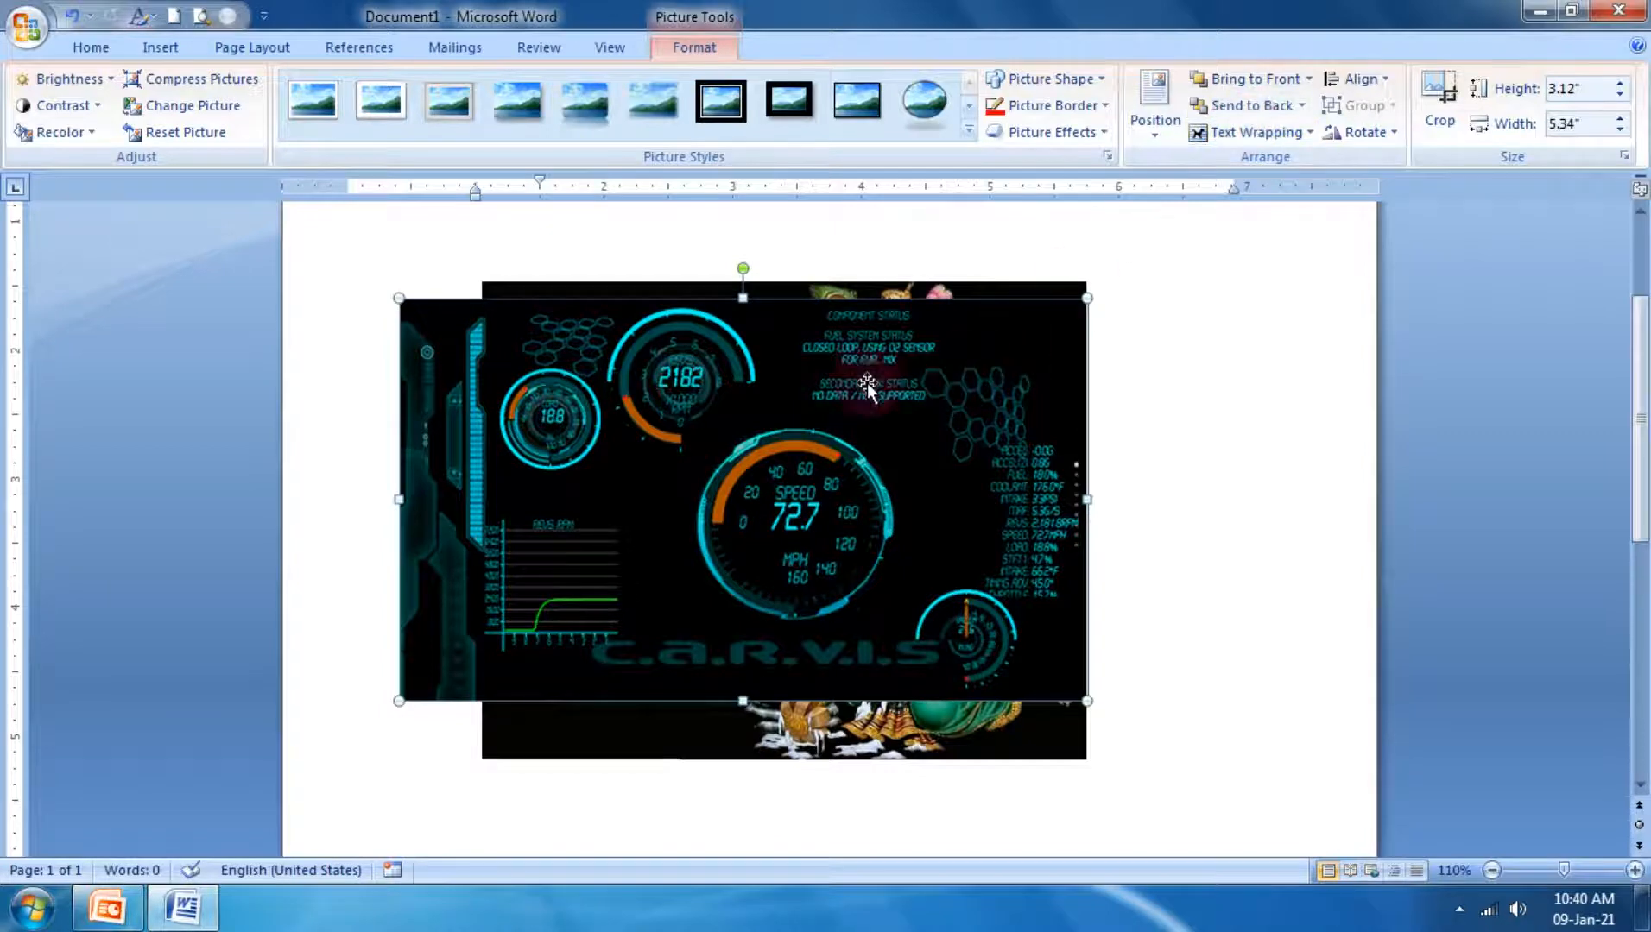
pyautogui.moveTo(824, 378)
pyautogui.mouseDown()
pyautogui.moveTo(888, 406)
pyautogui.moveTo(823, 377)
pyautogui.mouseUp()
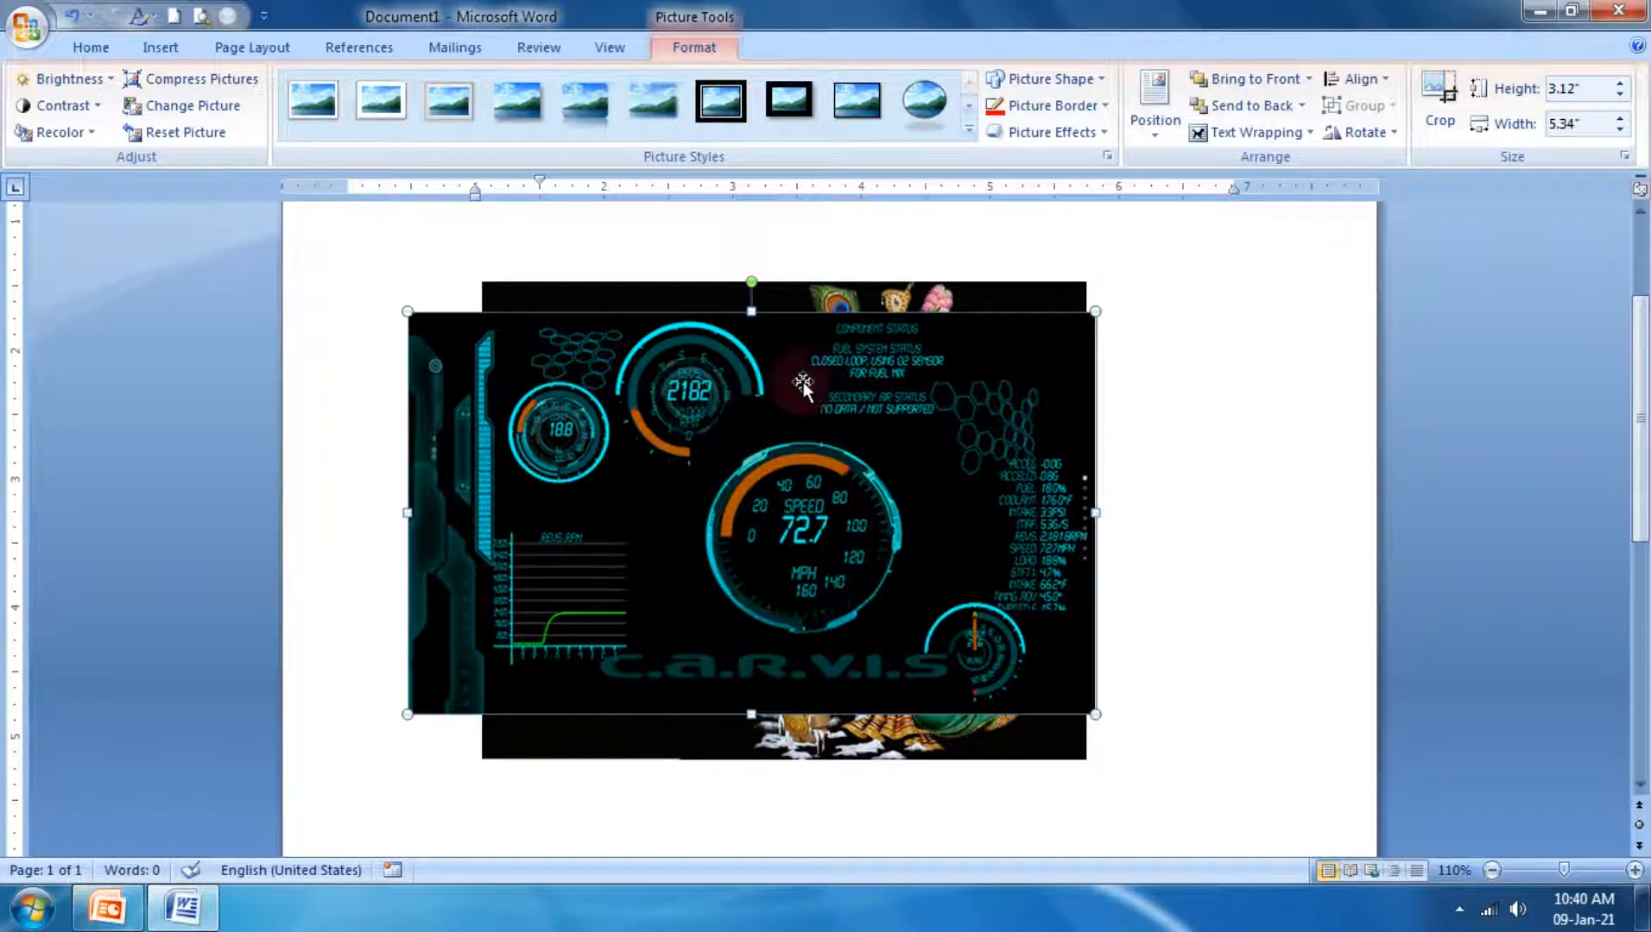
# Step: Send the dashboard picture to the back and shift the Krishna picture slightly up and to the right
pyautogui.click(1246, 108)
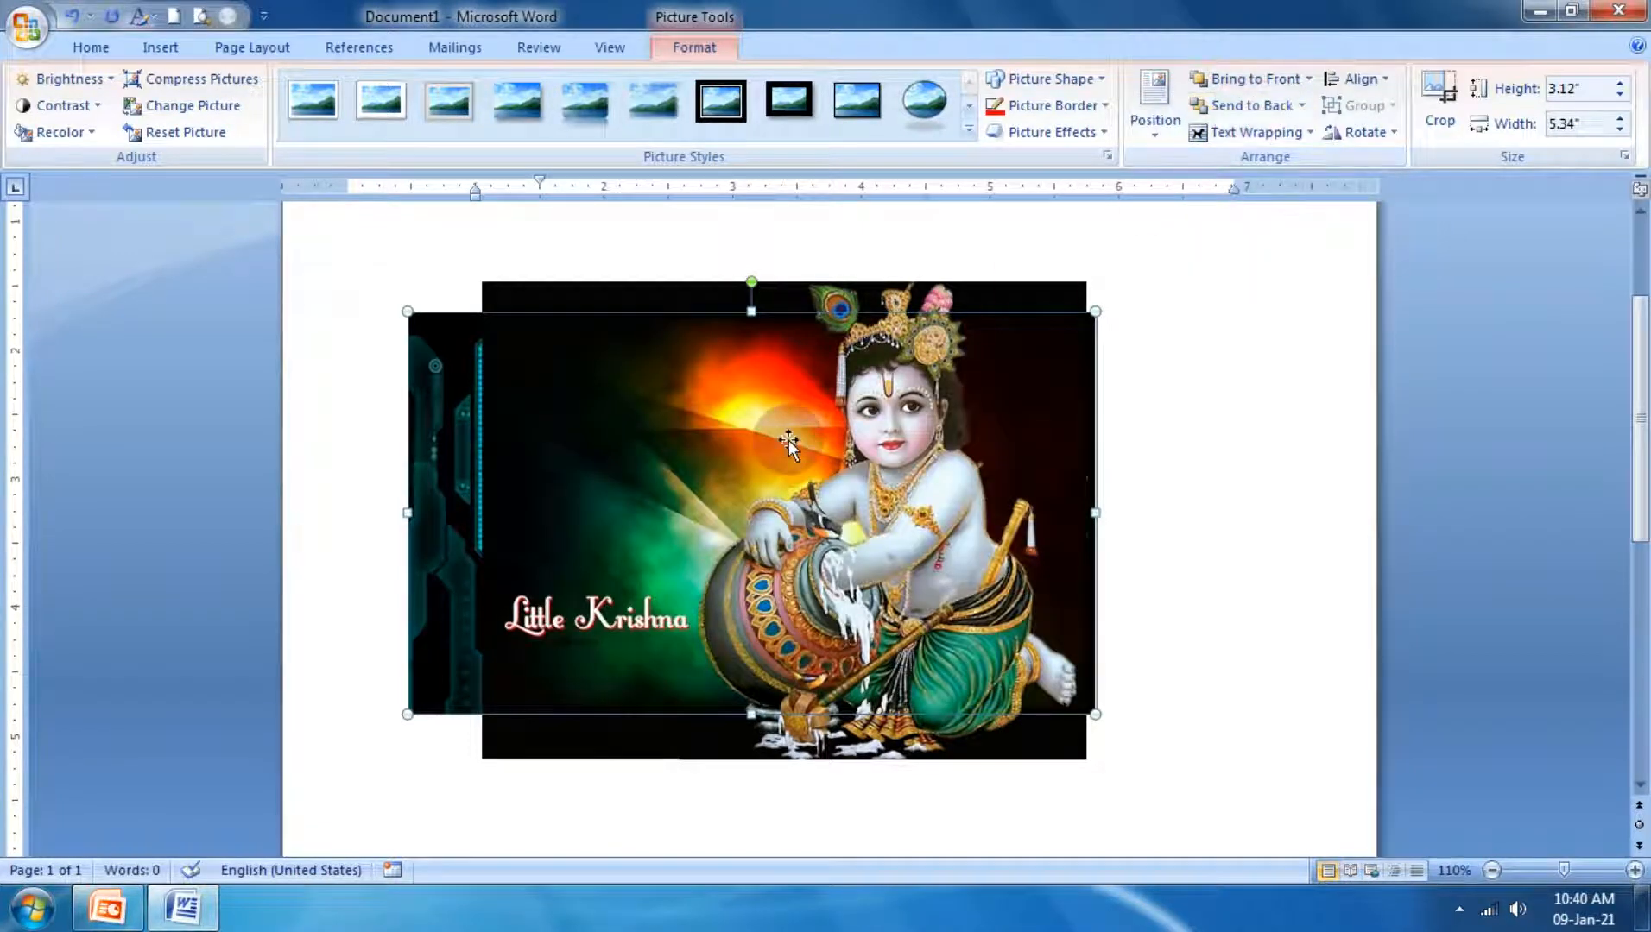
pyautogui.click(631, 295)
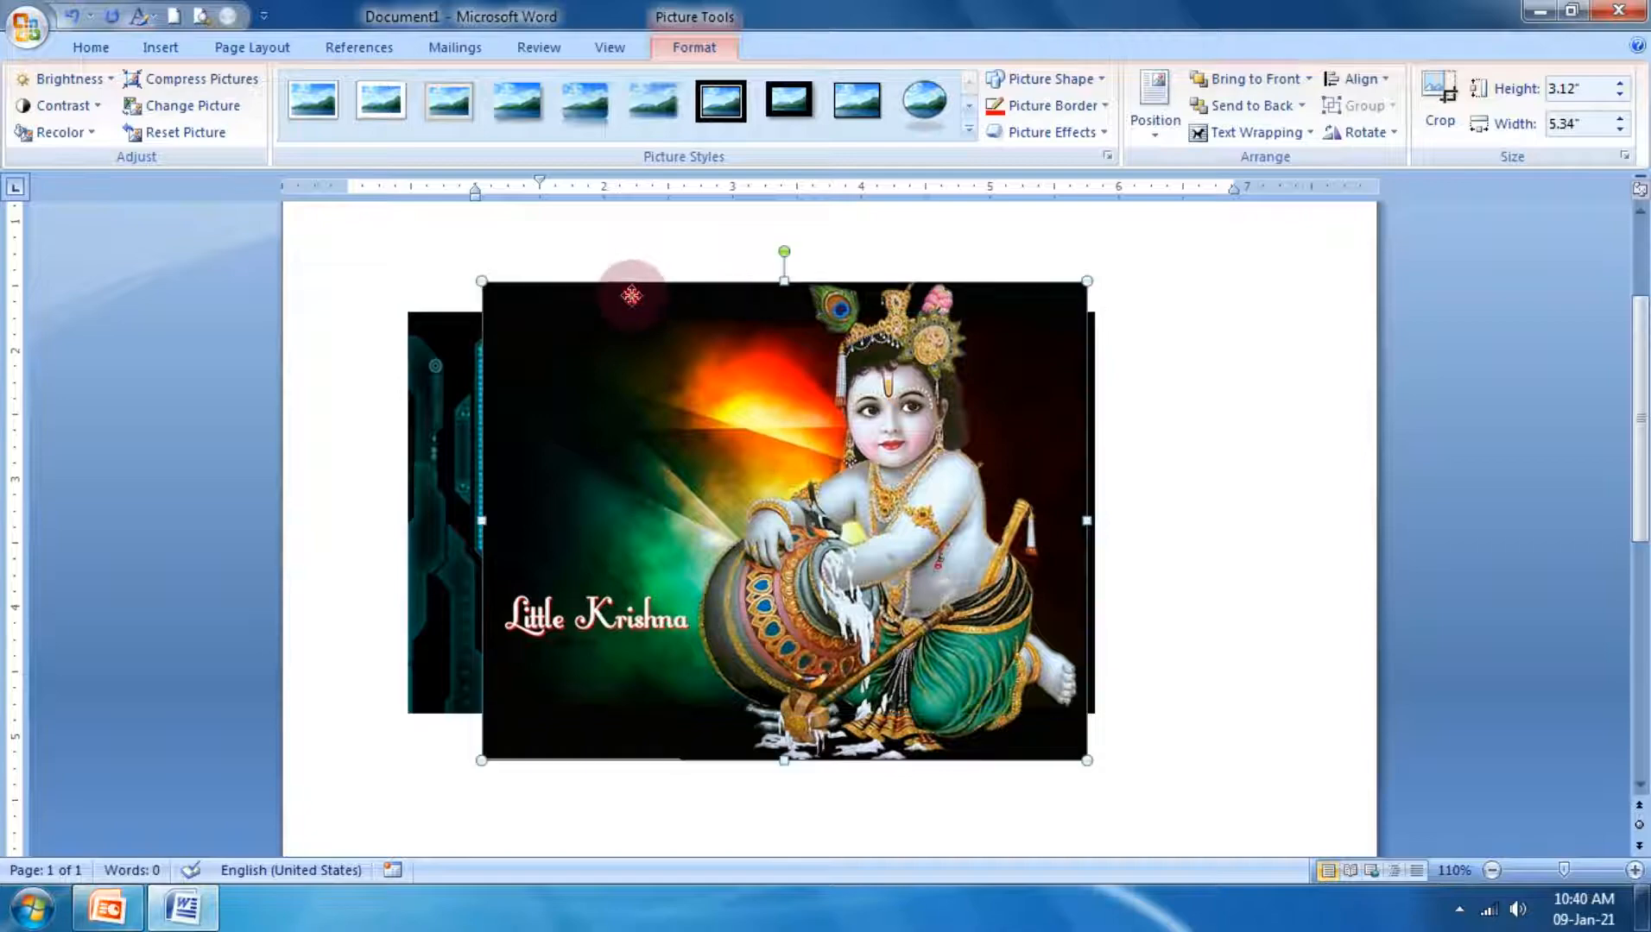
pyautogui.moveTo(627, 324); pyautogui.dragTo(664, 343)
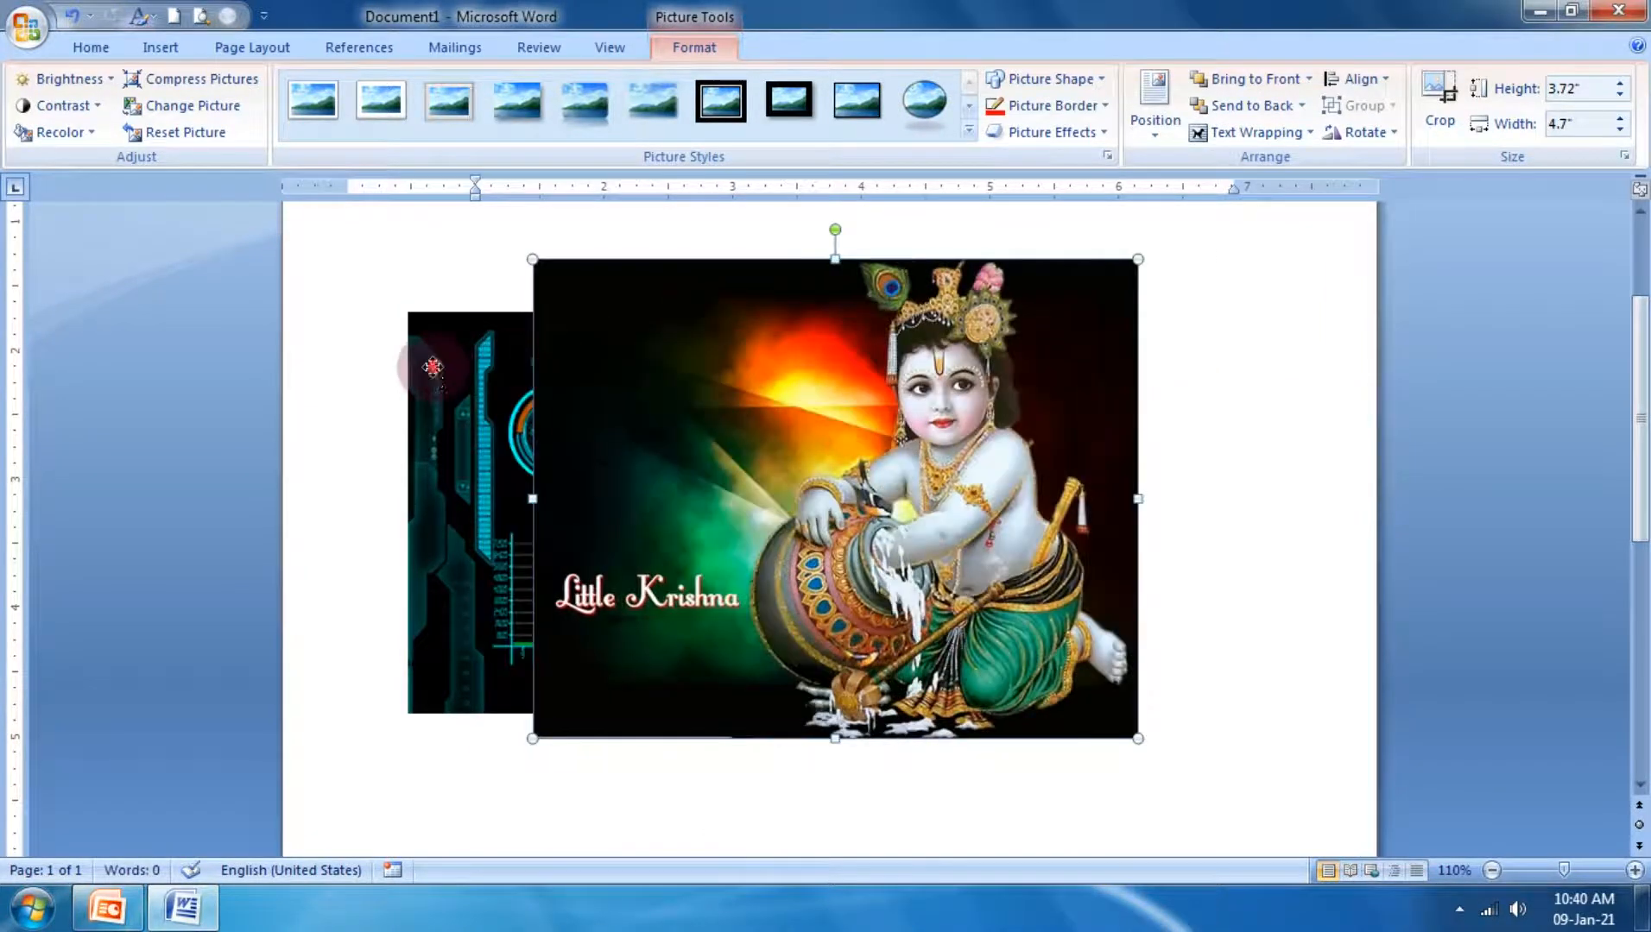
# Step: Bring the dashboard picture in front of the Krishna picture and send it to the back again
pyautogui.click(432, 369)
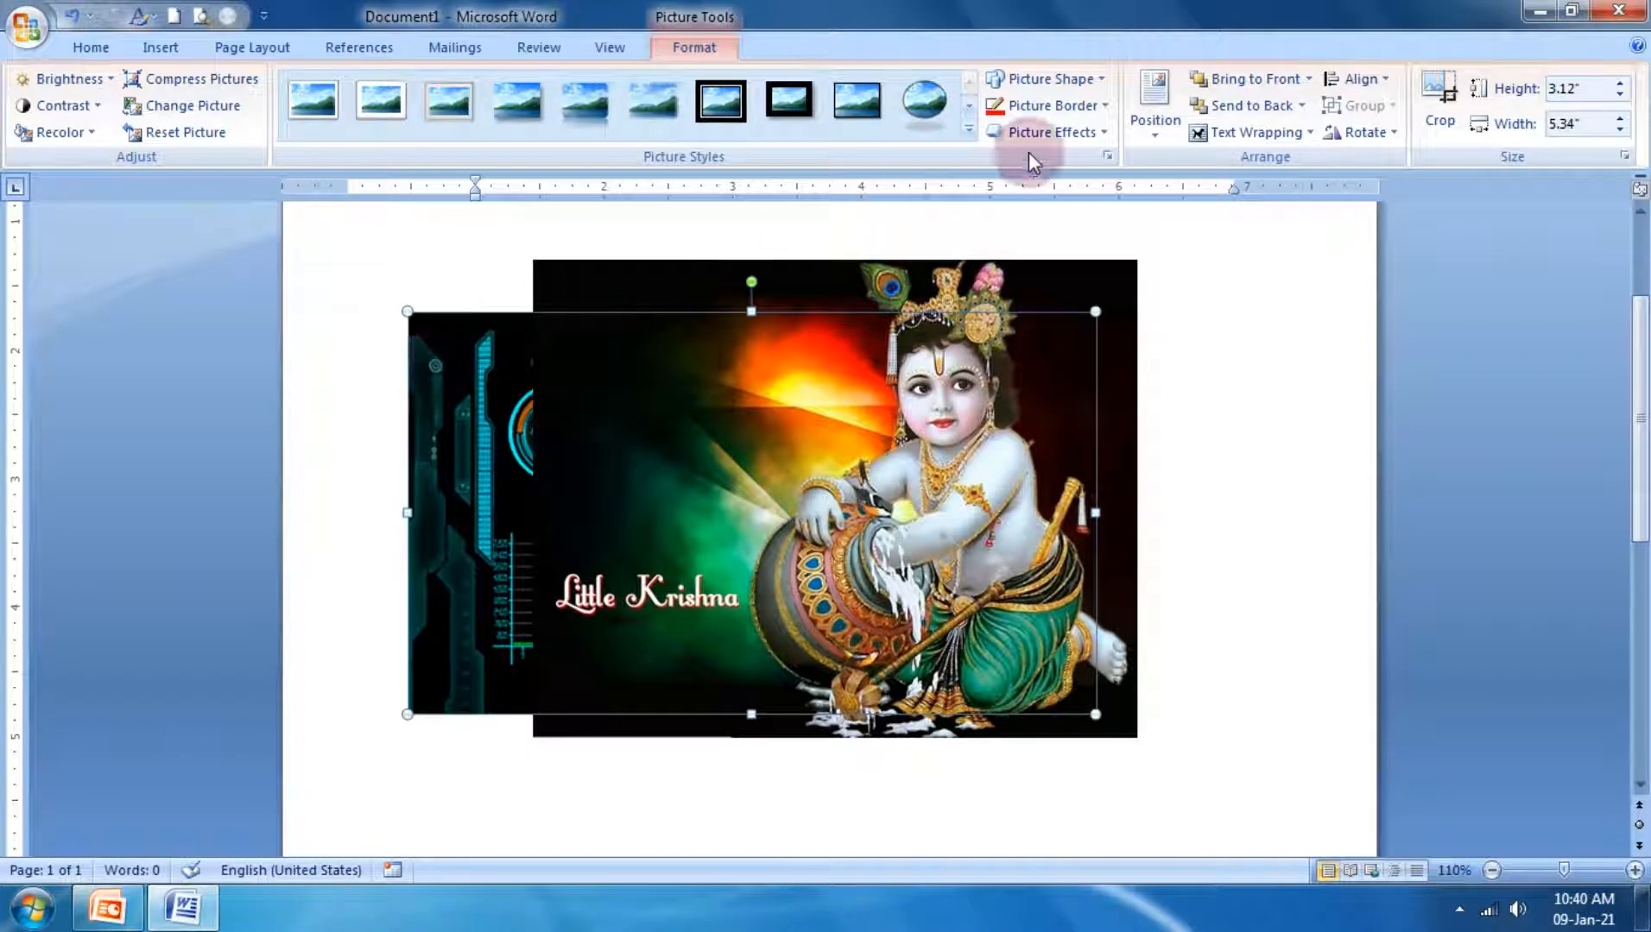
pyautogui.click(1201, 79)
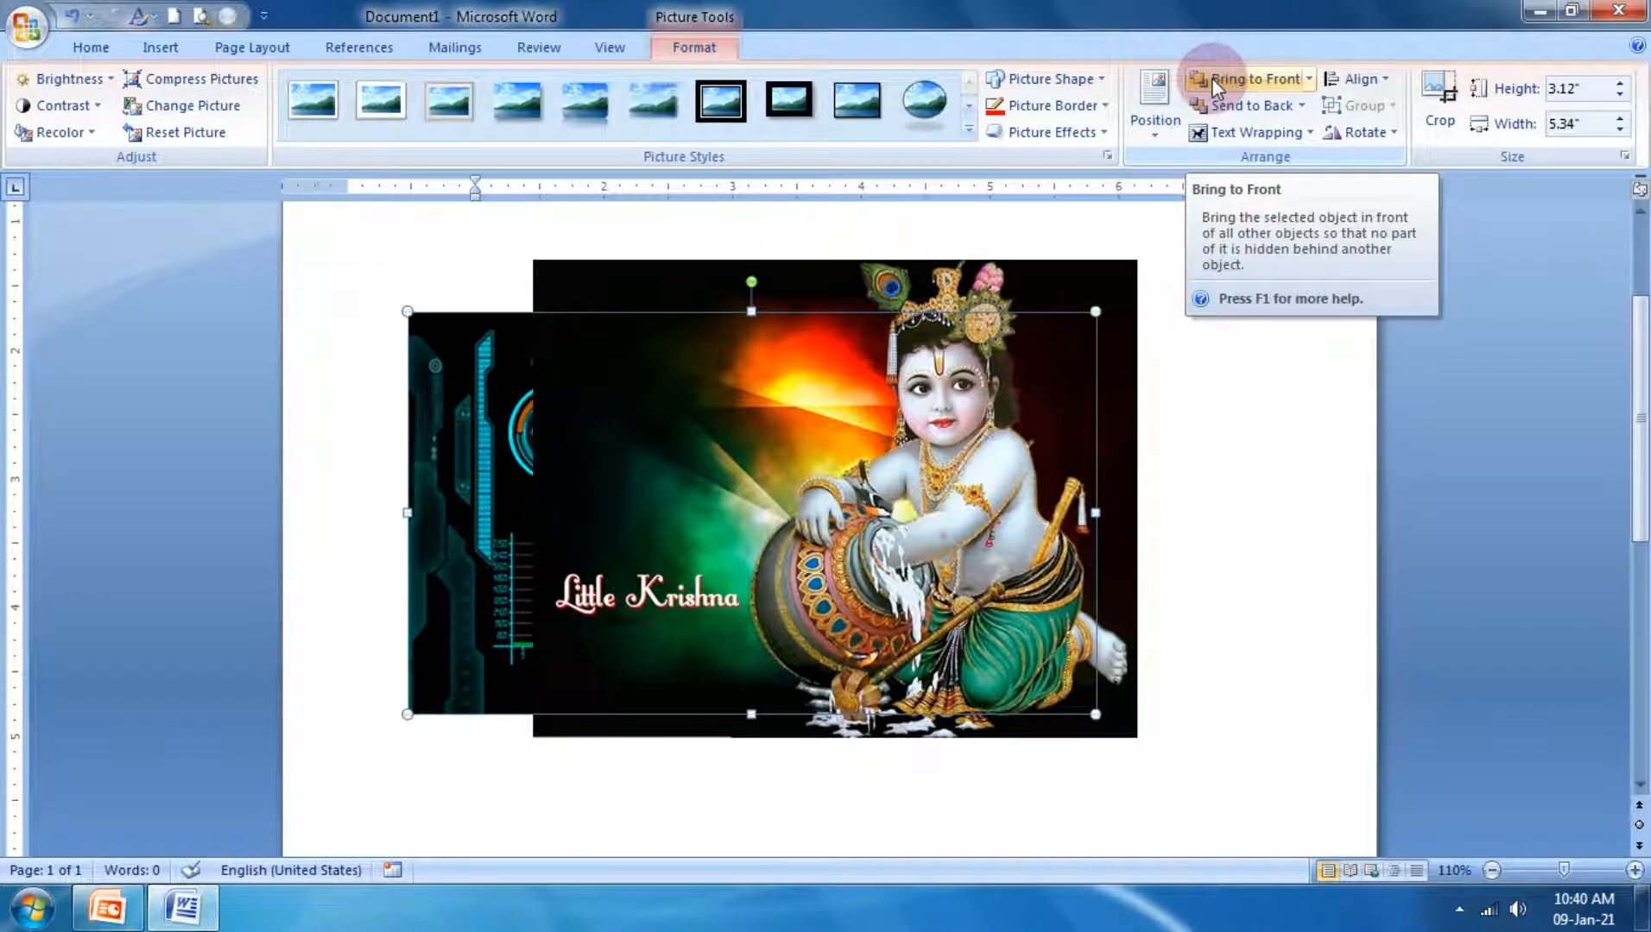
pyautogui.click(1211, 77)
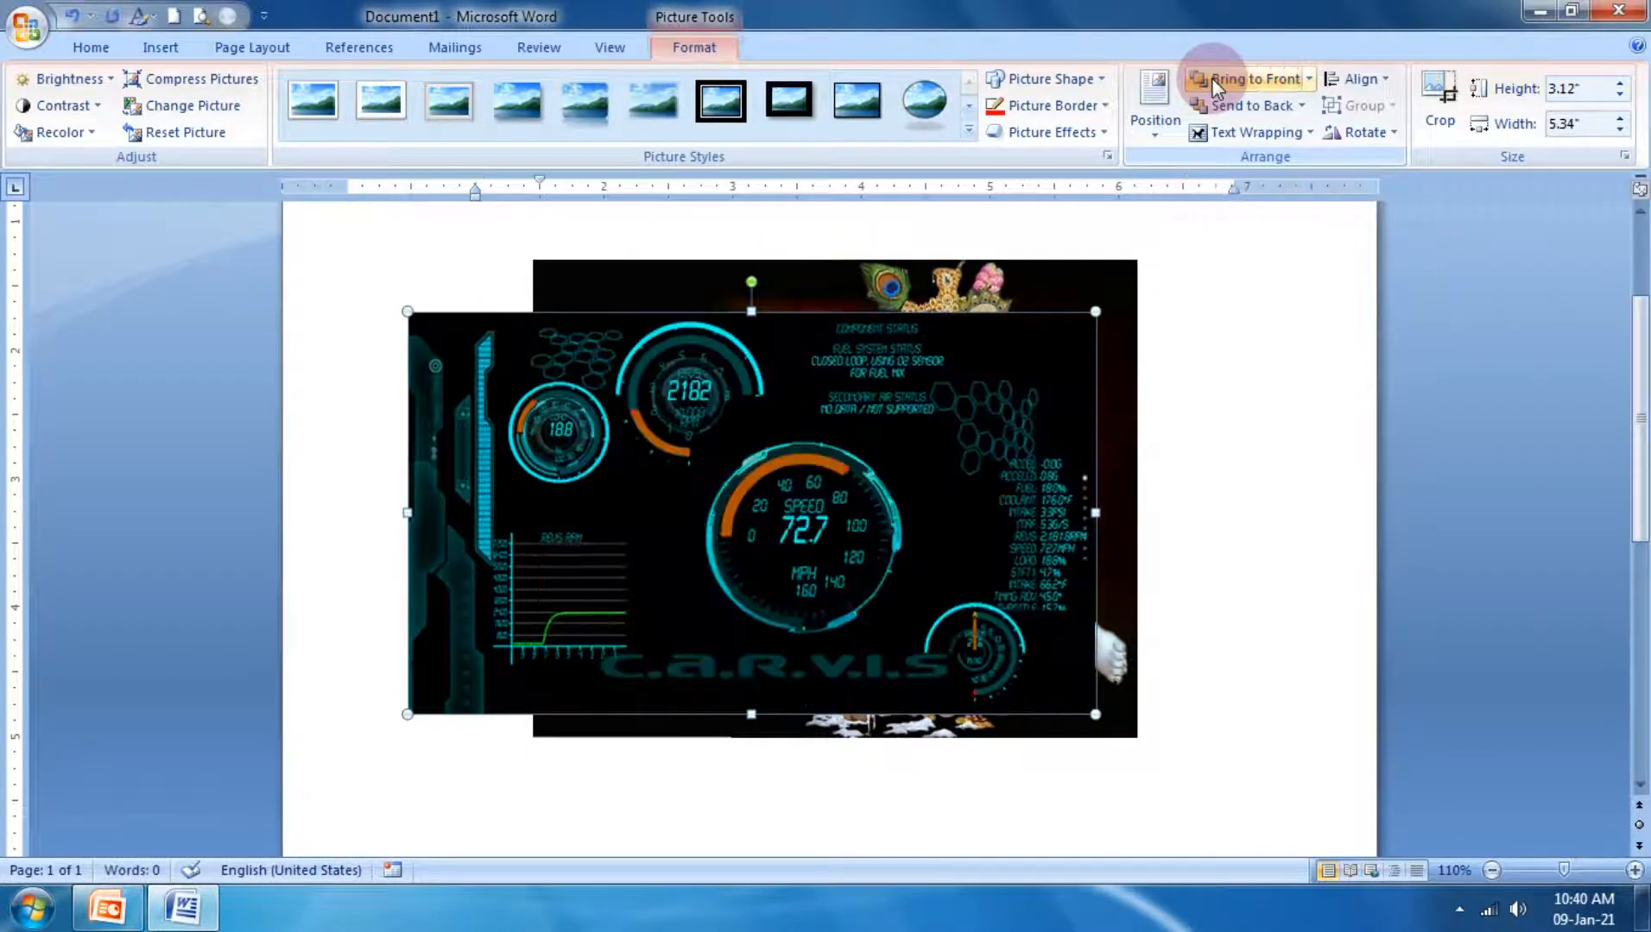
pyautogui.click(1254, 102)
# Step: Shrink the Krishna picture to about 1.52" by 1.92" and place it over the center of the dashboard picture
pyautogui.click(1115, 307)
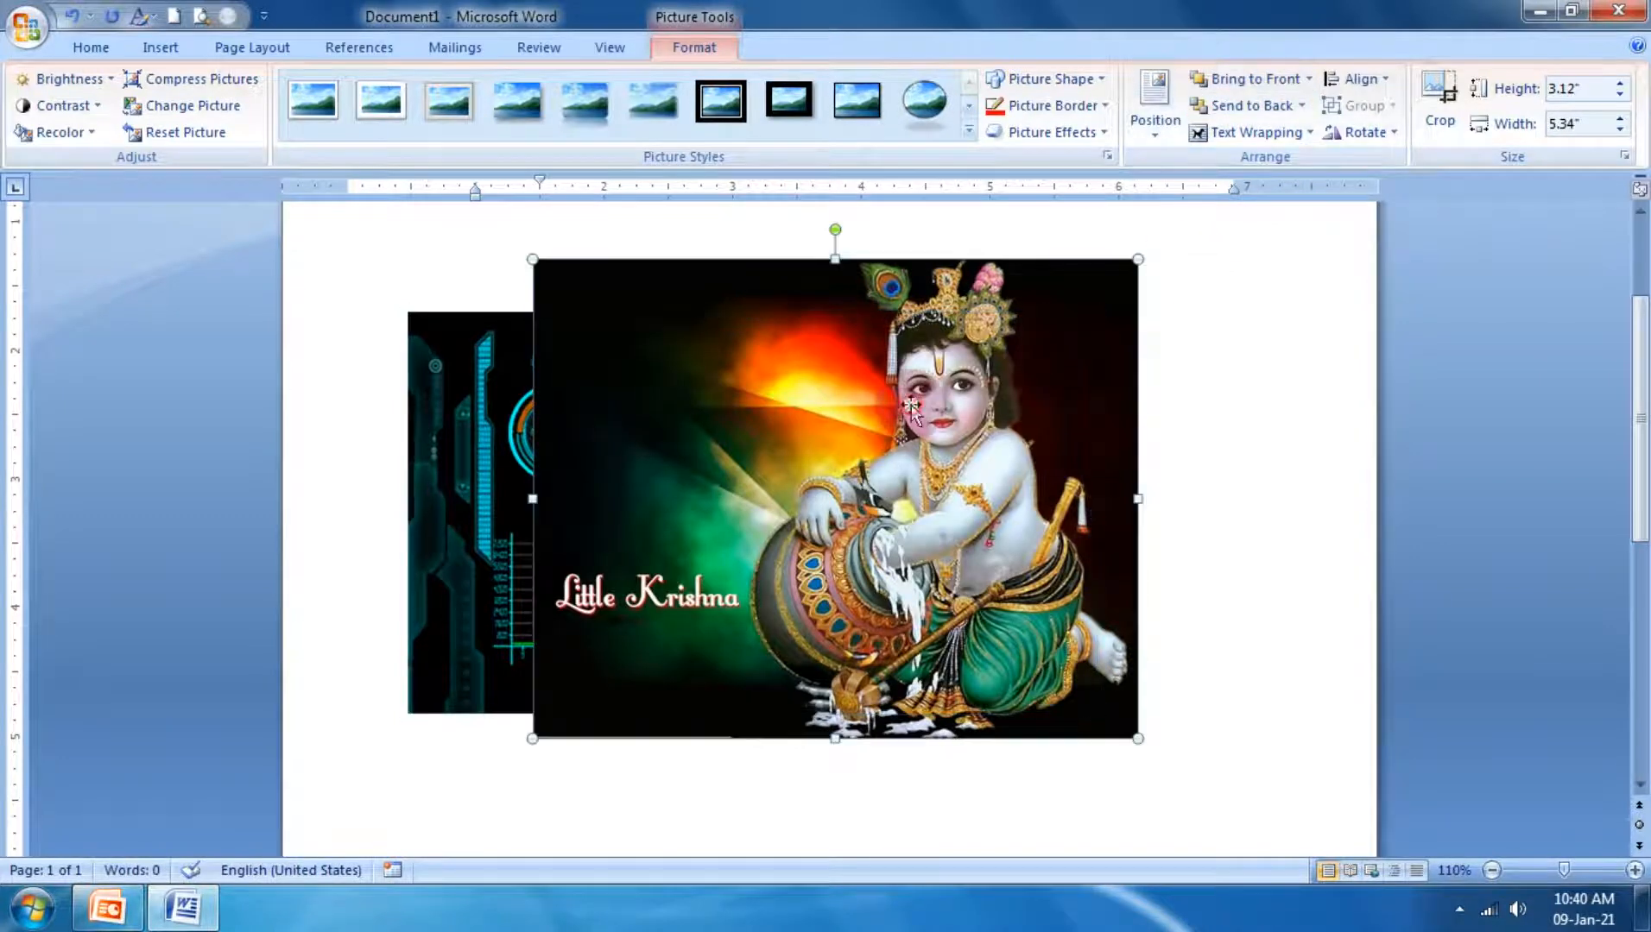
pyautogui.moveTo(1138, 259); pyautogui.dragTo(781, 535)
pyautogui.moveTo(665, 631); pyautogui.dragTo(774, 541)
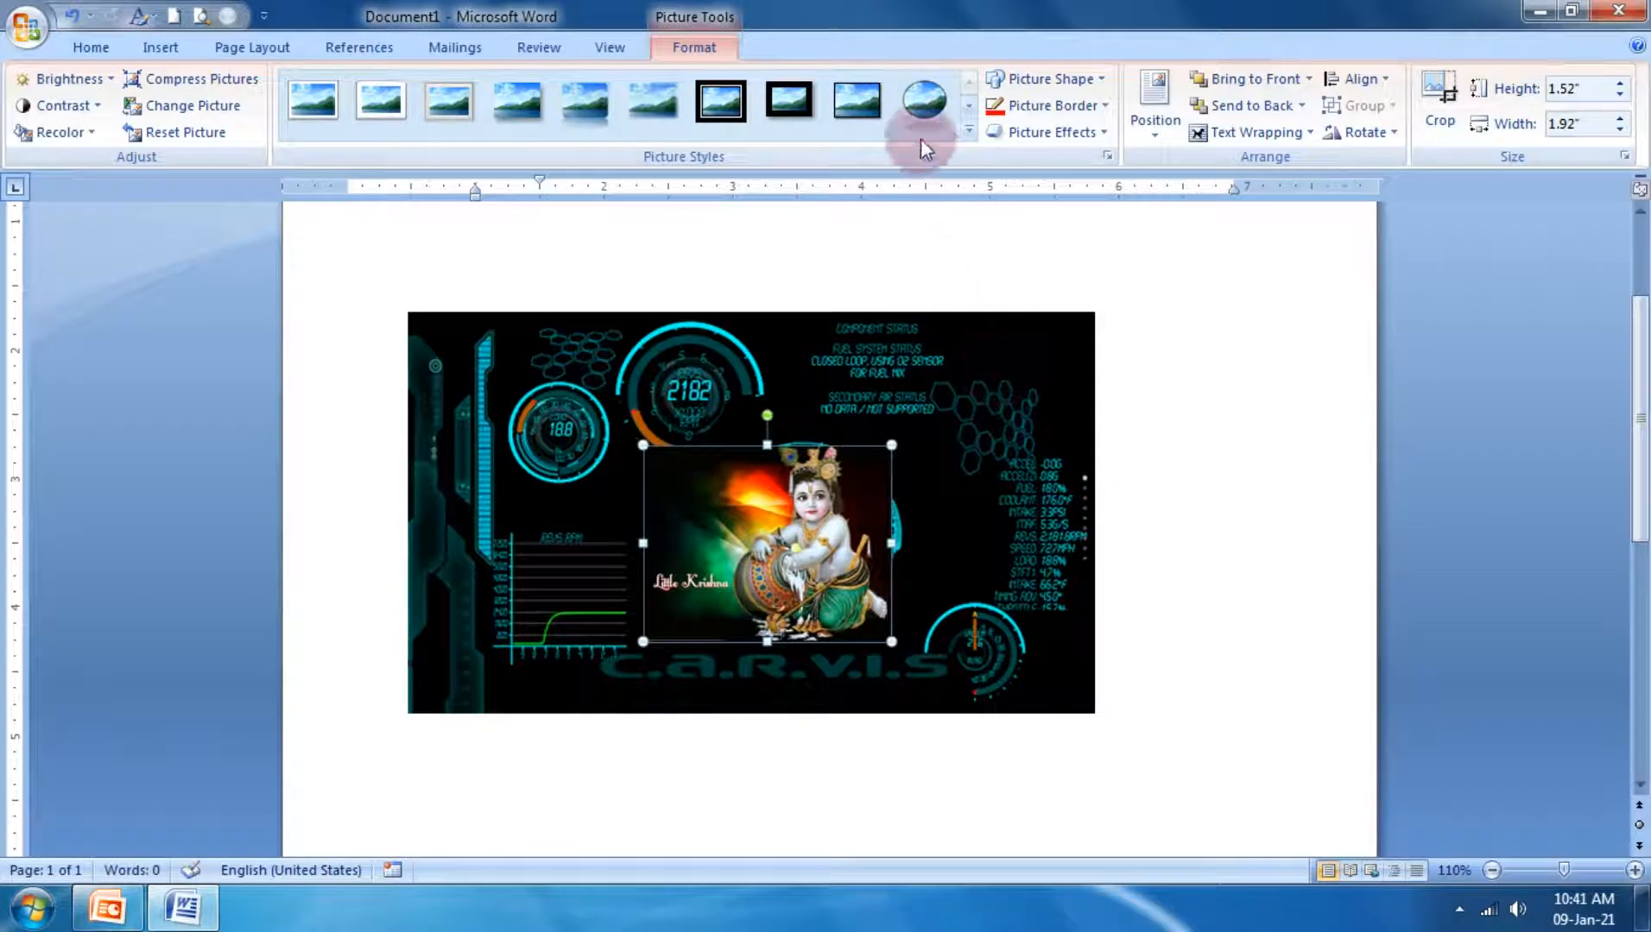
# Step: Apply the dark-framed oval picture style to the small Krishna picture and remove its outline
pyautogui.click(921, 102)
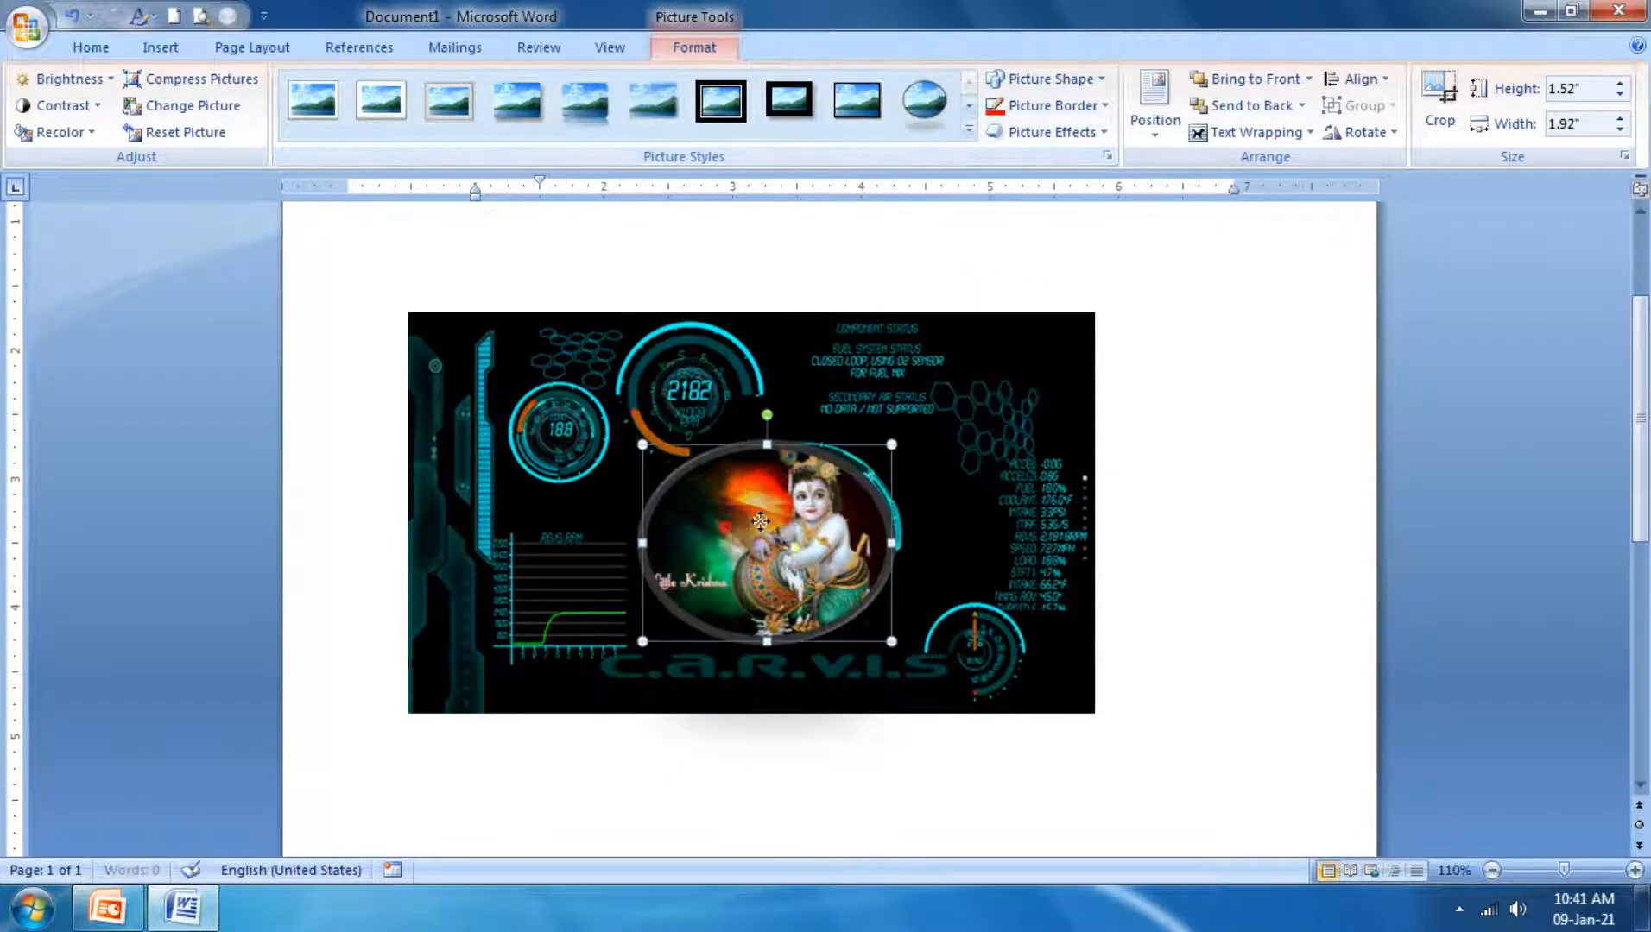
pyautogui.click(1050, 80)
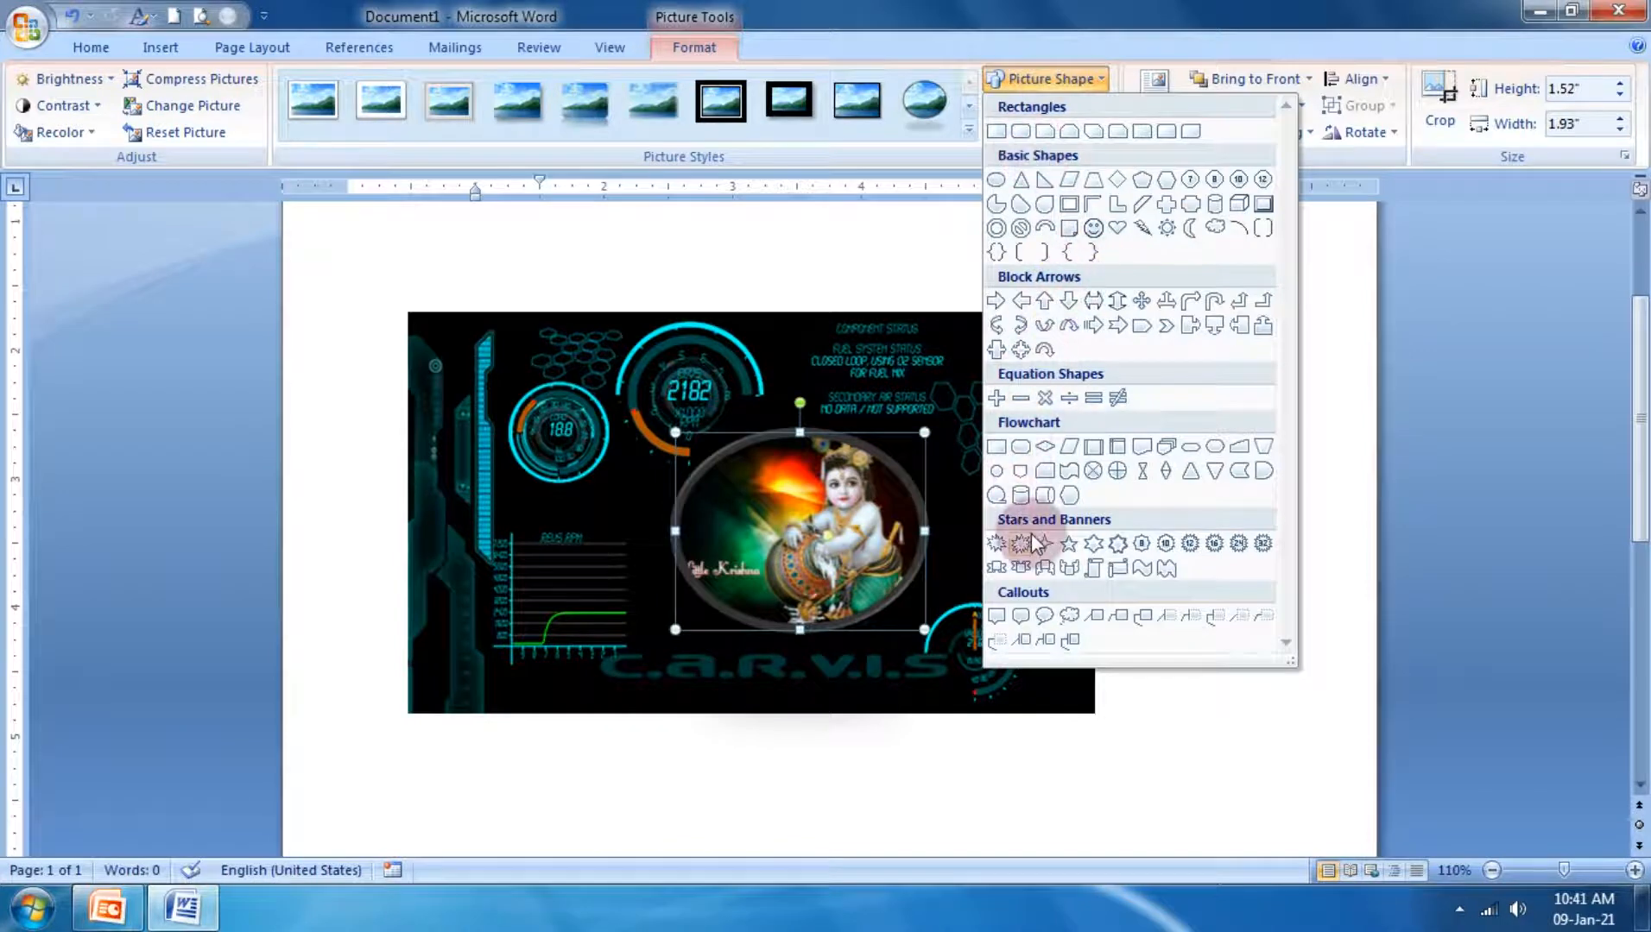
pyautogui.click(1031, 446)
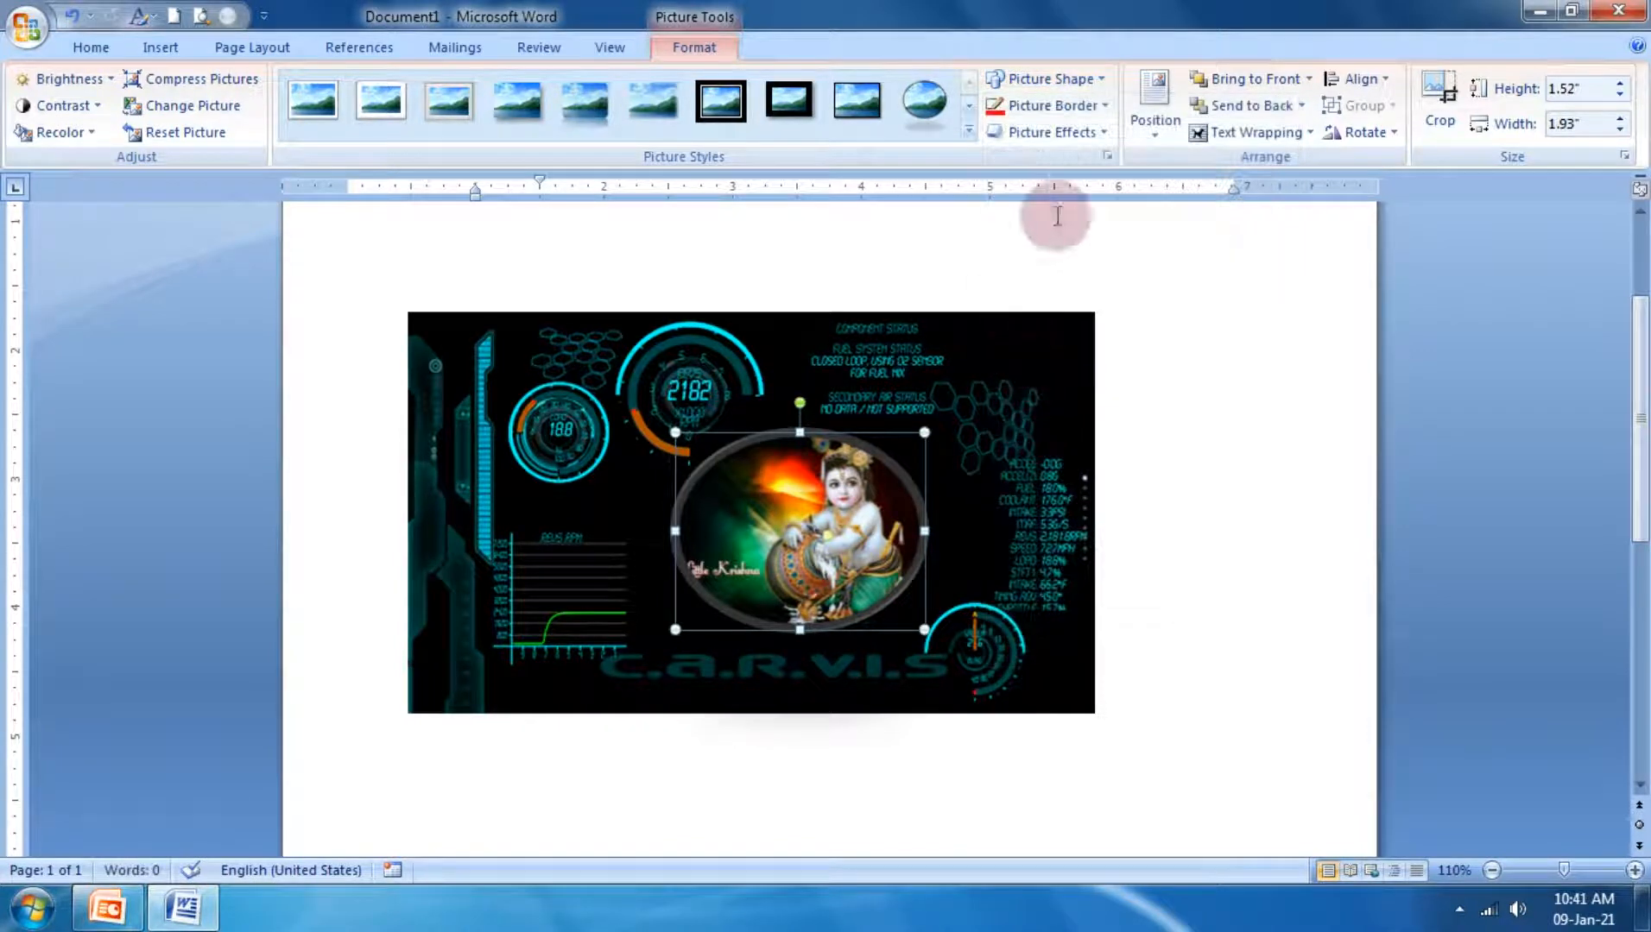
pyautogui.click(1036, 105)
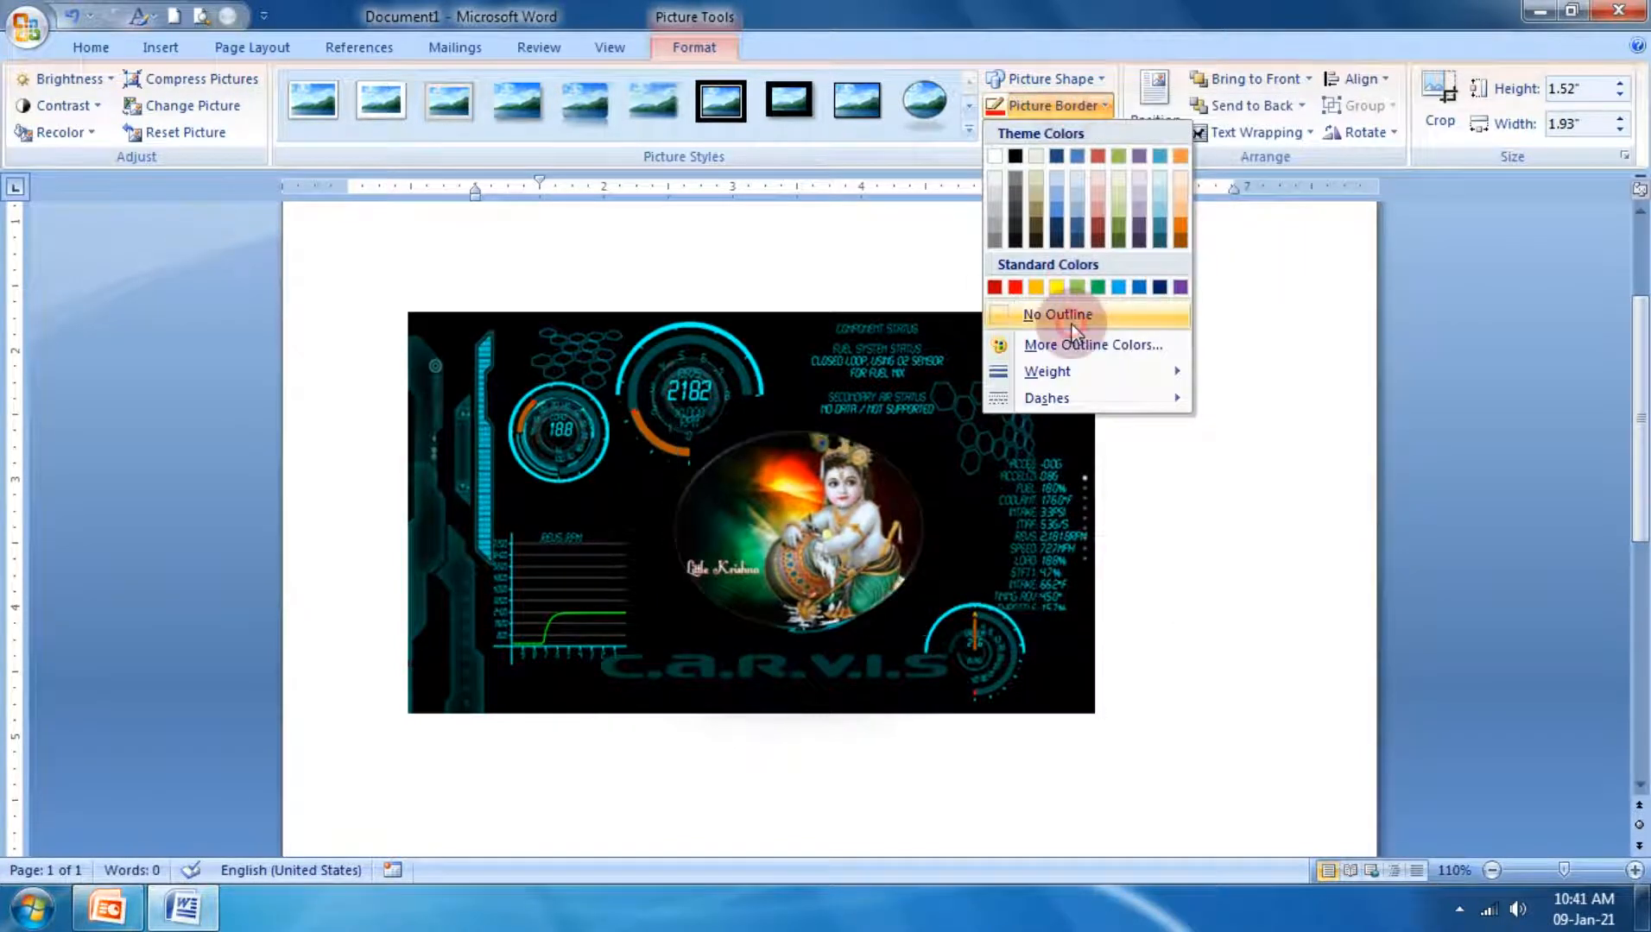
pyautogui.click(1073, 332)
pyautogui.click(1194, 456)
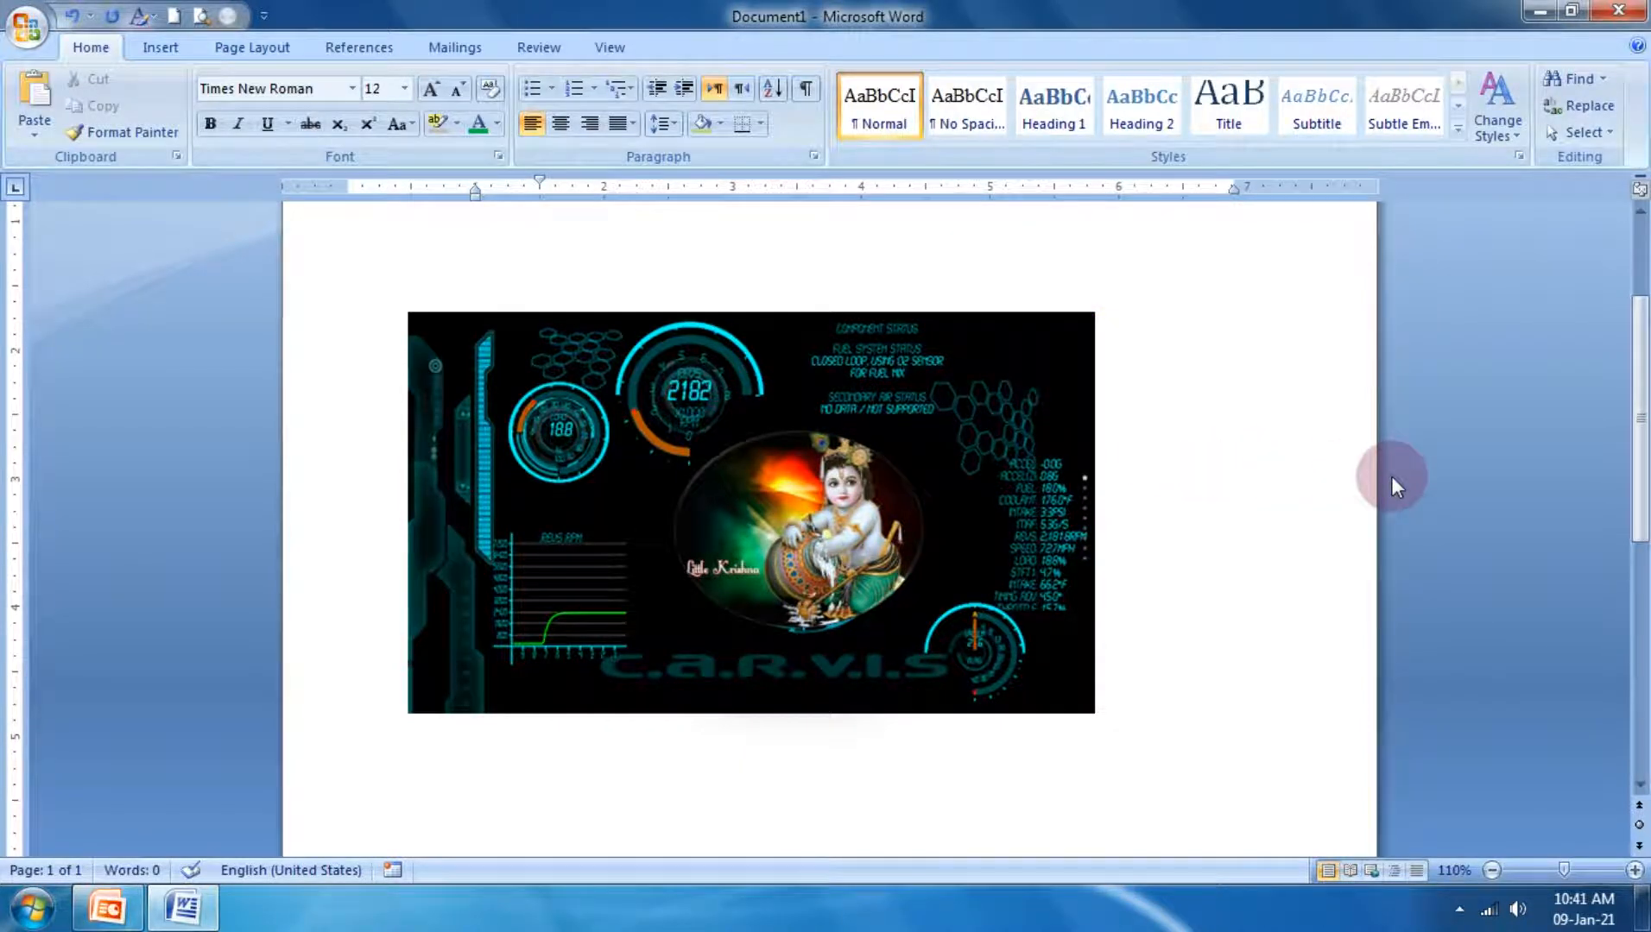
pyautogui.click(821, 431)
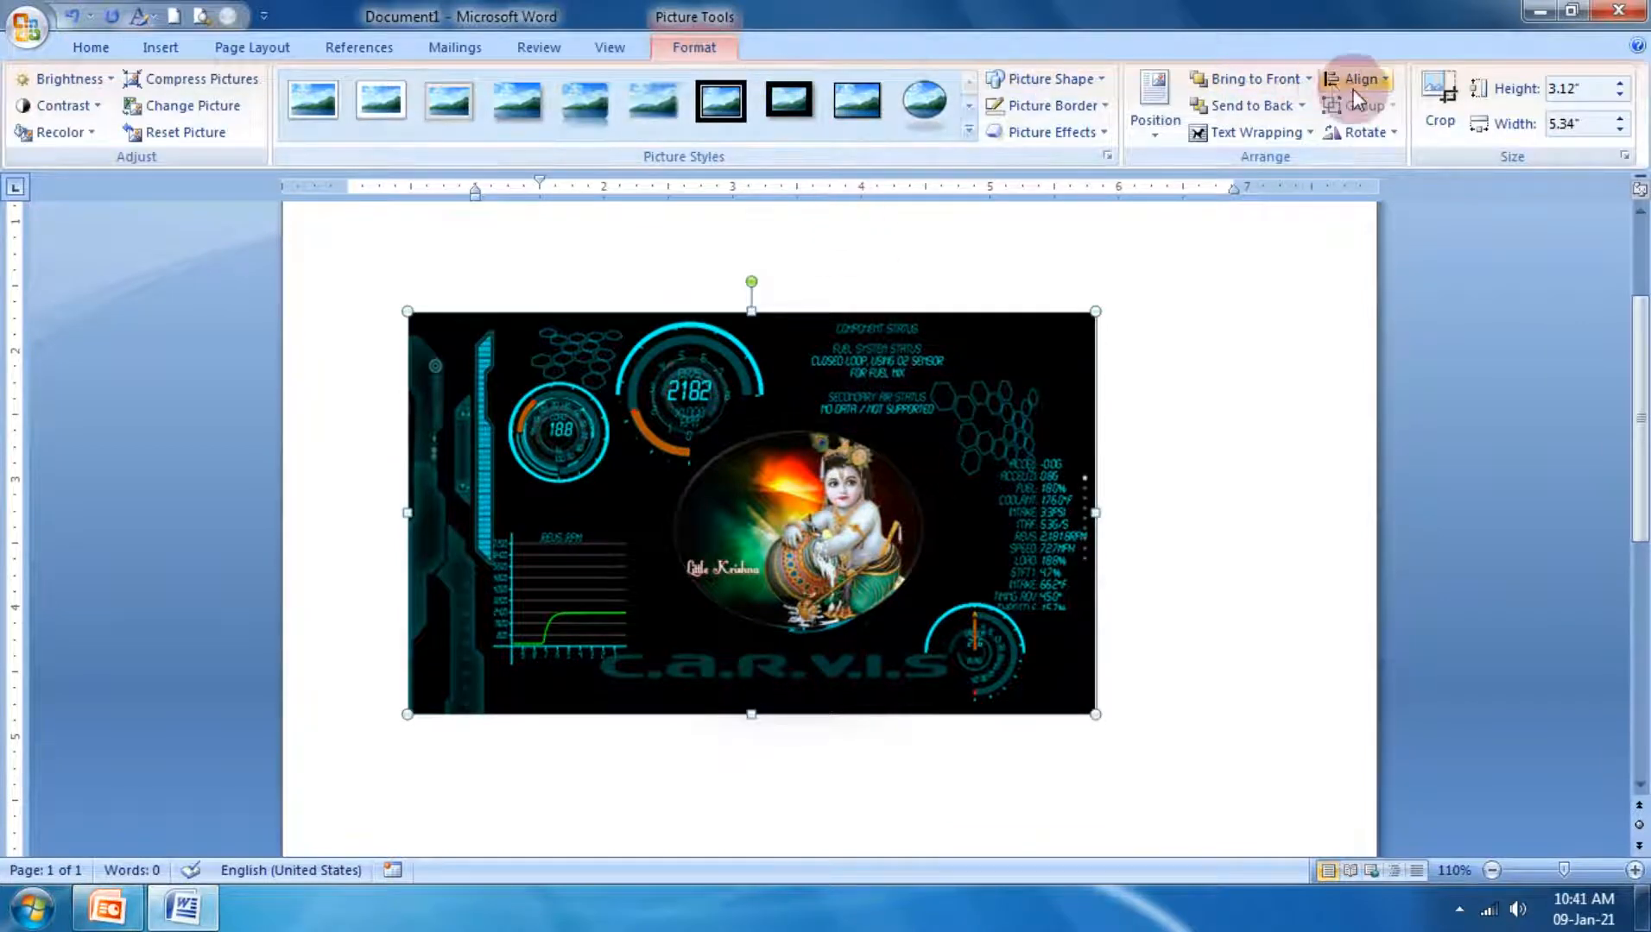
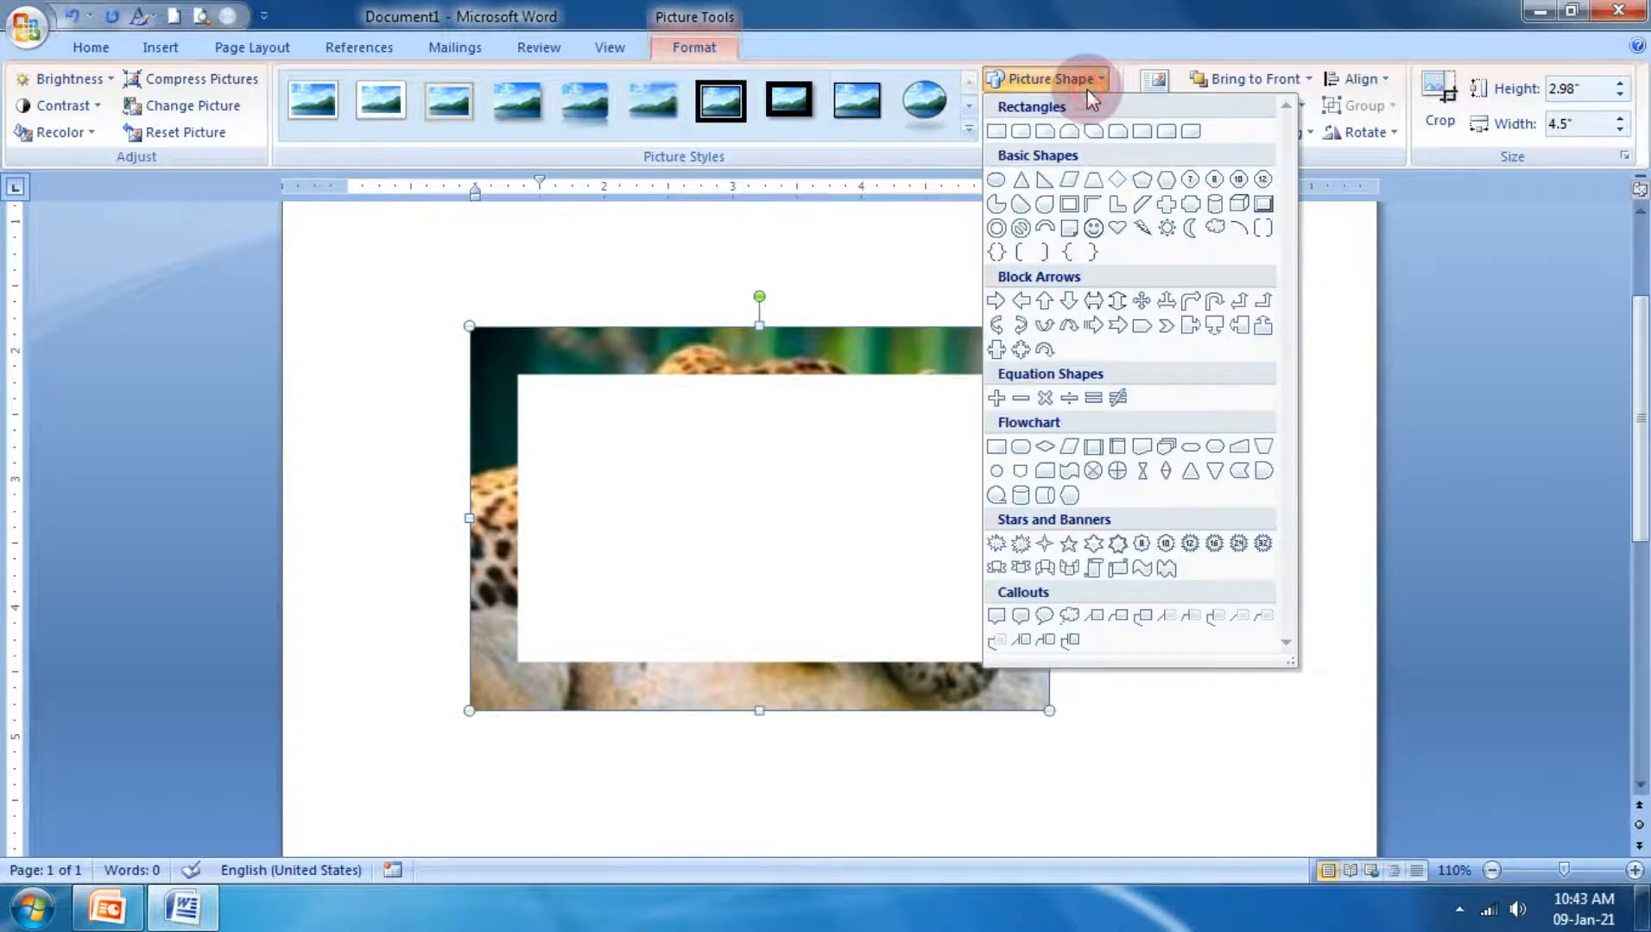
# Step: Change the leopard picture's shape to the up arrow callout and delete the picture from the page
pyautogui.click(1268, 331)
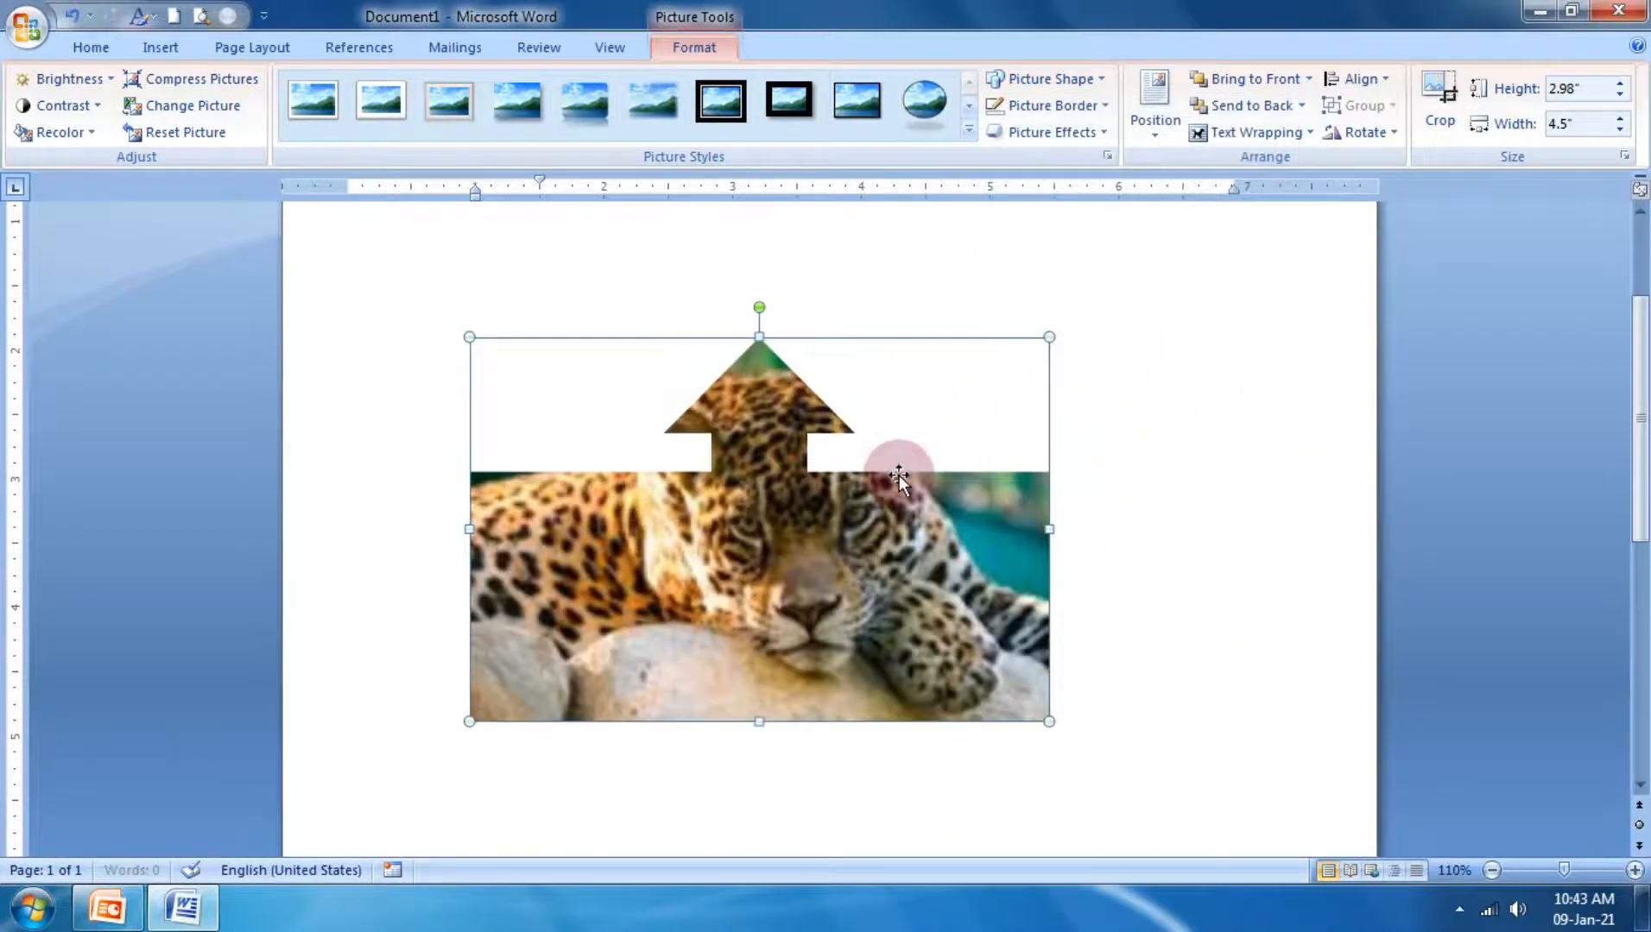
pyautogui.moveTo(867, 539); pyautogui.dragTo(868, 525)
pyautogui.press('Delete')
pyautogui.click(916, 502)
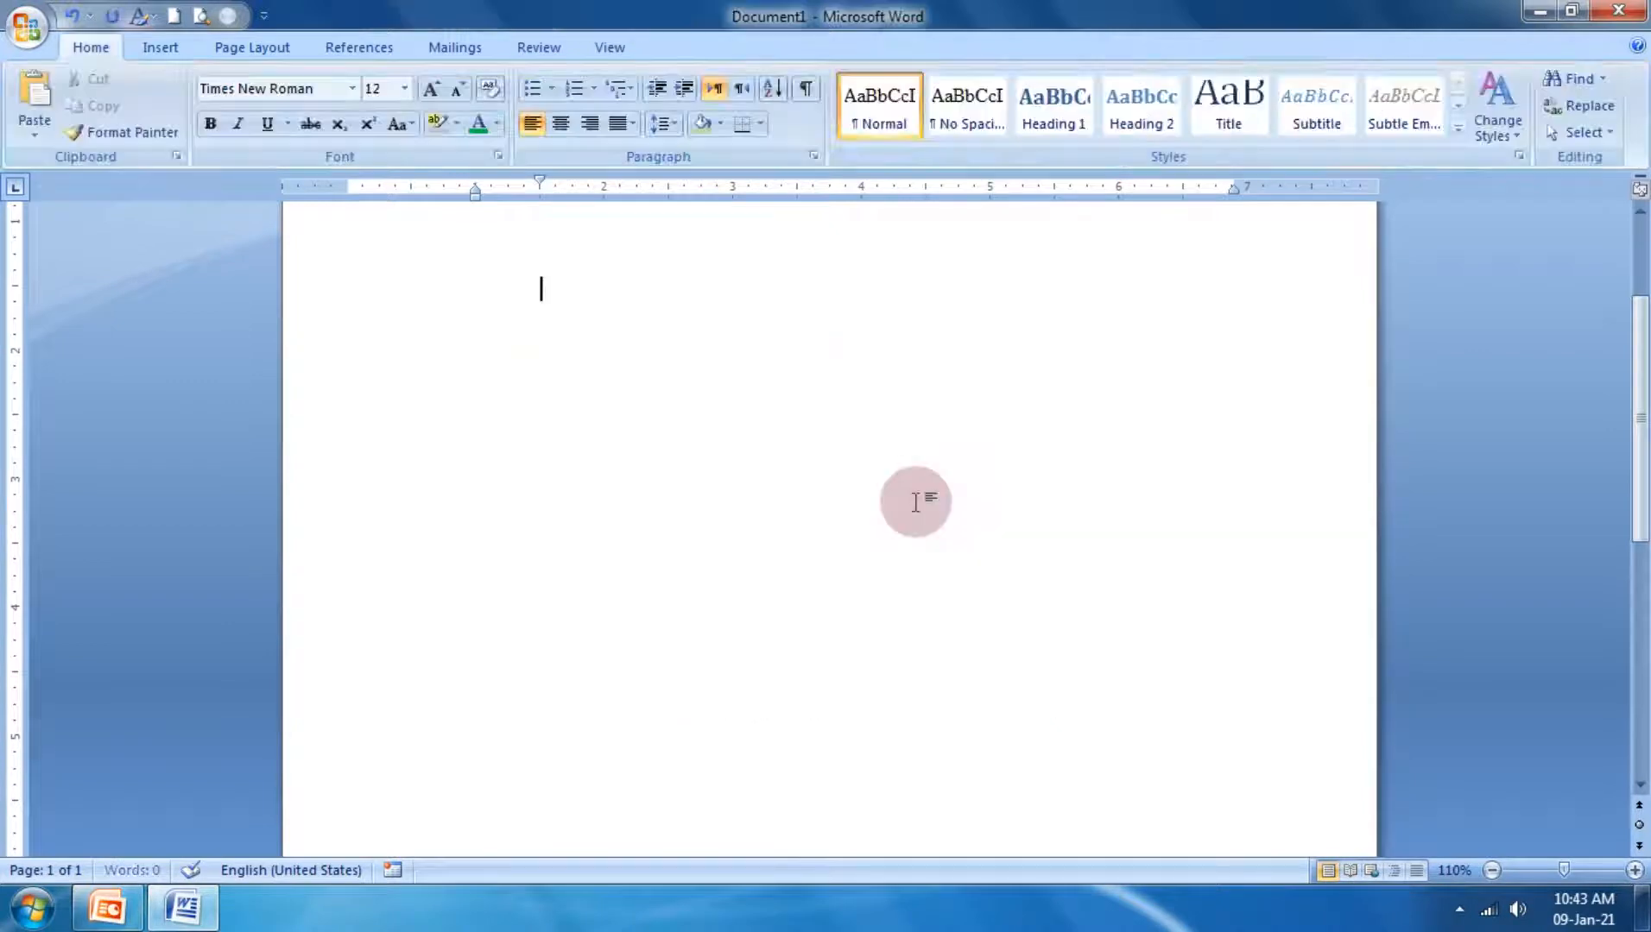
# Step: Insert the red and white sport motorcycle picture from the wallpaper folder
pyautogui.click(168, 52)
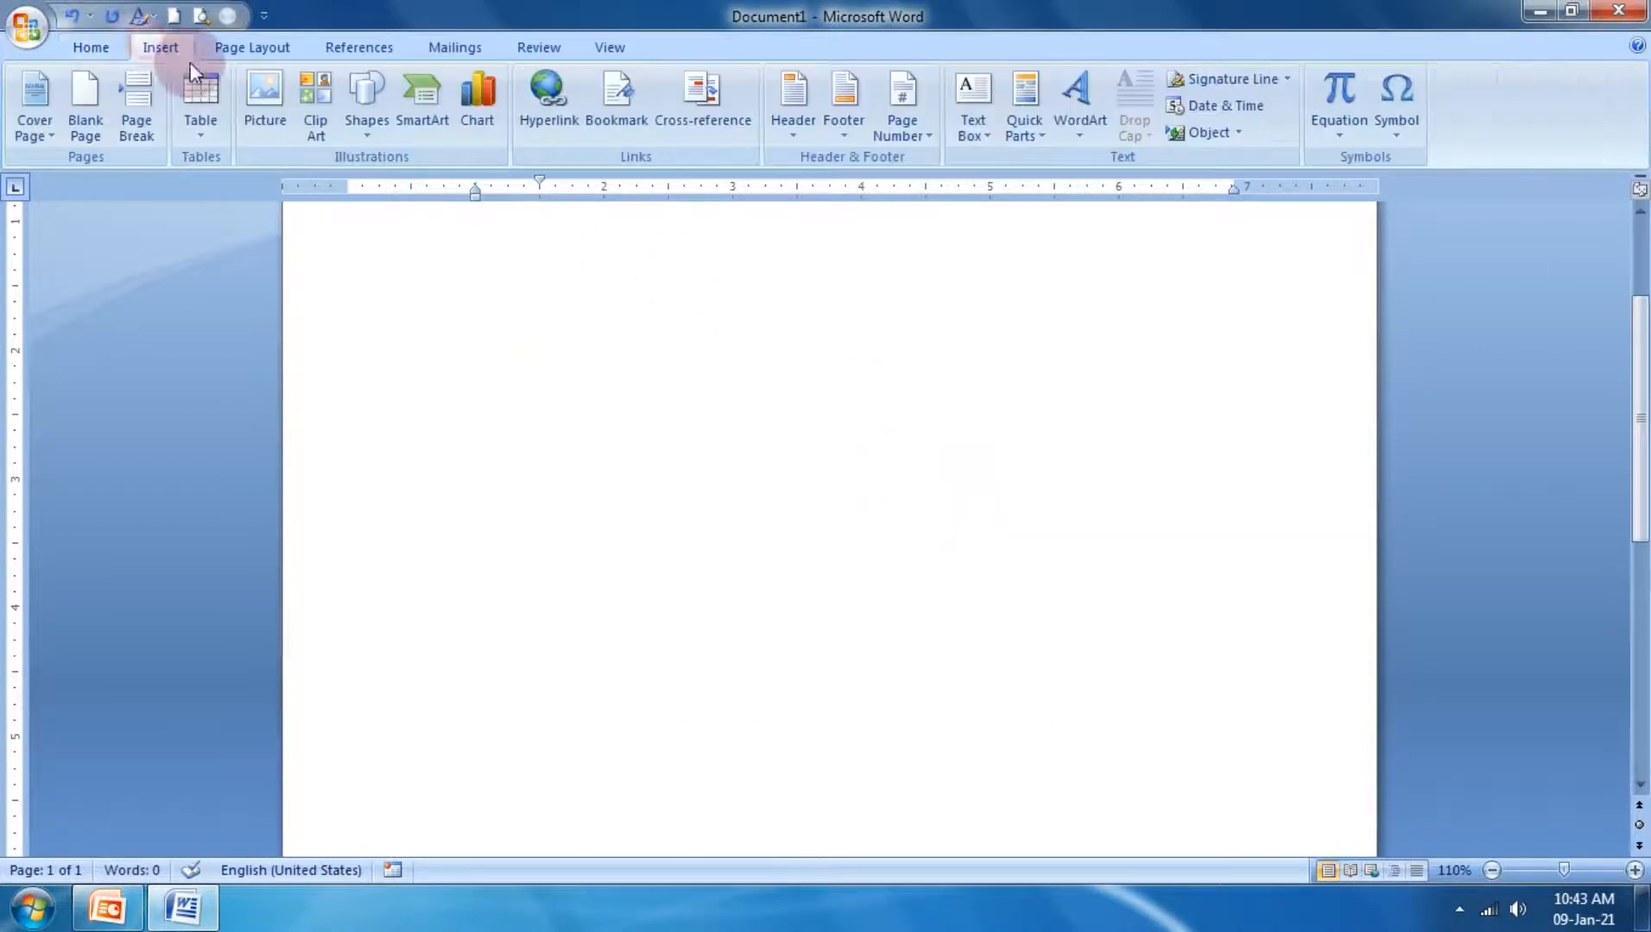
pyautogui.click(257, 99)
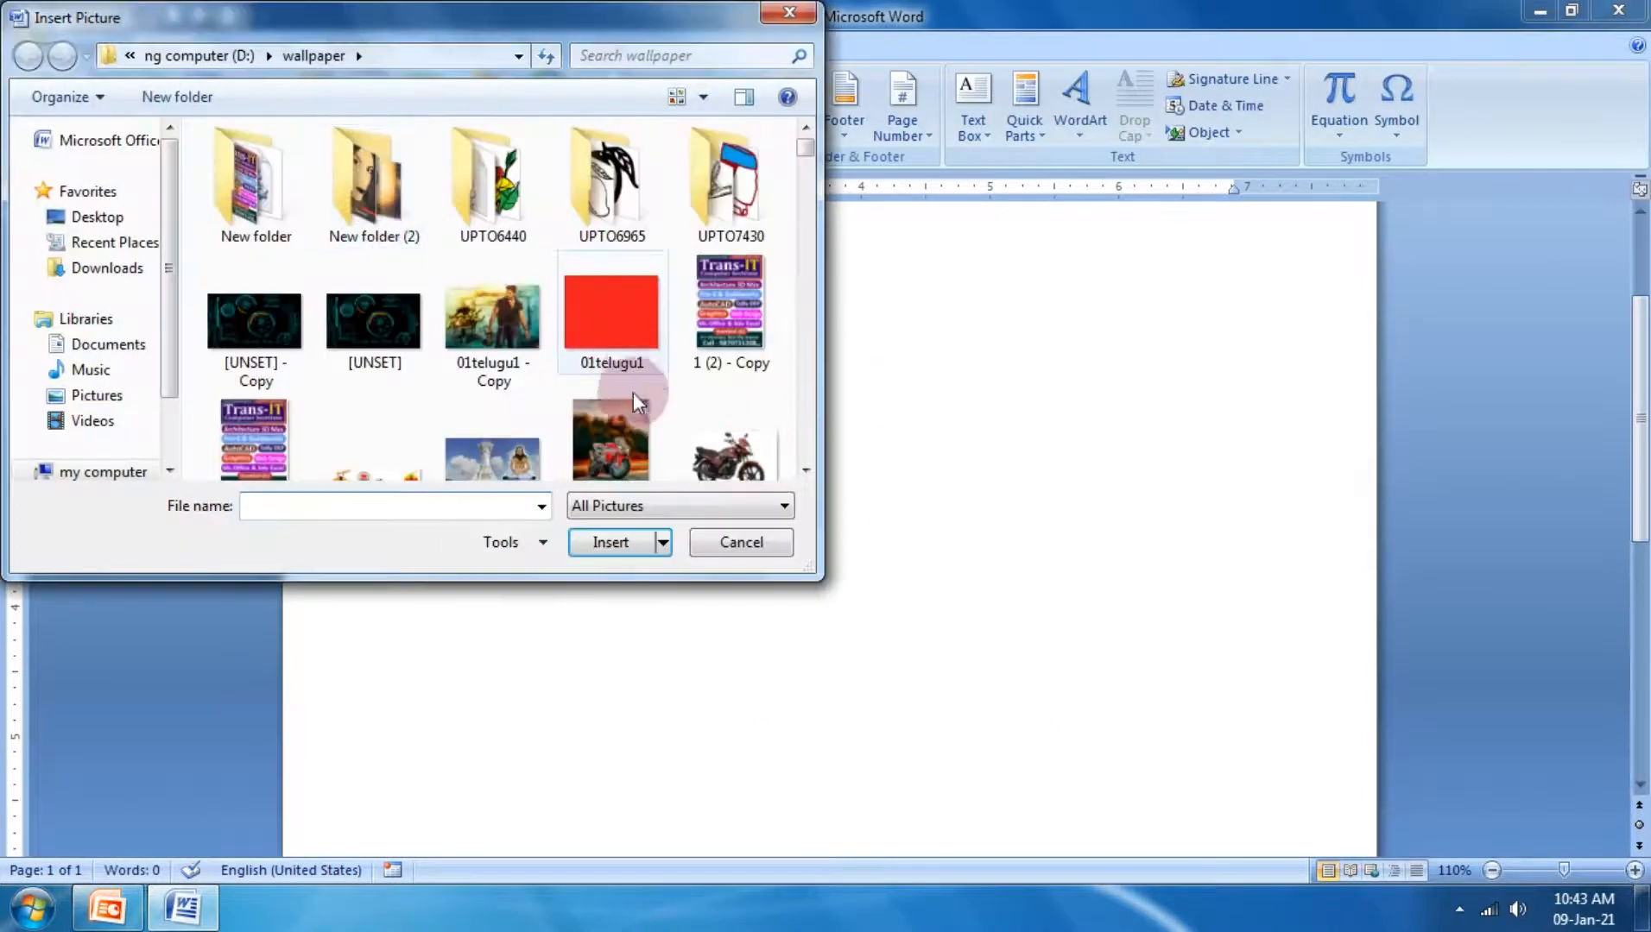
pyautogui.click(628, 451)
pyautogui.click(610, 542)
pyautogui.click(953, 413)
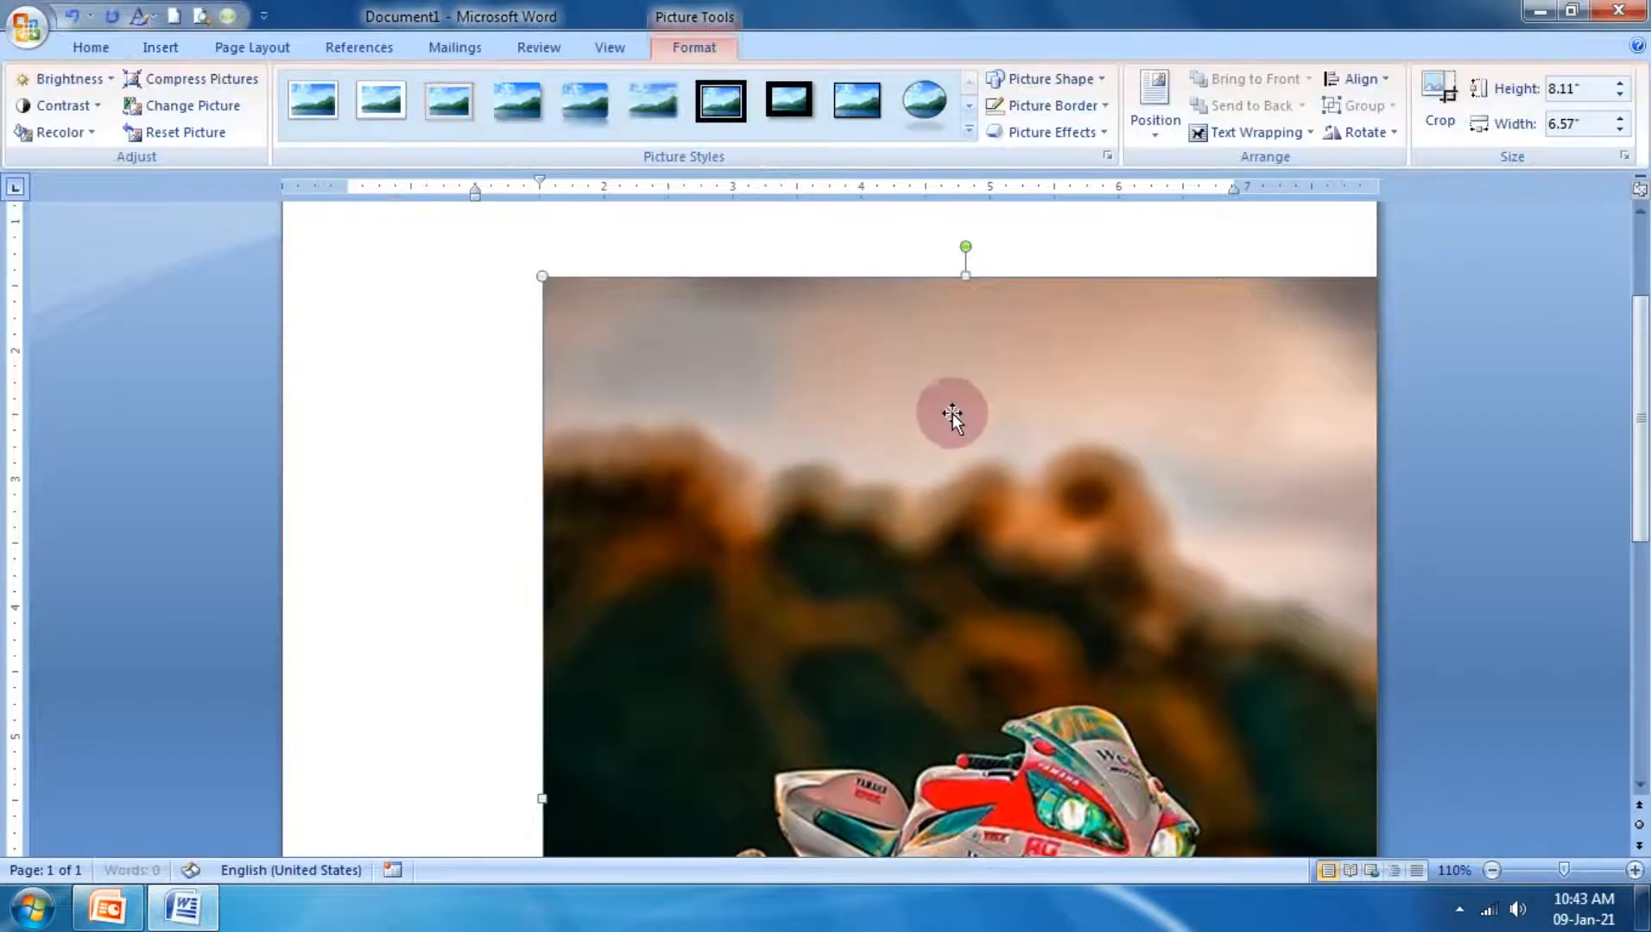
# Step: Set the motorcycle picture's text wrapping to Tight and move it left so it sits fully on the page
pyautogui.click(1174, 184)
pyautogui.click(1249, 131)
pyautogui.click(1249, 218)
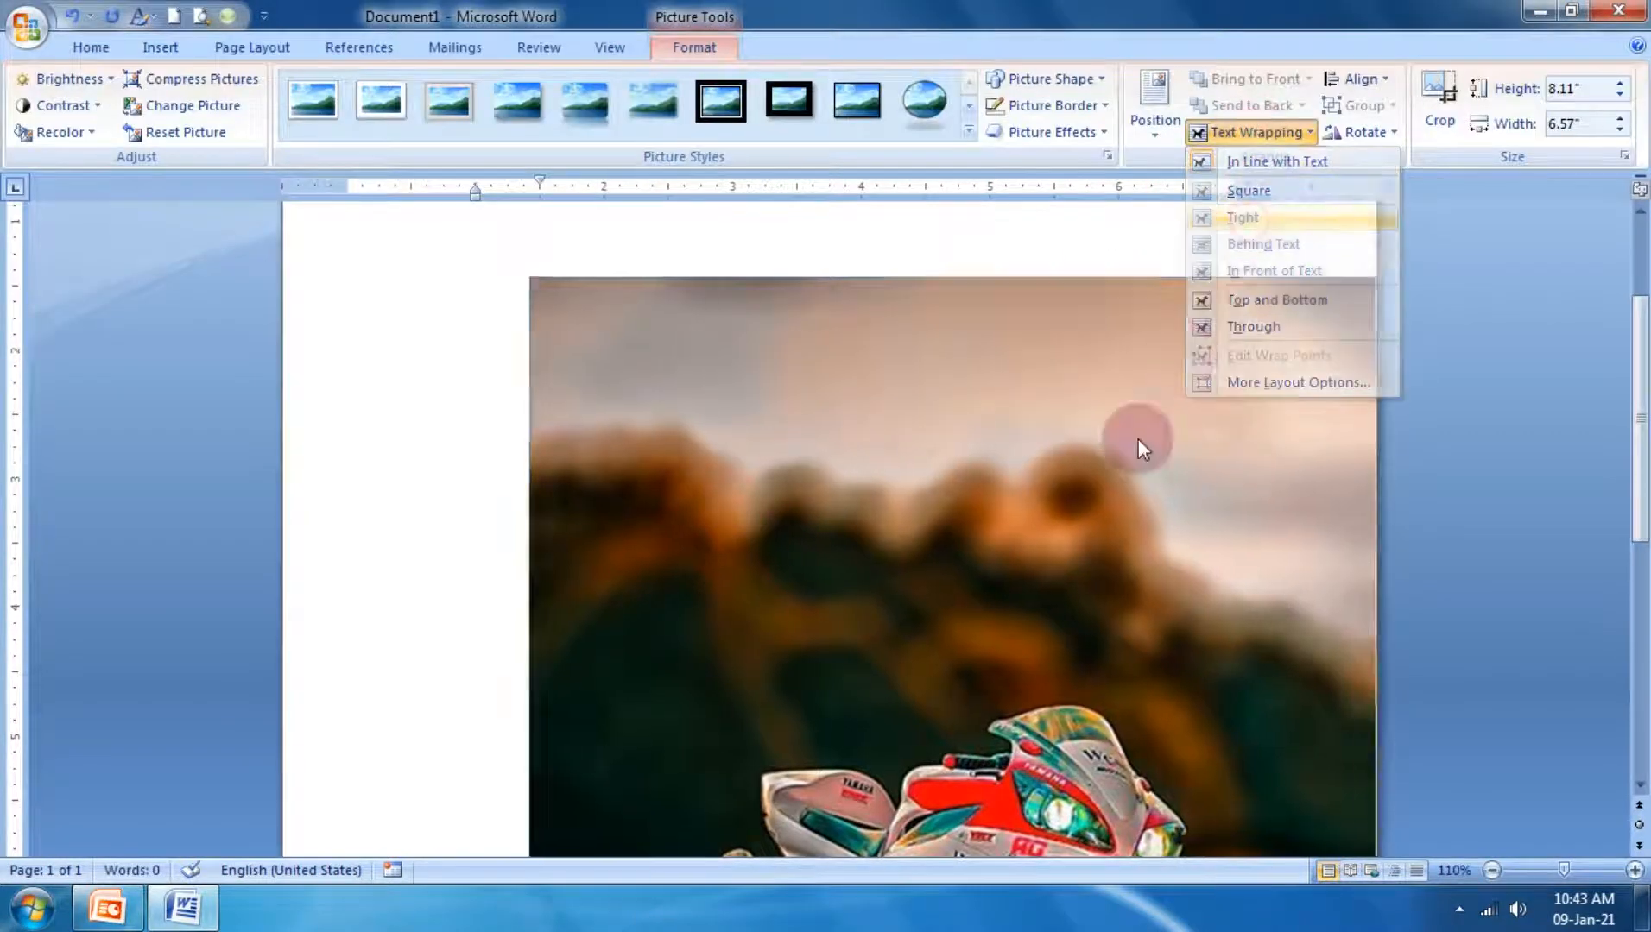
pyautogui.moveTo(1137, 439); pyautogui.dragTo(922, 439)
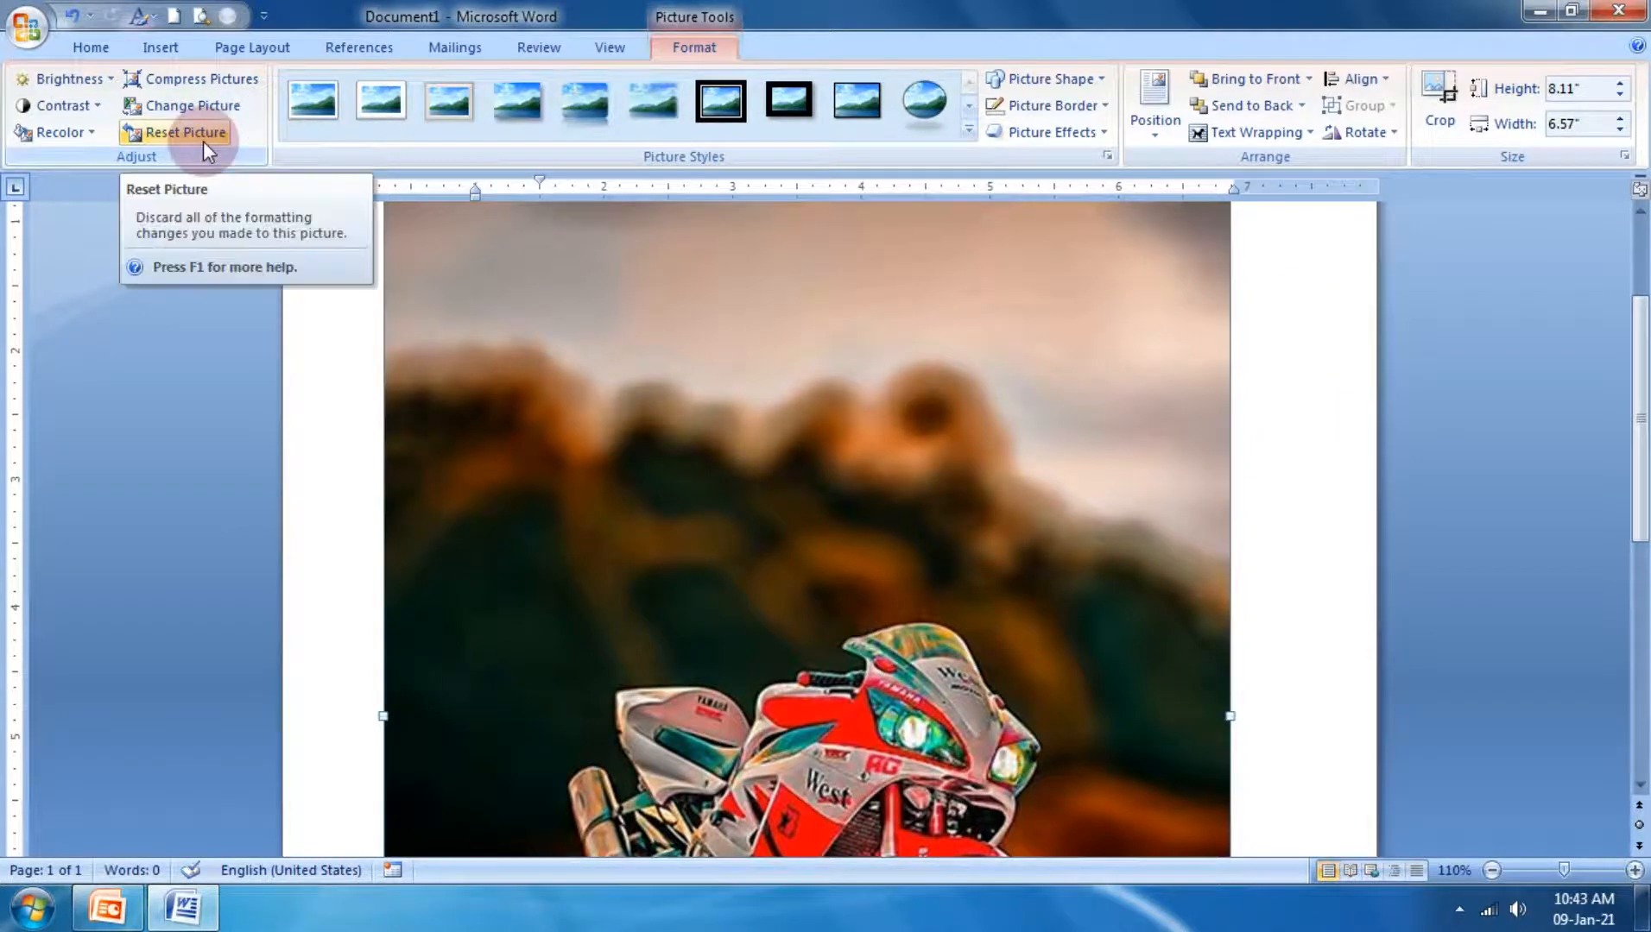
# Step: Apply a black-framed style to the motorcycle picture and crop it from its corners to about 3.16 inches high by 2.97 inches wide
pyautogui.click(839, 107)
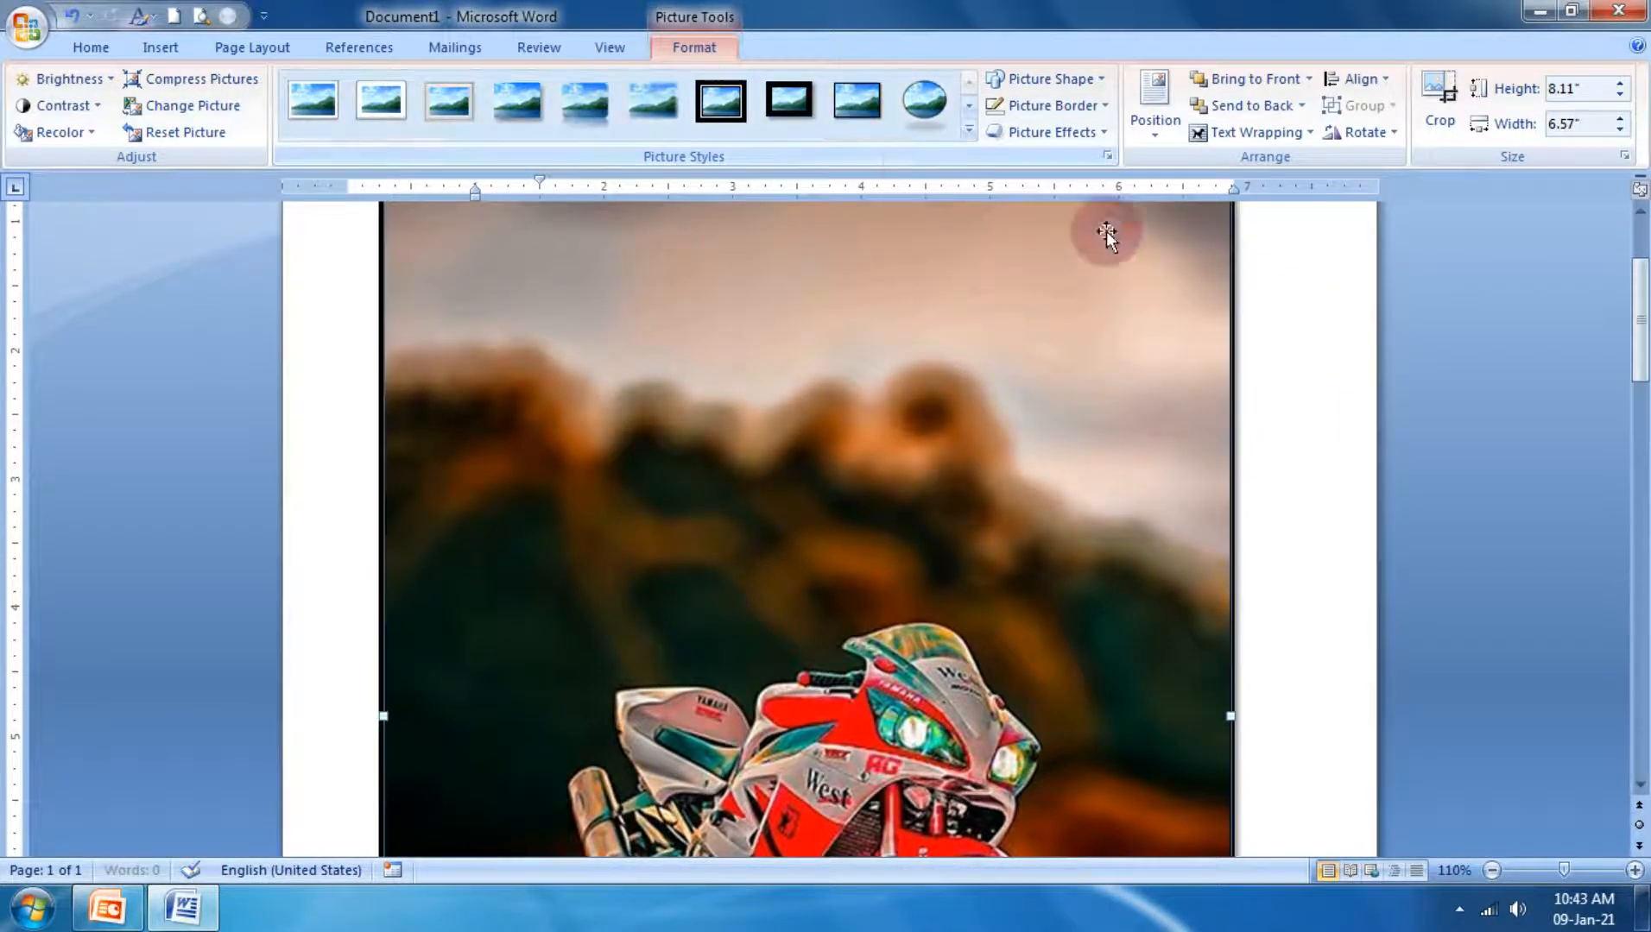
pyautogui.click(1439, 102)
pyautogui.scroll(3, 1277, 346)
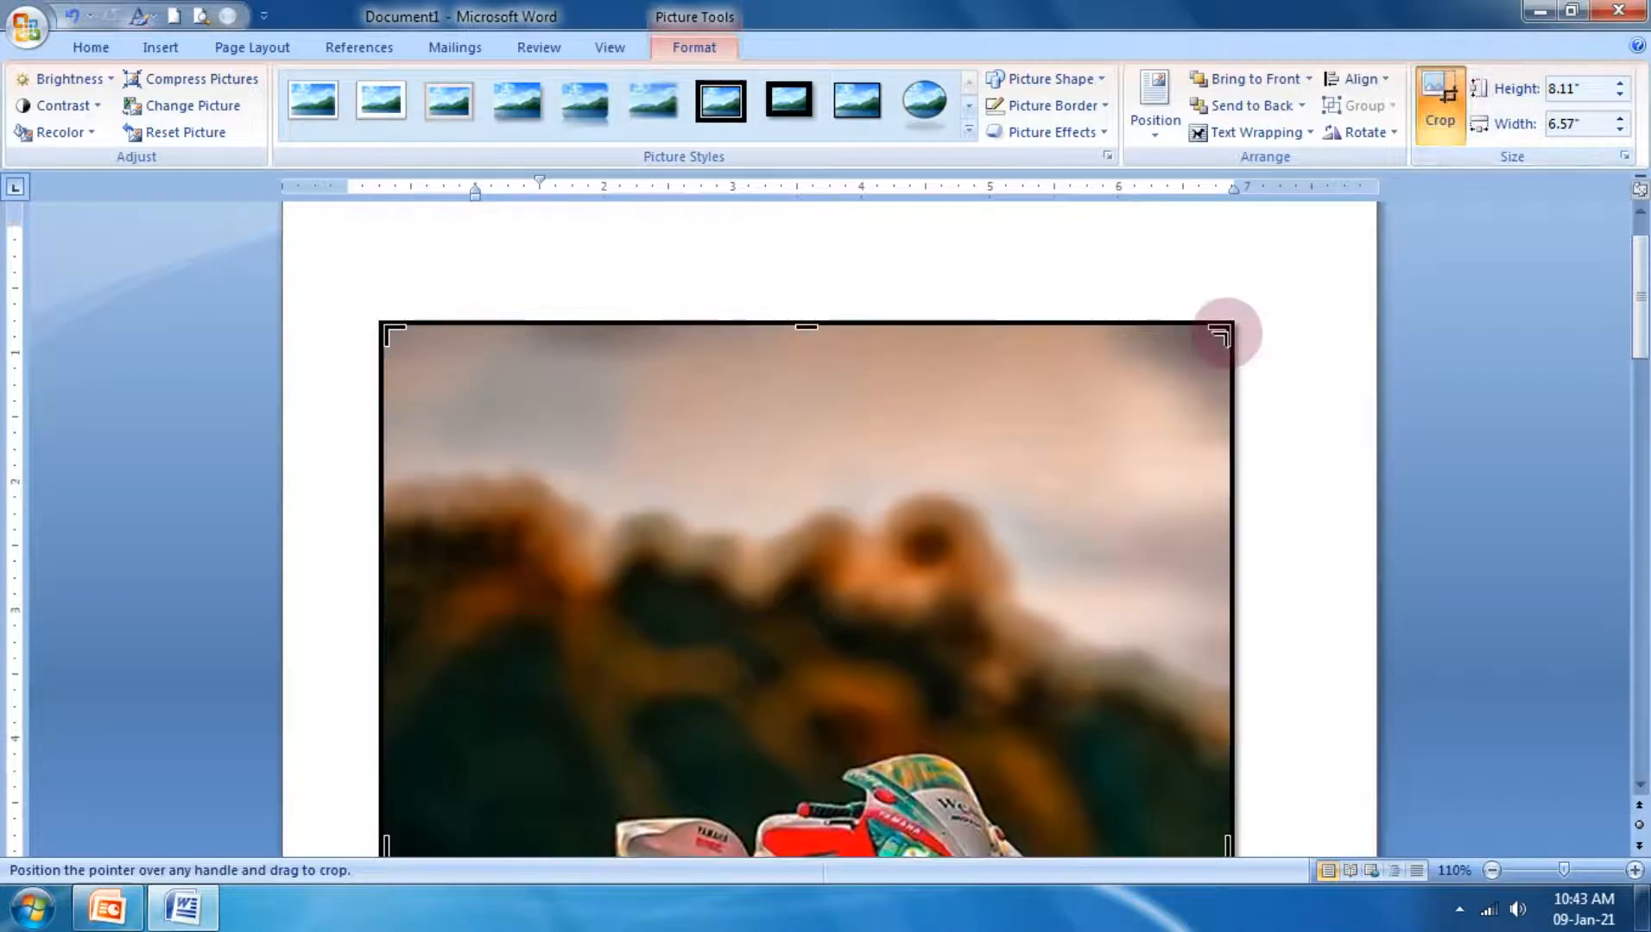
pyautogui.moveTo(1224, 332); pyautogui.dragTo(971, 594)
pyautogui.moveTo(832, 730); pyautogui.dragTo(883, 701)
pyautogui.moveTo(790, 743); pyautogui.dragTo(971, 542)
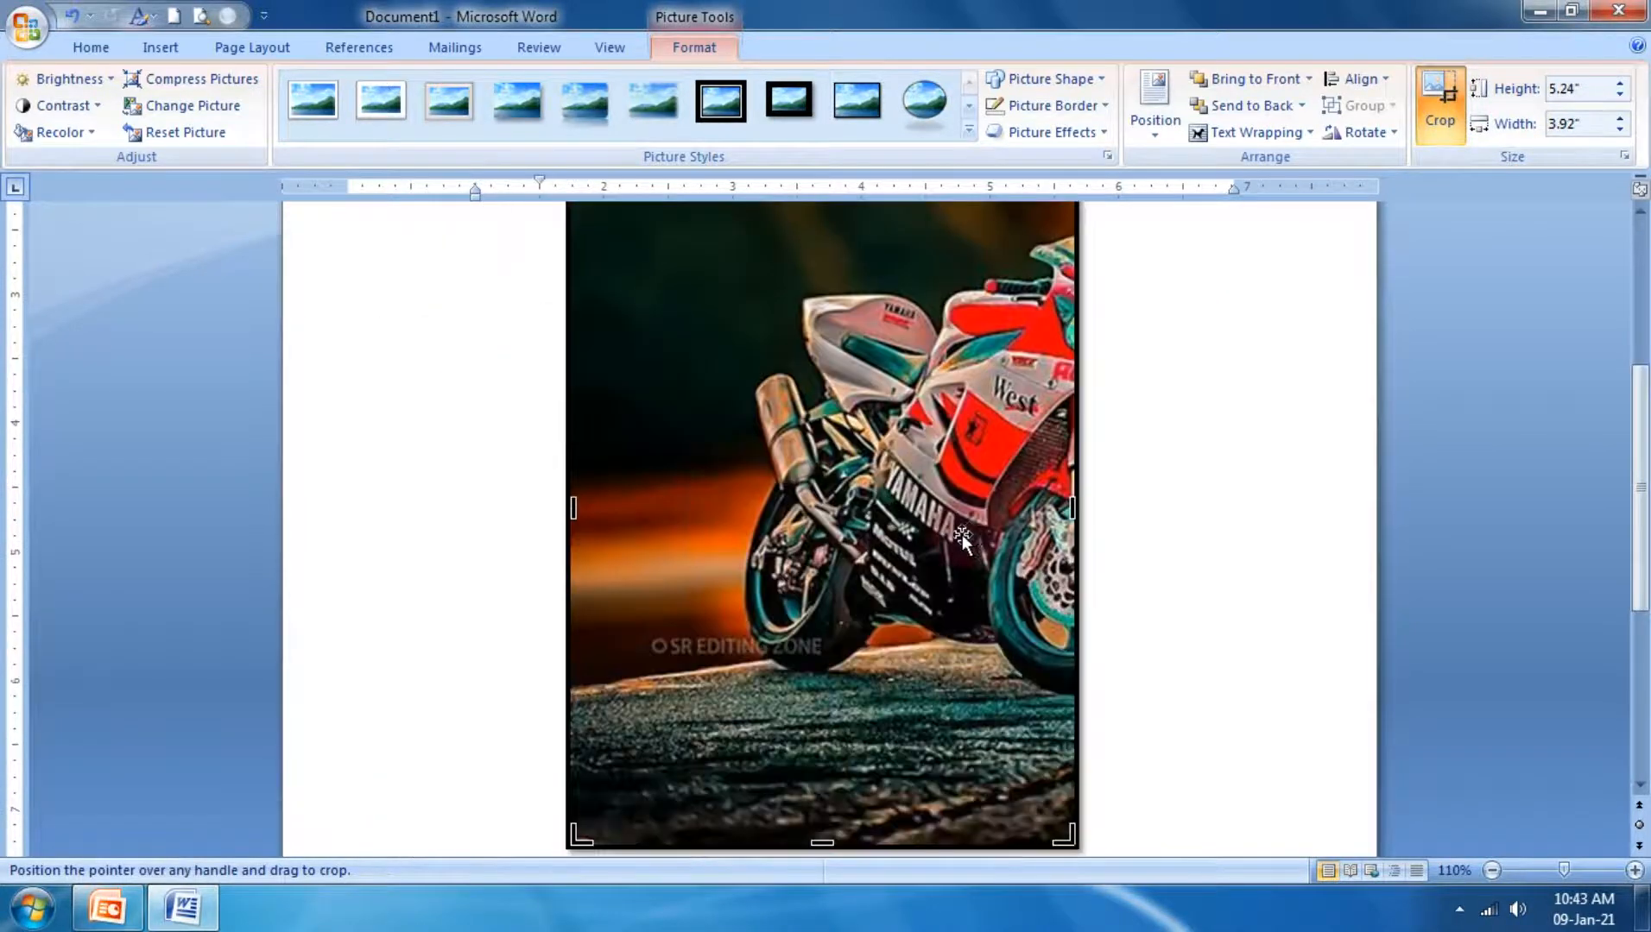
pyautogui.moveTo(568, 833); pyautogui.dragTo(692, 637)
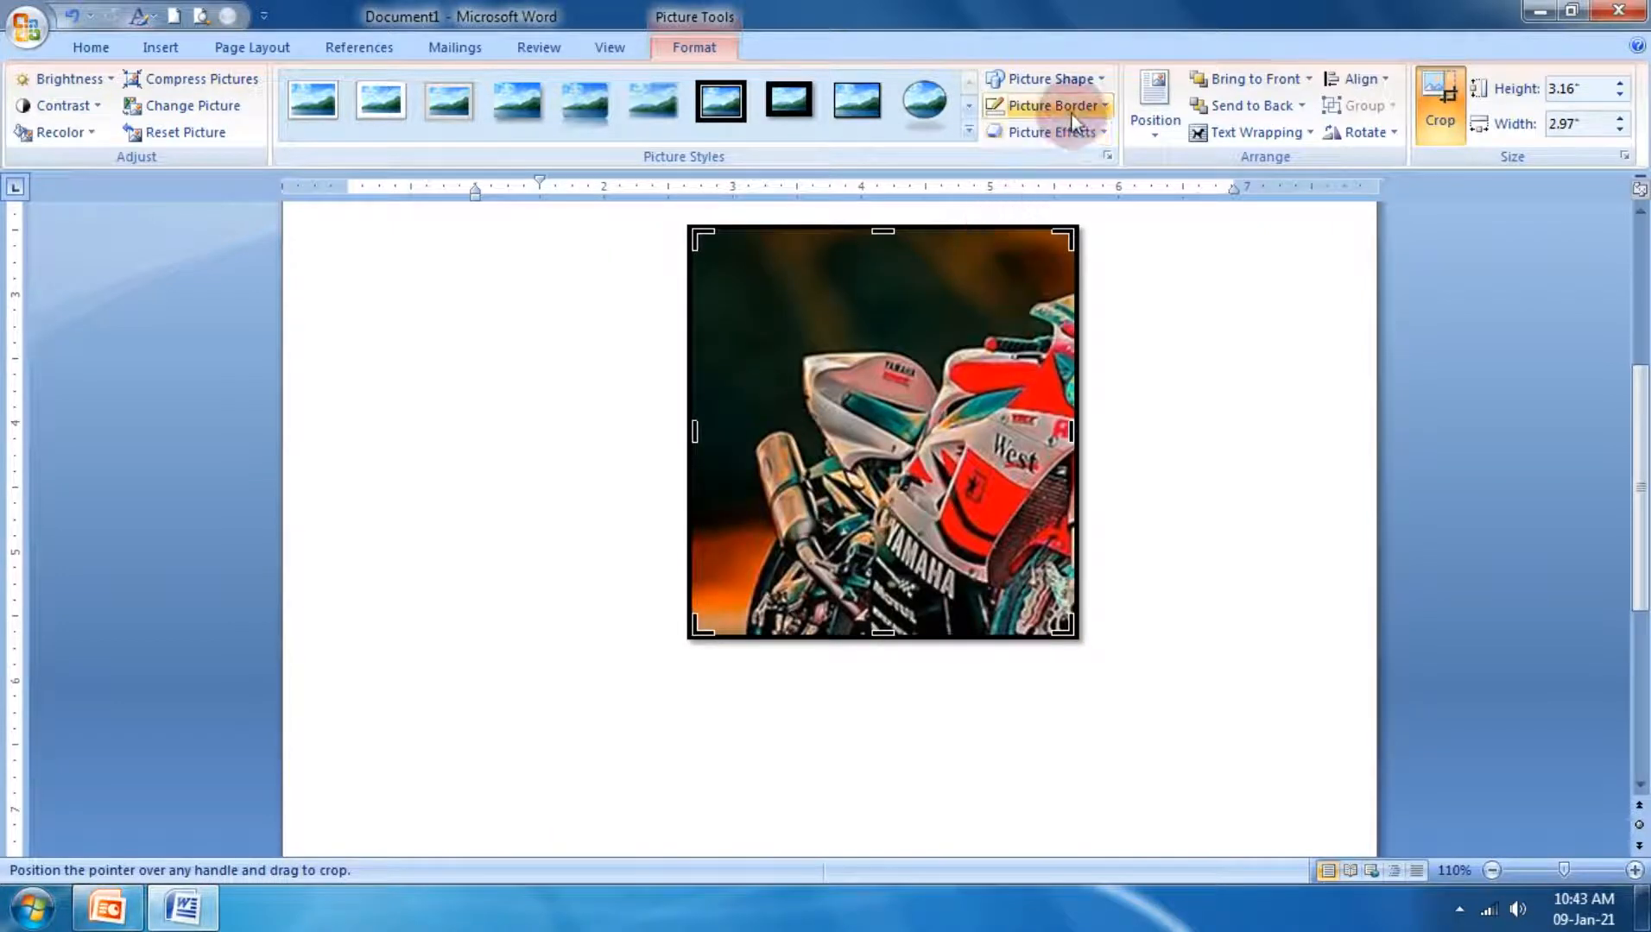
# Step: Change the cropped motorcycle picture's border color to light blue
pyautogui.click(1071, 113)
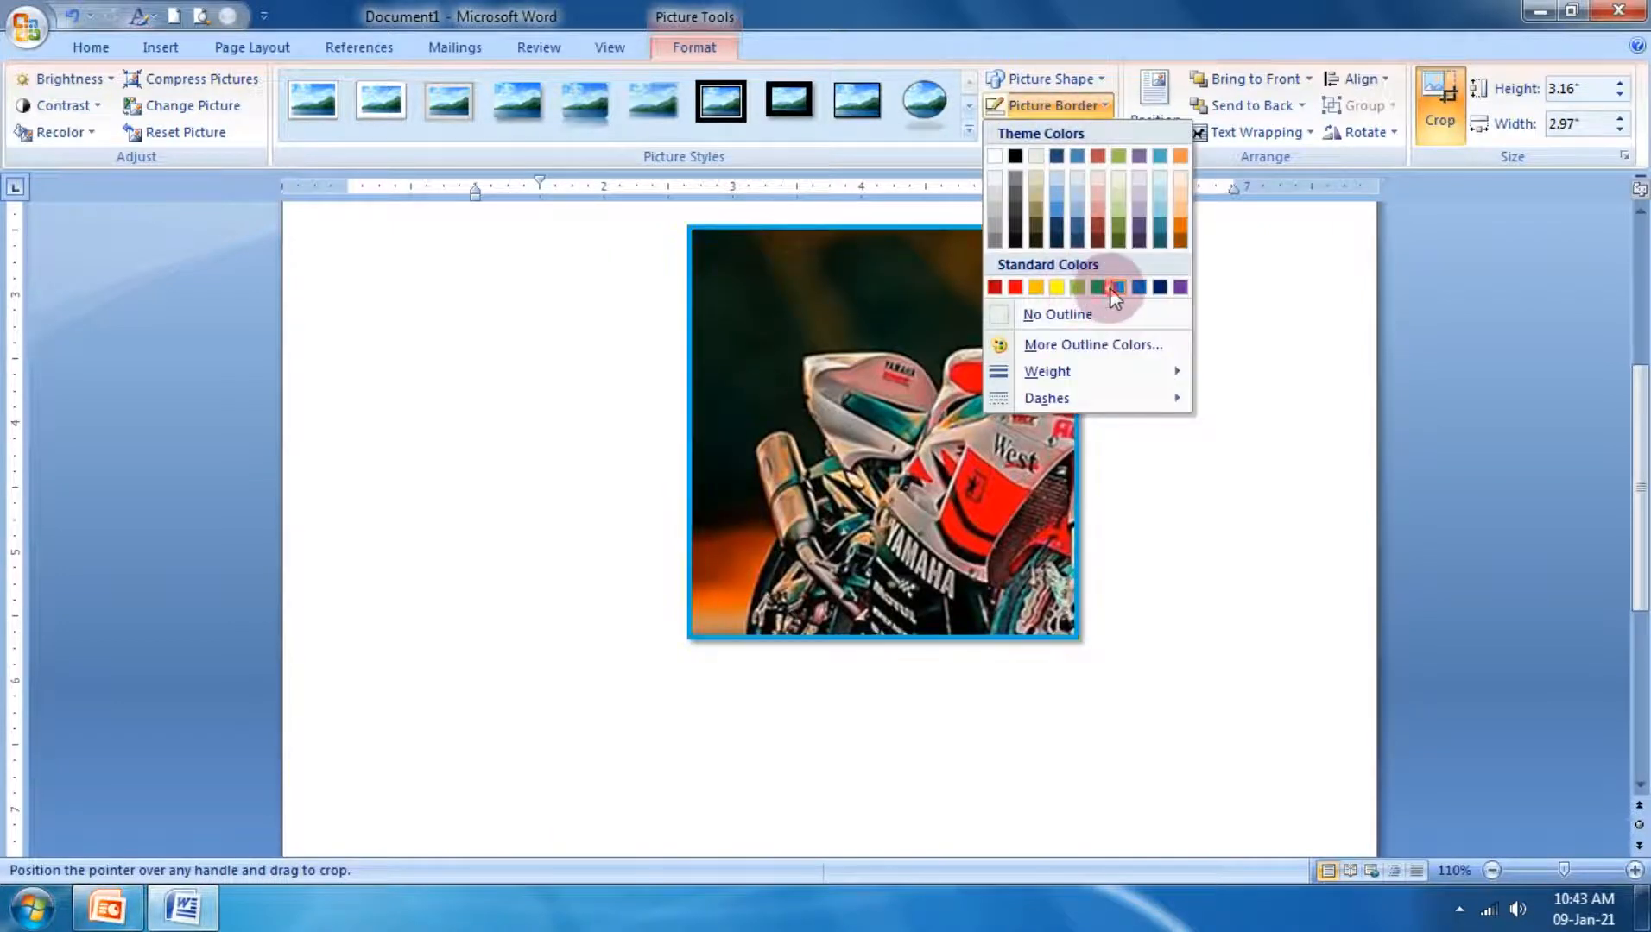
pyautogui.click(1112, 290)
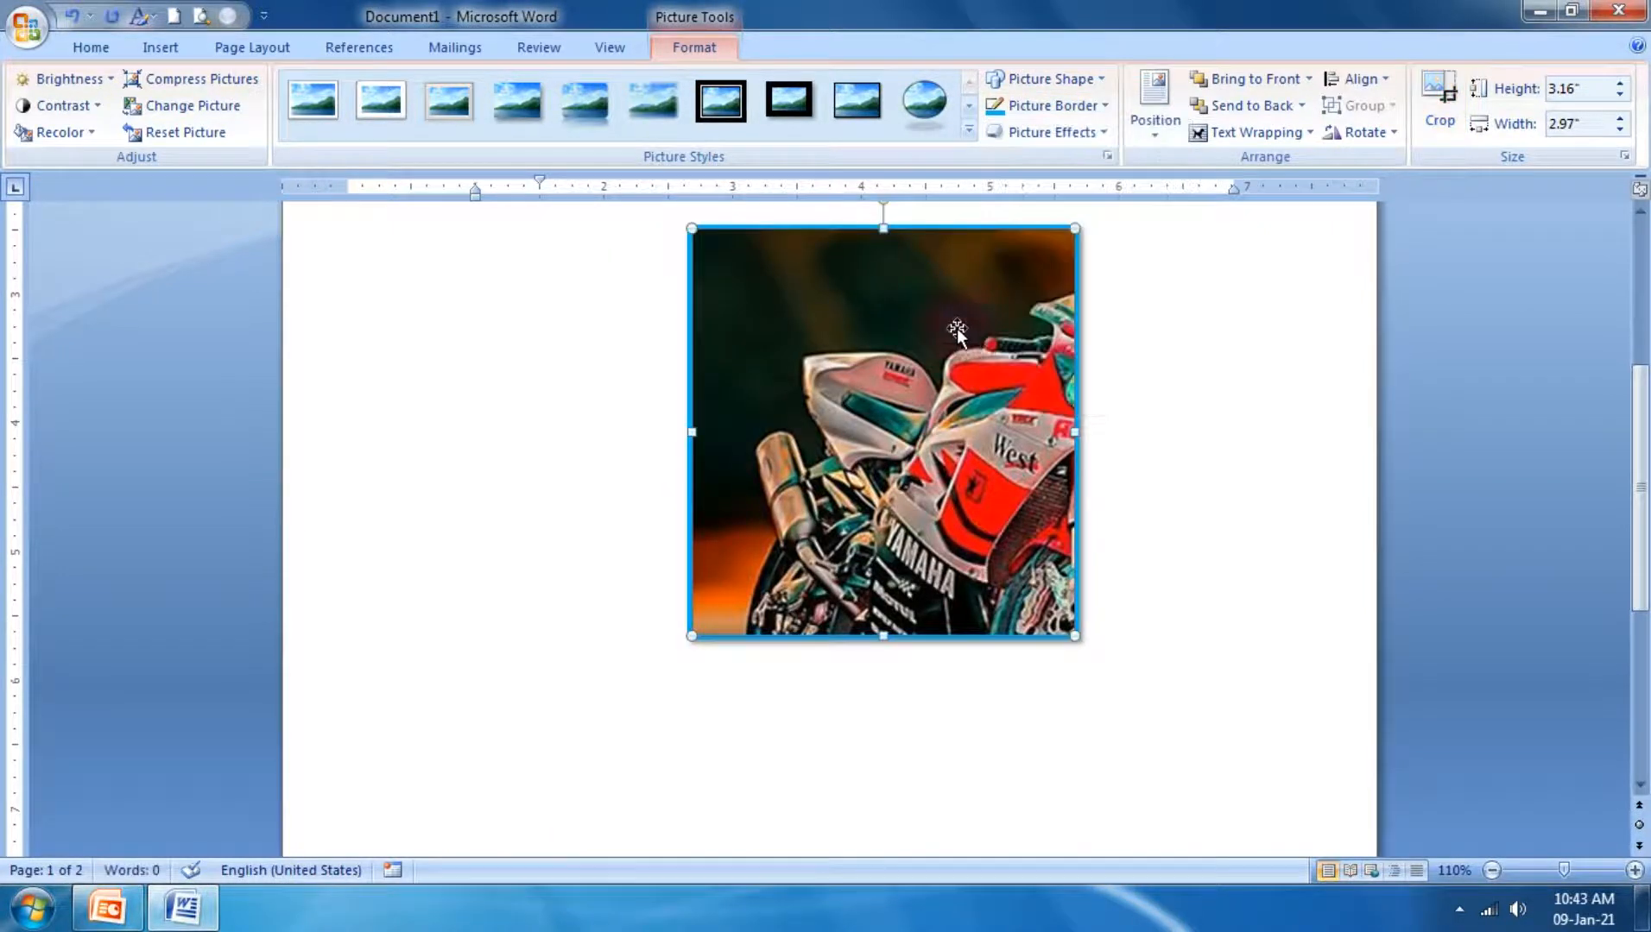
# Step: Reset the motorcycle picture to discard its formatting and move it left so it sits fully on the page
pyautogui.click(178, 137)
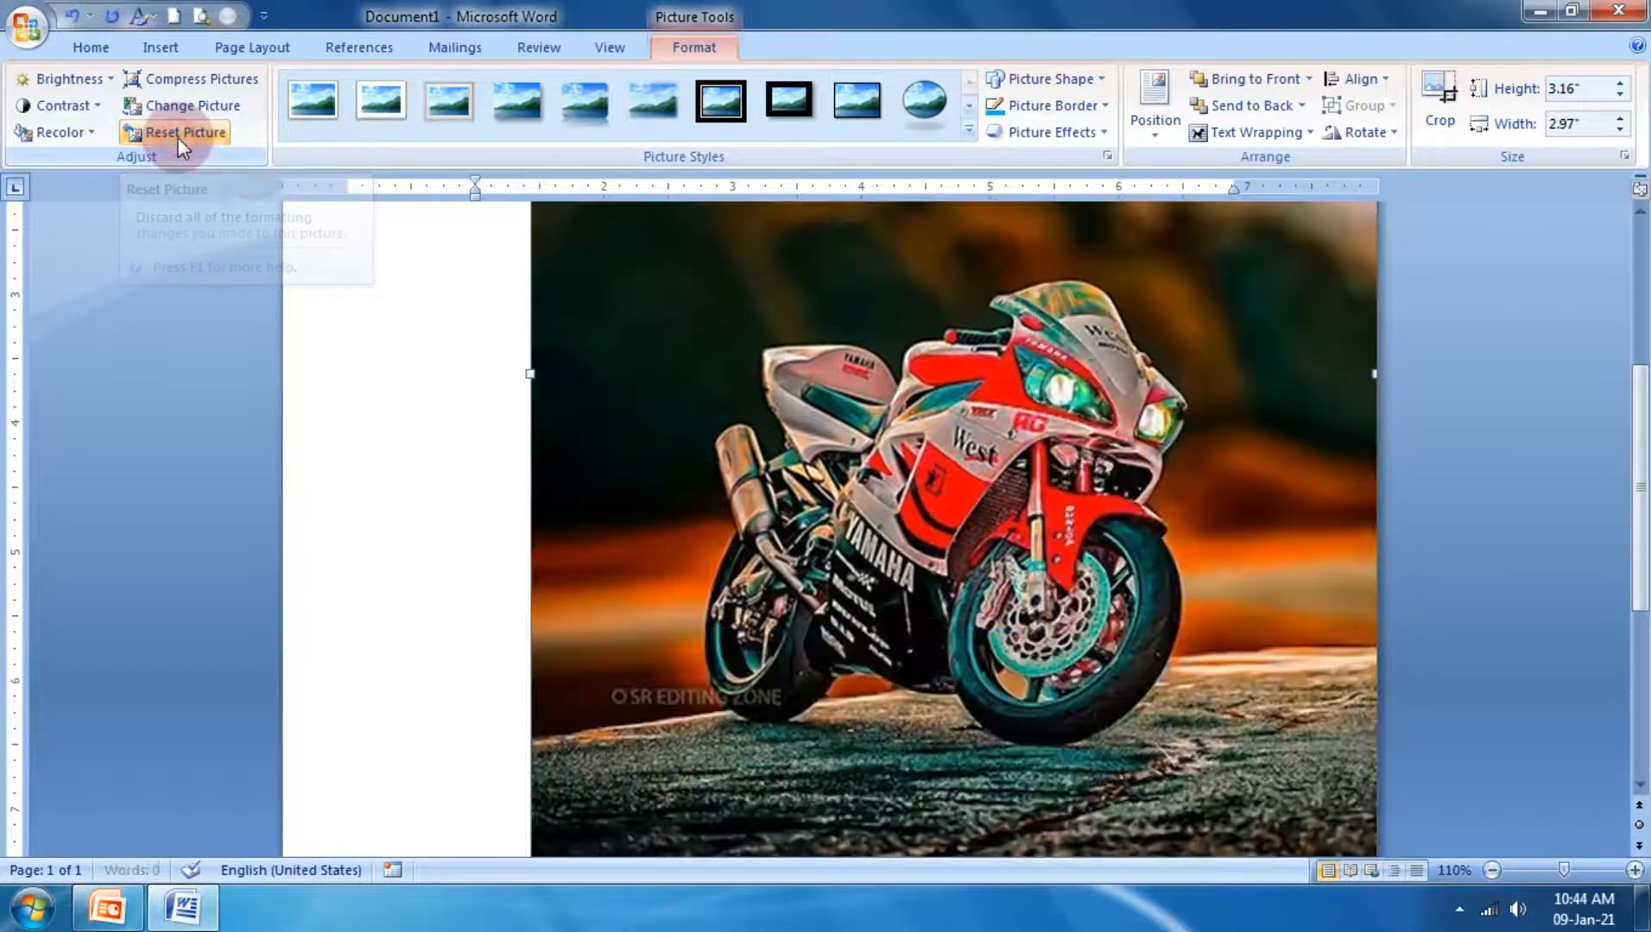
pyautogui.scroll(4, 984, 498)
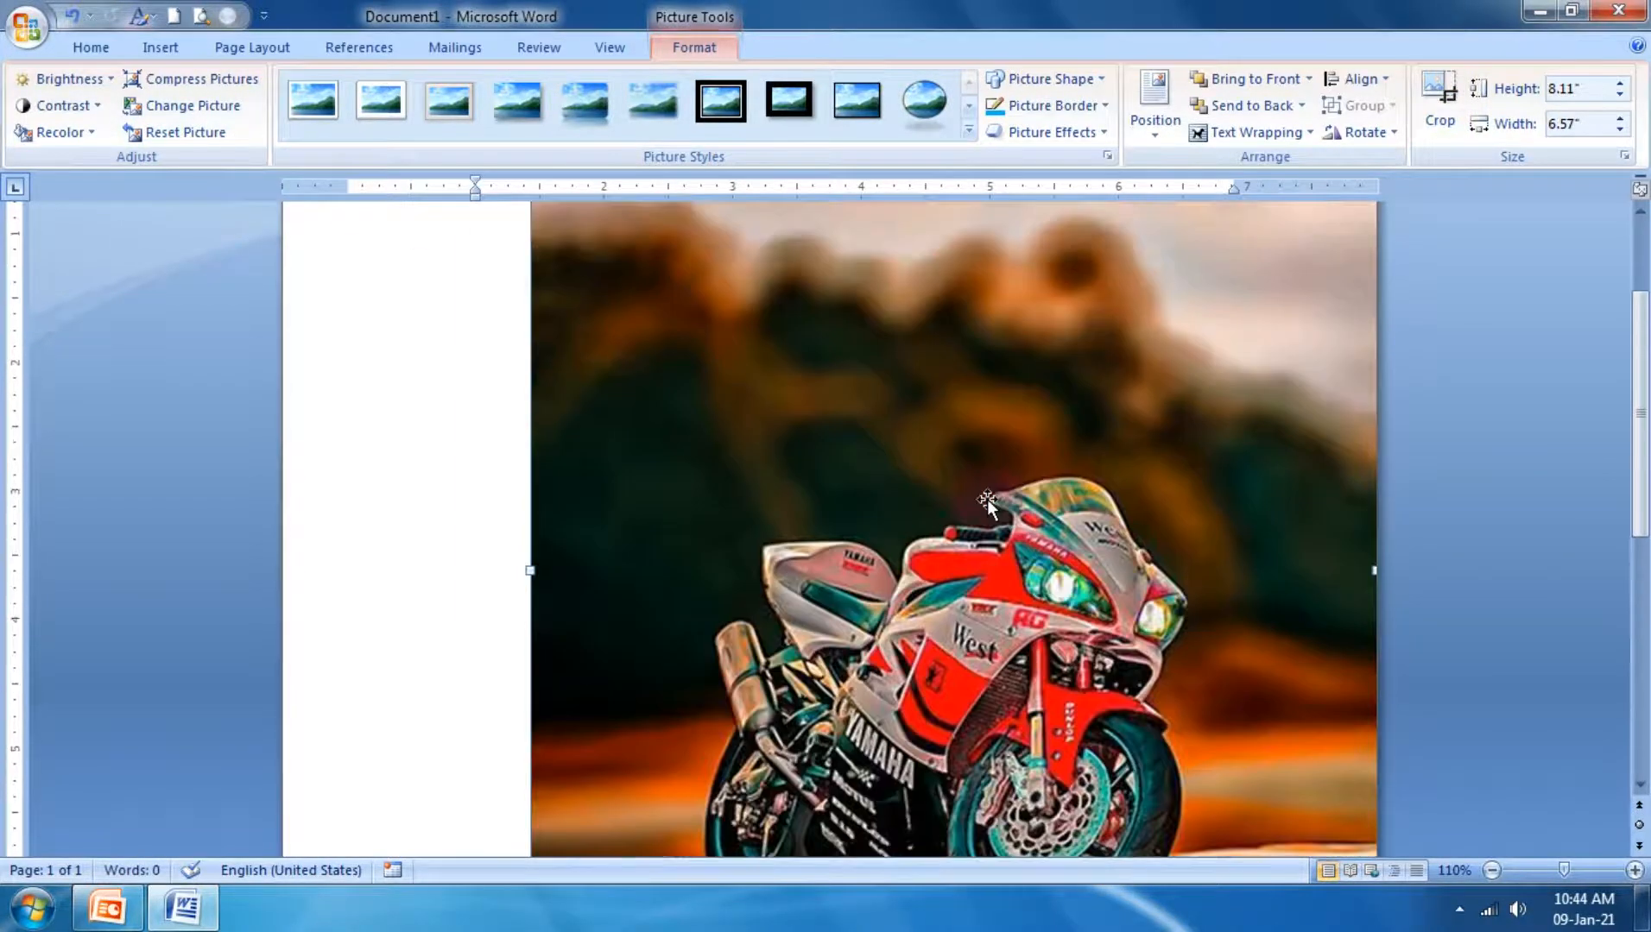
pyautogui.moveTo(987, 499); pyautogui.dragTo(888, 502)
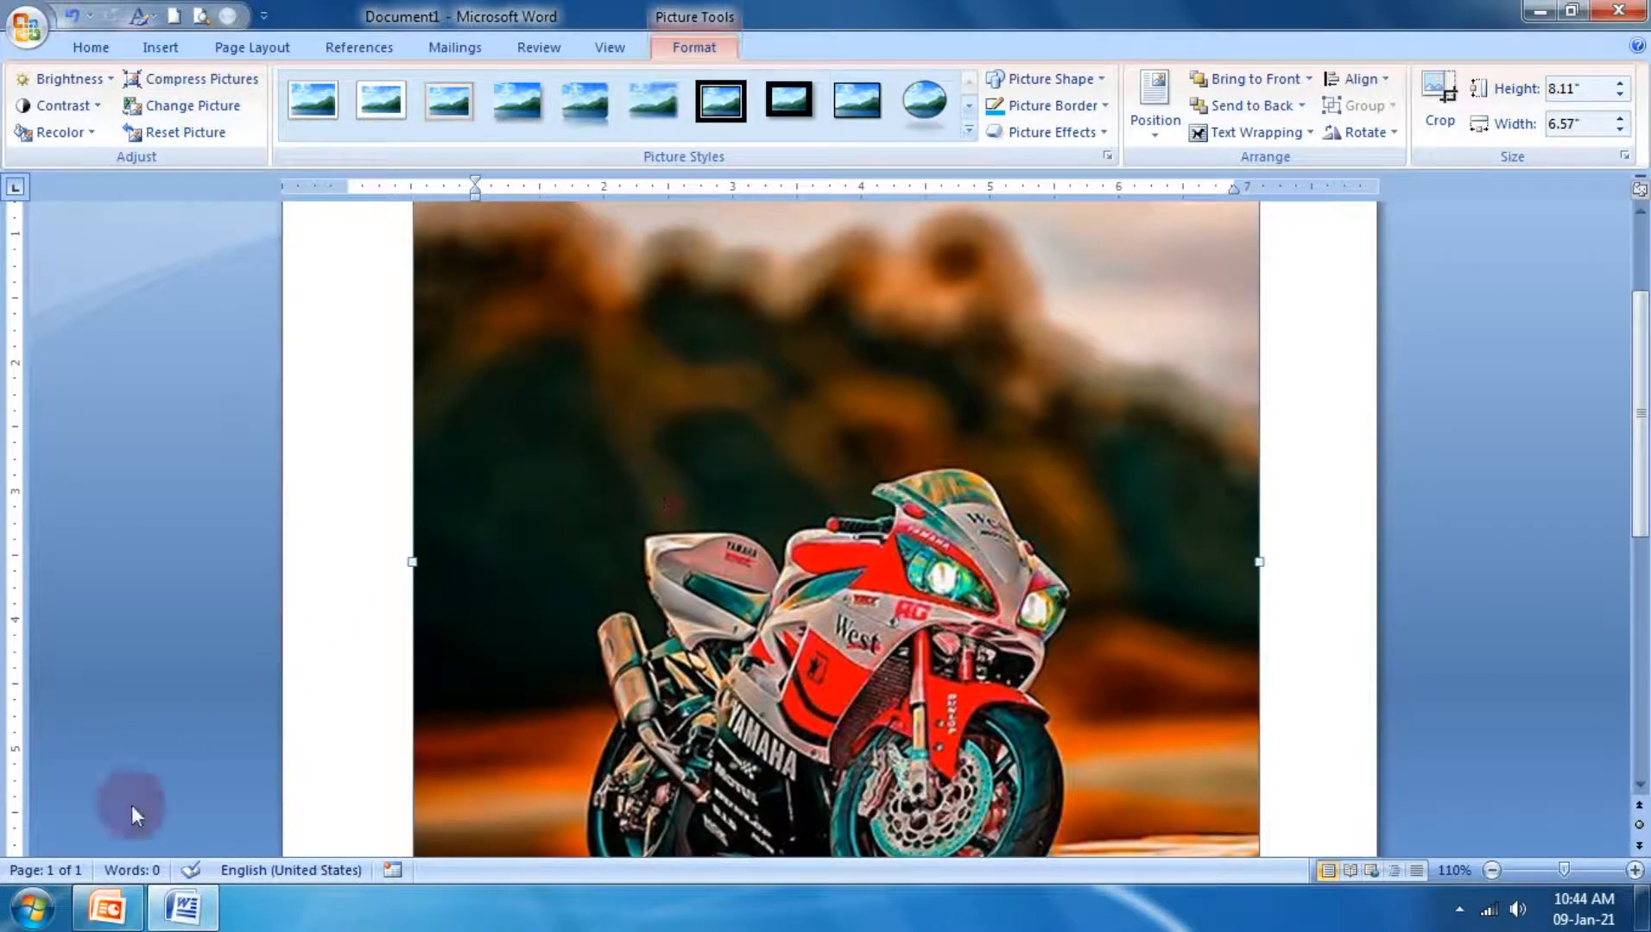
# Step: Switch to the PowerPoint presentation and show the Clipart slide in the slide show
pyautogui.click(107, 907)
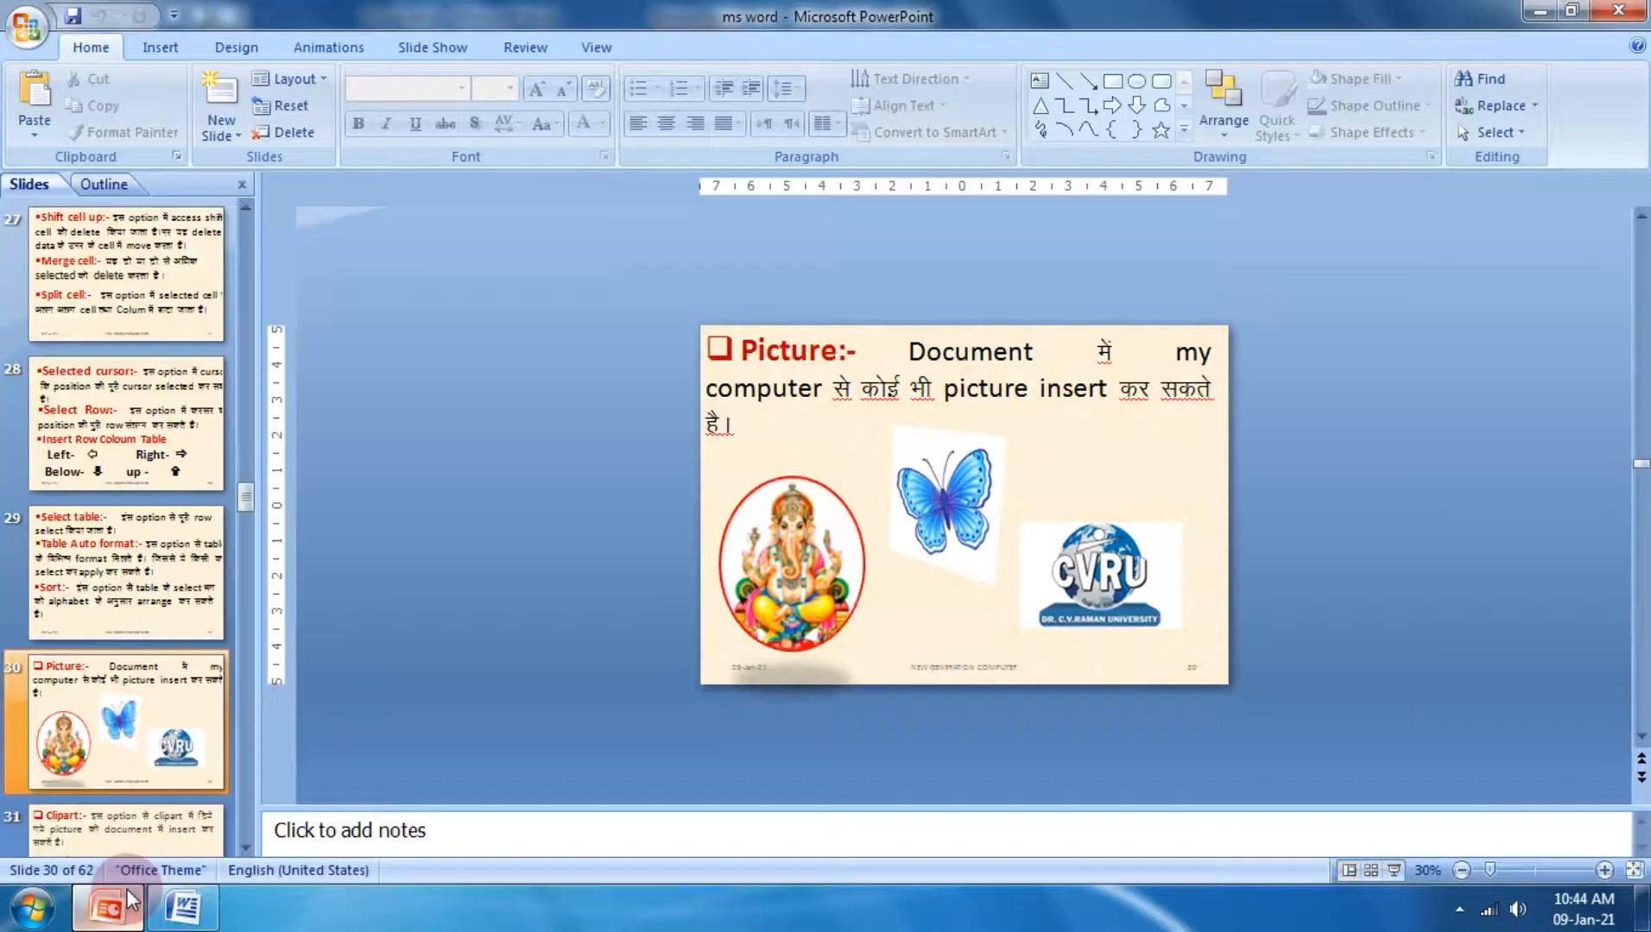
pyautogui.hotkey('shift', 'F5')
pyautogui.press('Right')
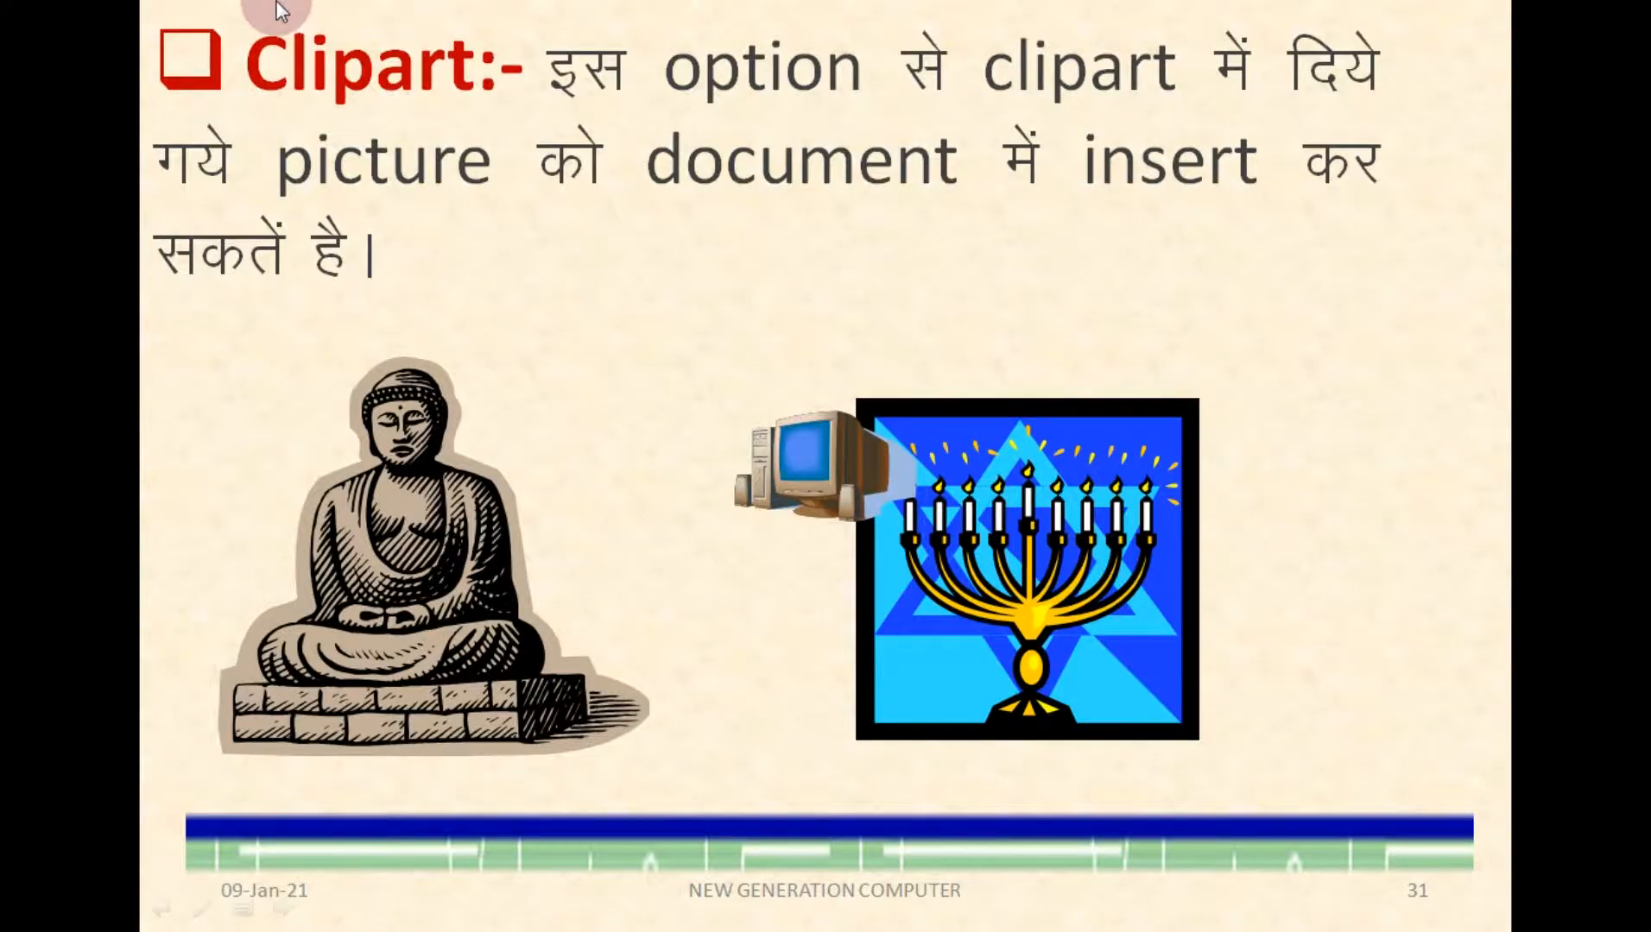
# Step: Return to the Word document and remove the motorcycle picture from the page
pyautogui.press('super+Tab')
pyautogui.press('super+Tab')
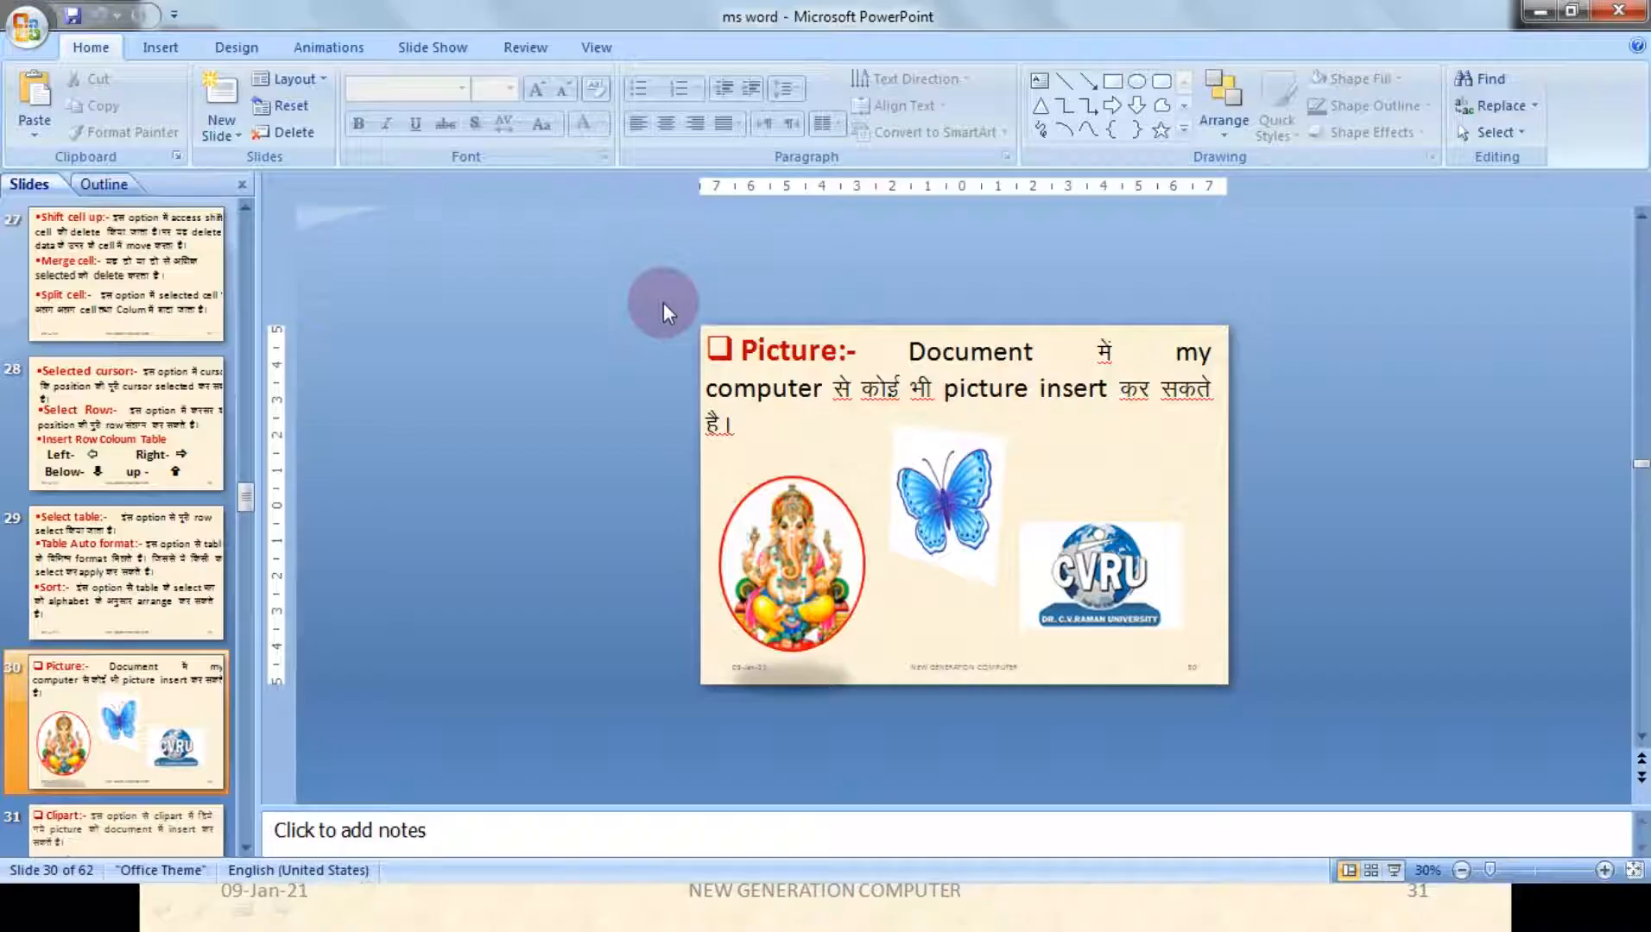
pyautogui.press('super')
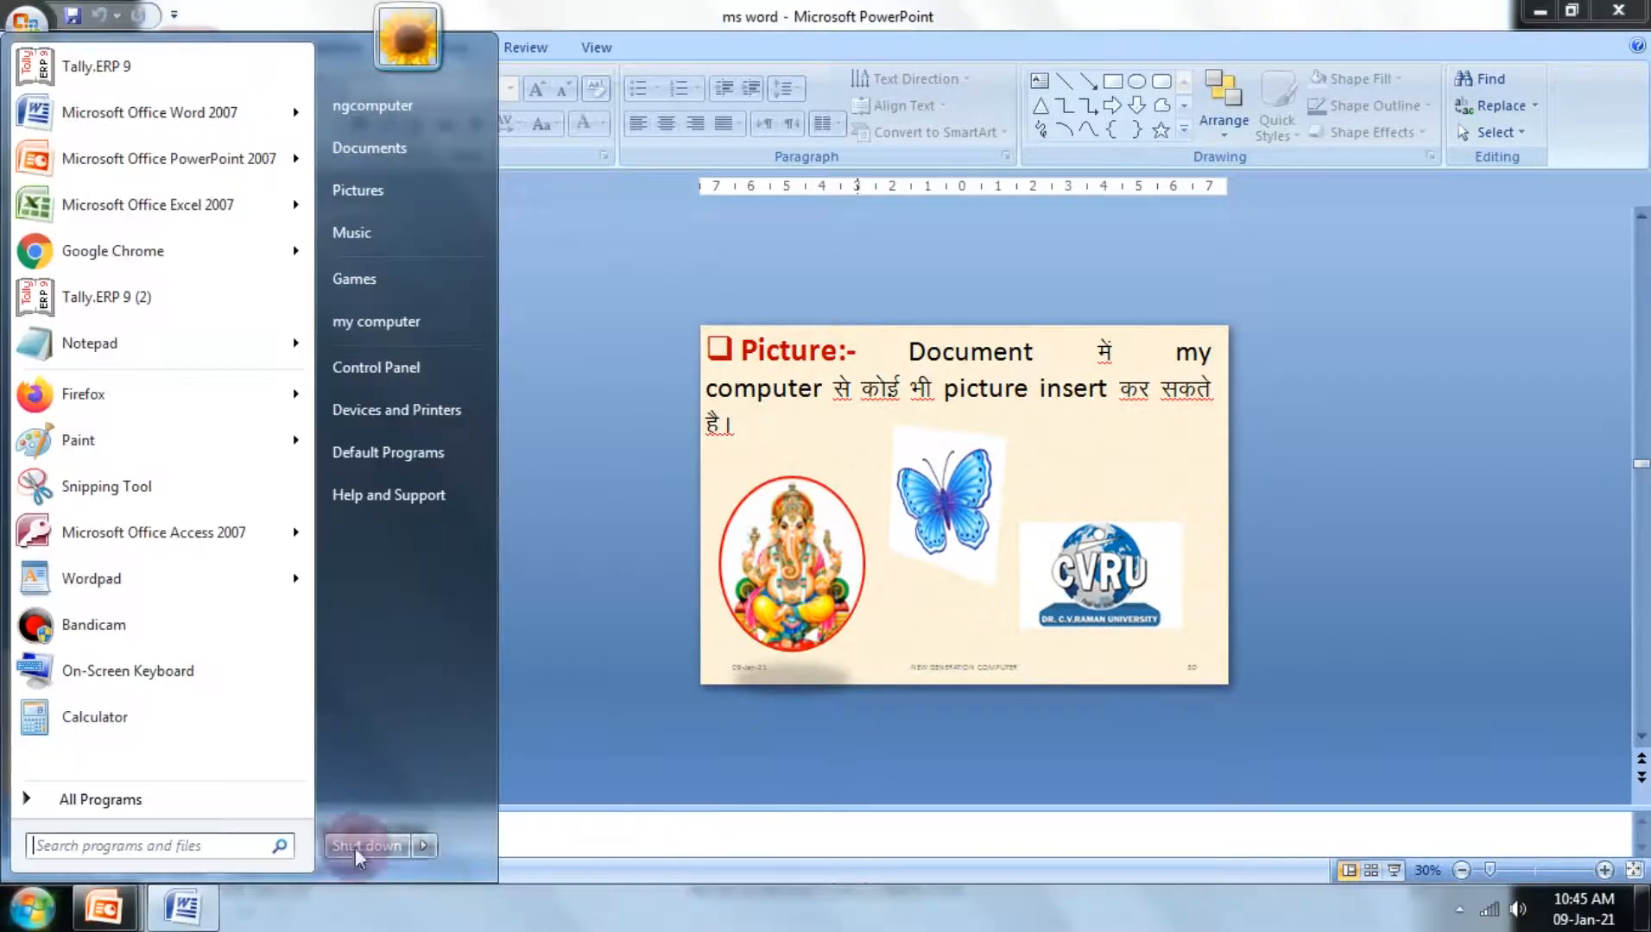
pyautogui.click(205, 904)
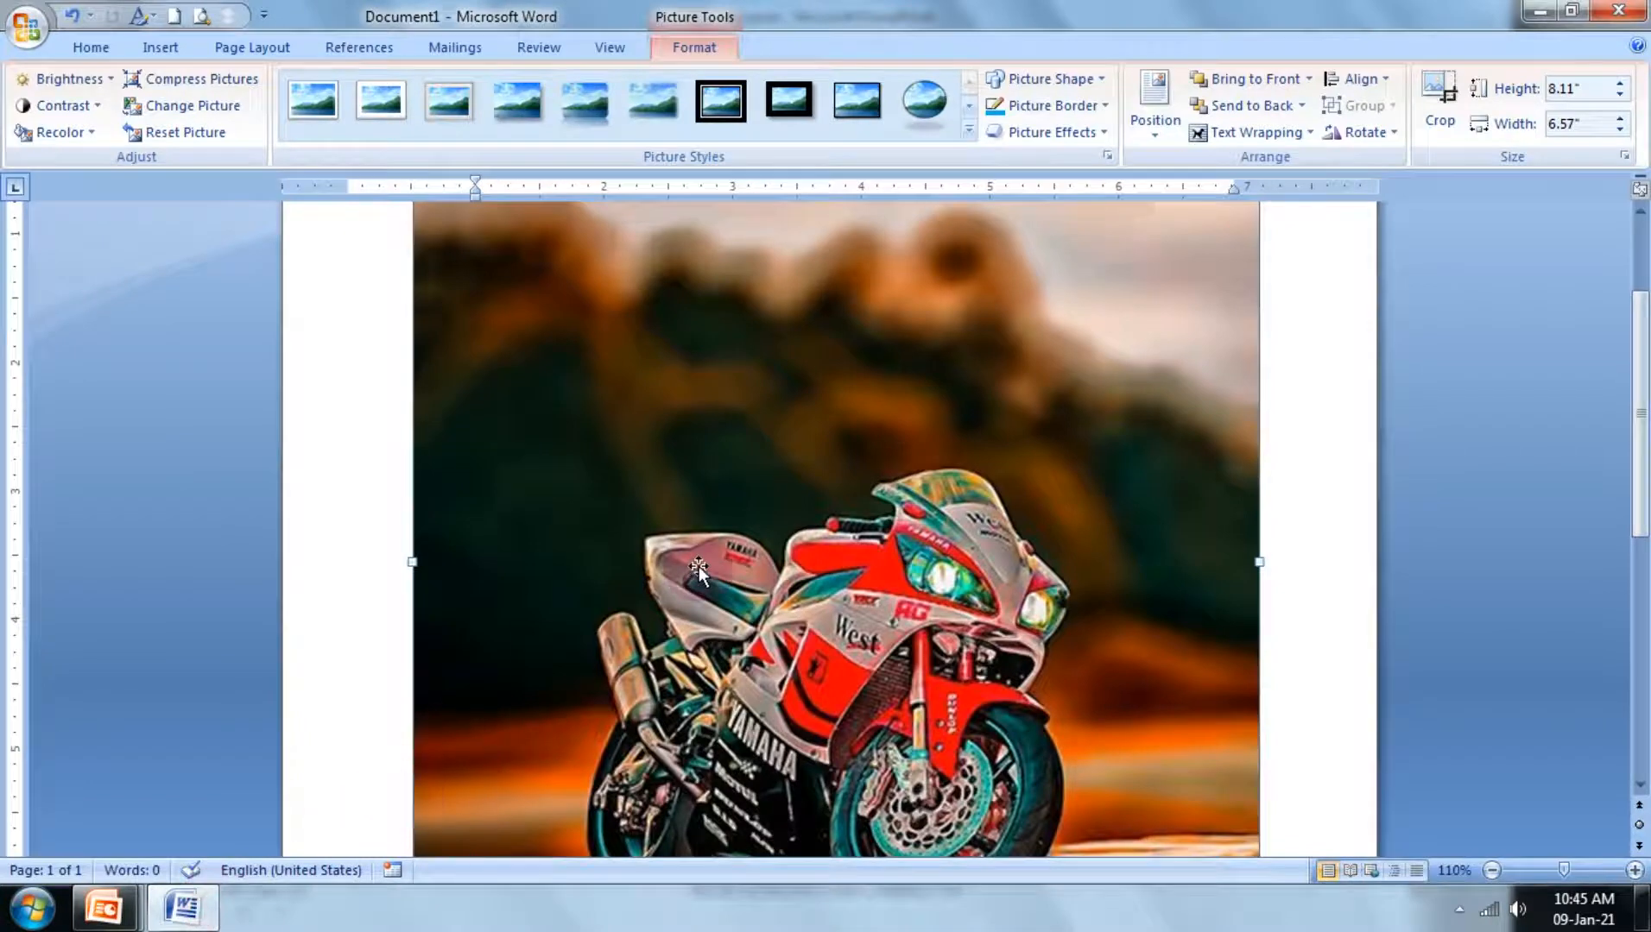
pyautogui.hotkey('ctrl', 'z')
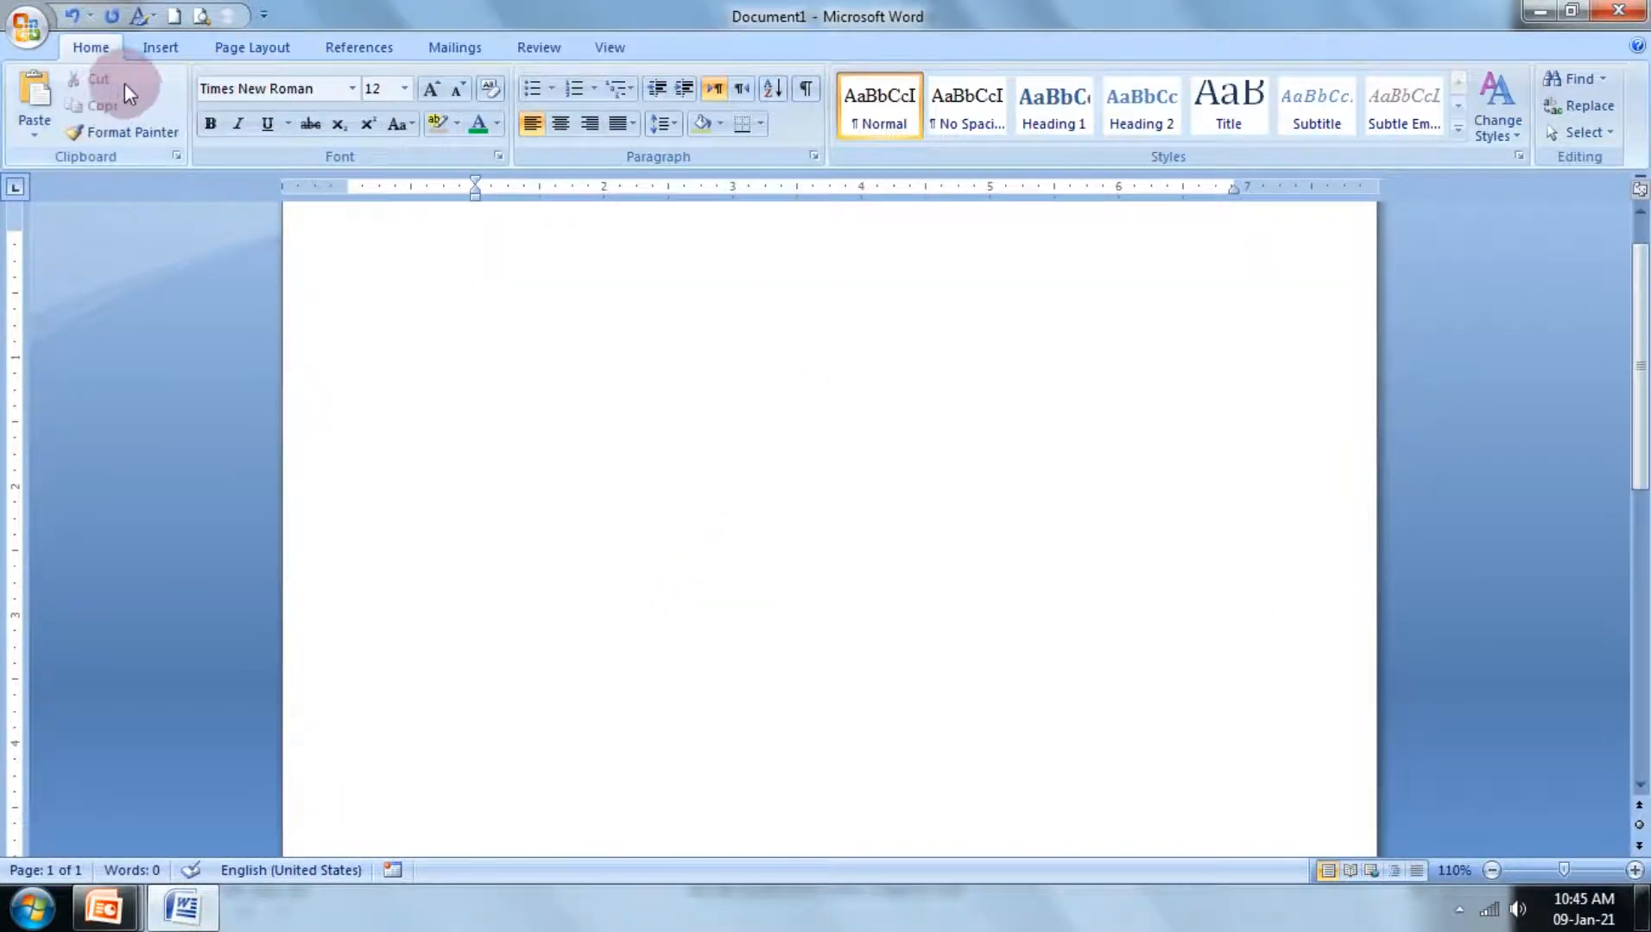
# Step: Open the clip art search and look for clips matching "school"
pyautogui.click(161, 45)
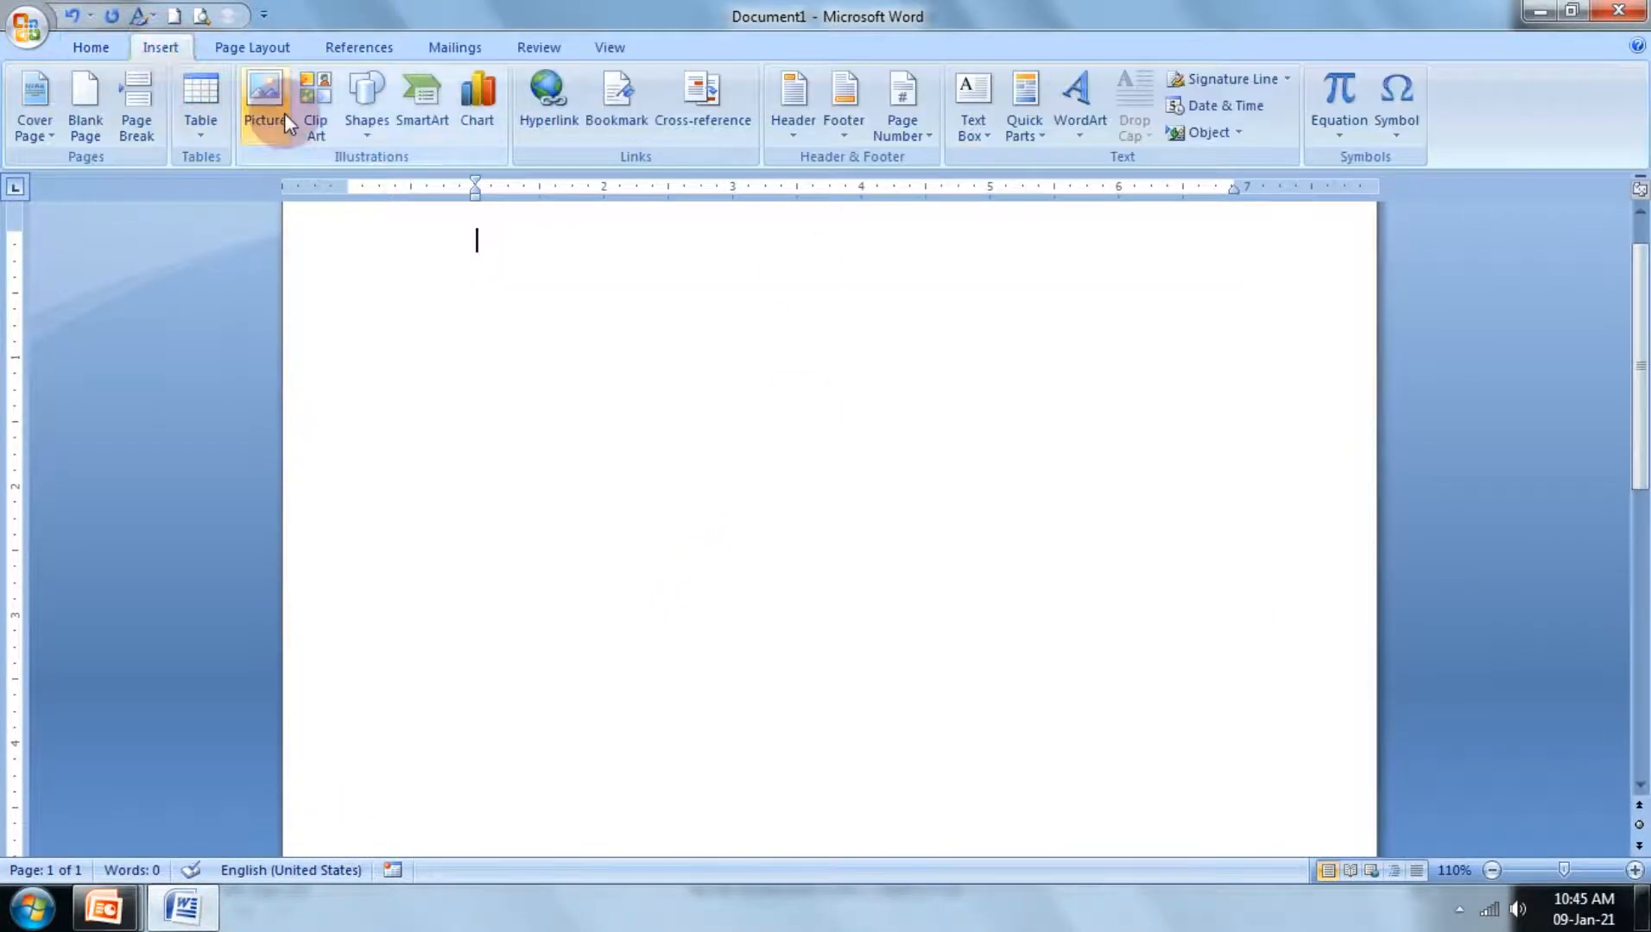
pyautogui.click(309, 121)
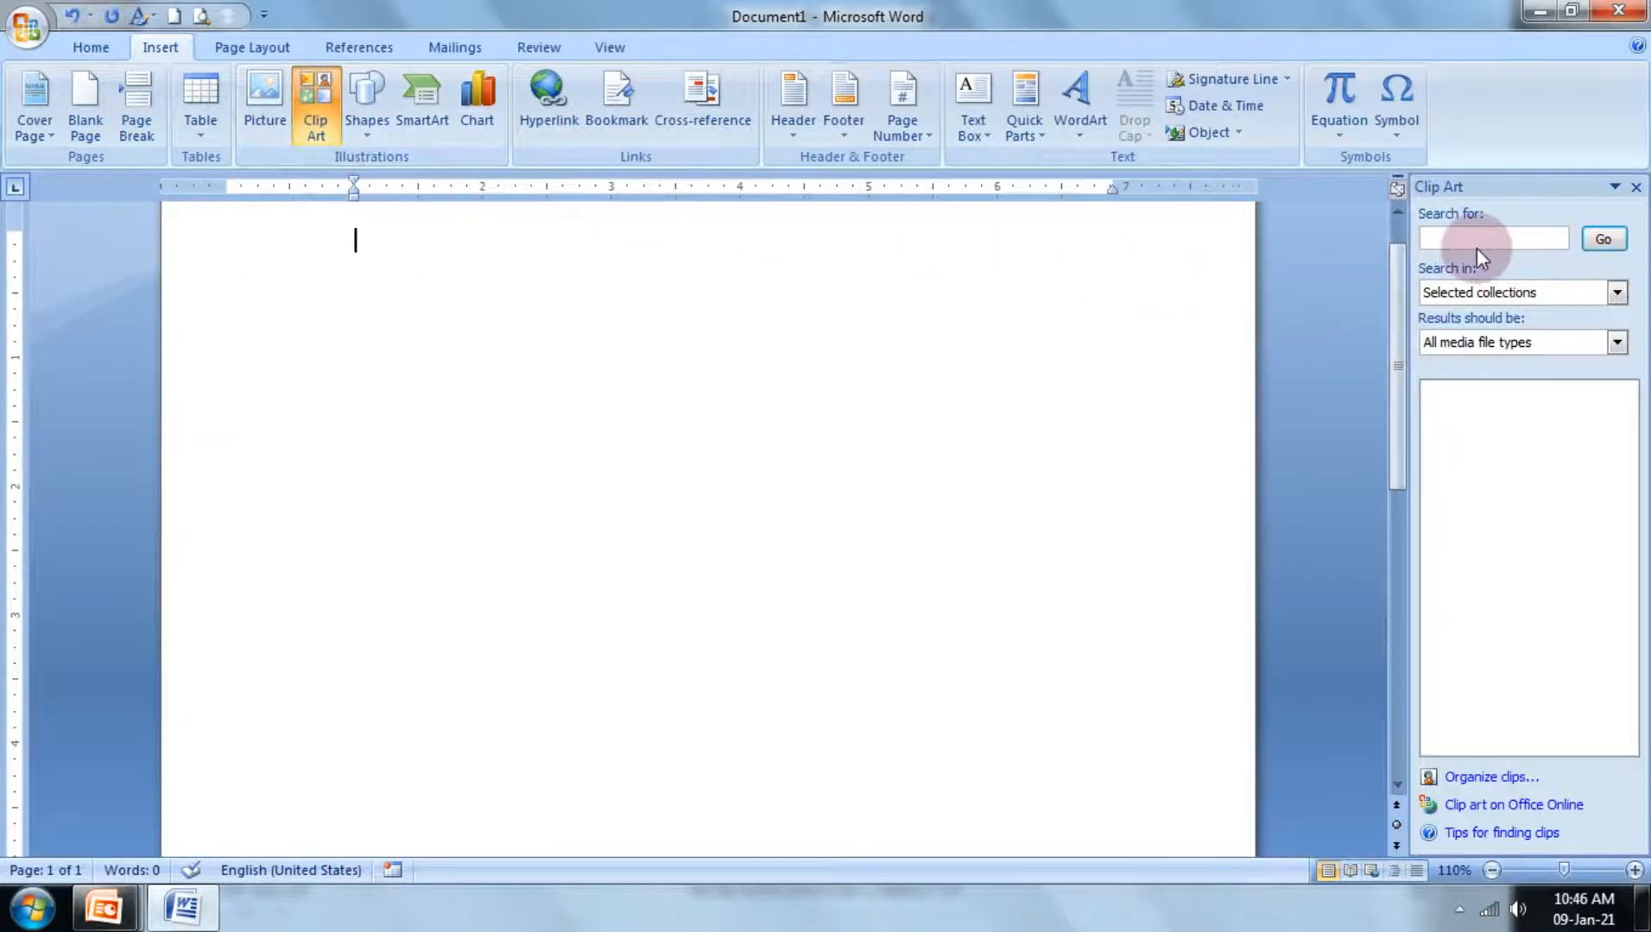
pyautogui.click(1467, 238)
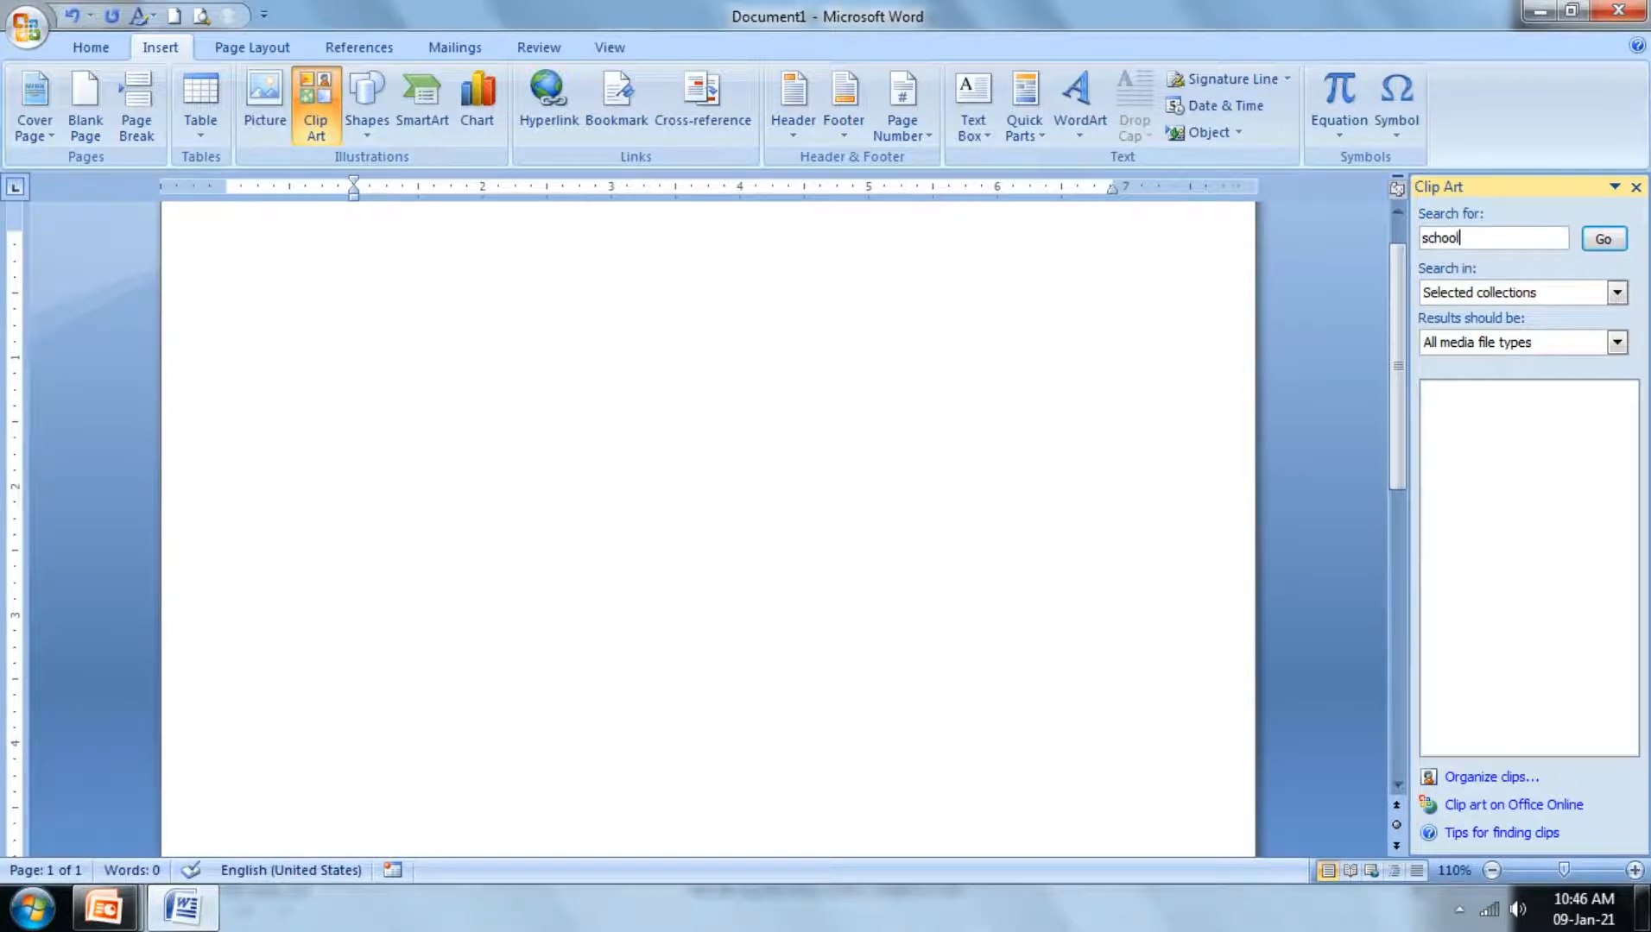
pyautogui.write('school')
pyautogui.press('Return')
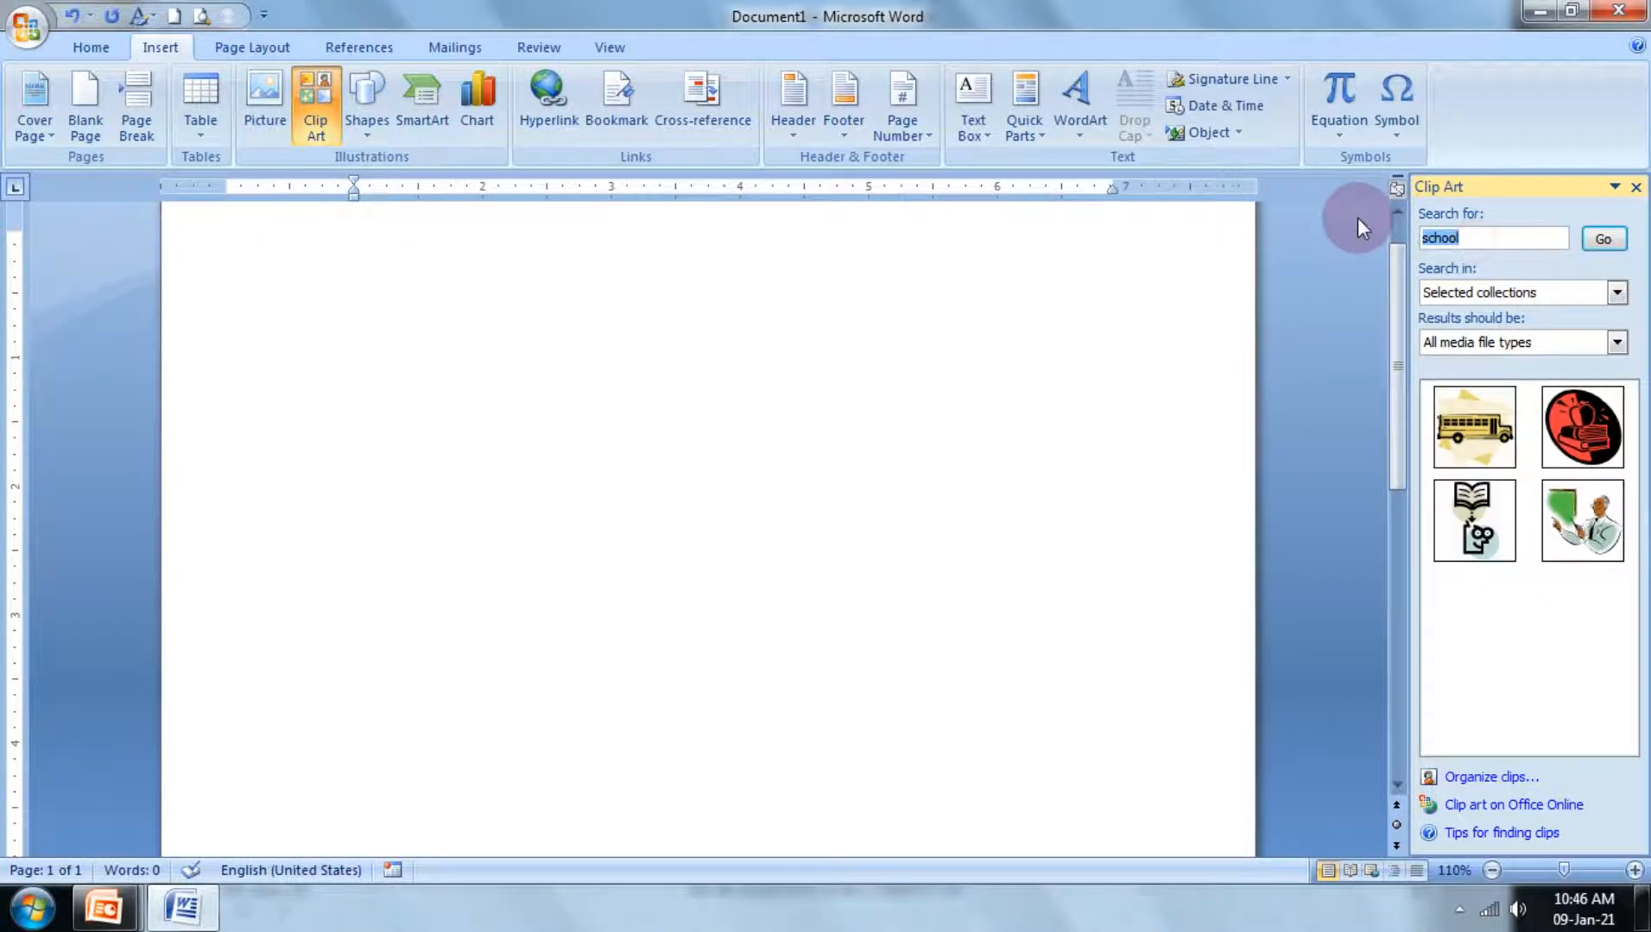
# Step: Search the clip art for "computer", and run an empty search to list all available clips
pyautogui.write('computer')
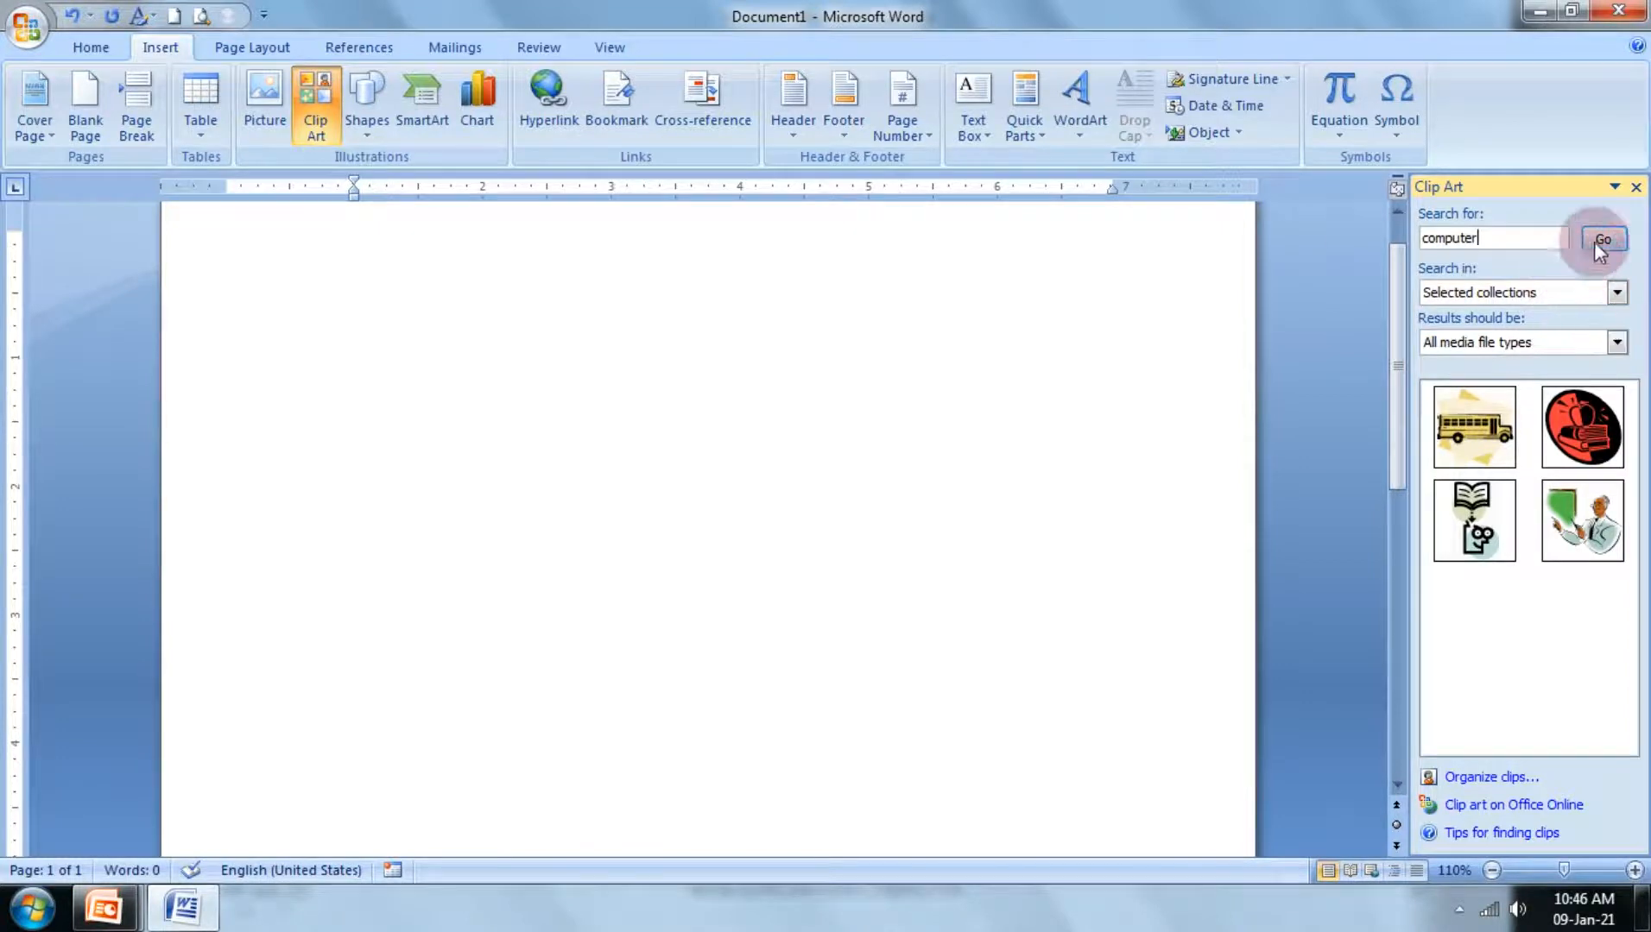
pyautogui.click(1600, 242)
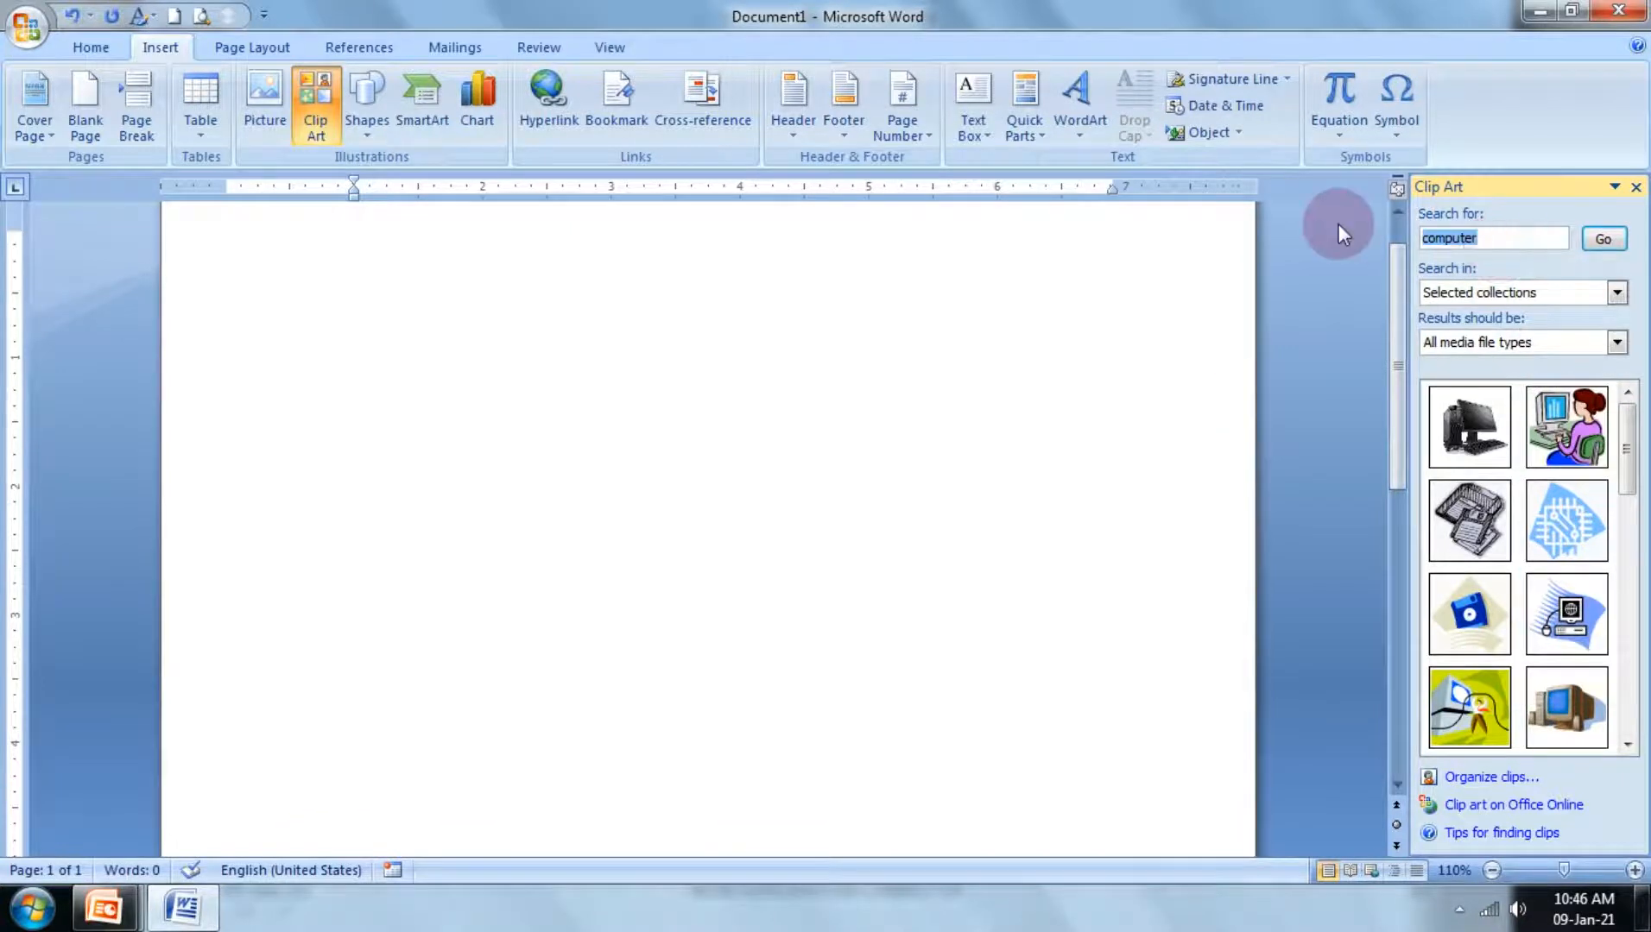
pyautogui.press('BackSpace')
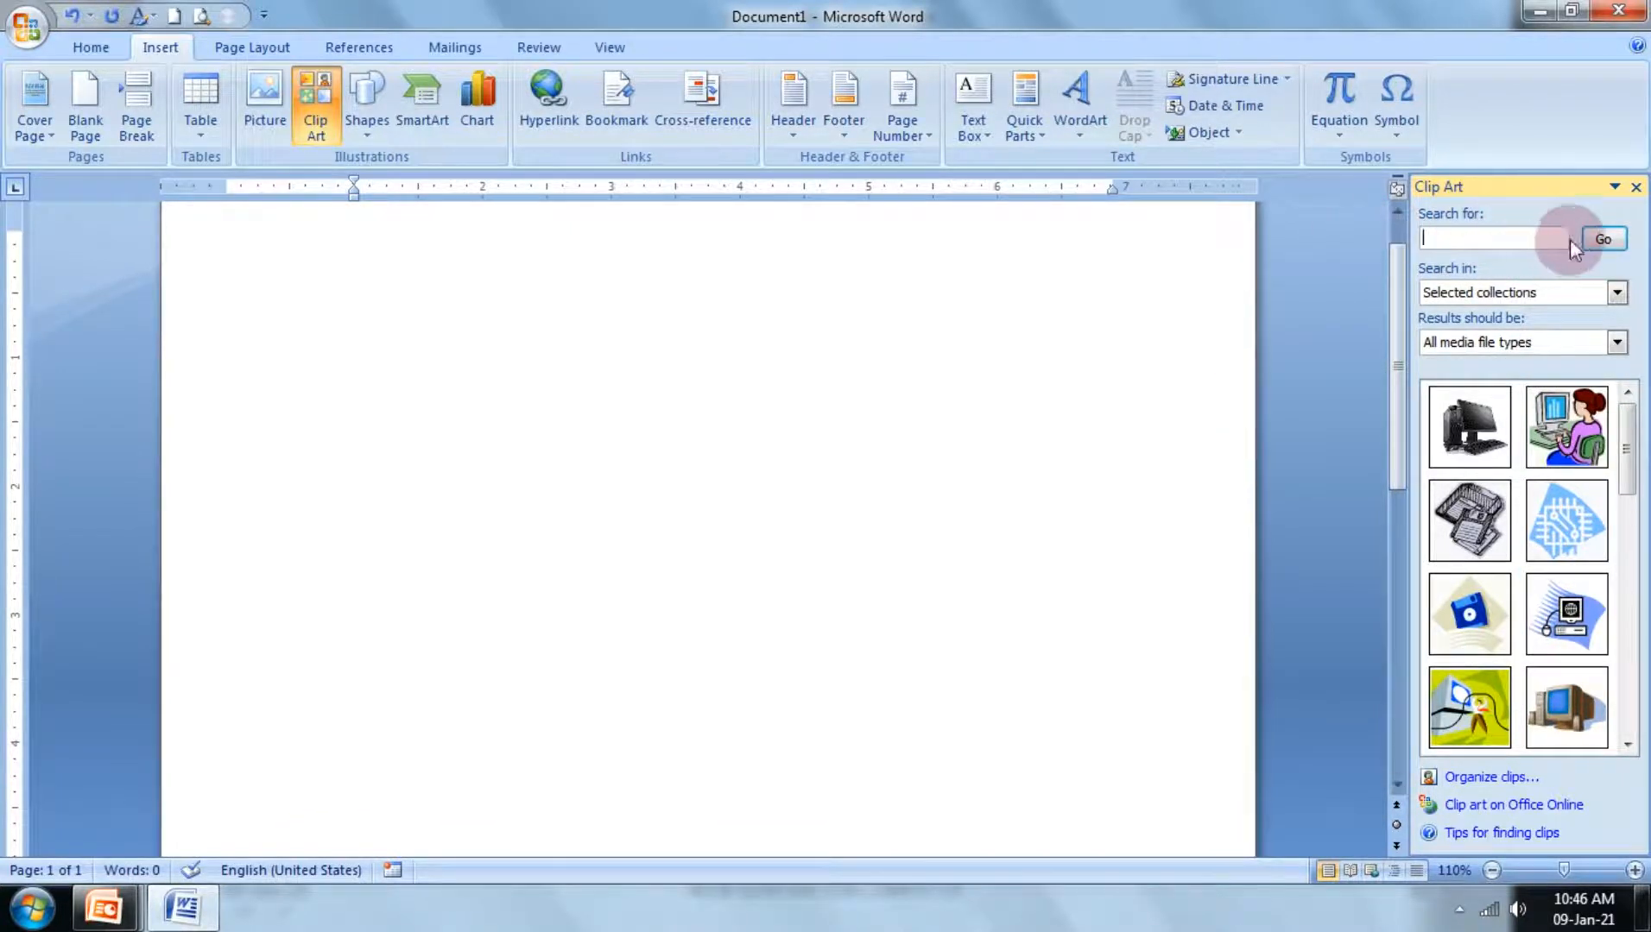
pyautogui.click(1603, 241)
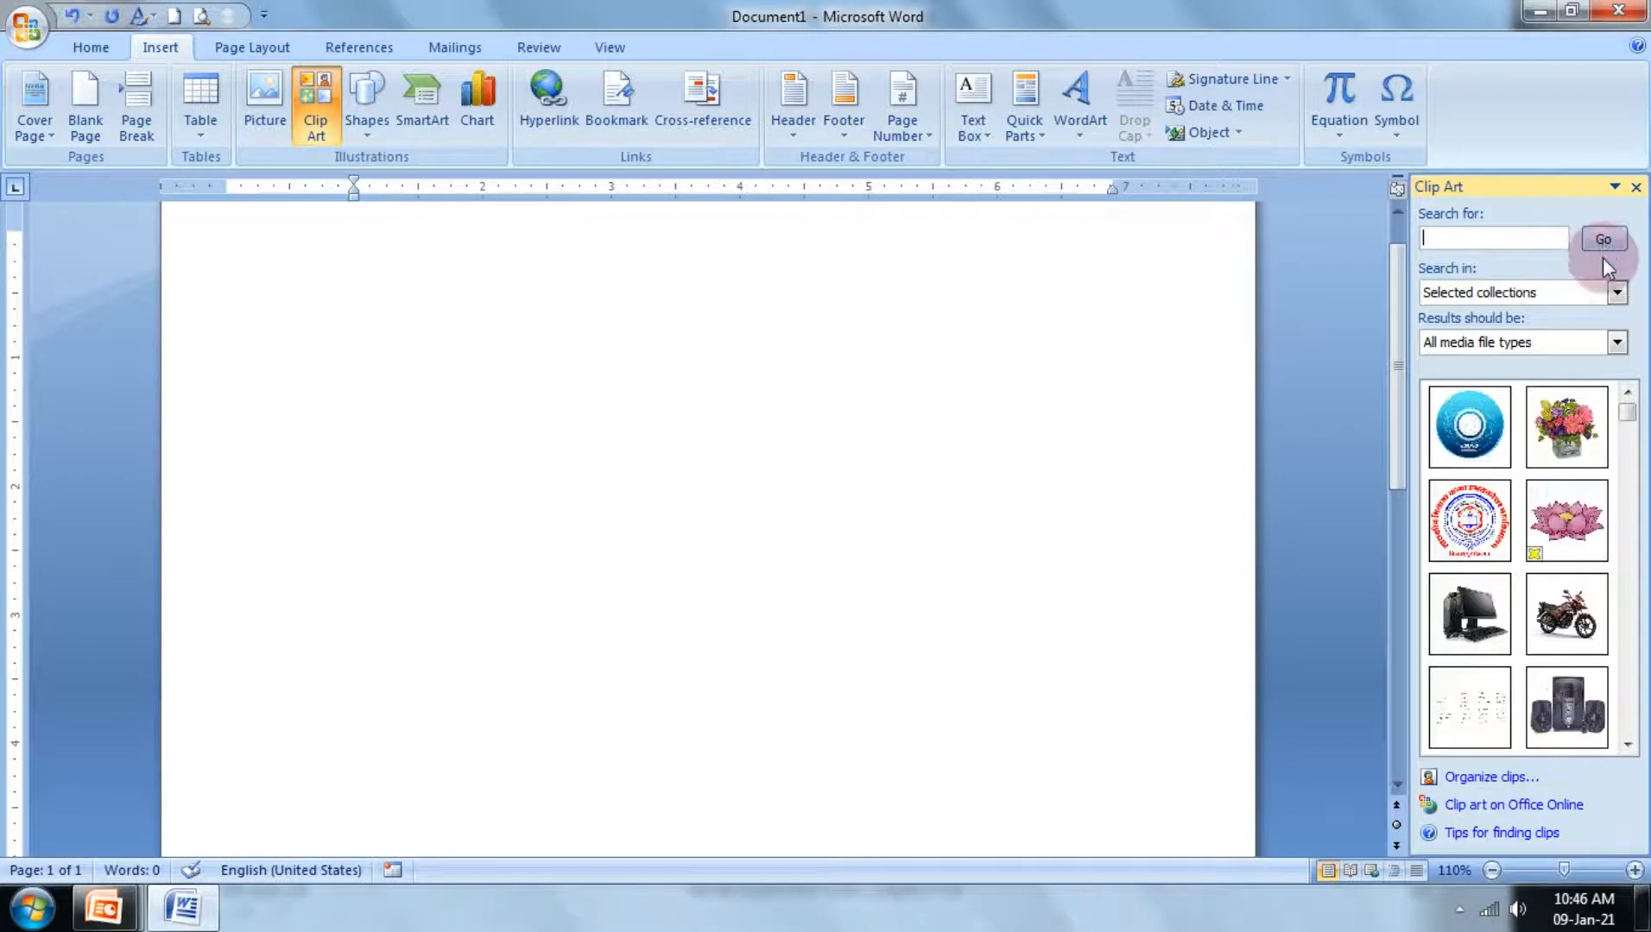
# Step: Insert the blue computer clip art into the blank document
pyautogui.moveTo(1632, 423); pyautogui.dragTo(1646, 484)
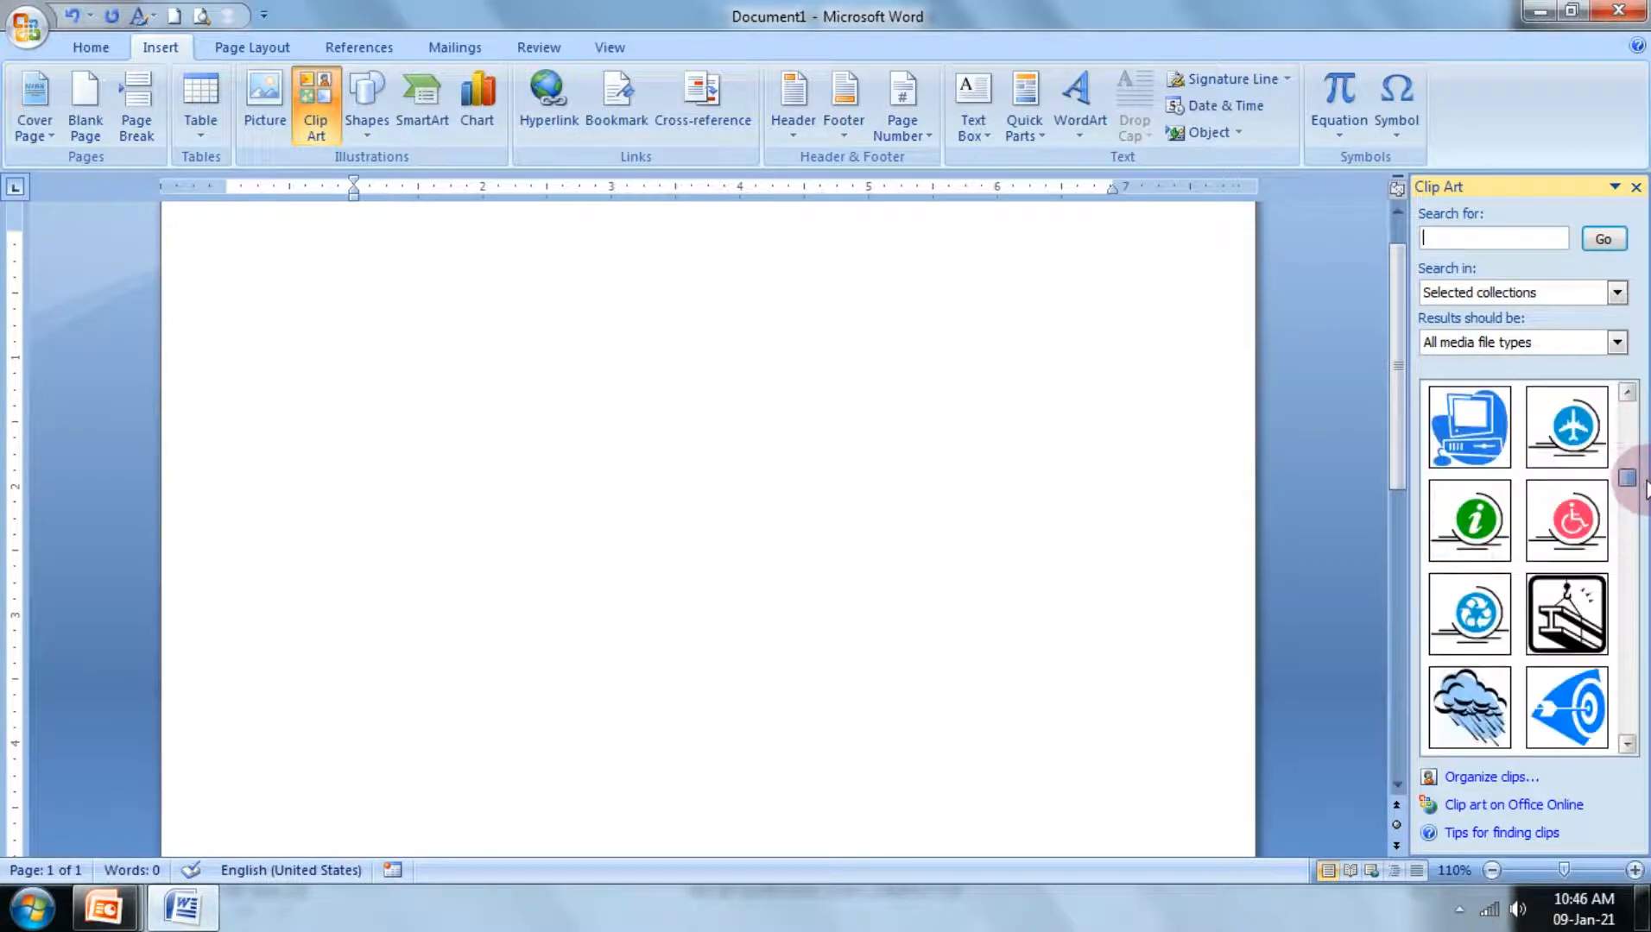
pyautogui.click(1468, 428)
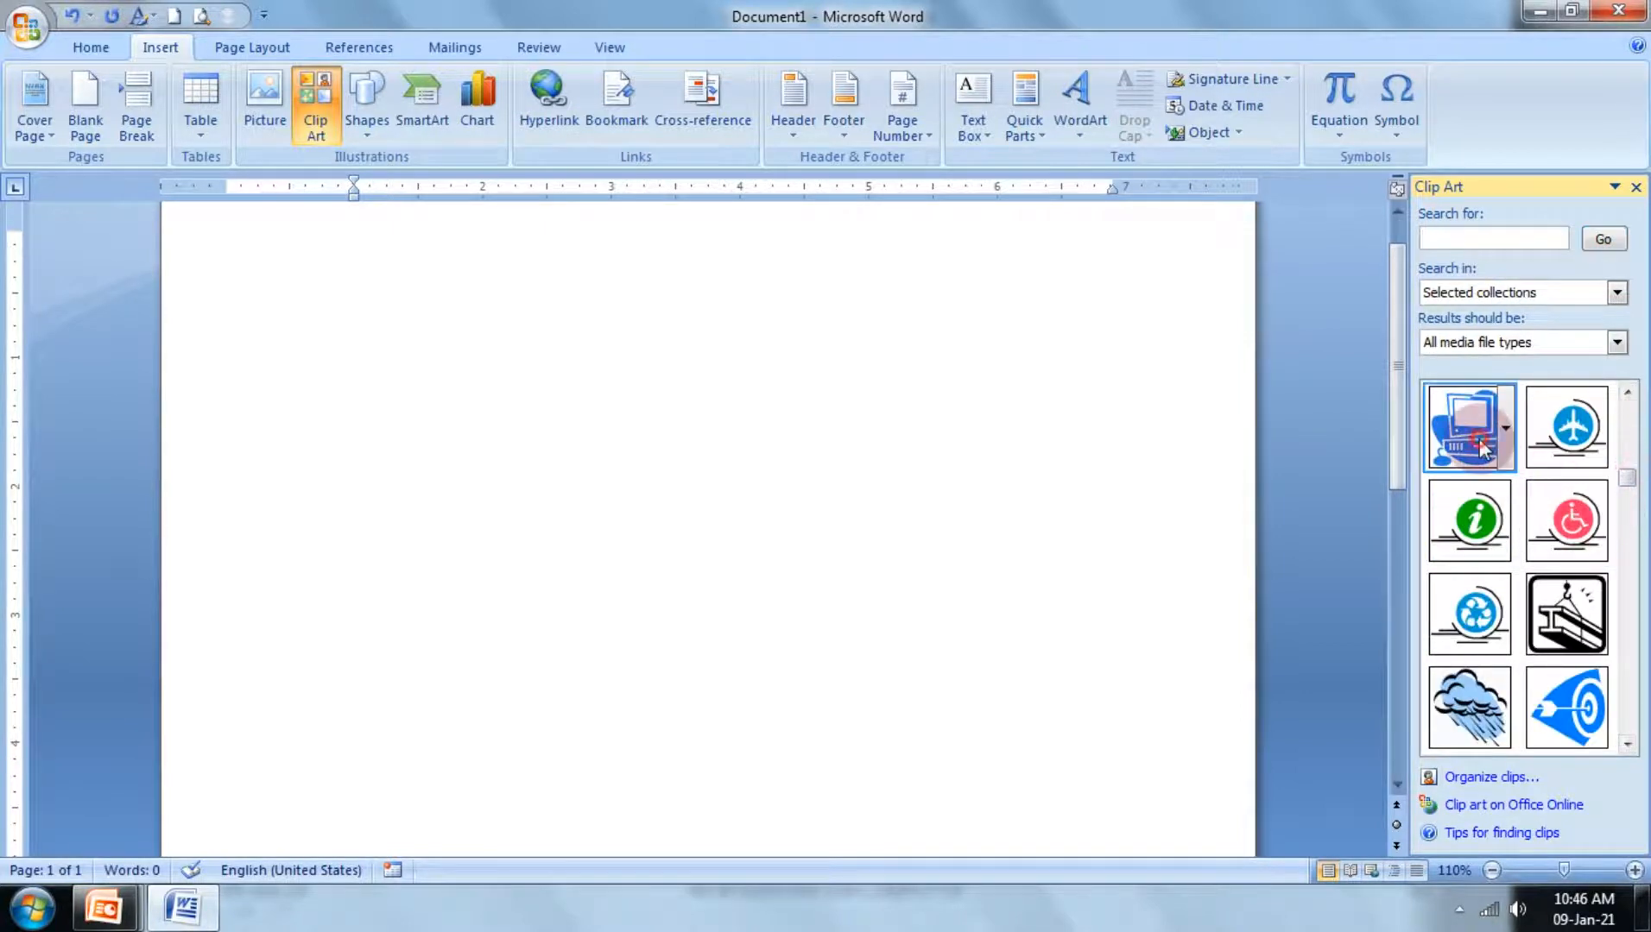
pyautogui.moveTo(528, 414); pyautogui.dragTo(528, 536)
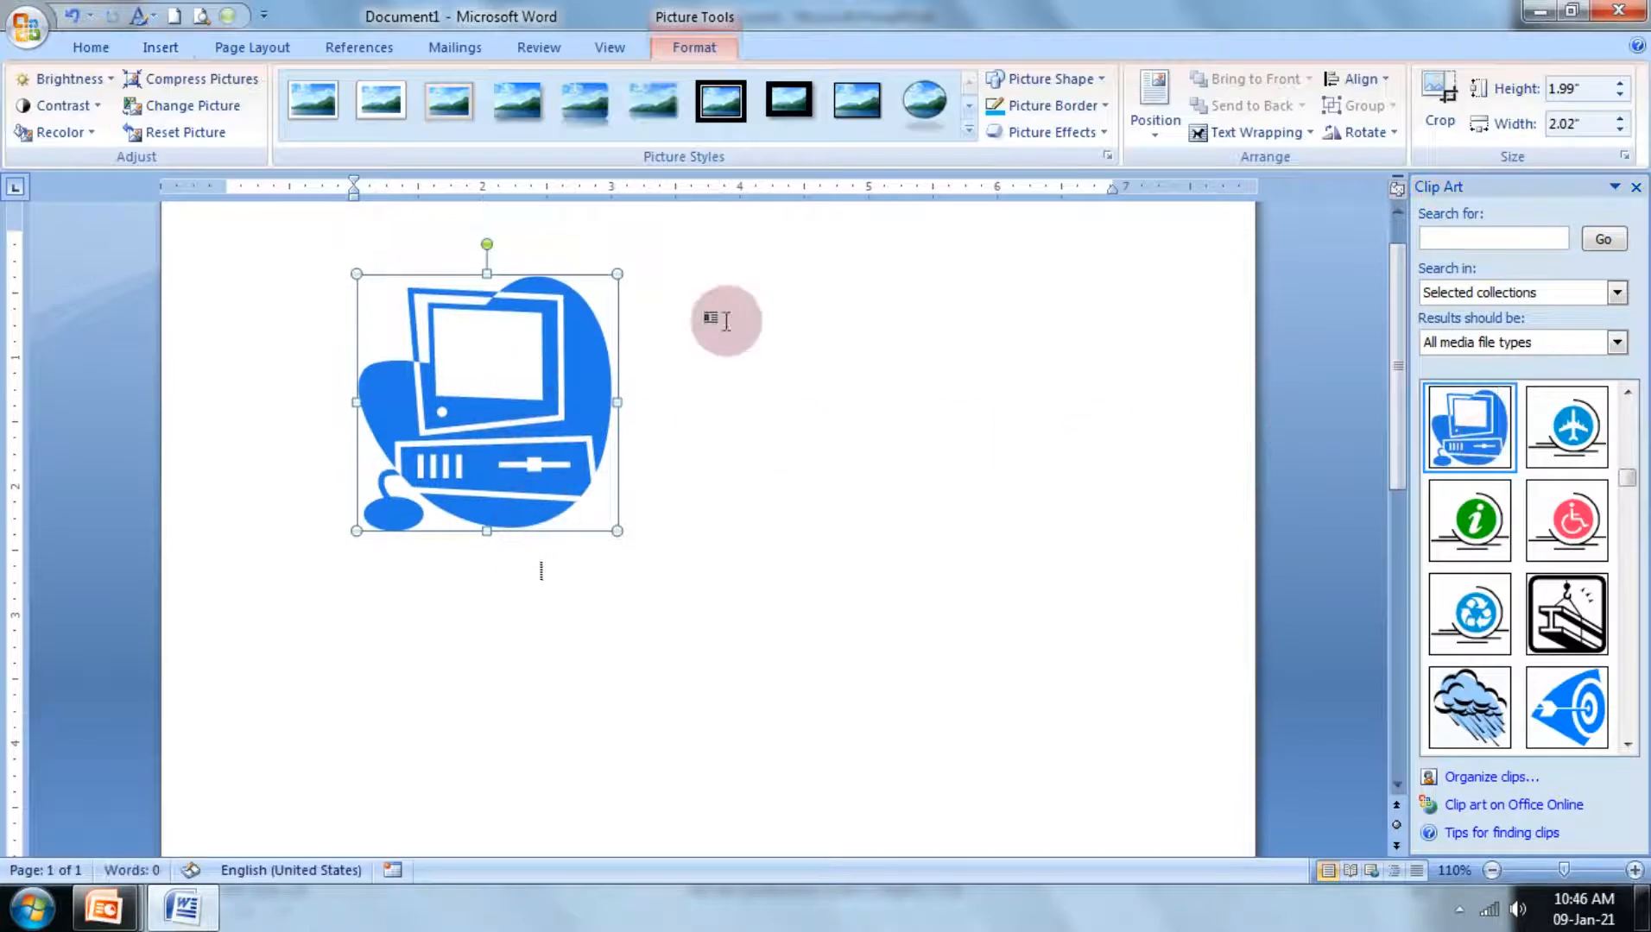
# Step: Change the computer clip art's text wrapping to a floating layout and delete it from the page
pyautogui.click(1235, 138)
pyautogui.click(1244, 197)
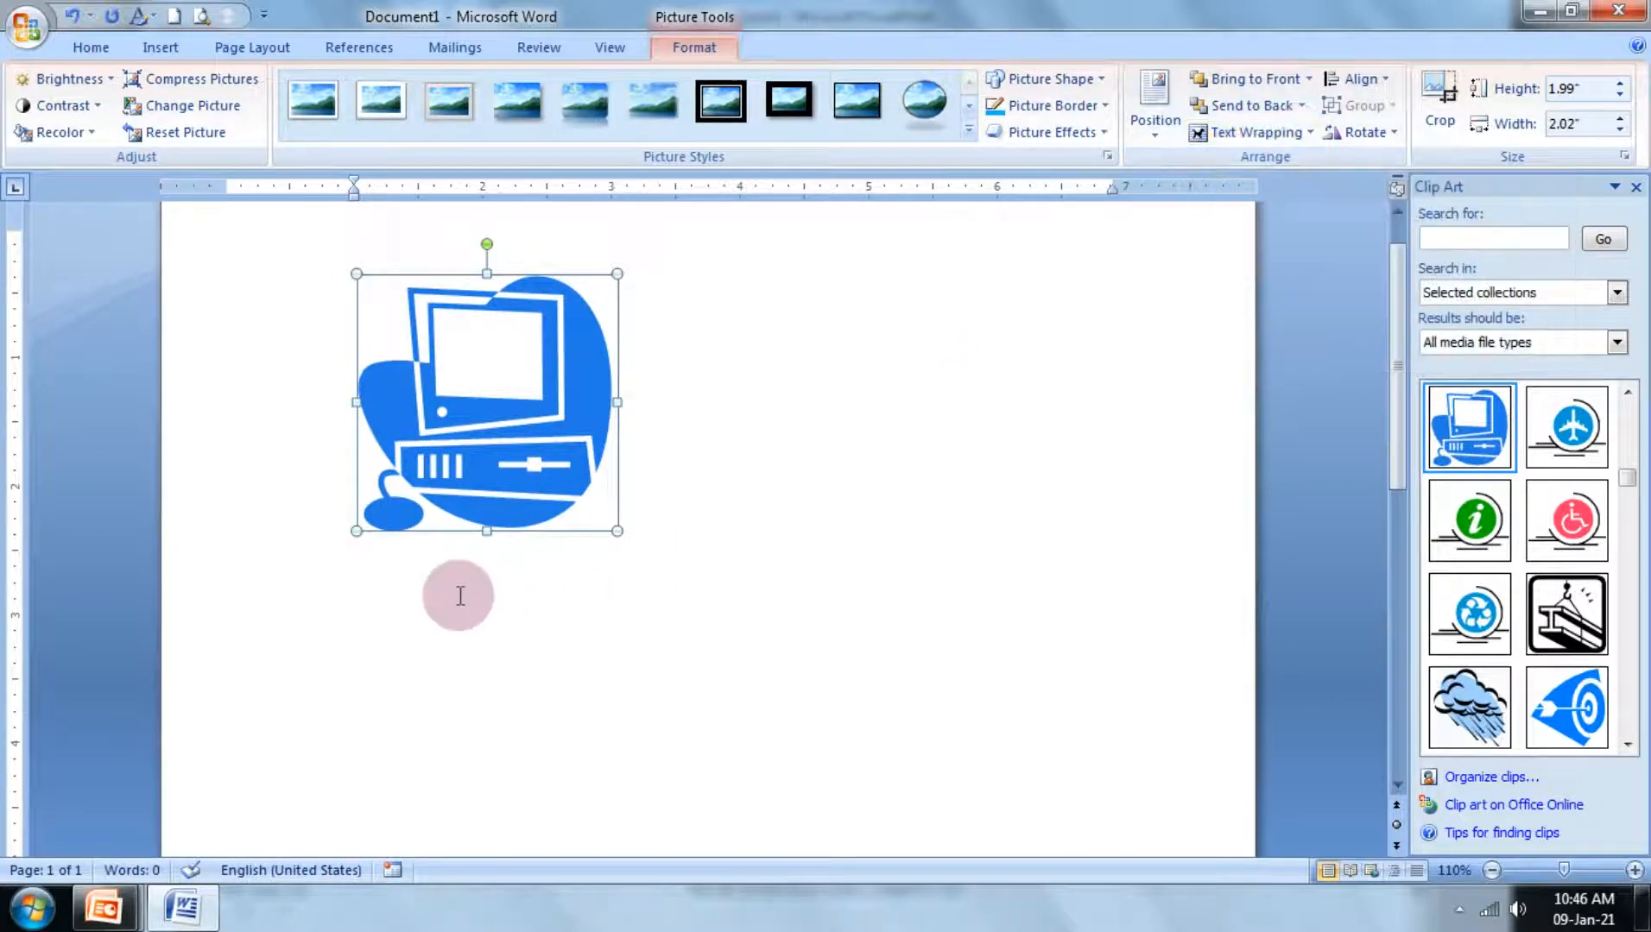
pyautogui.press('Delete')
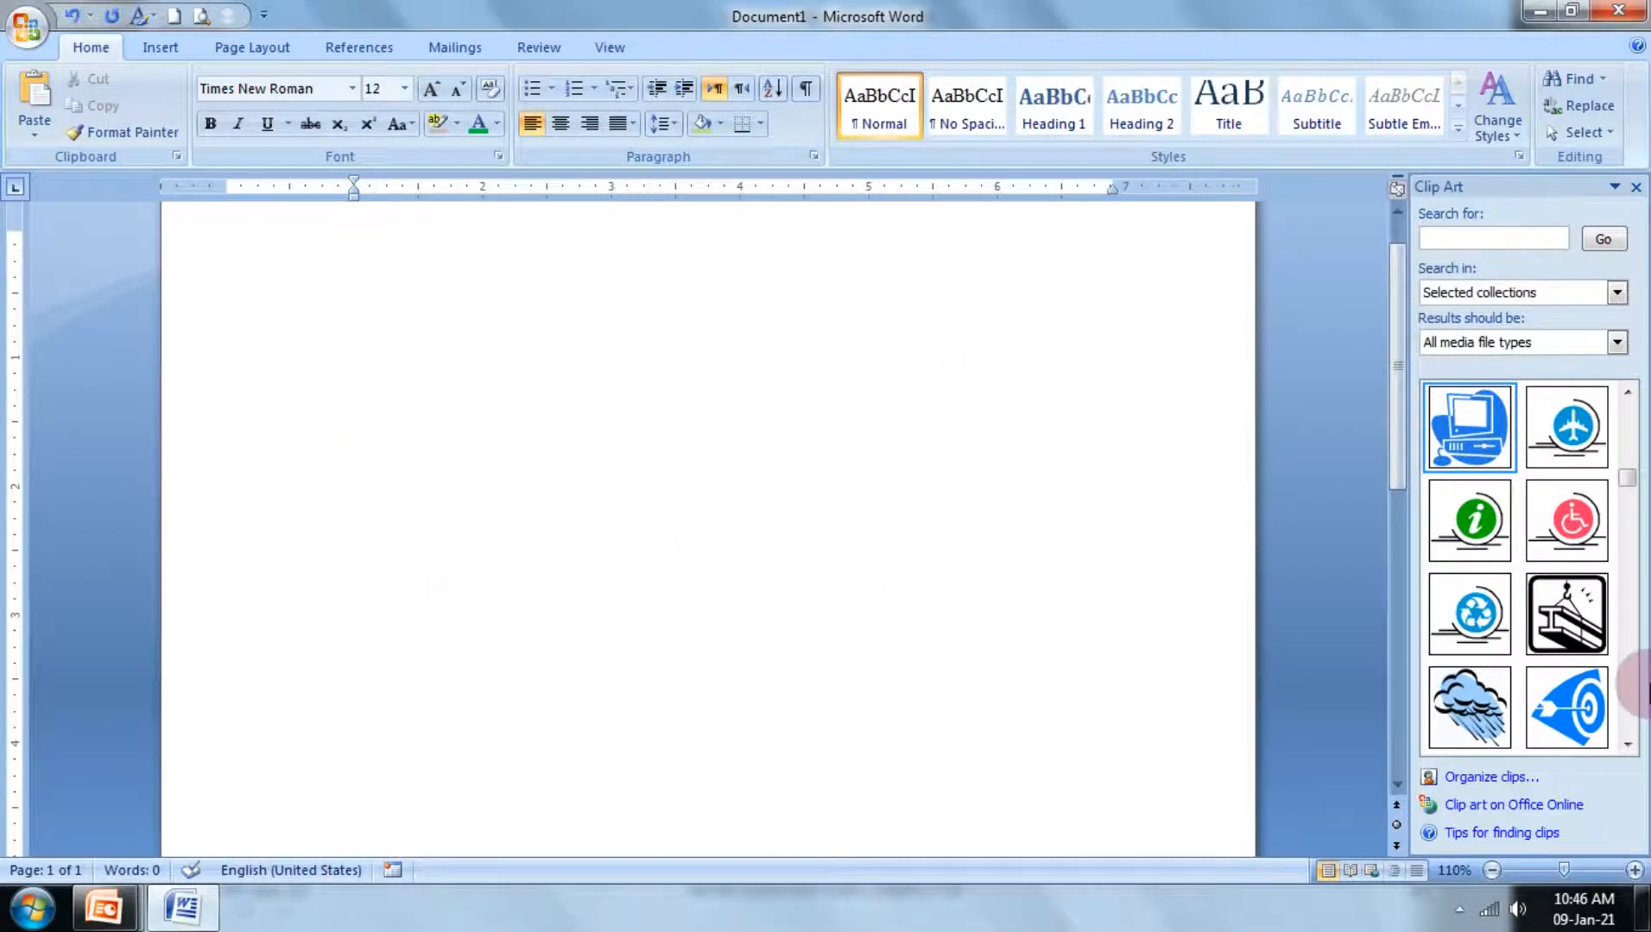
# Step: Browse the clip art list from its start and insert the brown and yellow soccer ball clip into the blank document
pyautogui.moveTo(1627, 481); pyautogui.dragTo(1629, 411)
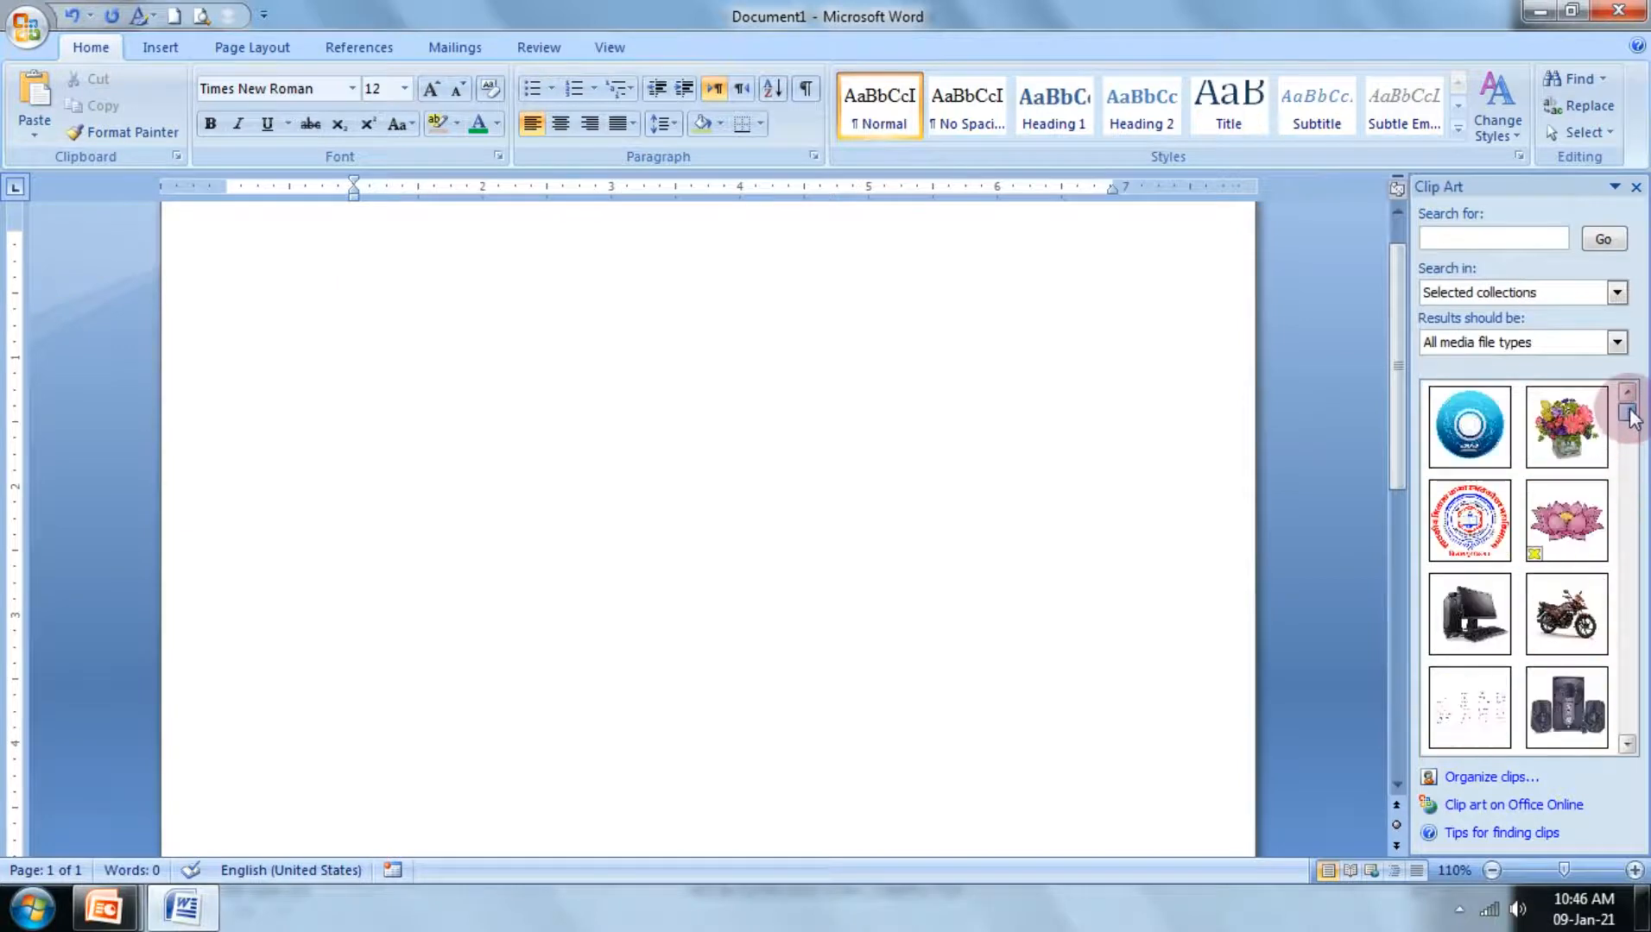
pyautogui.click(1627, 749)
pyautogui.click(1626, 750)
pyautogui.click(1626, 749)
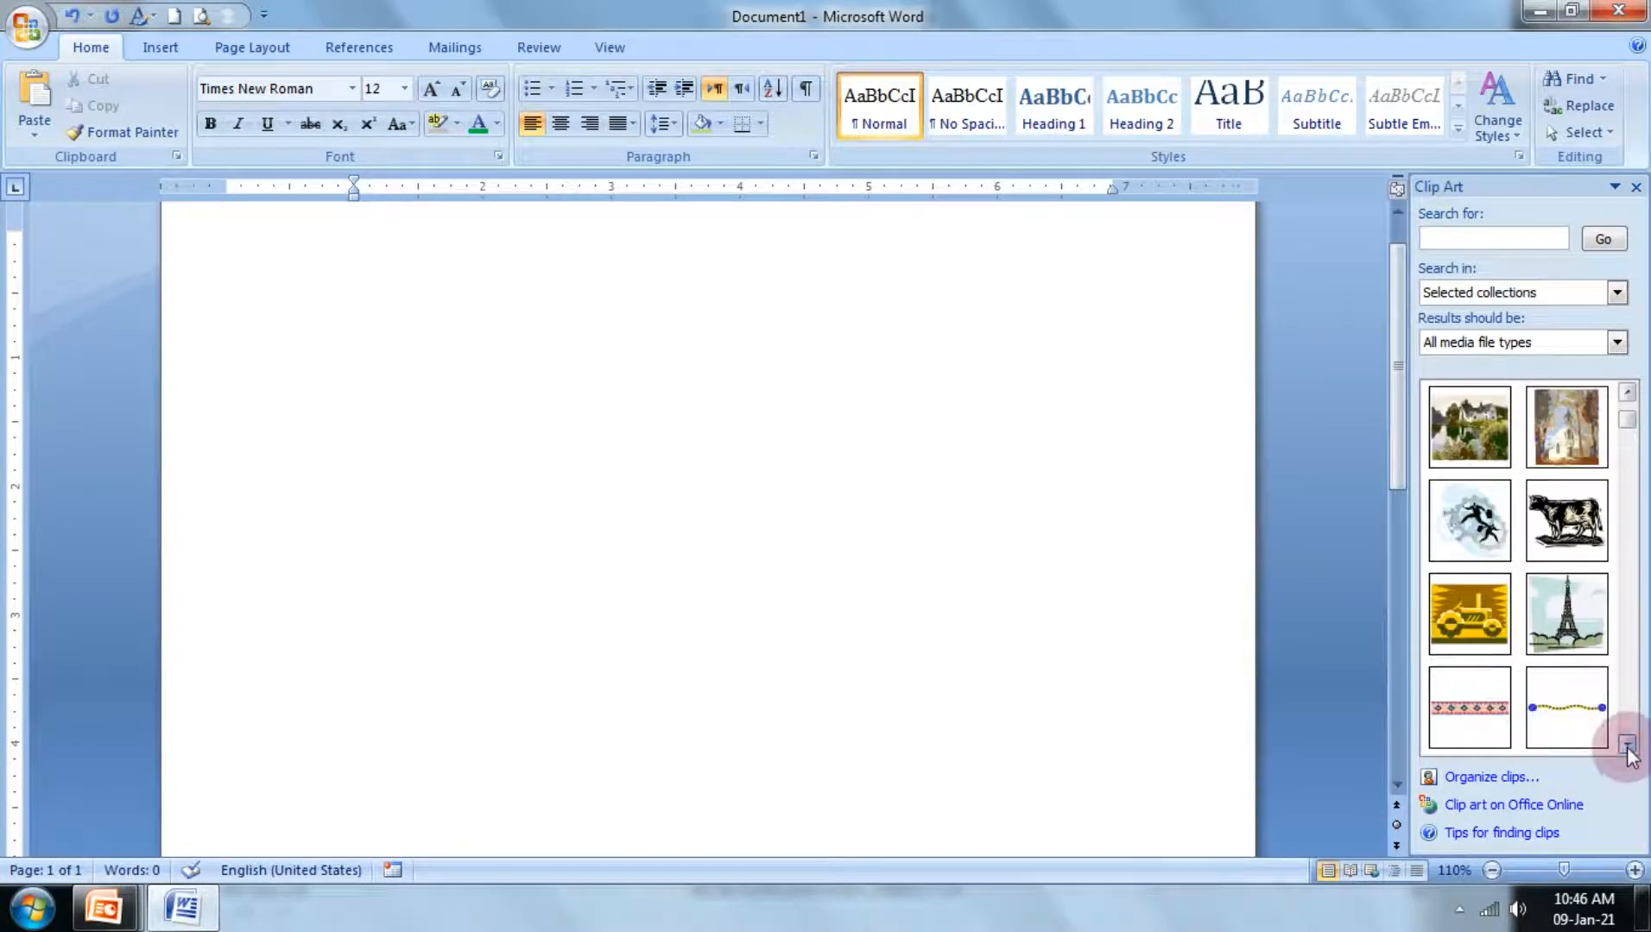
pyautogui.click(1626, 750)
pyautogui.click(1627, 749)
pyautogui.click(1626, 750)
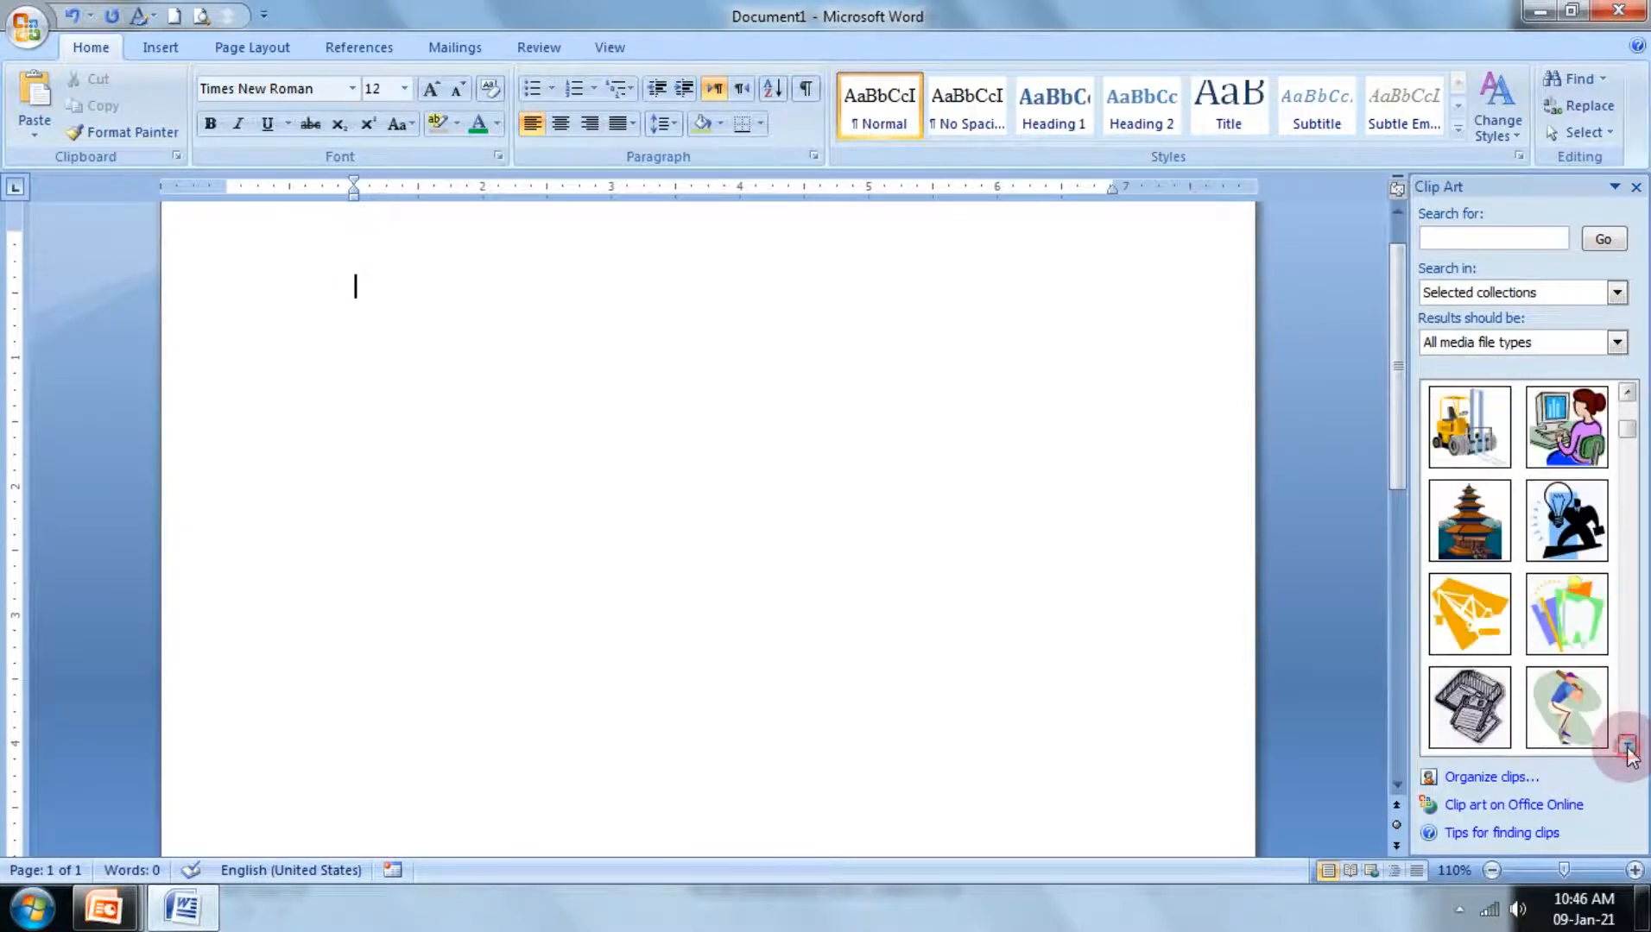
pyautogui.click(1626, 749)
pyautogui.click(1627, 749)
pyautogui.click(1626, 750)
pyautogui.click(1626, 749)
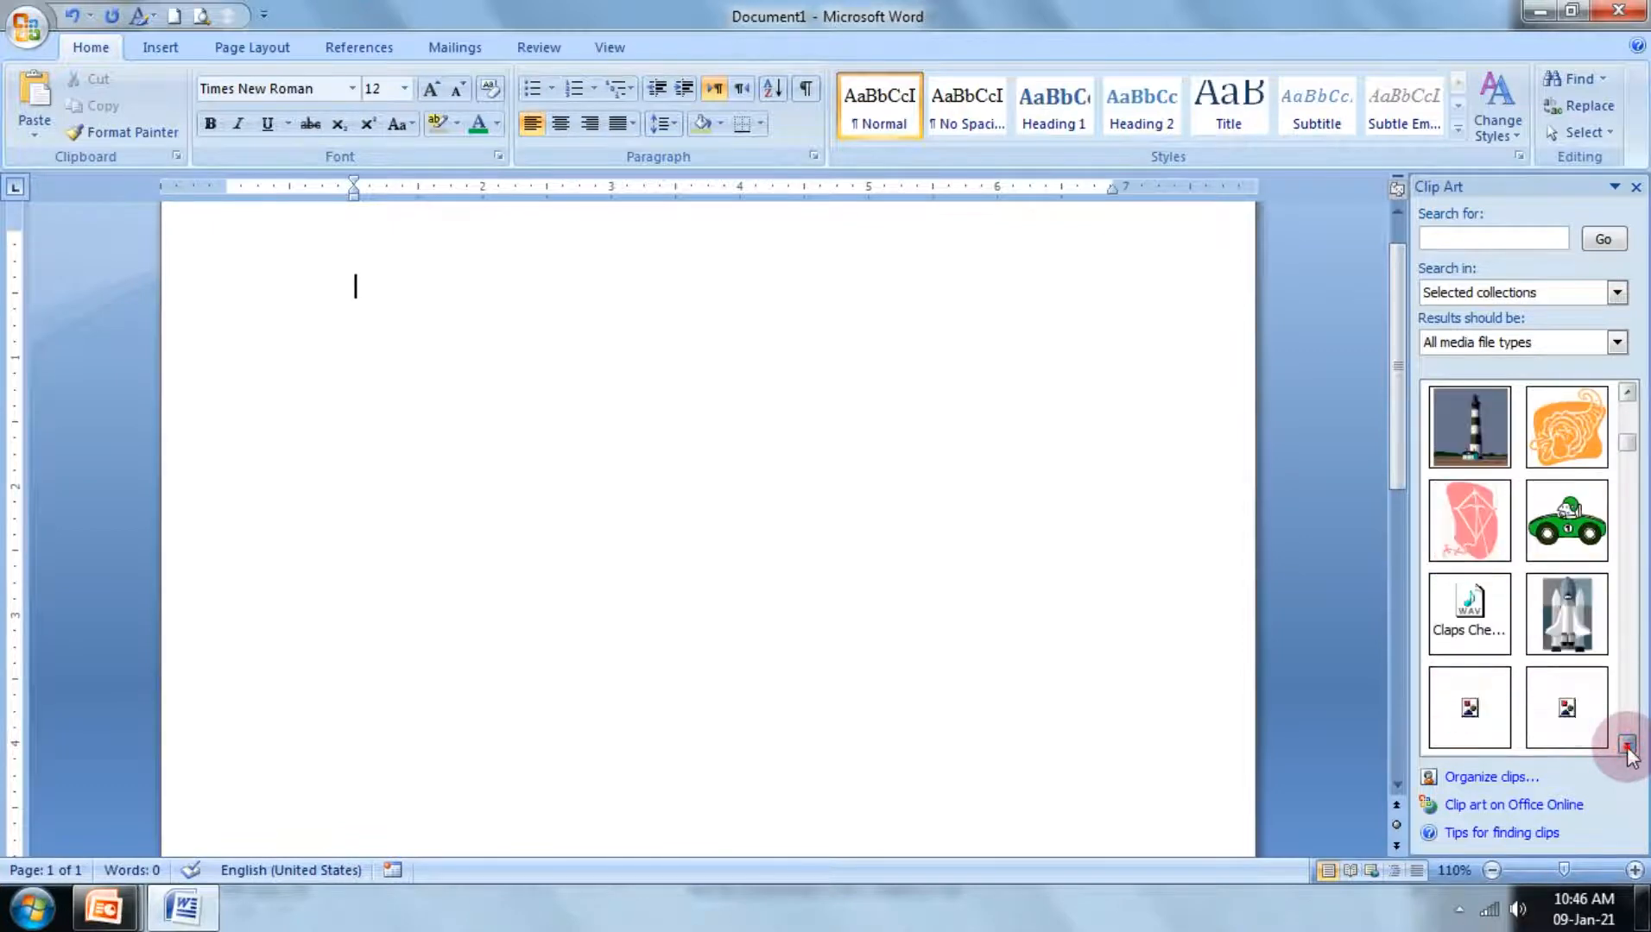
pyautogui.click(1627, 749)
pyautogui.click(1627, 749)
pyautogui.click(1626, 749)
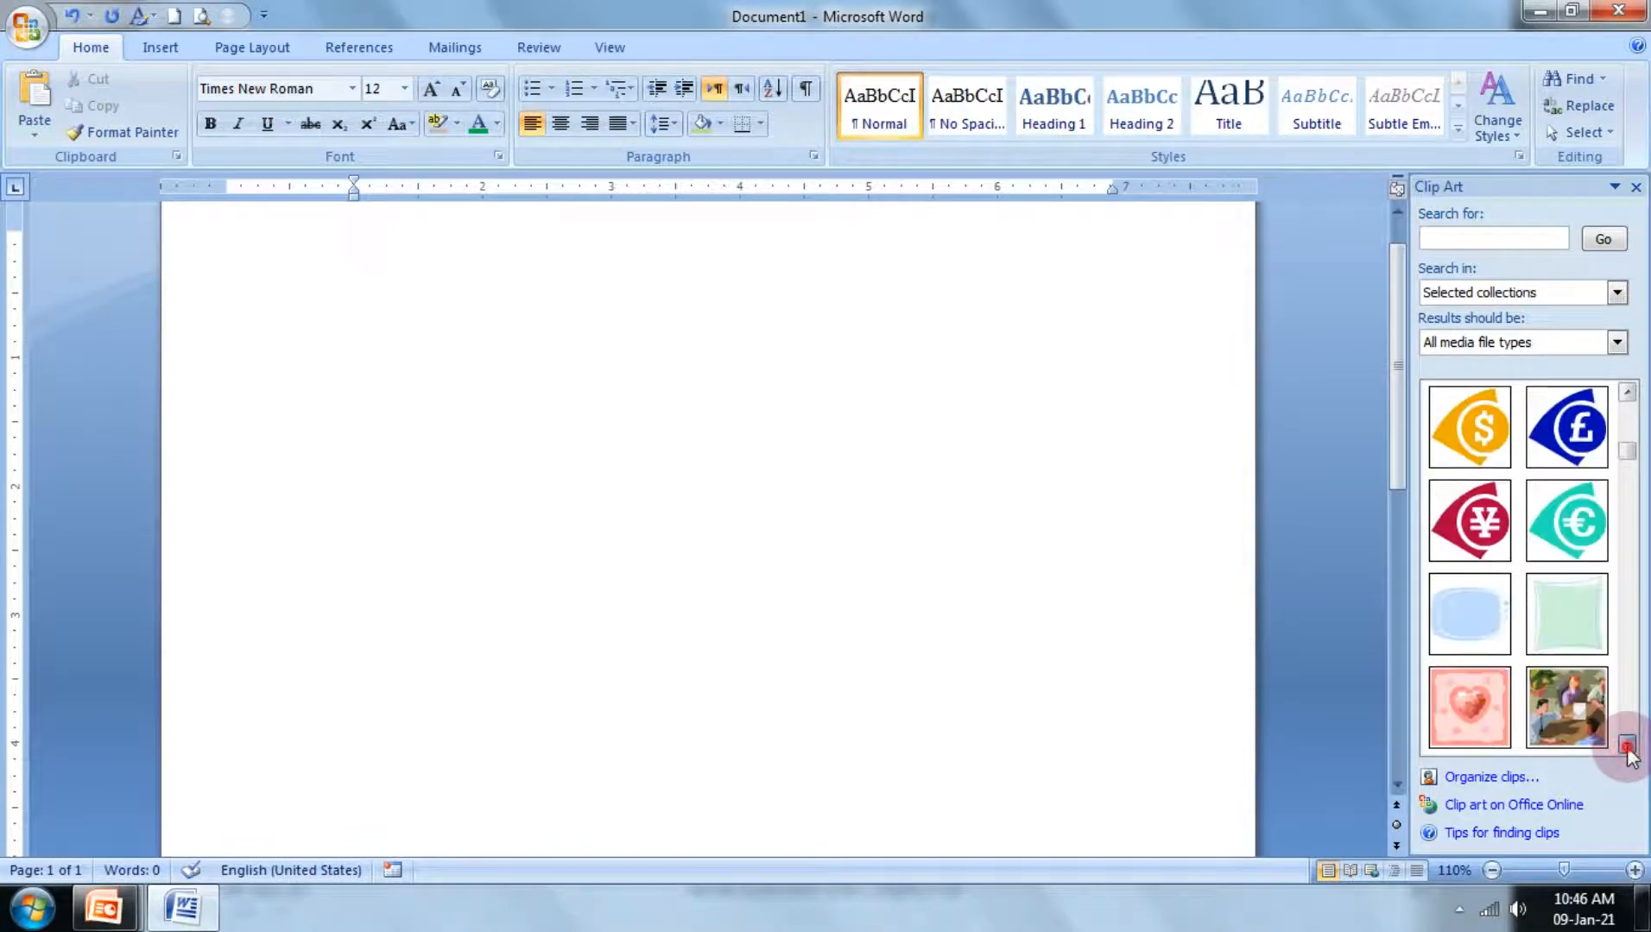
pyautogui.click(1626, 749)
pyautogui.click(1627, 750)
pyautogui.click(1626, 749)
pyautogui.click(1626, 750)
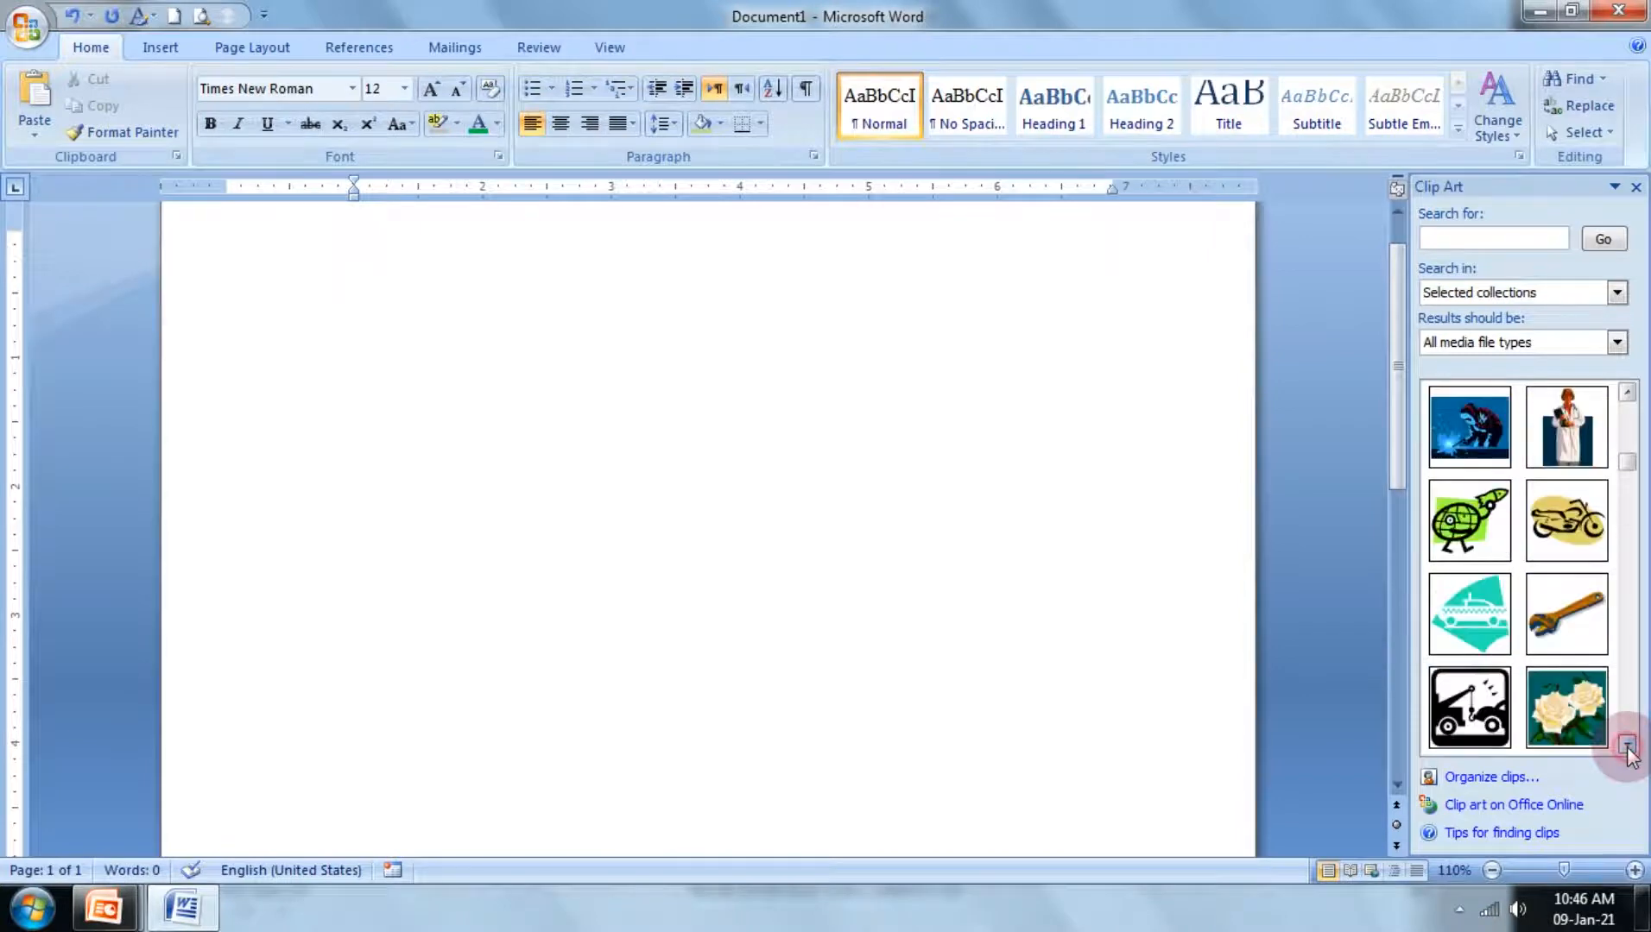
pyautogui.click(1627, 749)
pyautogui.click(1627, 749)
pyautogui.click(1627, 749)
pyautogui.click(1627, 749)
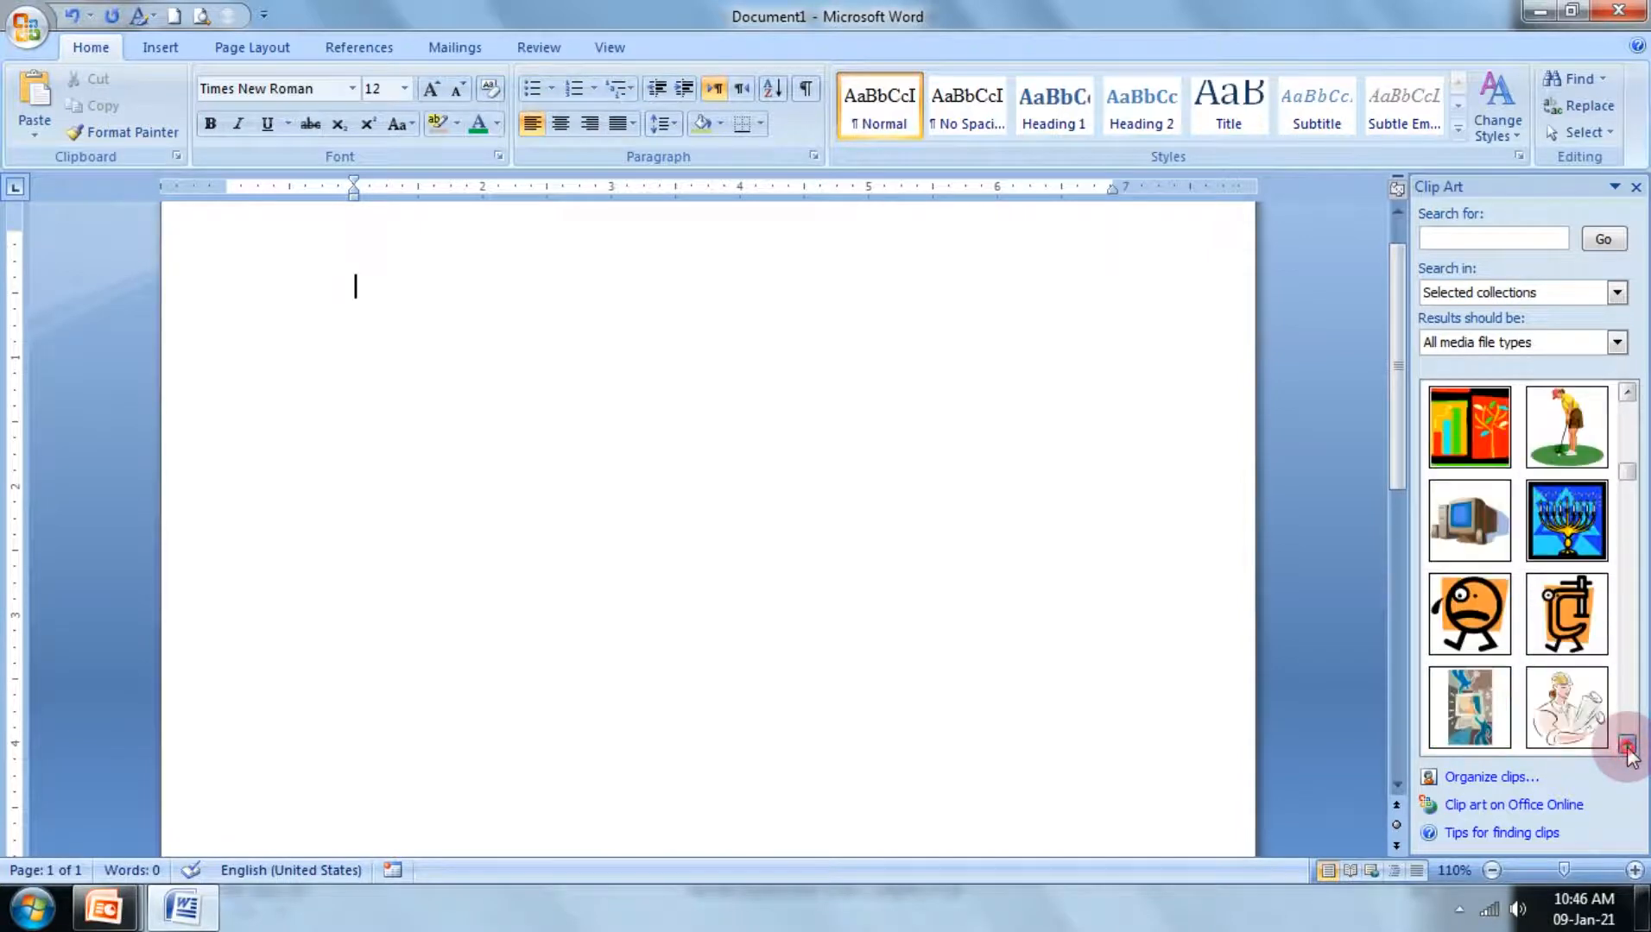
pyautogui.click(1627, 750)
pyautogui.click(1627, 749)
pyautogui.click(1626, 750)
pyautogui.click(1627, 749)
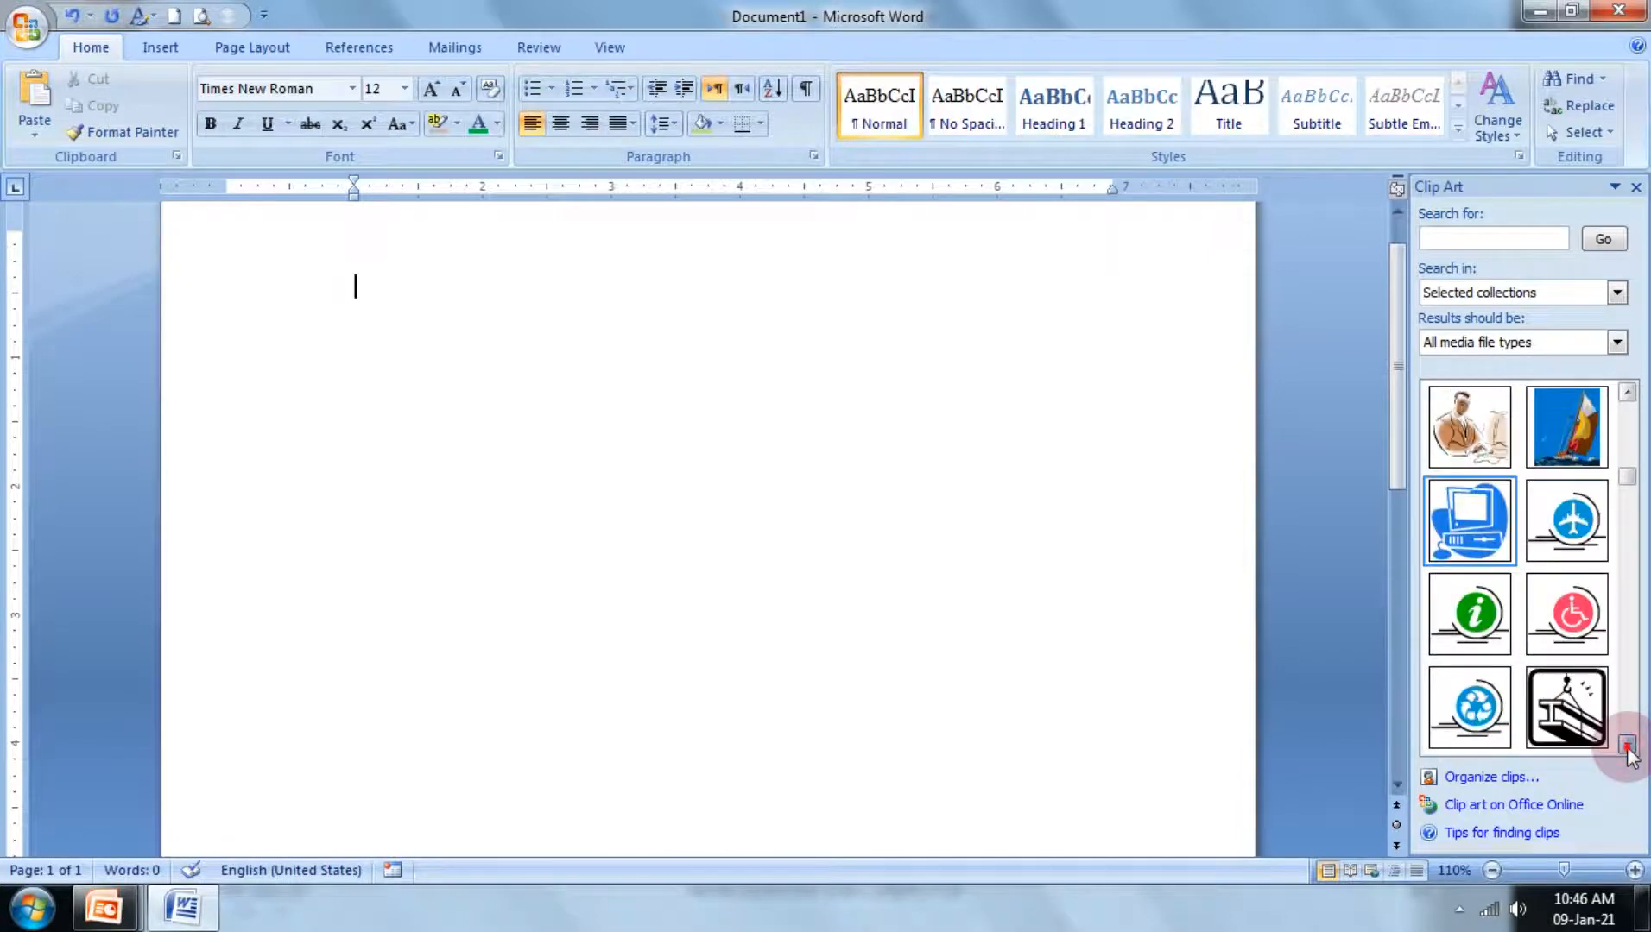
pyautogui.click(1626, 749)
pyautogui.click(1627, 750)
pyautogui.click(1626, 750)
pyautogui.click(1627, 750)
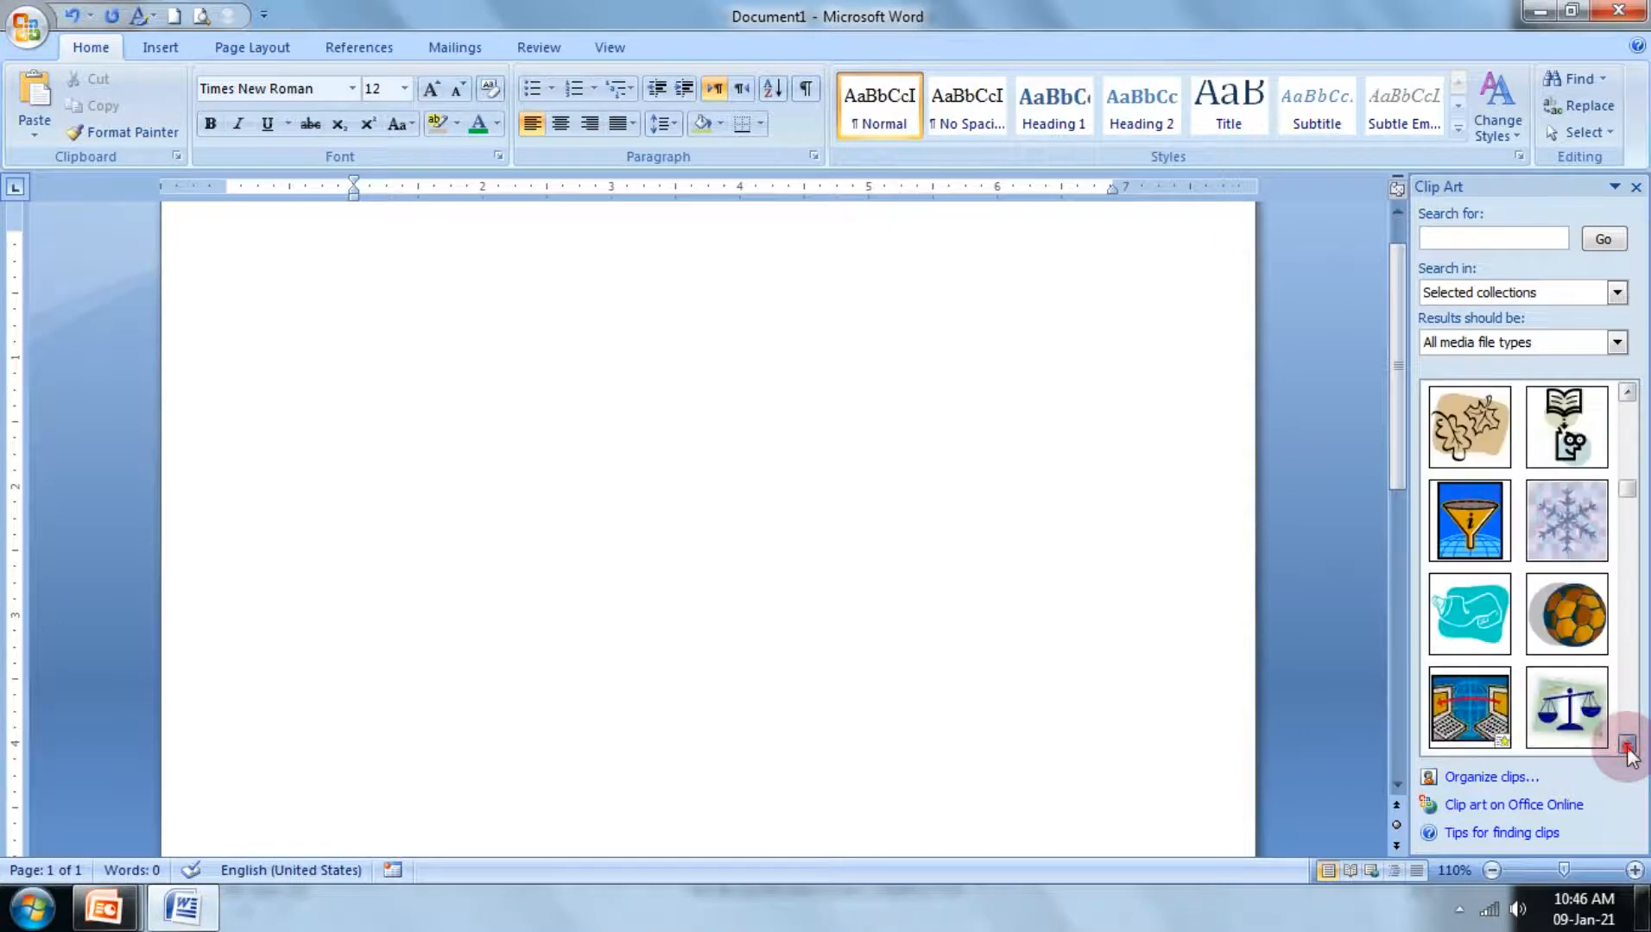
pyautogui.click(1567, 621)
# Step: Insert the standing tiger clip art beside the ball
pyautogui.click(1626, 749)
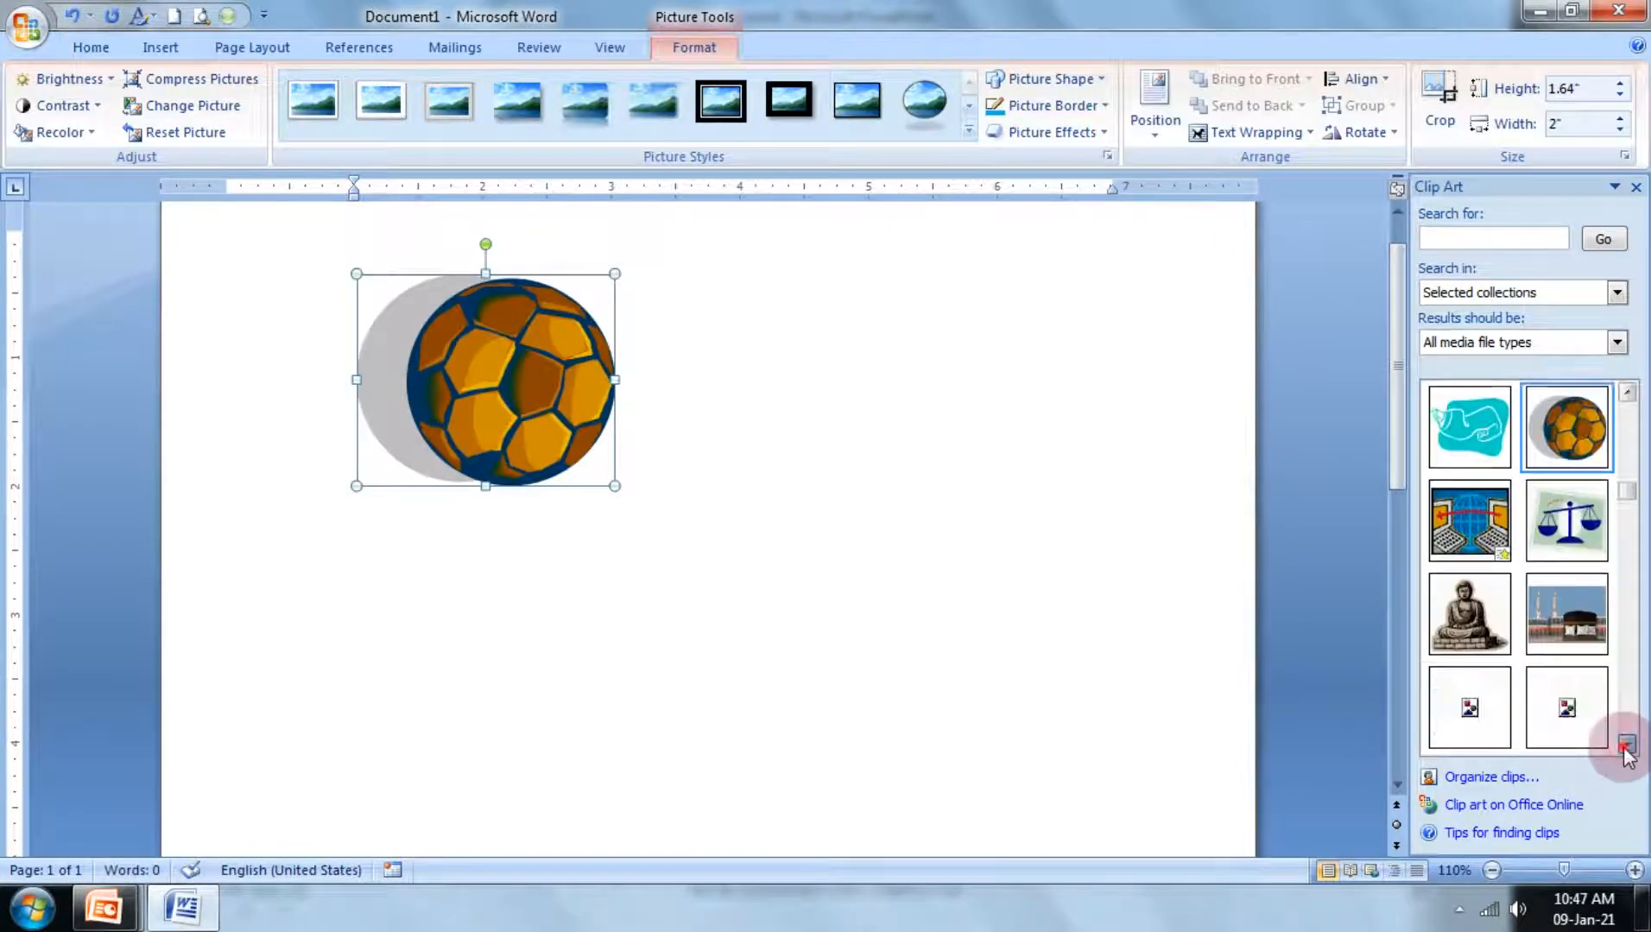
pyautogui.click(1627, 749)
pyautogui.click(1627, 749)
pyautogui.click(1627, 749)
pyautogui.click(1627, 747)
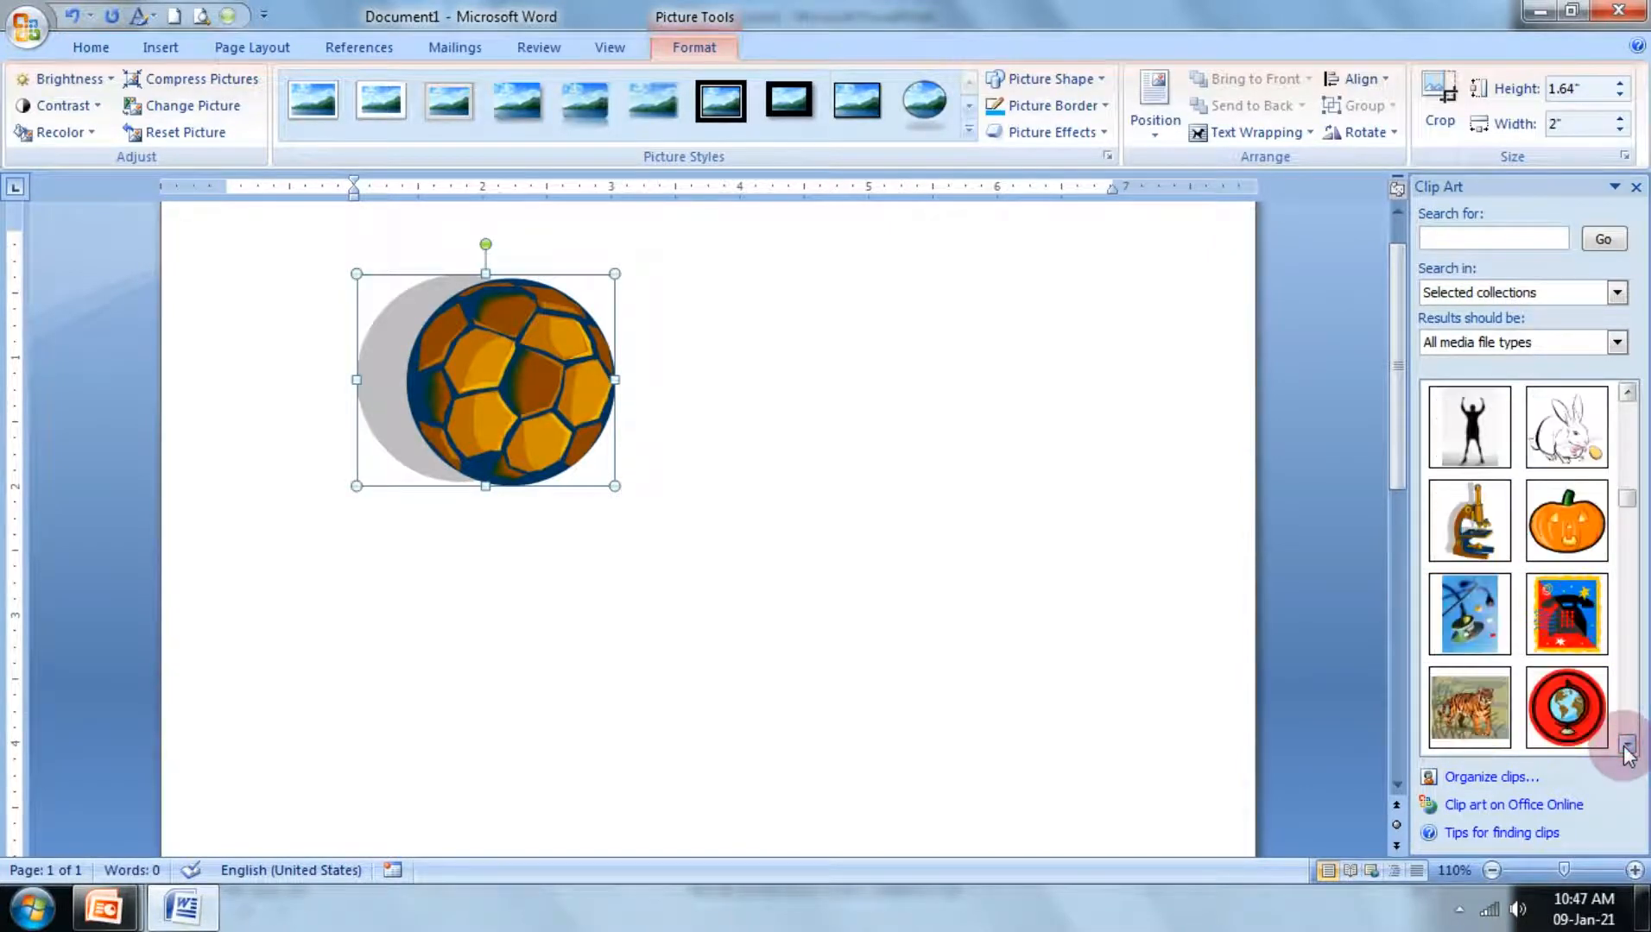
pyautogui.click(1626, 747)
pyautogui.click(1626, 748)
pyautogui.click(1468, 520)
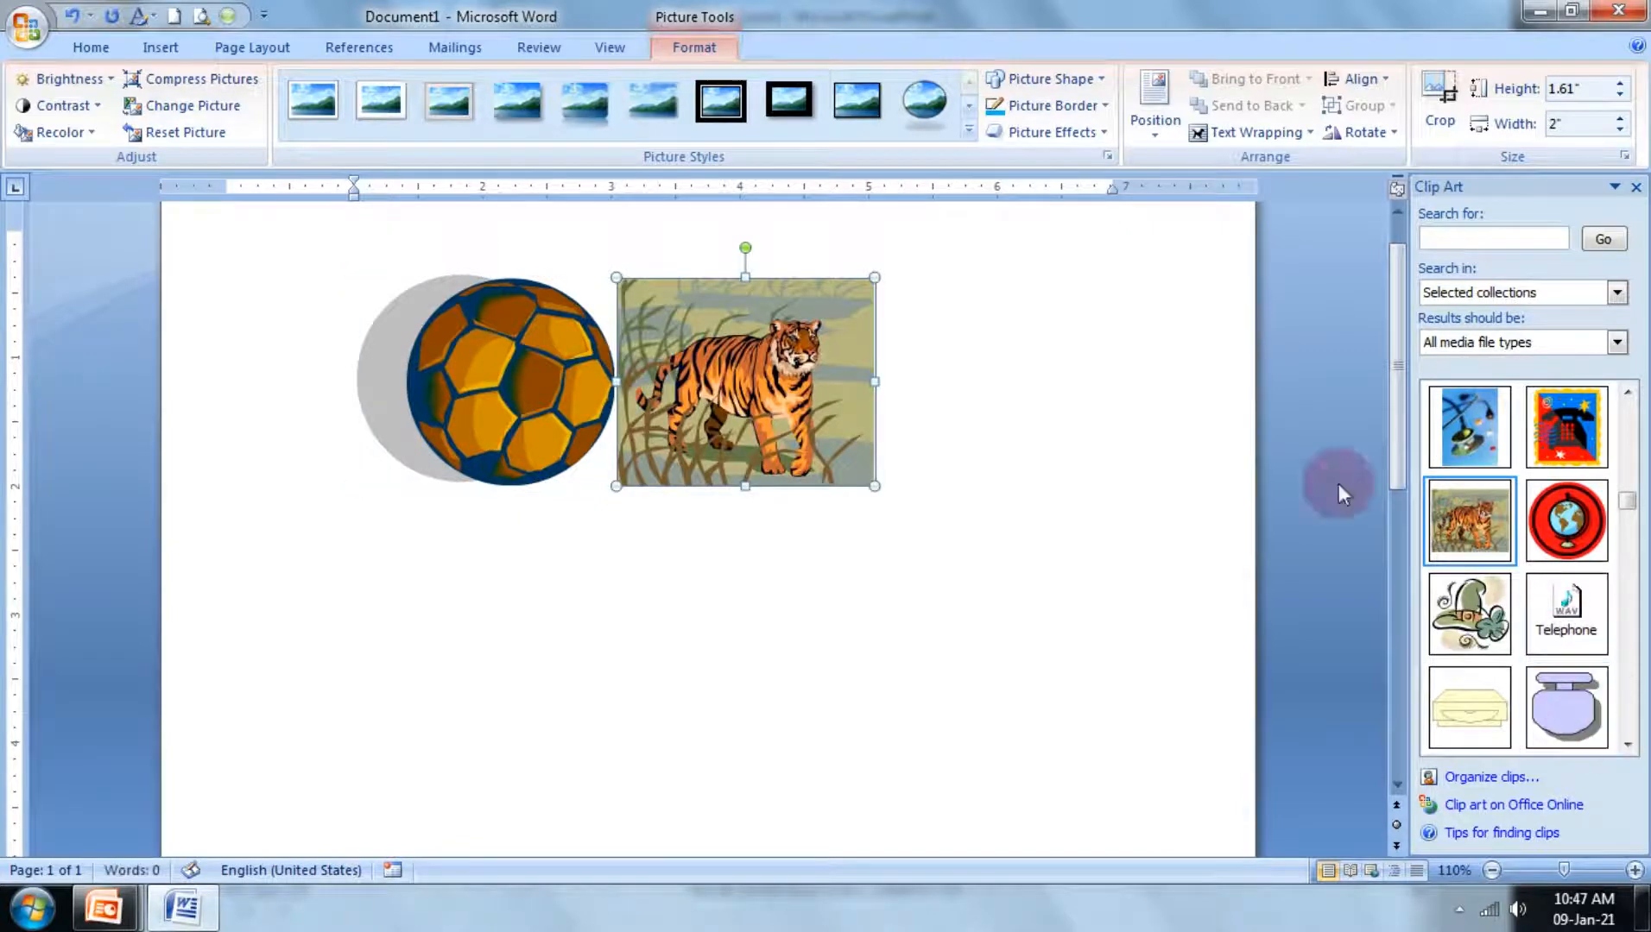
# Step: Set the text wrapping of both the tiger and the ball to Tight, shifting the tiger slightly down the page
pyautogui.click(1256, 132)
pyautogui.click(1270, 223)
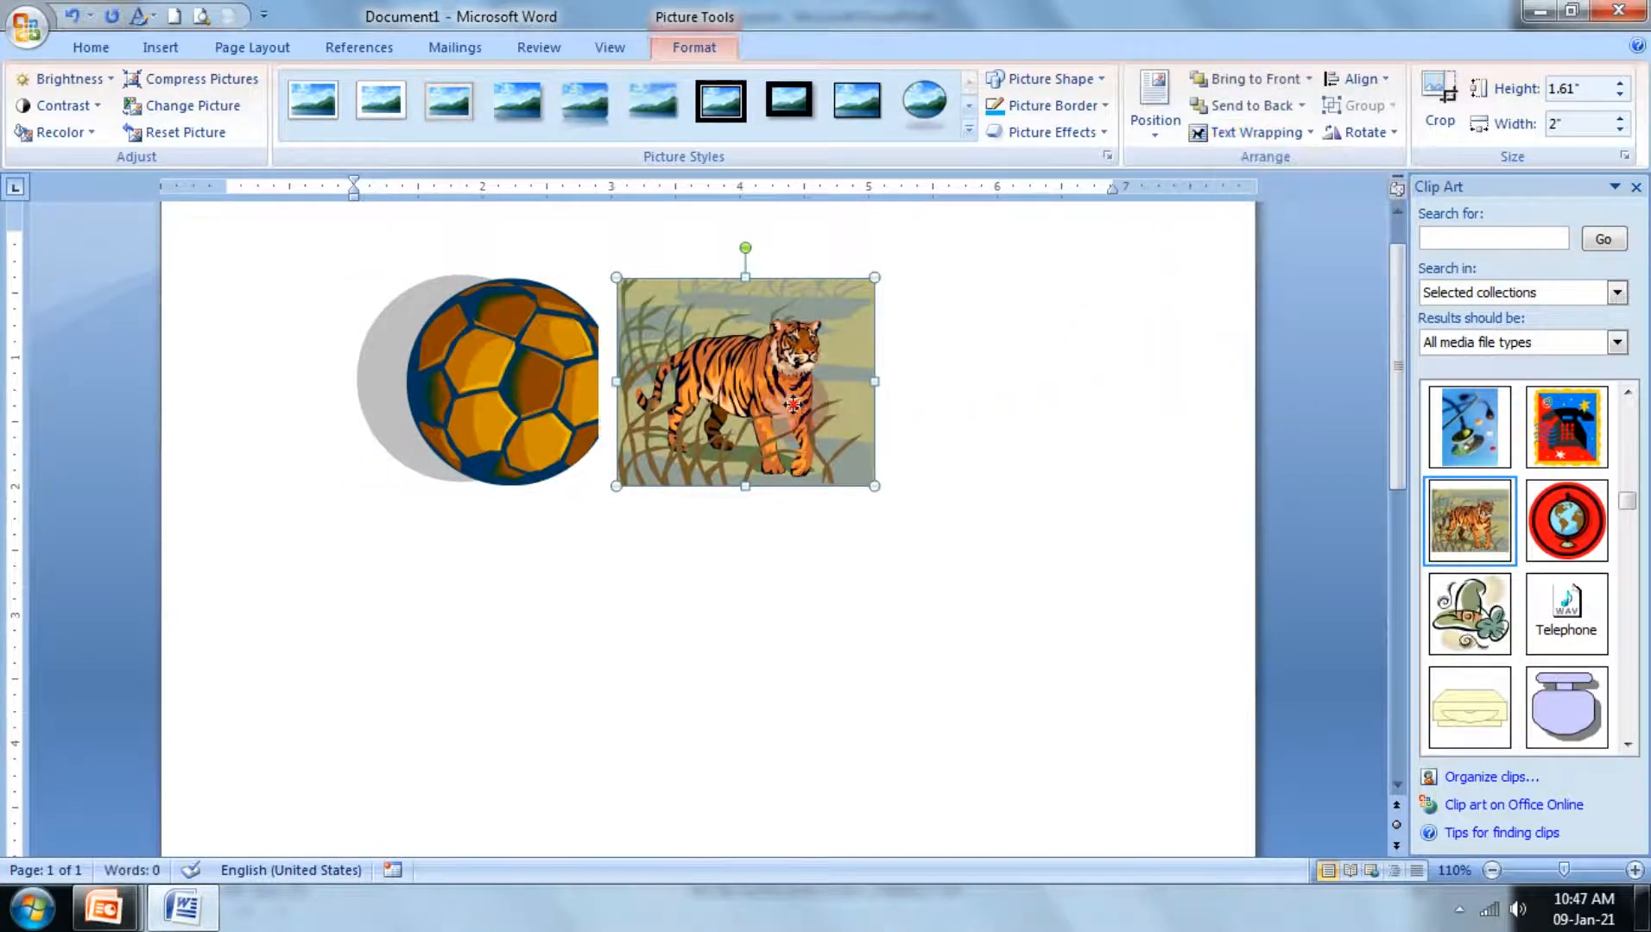
pyautogui.moveTo(790, 399); pyautogui.dragTo(772, 466)
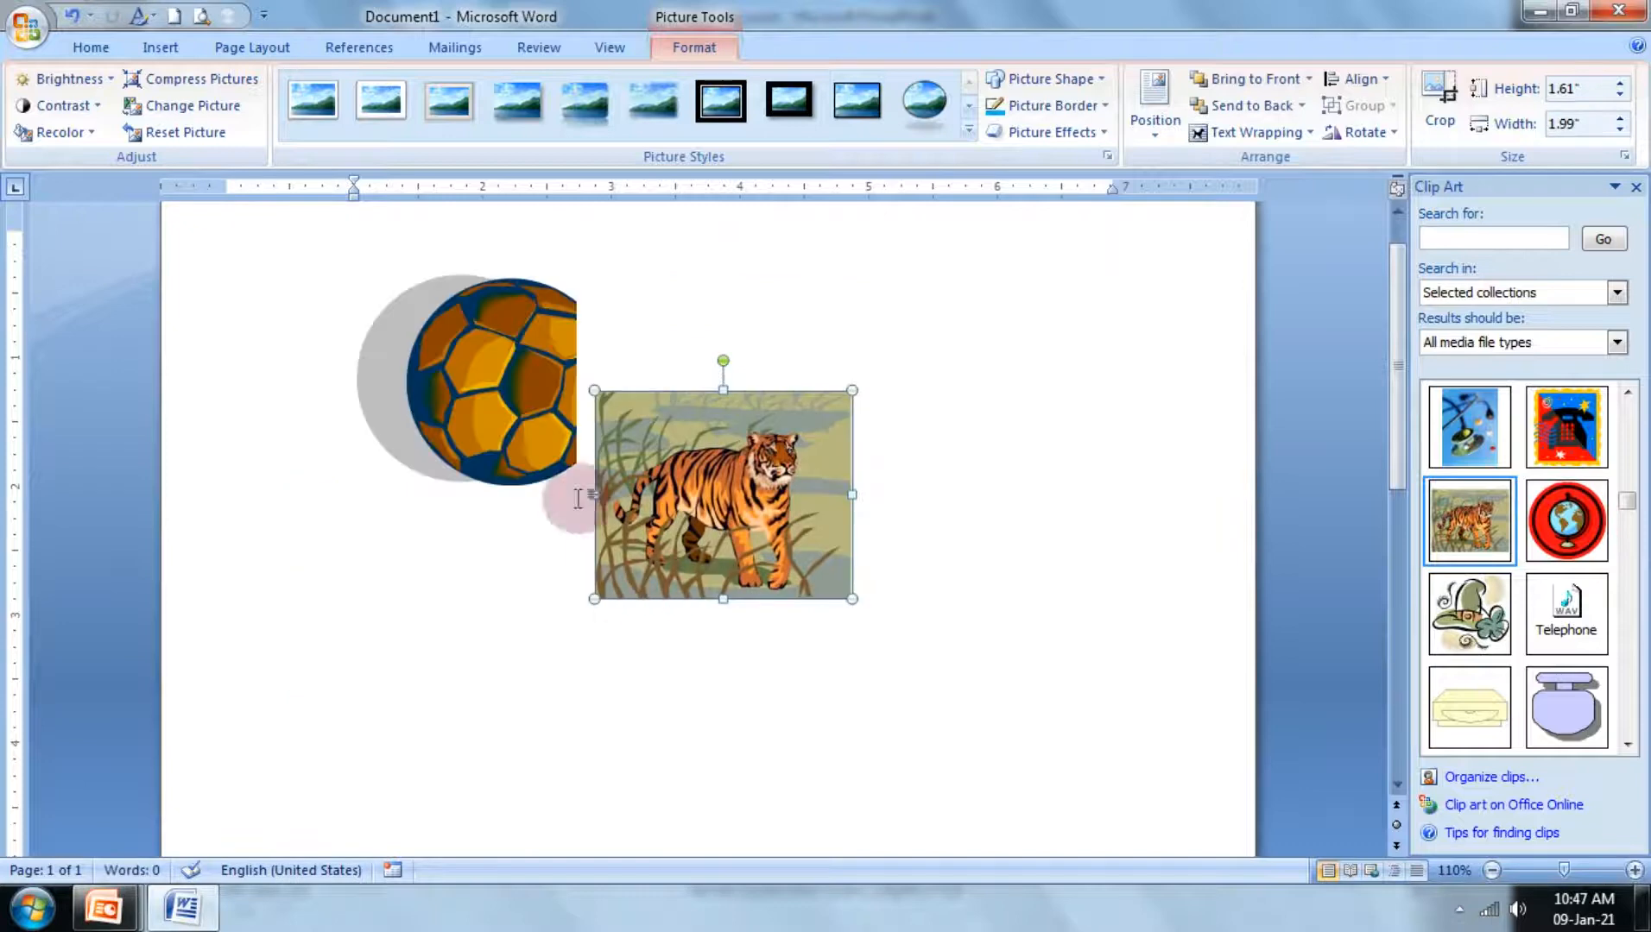
pyautogui.click(495, 392)
pyautogui.click(1261, 132)
pyautogui.click(1217, 223)
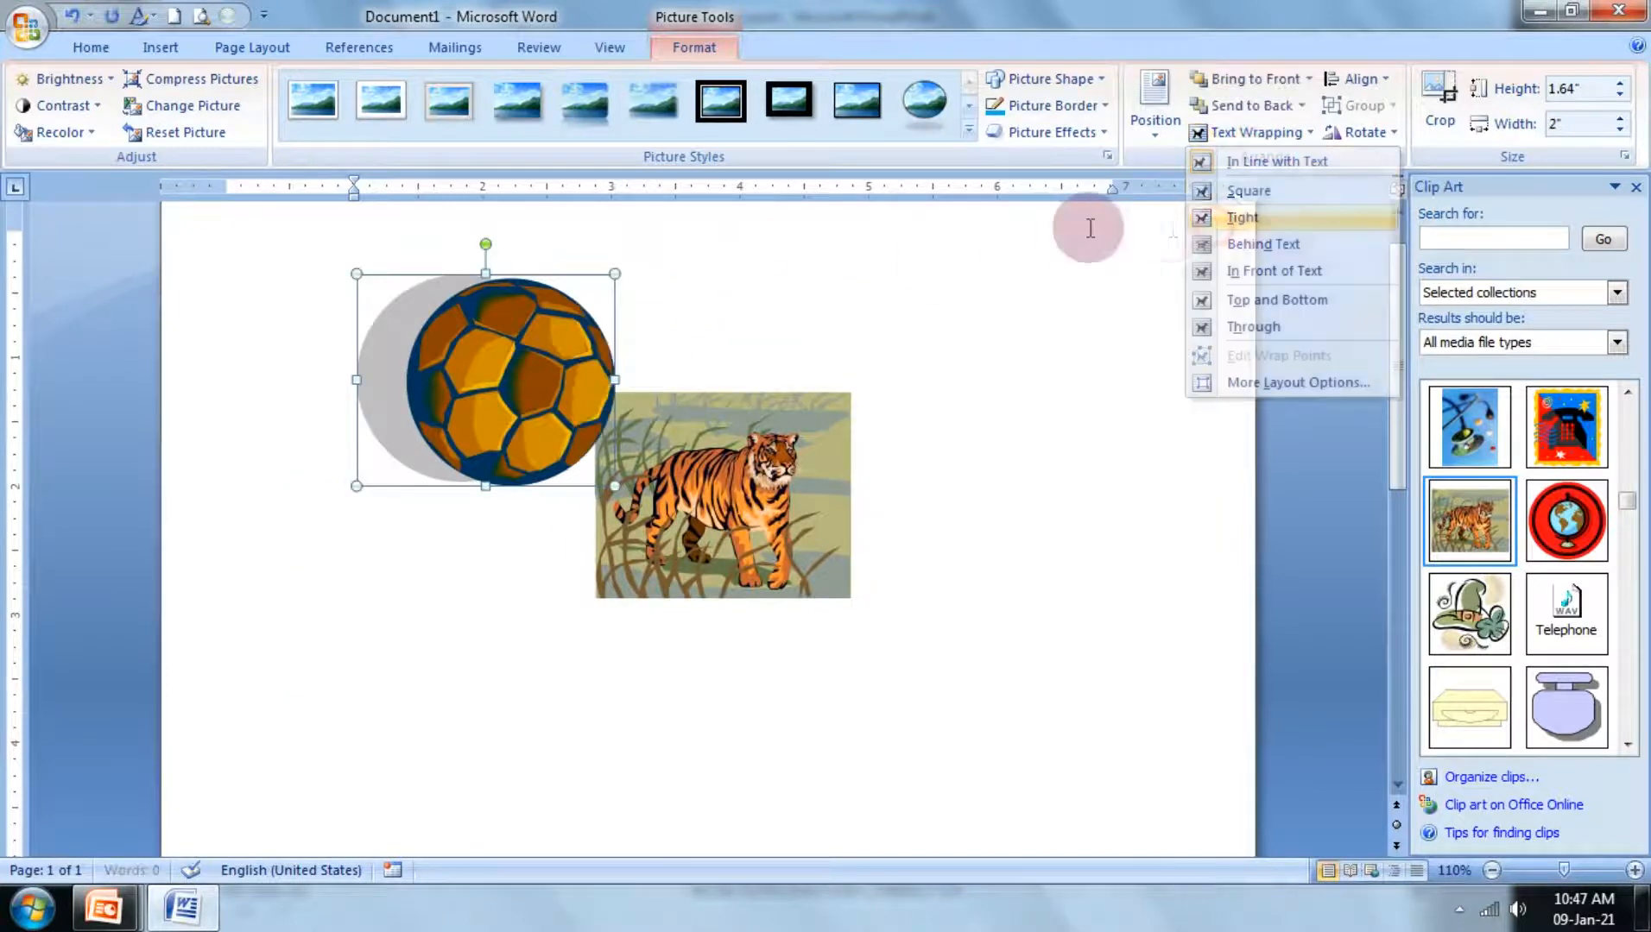
# Step: Shrink the ball to about 1.03 inches wide and place it against the tiger picture's lower right side
pyautogui.moveTo(508, 332); pyautogui.dragTo(949, 520)
pyautogui.moveTo(649, 514); pyautogui.dragTo(393, 641)
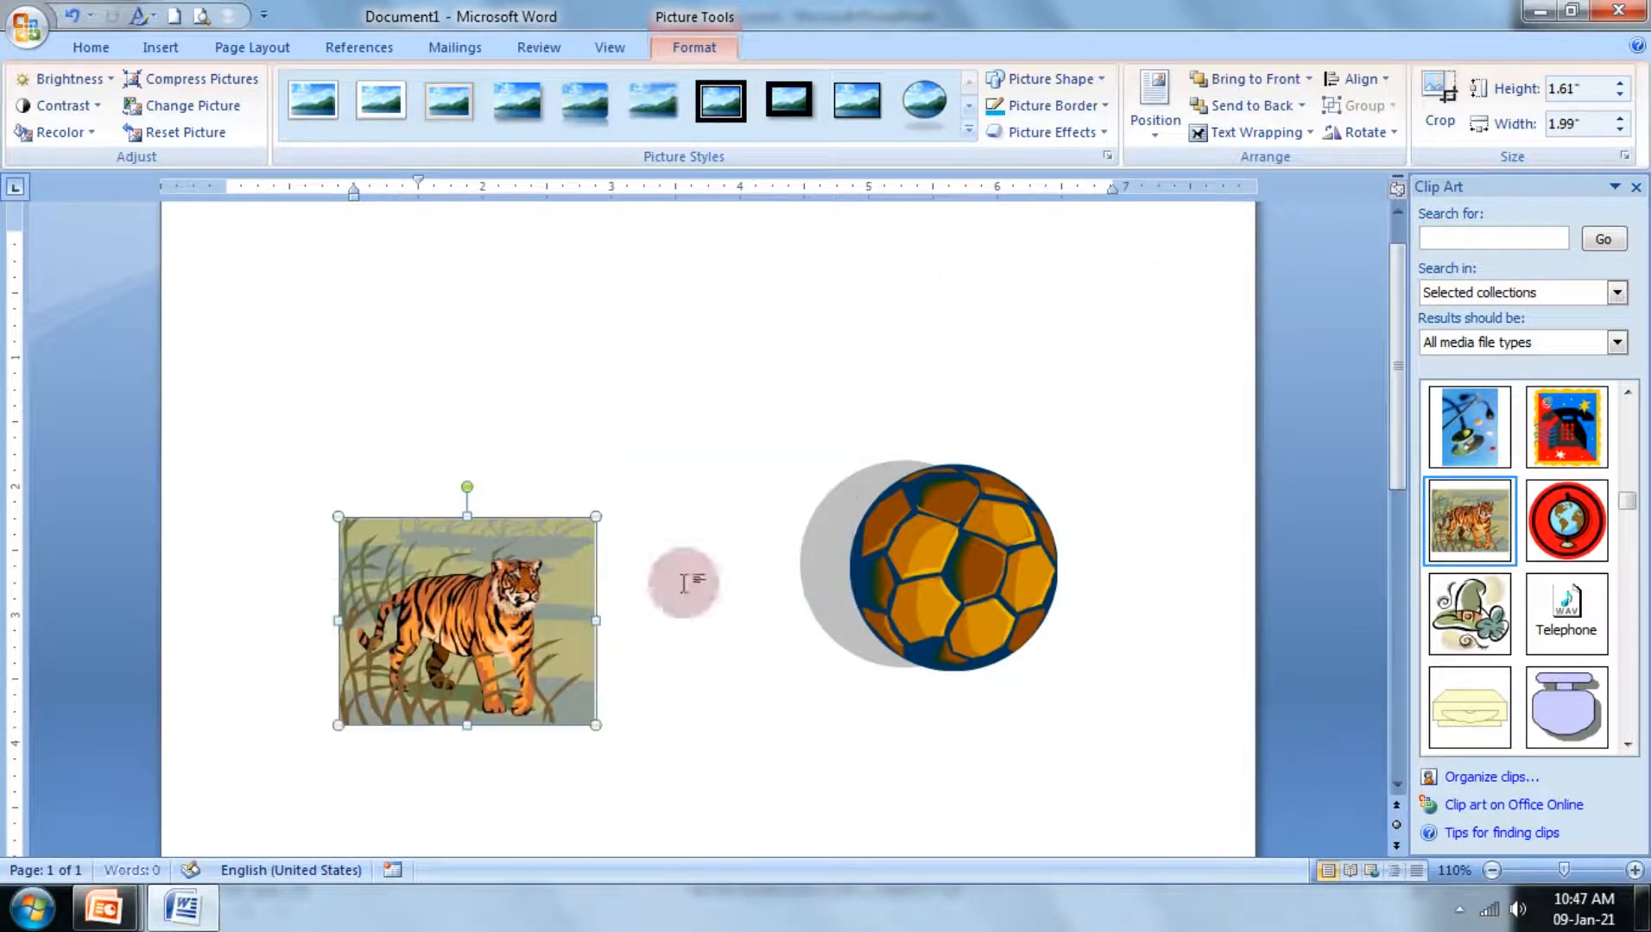
pyautogui.moveTo(940, 623); pyautogui.dragTo(801, 749)
pyautogui.moveTo(919, 585); pyautogui.dragTo(795, 689)
pyautogui.moveTo(758, 748); pyautogui.dragTo(786, 715)
pyautogui.moveTo(571, 644); pyautogui.dragTo(682, 700)
pyautogui.click(710, 566)
pyautogui.click(704, 580)
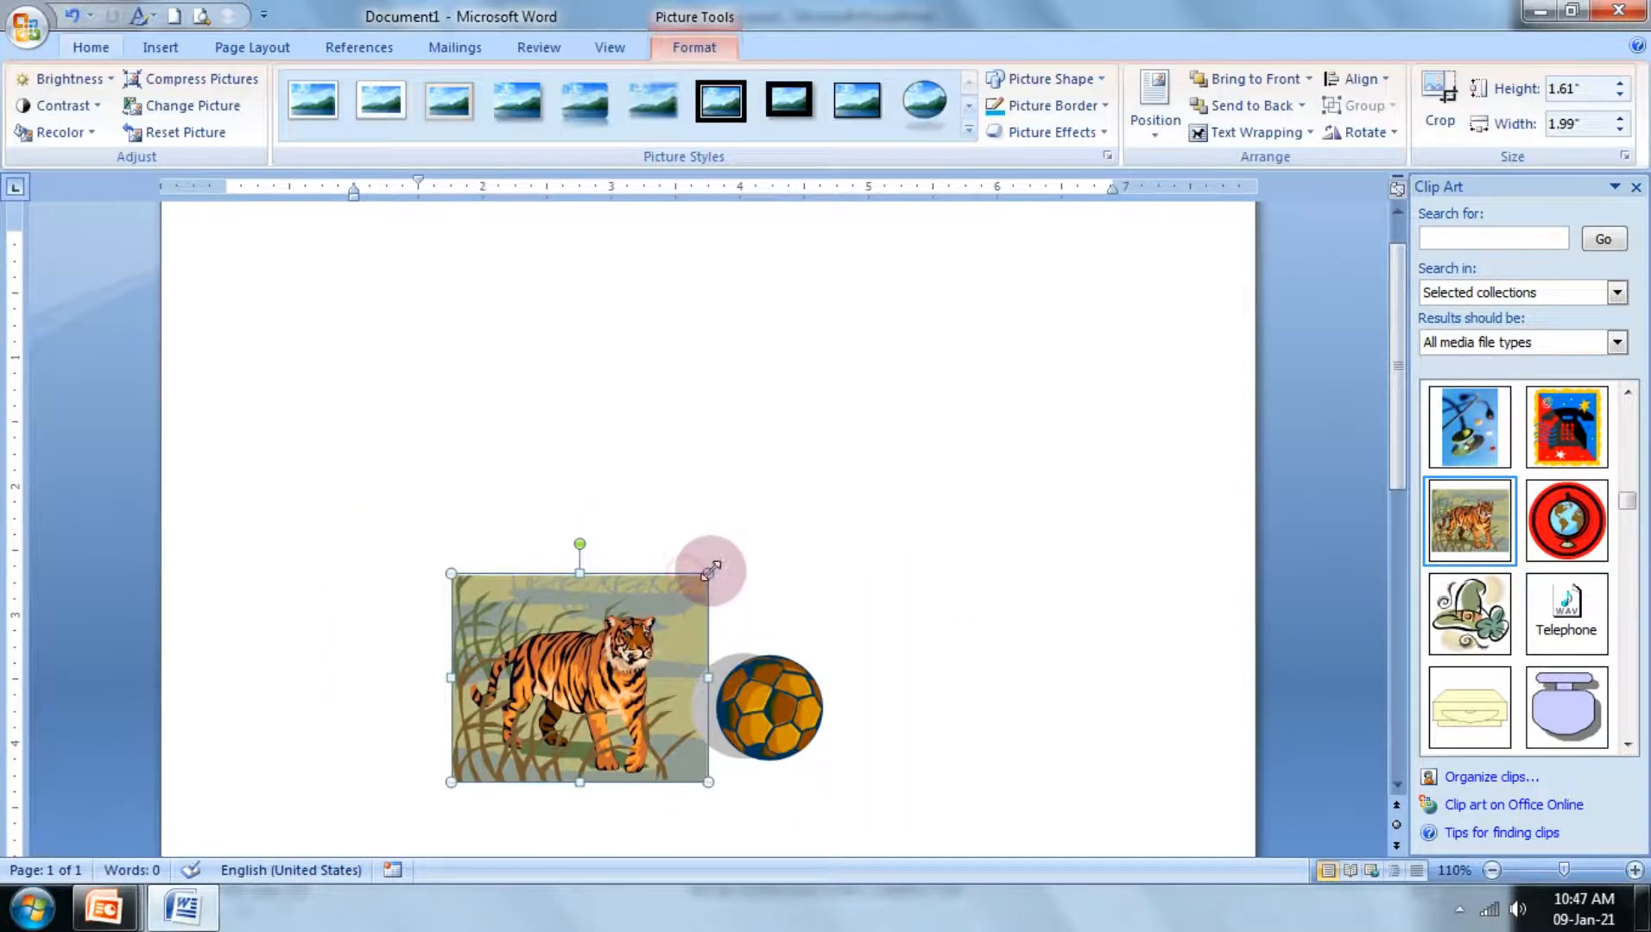
# Step: Enlarge the tiger picture and shrink the ball to about 0.41 by 0.5 inches at the tiger's front paws
pyautogui.moveTo(708, 576); pyautogui.dragTo(824, 480)
pyautogui.click(759, 702)
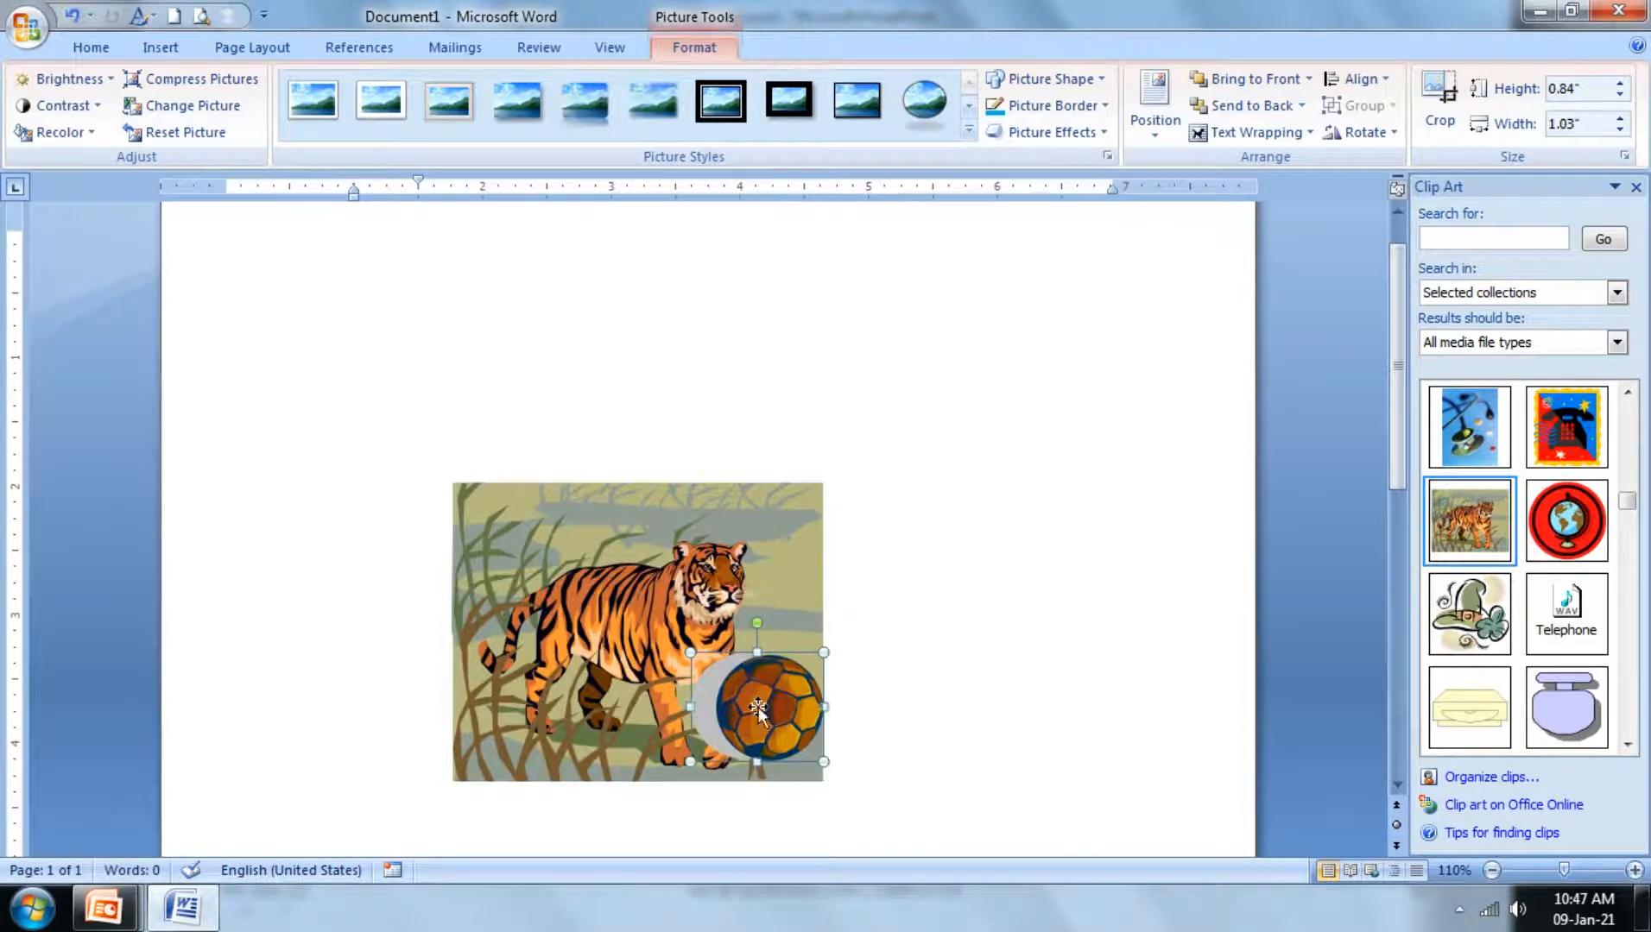
pyautogui.moveTo(825, 645); pyautogui.dragTo(749, 768)
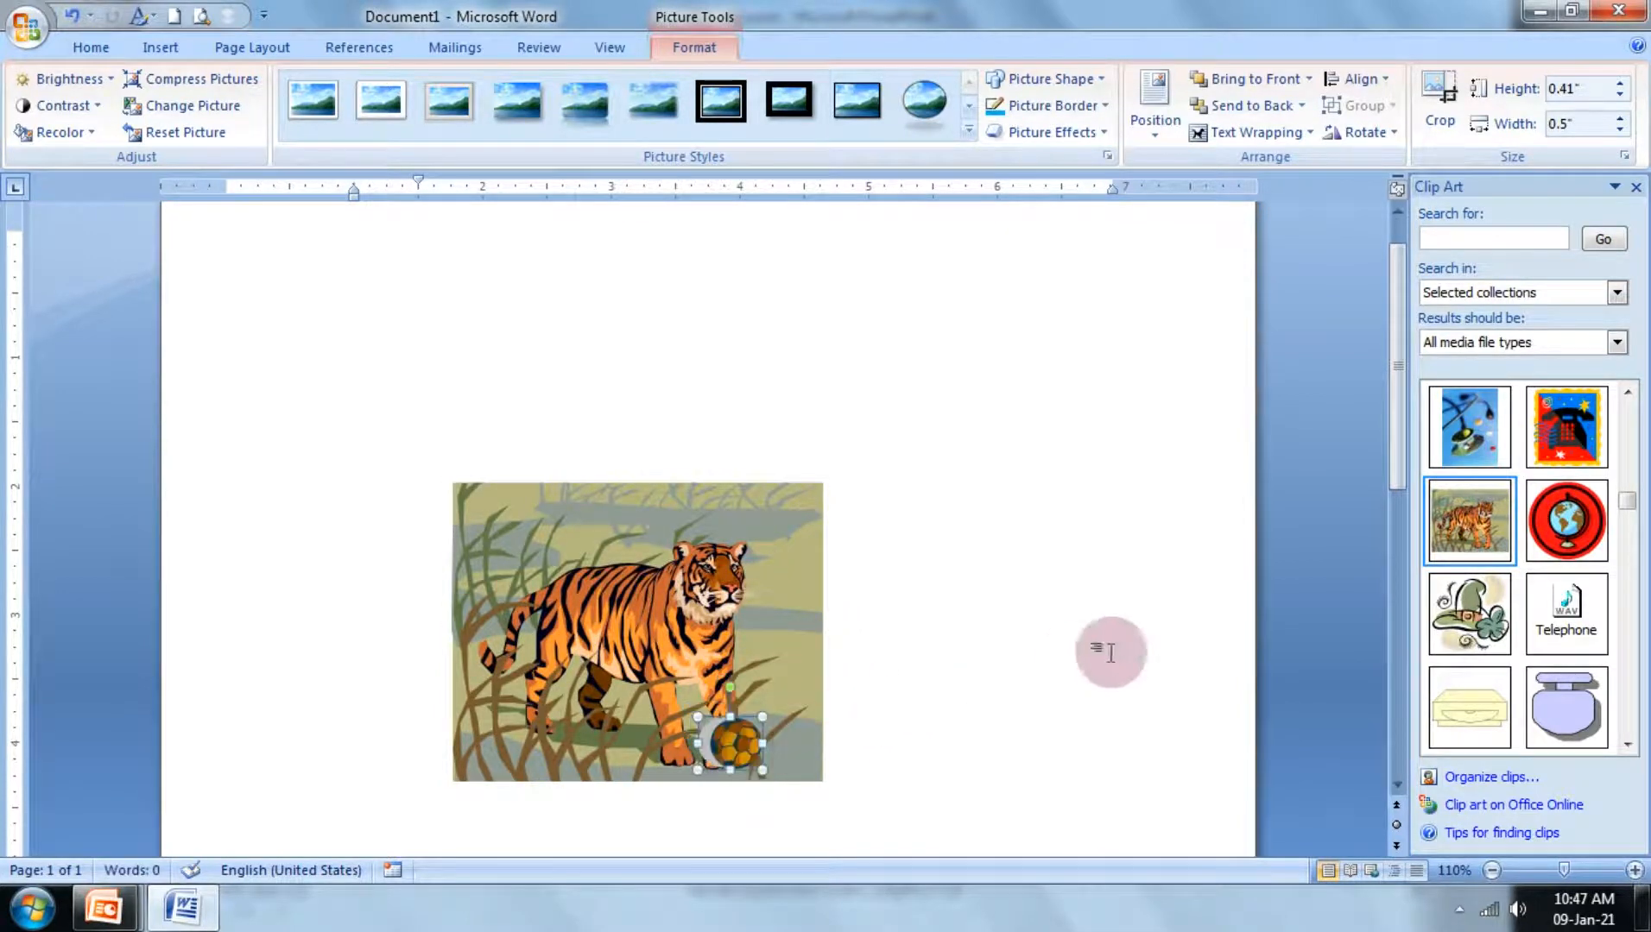
# Step: Find the black fencer in the clip art list and insert it into the document
pyautogui.click(1627, 745)
pyautogui.click(1626, 745)
pyautogui.click(1627, 744)
pyautogui.click(1626, 744)
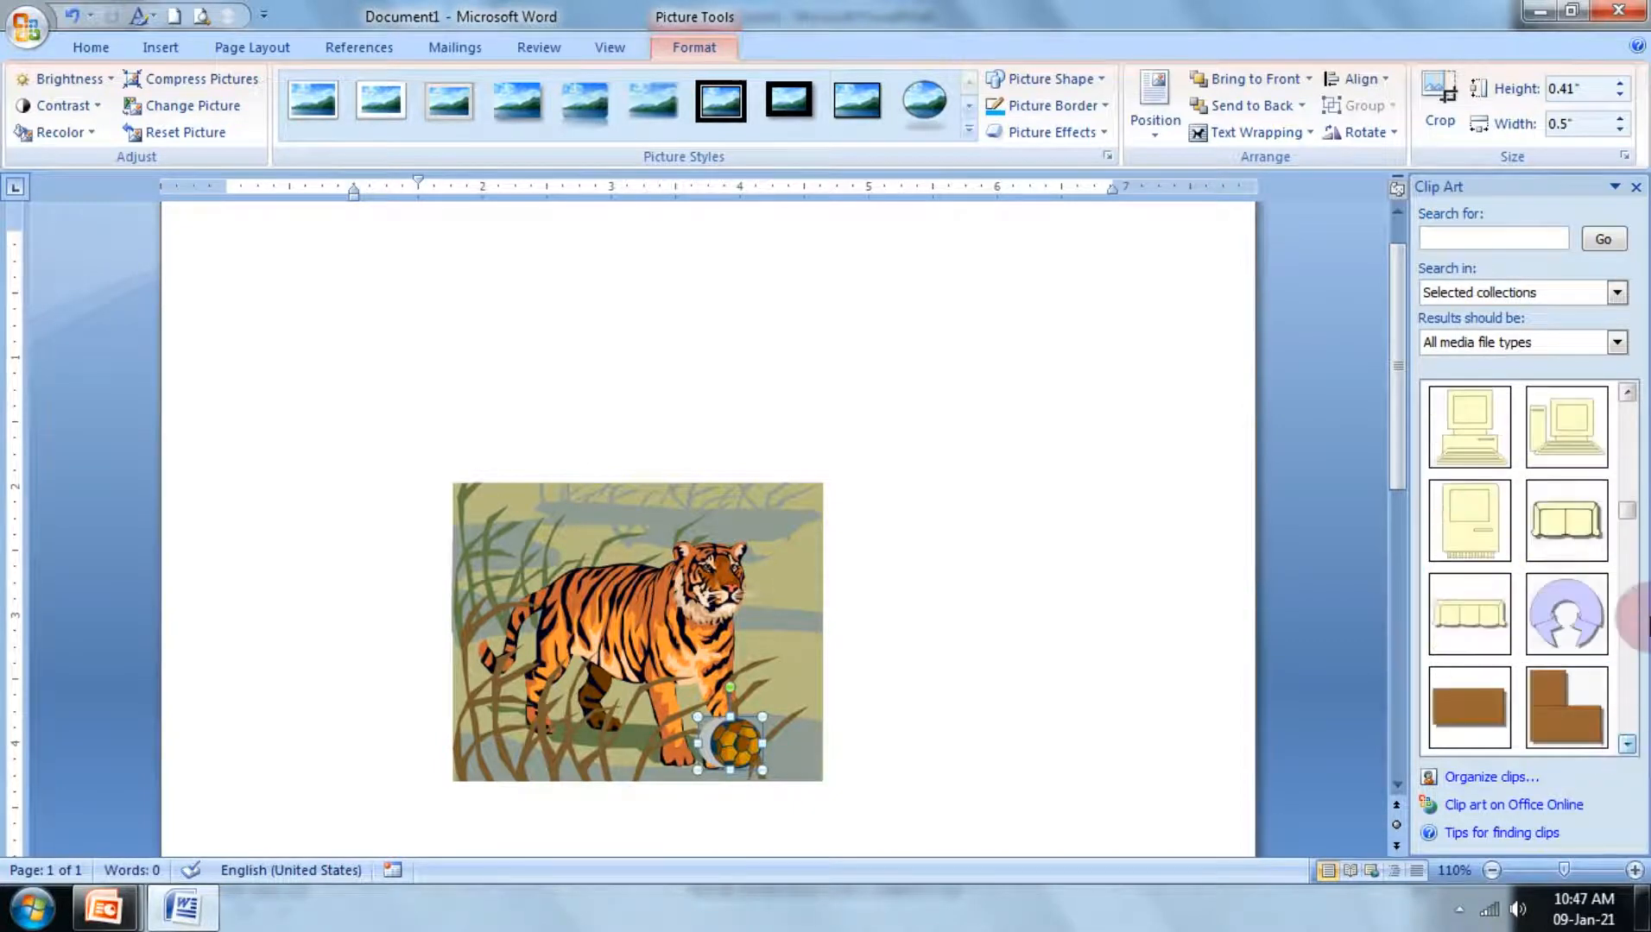
pyautogui.click(1626, 392)
pyautogui.click(1626, 393)
pyautogui.click(1626, 393)
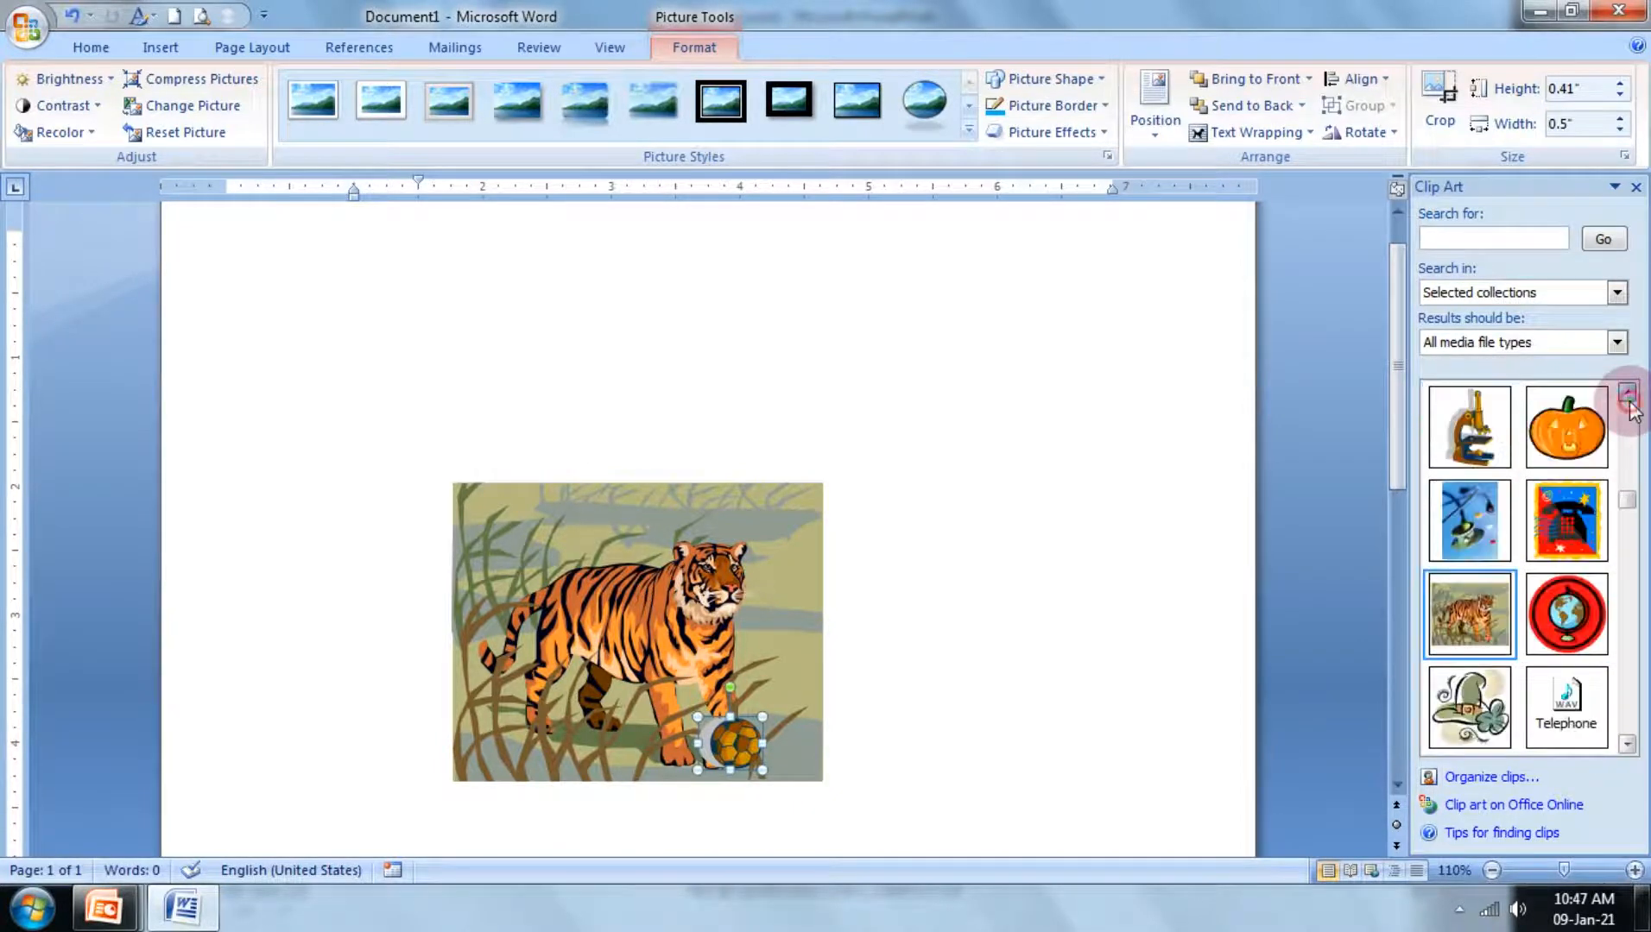
pyautogui.click(1627, 393)
pyautogui.click(1626, 392)
pyautogui.click(1627, 393)
pyautogui.click(1626, 393)
pyautogui.click(1626, 393)
pyautogui.click(1626, 393)
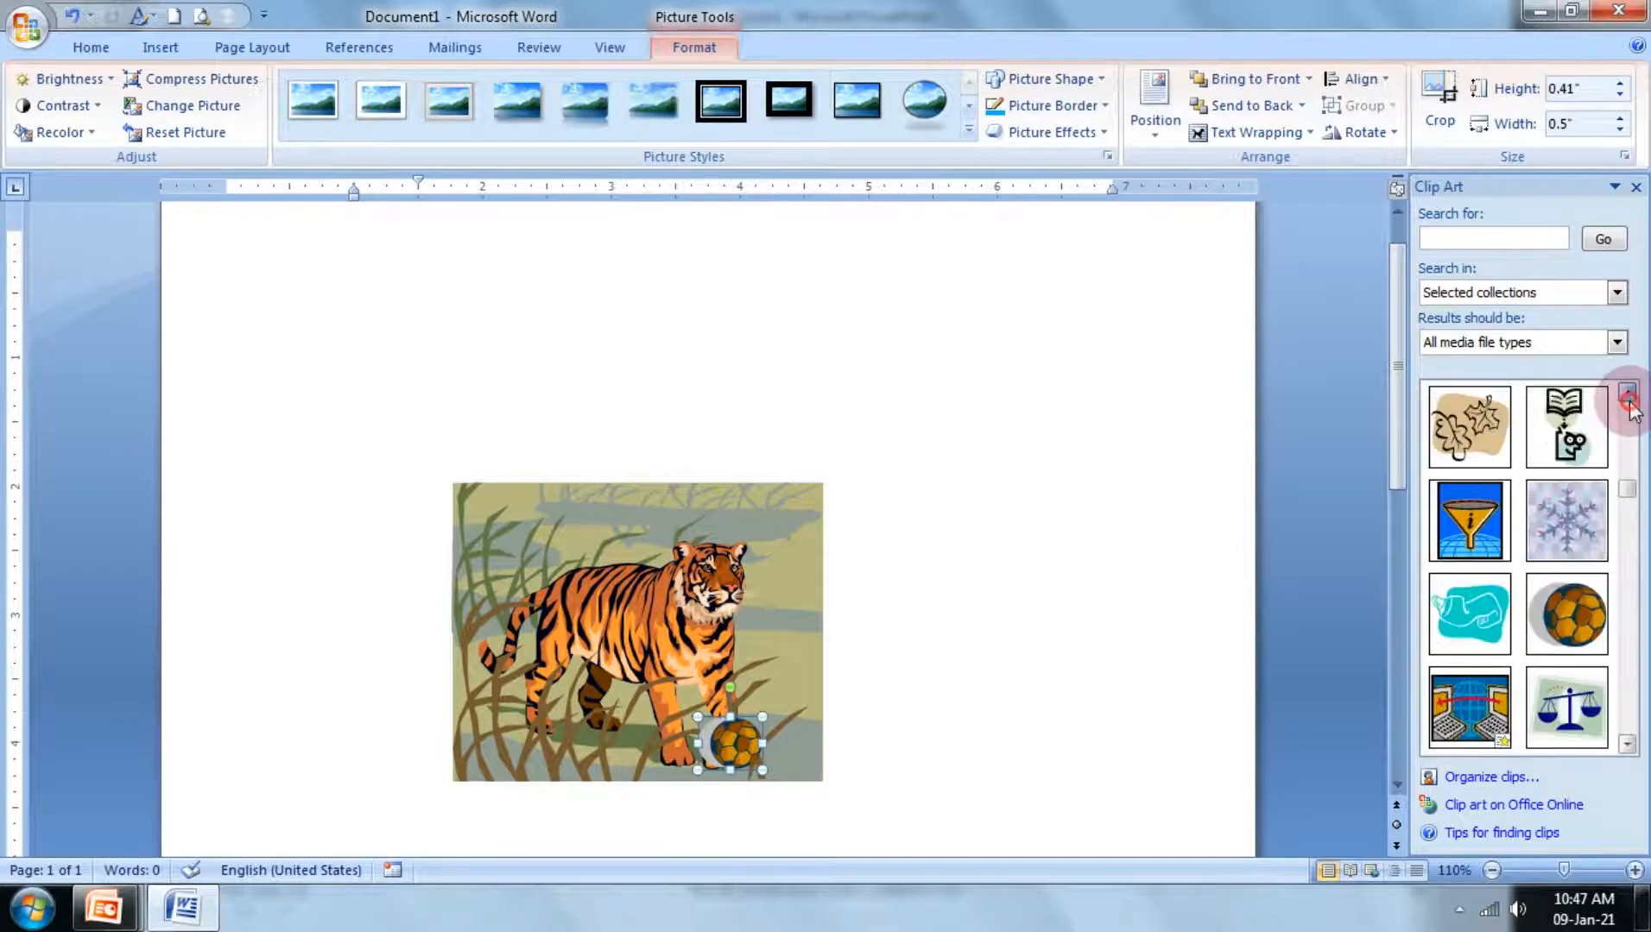
pyautogui.click(1628, 403)
pyautogui.click(1628, 402)
pyautogui.click(1537, 521)
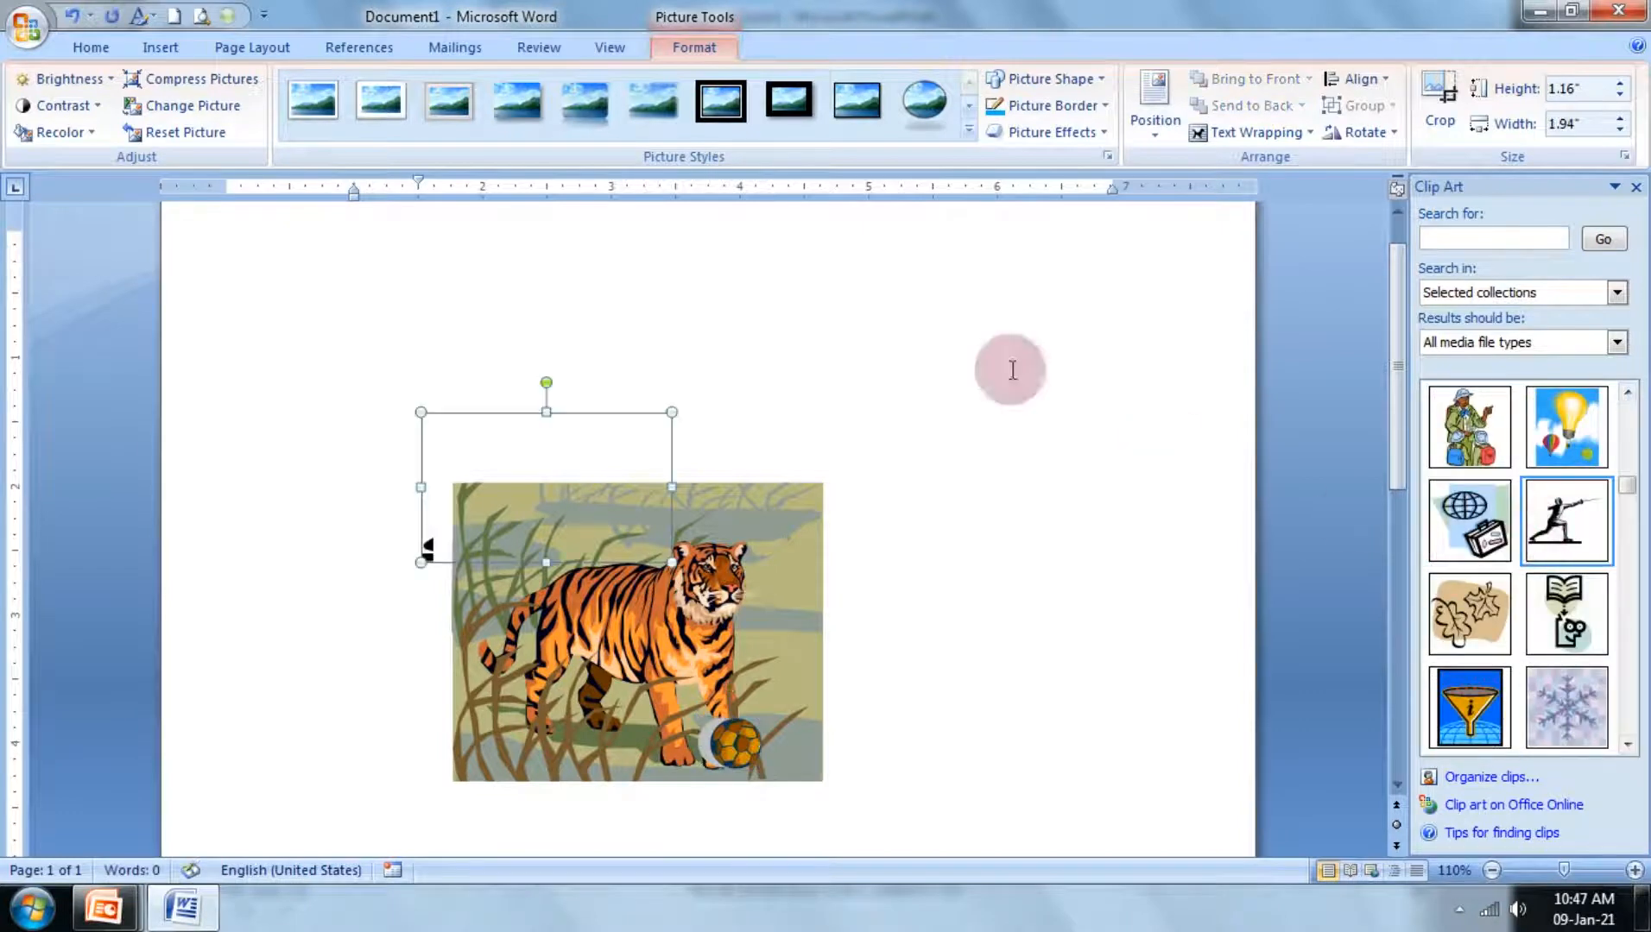
# Step: Set the fencer's text wrapping to Tight, and place it right of the tiger, mirrored to face it and about 2.65 inches wide
pyautogui.click(1256, 132)
pyautogui.click(1251, 210)
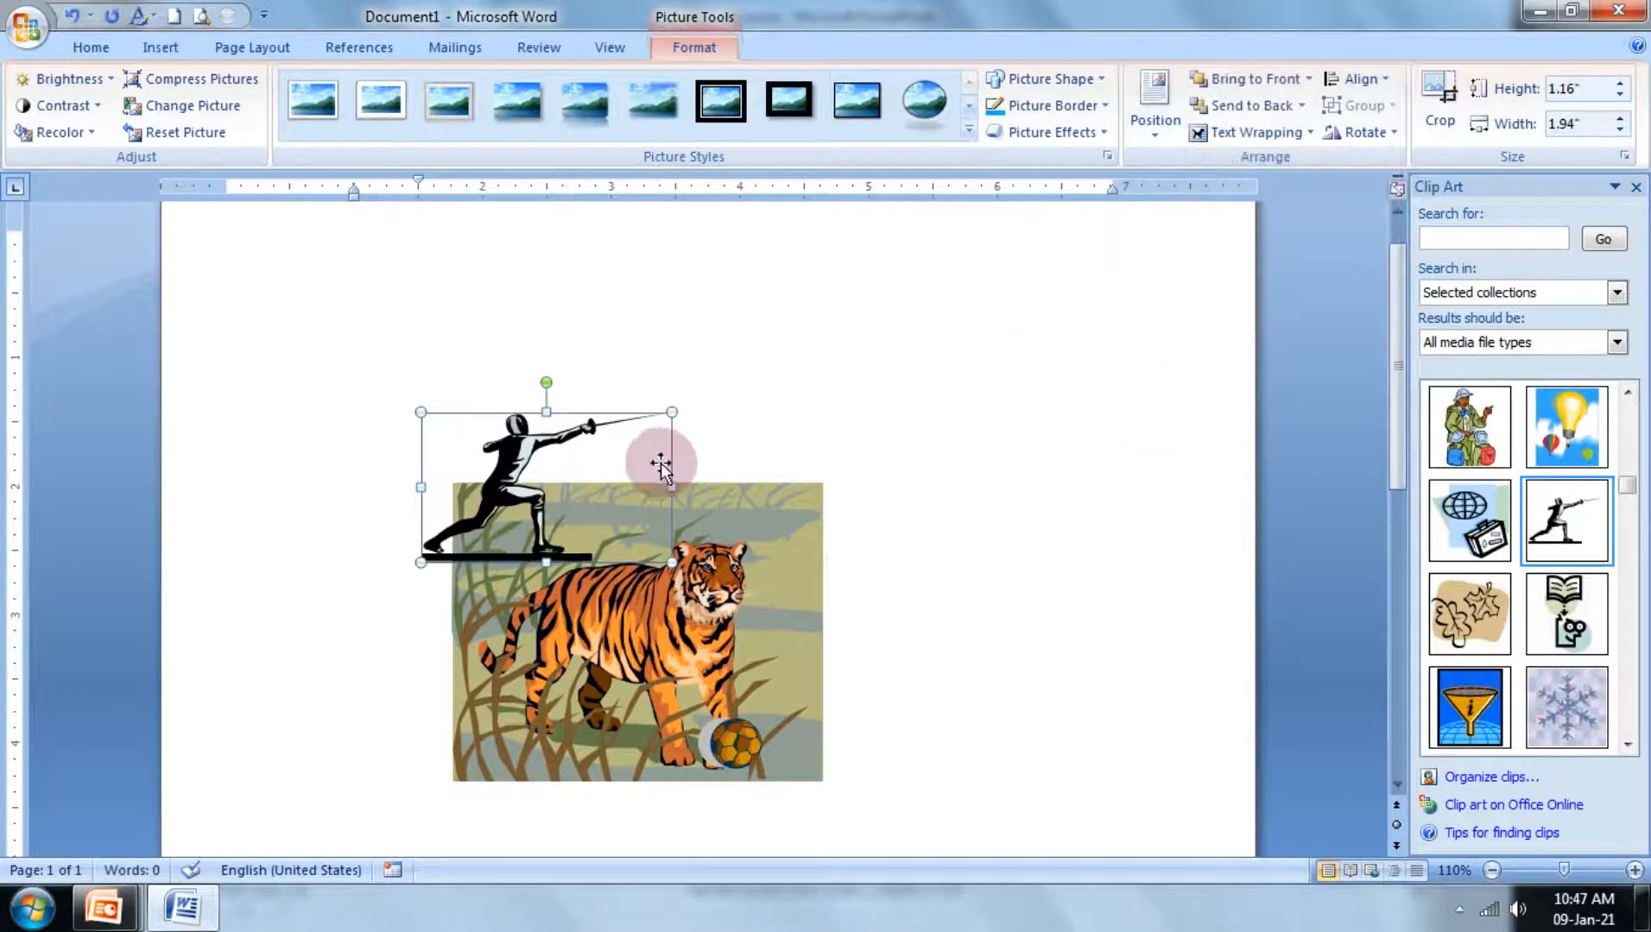
pyautogui.moveTo(661, 466); pyautogui.dragTo(723, 596)
pyautogui.moveTo(855, 587); pyautogui.dragTo(1072, 692)
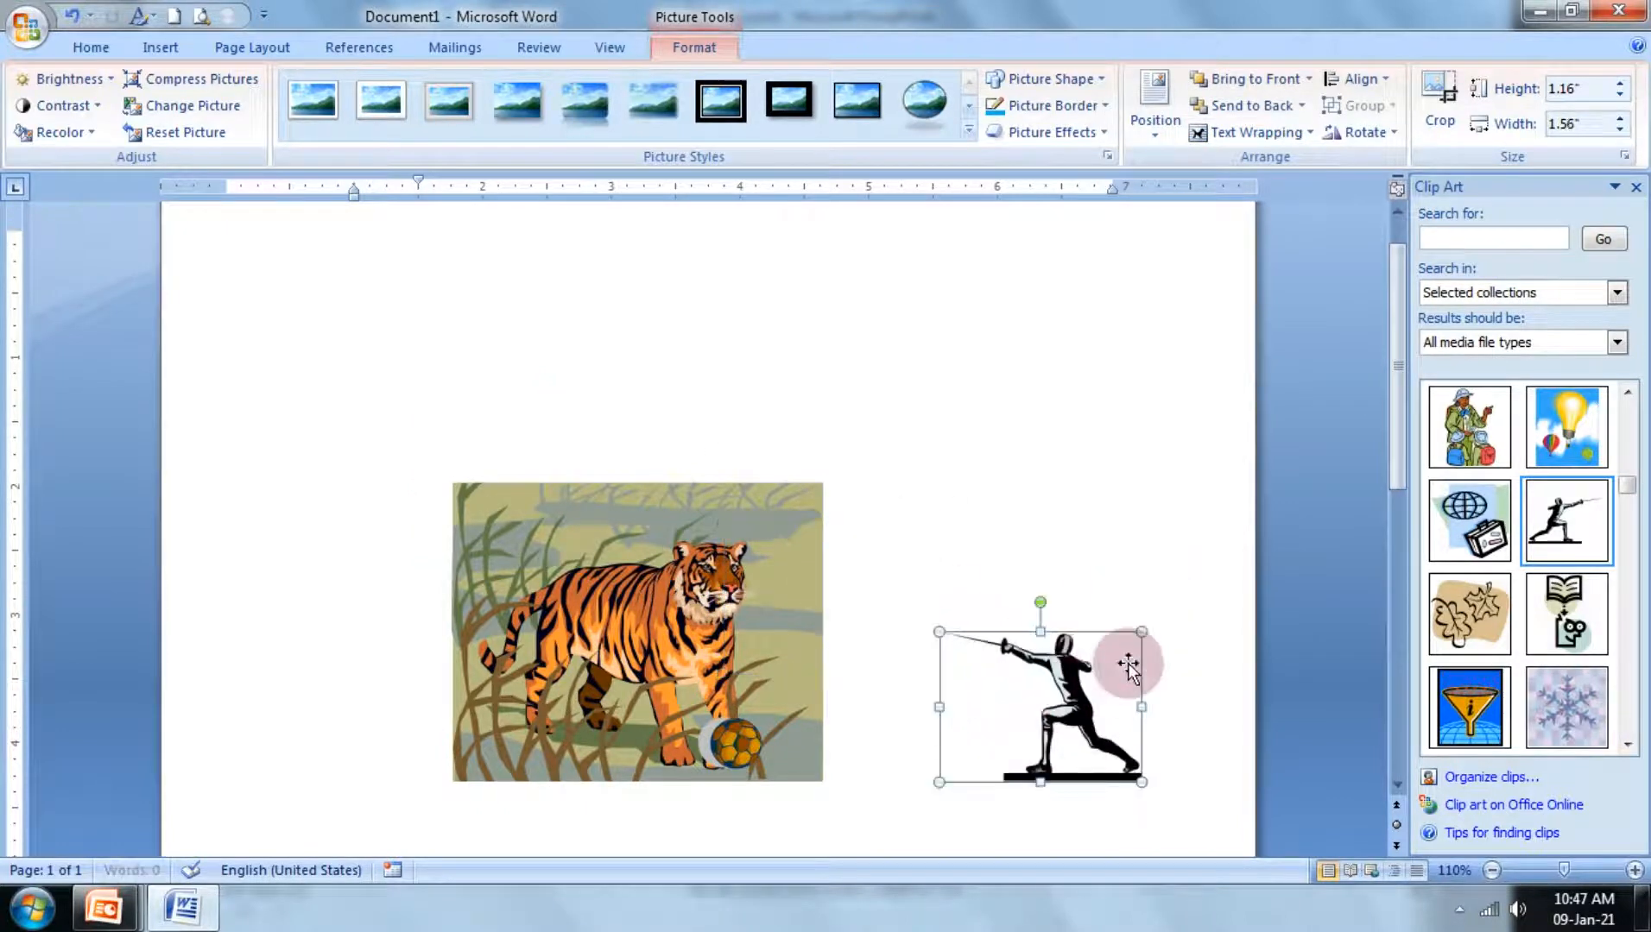
pyautogui.moveTo(1142, 632); pyautogui.dragTo(1231, 538)
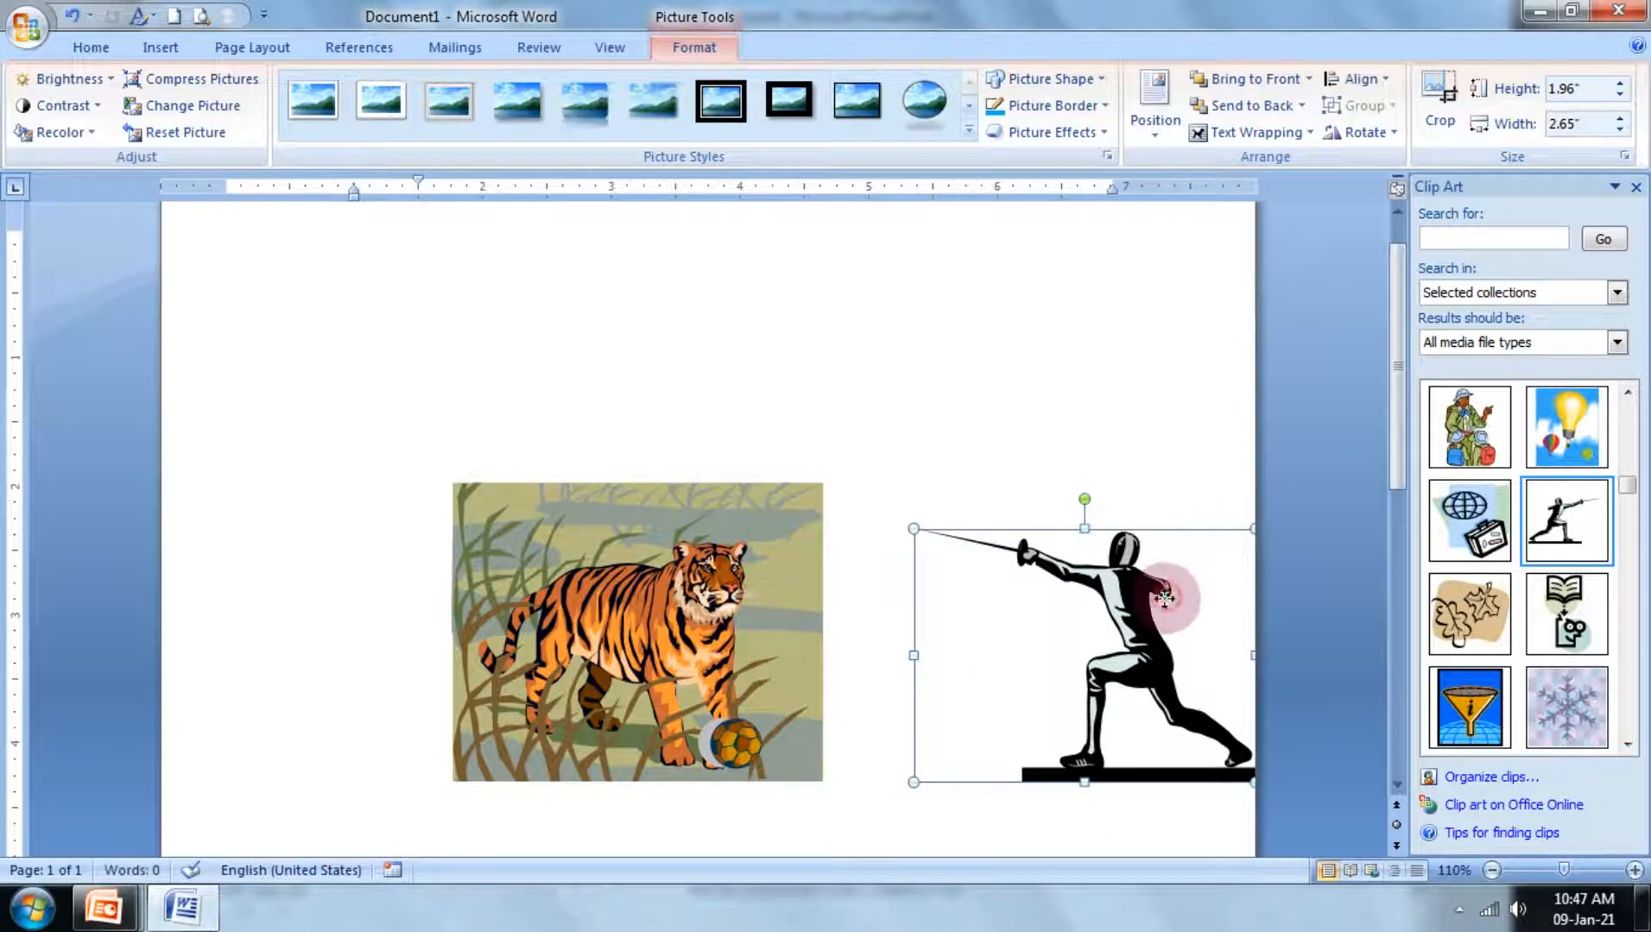
pyautogui.moveTo(1165, 597); pyautogui.dragTo(1137, 585)
# Step: Move the tiger, made smaller, and the ball near the page's left edge, and enlarge the fencer to about 2.42 by 3.26 inches
pyautogui.moveTo(763, 615); pyautogui.dragTo(483, 640)
pyautogui.moveTo(731, 743); pyautogui.dragTo(600, 696)
pyautogui.click(630, 502)
pyautogui.moveTo(639, 504); pyautogui.dragTo(531, 621)
pyautogui.moveTo(461, 657); pyautogui.dragTo(431, 626)
pyautogui.moveTo(566, 761); pyautogui.dragTo(453, 757)
pyautogui.moveTo(1087, 619); pyautogui.dragTo(944, 642)
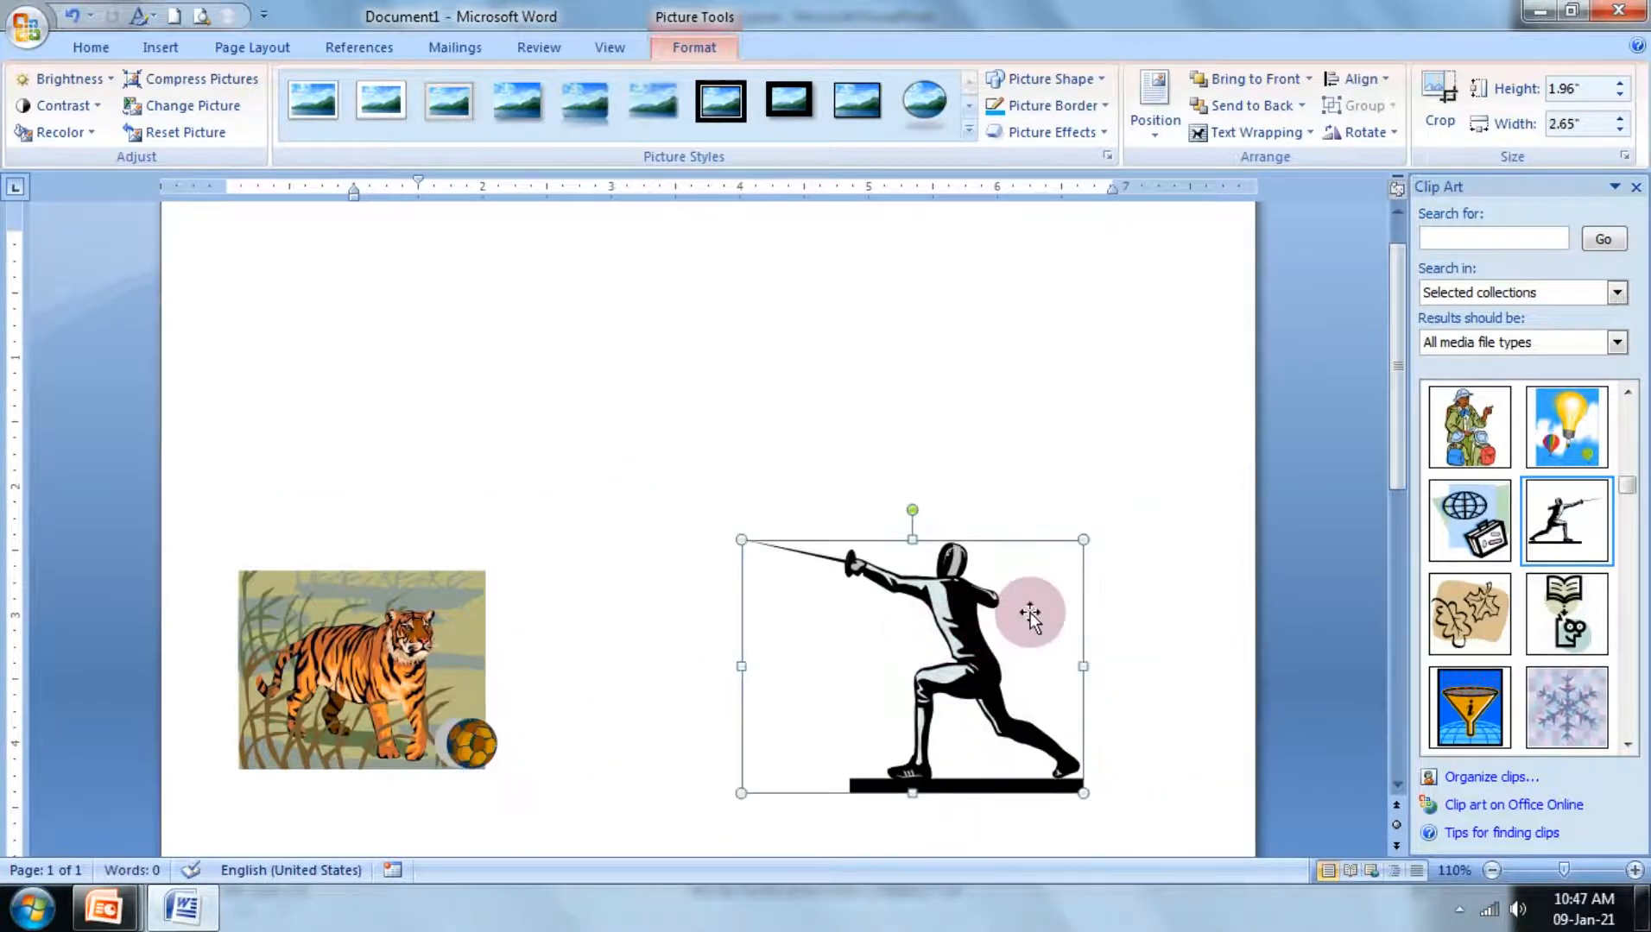
pyautogui.moveTo(1104, 532); pyautogui.dragTo(1180, 474)
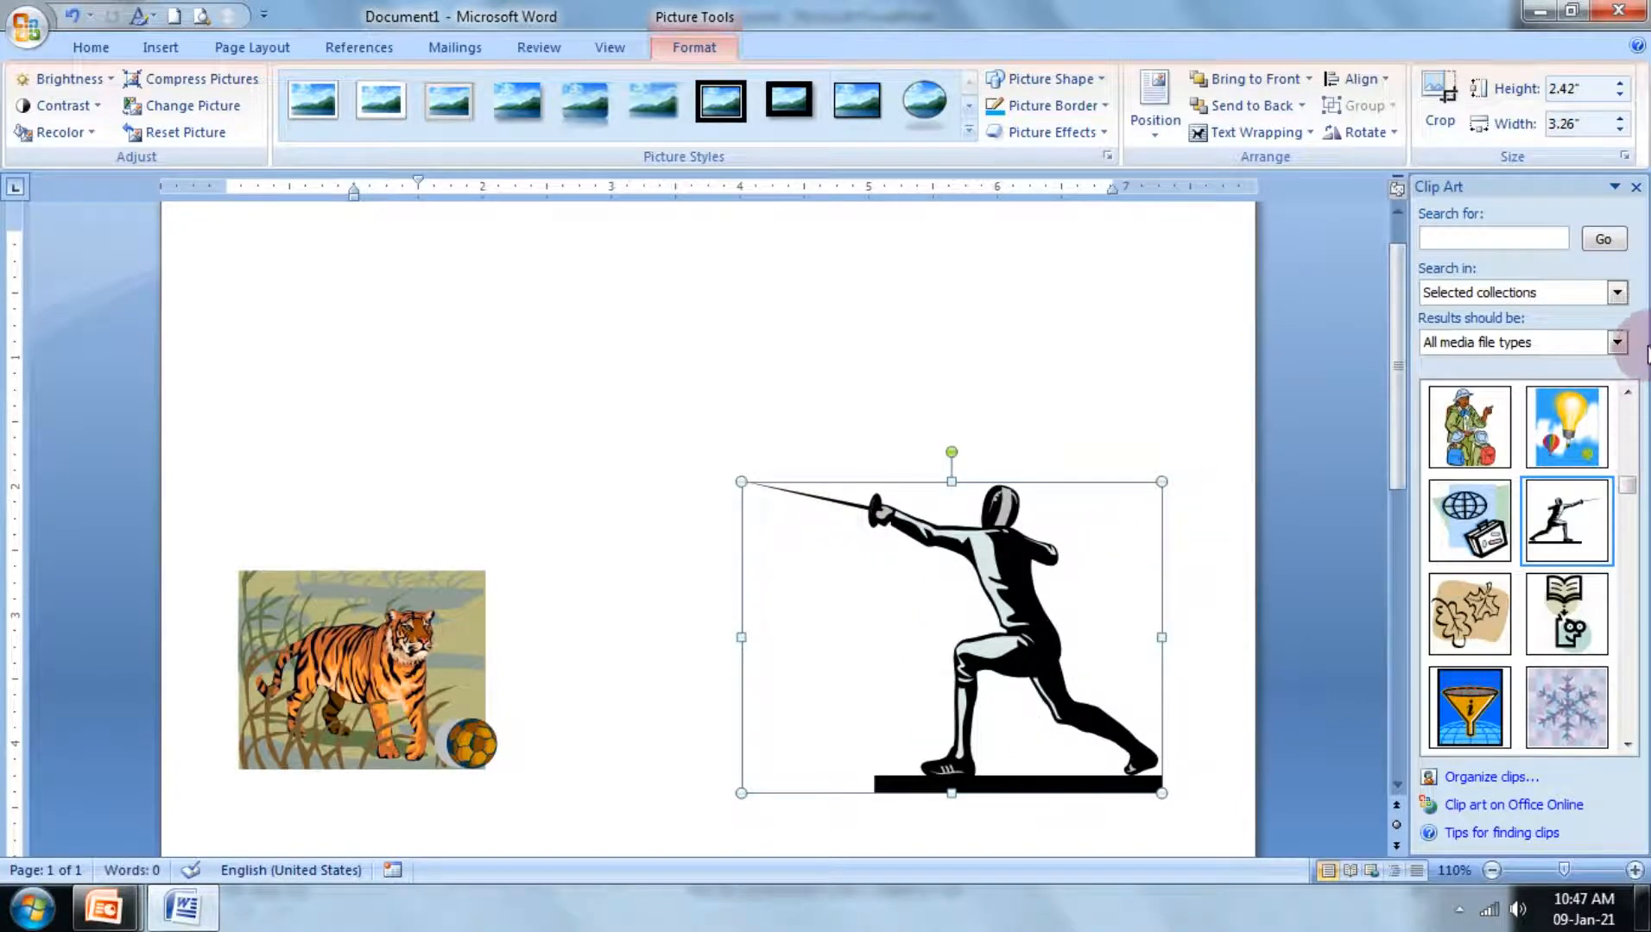
# Step: Find the football helmet in the clip art list and insert it into the document
pyautogui.click(1629, 398)
pyautogui.click(1629, 398)
pyautogui.click(1629, 398)
pyautogui.click(1629, 398)
pyautogui.click(1629, 398)
pyautogui.click(1629, 398)
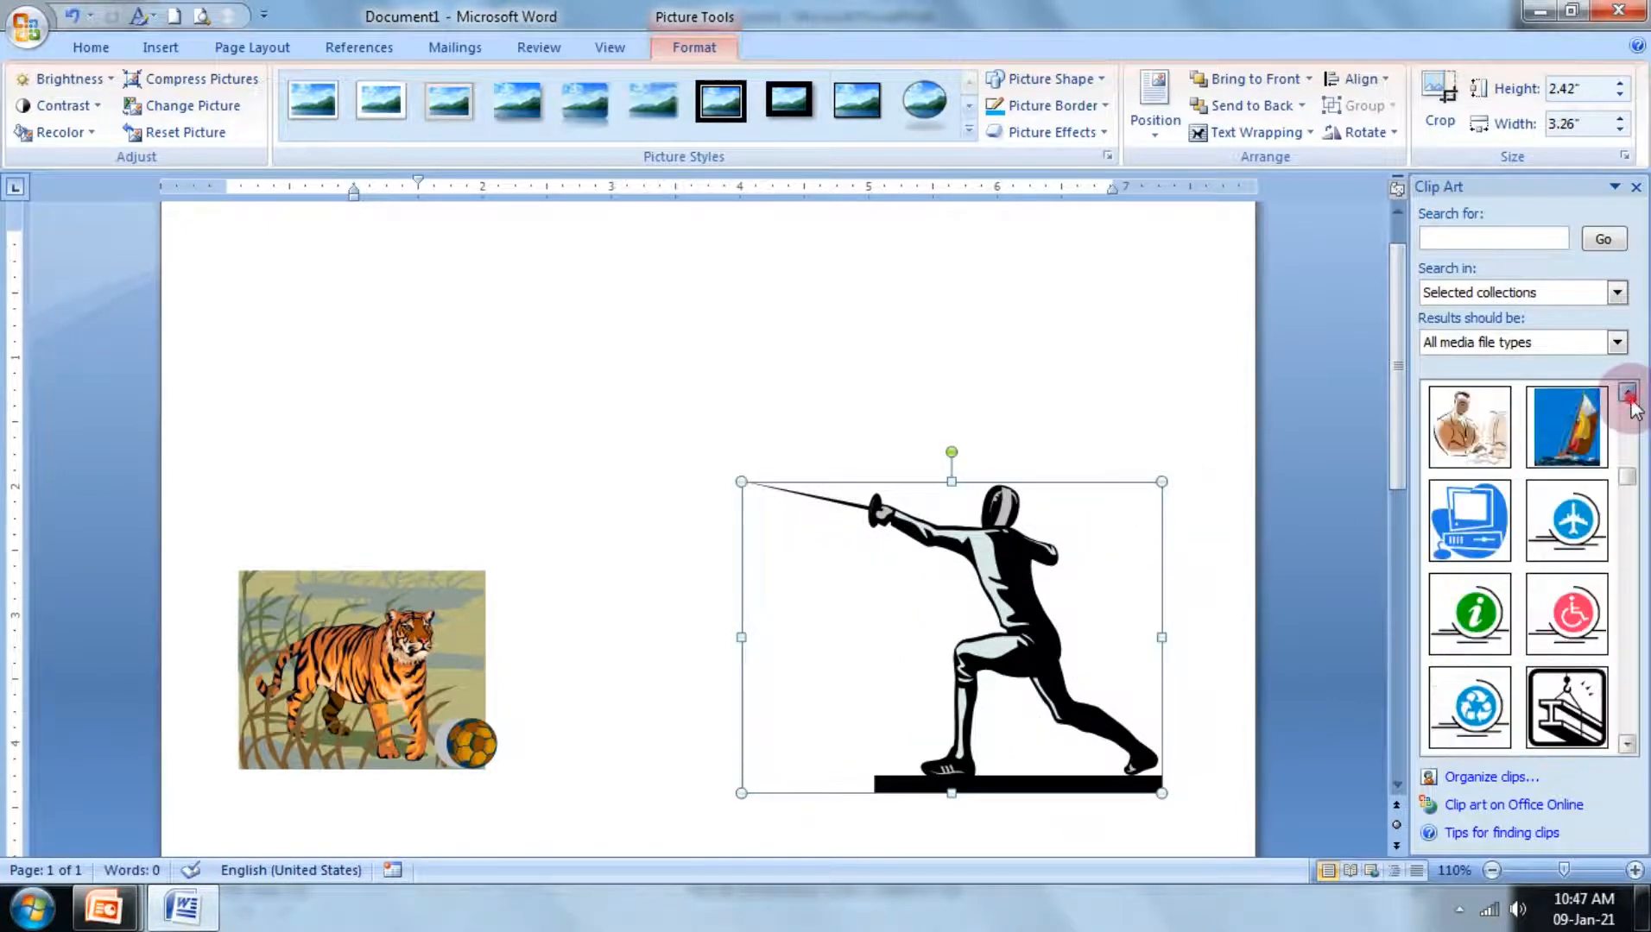
pyautogui.click(1629, 398)
pyautogui.click(1629, 398)
pyautogui.click(1629, 398)
pyautogui.click(1629, 398)
pyautogui.click(1629, 398)
pyautogui.click(1629, 398)
pyautogui.click(1629, 398)
pyautogui.click(1629, 397)
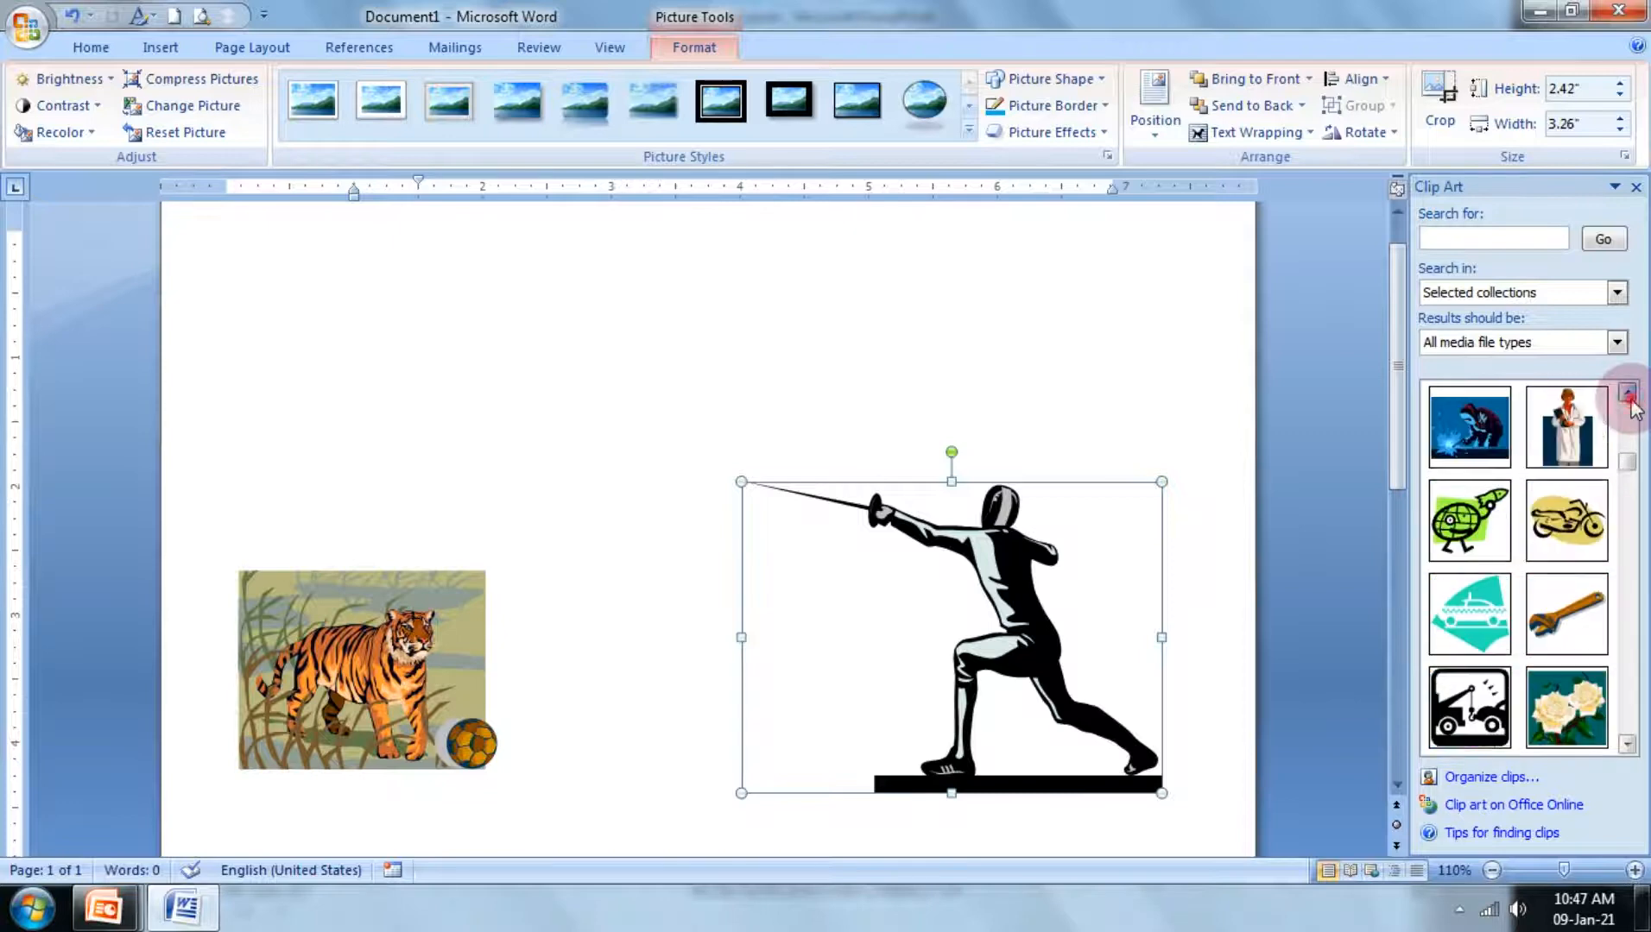
pyautogui.click(1629, 398)
pyautogui.click(1629, 398)
pyautogui.click(1629, 398)
pyautogui.click(1629, 398)
pyautogui.click(1629, 398)
pyautogui.click(1629, 398)
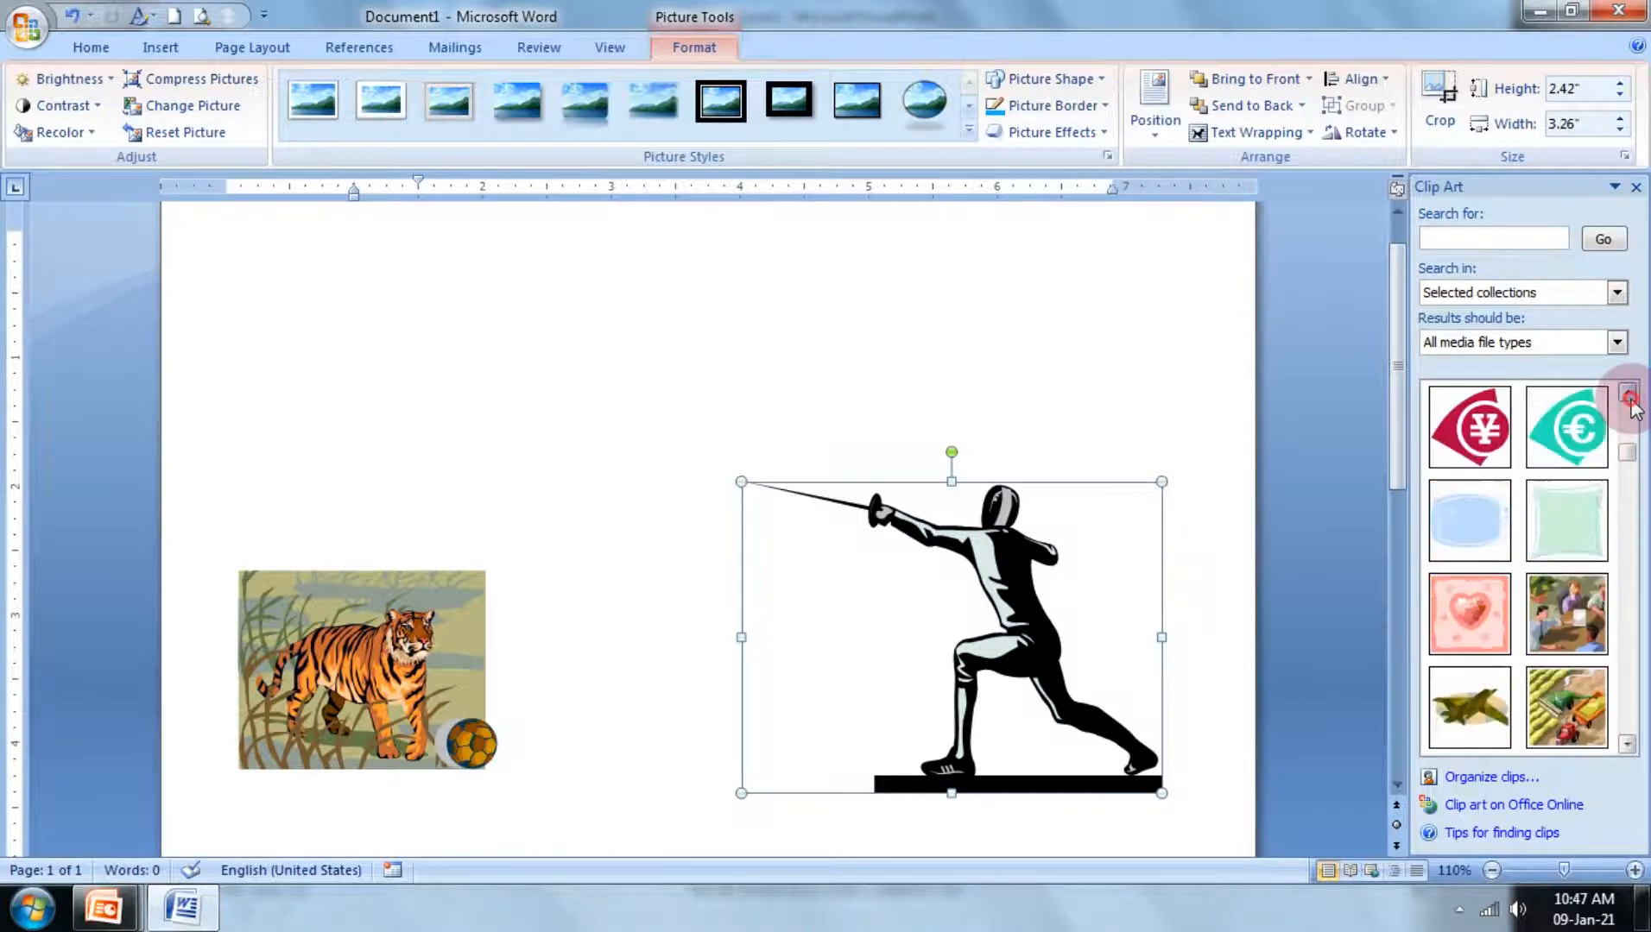
pyautogui.click(1629, 398)
pyautogui.click(1629, 398)
pyautogui.click(1629, 398)
pyautogui.click(1629, 398)
pyautogui.click(1629, 398)
pyautogui.click(1629, 398)
pyautogui.click(1629, 398)
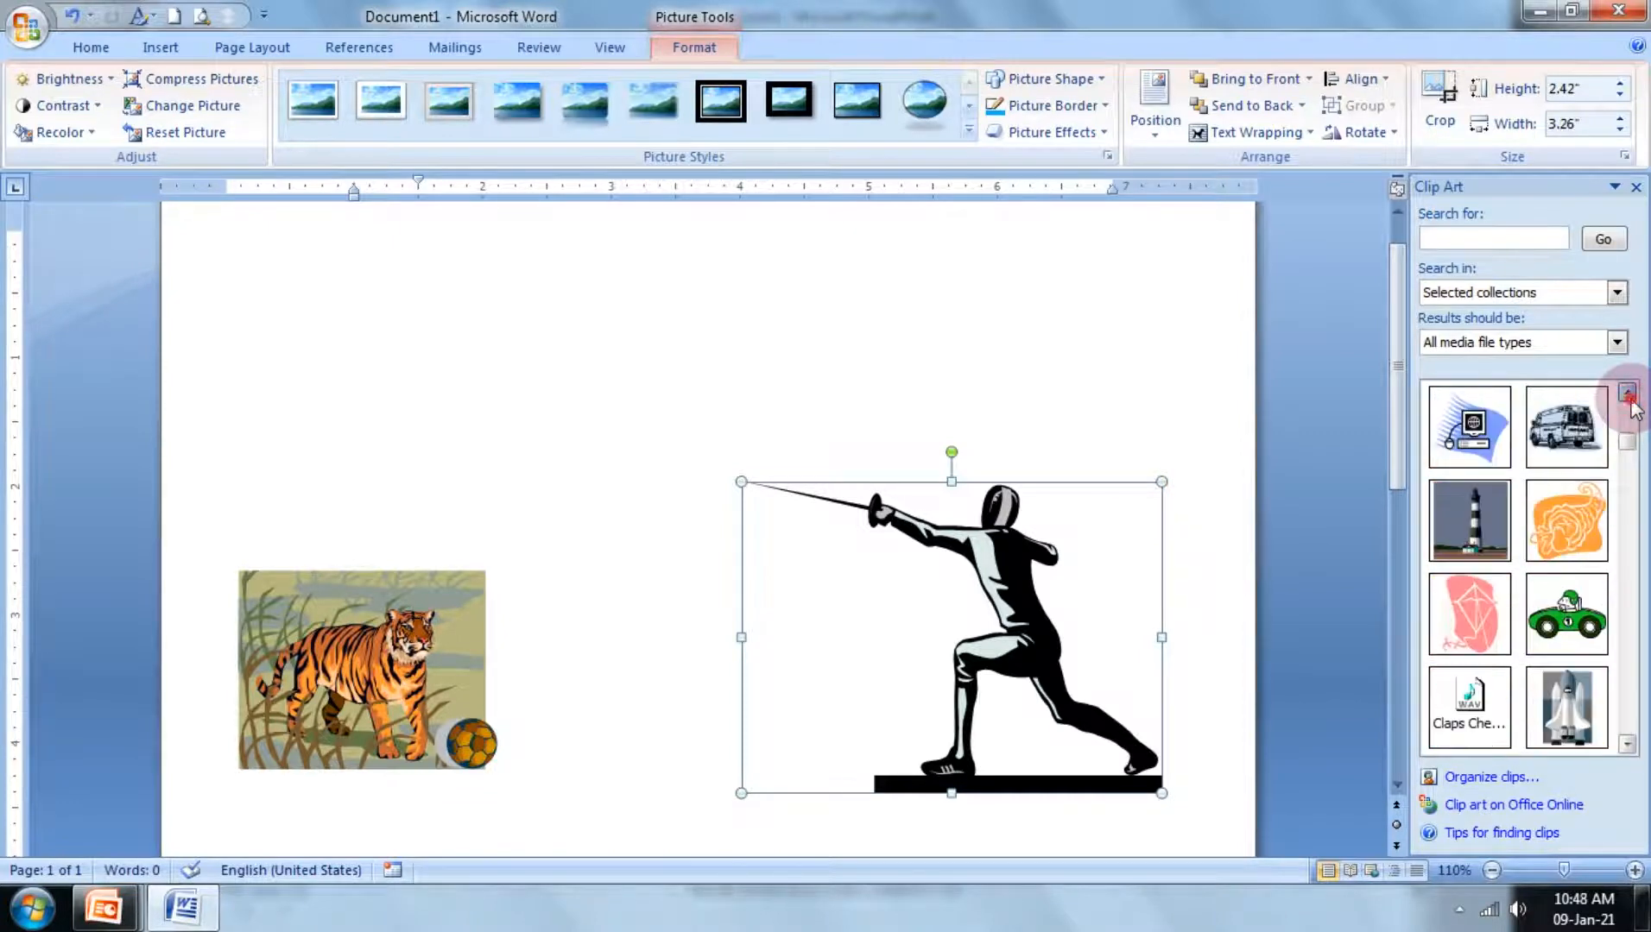
pyautogui.click(1629, 398)
pyautogui.click(1629, 398)
pyautogui.click(1629, 398)
pyautogui.click(1629, 398)
pyautogui.click(1629, 398)
pyautogui.click(1629, 398)
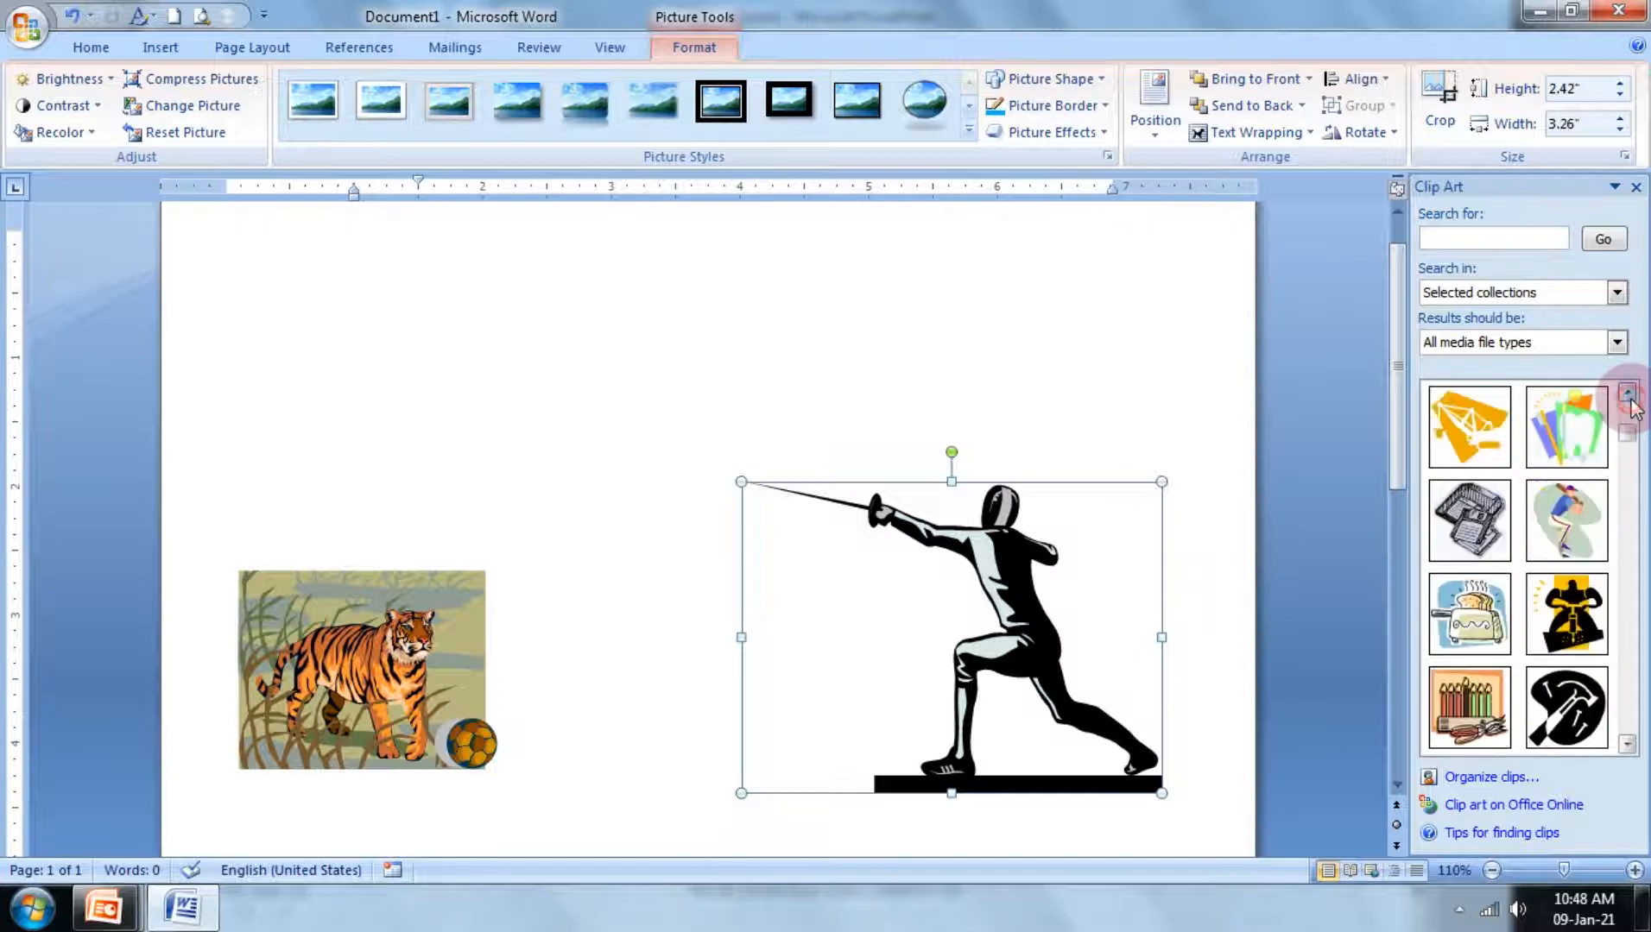
pyautogui.click(1629, 398)
pyautogui.click(1629, 398)
pyautogui.click(1629, 398)
pyautogui.click(1629, 398)
pyautogui.click(1629, 398)
pyautogui.click(1629, 398)
pyautogui.click(1629, 398)
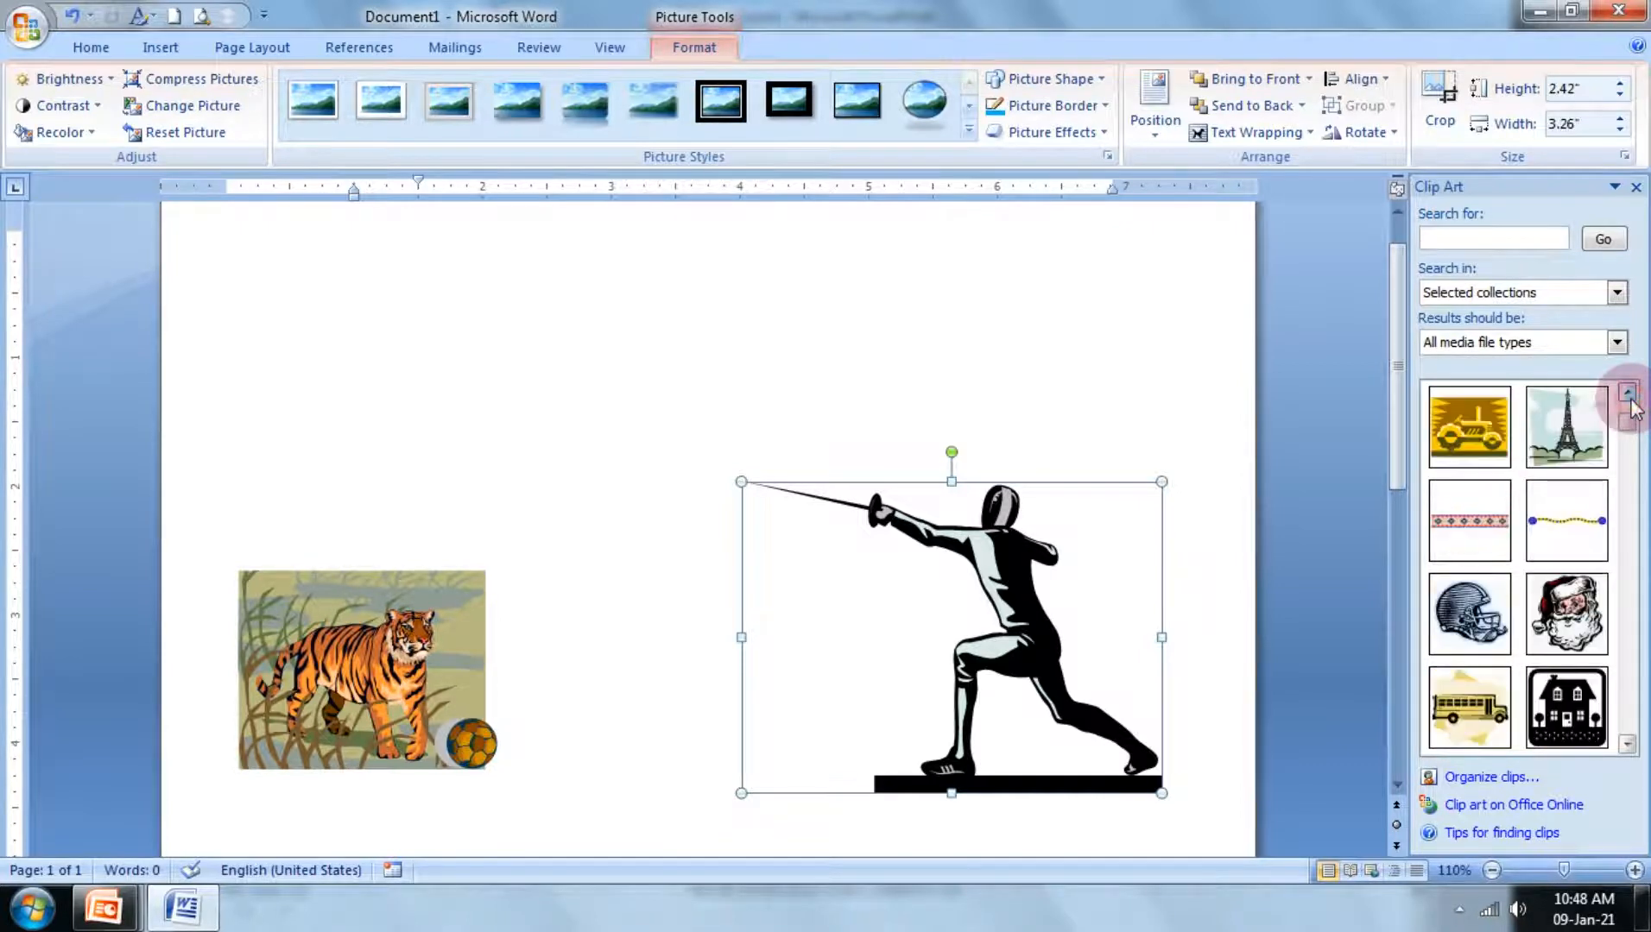
pyautogui.click(1502, 639)
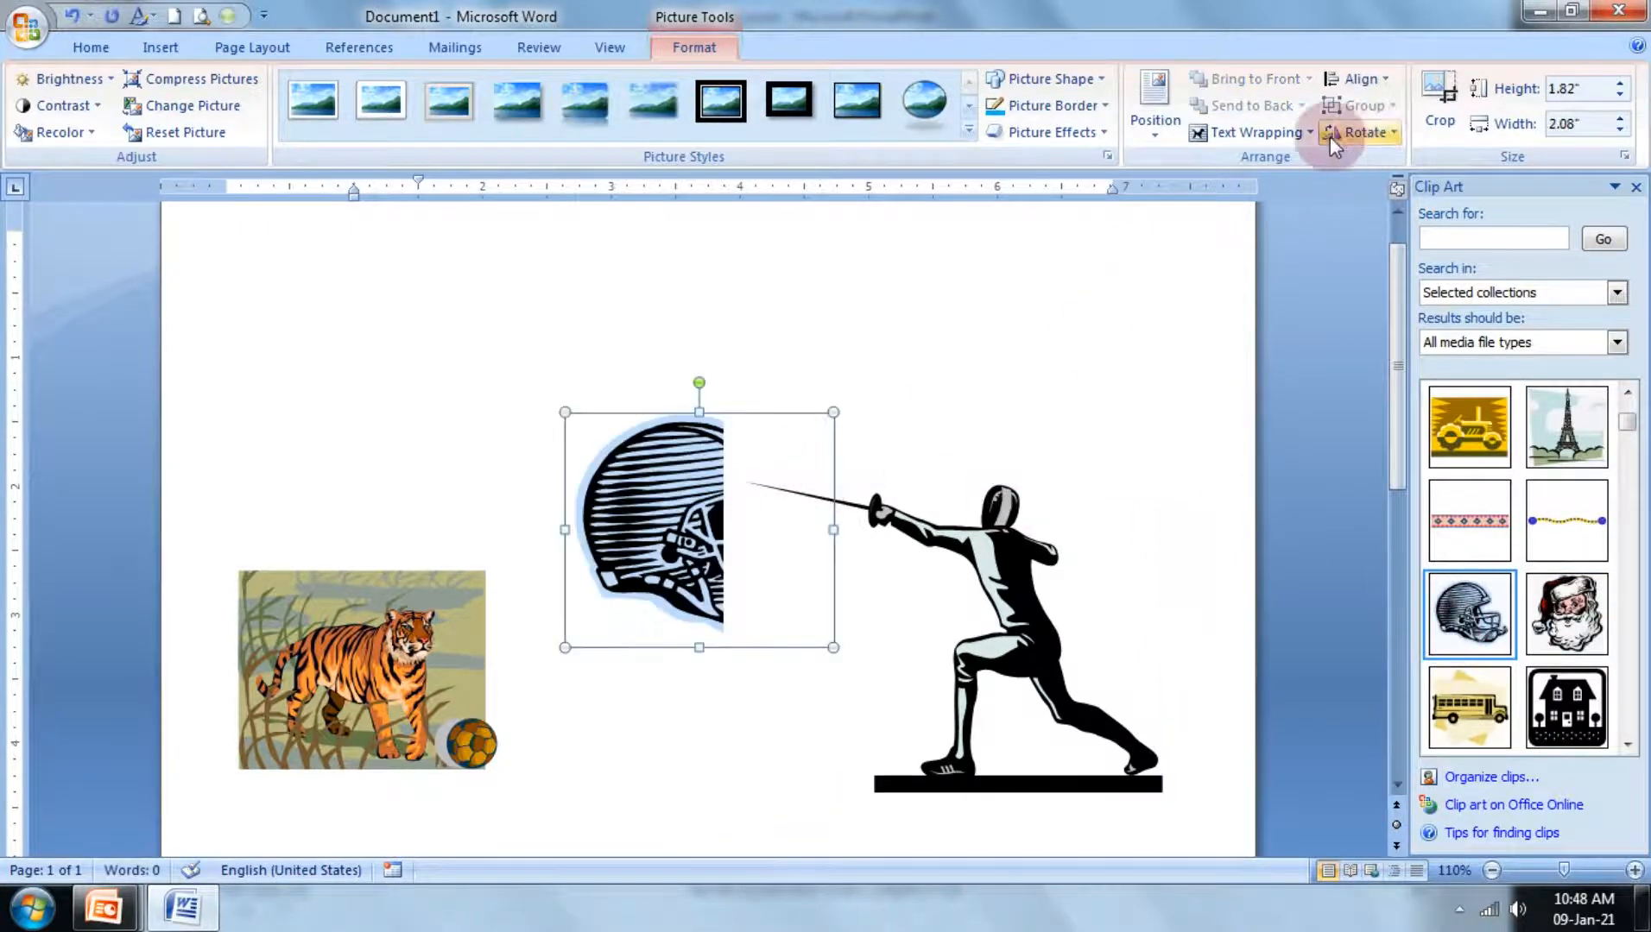
# Step: Set the helmet's text wrapping to Tight, shrink it to about 0.56 by 0.64 inches and place it on the tiger's head
pyautogui.click(1260, 132)
pyautogui.click(1251, 216)
pyautogui.moveTo(755, 436); pyautogui.dragTo(399, 624)
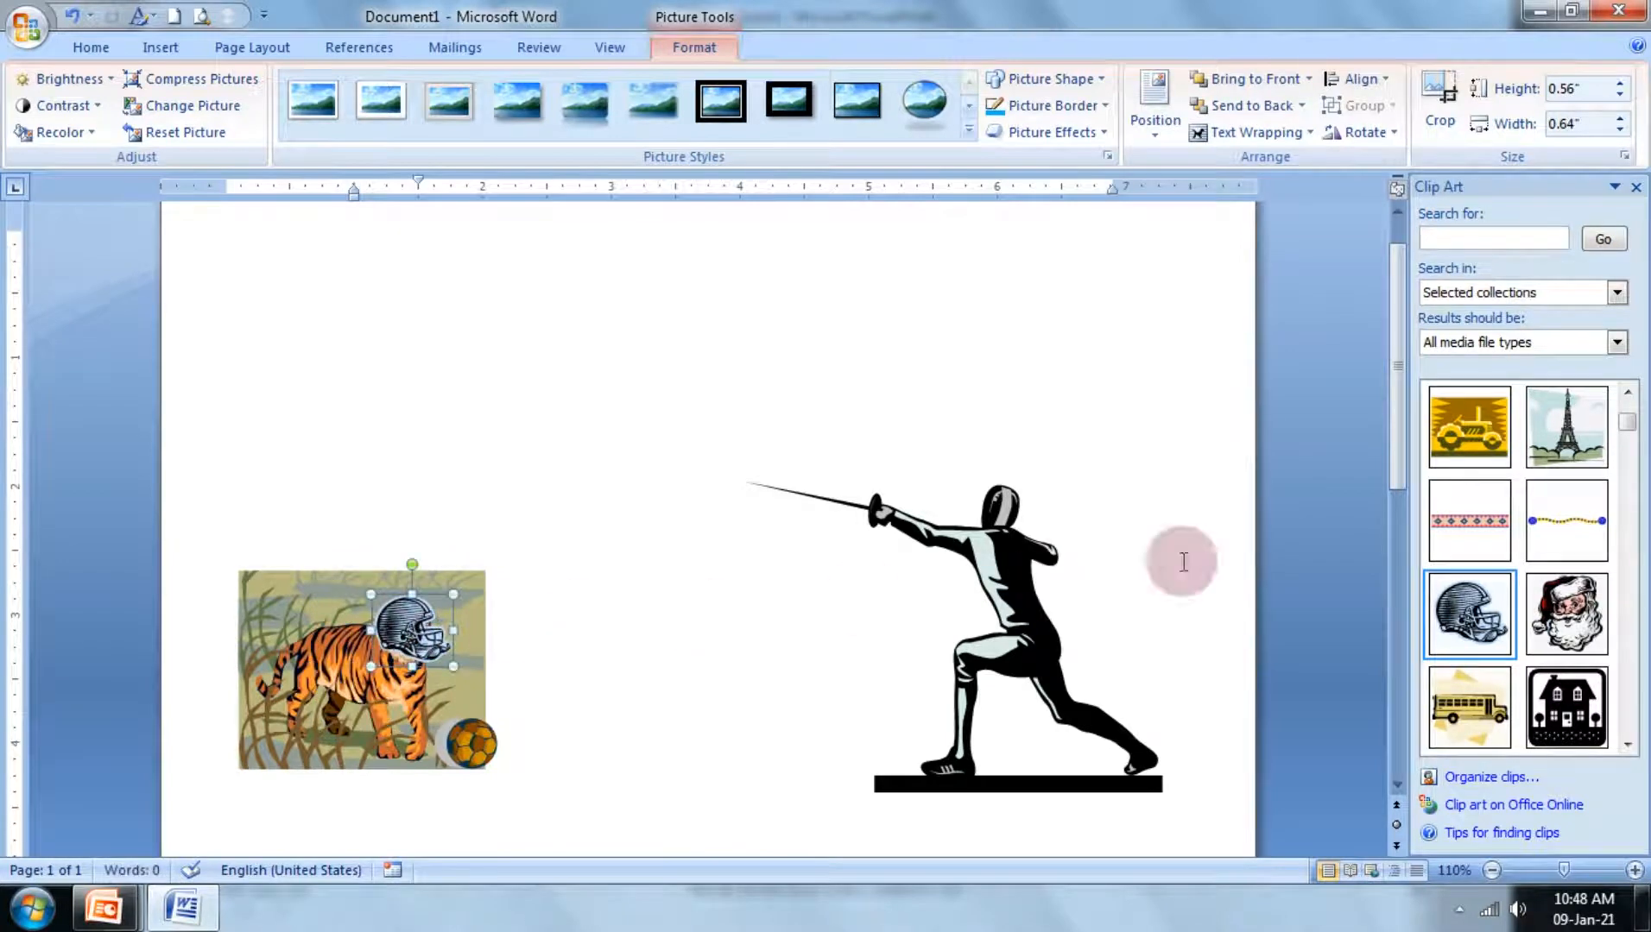
# Step: Browse through the clip art list for further pictures
pyautogui.click(1630, 396)
pyautogui.click(1630, 396)
pyautogui.click(1630, 395)
pyautogui.click(1630, 395)
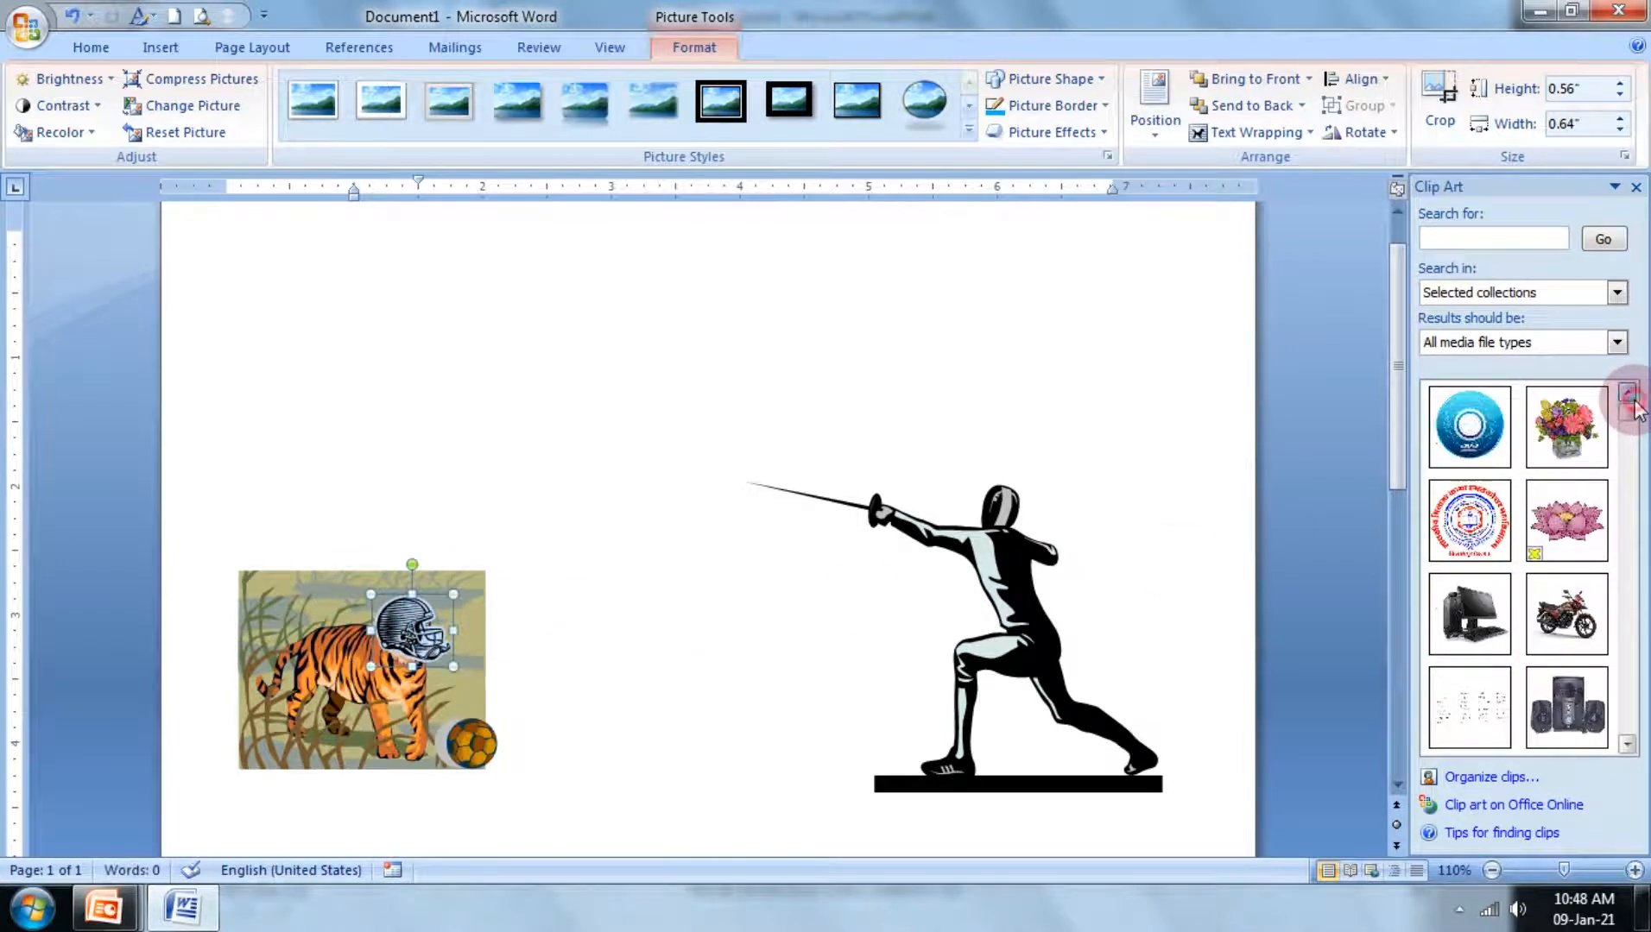
pyautogui.click(1626, 744)
pyautogui.click(1627, 744)
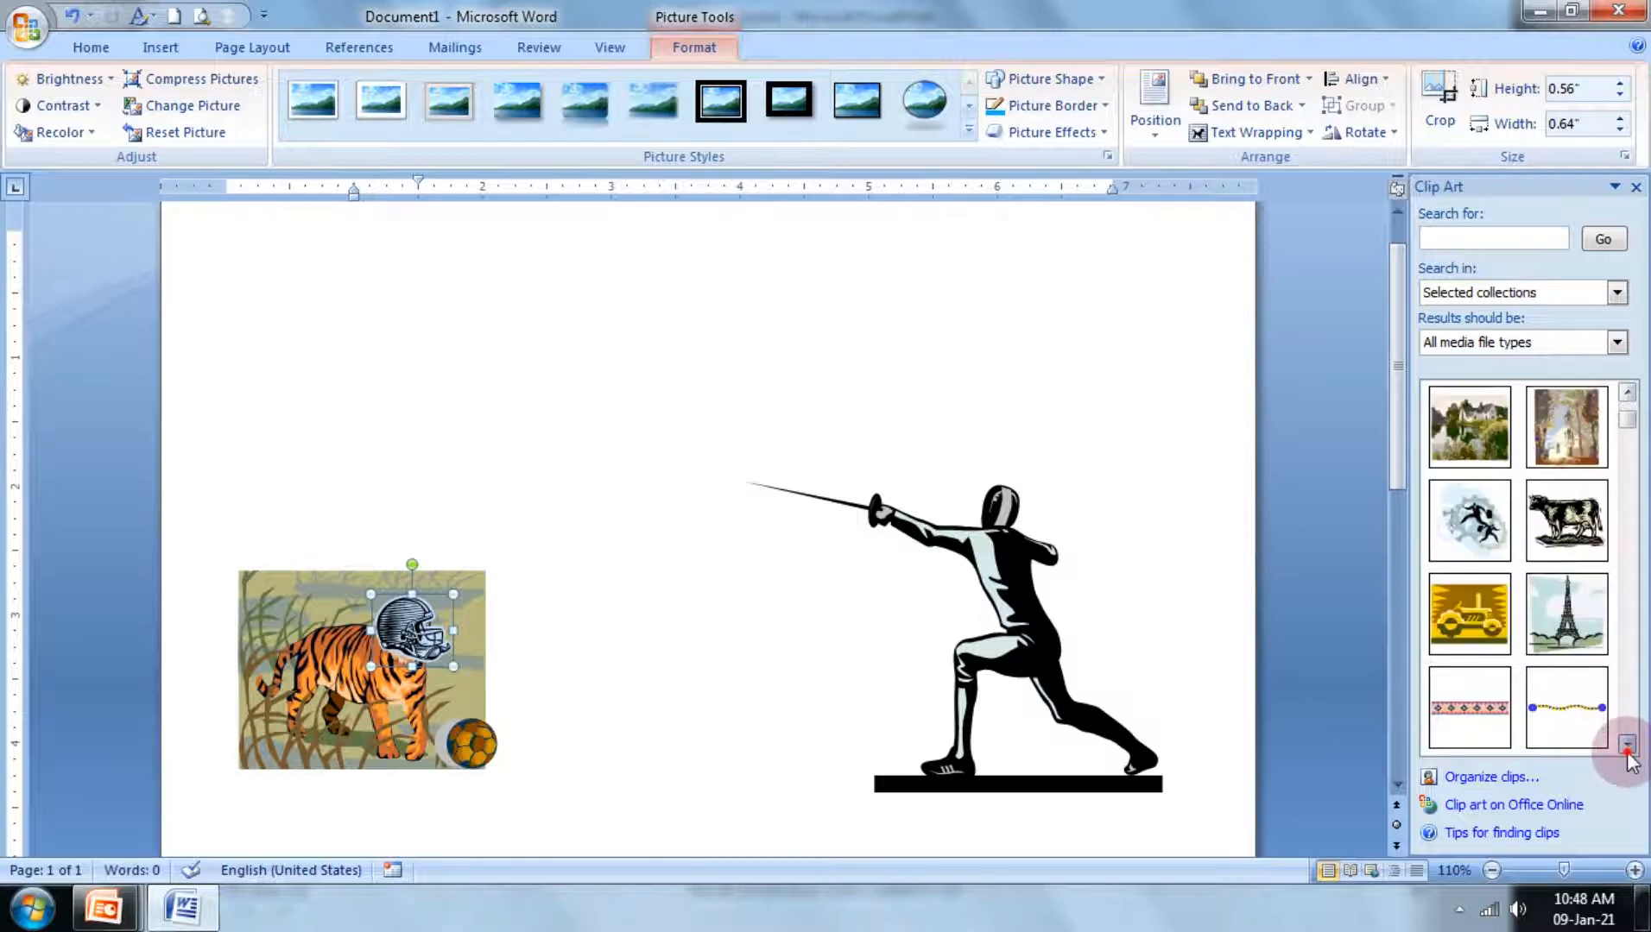
pyautogui.click(1627, 745)
pyautogui.click(1626, 744)
pyautogui.moveTo(1626, 746); pyautogui.dragTo(1630, 755)
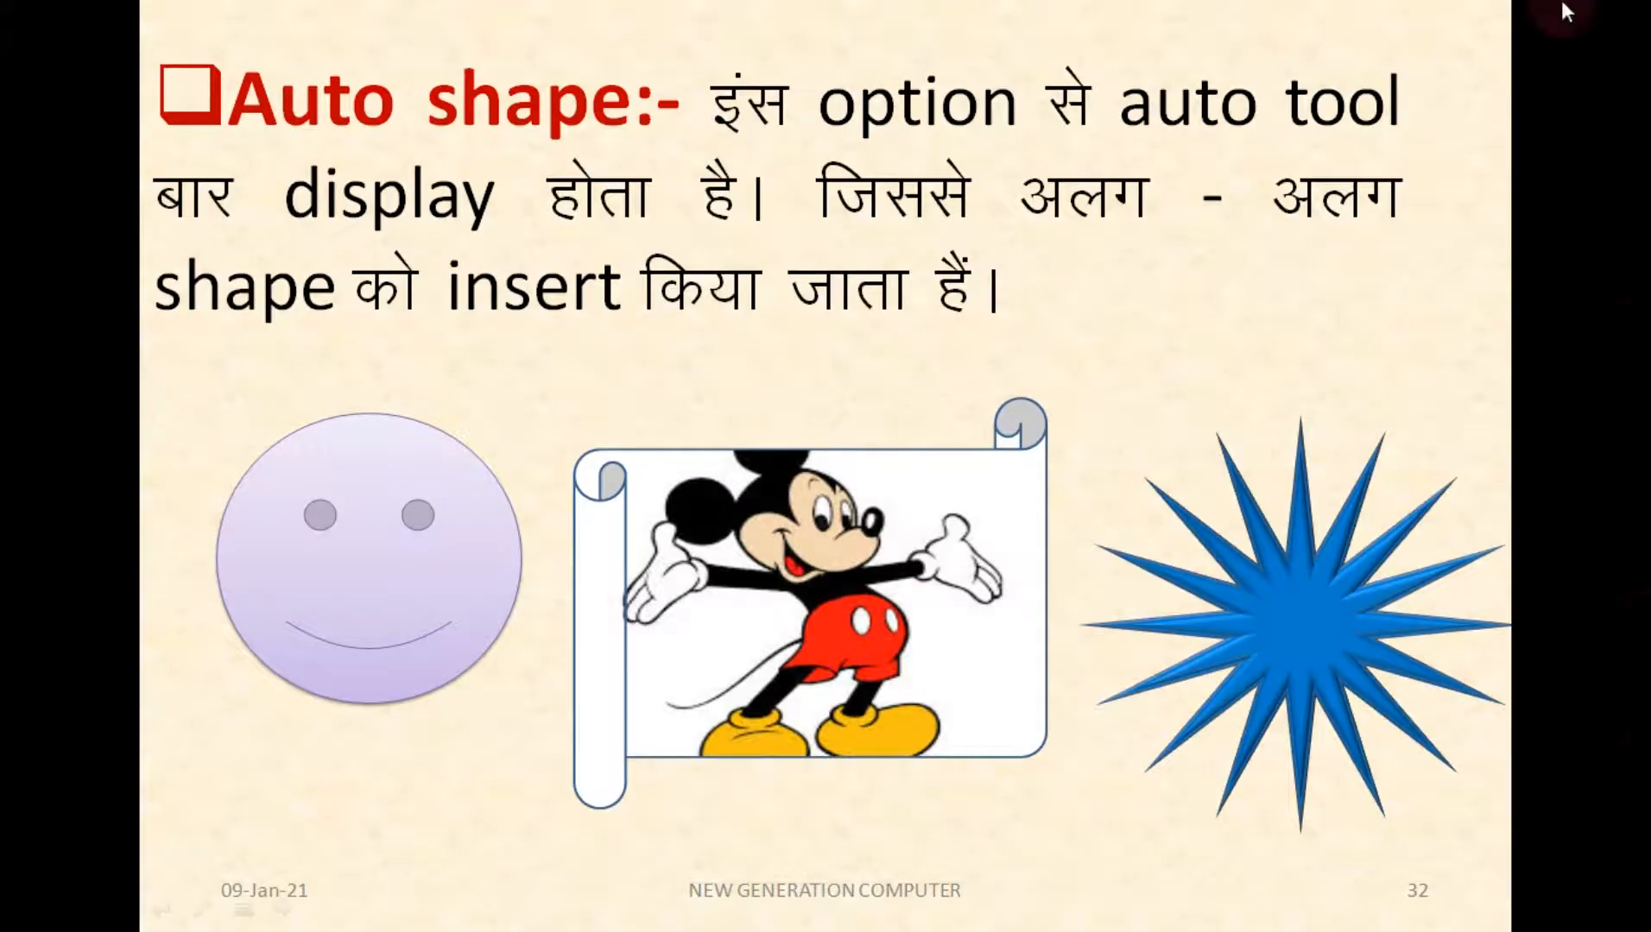
# Step: Switch from the slide show to the Word document and close the Clip Art pane
pyautogui.press('super')
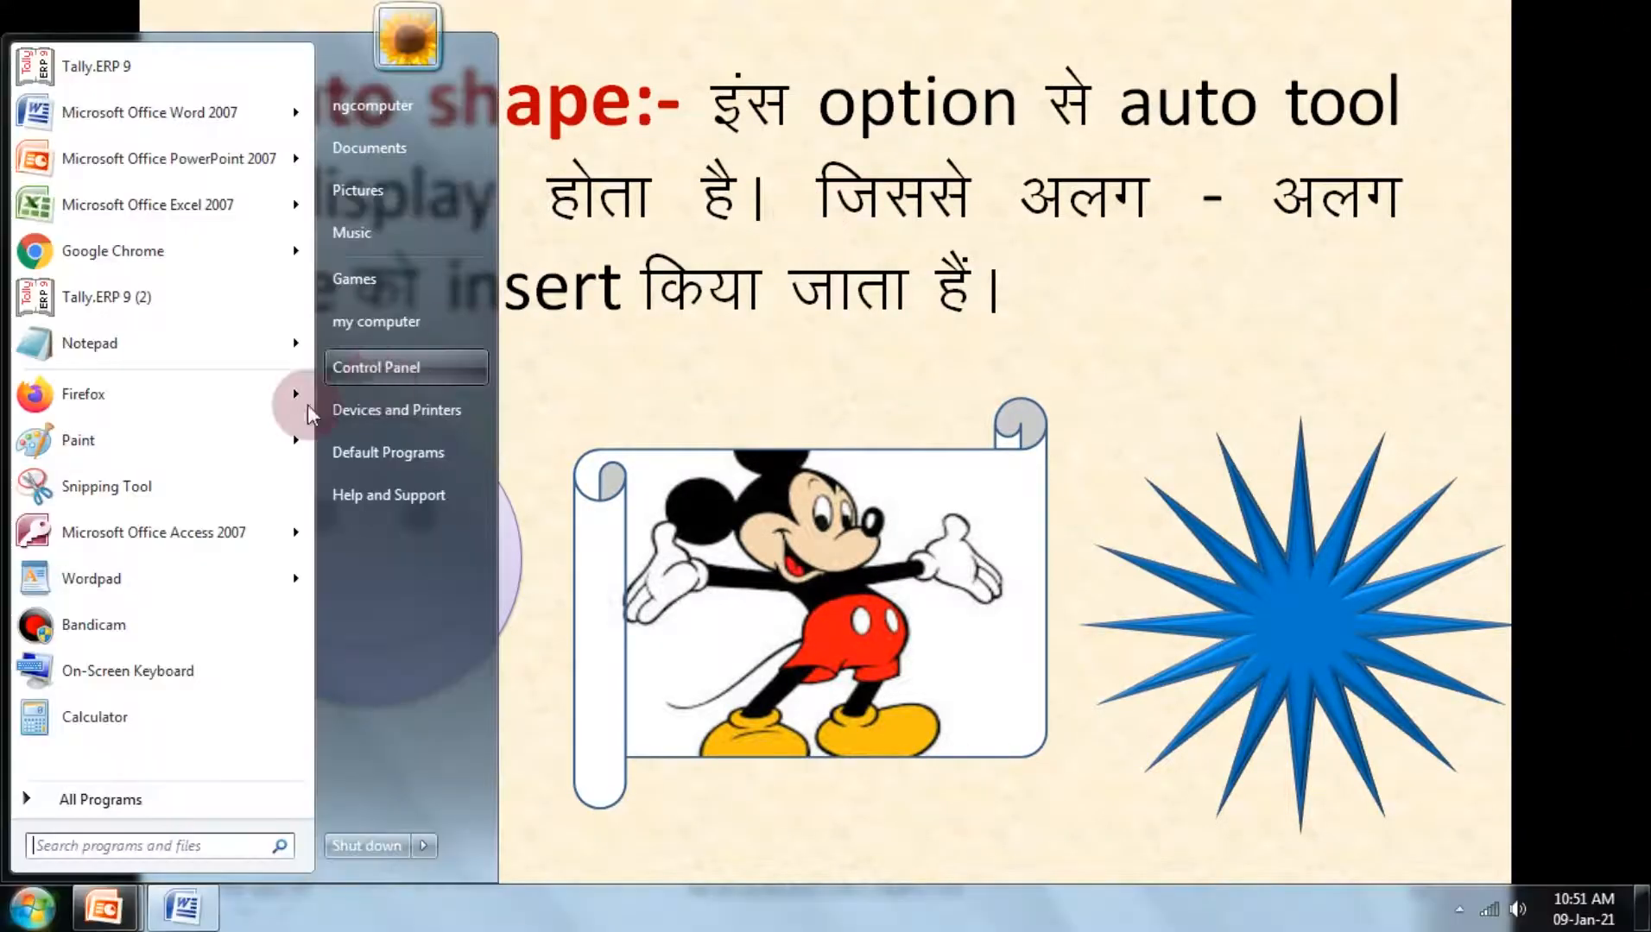
pyautogui.click(181, 908)
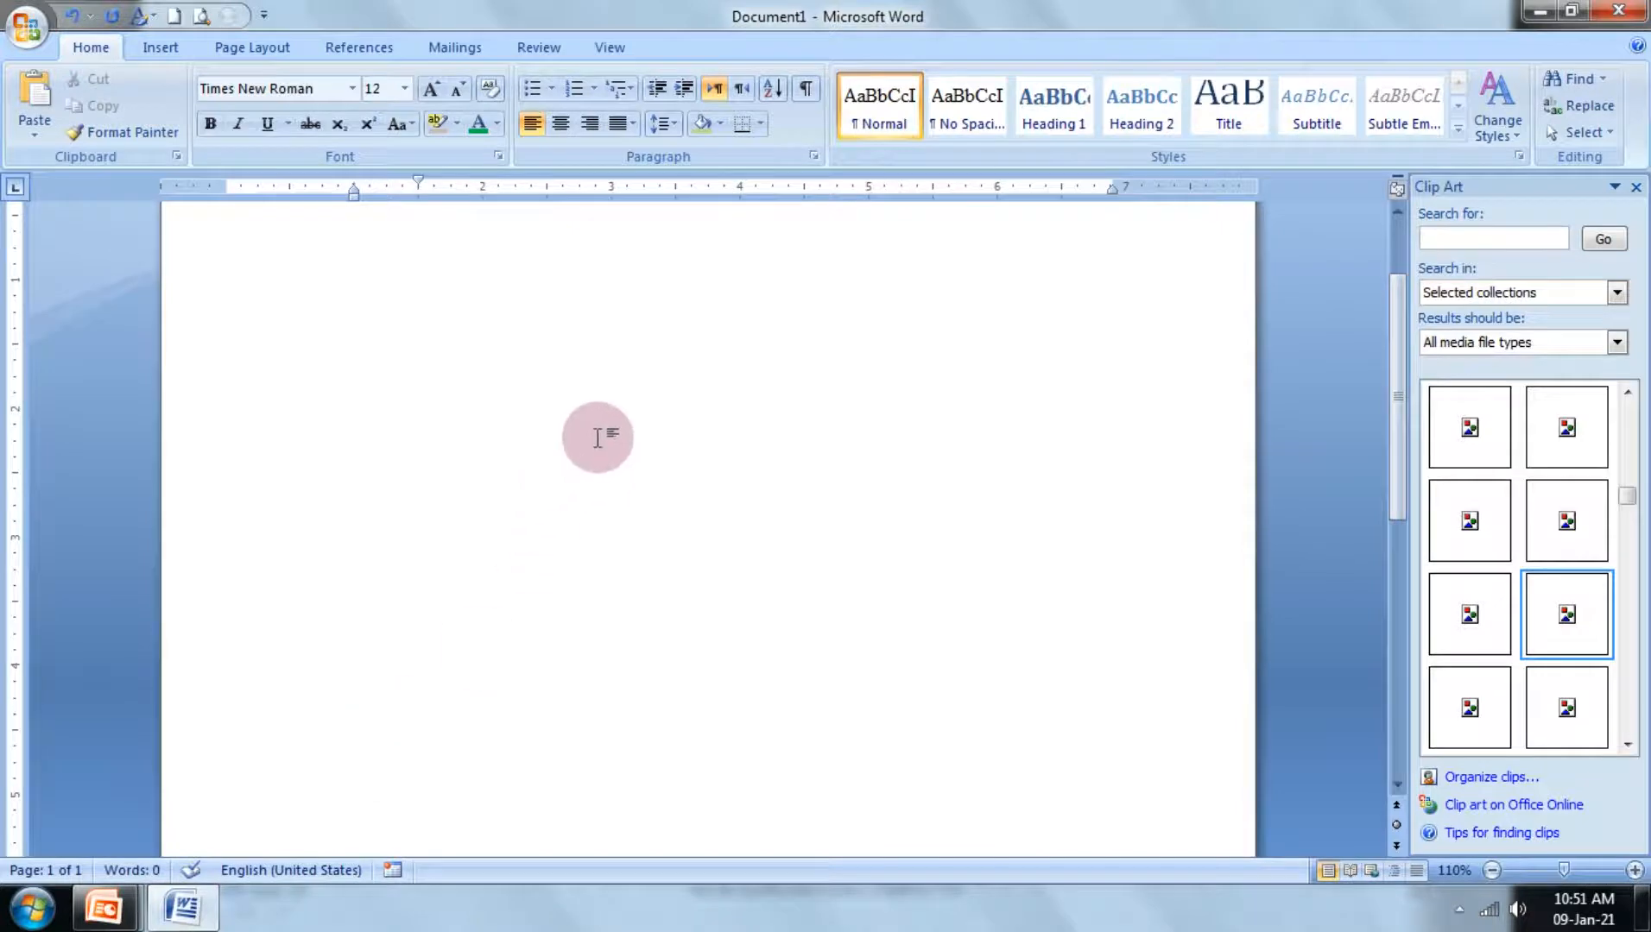
pyautogui.click(1634, 188)
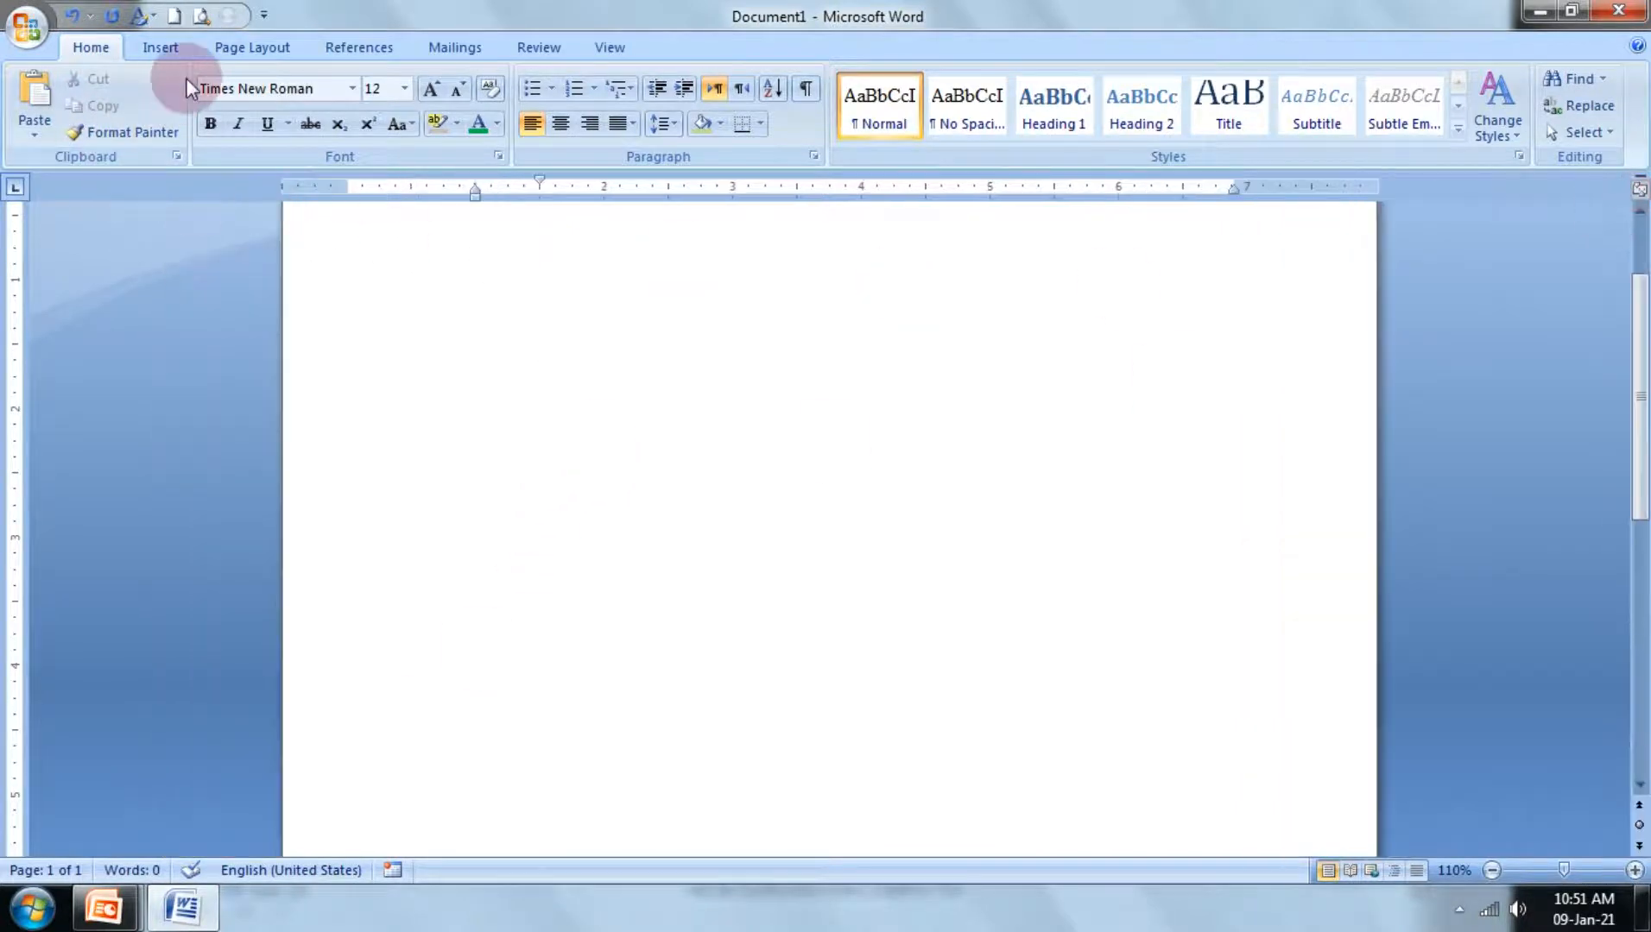
# Step: Draw a straight line across the upper part of the page, rising slightly from left to right
pyautogui.click(158, 47)
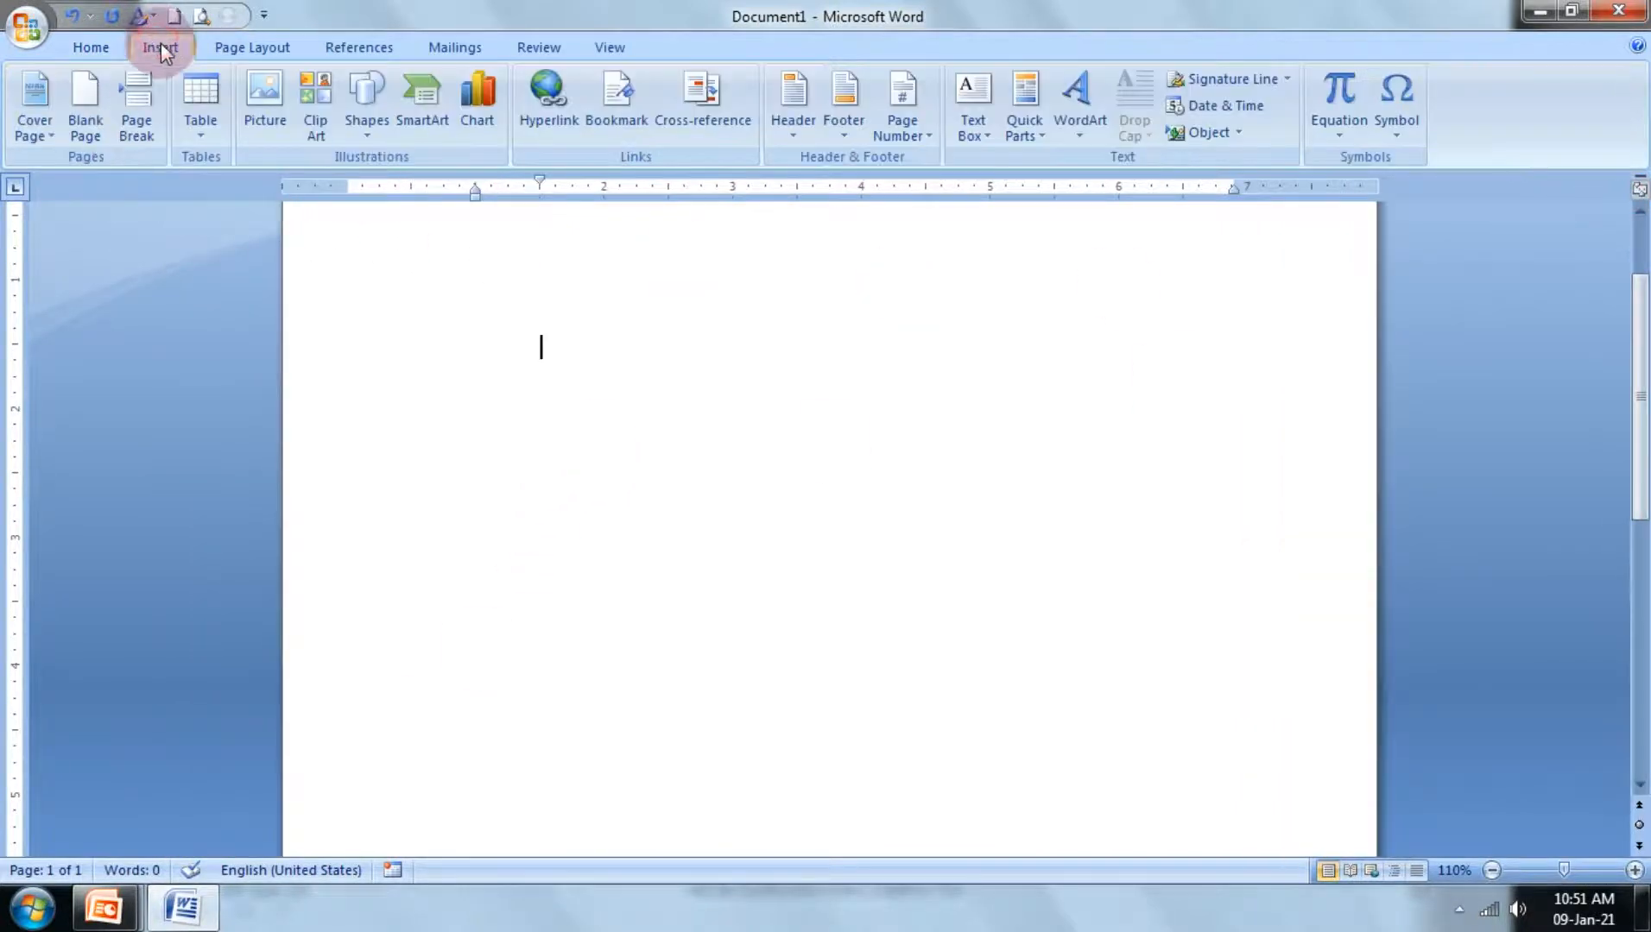
pyautogui.click(366, 129)
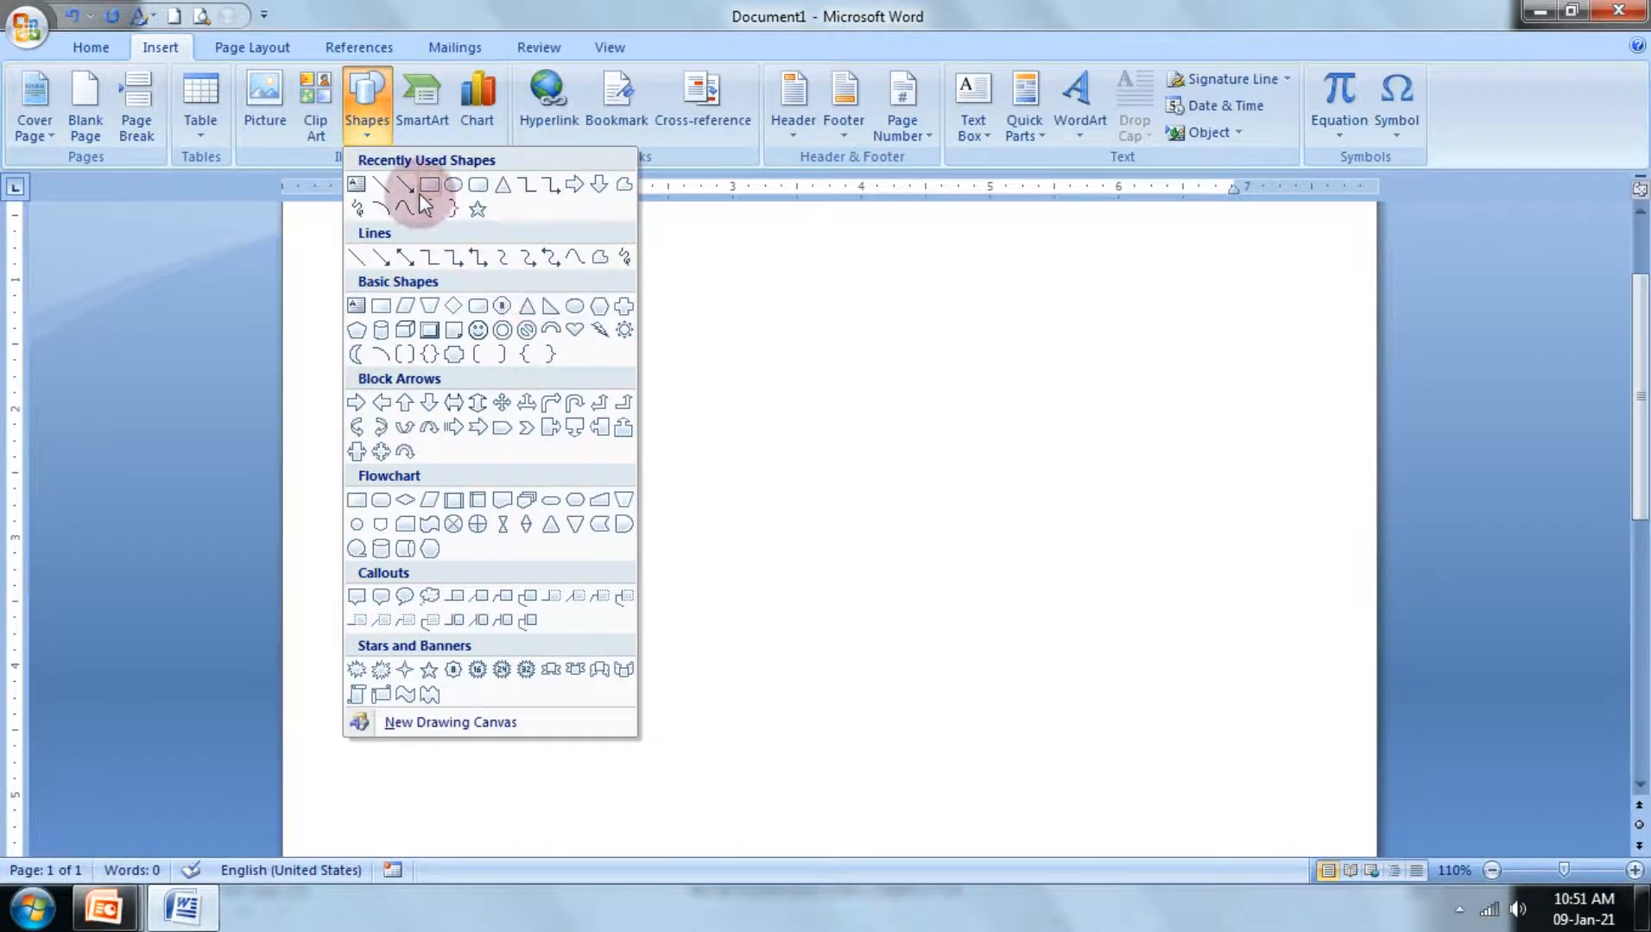
pyautogui.click(382, 184)
pyautogui.moveTo(343, 407); pyautogui.dragTo(1038, 344)
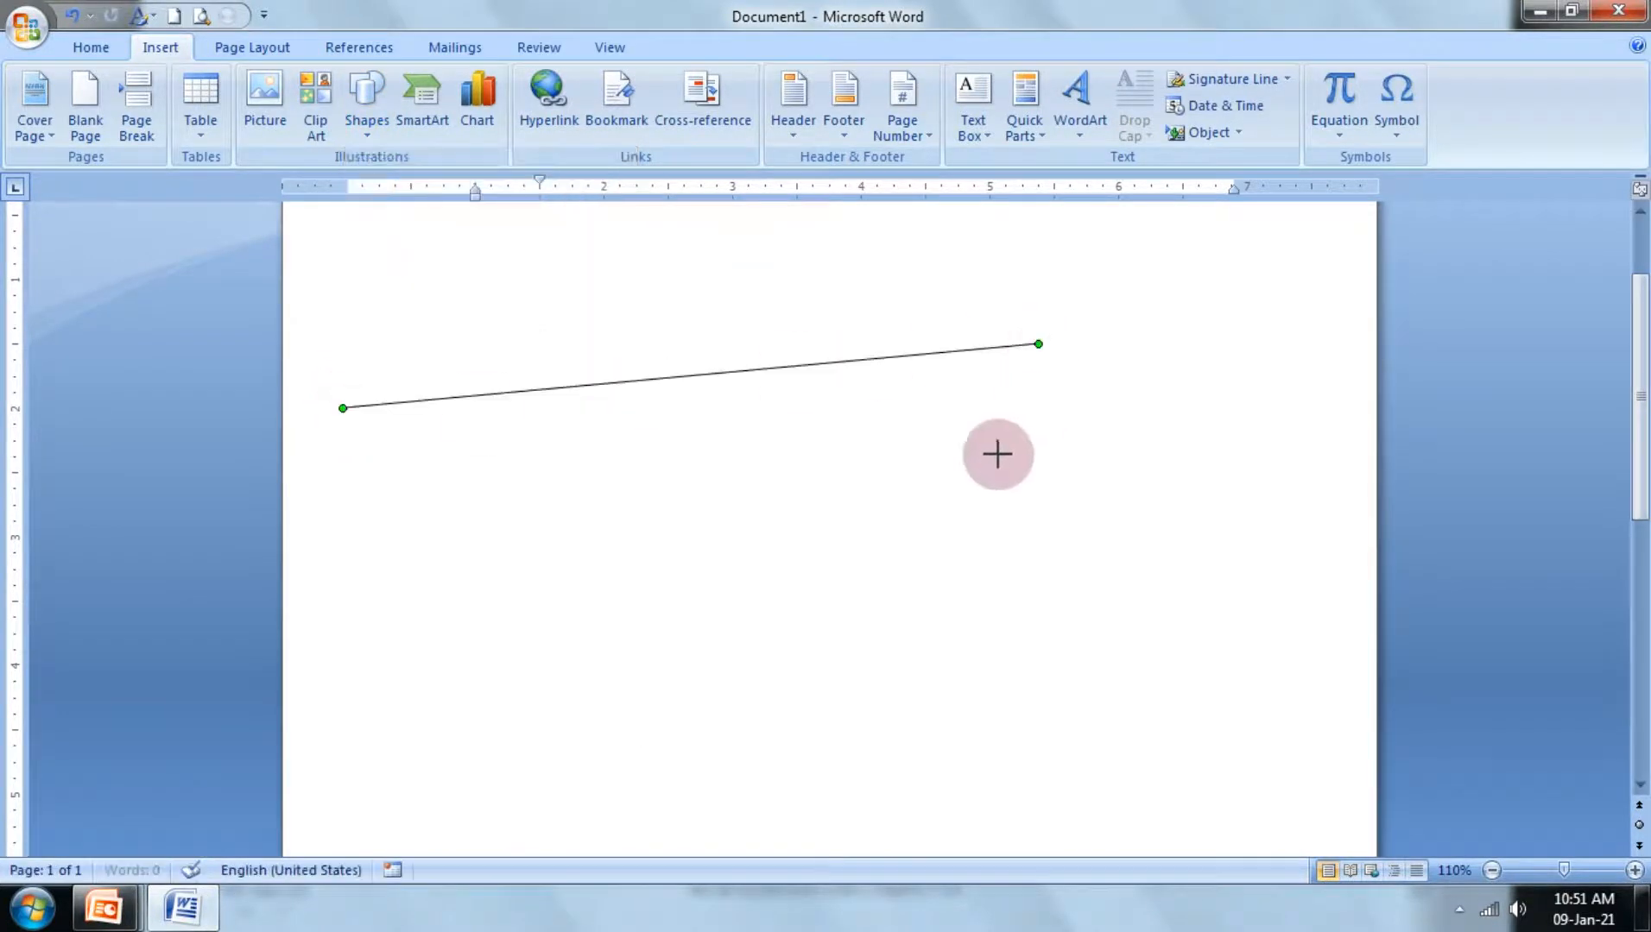
# Step: Draw a second line below the first, sloping slightly down to the right, about 7.26 inches wide and 0.32 inches high
pyautogui.click(157, 49)
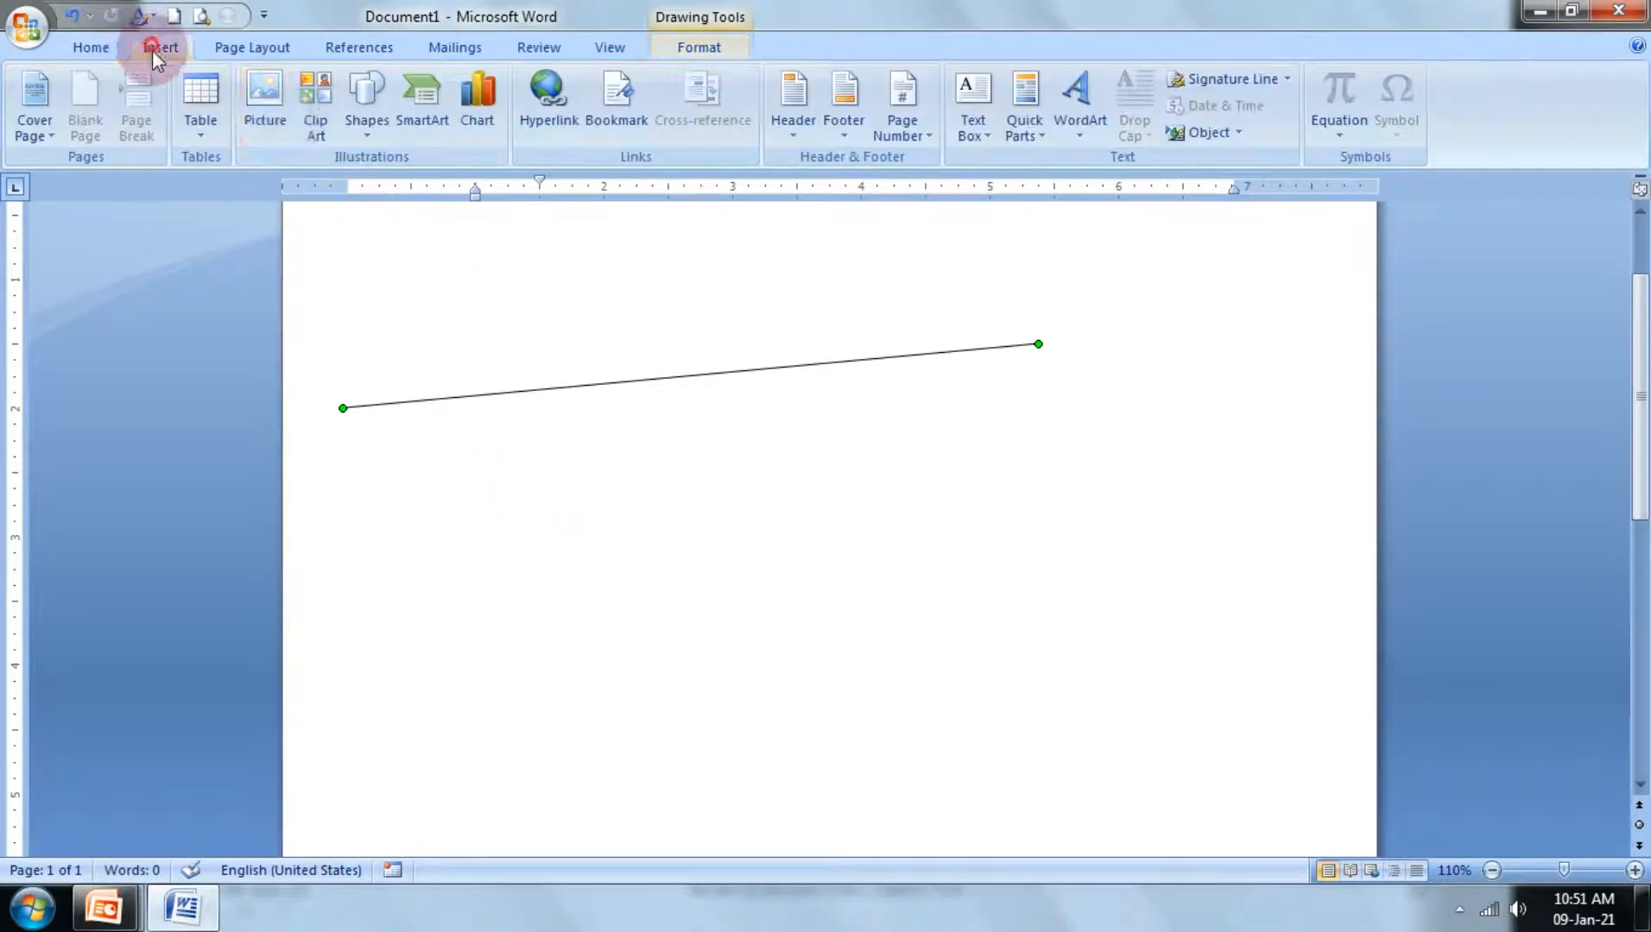
pyautogui.click(366, 112)
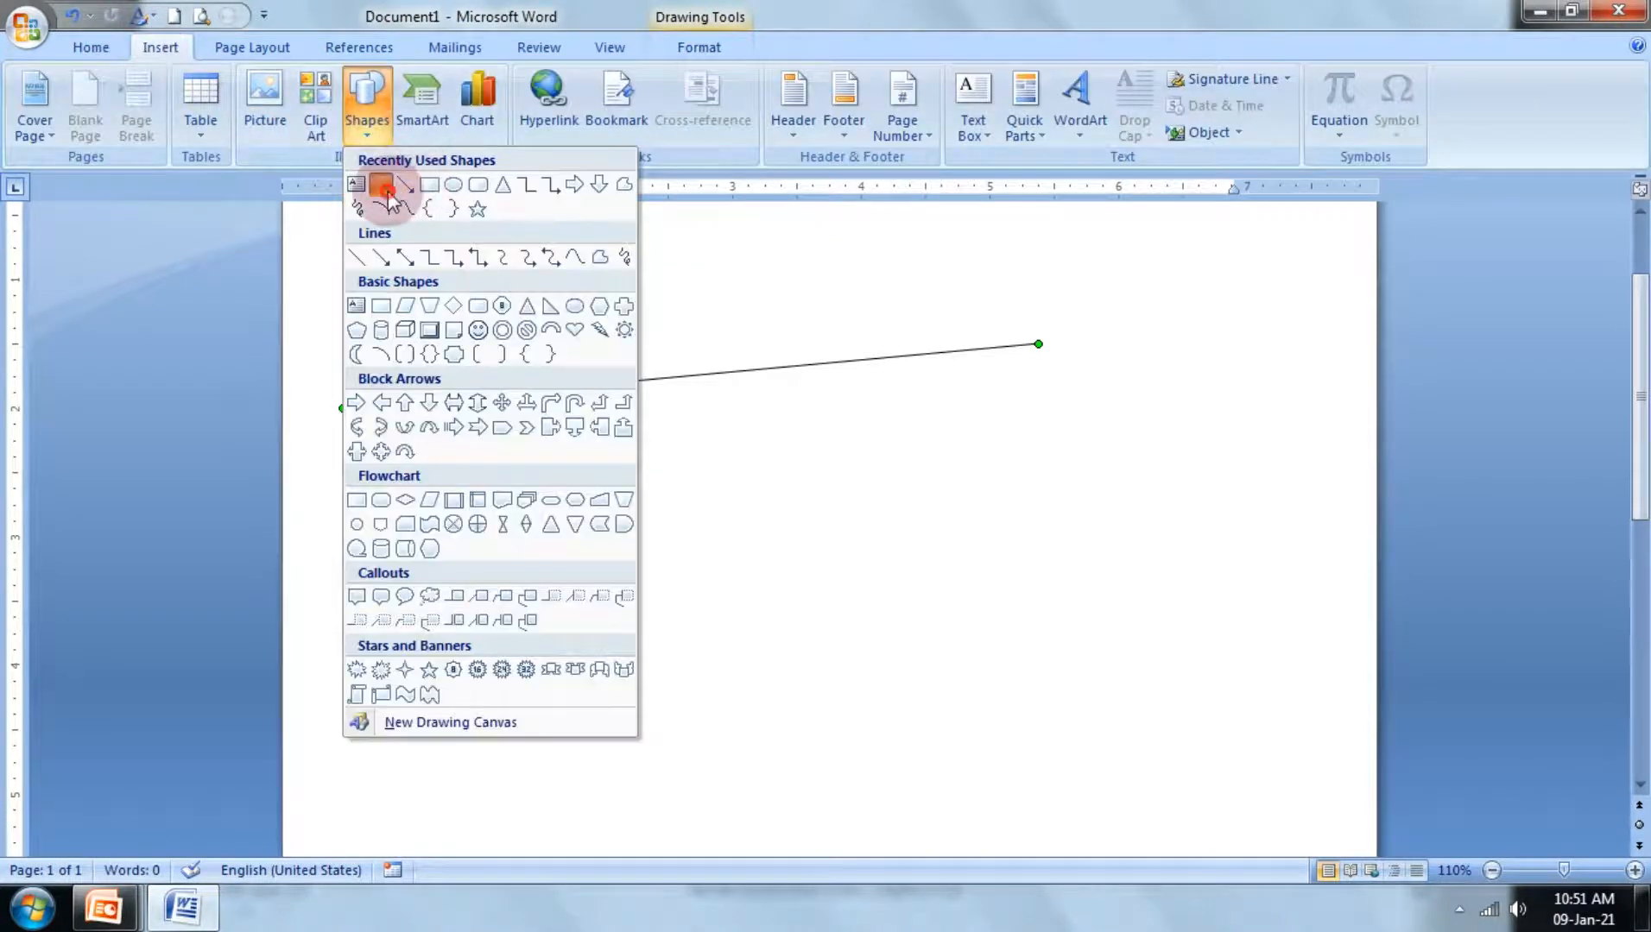
pyautogui.click(383, 187)
pyautogui.moveTo(343, 461)
pyautogui.mouseDown()
pyautogui.moveTo(962, 468)
pyautogui.moveTo(1278, 503)
pyautogui.mouseUp()
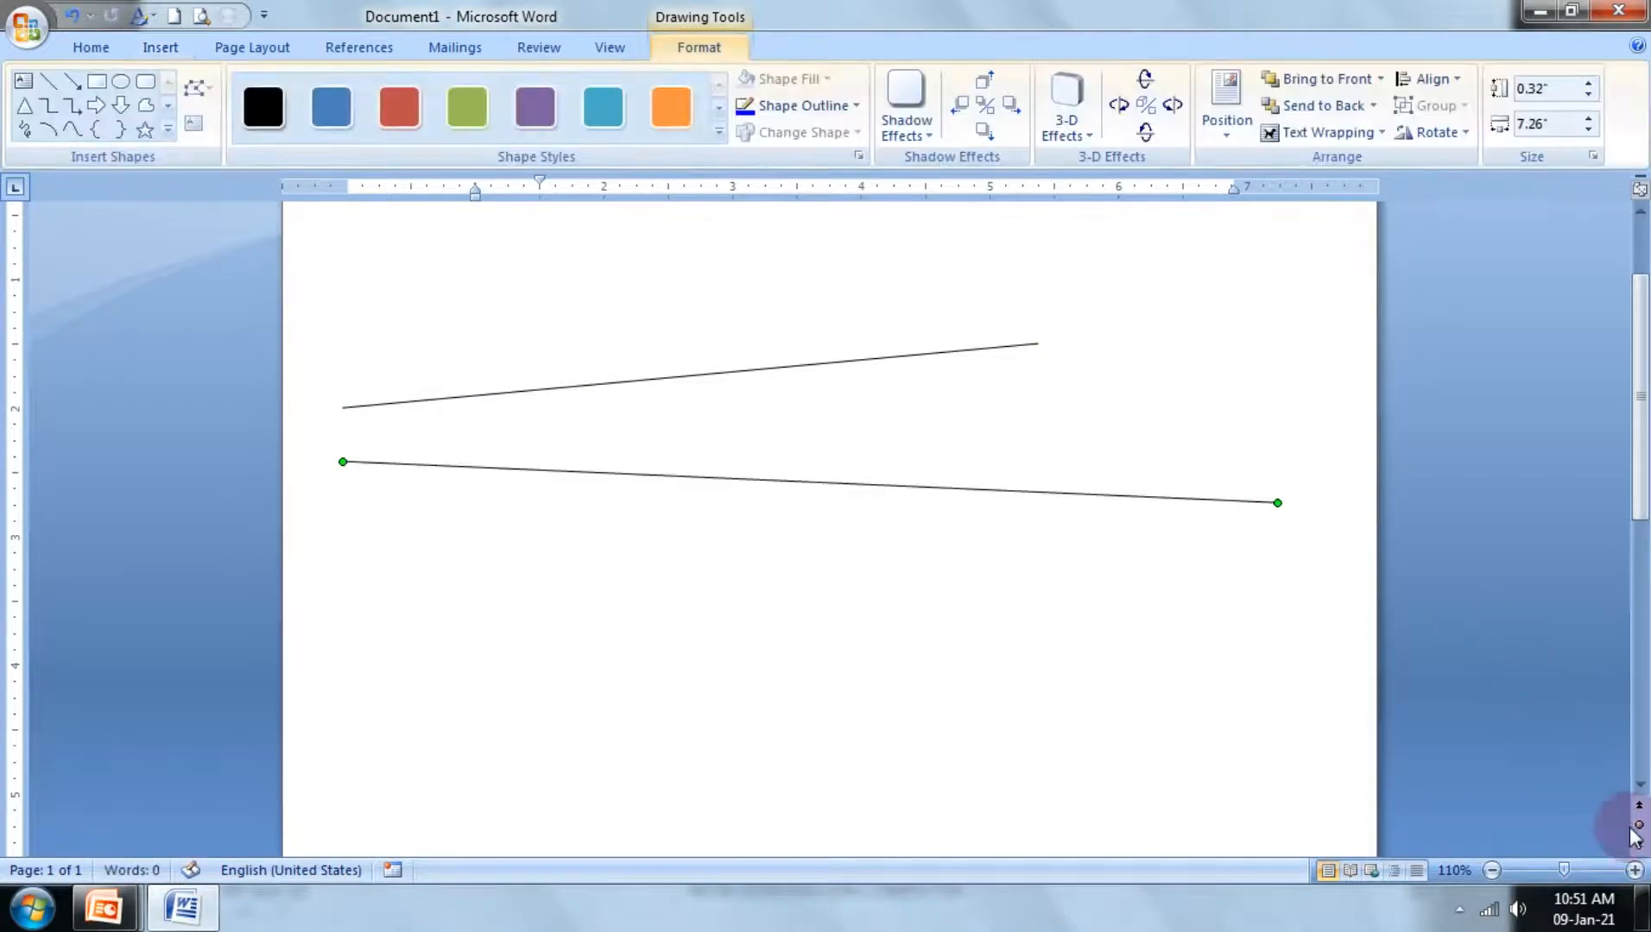
# Step: Draw a perfectly horizontal line about 7.38 inches long below the two sloping lines
pyautogui.click(1634, 870)
pyautogui.click(1634, 871)
pyautogui.click(1634, 870)
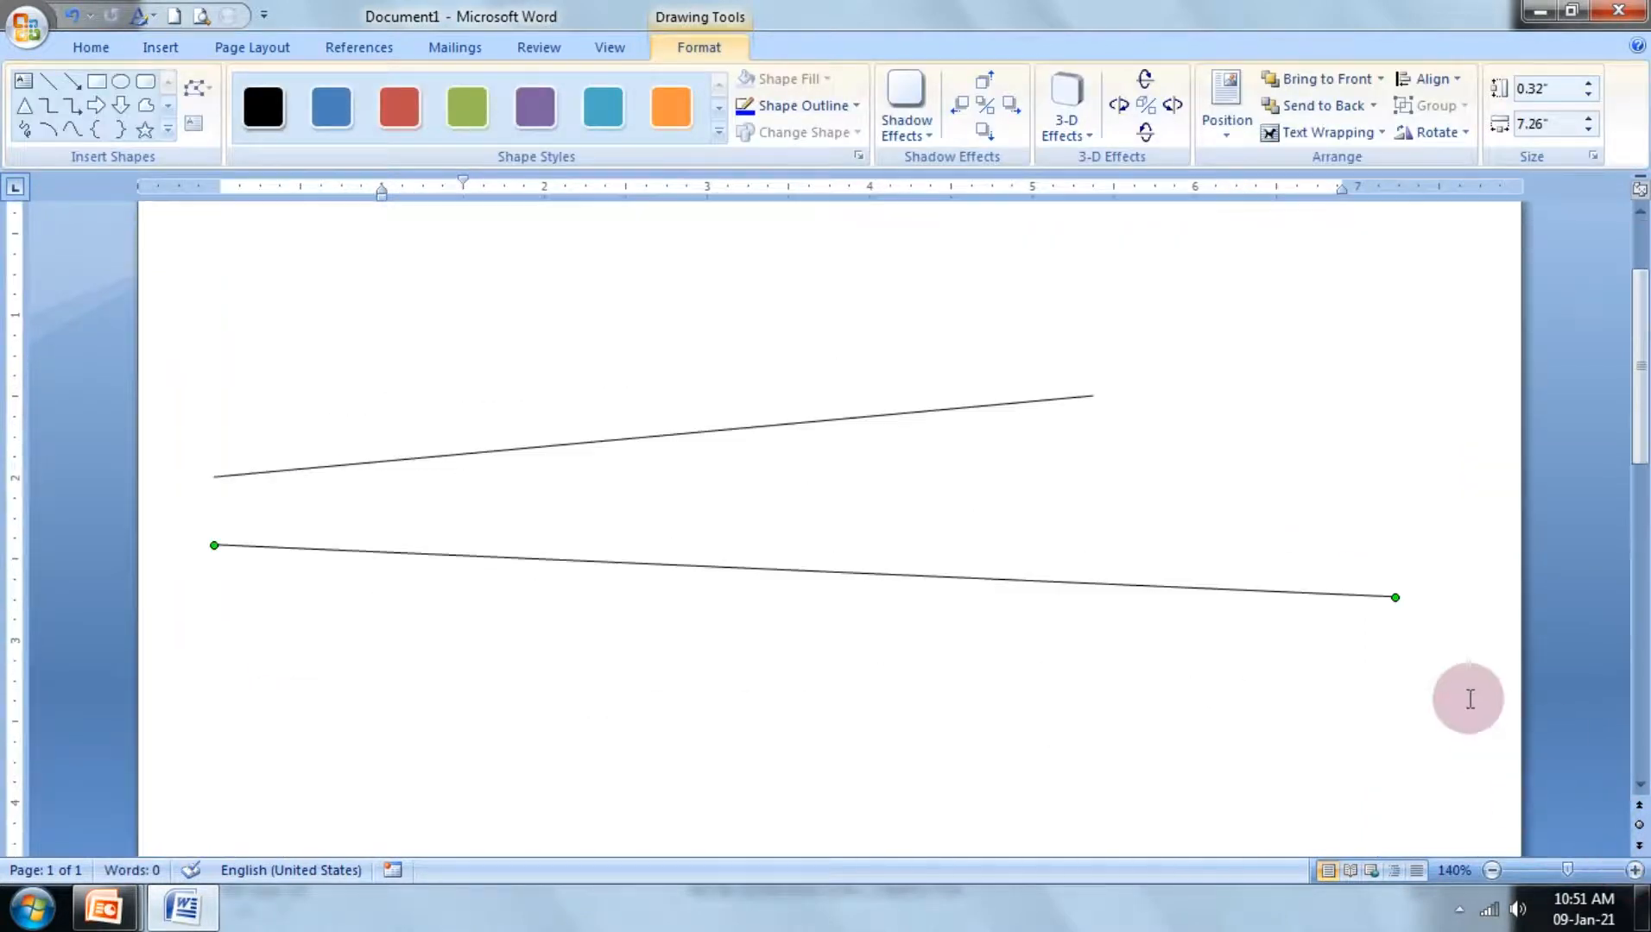
pyautogui.click(48, 83)
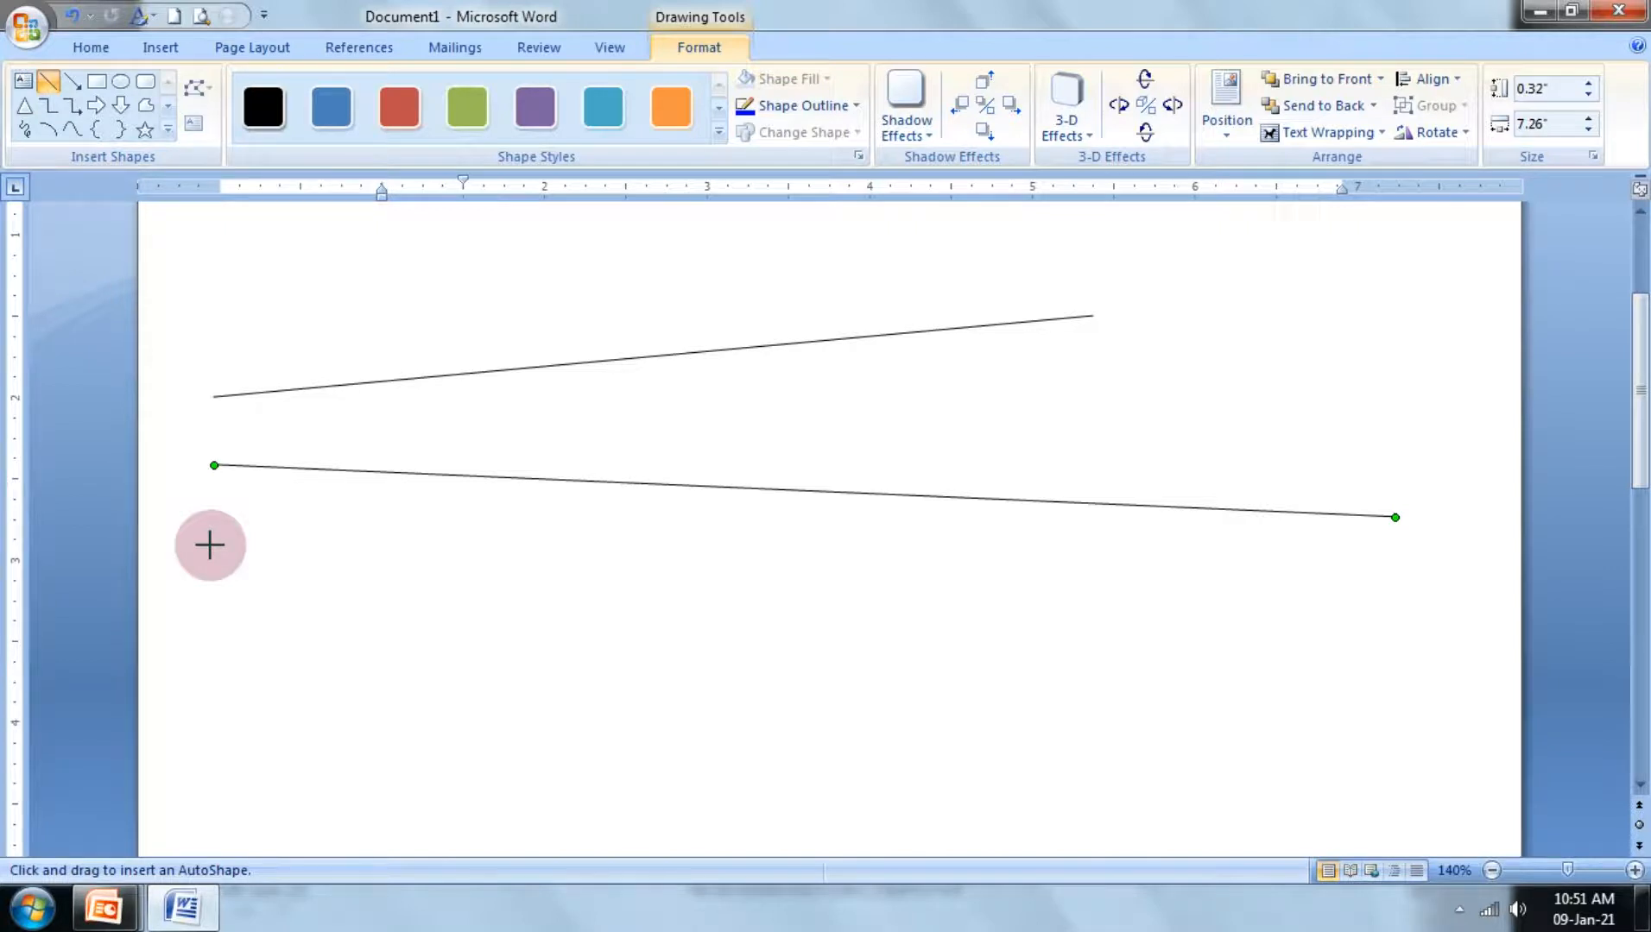
pyautogui.moveTo(210, 545)
pyautogui.mouseDown()
pyautogui.moveTo(764, 571)
pyautogui.moveTo(1413, 645)
pyautogui.mouseUp()
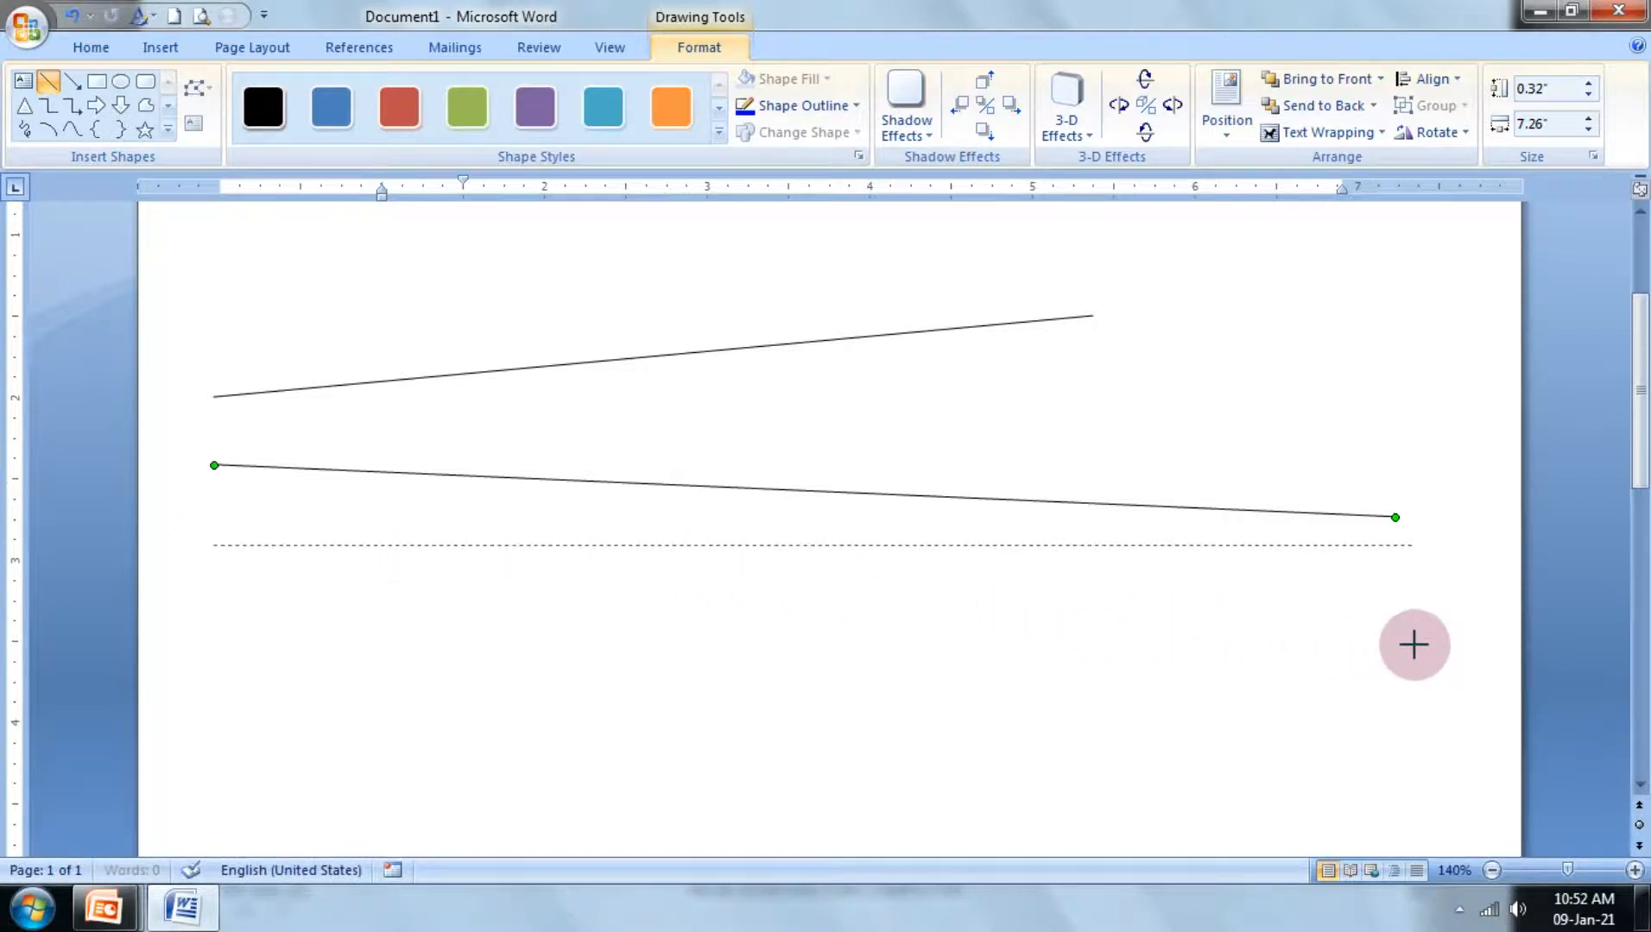
pyautogui.moveTo(1413, 645); pyautogui.dragTo(1416, 645)
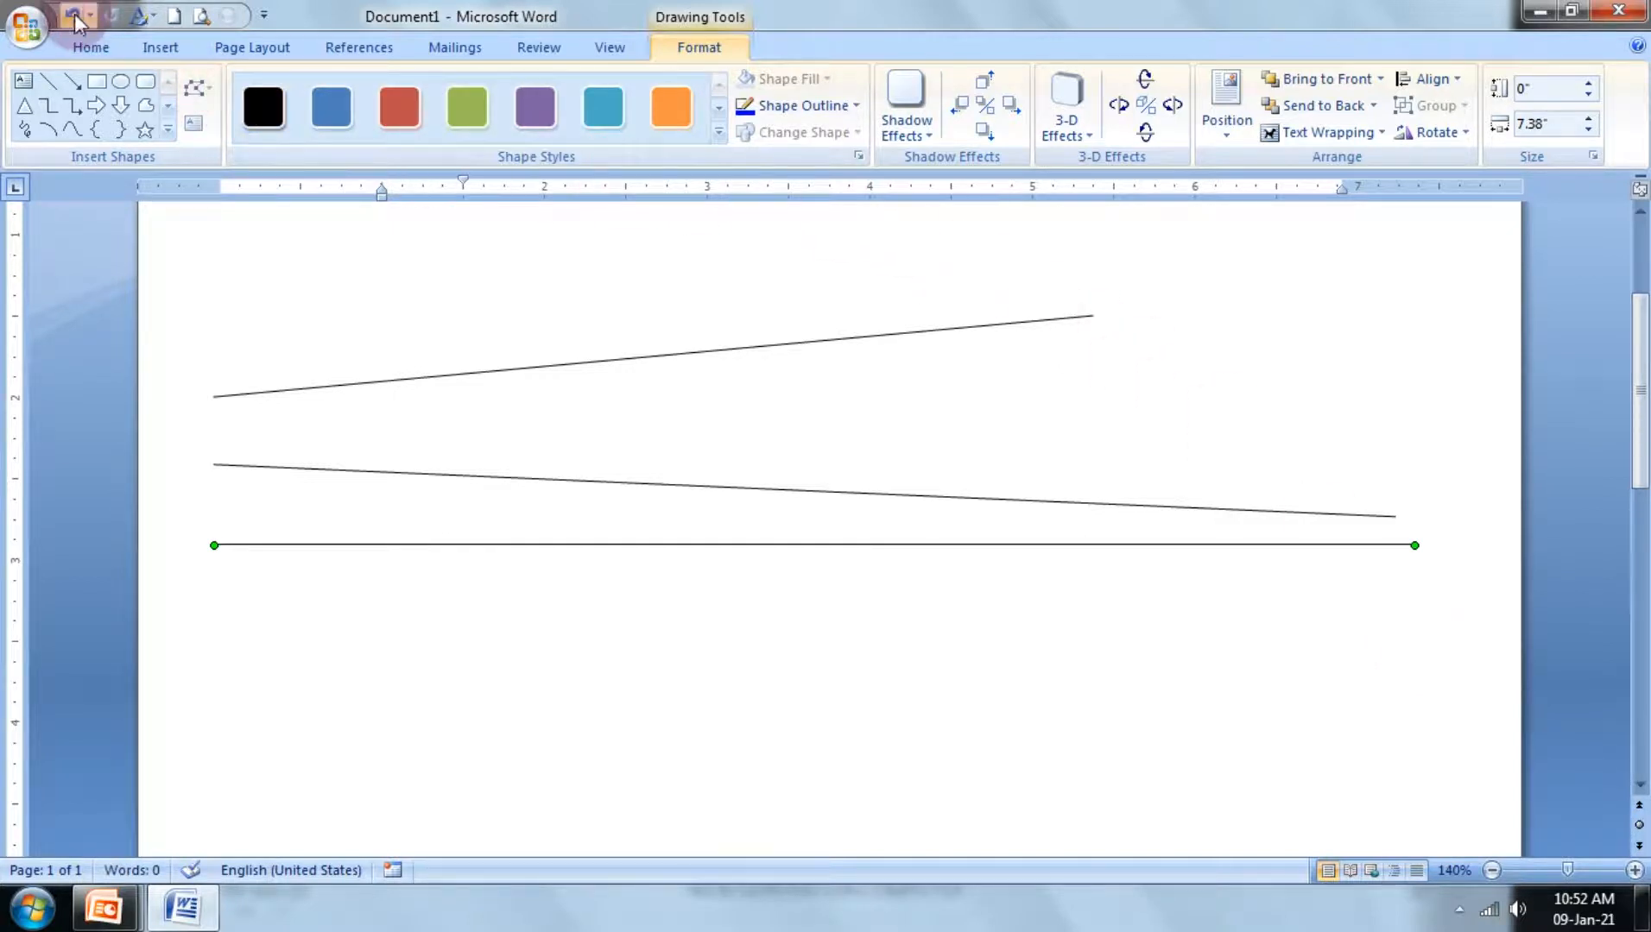
# Step: Draw a diagonal line crossing the lower lines and rising to the right, about 4.71 inches wide and 2.72 inches high
pyautogui.click(159, 49)
pyautogui.click(347, 129)
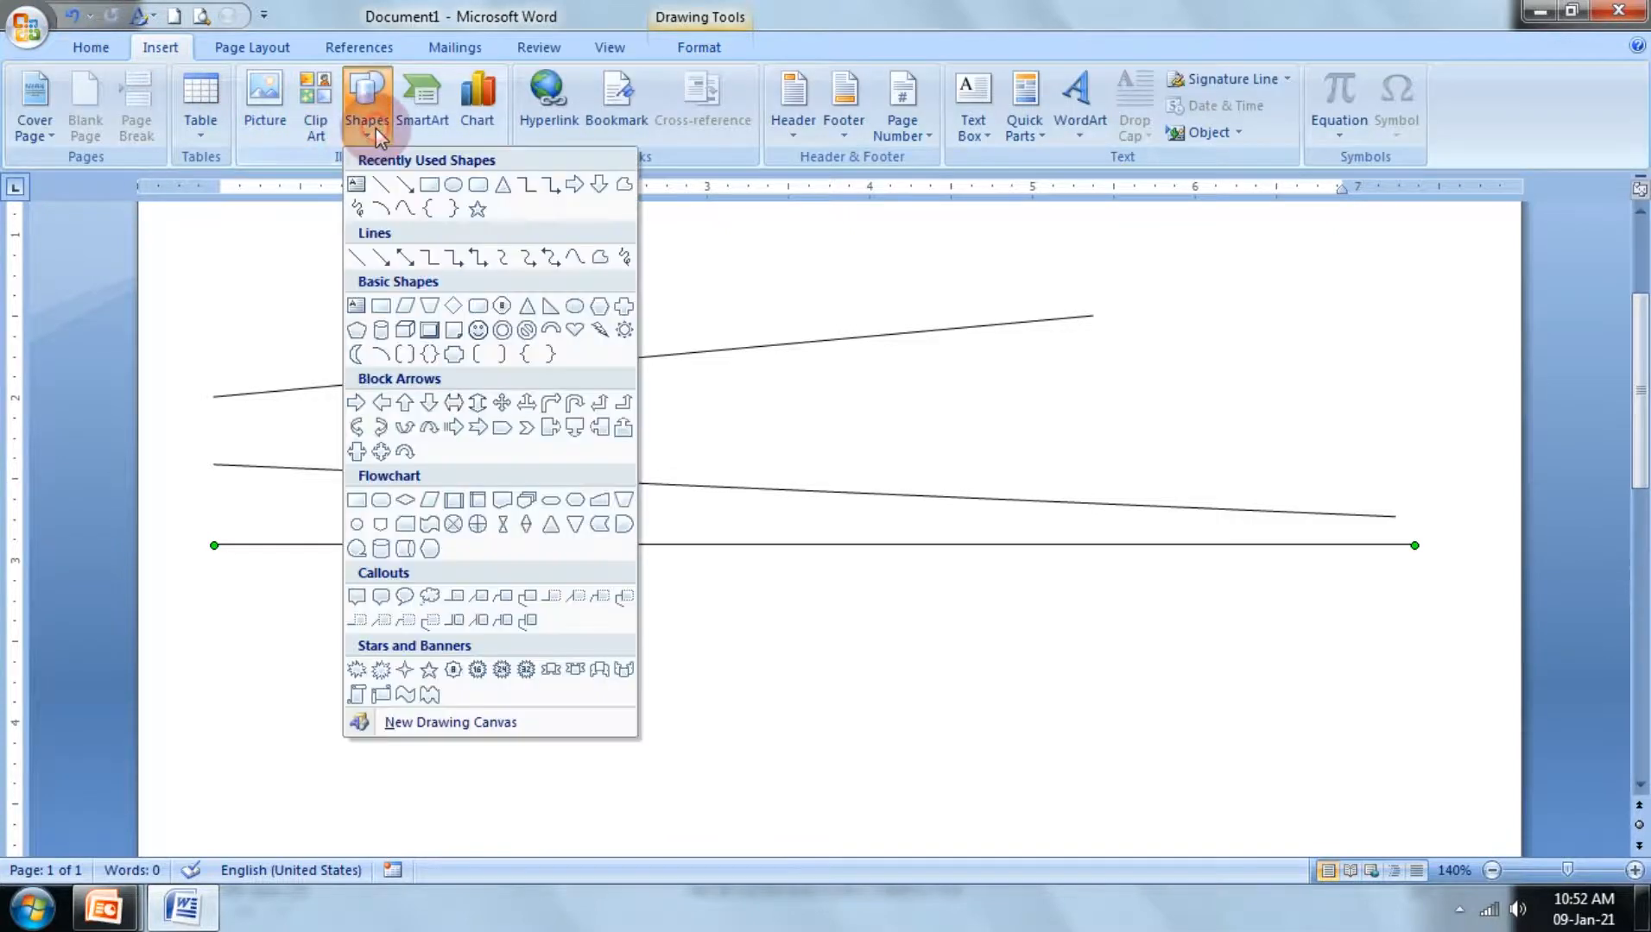
pyautogui.click(386, 187)
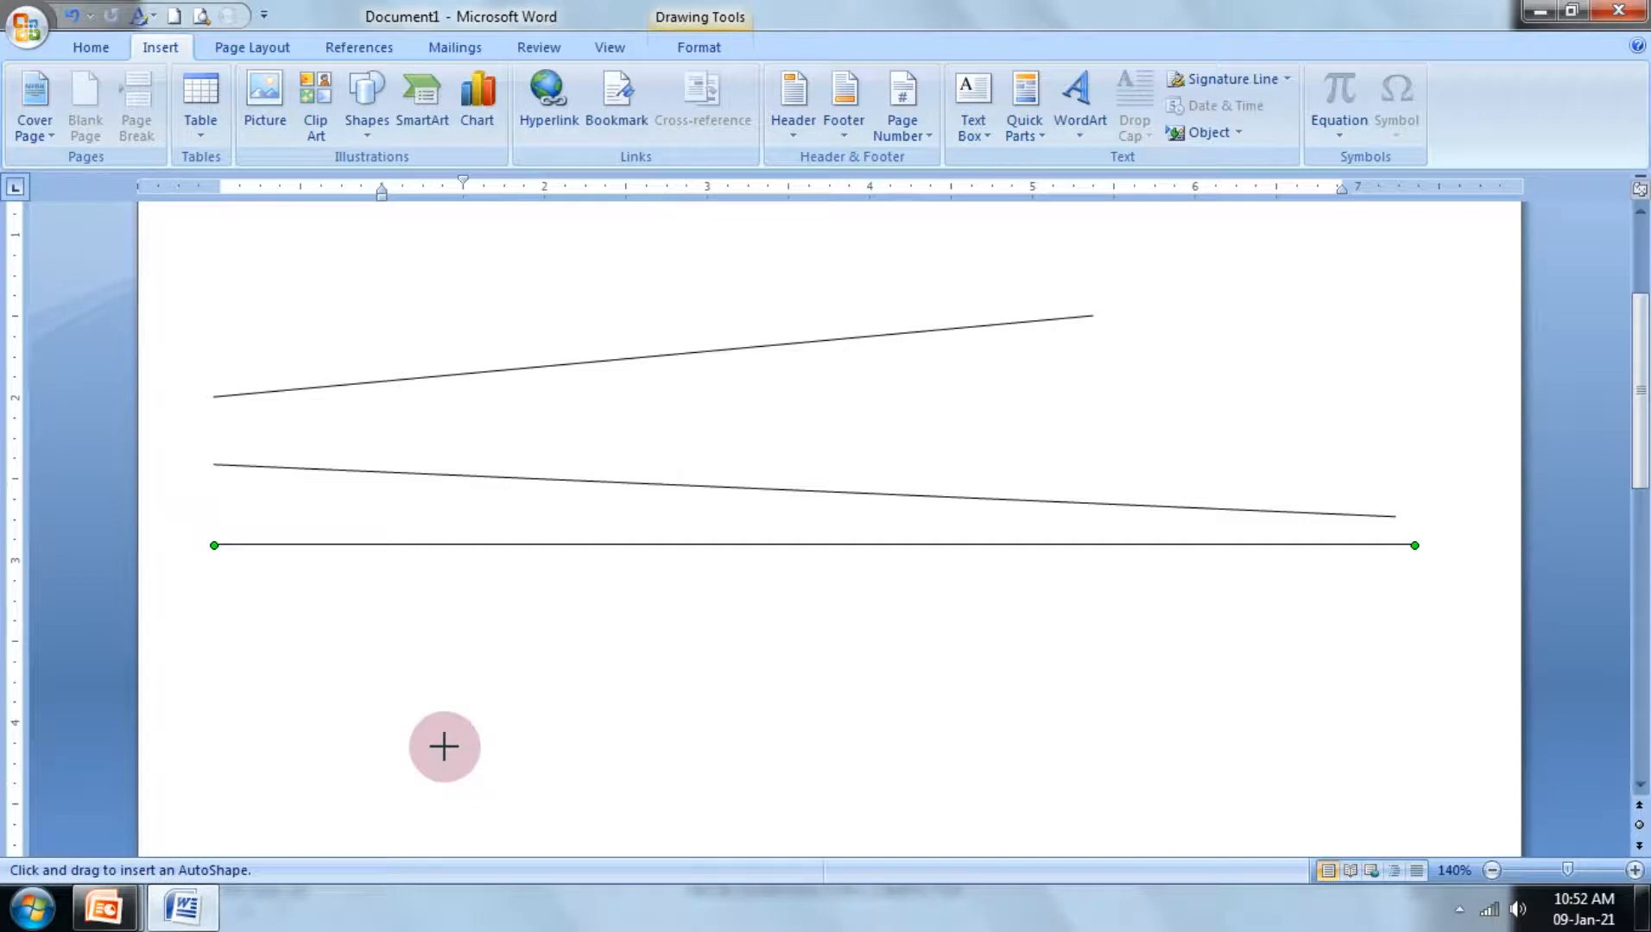
pyautogui.moveTo(444, 747); pyautogui.dragTo(1272, 305)
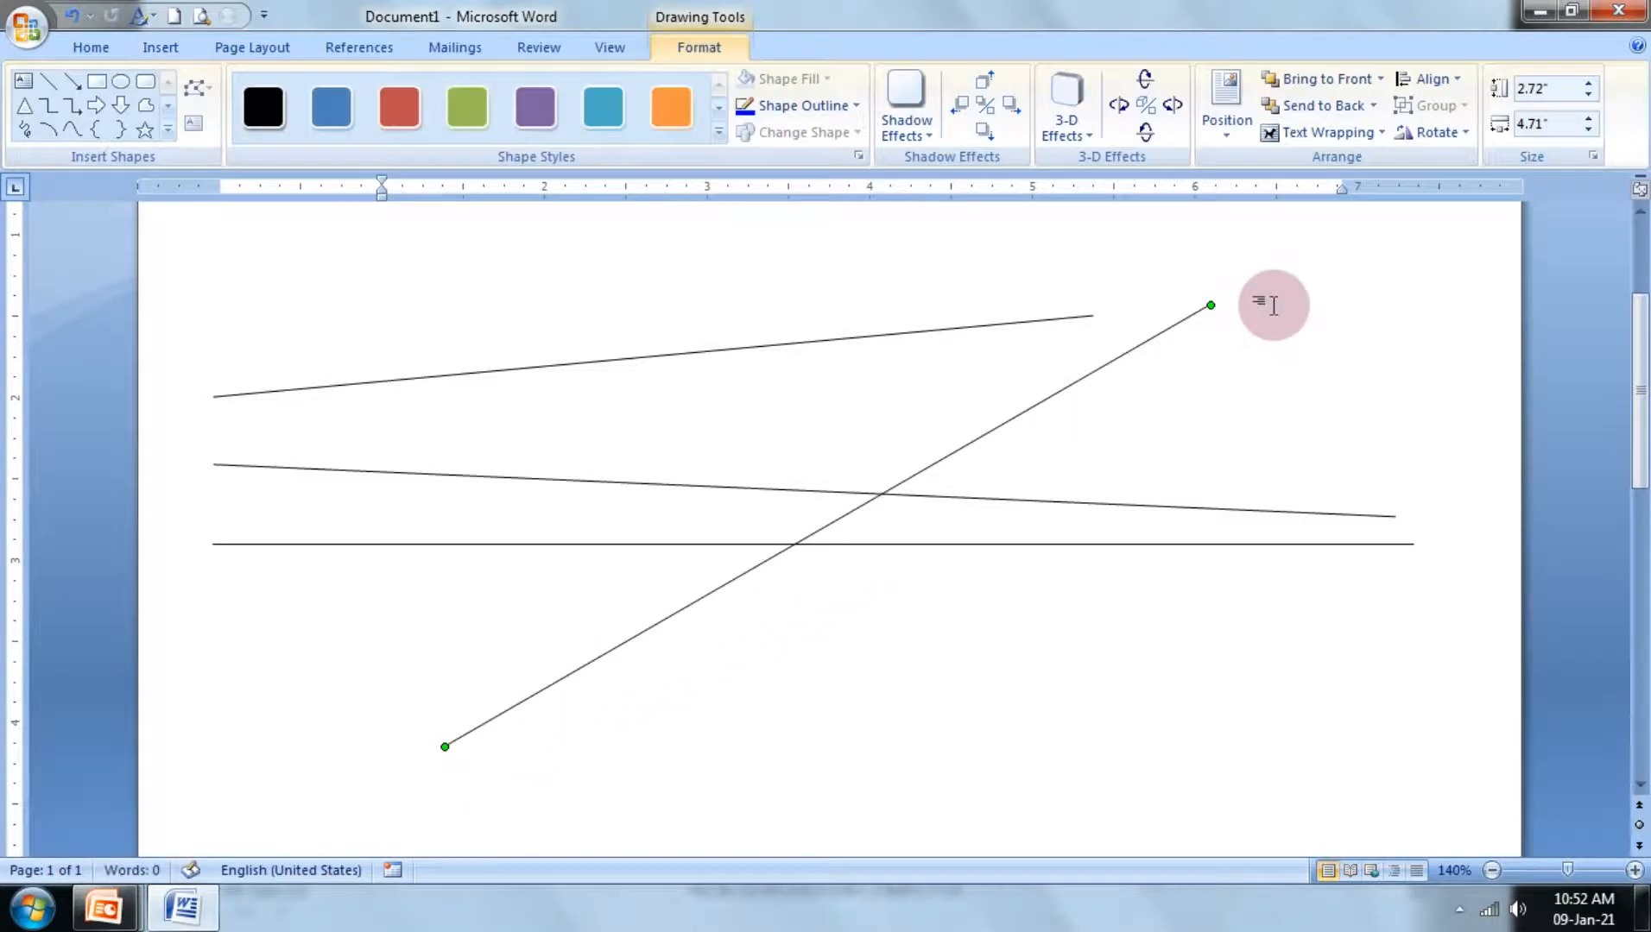
# Step: Give the diagonal line a 3 pt weight and a dash-dot style
pyautogui.click(816, 105)
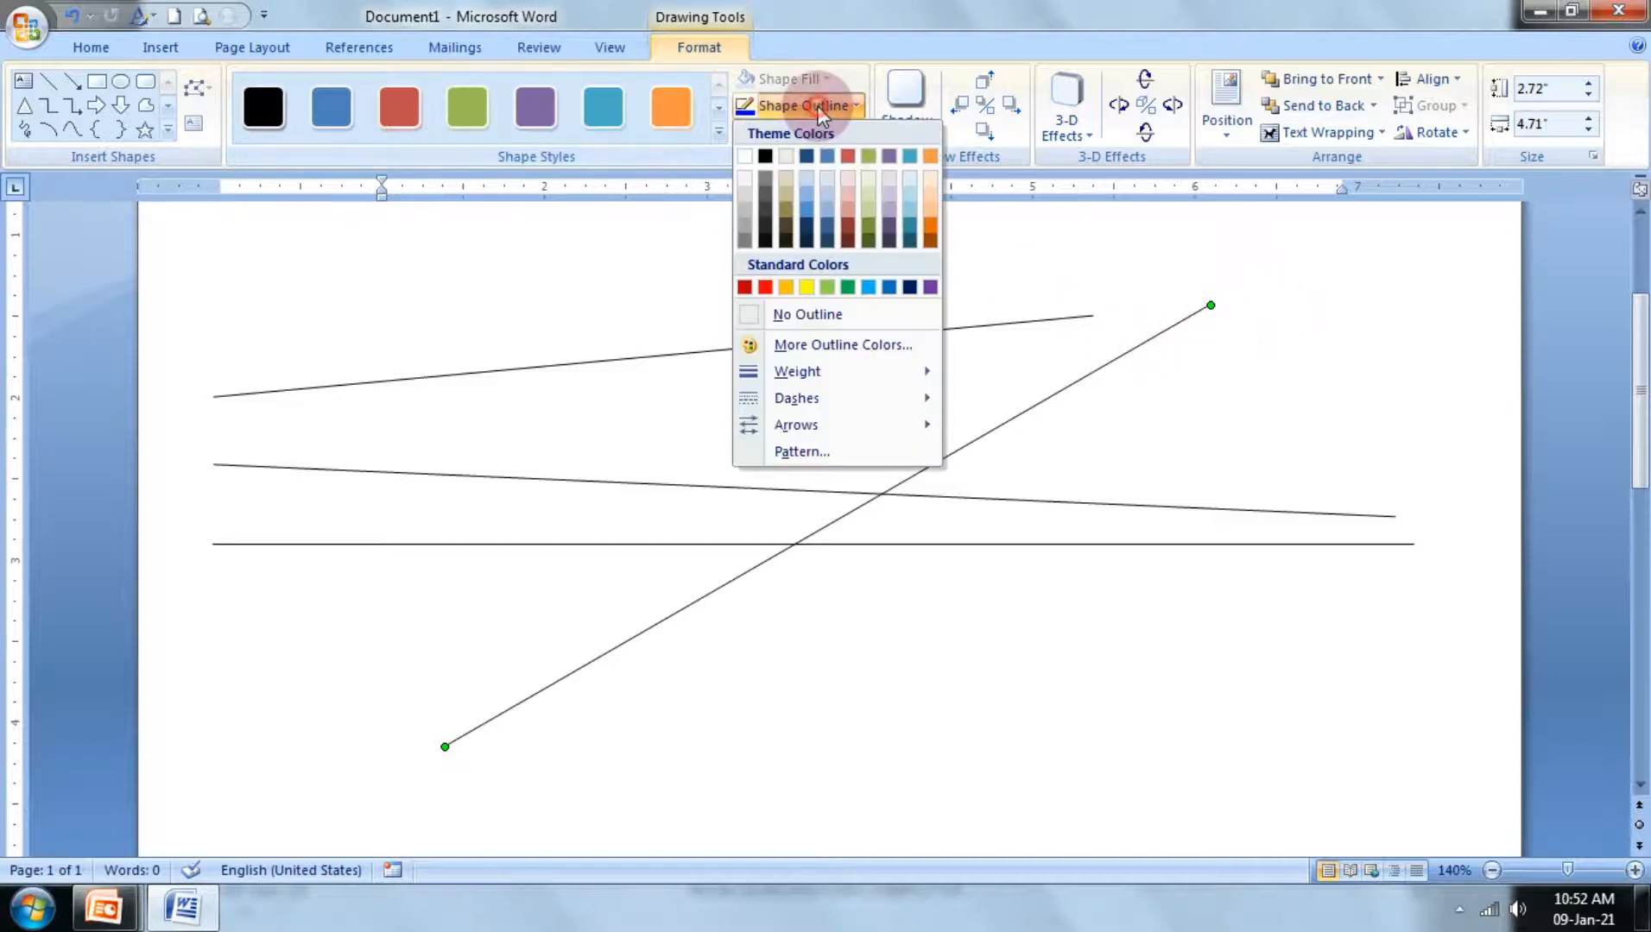
pyautogui.moveTo(869, 372)
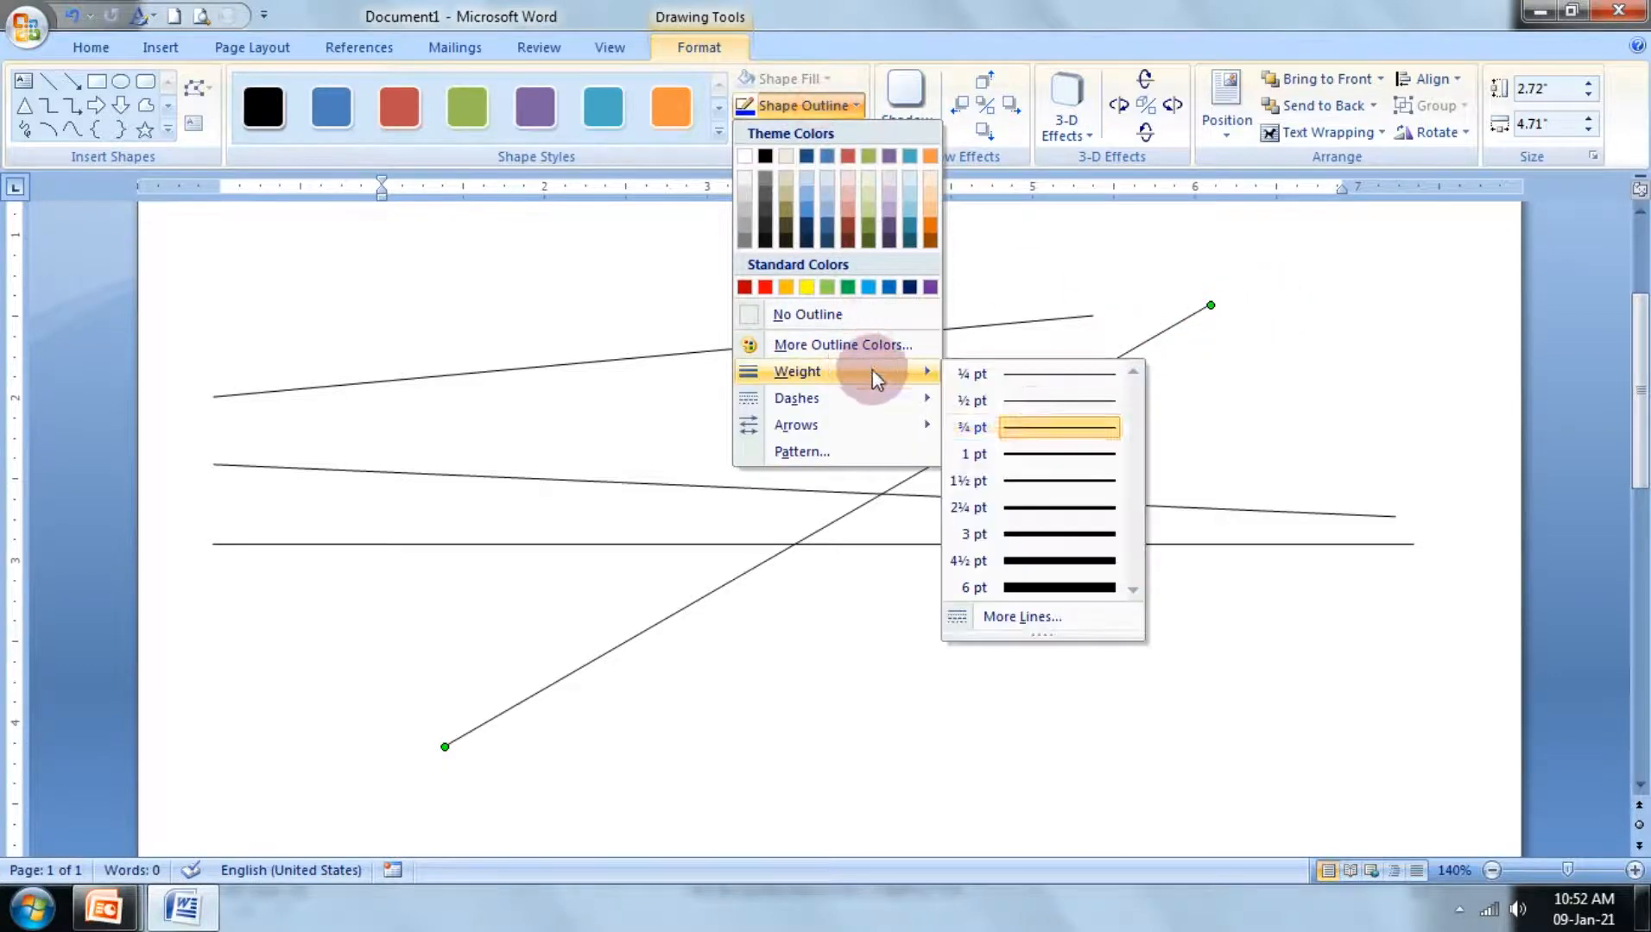
pyautogui.click(1036, 536)
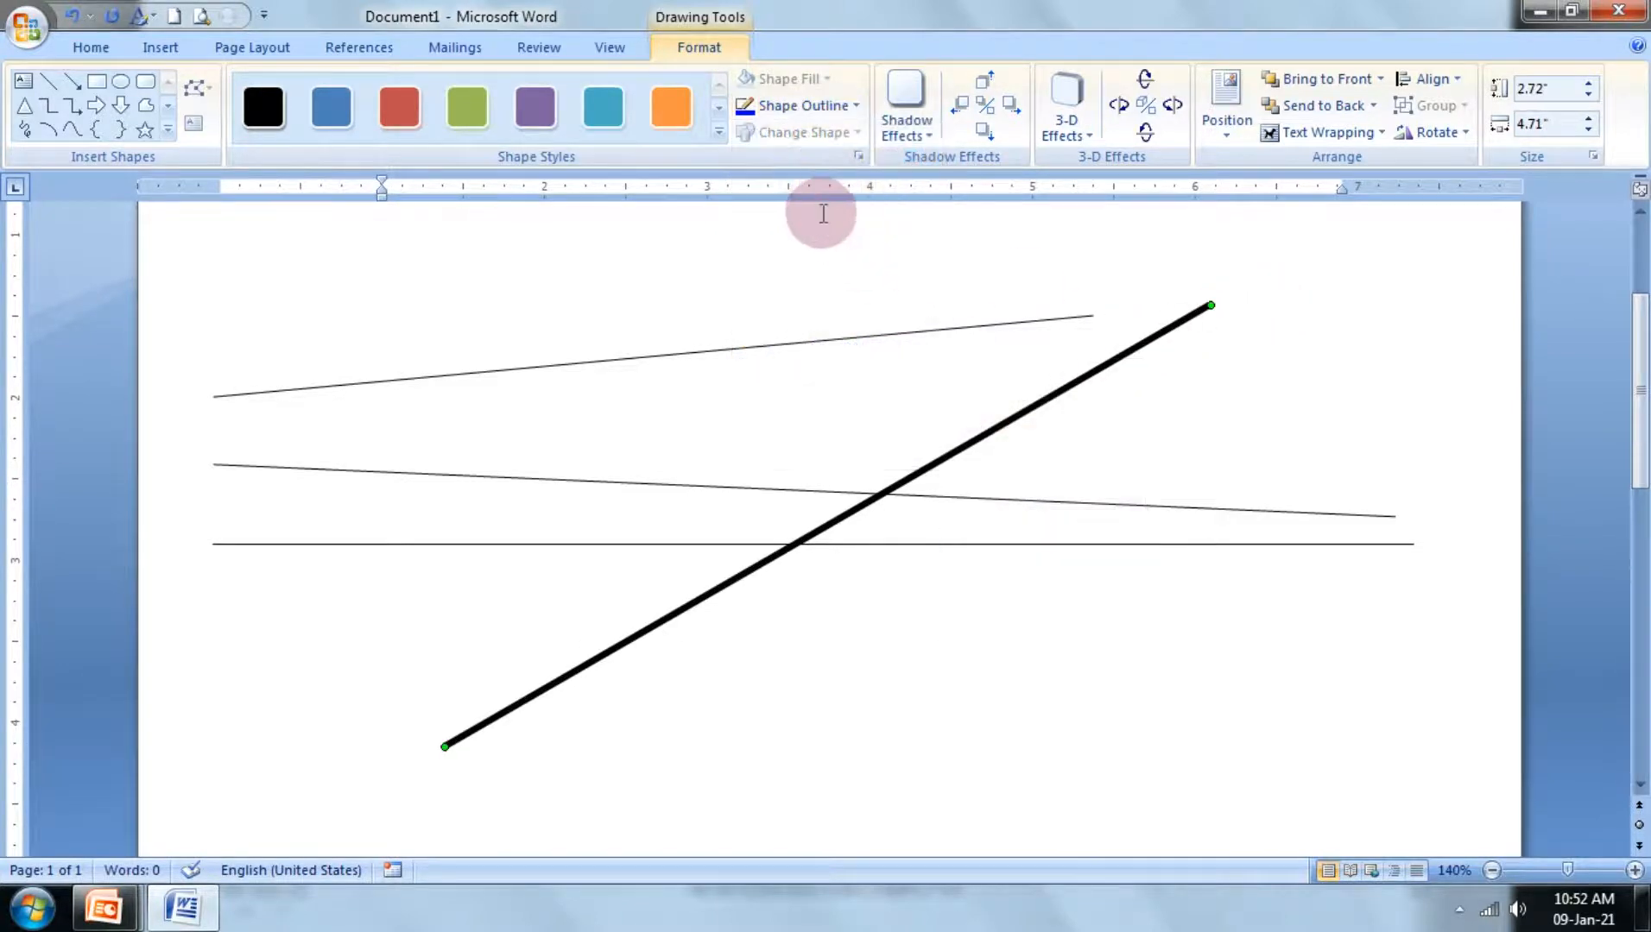
pyautogui.click(822, 108)
pyautogui.moveTo(854, 399)
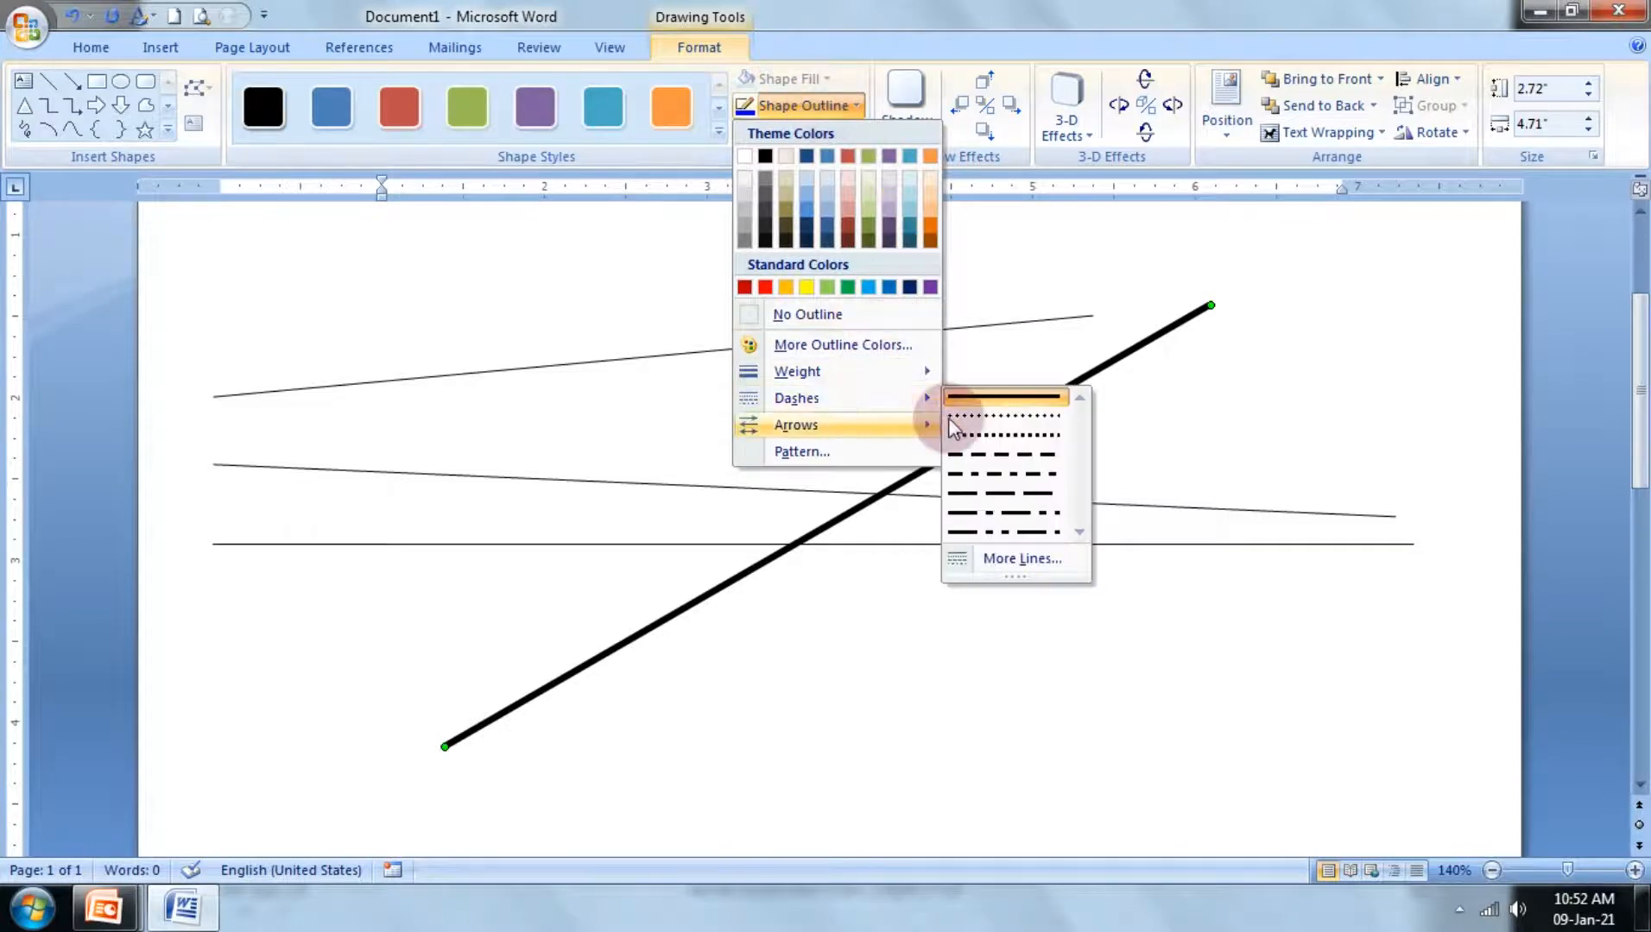
pyautogui.click(1004, 475)
# Step: Add solid arrowheads to both ends of the diagonal line and colour it dark blue
pyautogui.click(796, 106)
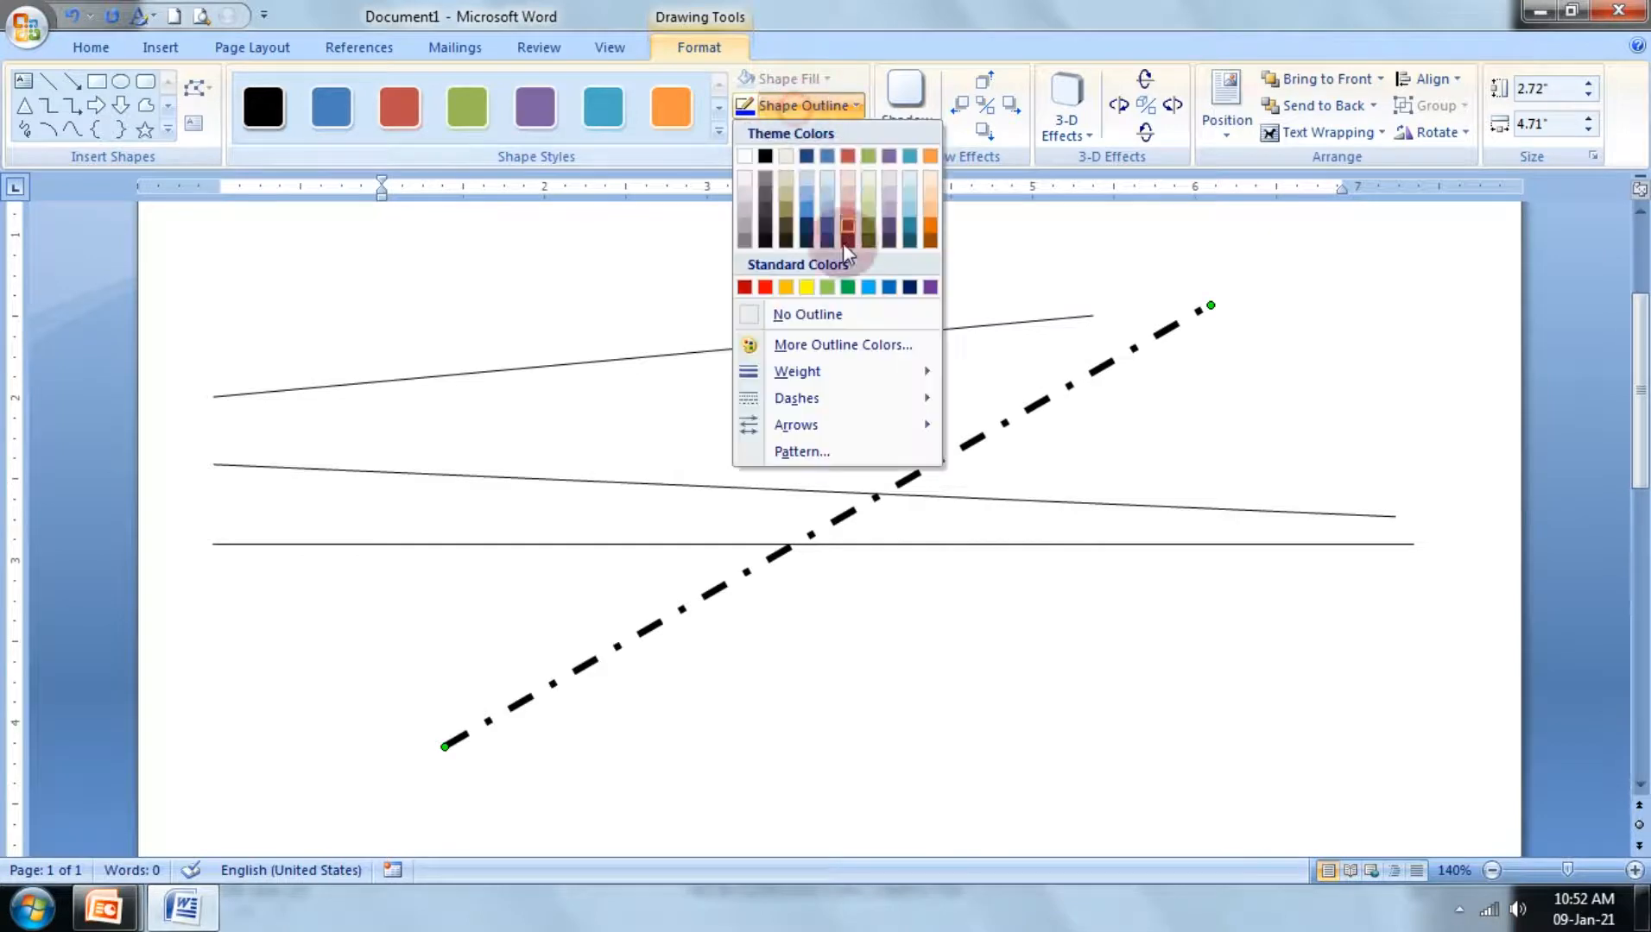
pyautogui.moveTo(842, 426)
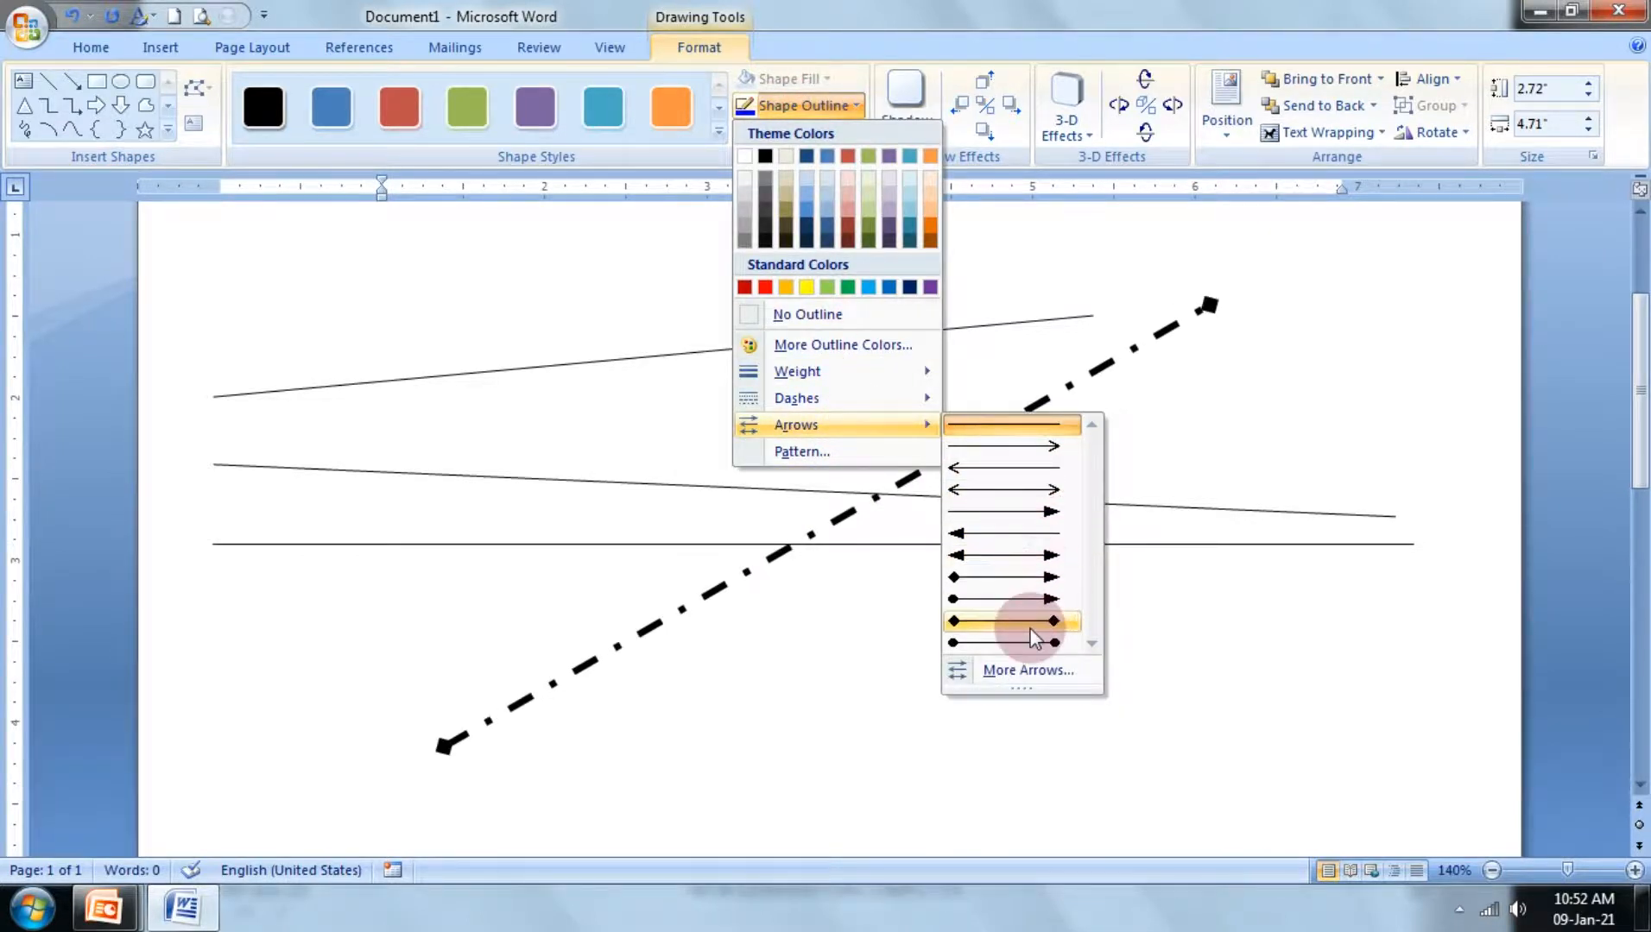
pyautogui.click(1036, 557)
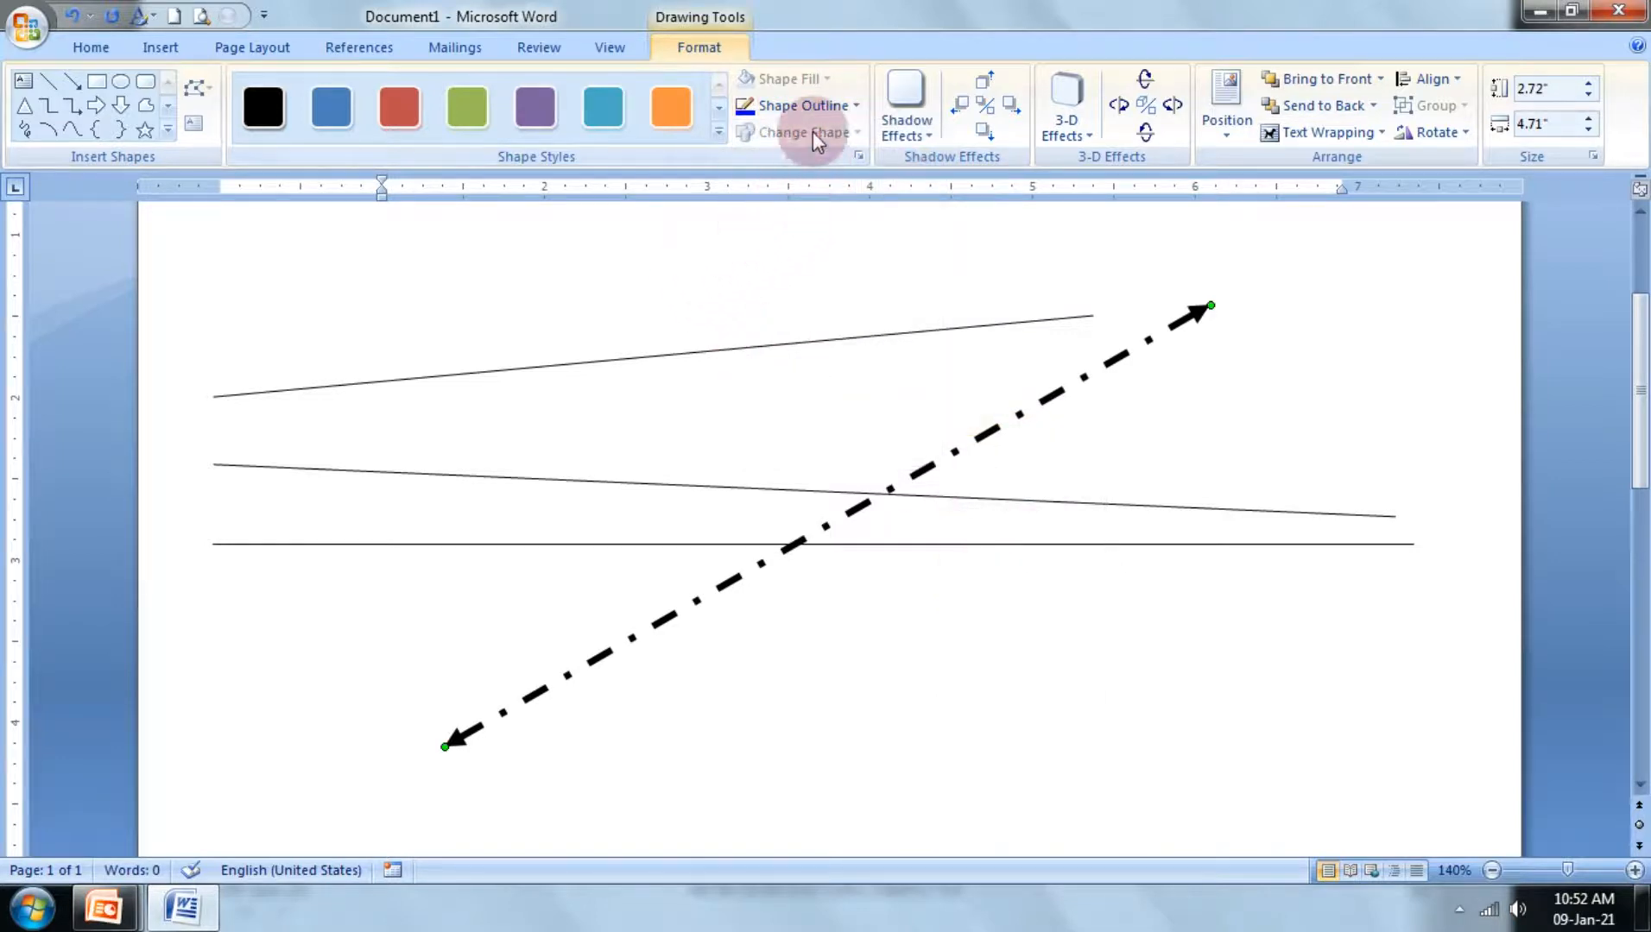
pyautogui.click(810, 111)
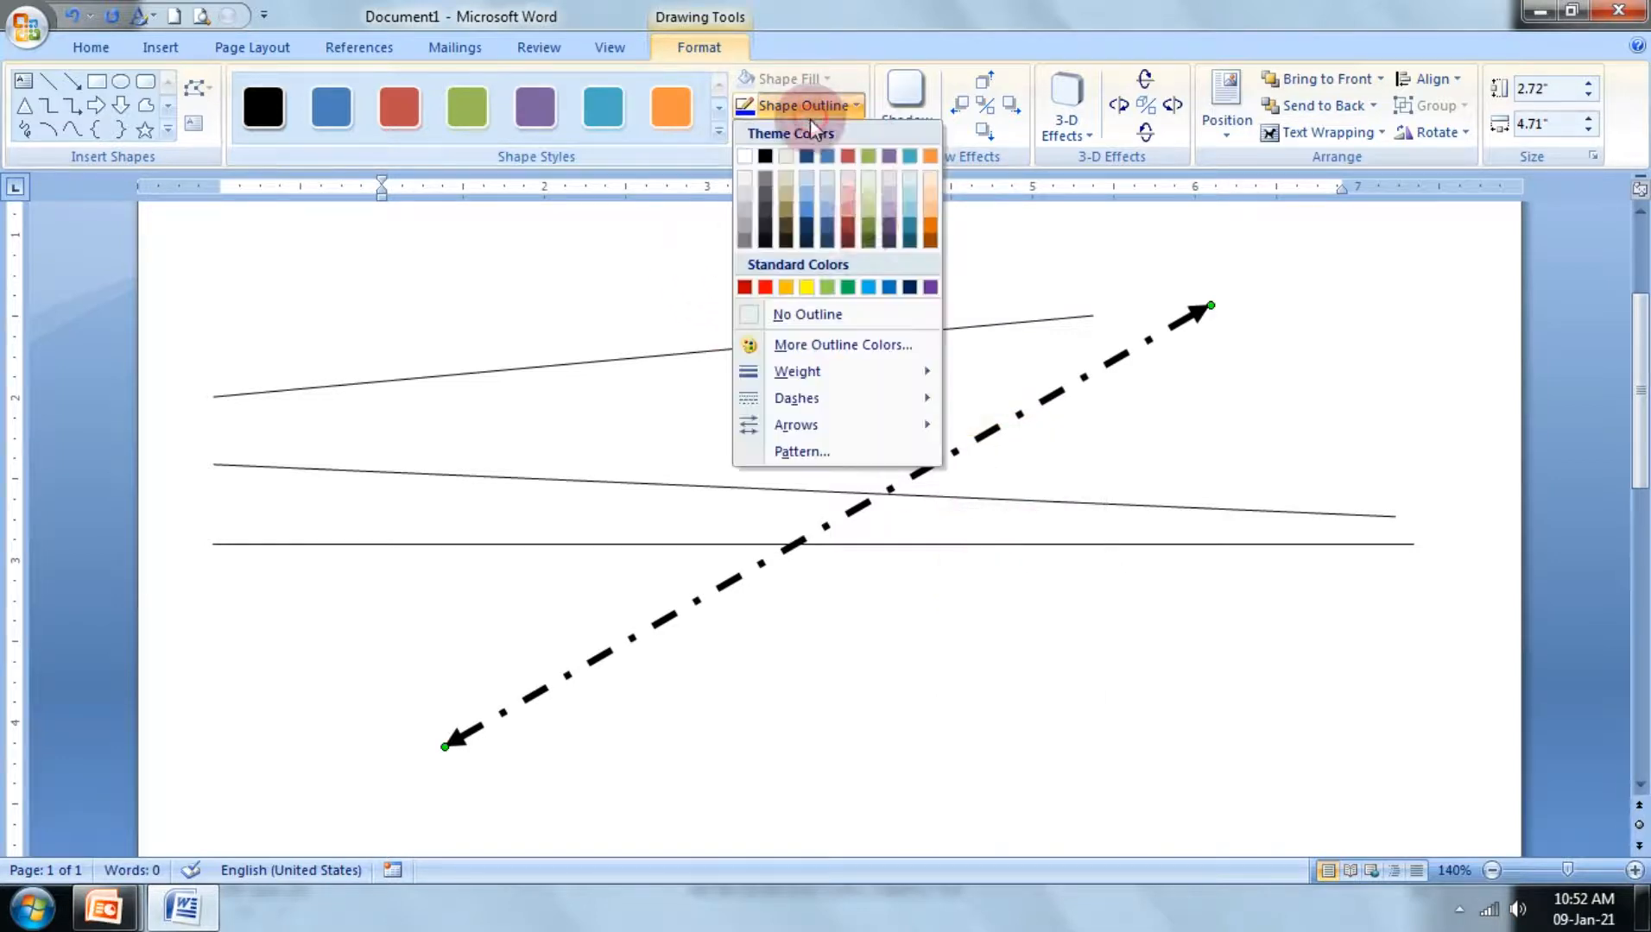
pyautogui.click(890, 287)
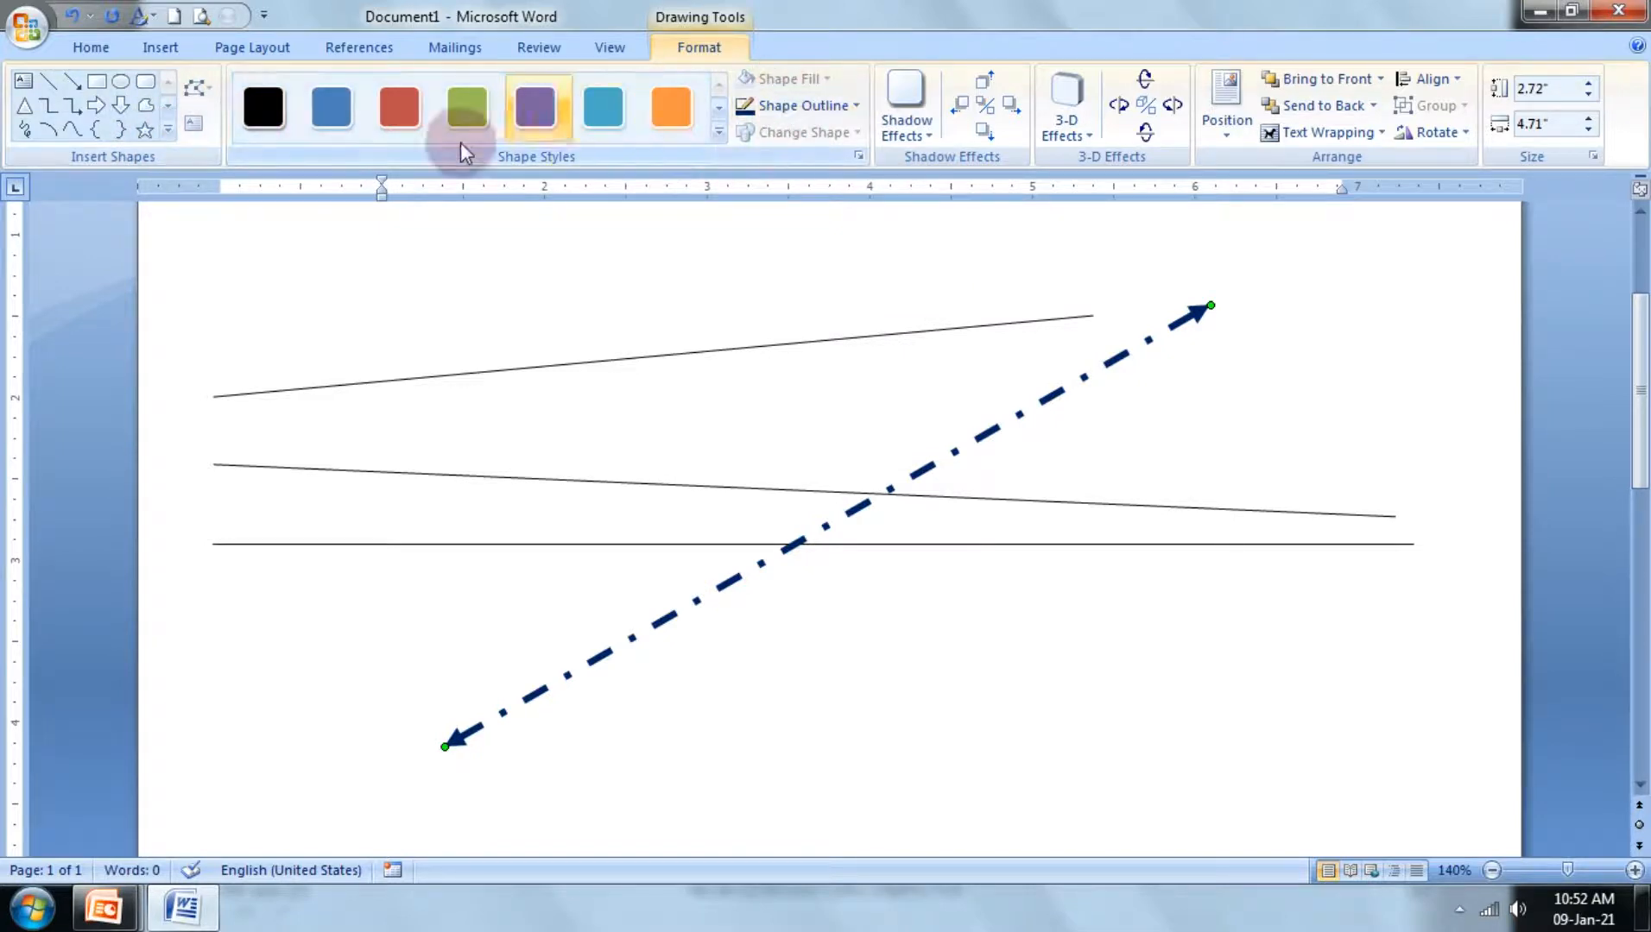
# Step: Delete the diagonal arrow and the three remaining lines from the page
pyautogui.press('Delete')
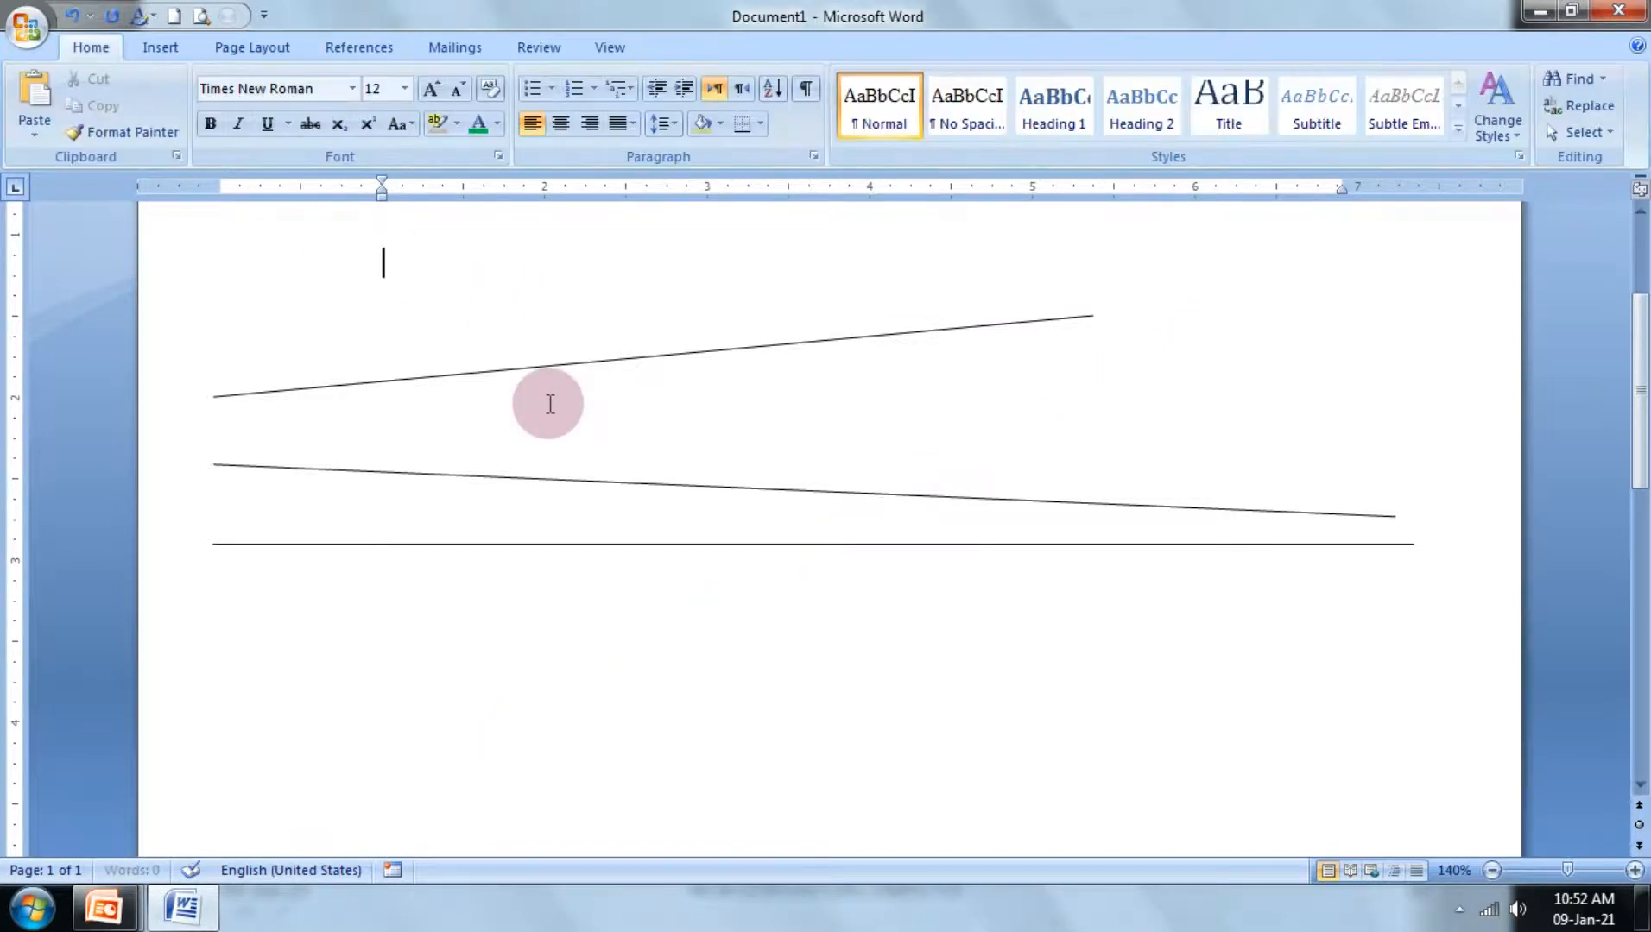
pyautogui.press('Delete')
pyautogui.press('Delete')
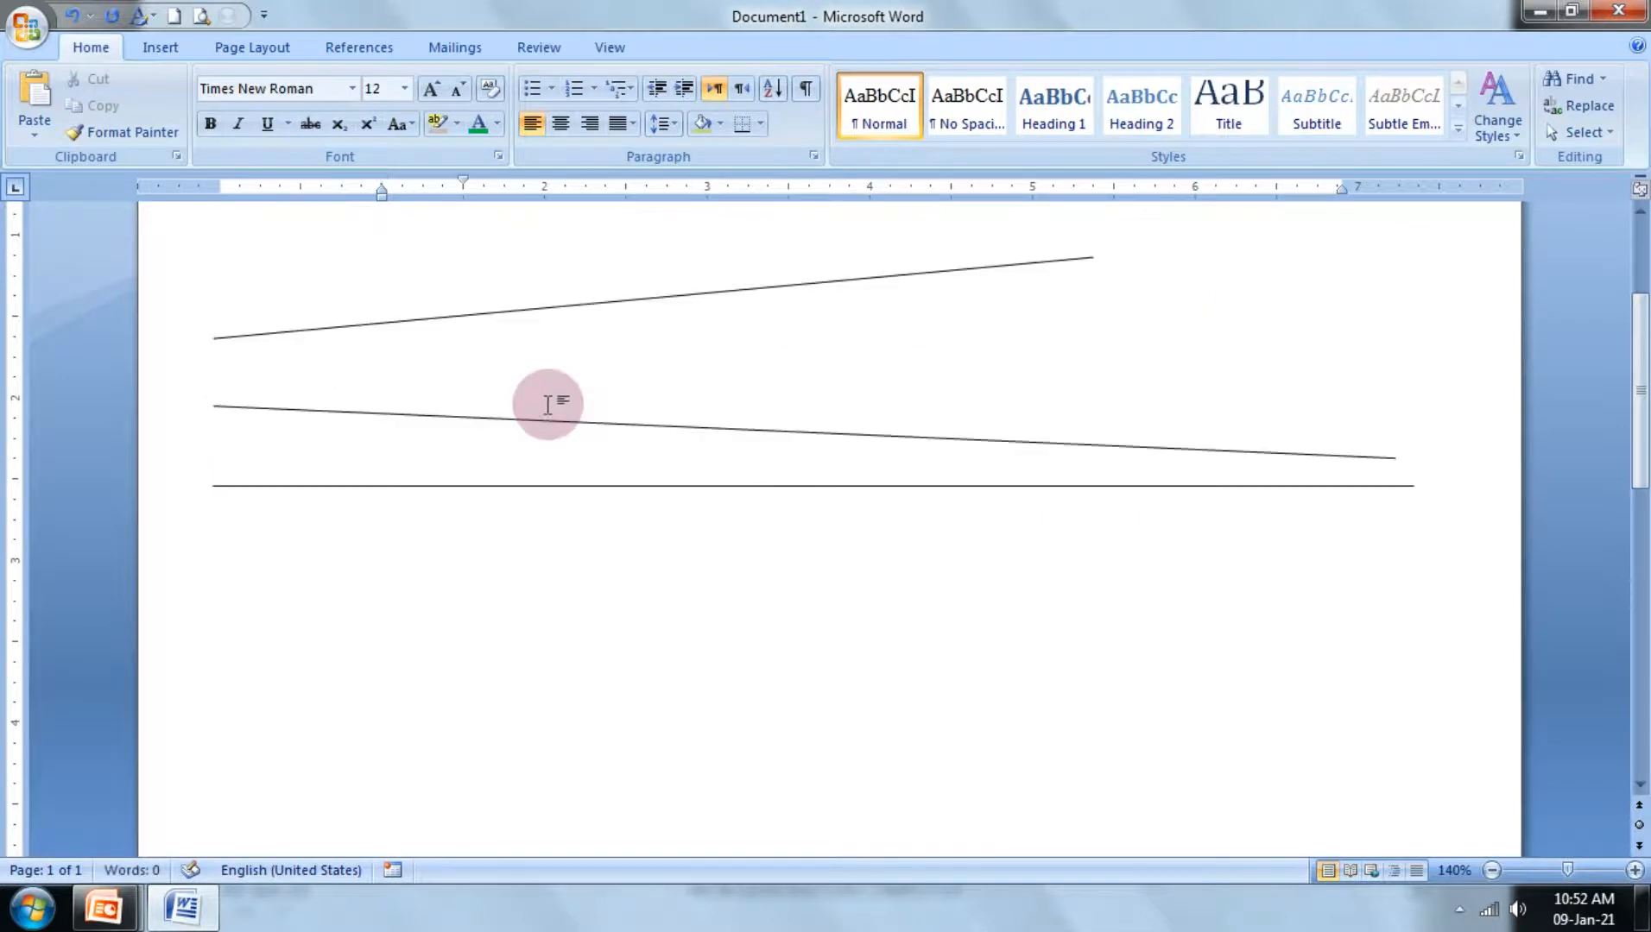
pyautogui.click(547, 423)
pyautogui.press('Delete')
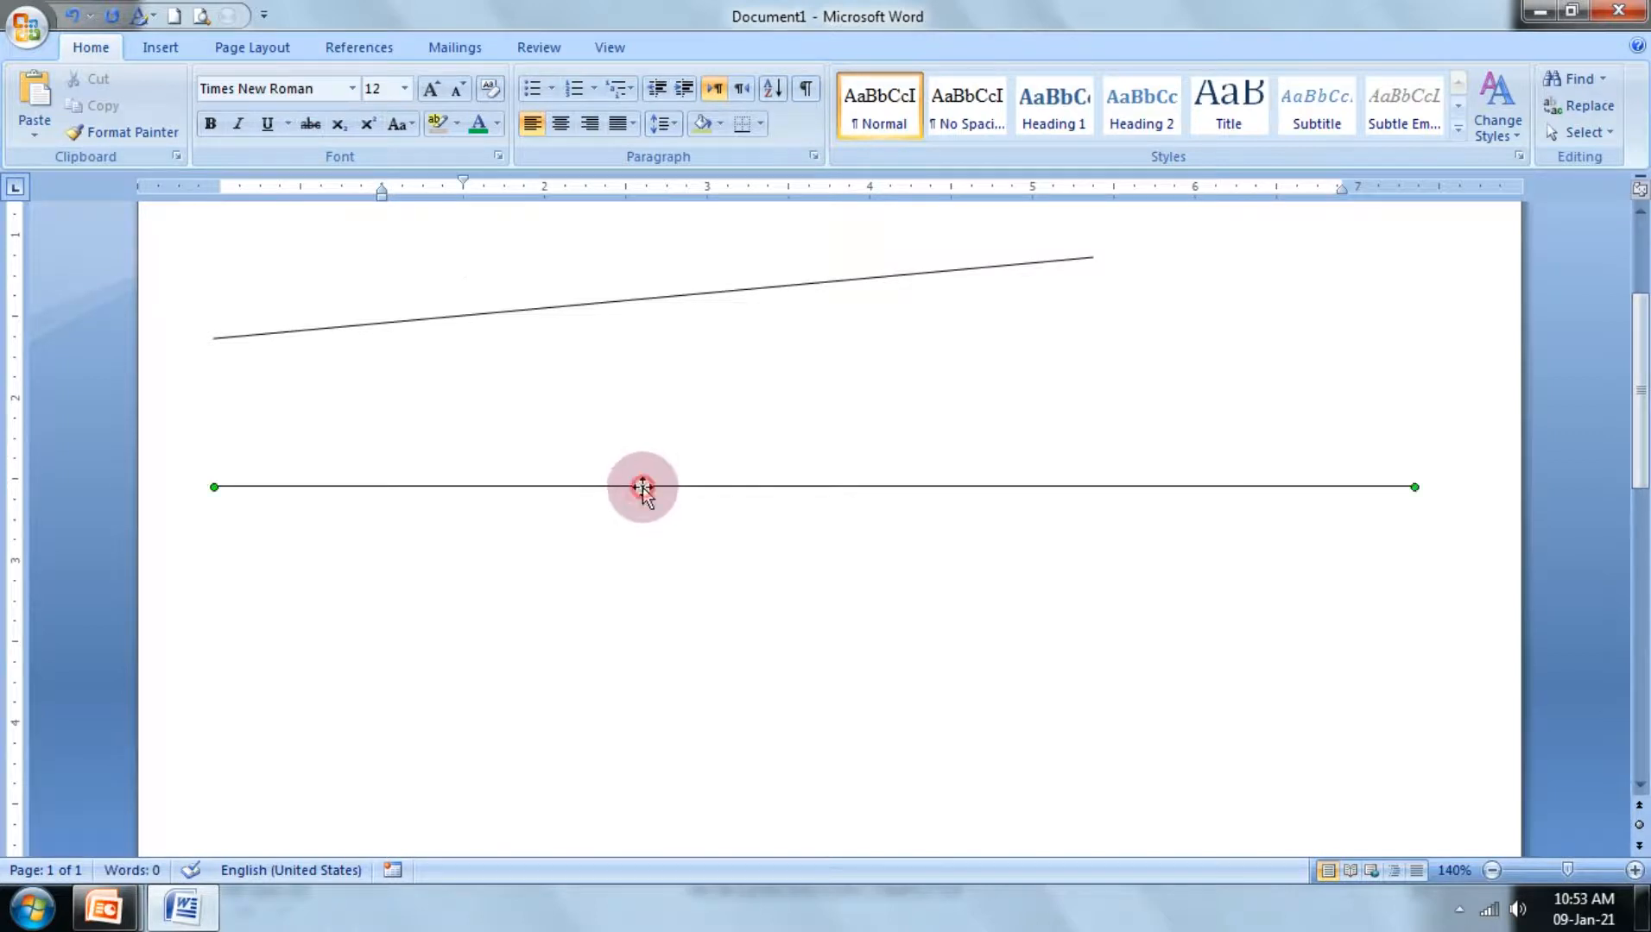
pyautogui.press('Delete')
pyautogui.click(605, 300)
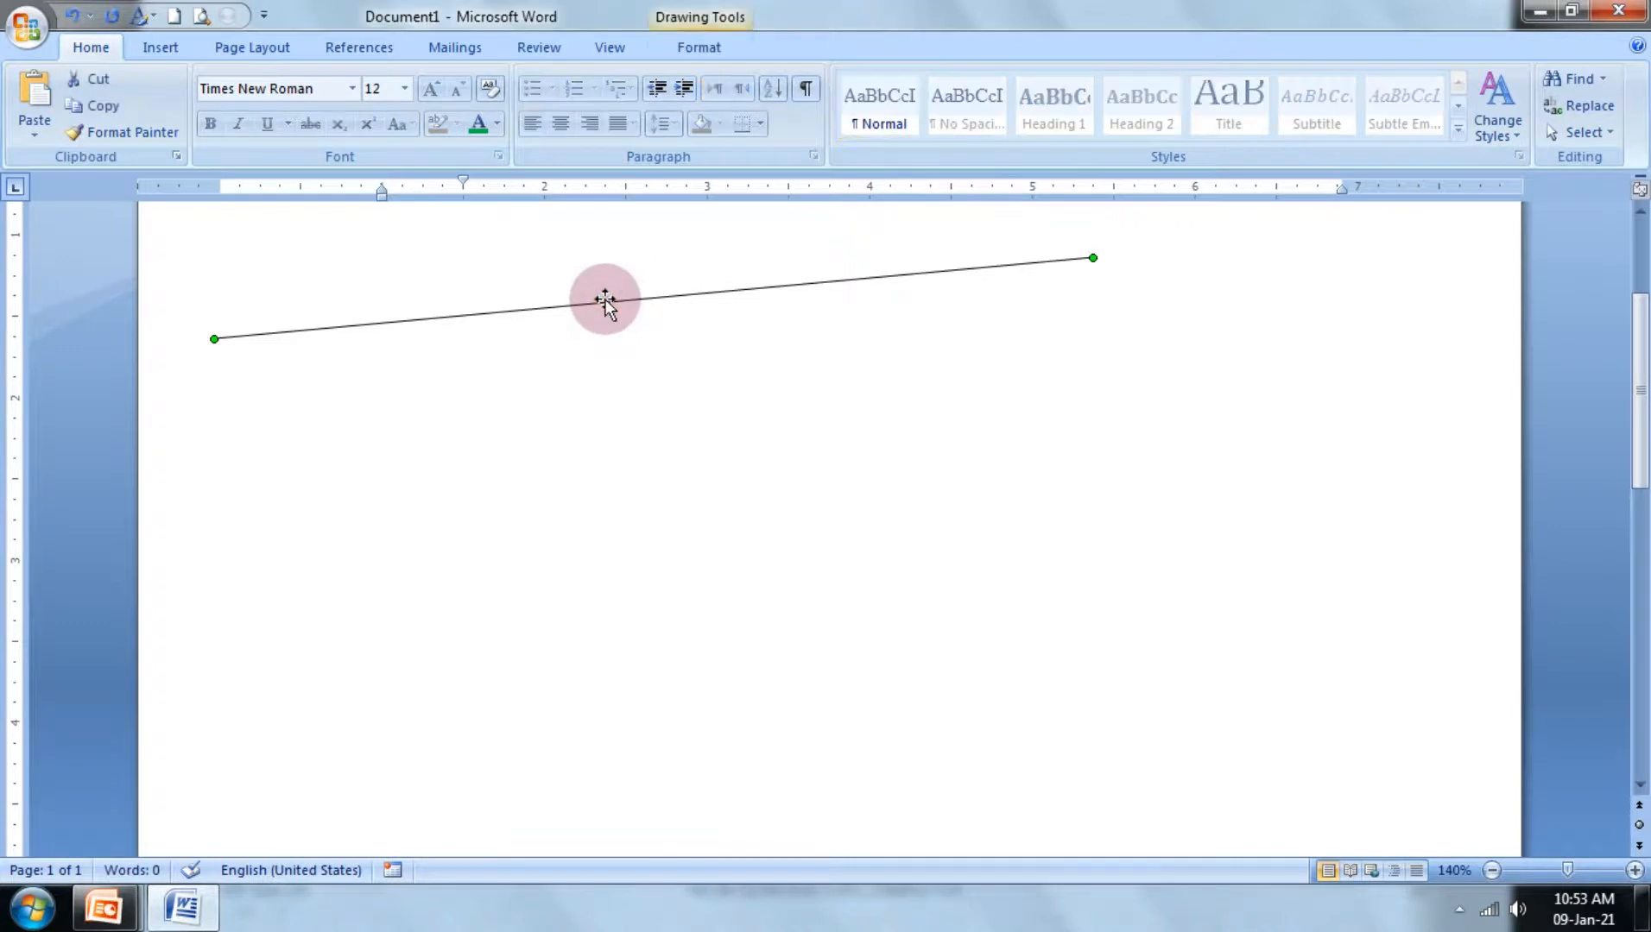
pyautogui.press('Delete')
# Step: Draw a rectangle about 4.87 inches wide and 2.14 inches high in the upper middle of the page
pyautogui.click(183, 46)
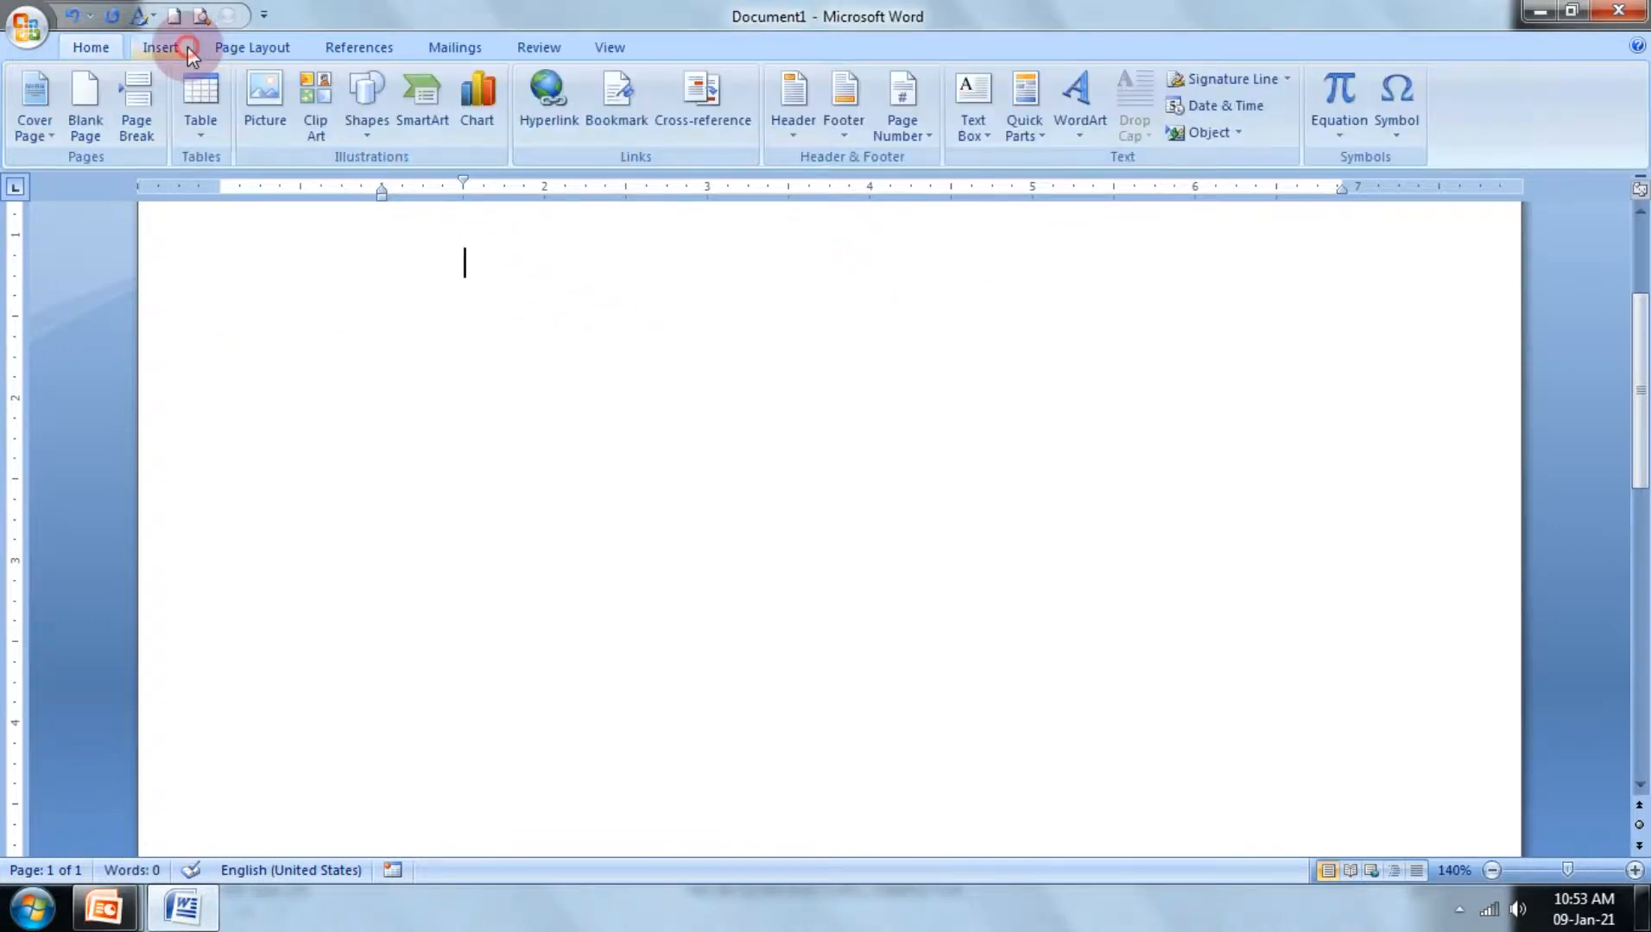
pyautogui.click(376, 128)
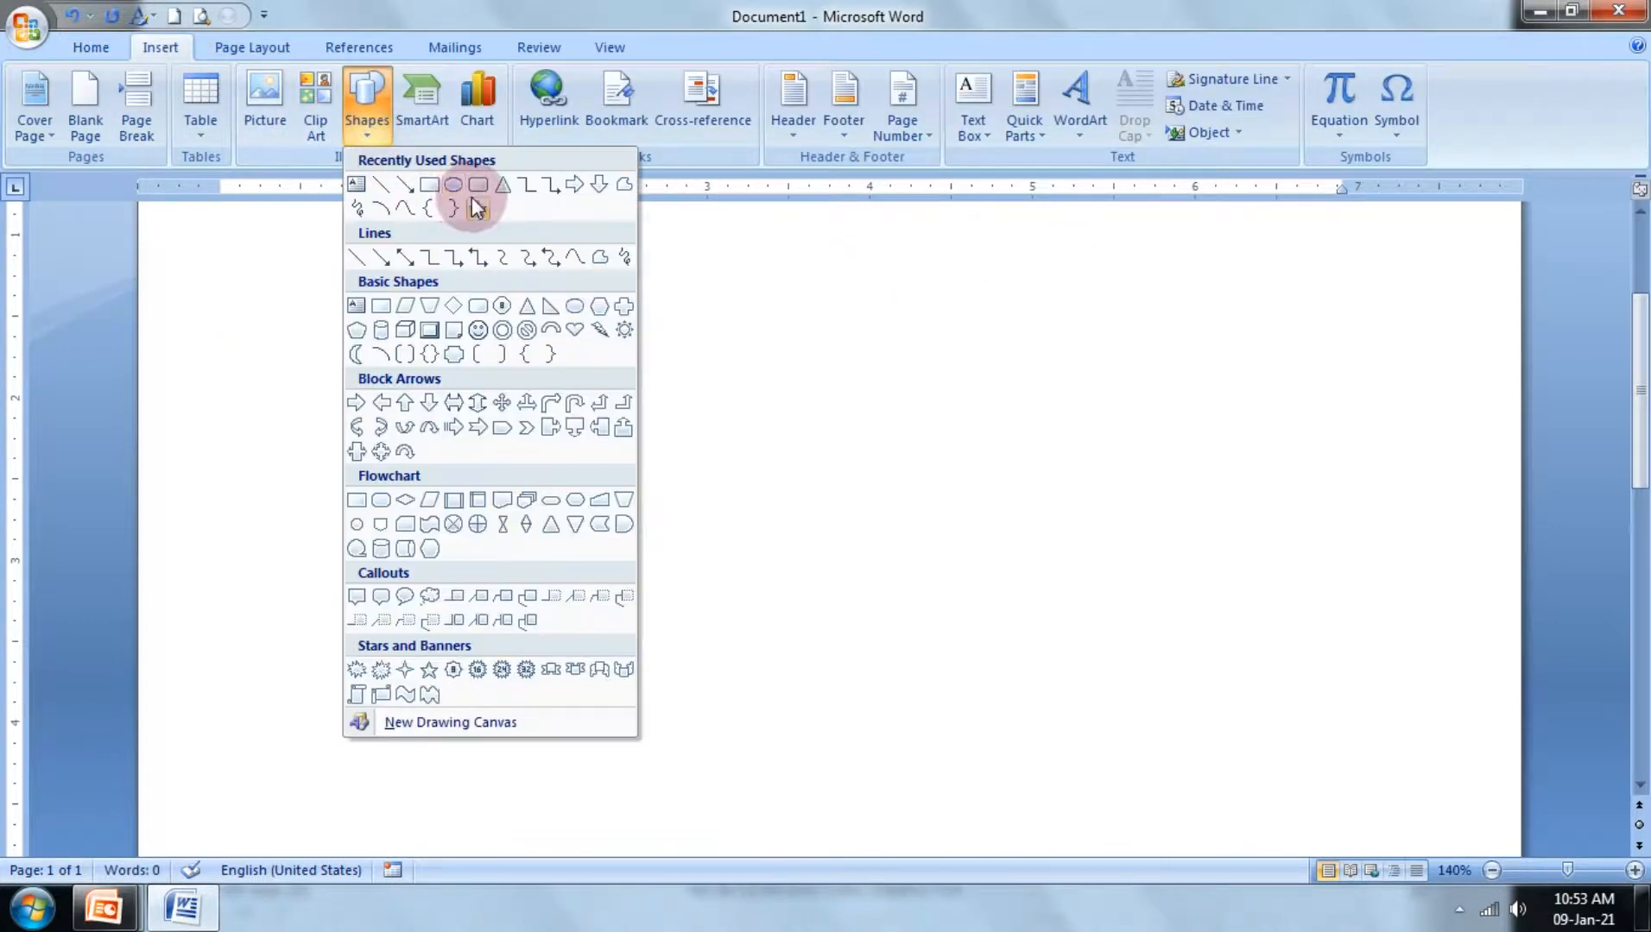
pyautogui.click(428, 184)
pyautogui.moveTo(435, 300); pyautogui.dragTo(1225, 647)
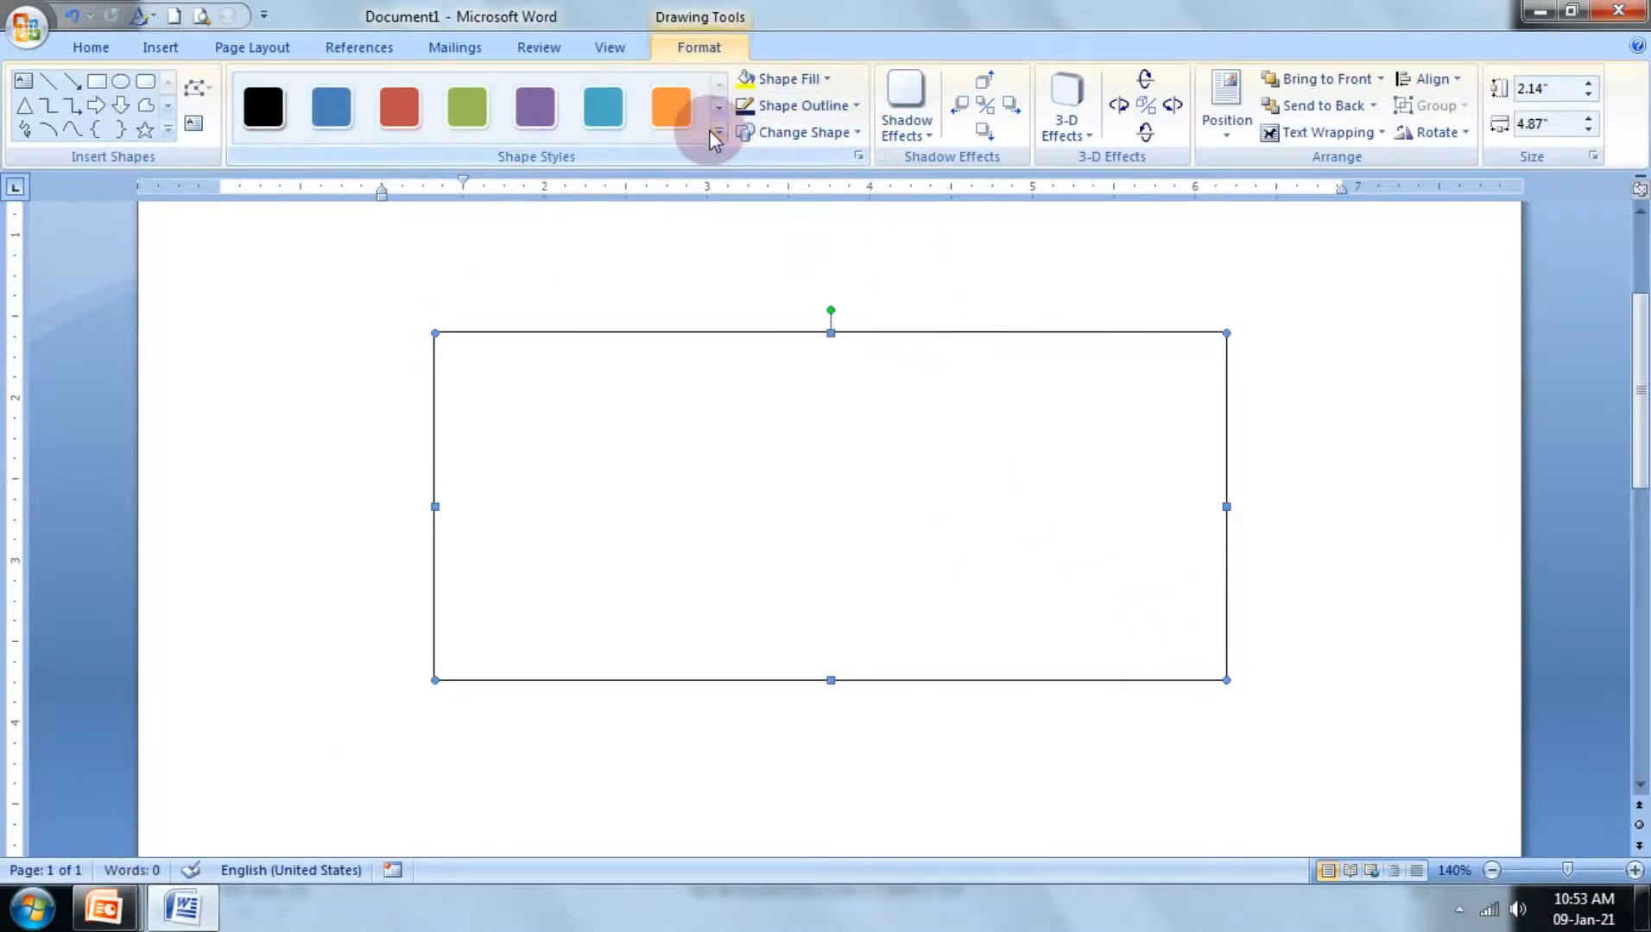
# Step: Apply the red diagonal-gradient shape style to the rectangle and change its fill to solid green
pyautogui.click(713, 131)
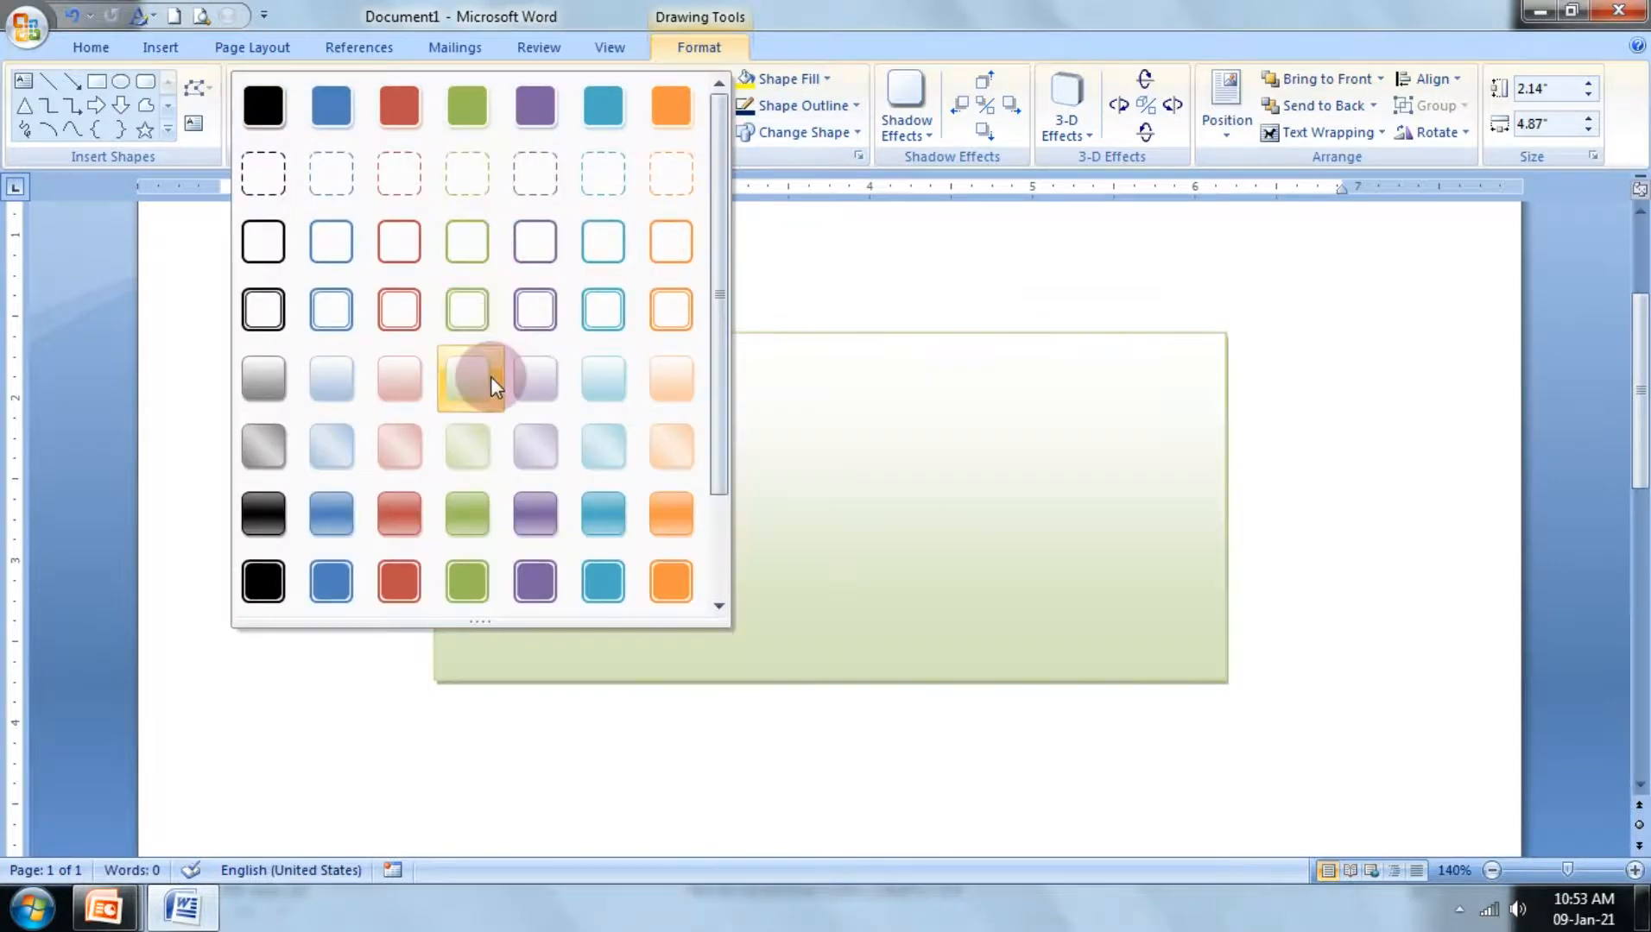
pyautogui.scroll(-2, 485, 583)
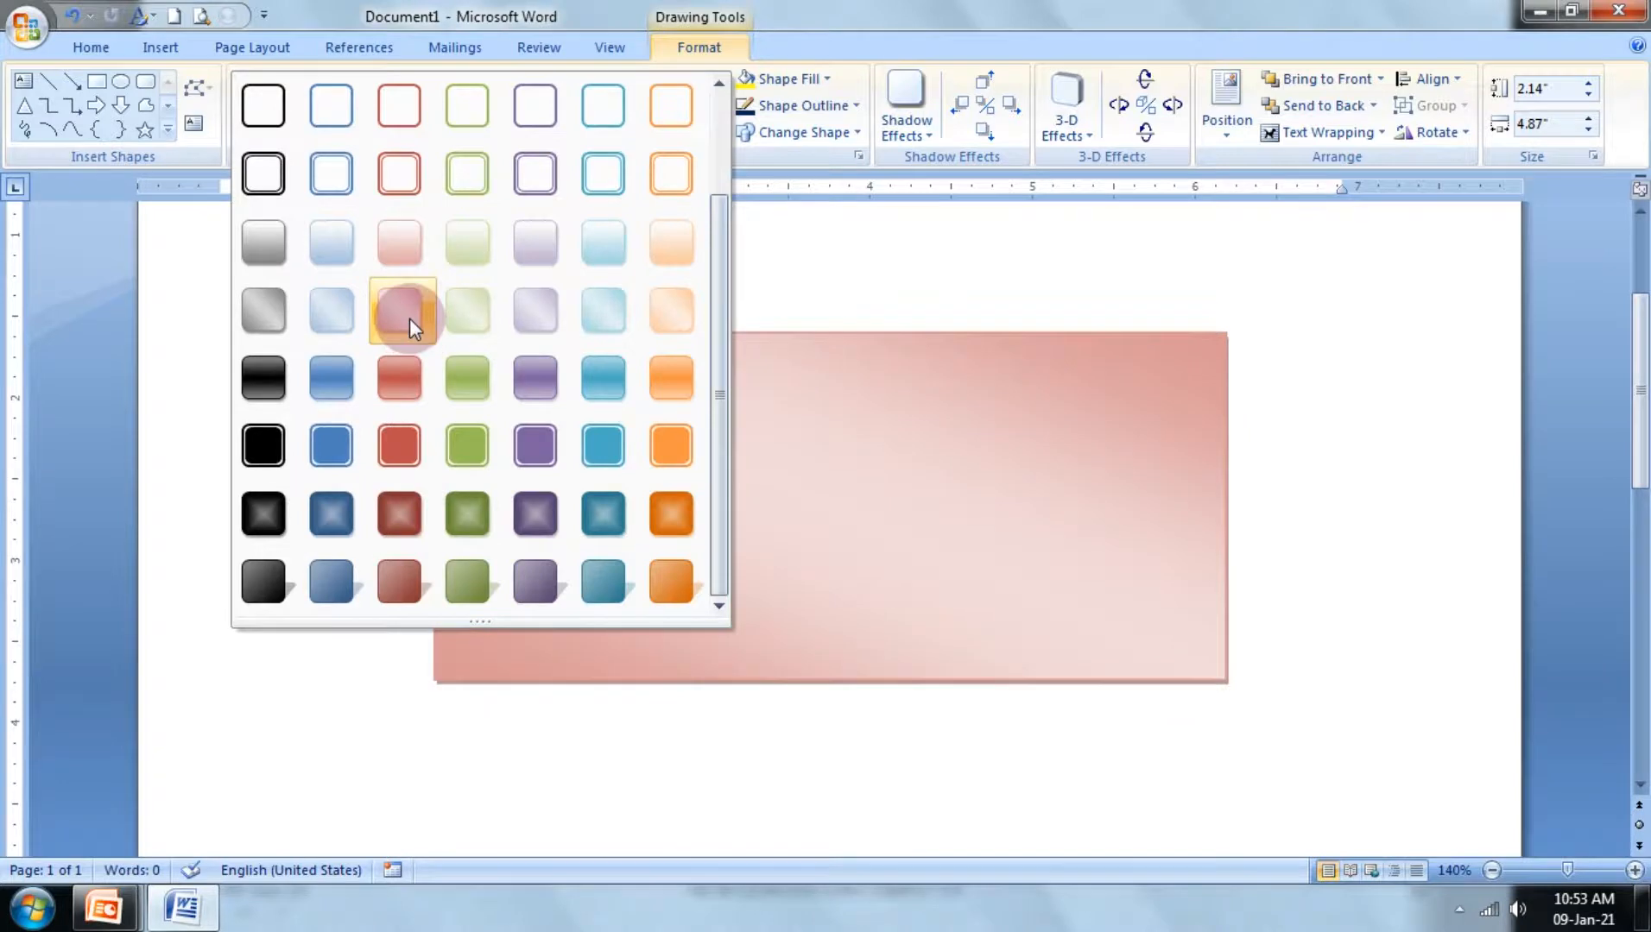
pyautogui.click(409, 317)
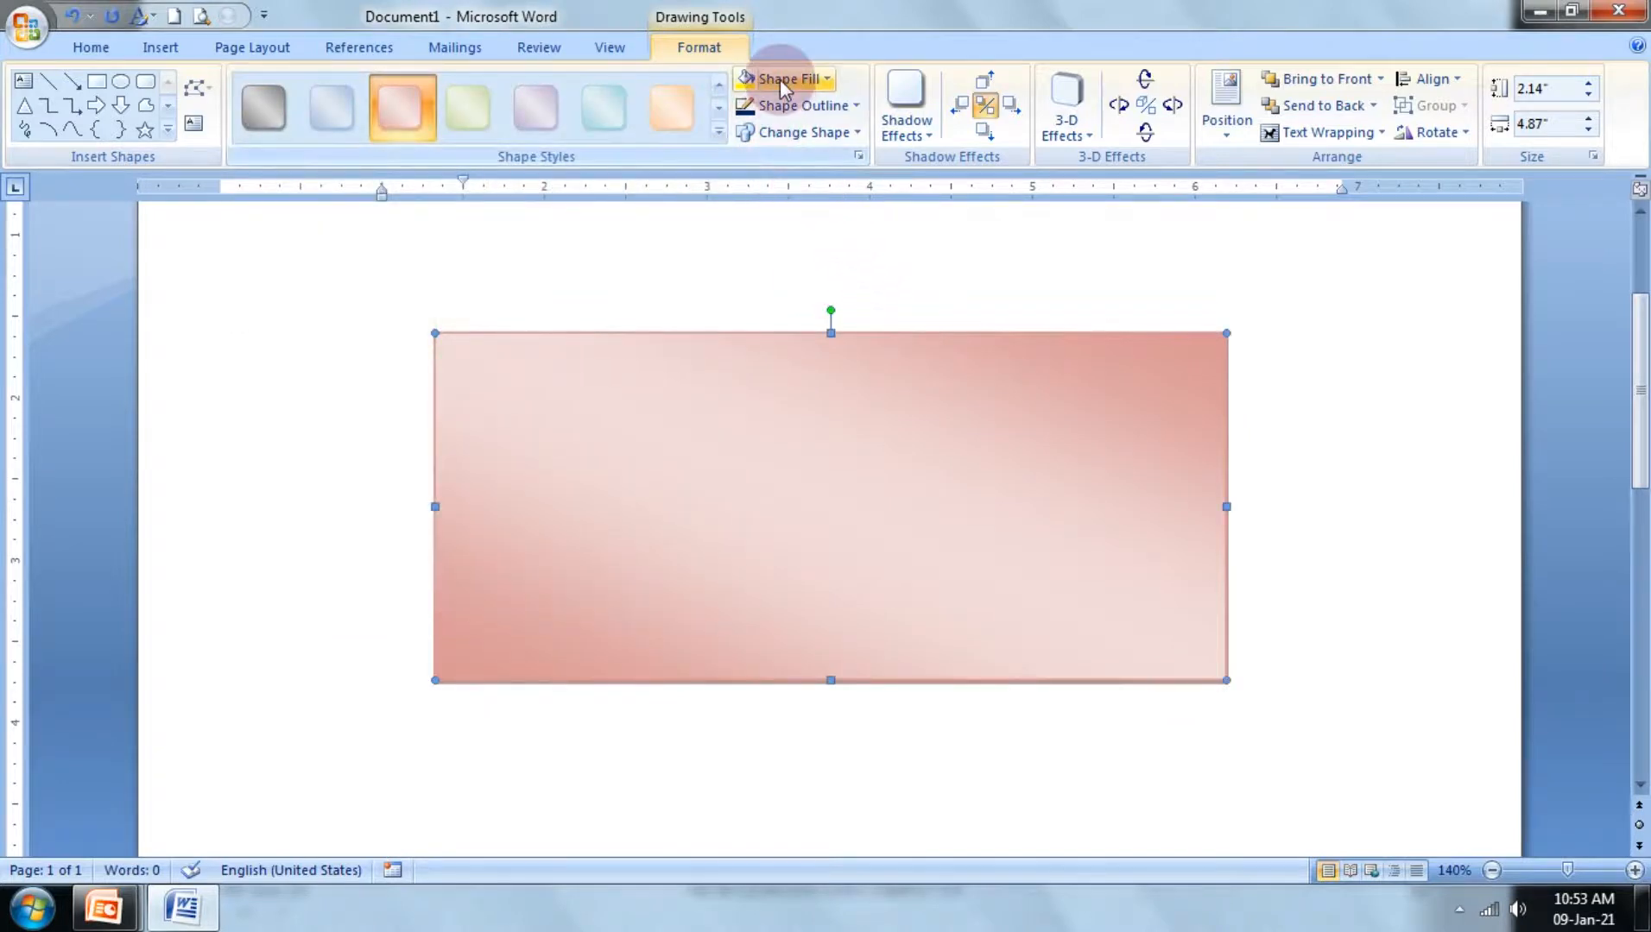
pyautogui.click(780, 78)
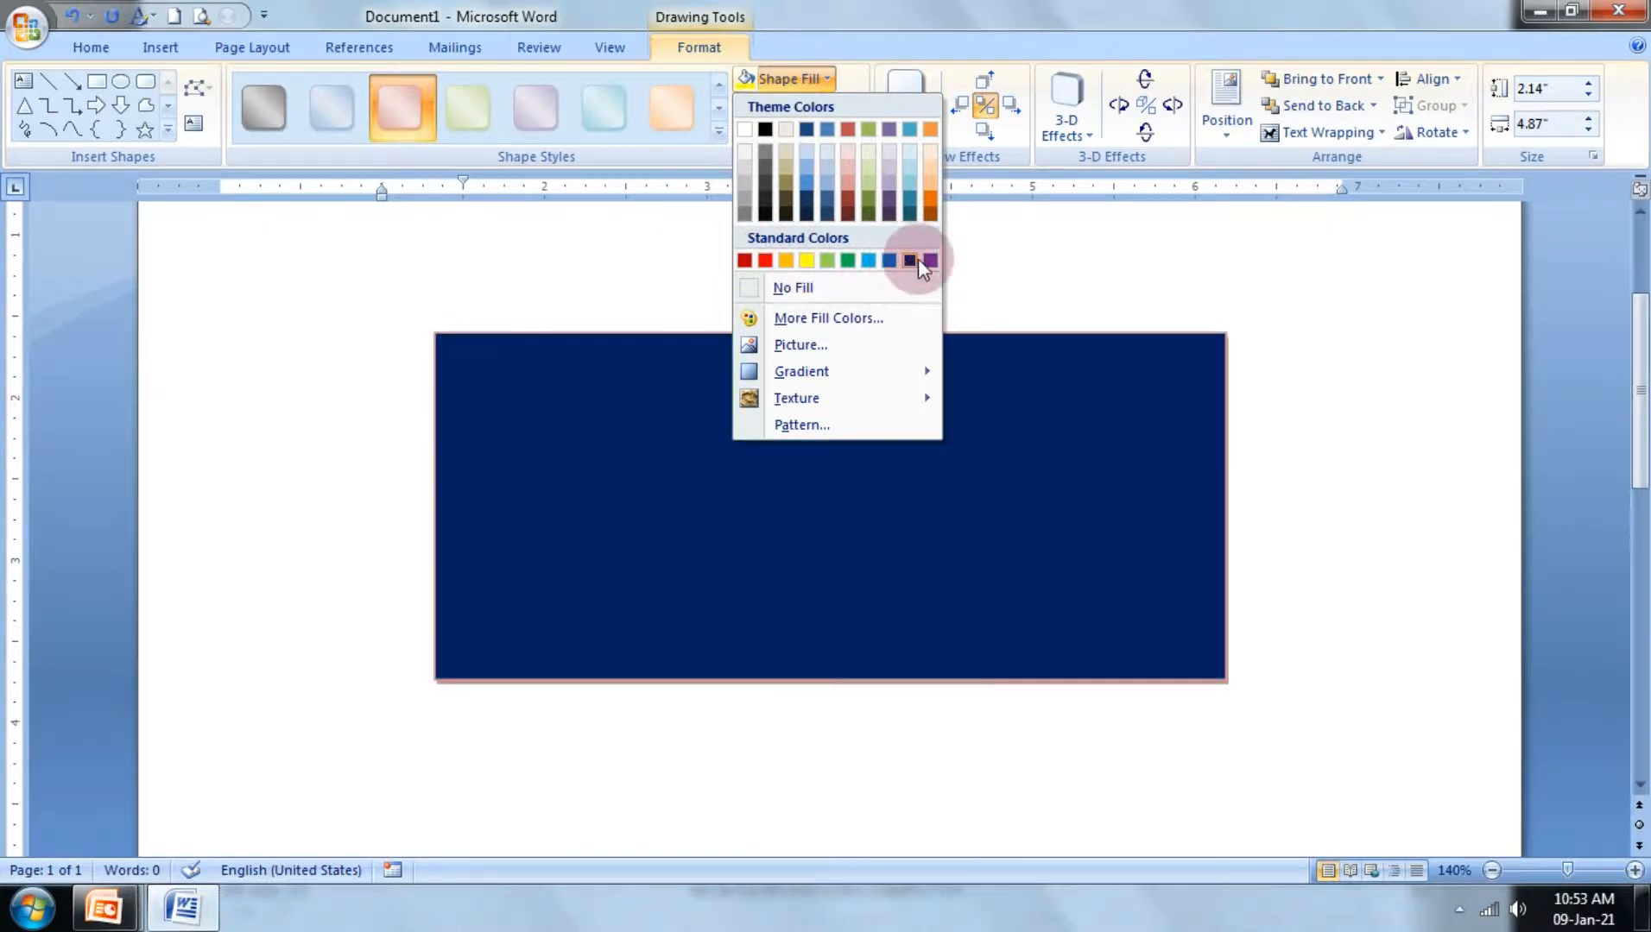
pyautogui.click(847, 260)
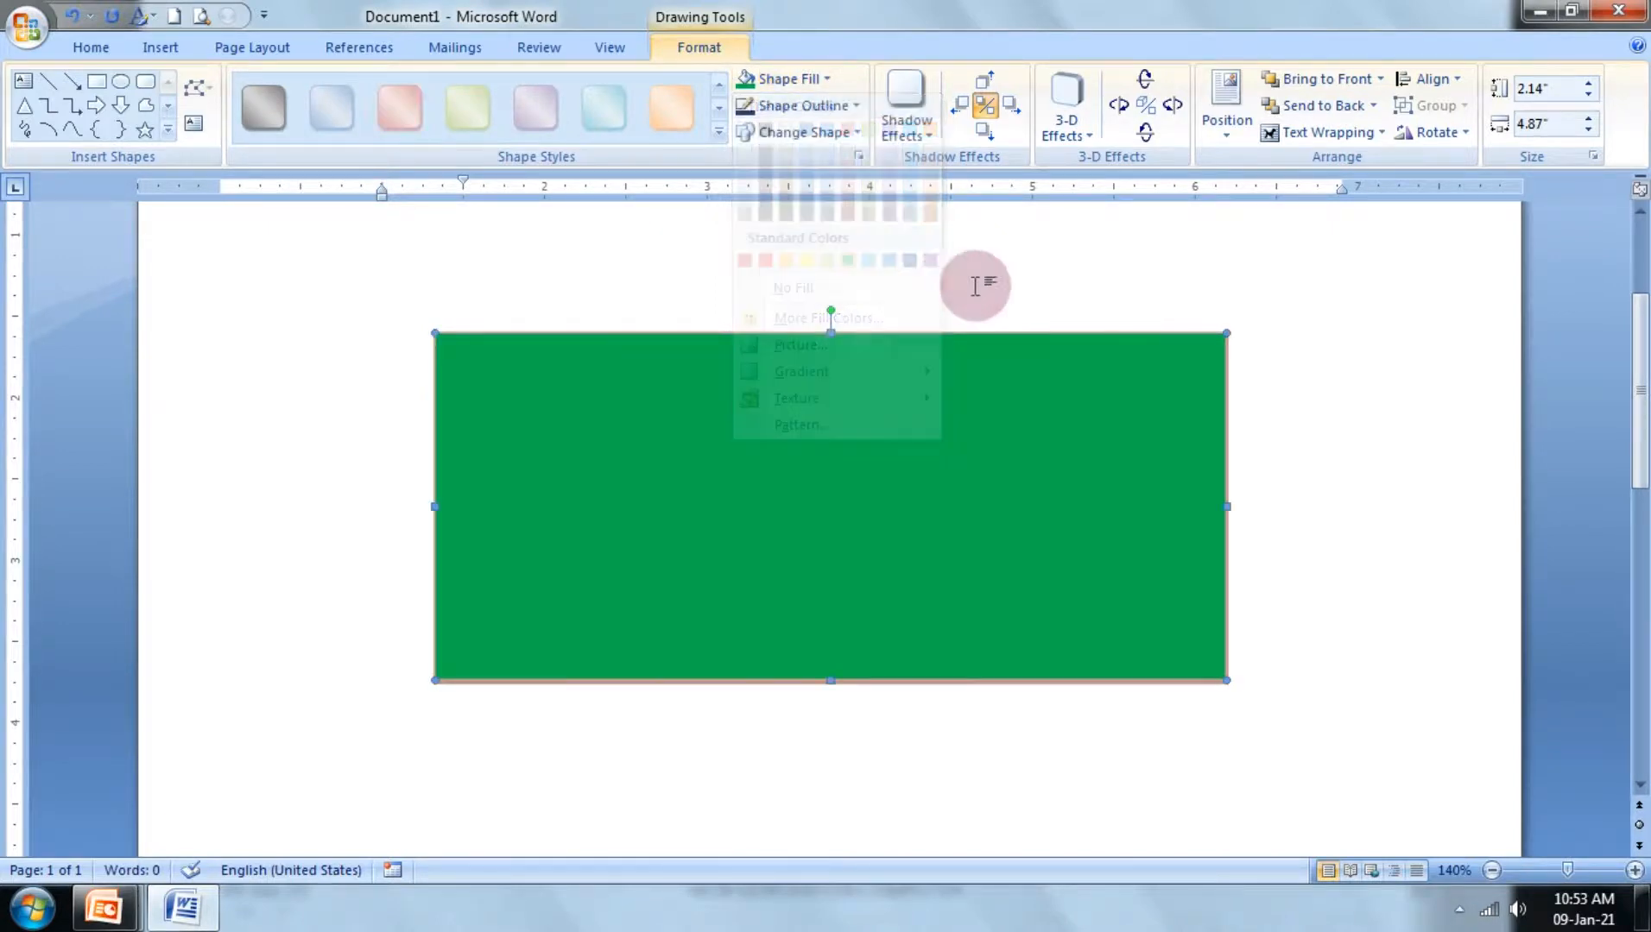
# Step: Give the rectangle a 6 pt purple outline
pyautogui.click(807, 106)
pyautogui.moveTo(869, 369)
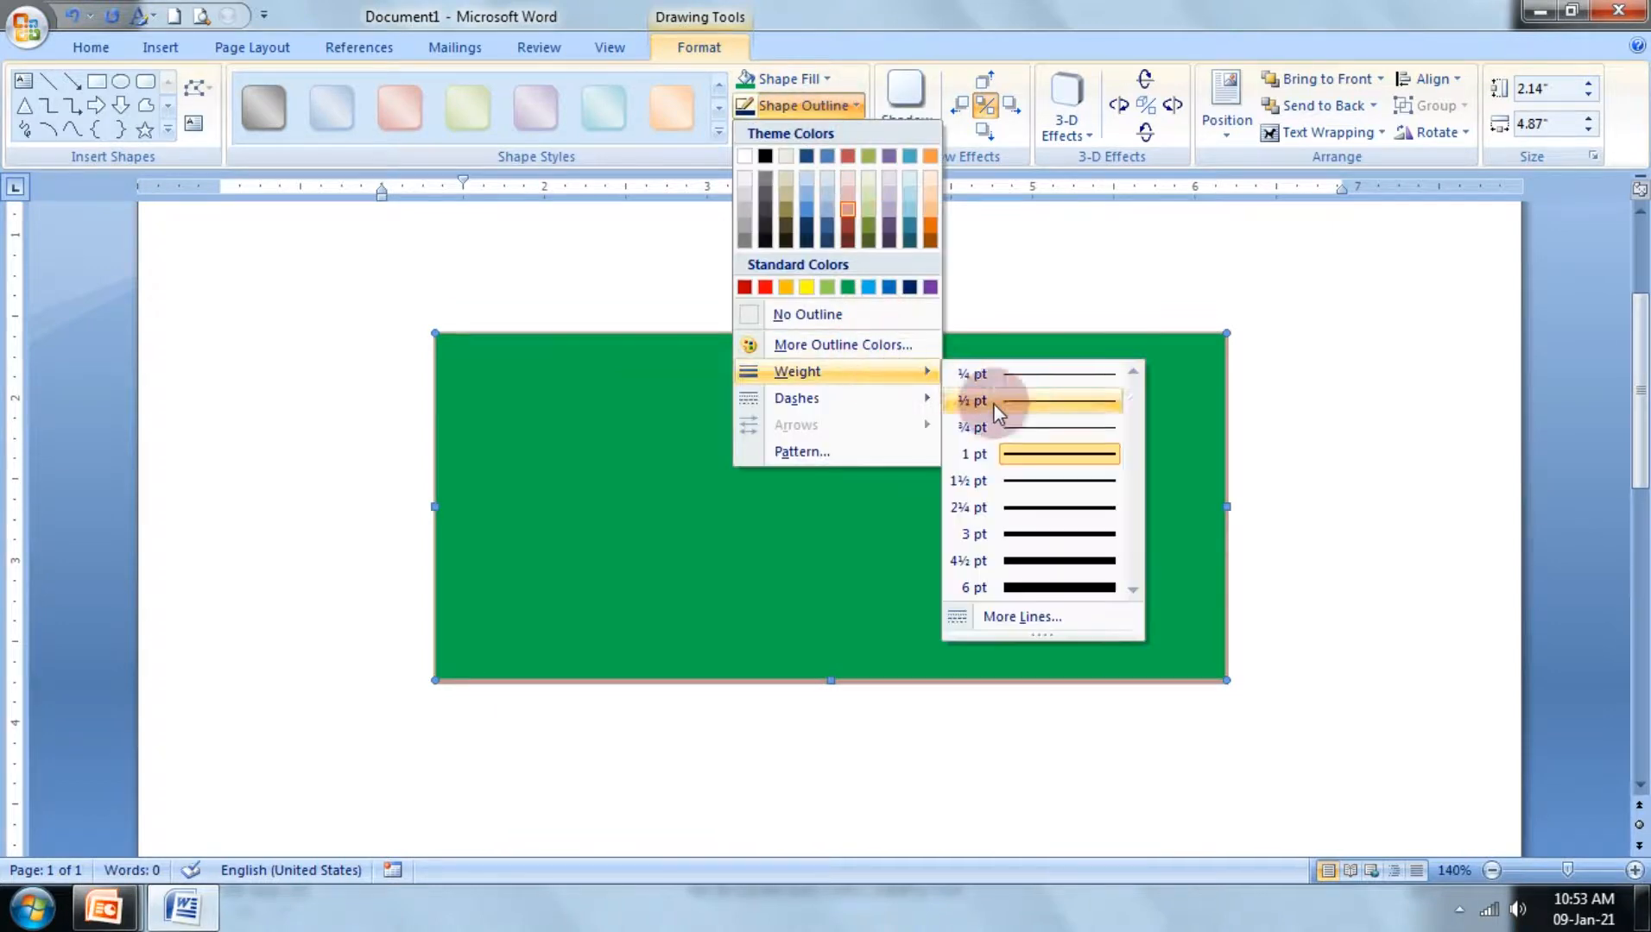
pyautogui.click(1057, 589)
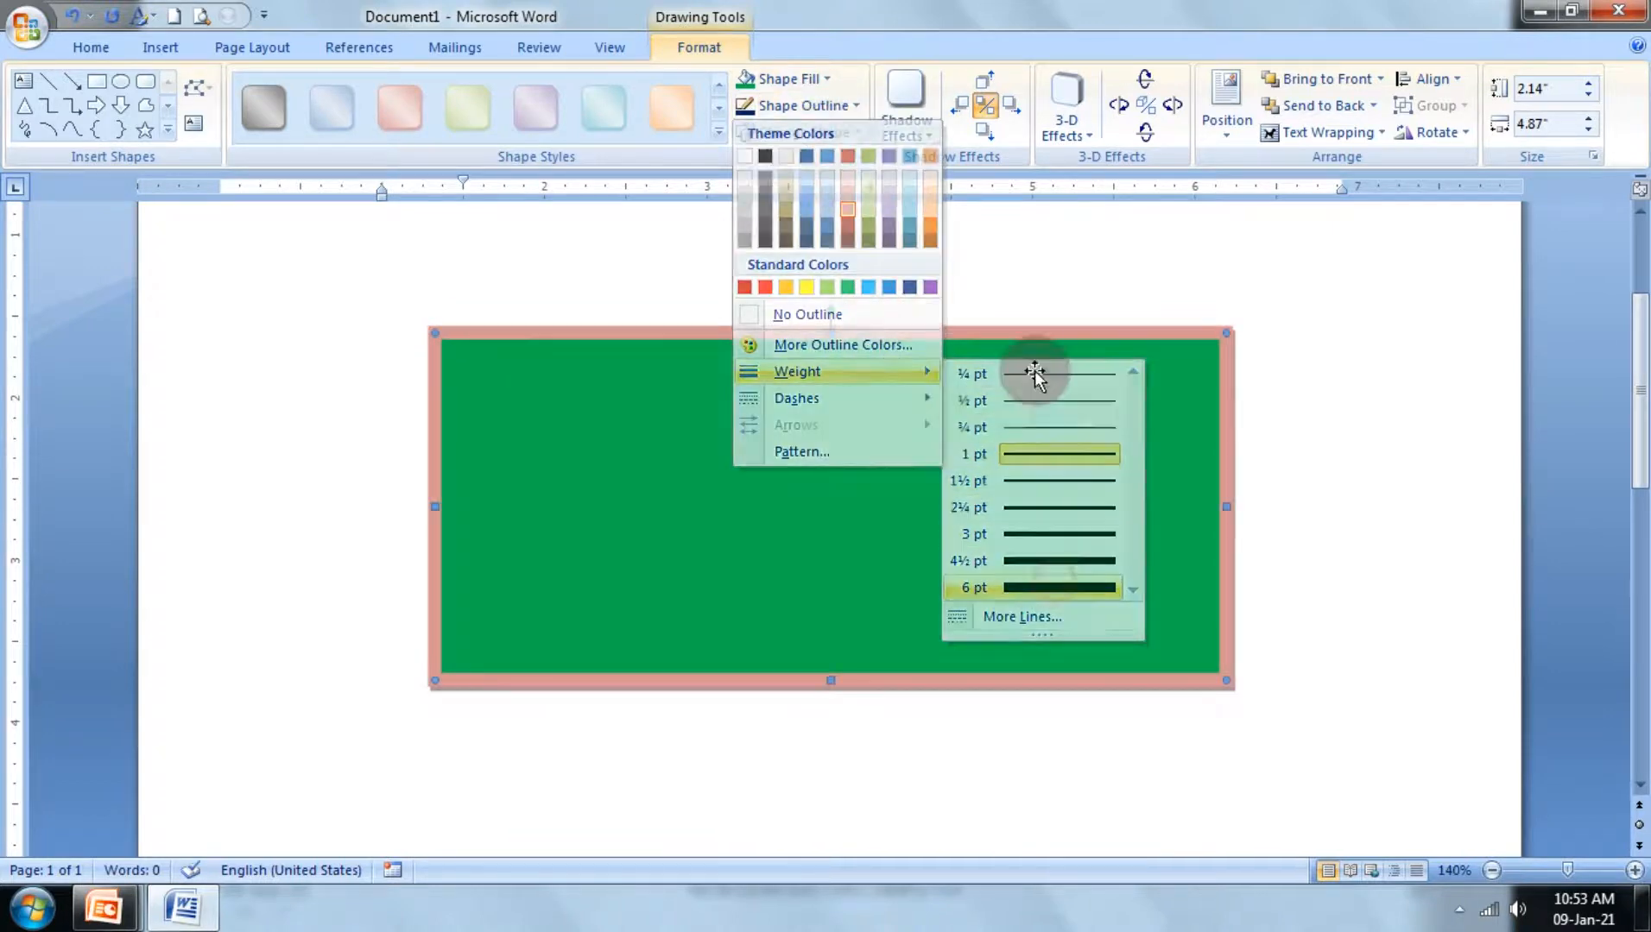
pyautogui.click(842, 105)
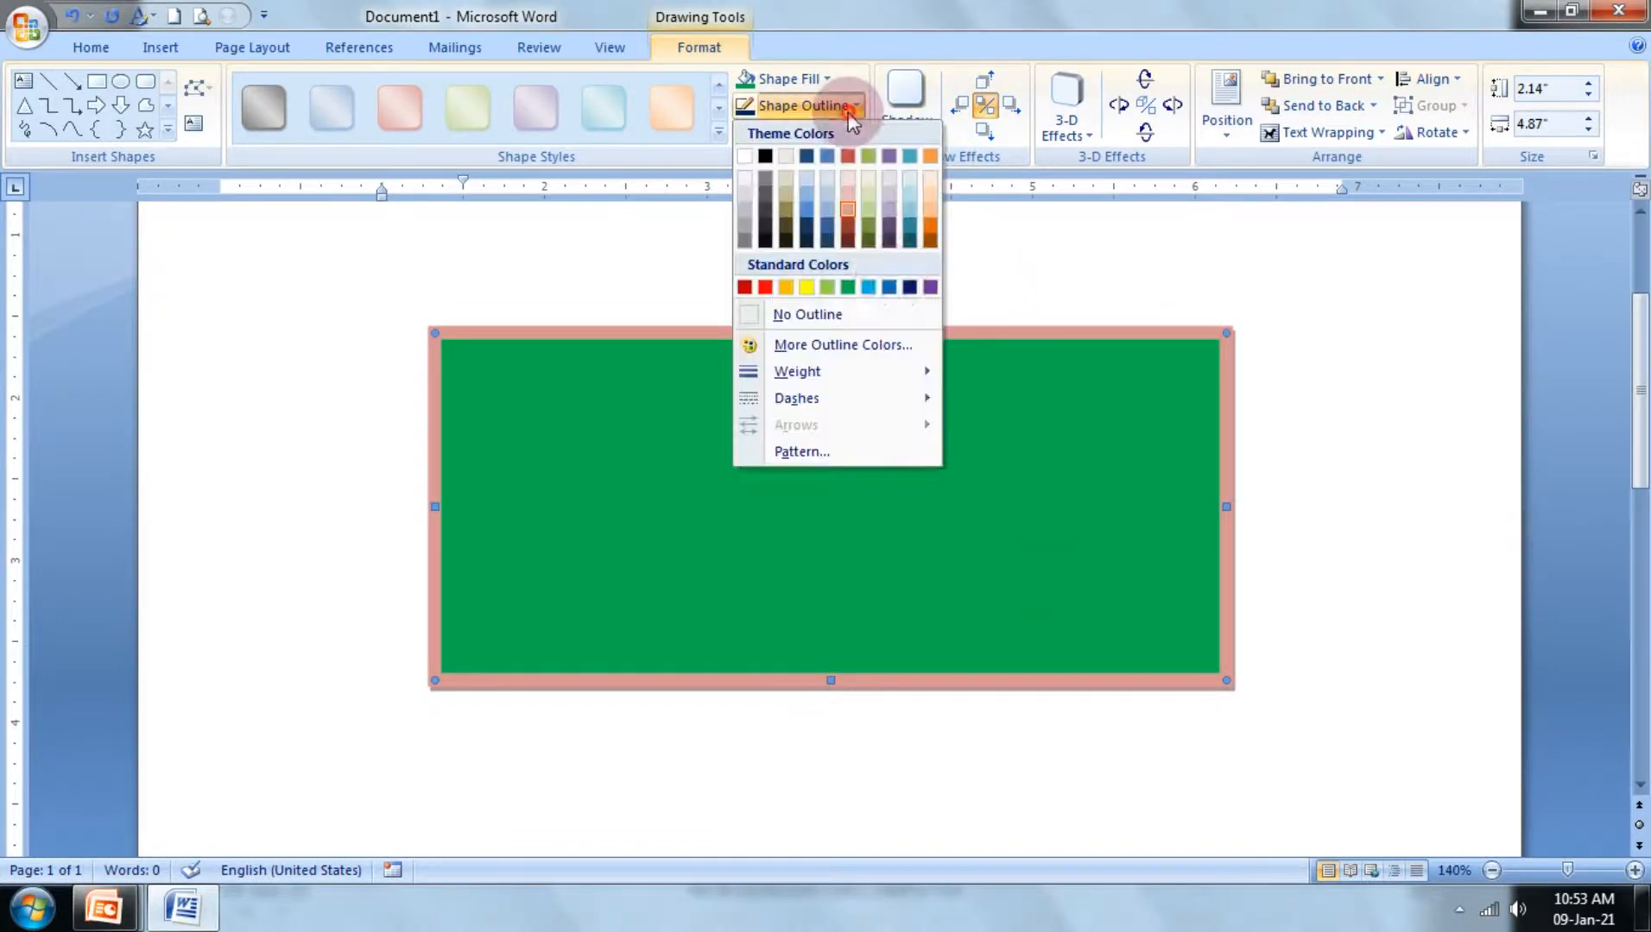
pyautogui.click(930, 289)
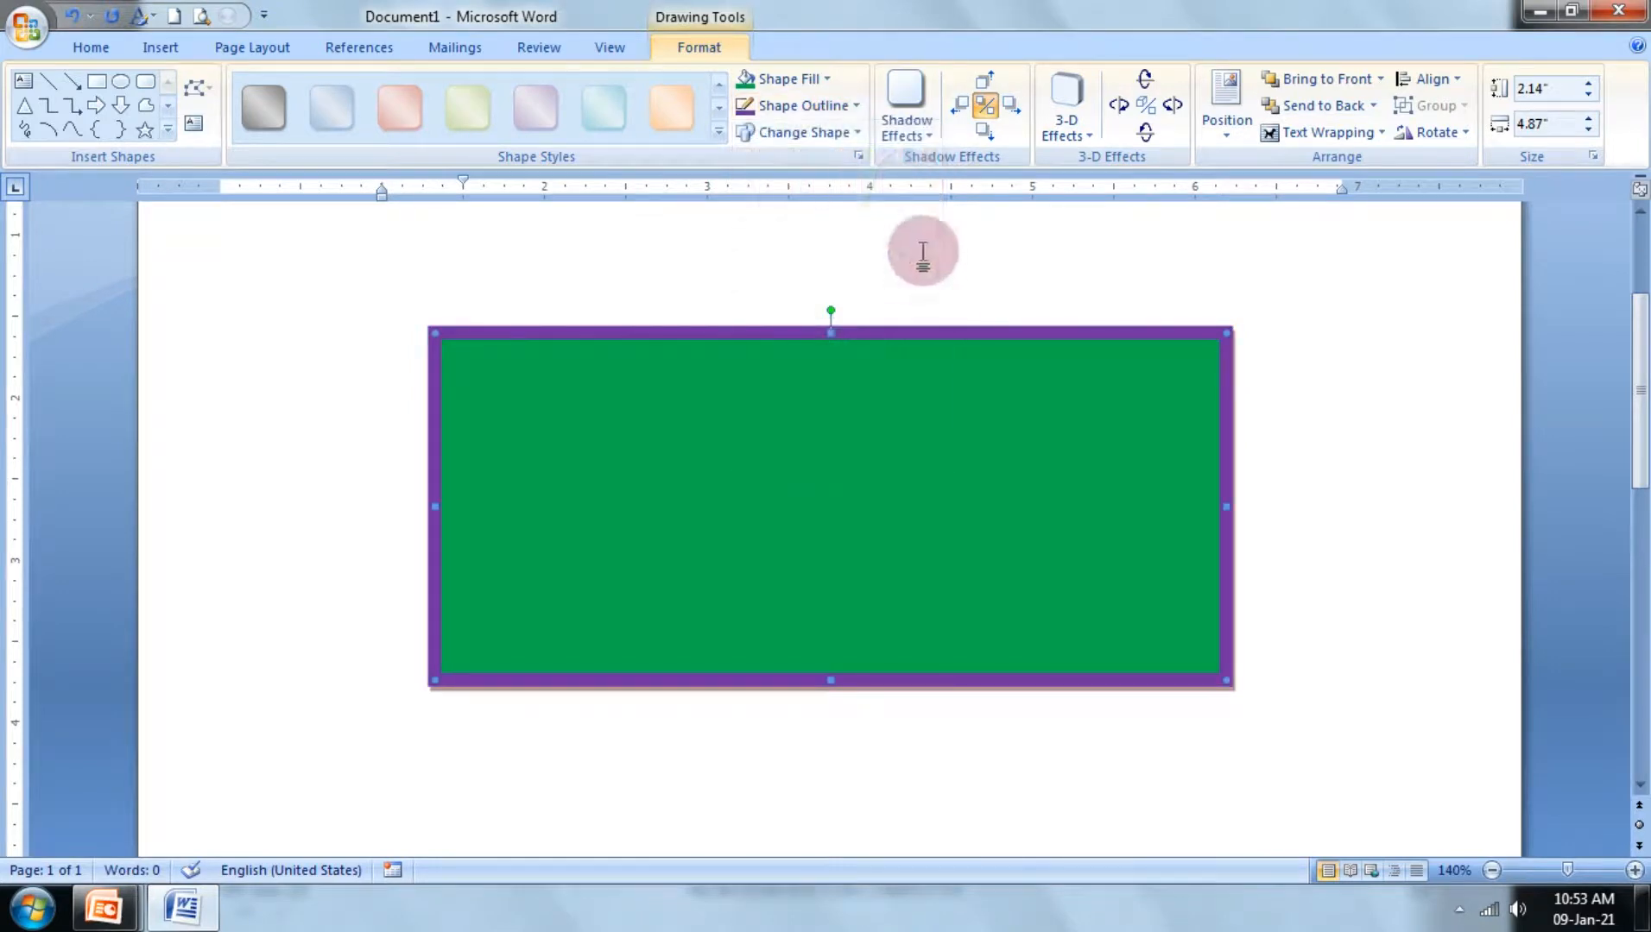
# Step: Change the rectangle into a pentagon block arrow and reshape it so that its point becomes much longer
pyautogui.click(827, 128)
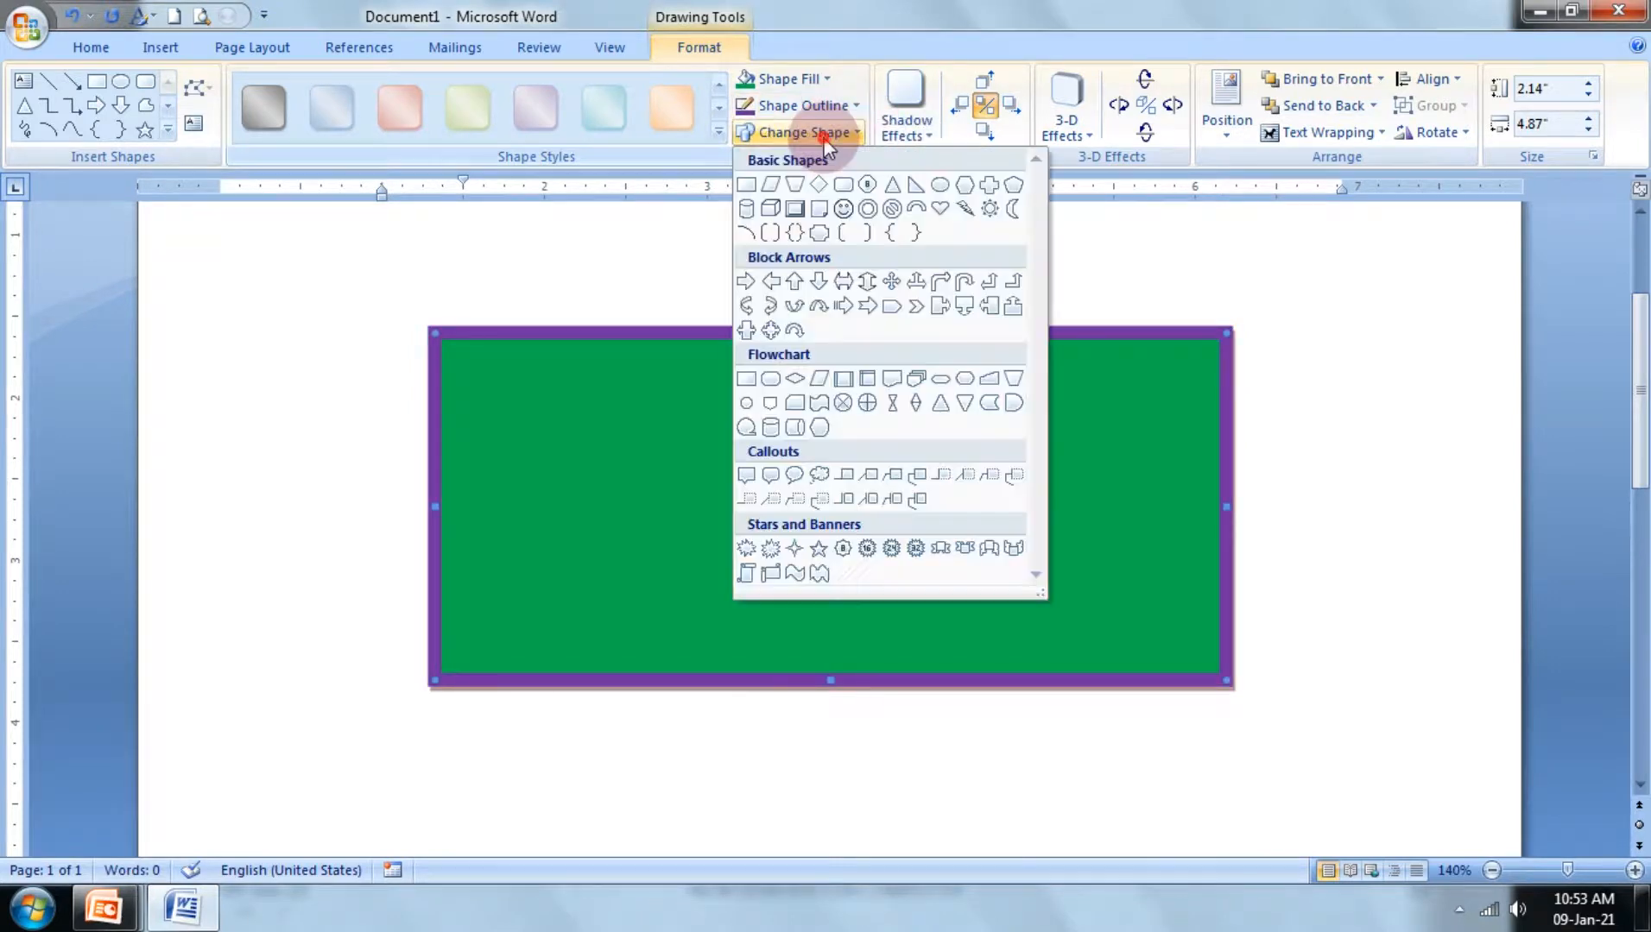
pyautogui.click(891, 307)
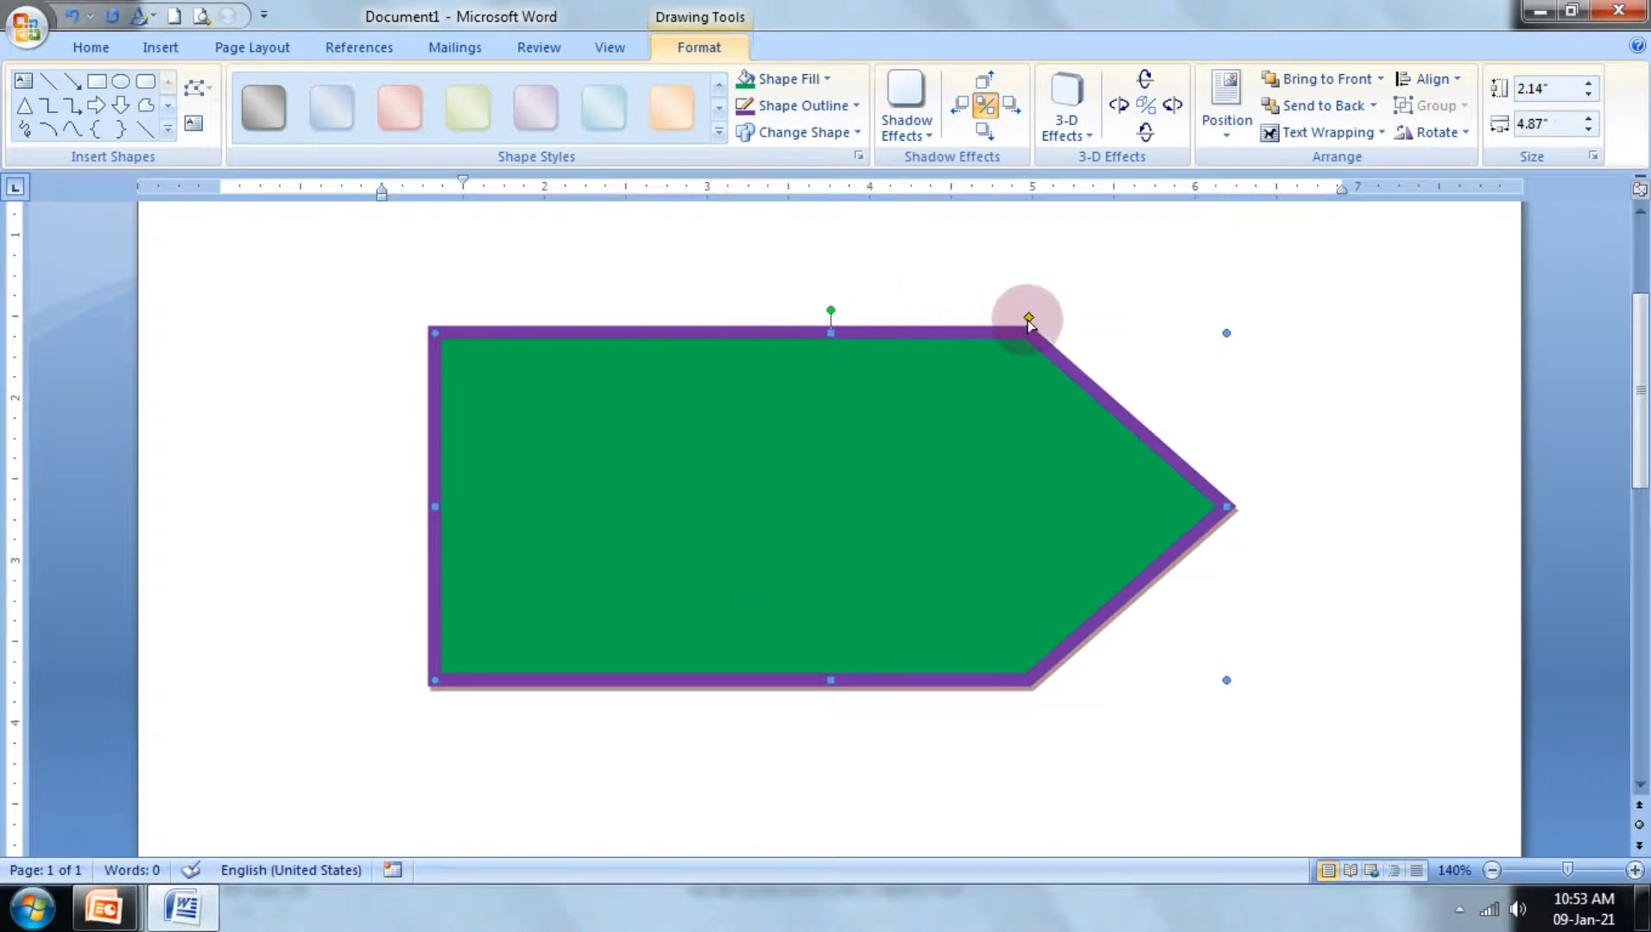
pyautogui.moveTo(1027, 319); pyautogui.dragTo(856, 343)
pyautogui.moveTo(759, 363); pyautogui.dragTo(916, 339)
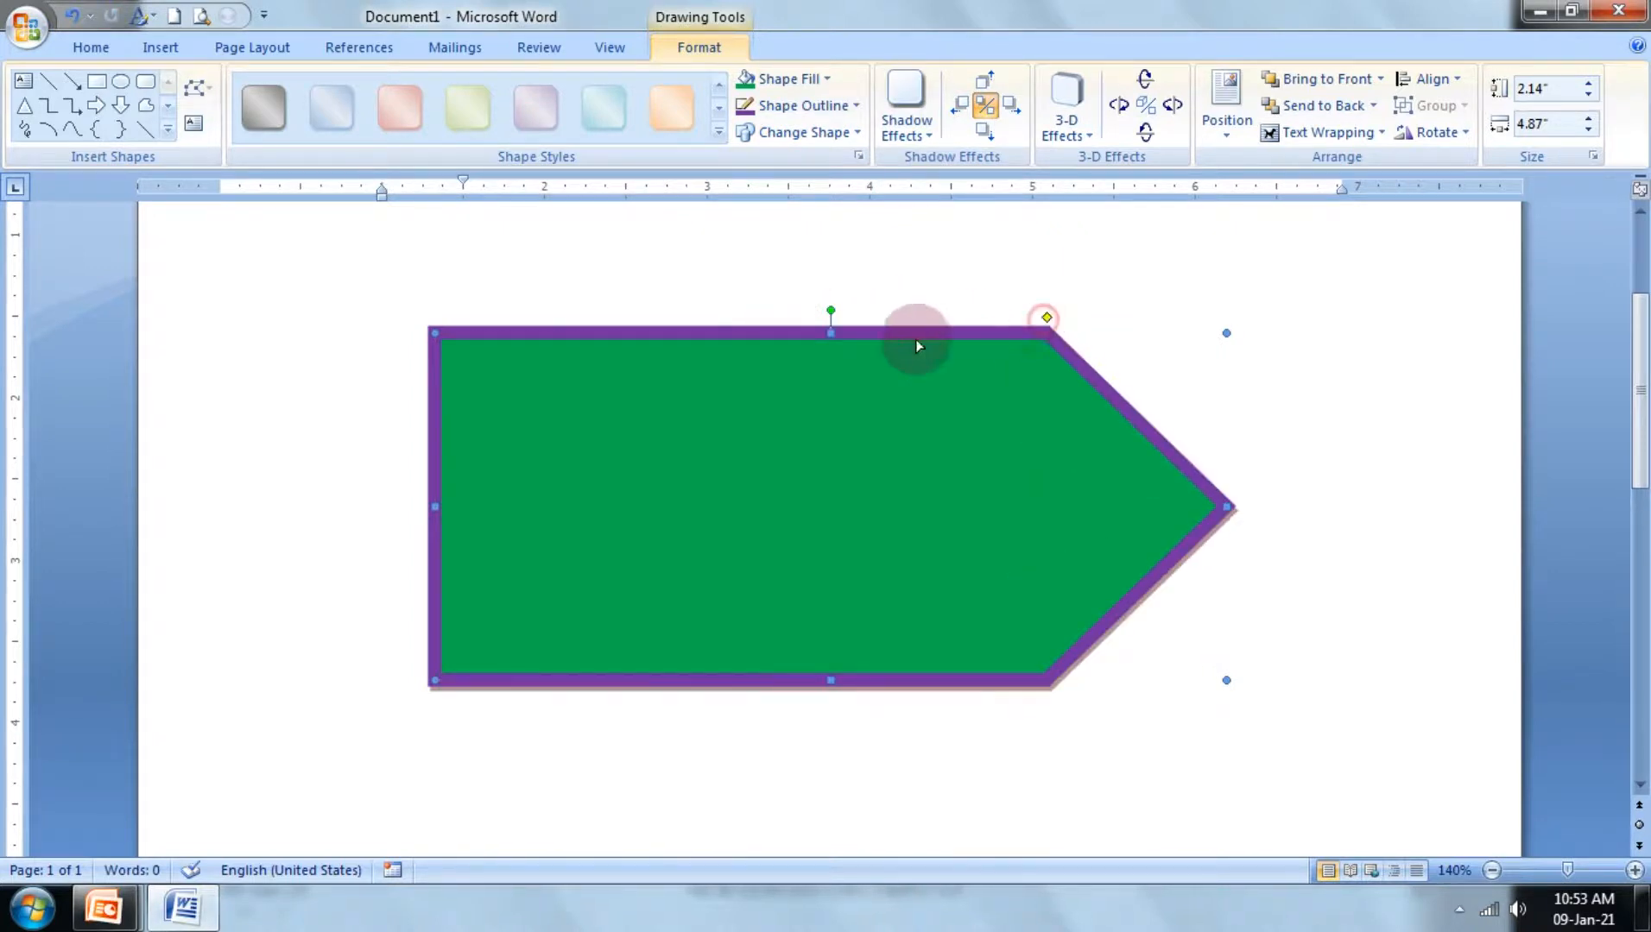
pyautogui.moveTo(681, 397); pyautogui.dragTo(667, 409)
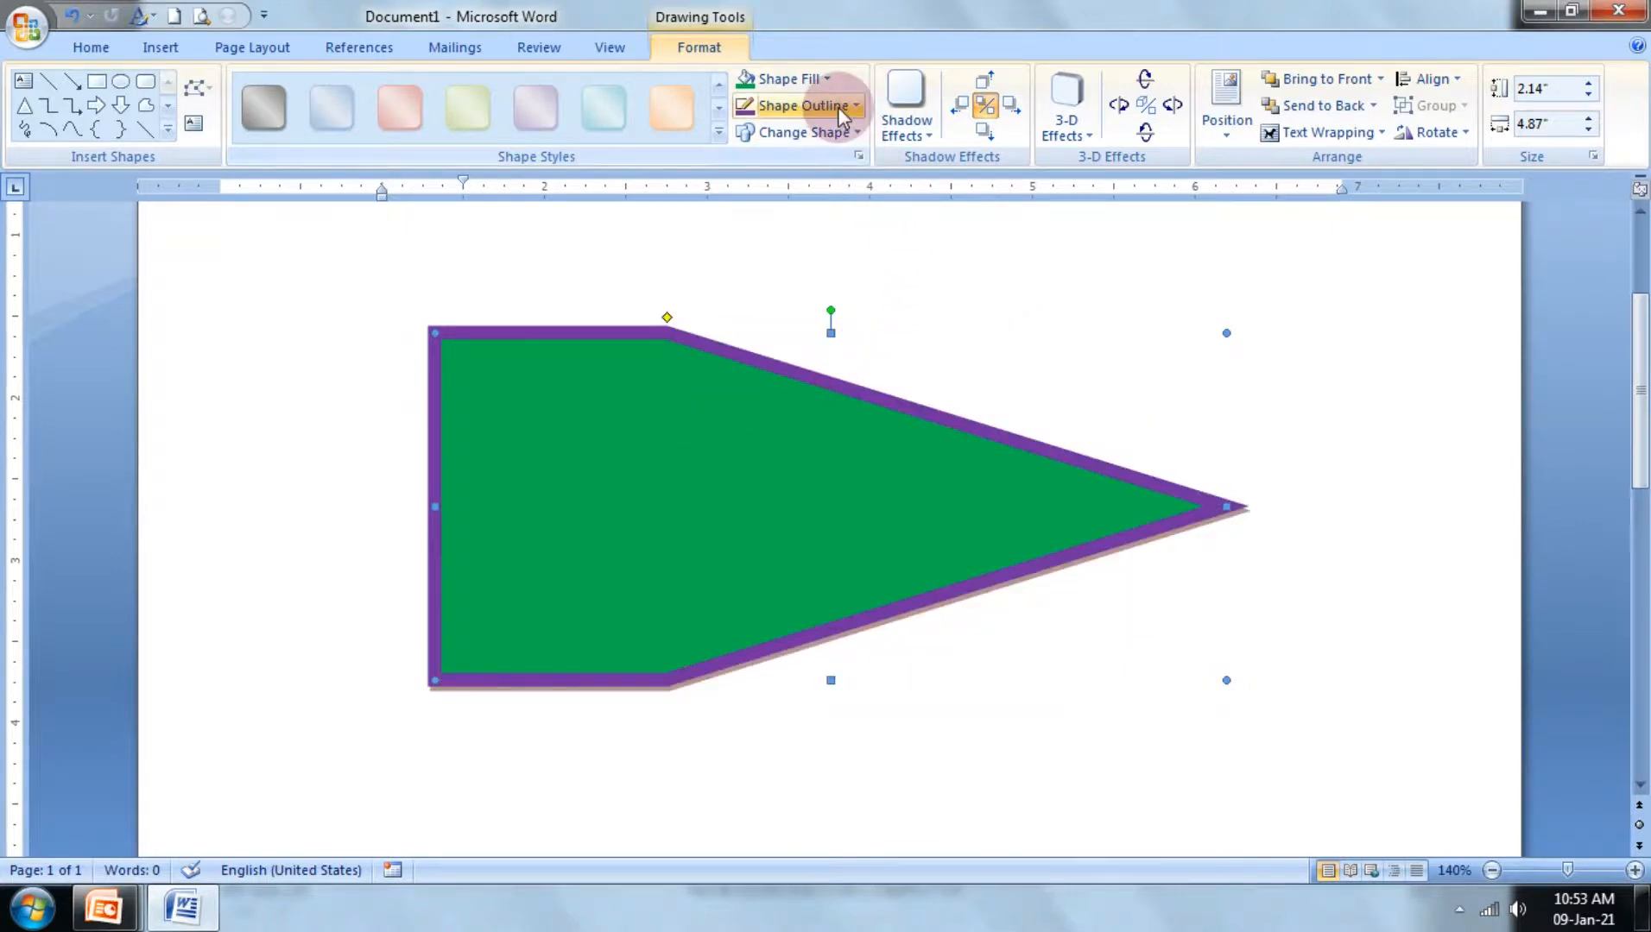
# Step: Change the block arrow into the flowchart document shape with a wavy lower edge
pyautogui.click(826, 130)
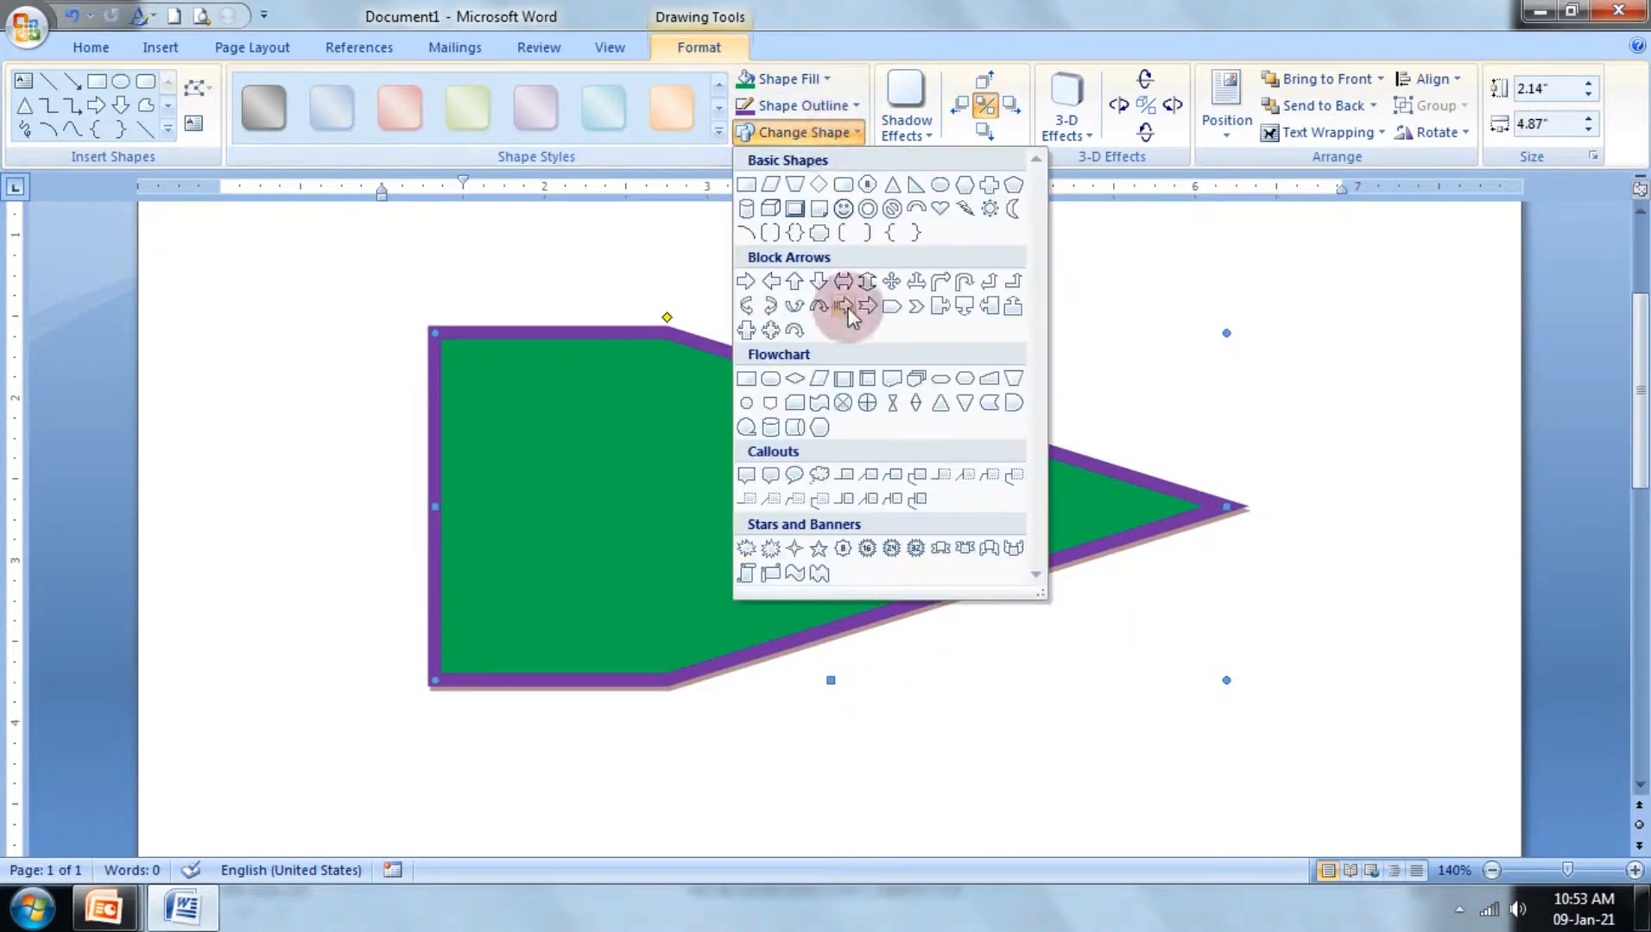
pyautogui.click(893, 379)
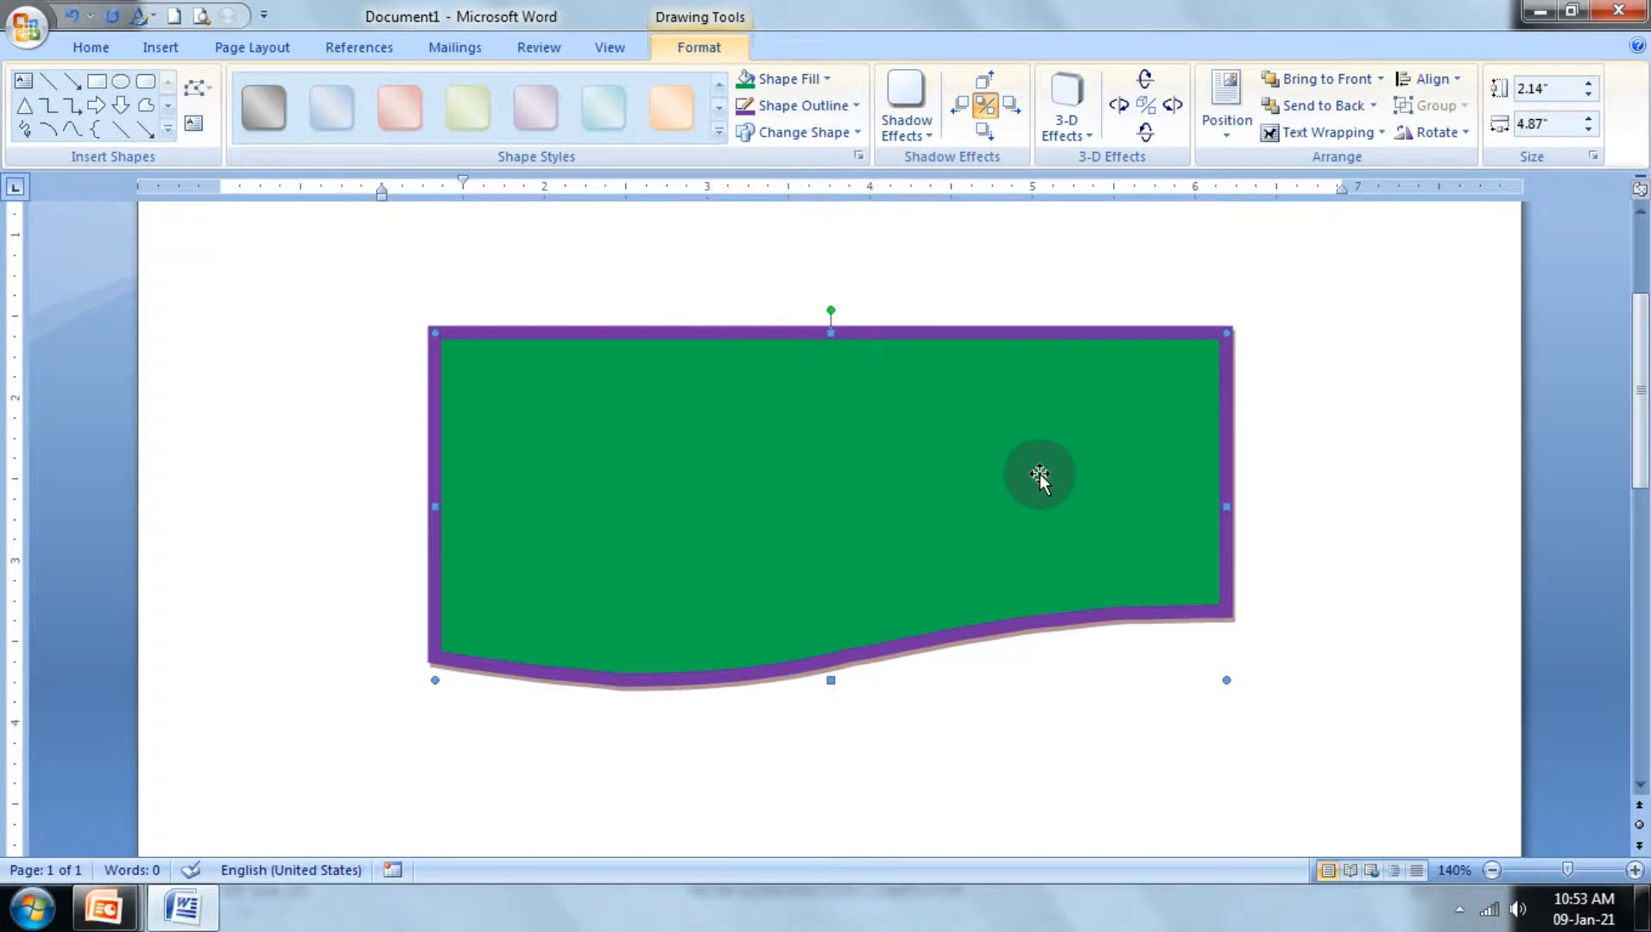
pyautogui.click(815, 104)
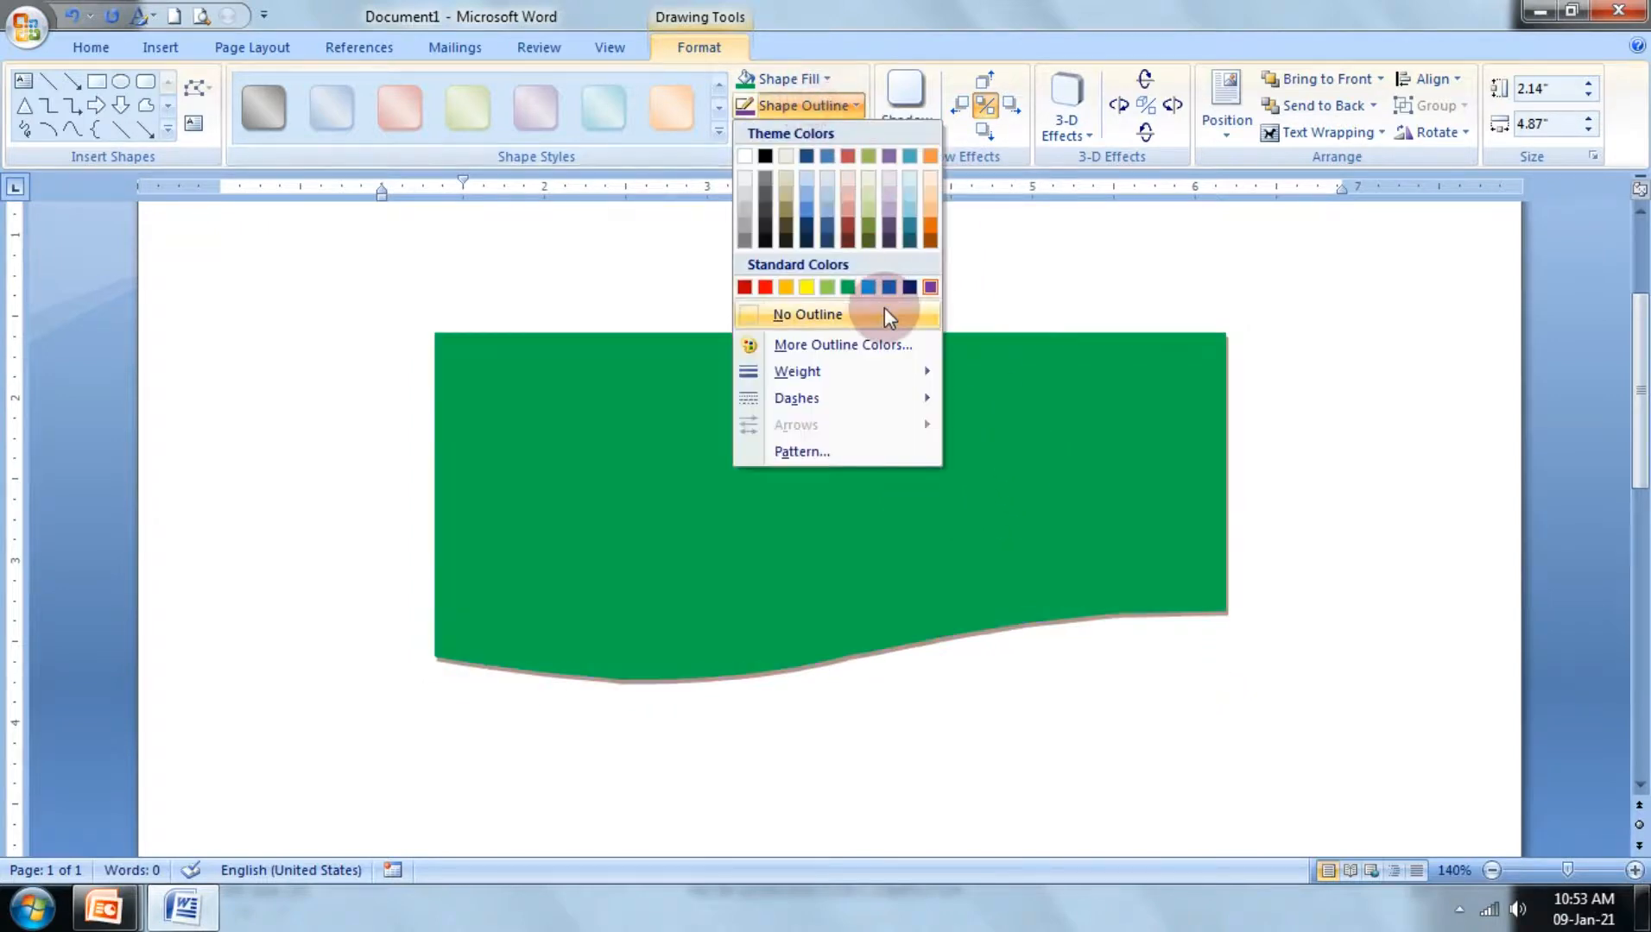
pyautogui.click(1055, 217)
pyautogui.click(787, 78)
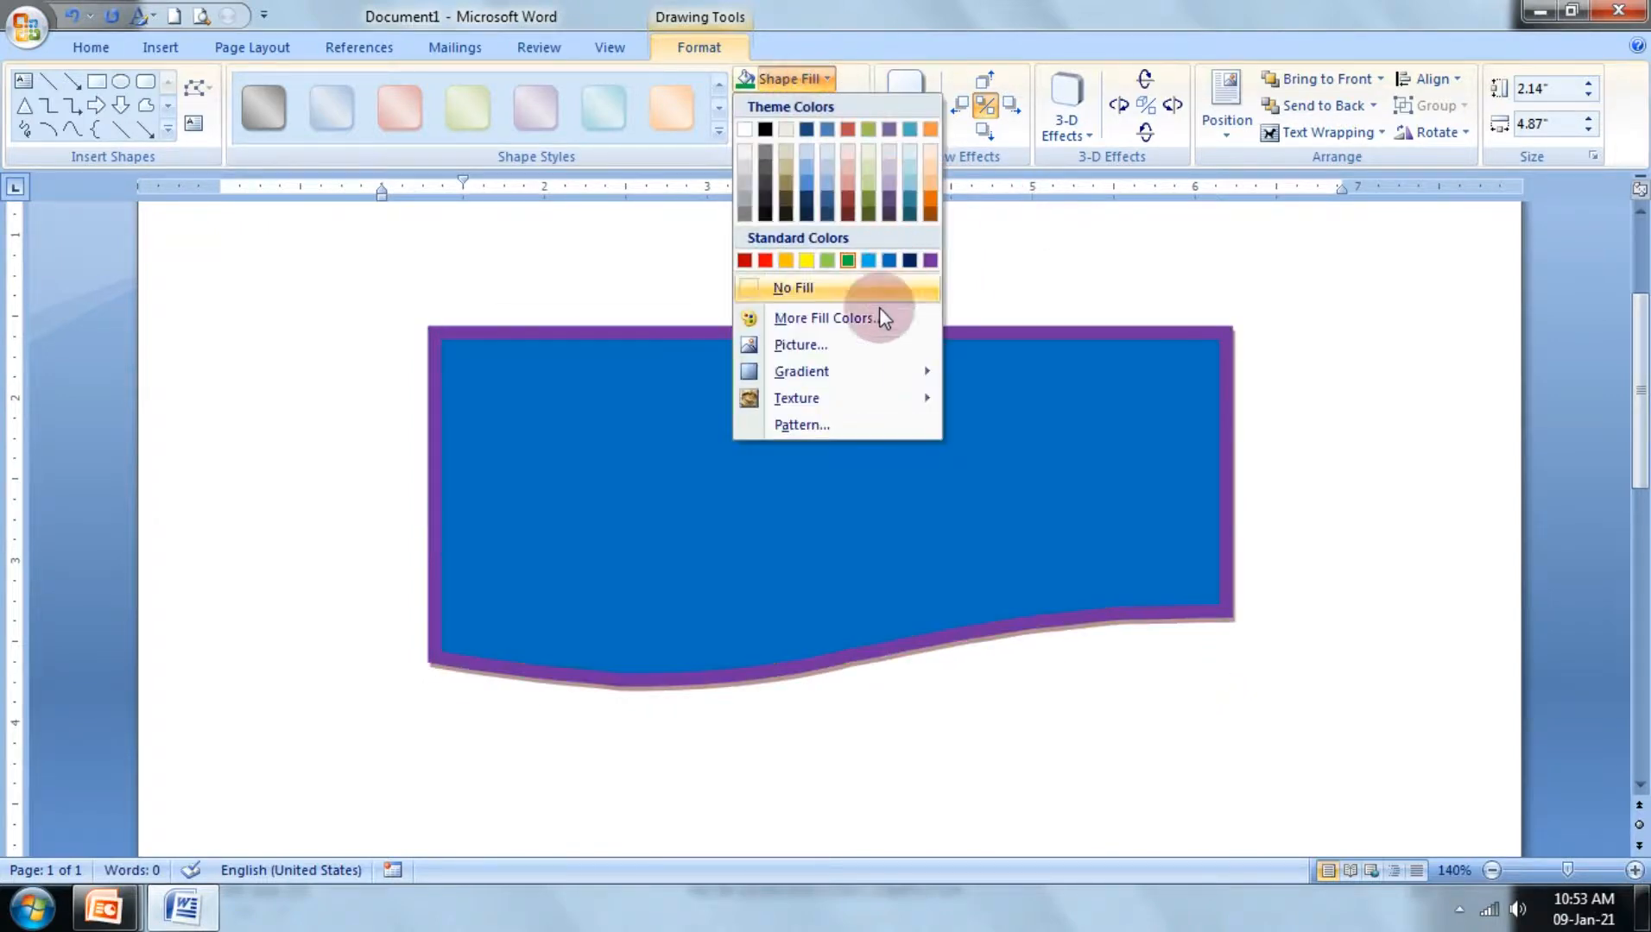
pyautogui.click(1031, 447)
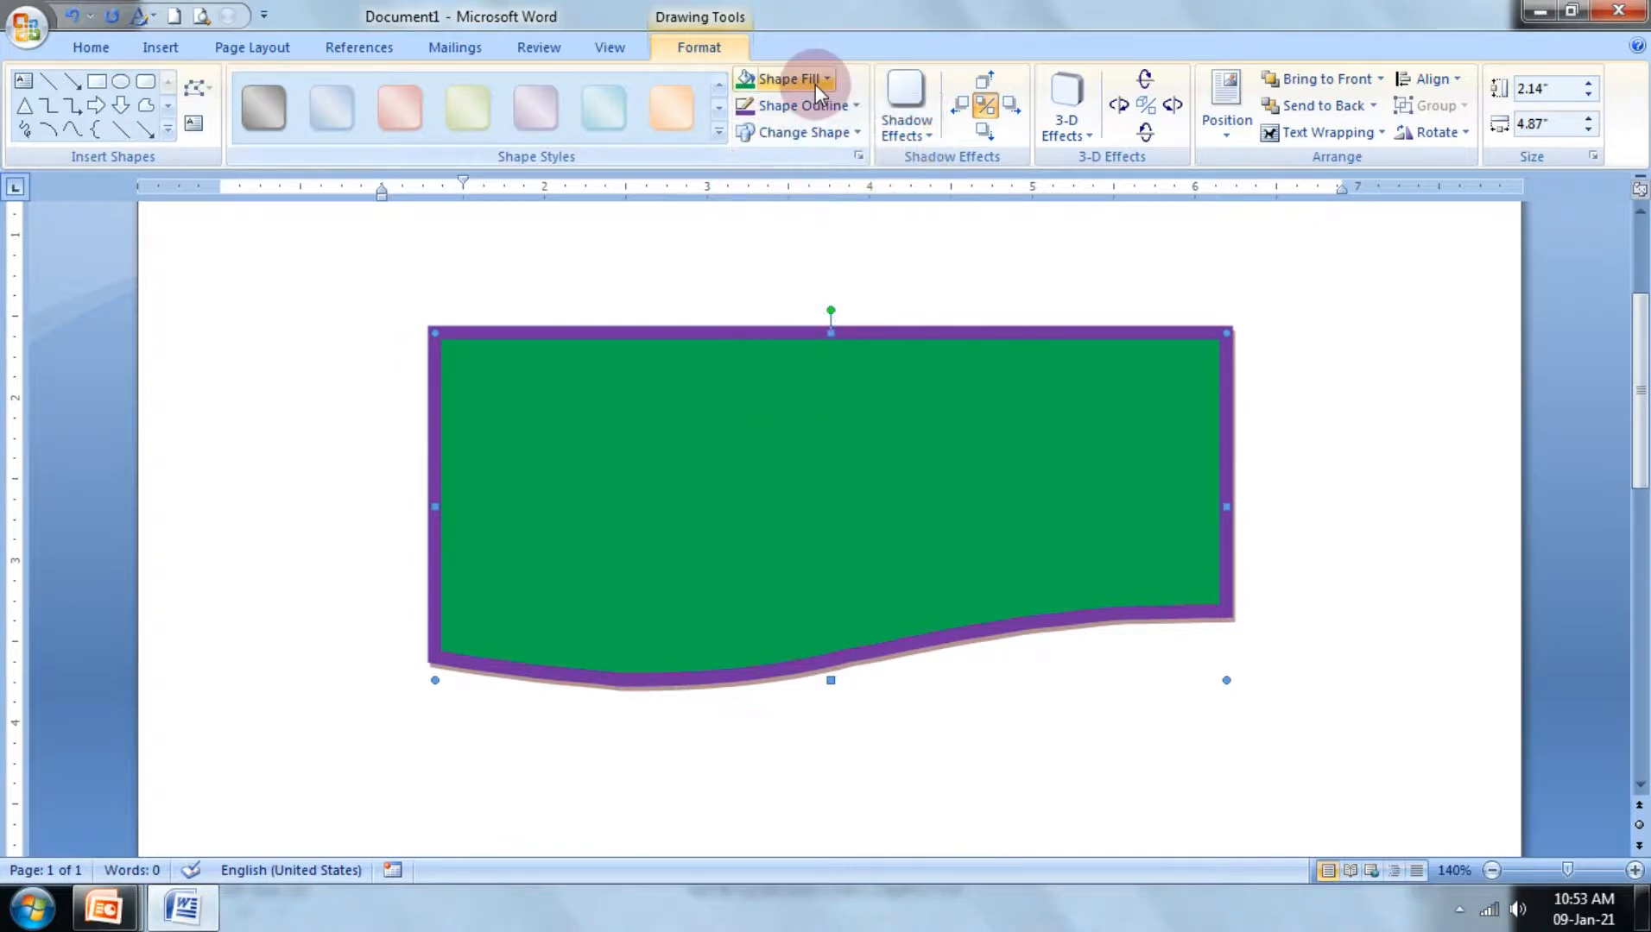
# Step: Fill the flowchart document shape with a custom magenta picked from the colour spectrum
pyautogui.click(812, 80)
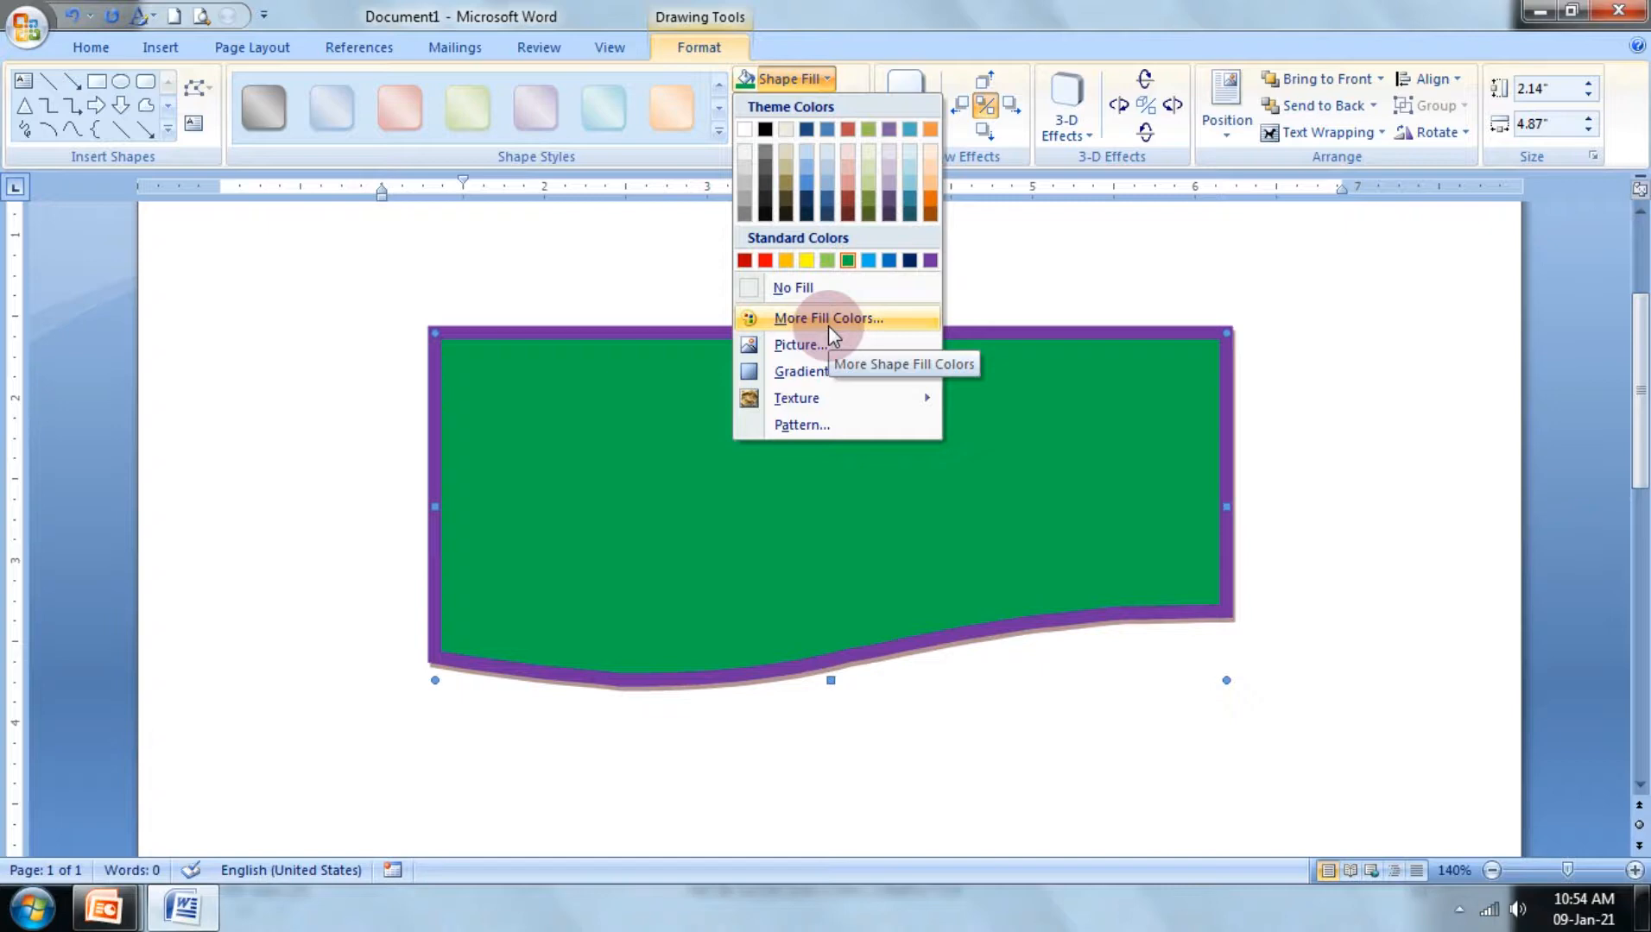
pyautogui.click(828, 327)
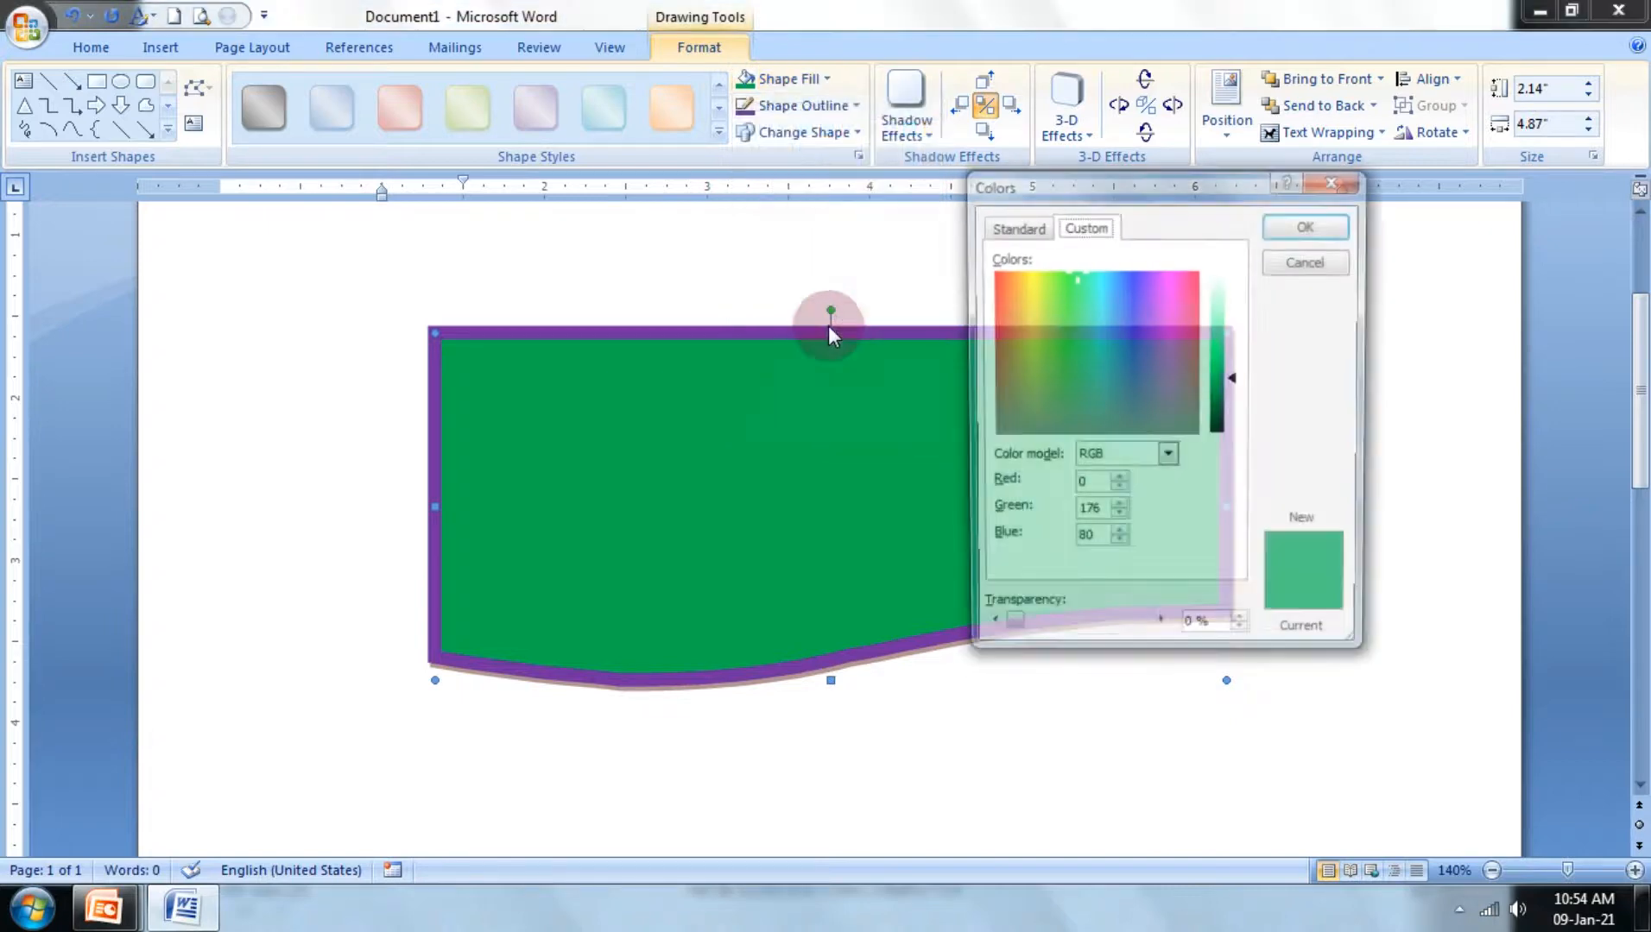
pyautogui.click(1128, 365)
pyautogui.moveTo(1047, 311); pyautogui.dragTo(1015, 293)
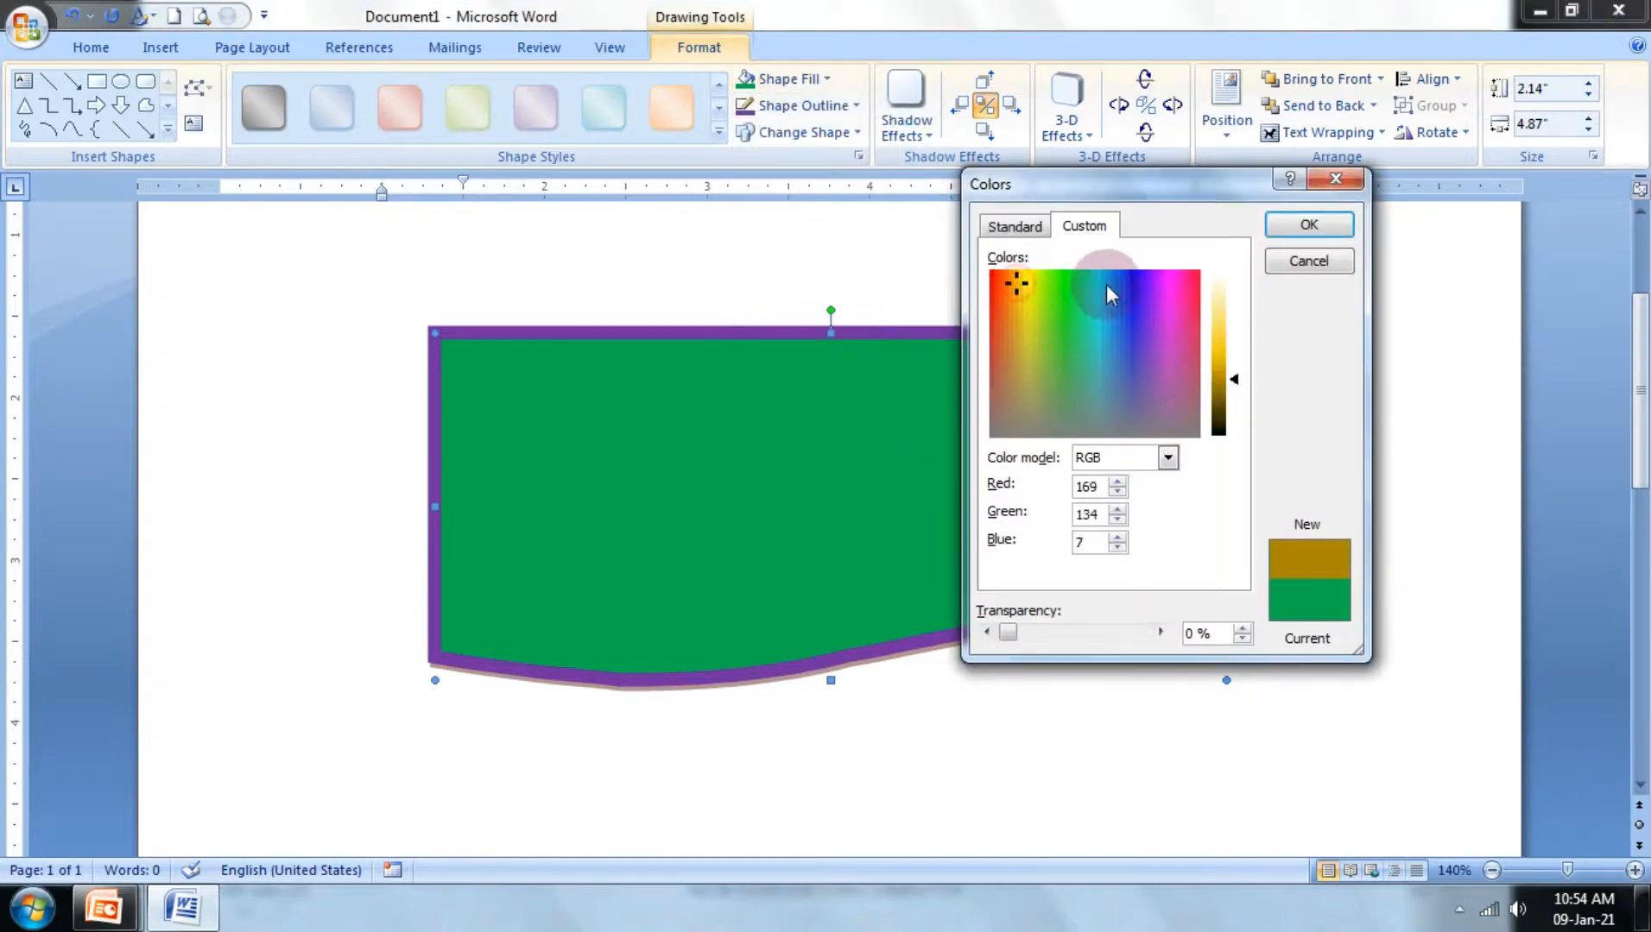
pyautogui.click(1162, 287)
pyautogui.click(1330, 224)
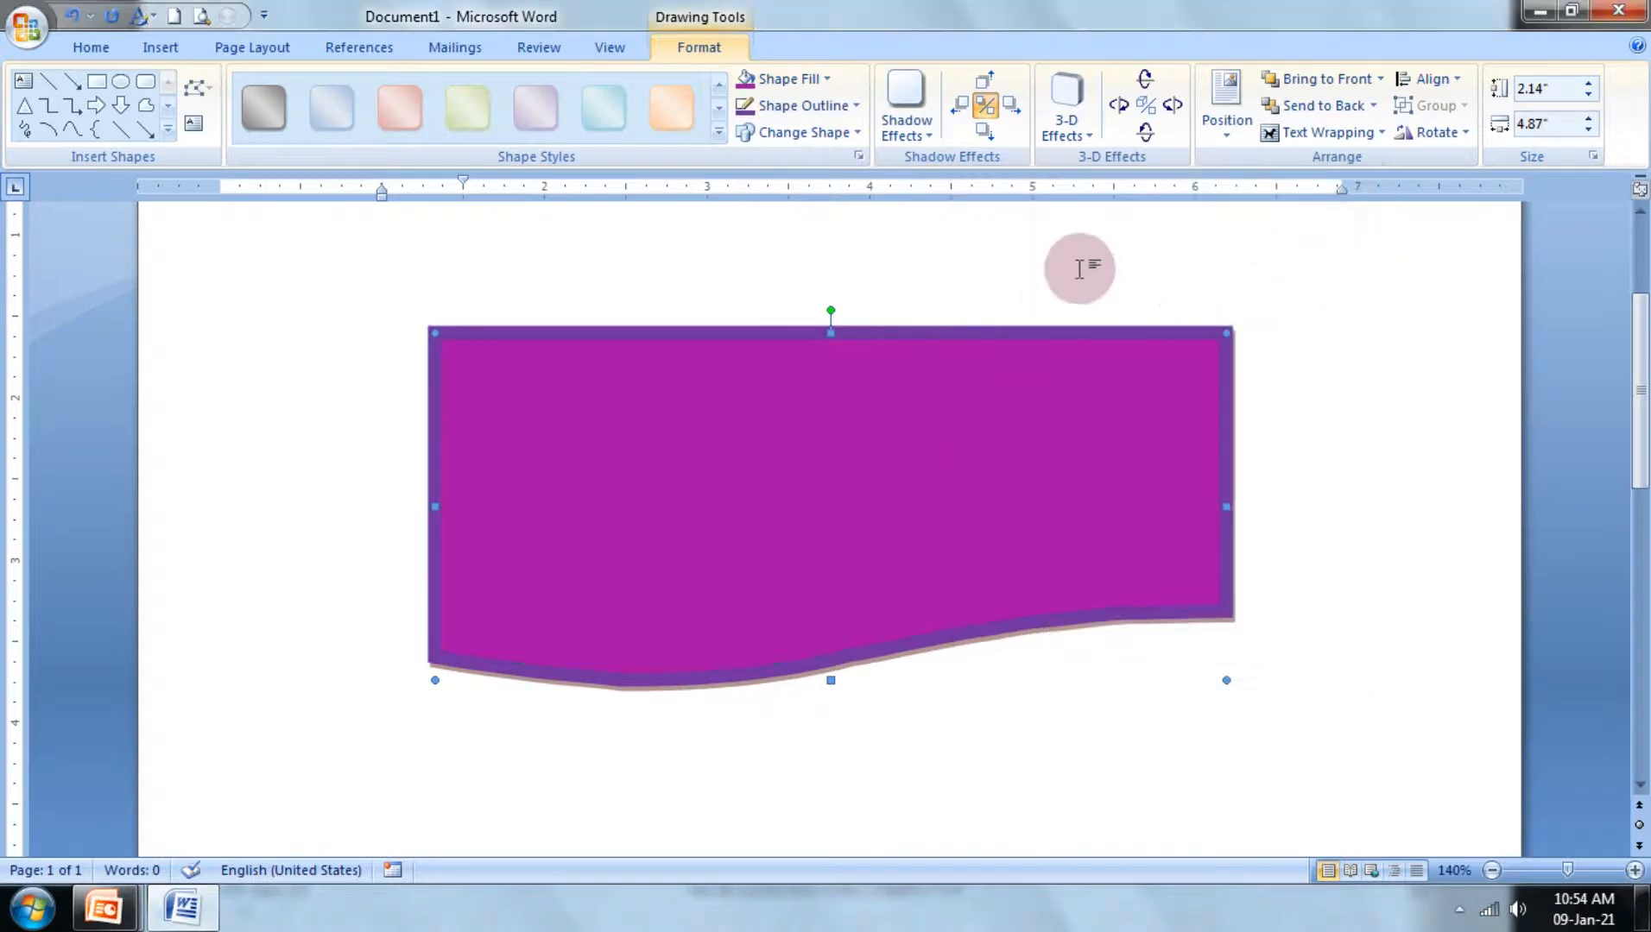
# Step: Fill the flowchart document shape with the picture "01telugu1 - Copy" from the wallpaper folder
pyautogui.click(822, 106)
pyautogui.click(805, 80)
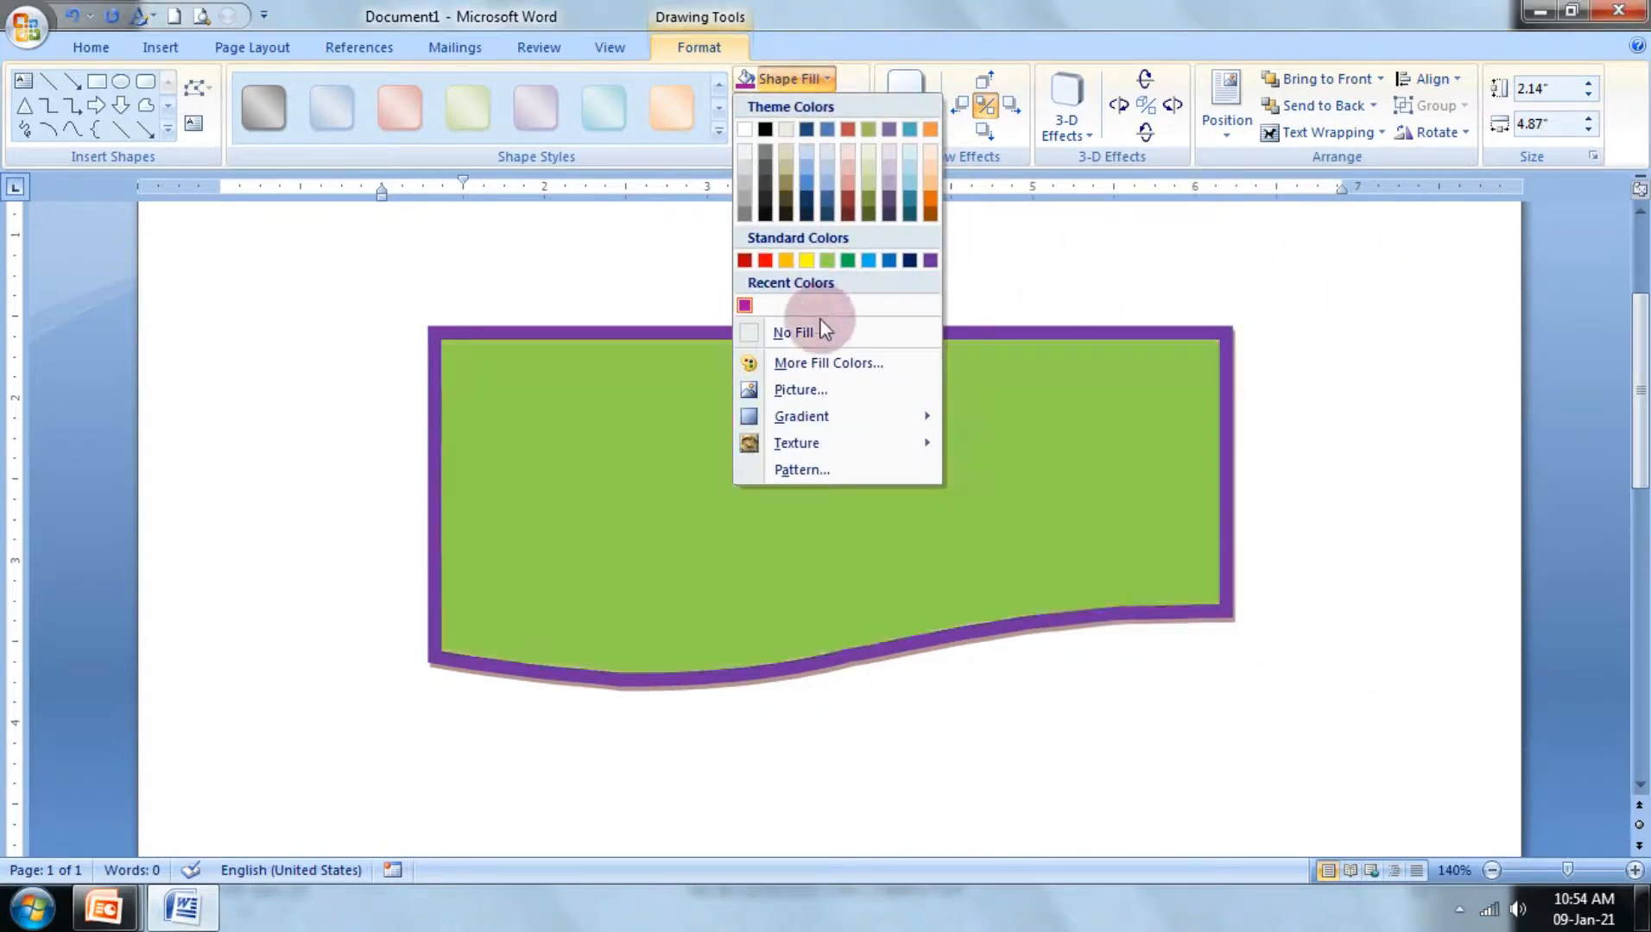
pyautogui.click(806, 395)
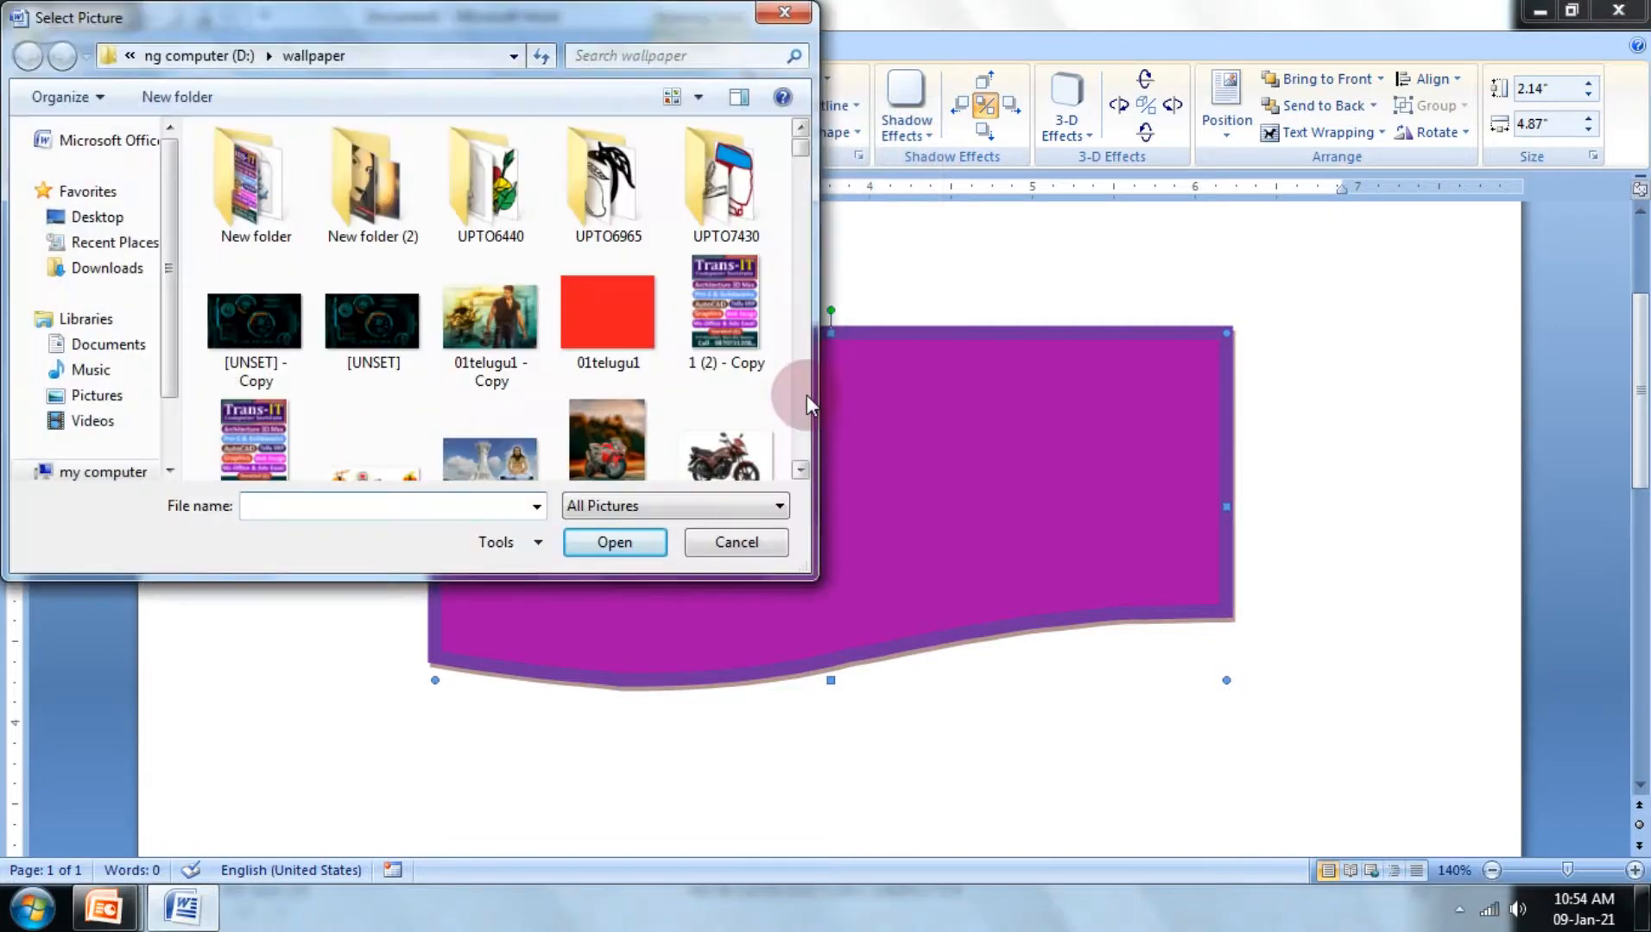
pyautogui.click(491, 321)
pyautogui.click(600, 544)
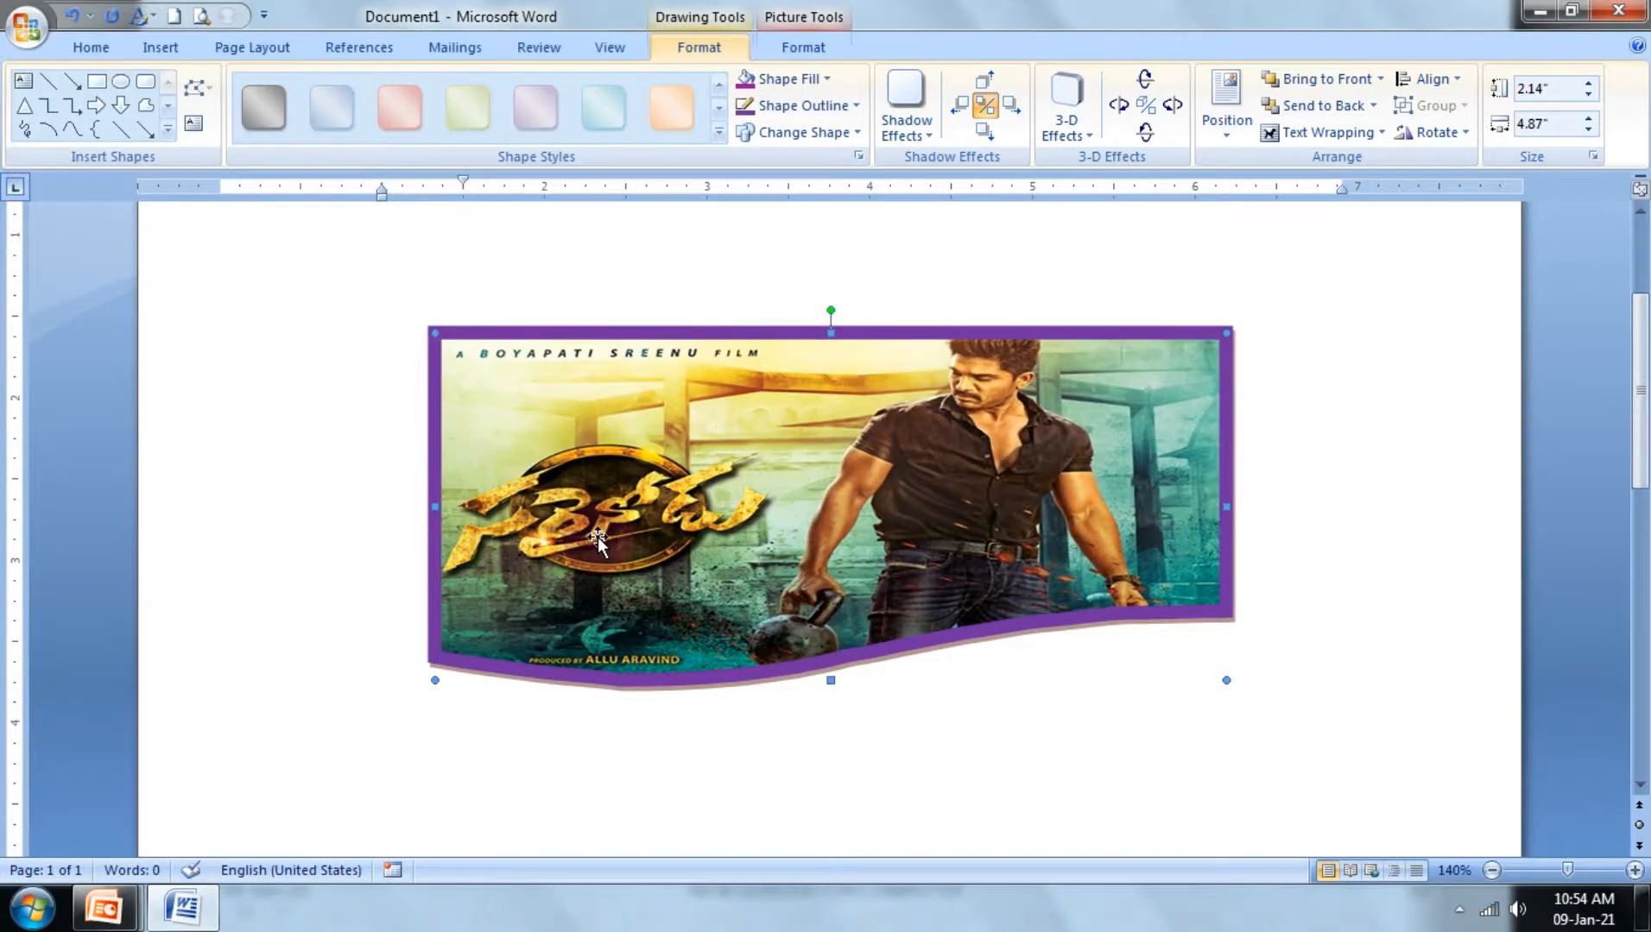
# Step: Delete the picture-filled shape and draw an ellipse about 3.66 inches wide and 2.18 inches high in its place
pyautogui.press('Delete')
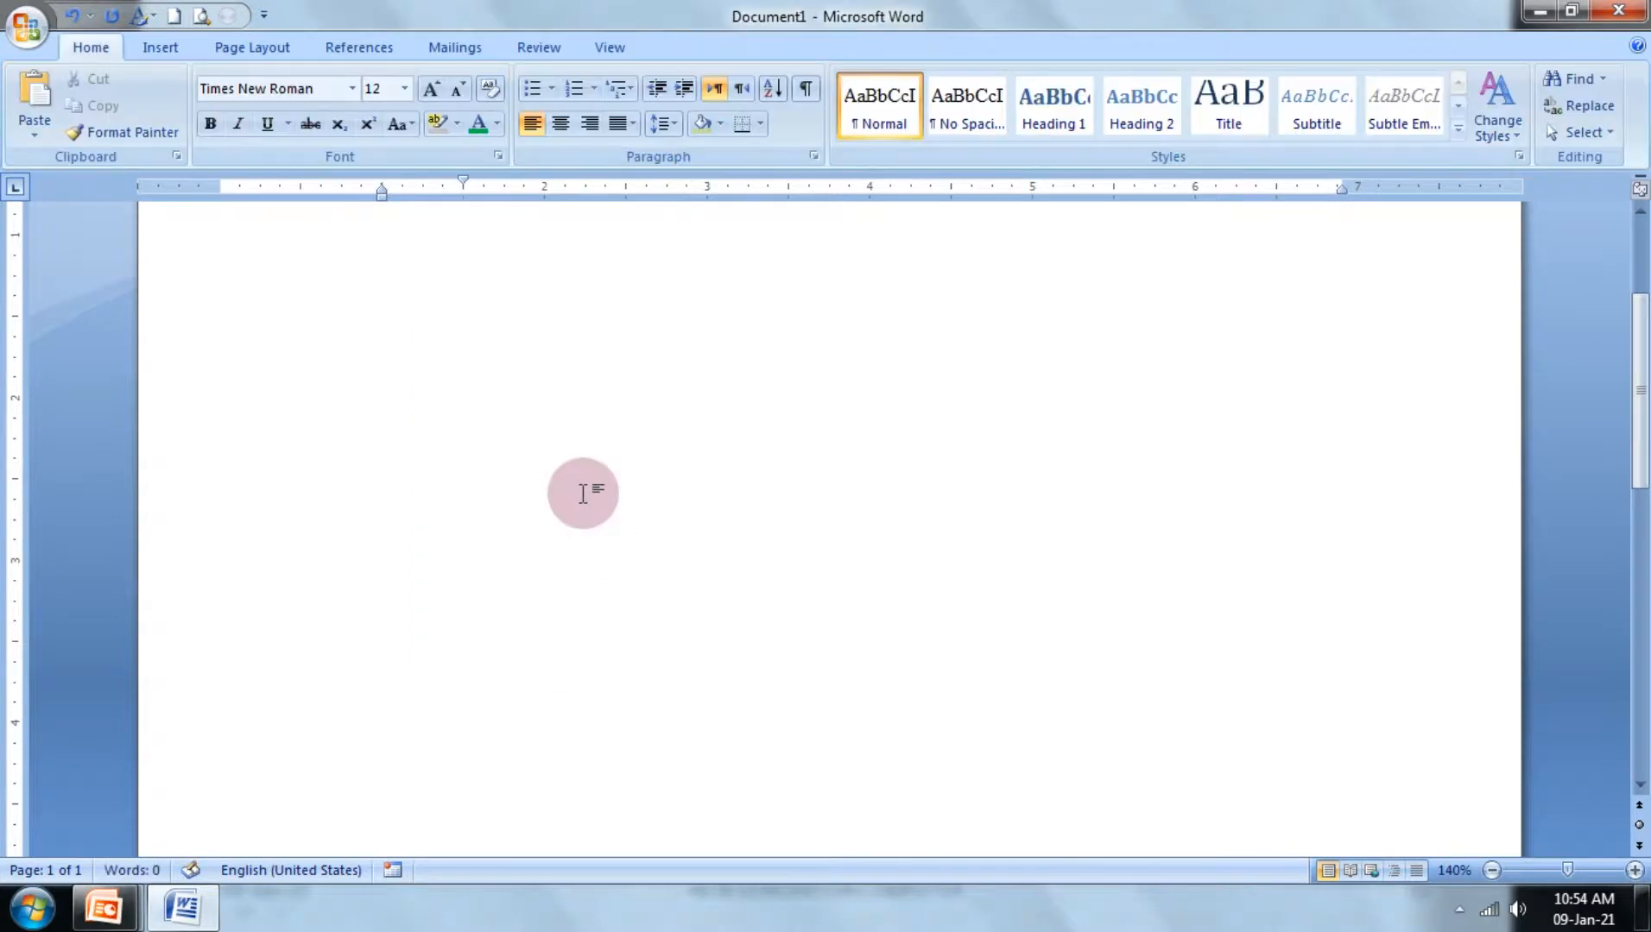
pyautogui.click(157, 48)
pyautogui.click(377, 129)
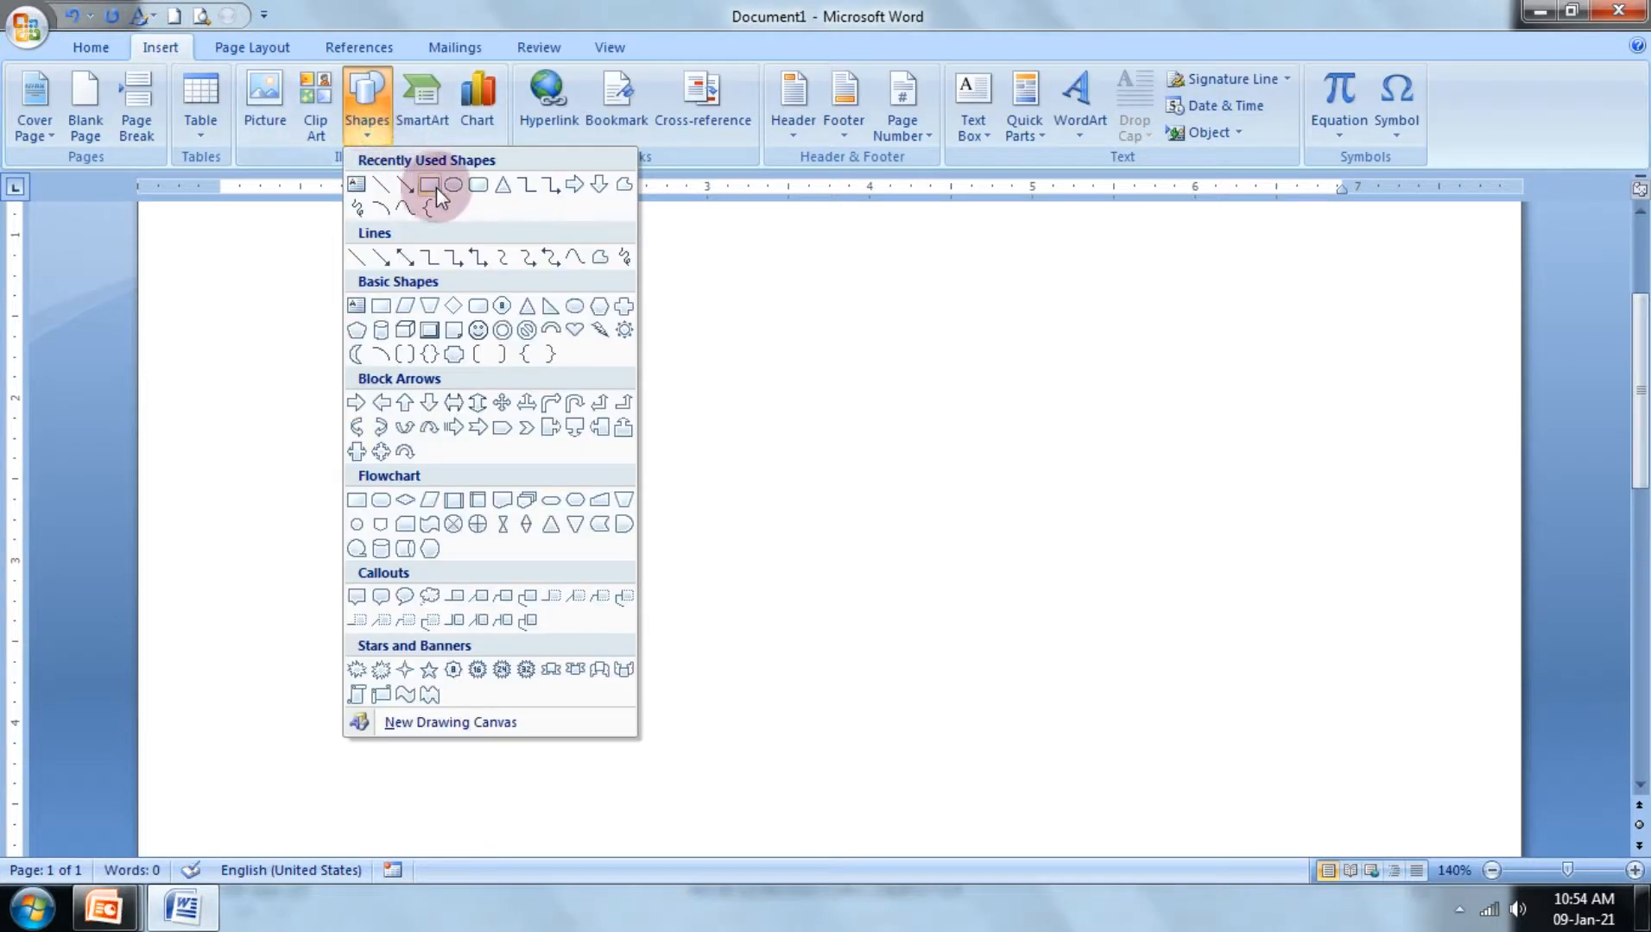
pyautogui.click(453, 185)
pyautogui.moveTo(492, 303); pyautogui.dragTo(1084, 660)
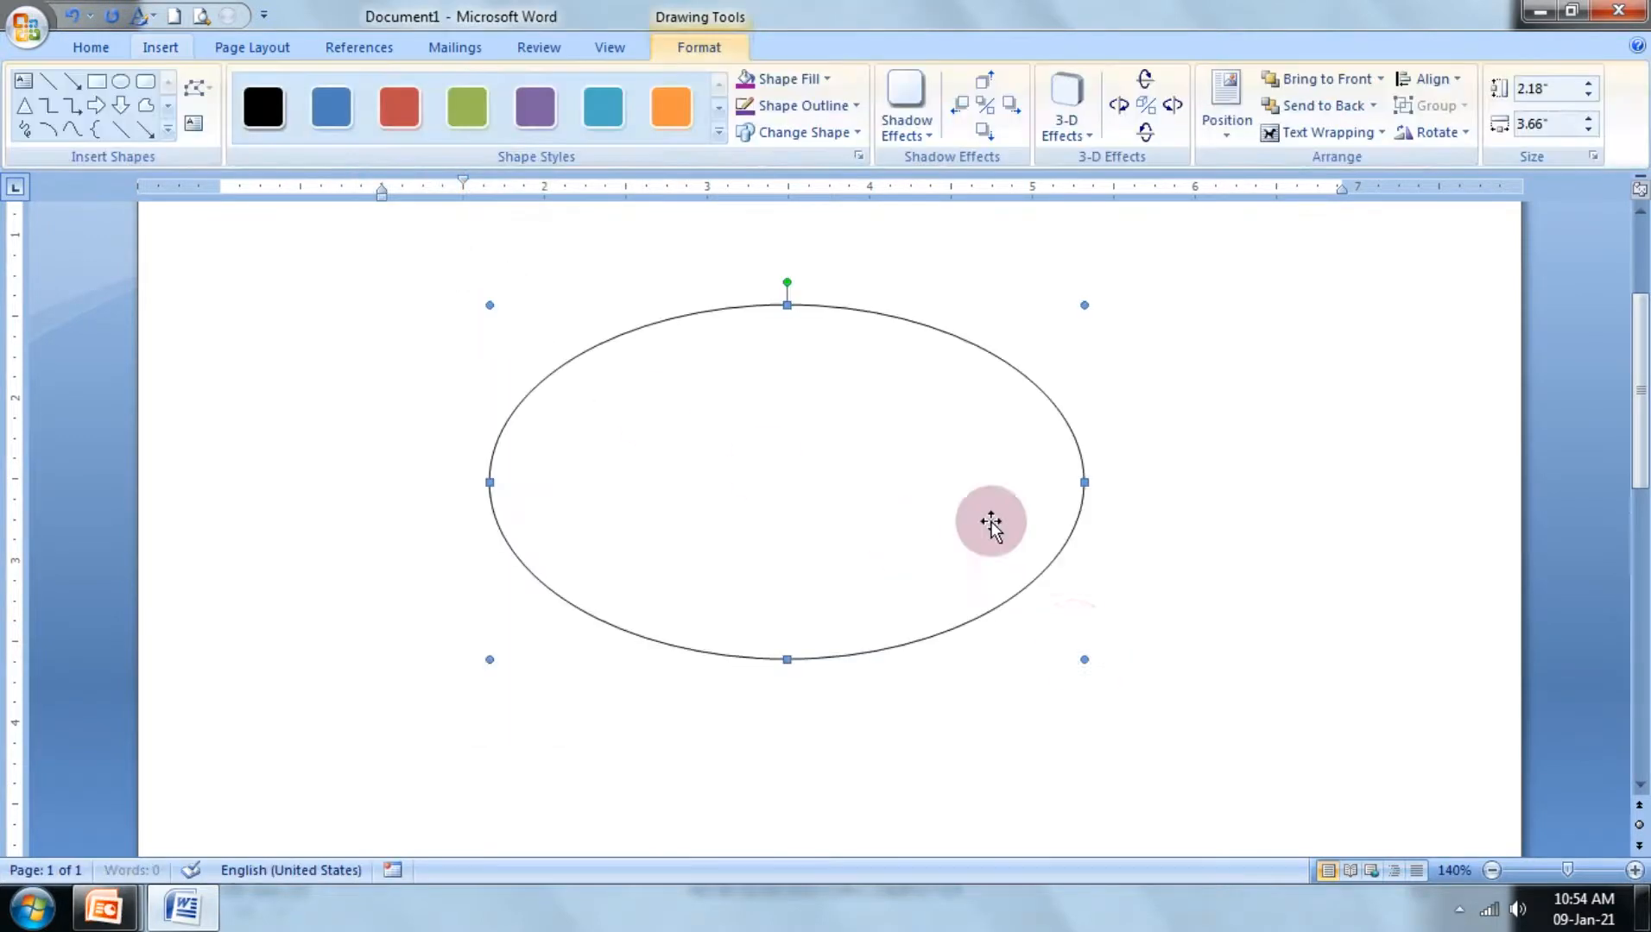
# Step: Fill the ellipse with the picture "images (41)" from the wallpaper folder
pyautogui.click(820, 83)
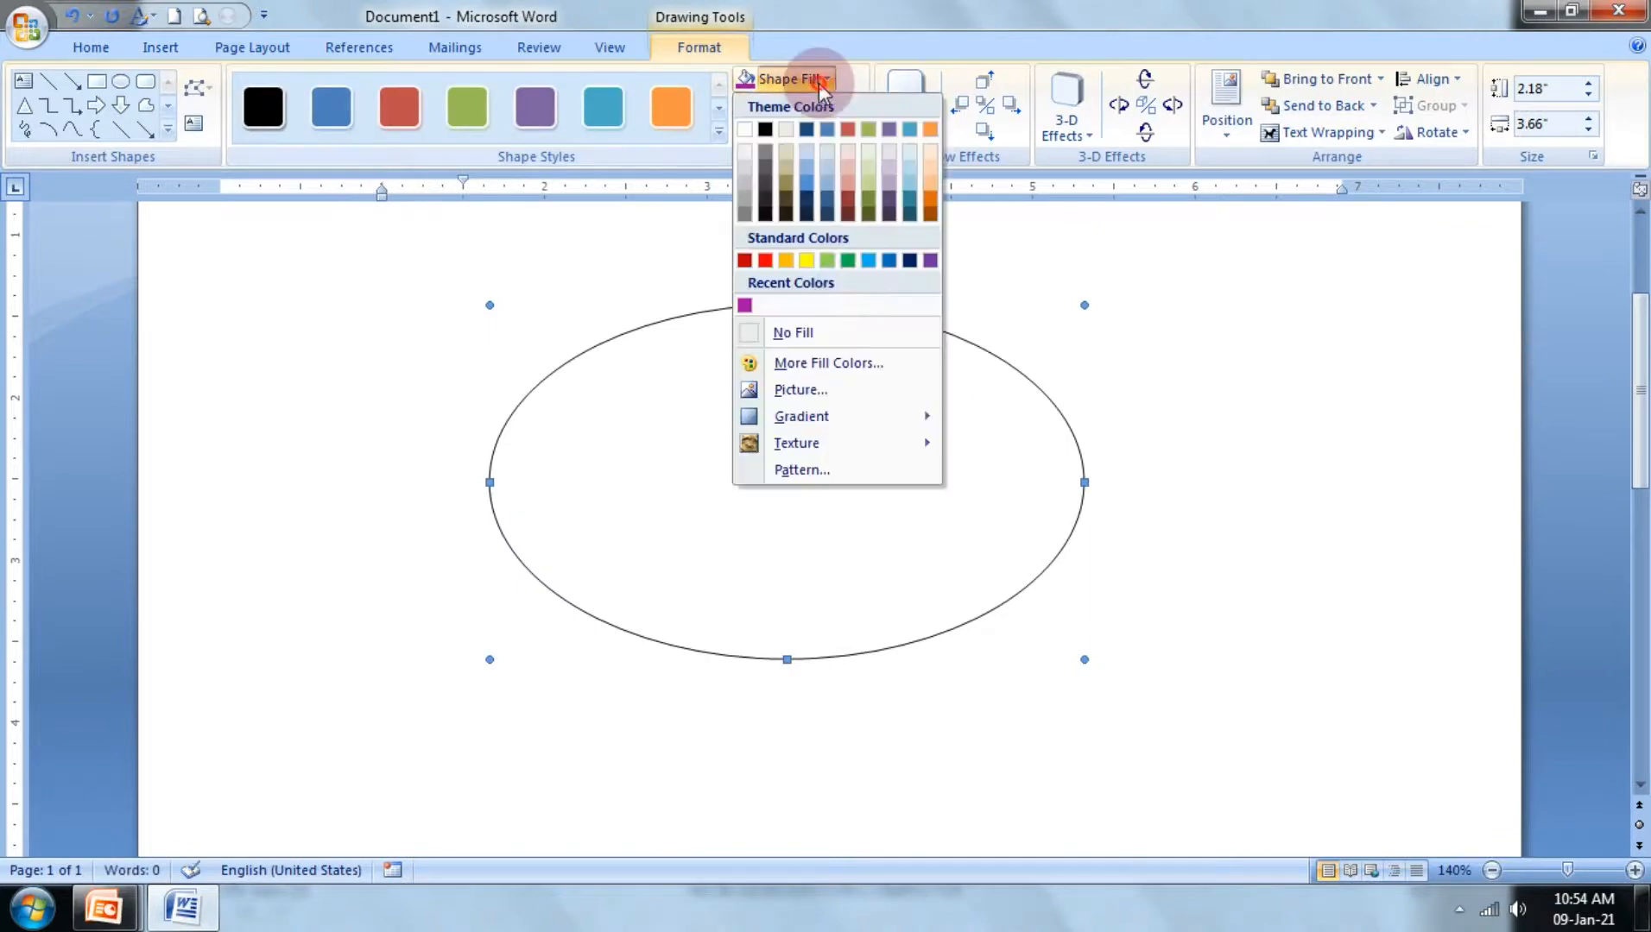
pyautogui.click(804, 390)
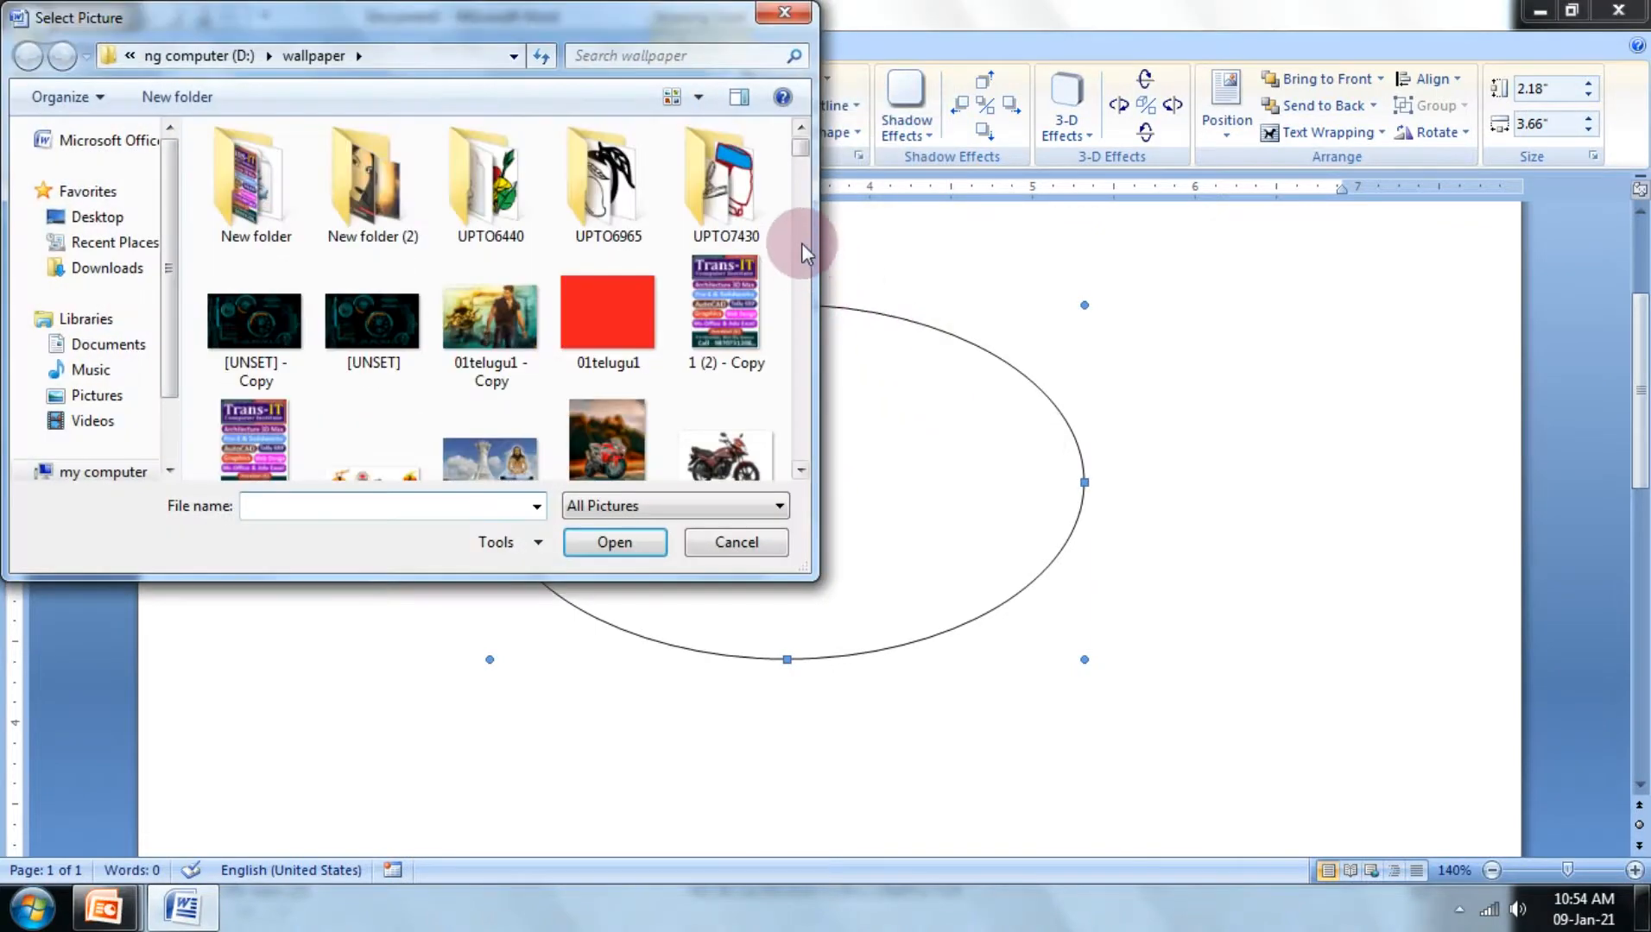
pyautogui.moveTo(800, 157); pyautogui.dragTo(800, 320)
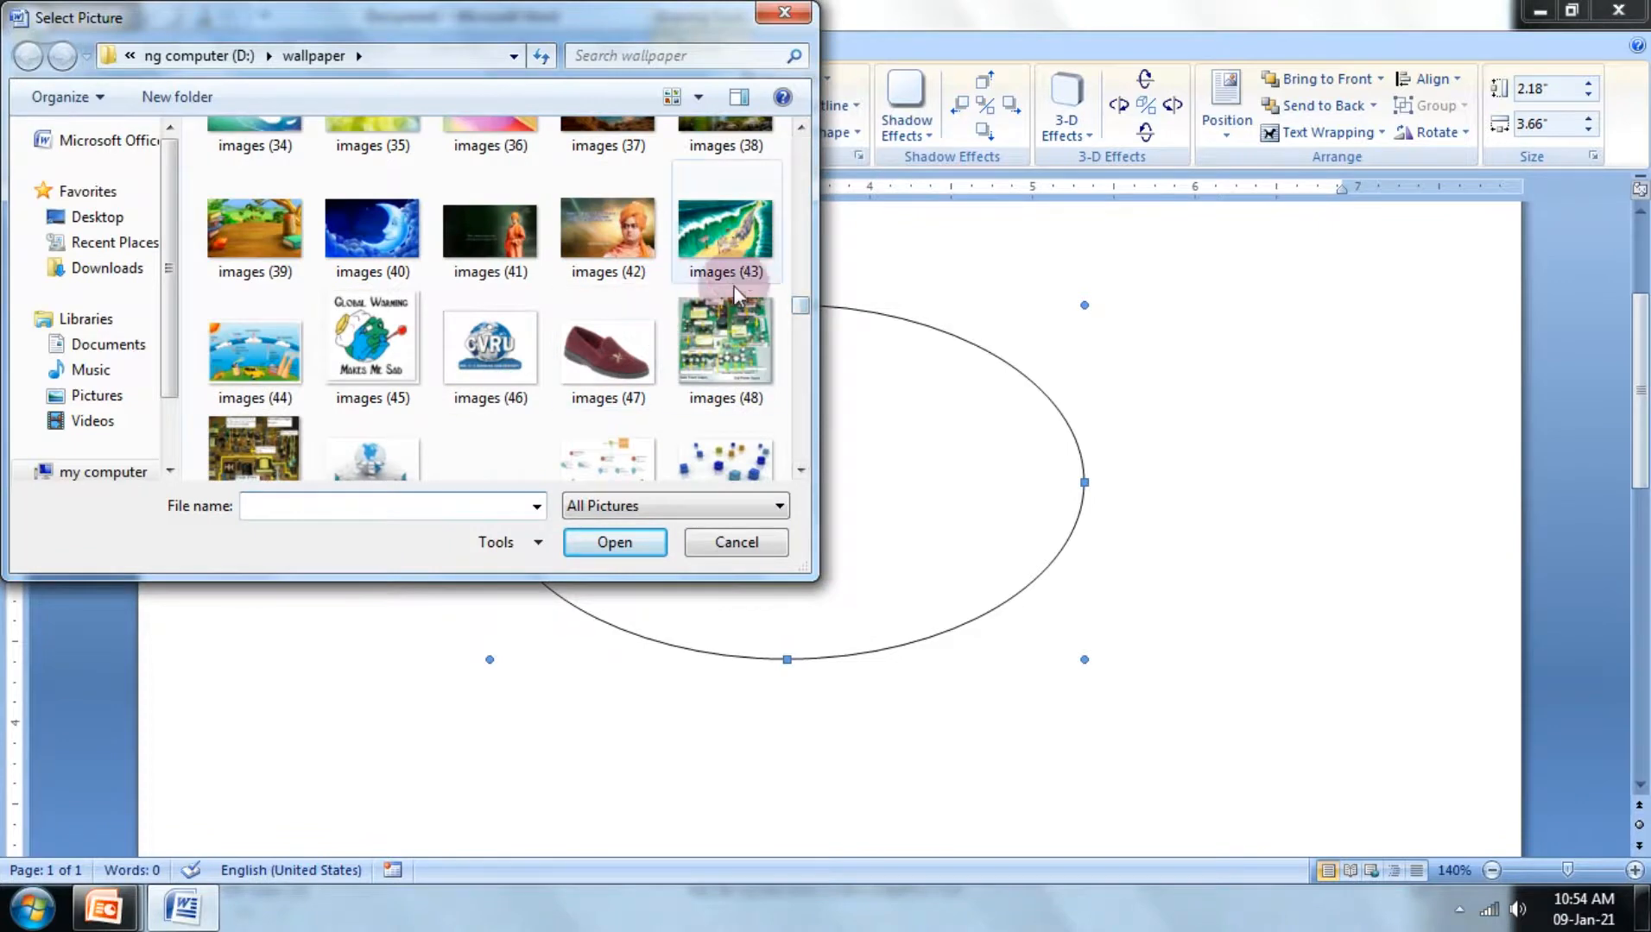
pyautogui.click(490, 238)
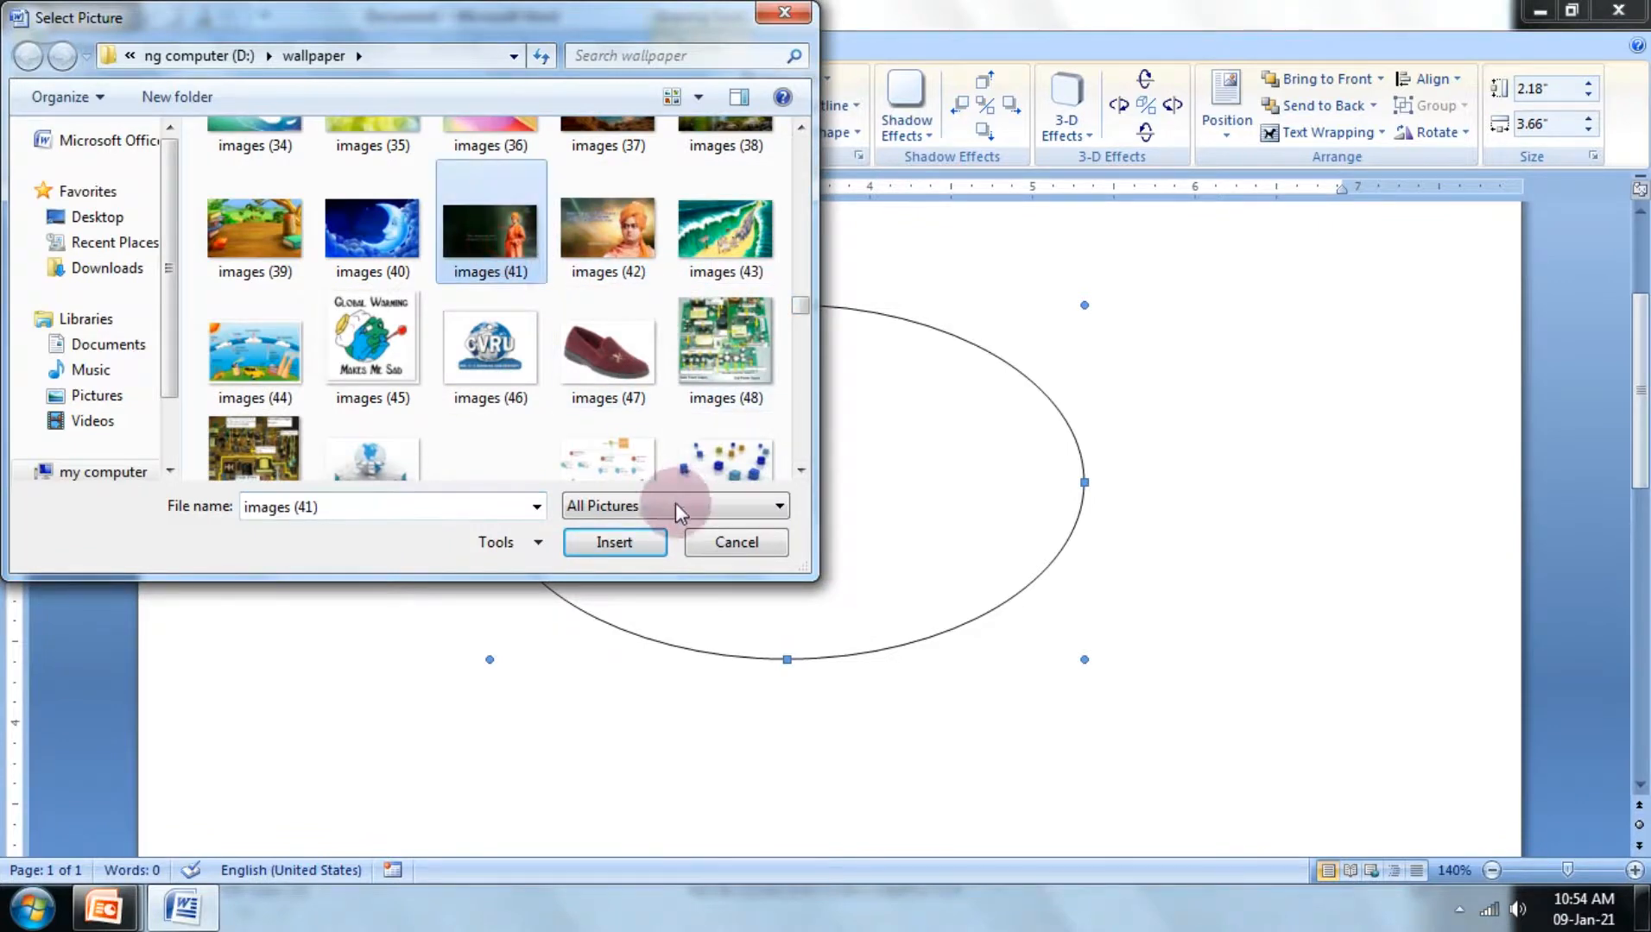
pyautogui.click(608, 544)
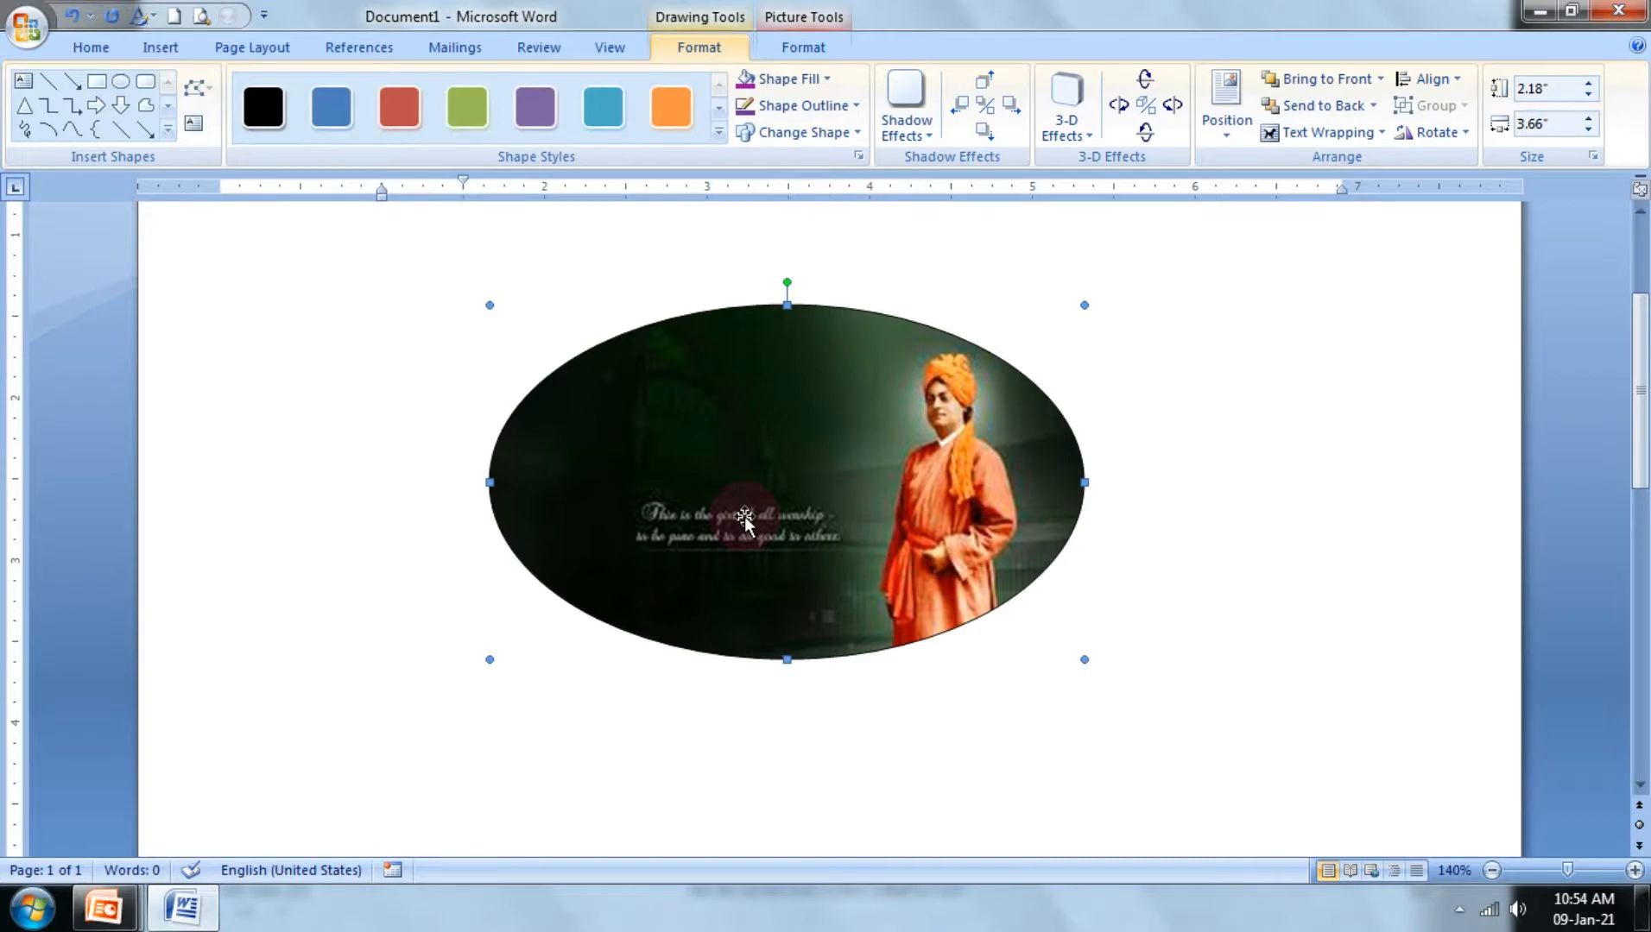
# Step: Replace the ellipse's picture fill with the blue from-centre gradient from the dark variations
pyautogui.click(814, 108)
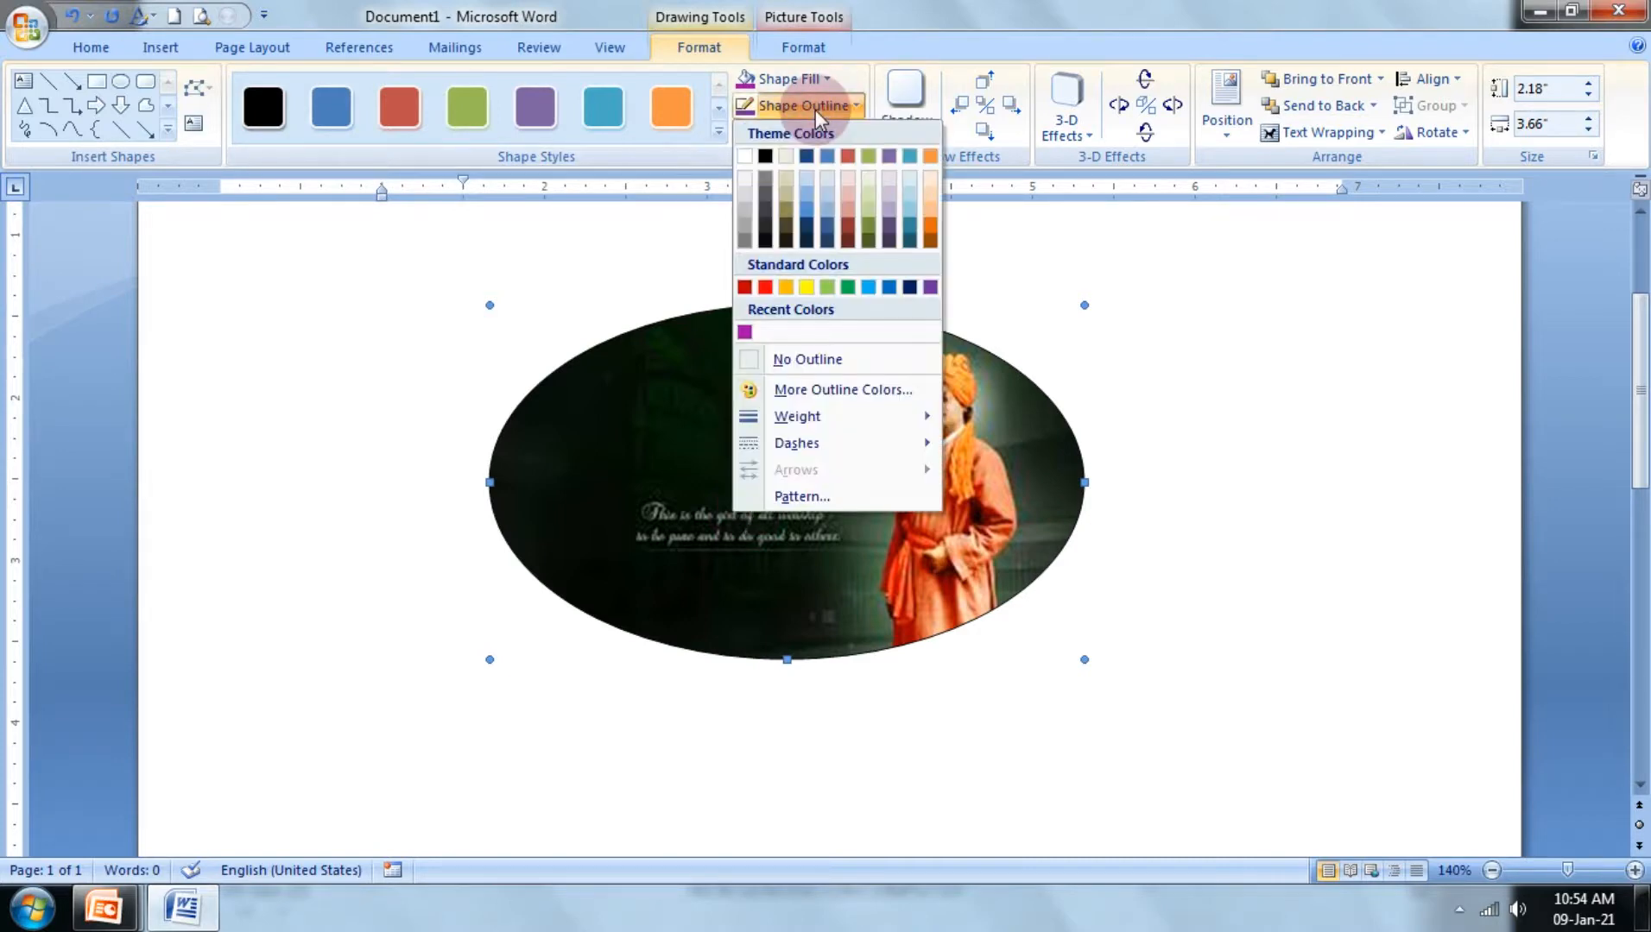
pyautogui.click(809, 82)
pyautogui.moveTo(803, 419)
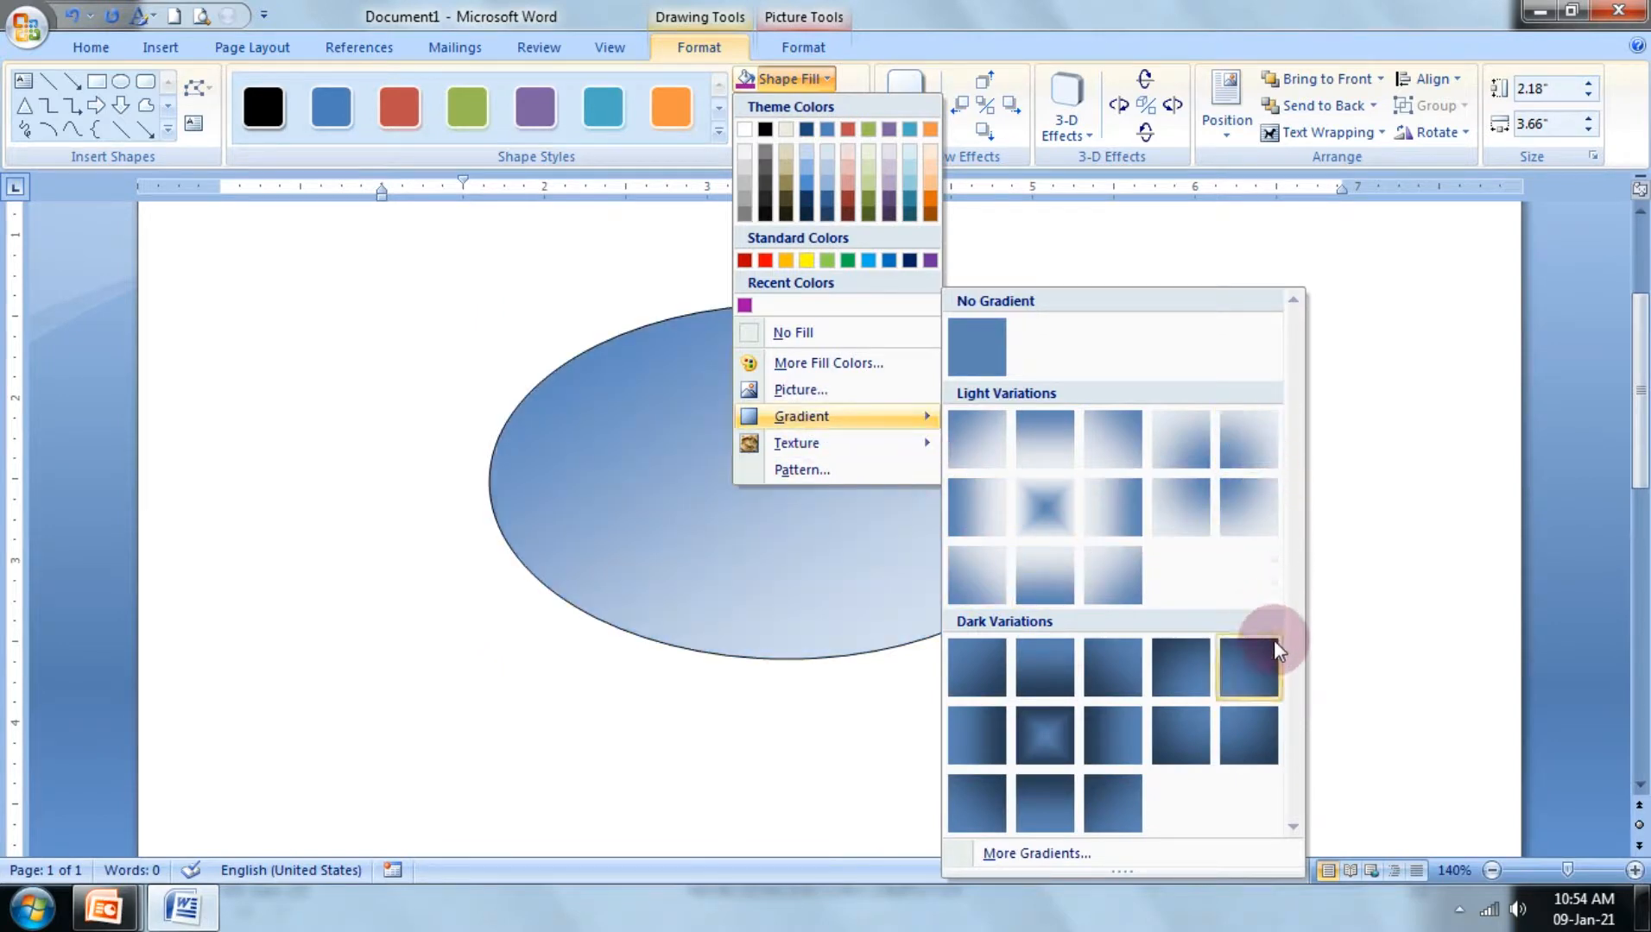
pyautogui.click(1038, 737)
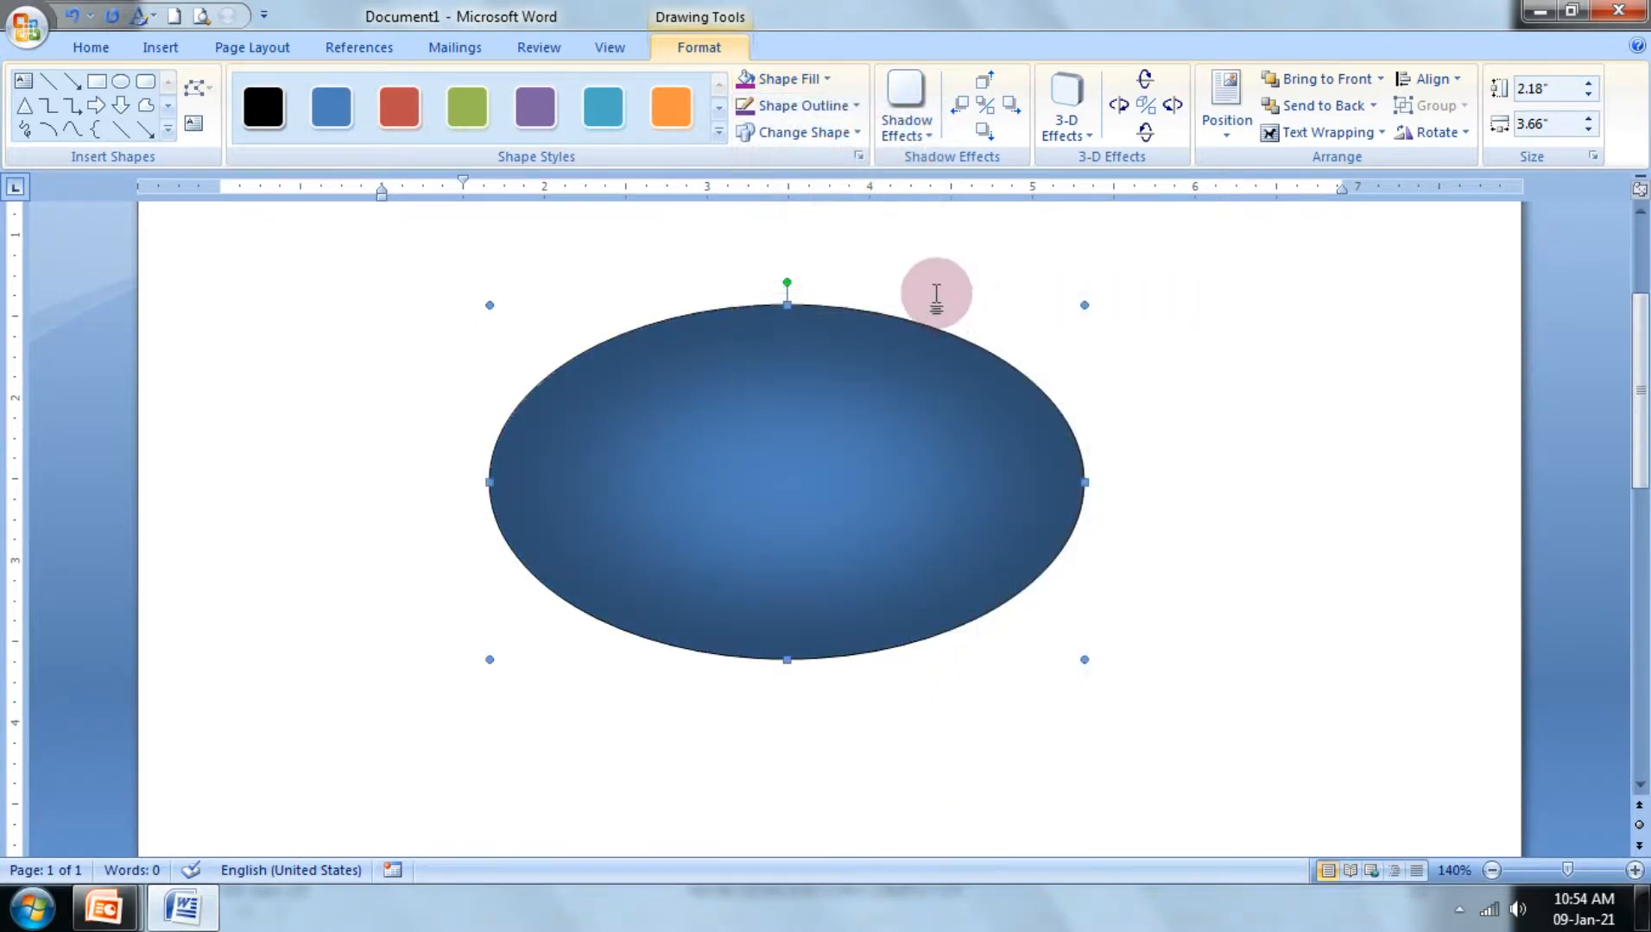
# Step: Replace the ellipse's gradient fill with the white marble texture
pyautogui.click(809, 81)
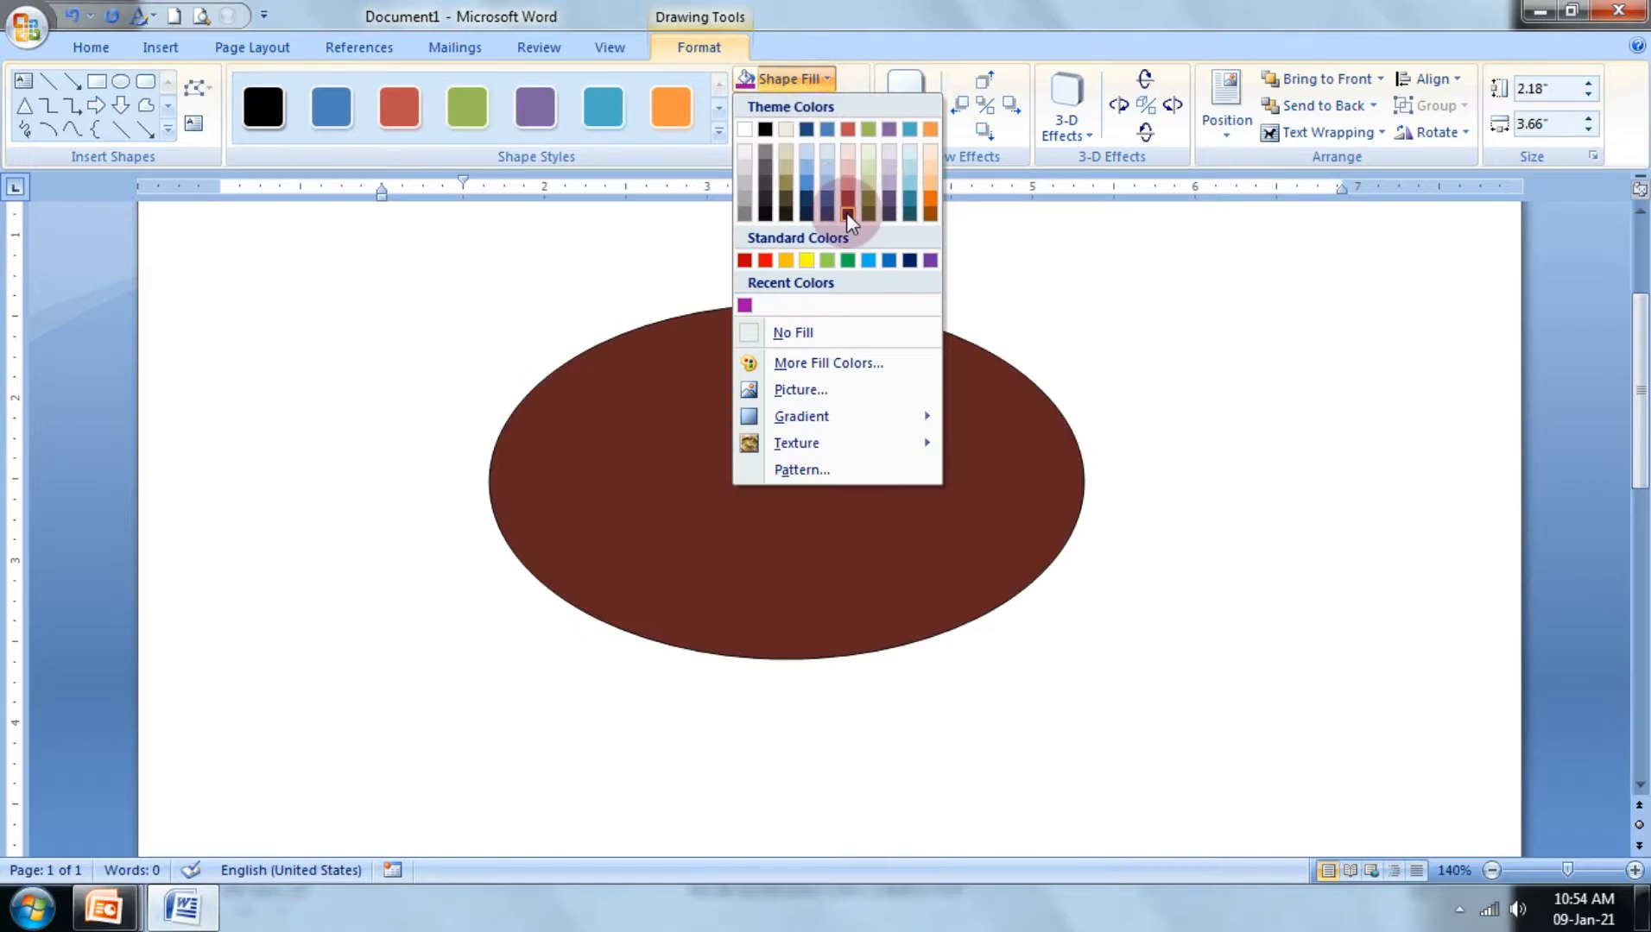
pyautogui.click(689, 417)
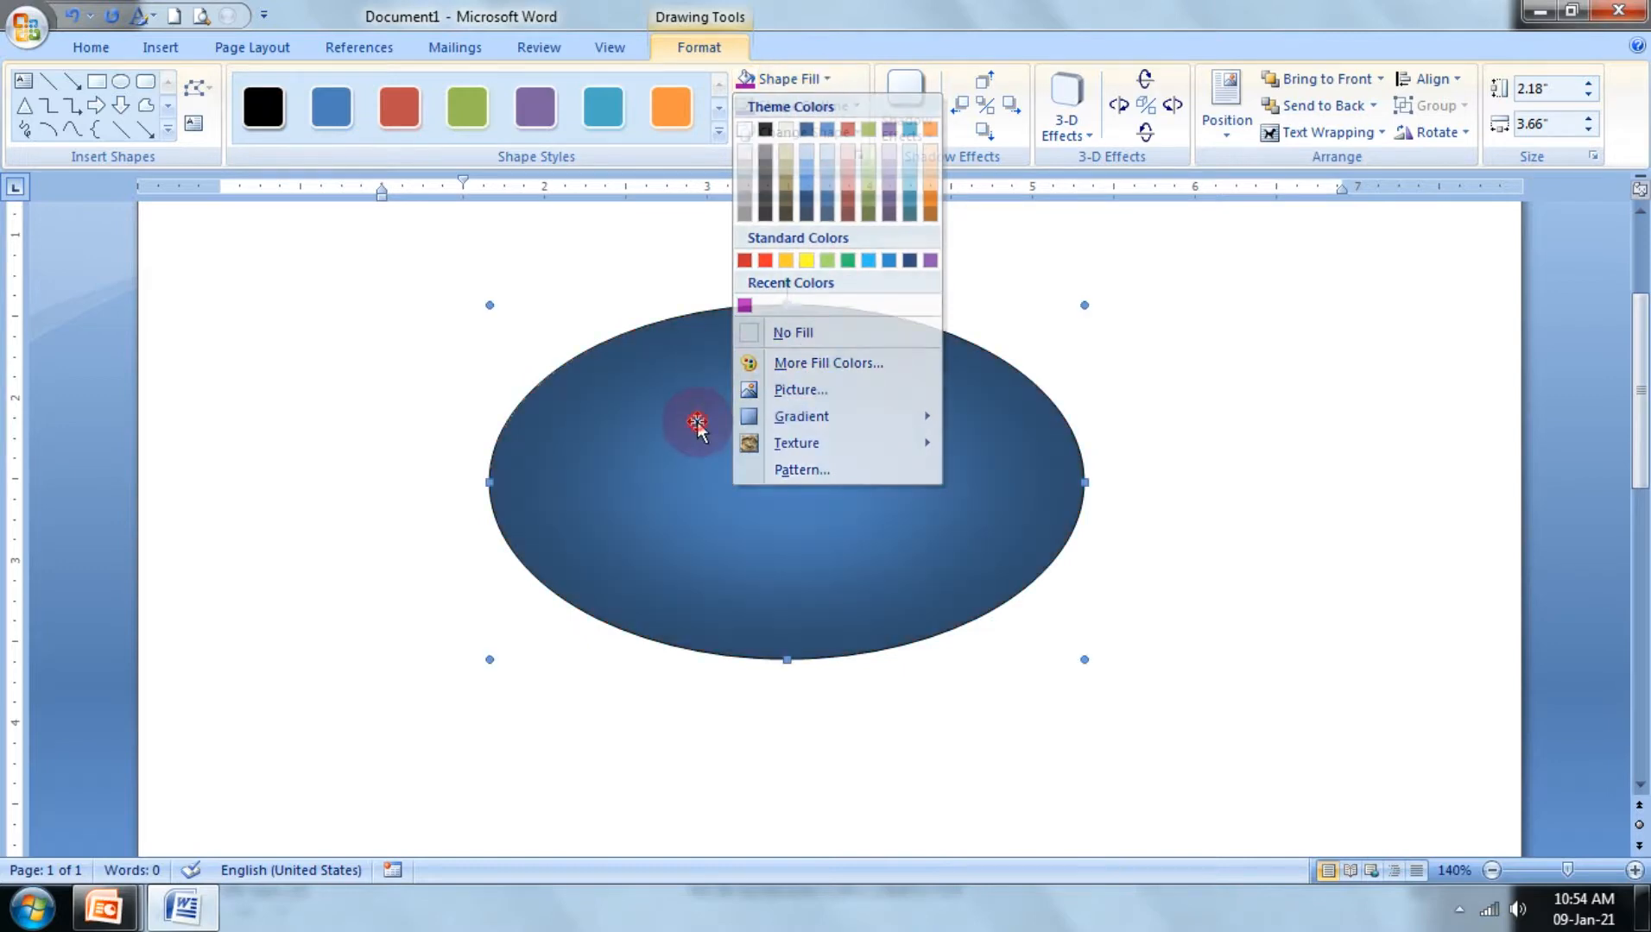
pyautogui.click(803, 107)
pyautogui.click(788, 78)
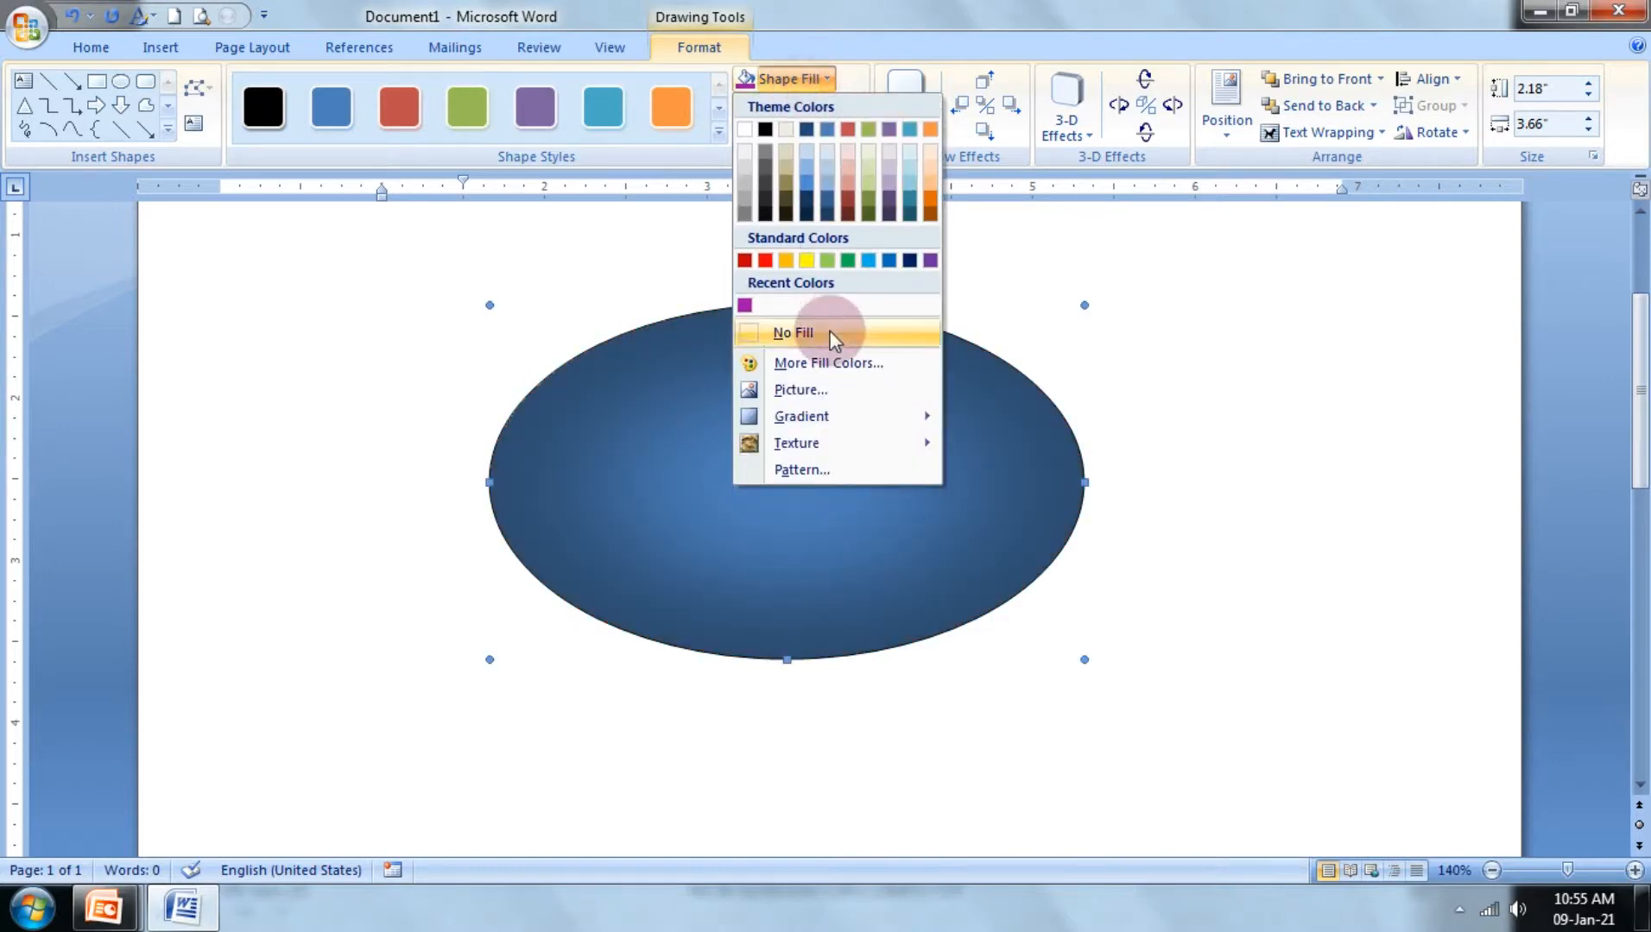
pyautogui.moveTo(801, 438)
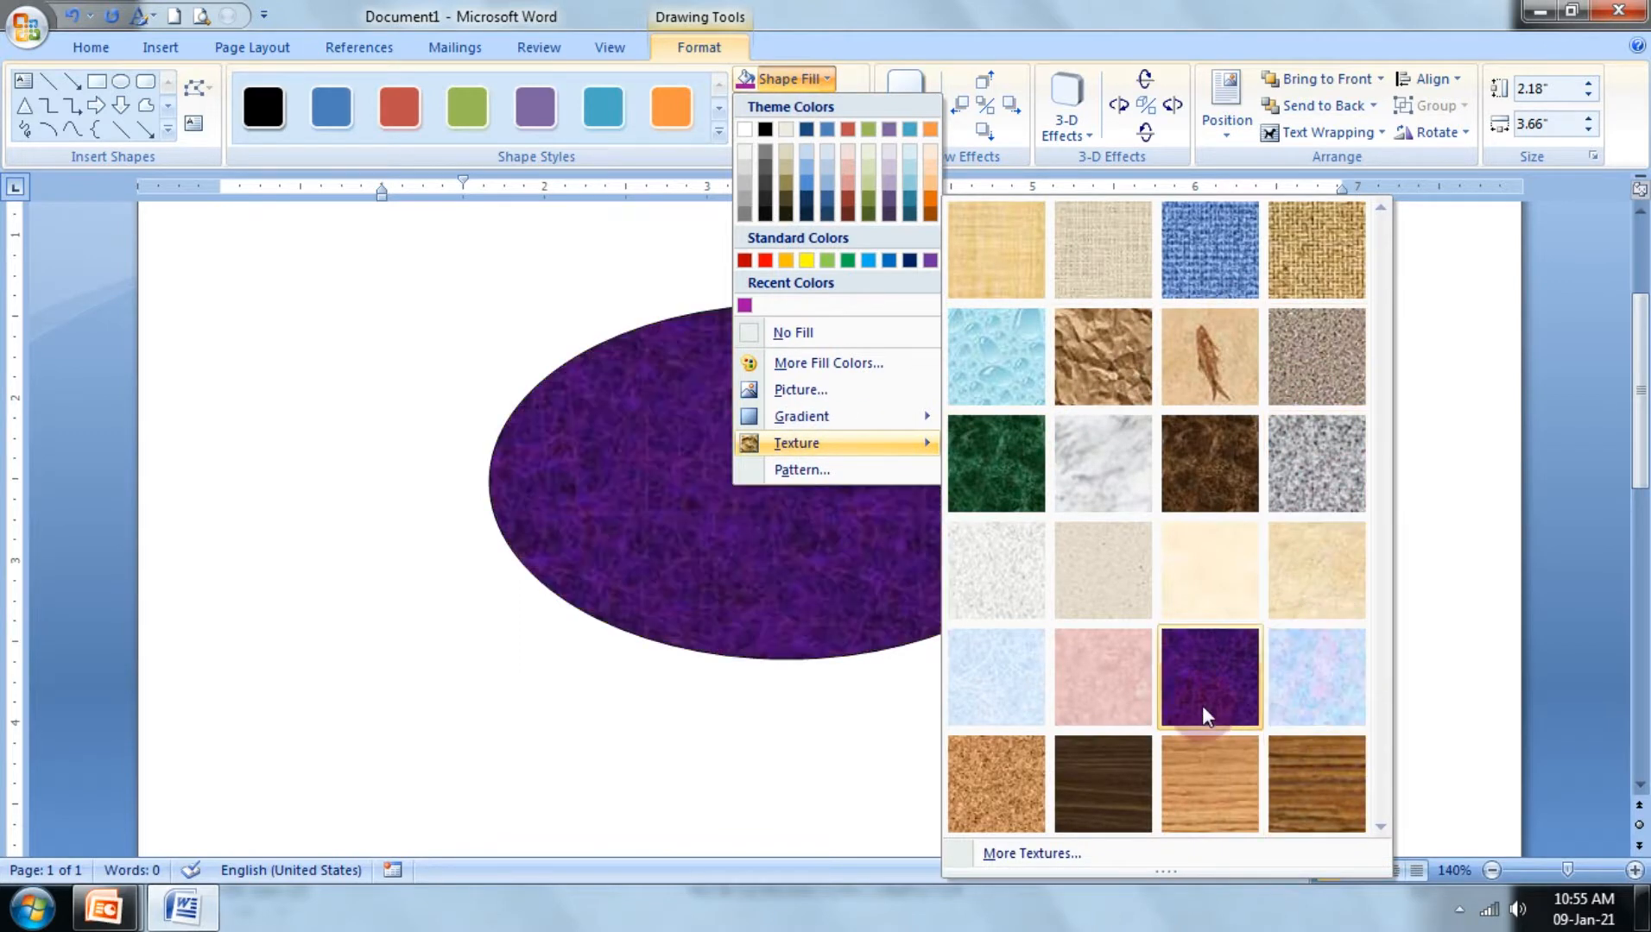
pyautogui.click(1147, 449)
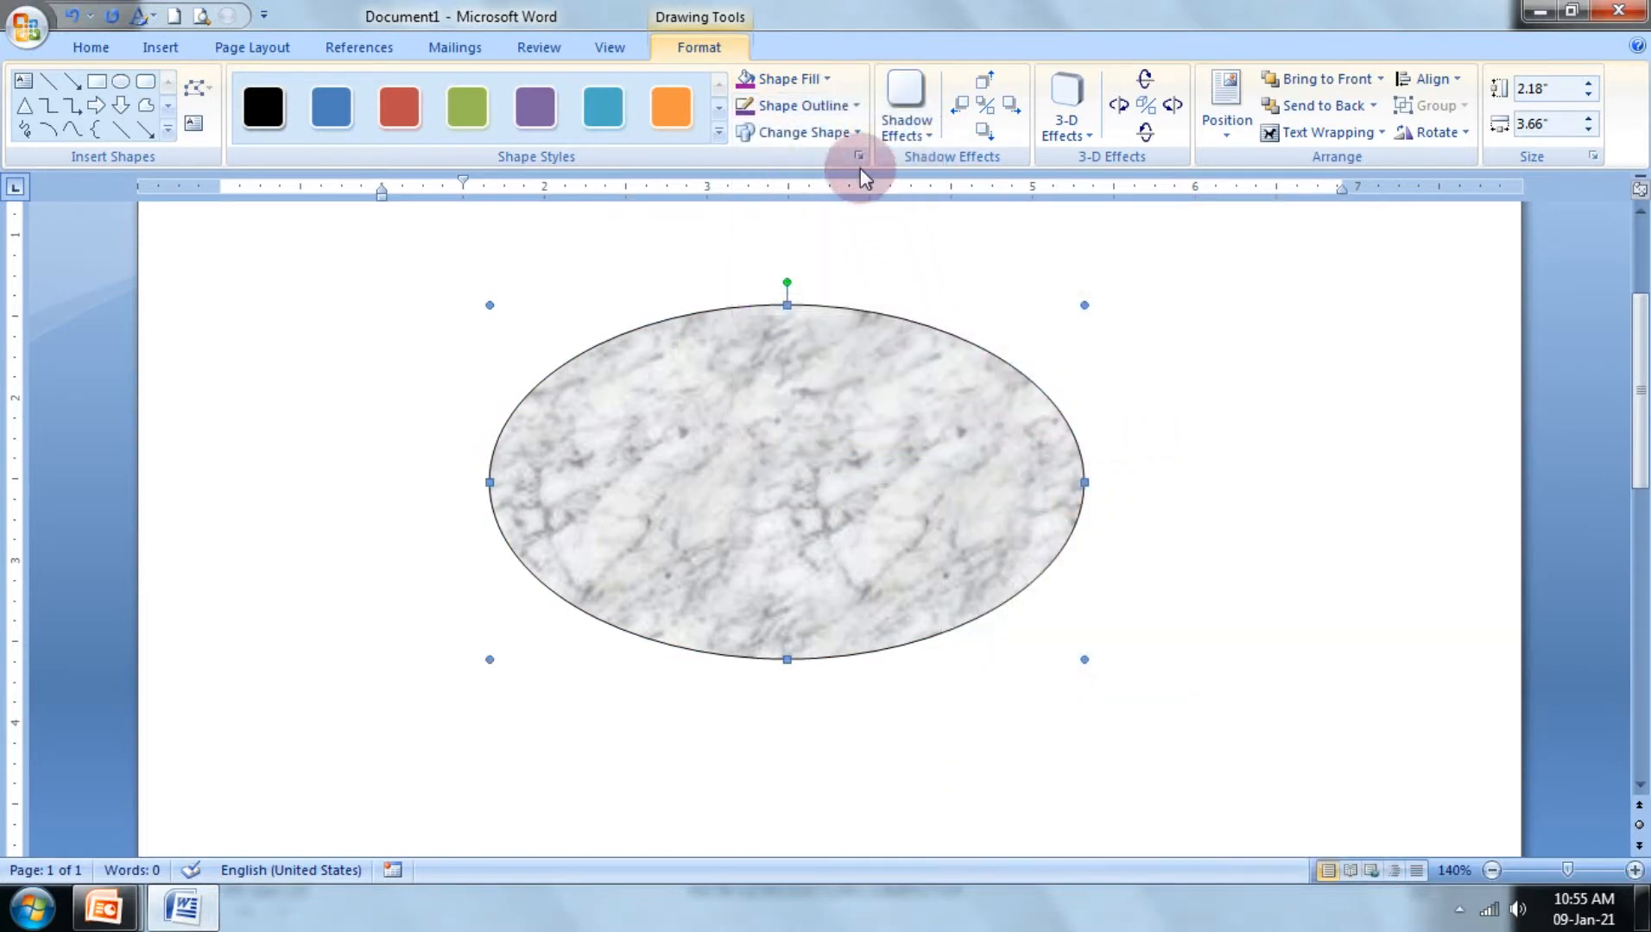
# Step: Change the marble ellipse into a left arrow callout and extend its rectangular box towards the arrowhead
pyautogui.click(831, 138)
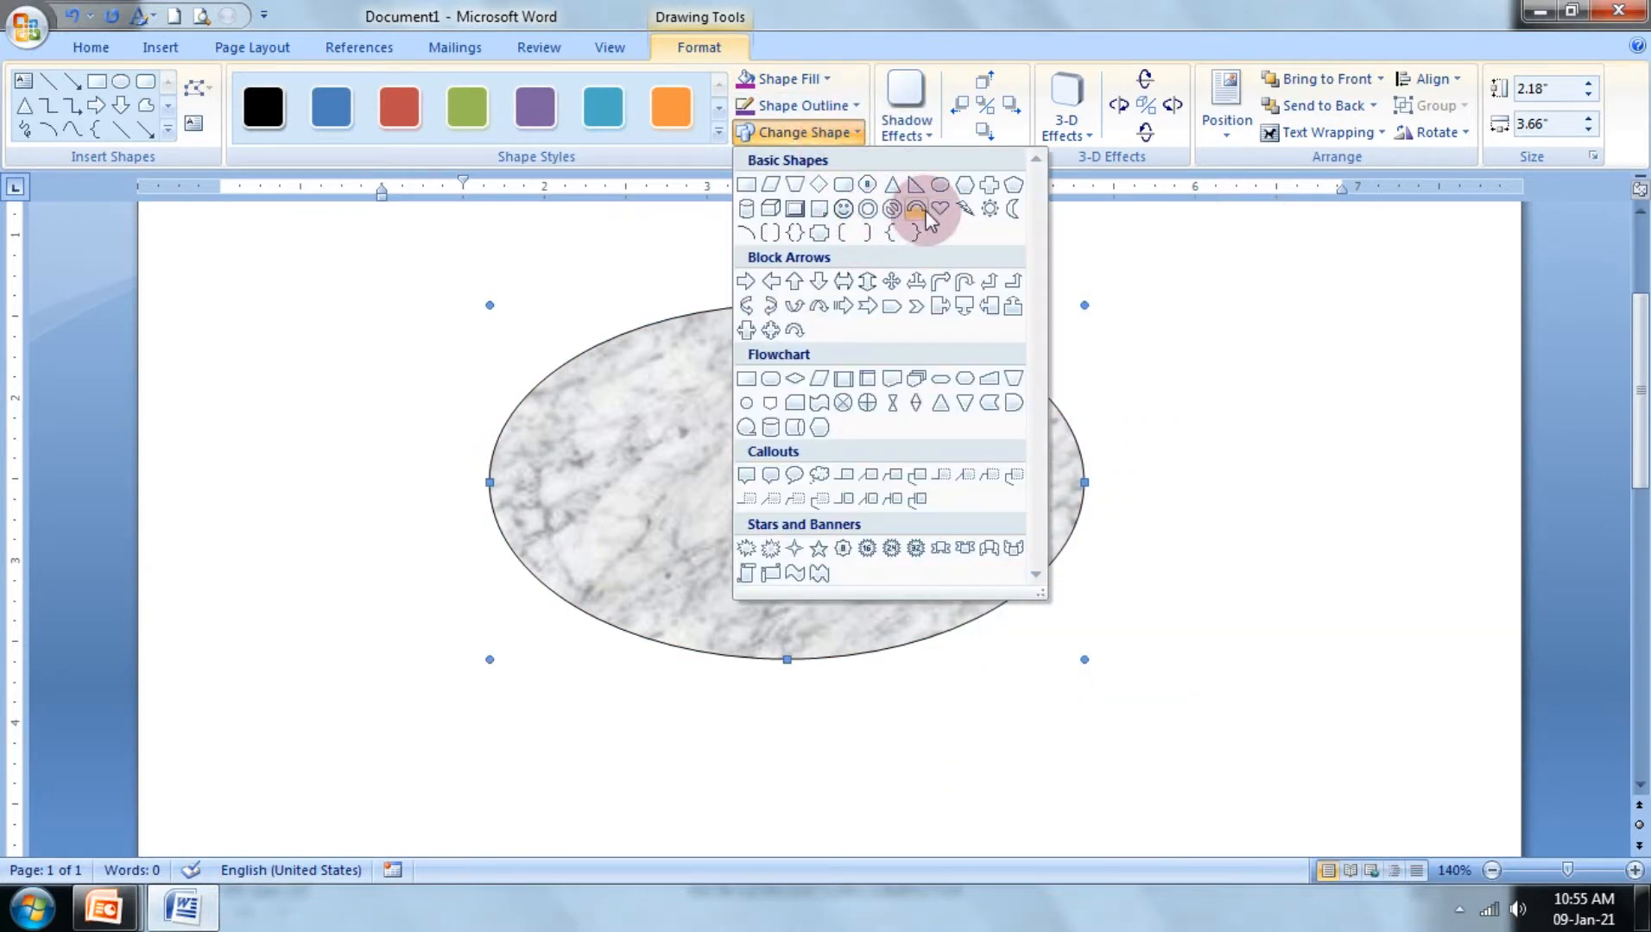
pyautogui.click(989, 306)
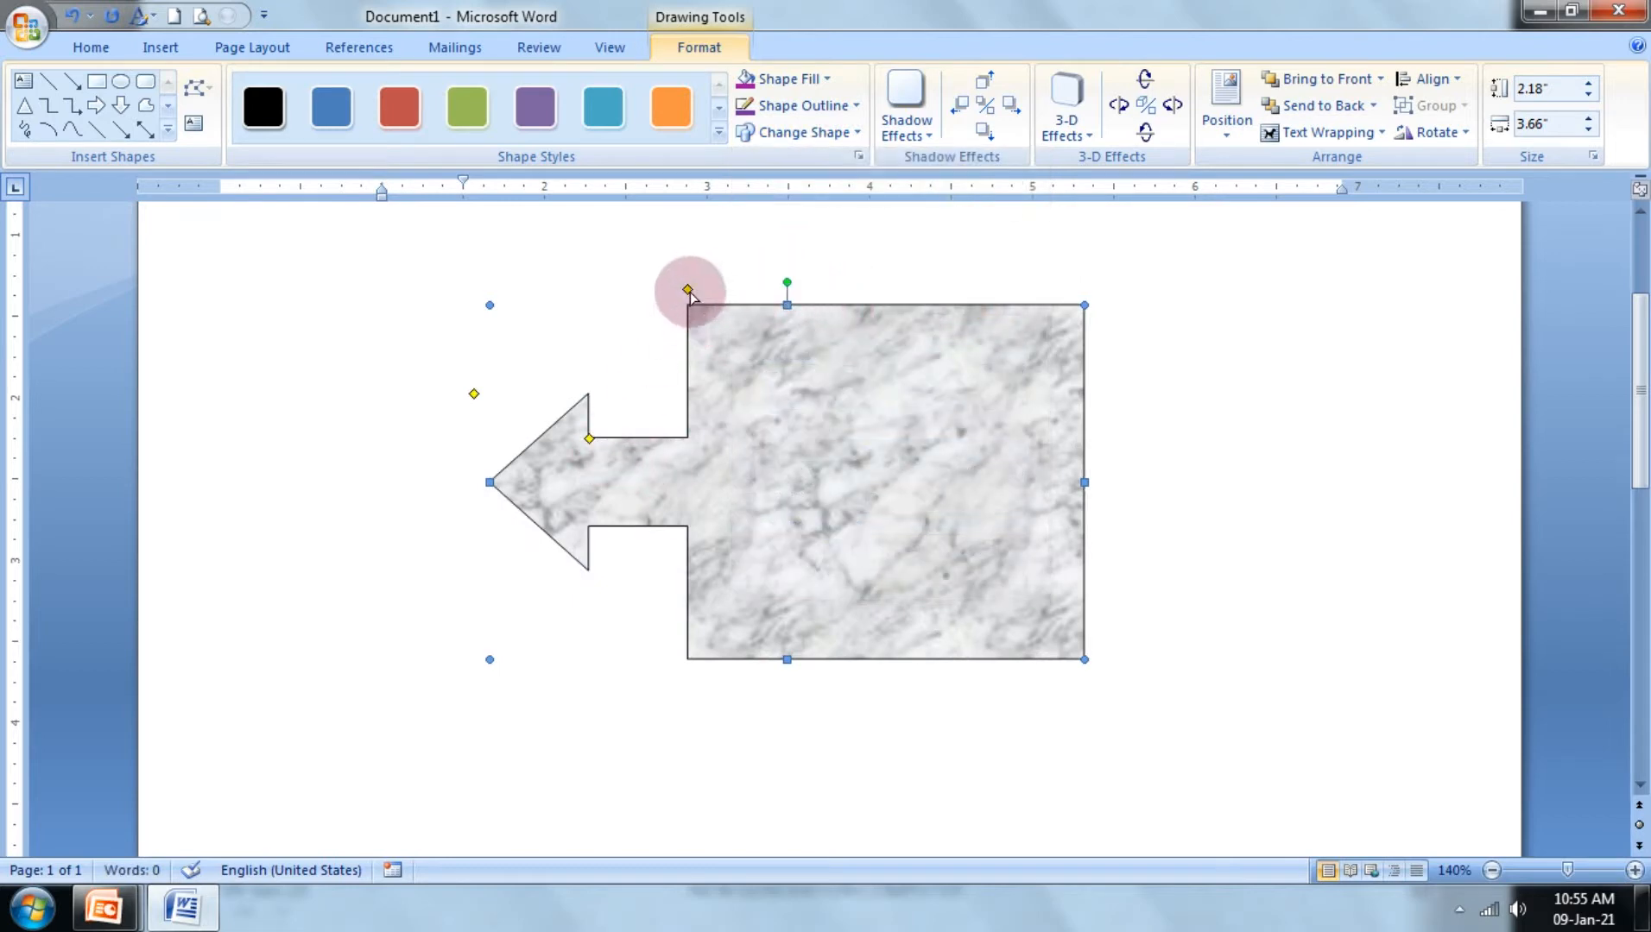
pyautogui.moveTo(688, 291); pyautogui.dragTo(857, 414)
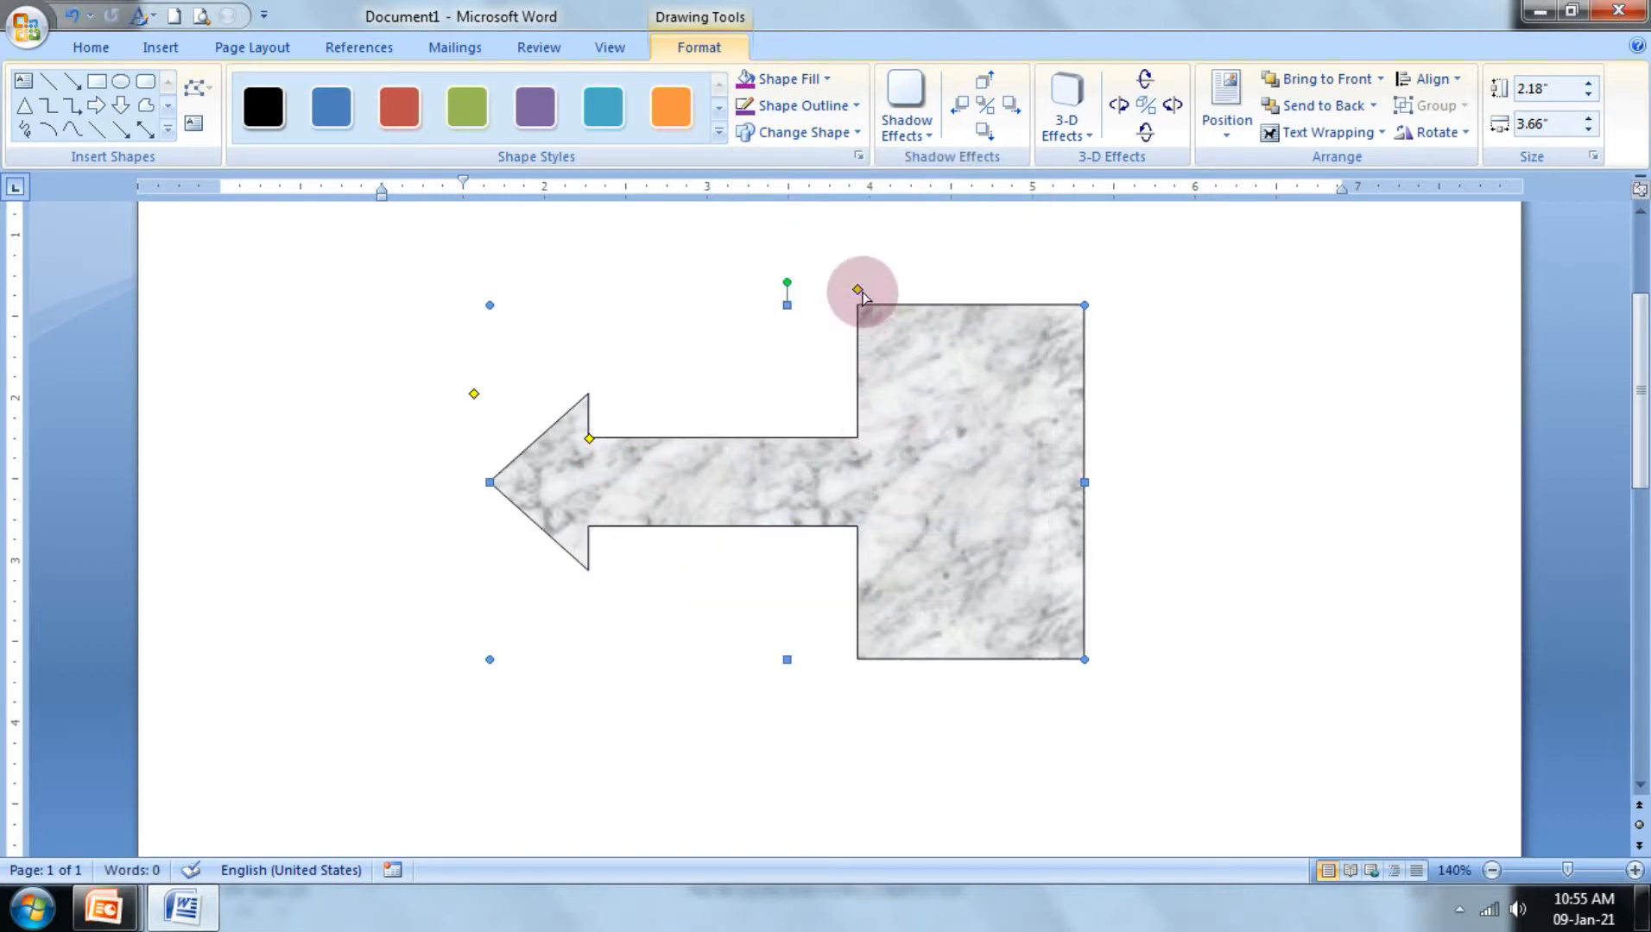
pyautogui.click(879, 327)
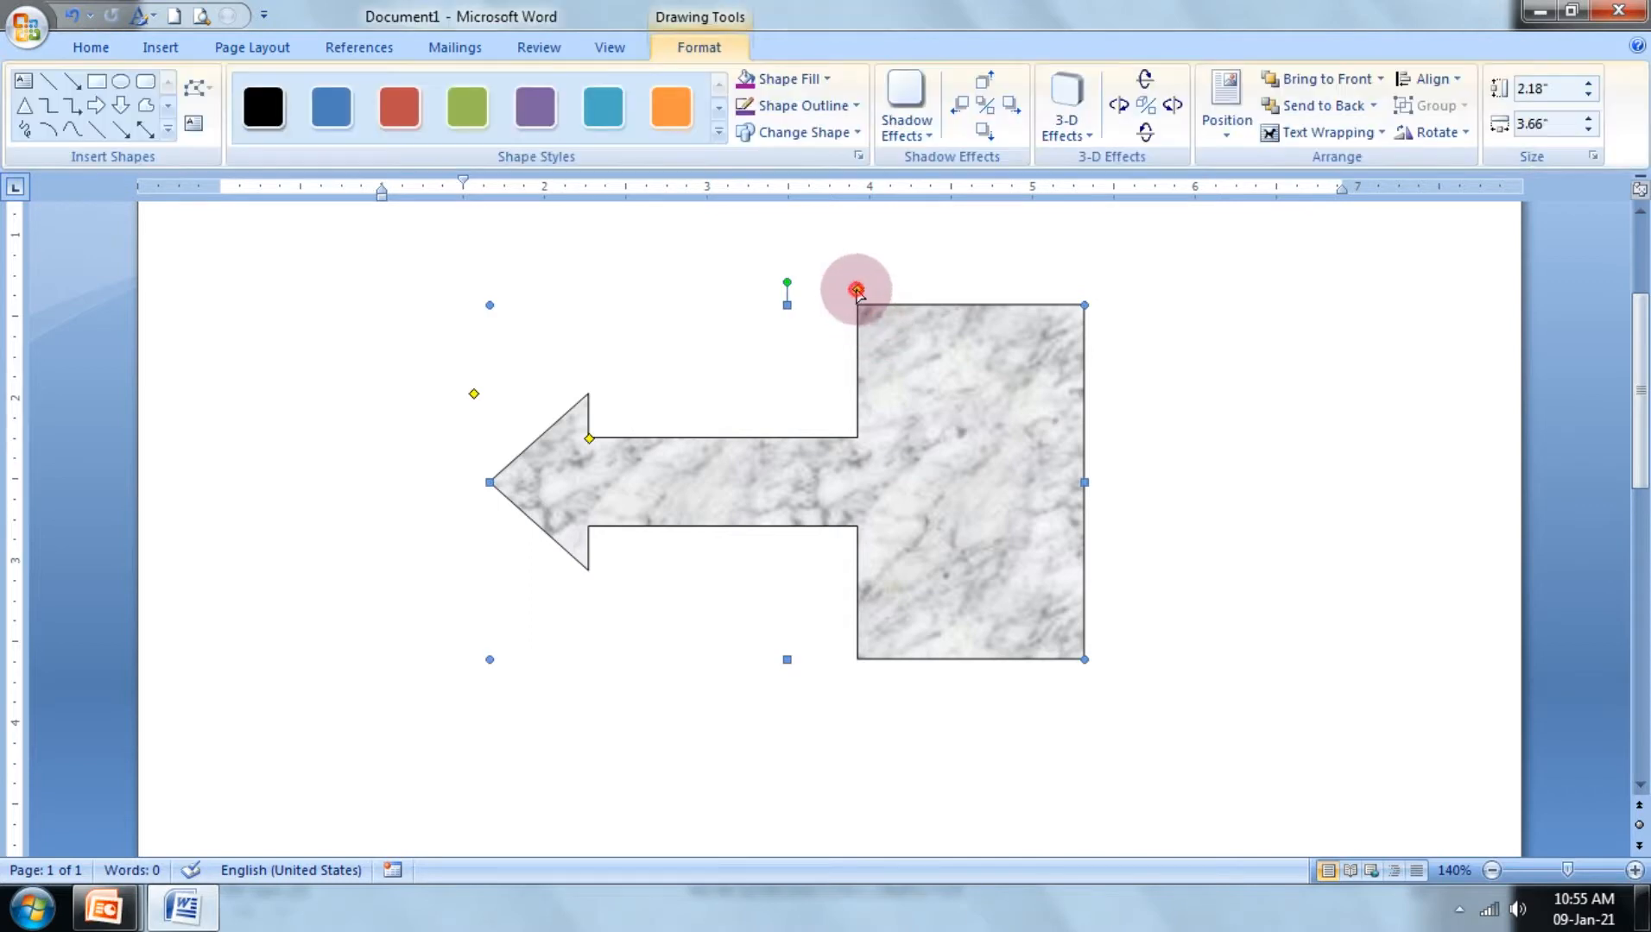
pyautogui.moveTo(856, 291); pyautogui.dragTo(660, 289)
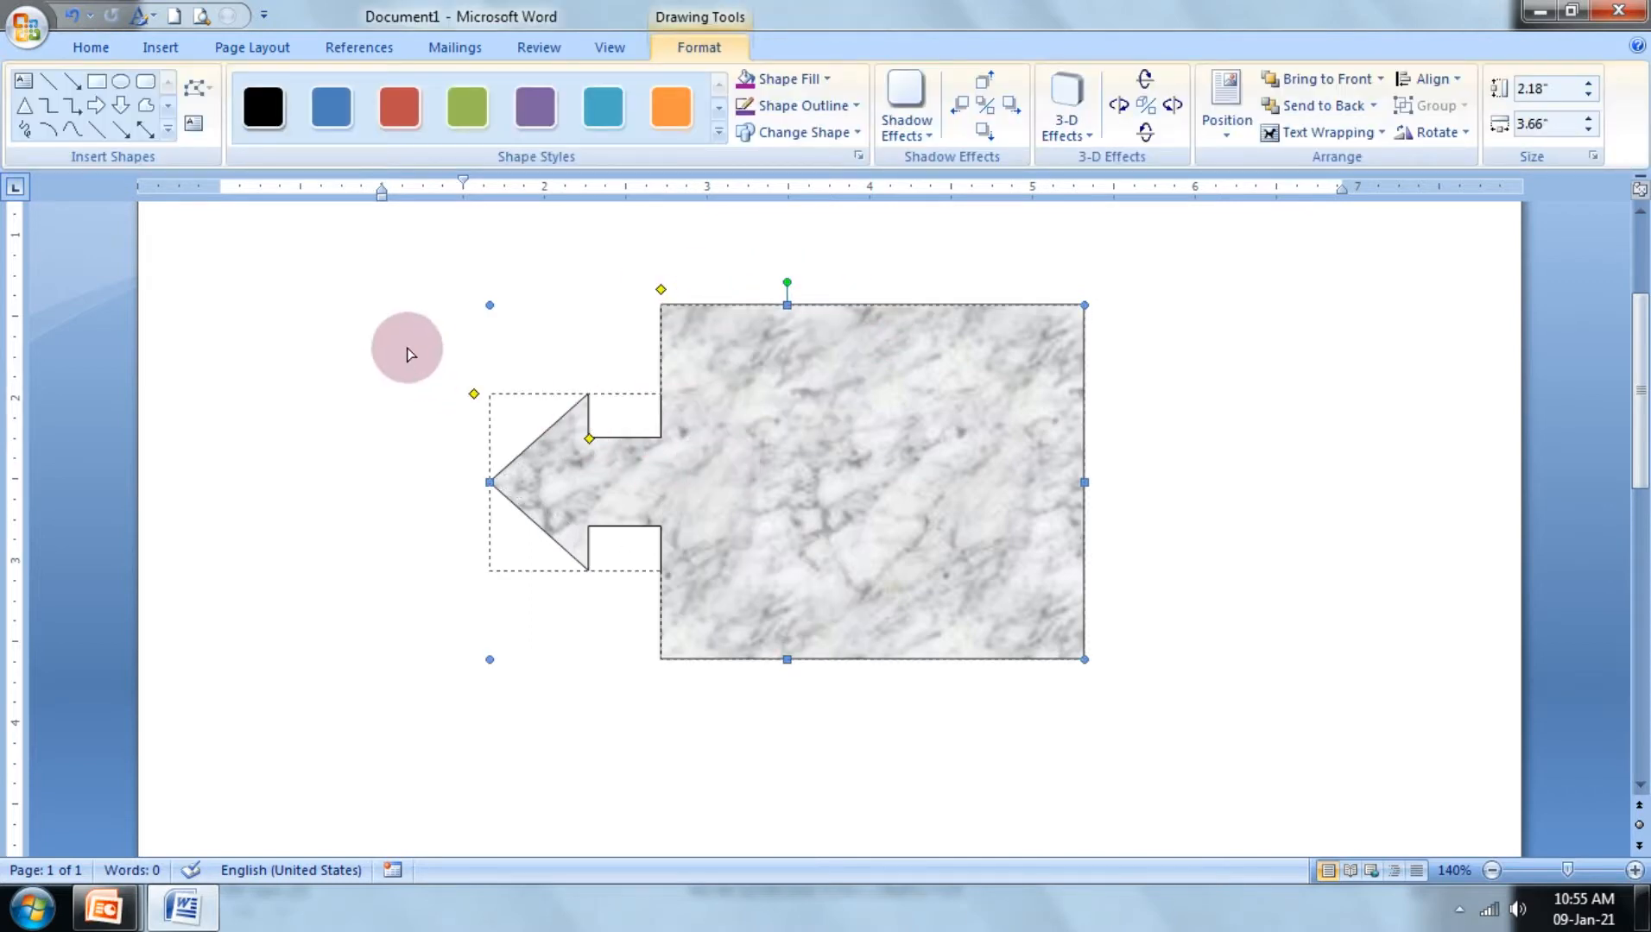
# Step: Widen the arrow callout to about 4.49 inches, make its arrowhead slightly taller, and shrink its box to lengthen the shaft
pyautogui.moveTo(589, 438); pyautogui.dragTo(355, 458)
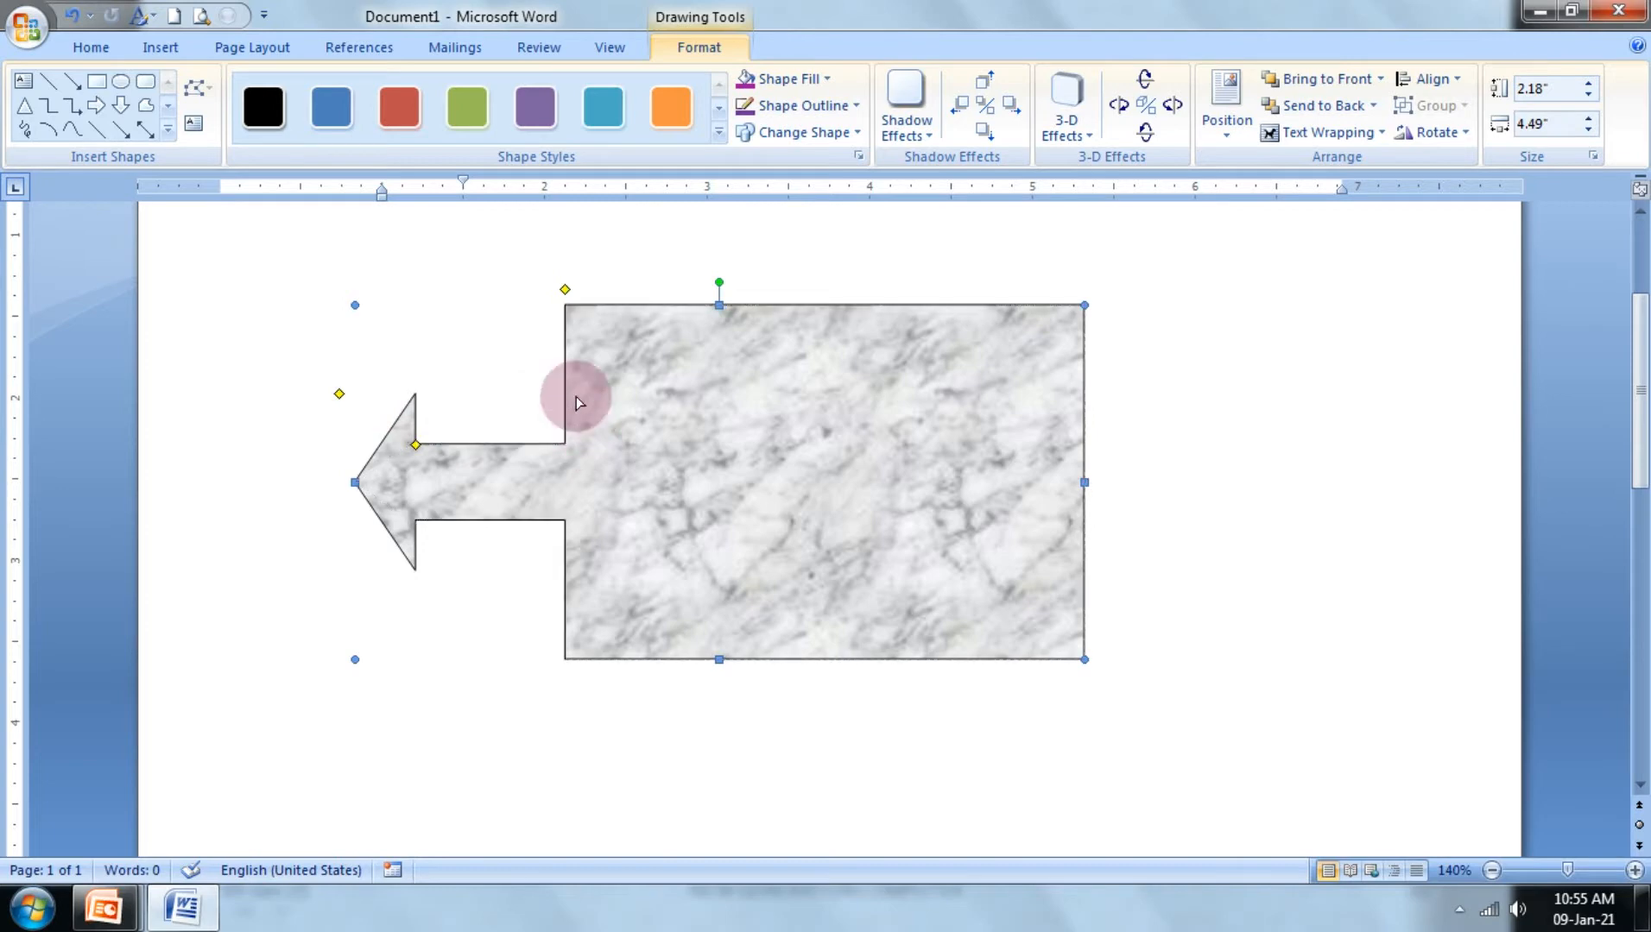
pyautogui.moveTo(570, 386); pyautogui.dragTo(570, 385)
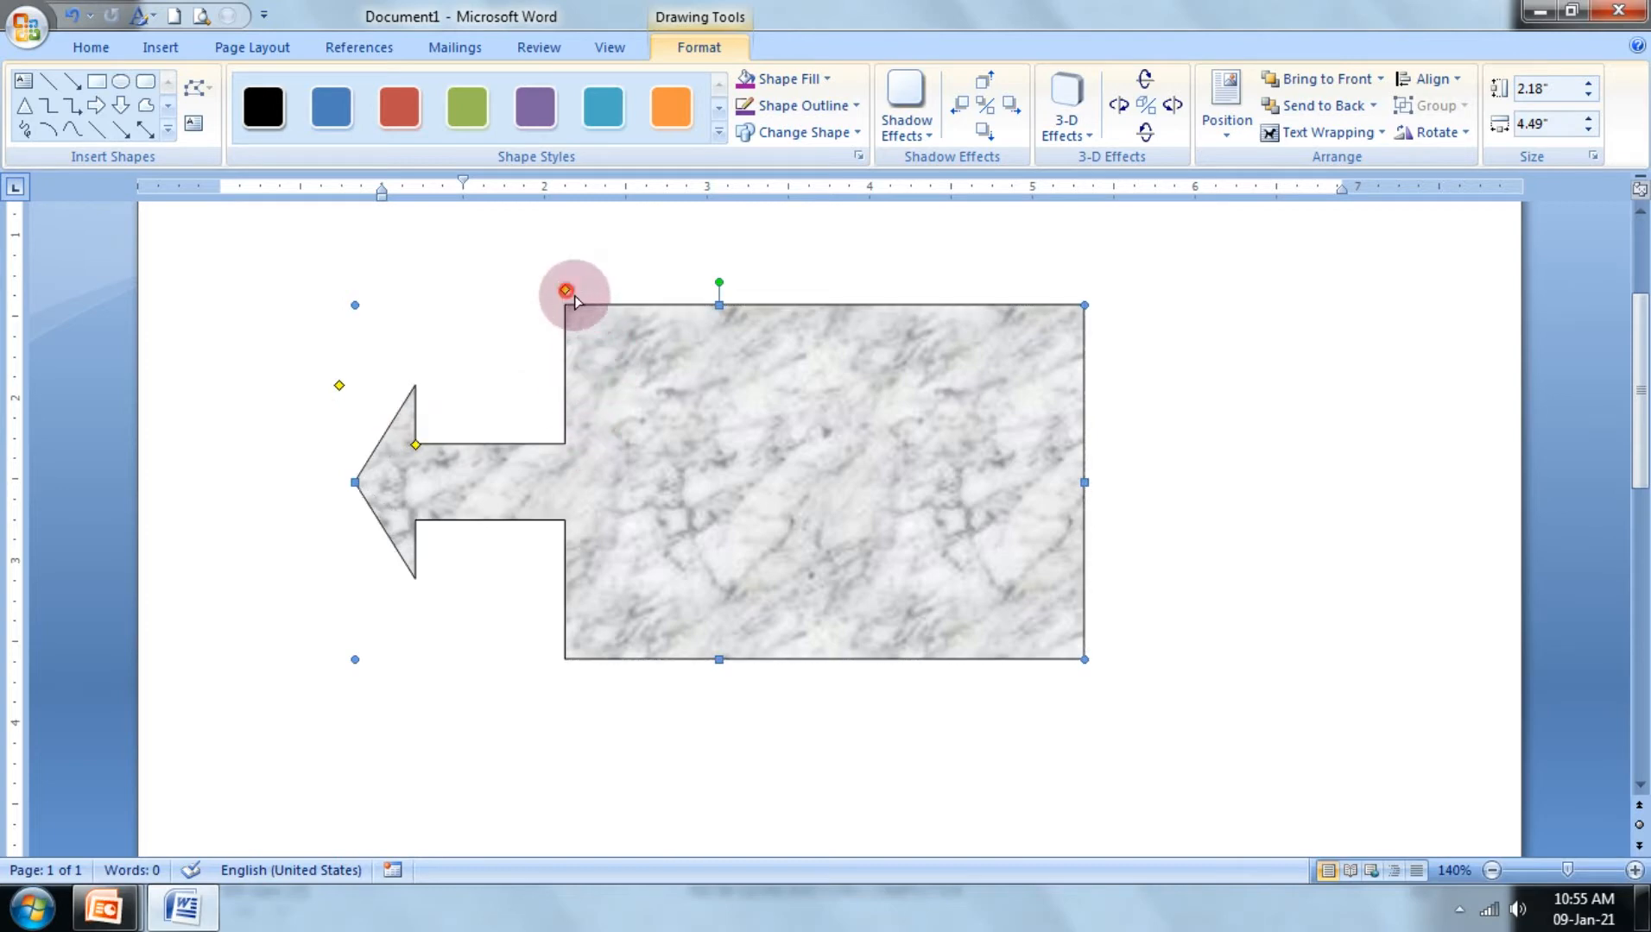
pyautogui.moveTo(567, 291); pyautogui.dragTo(777, 376)
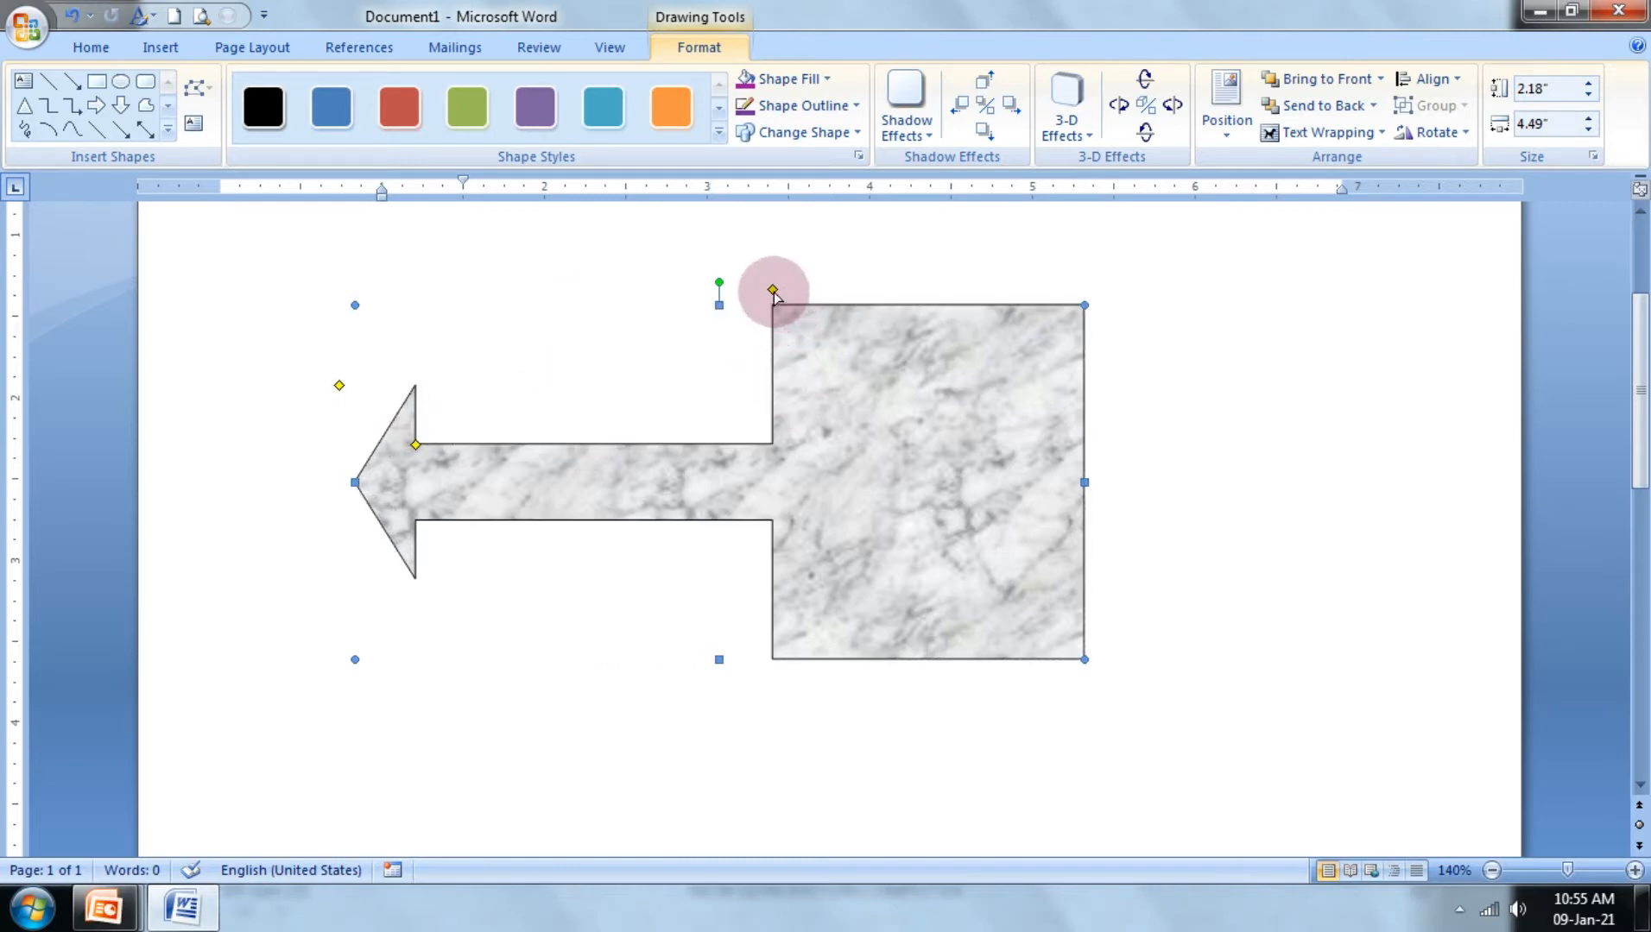
pyautogui.moveTo(774, 293); pyautogui.dragTo(733, 331)
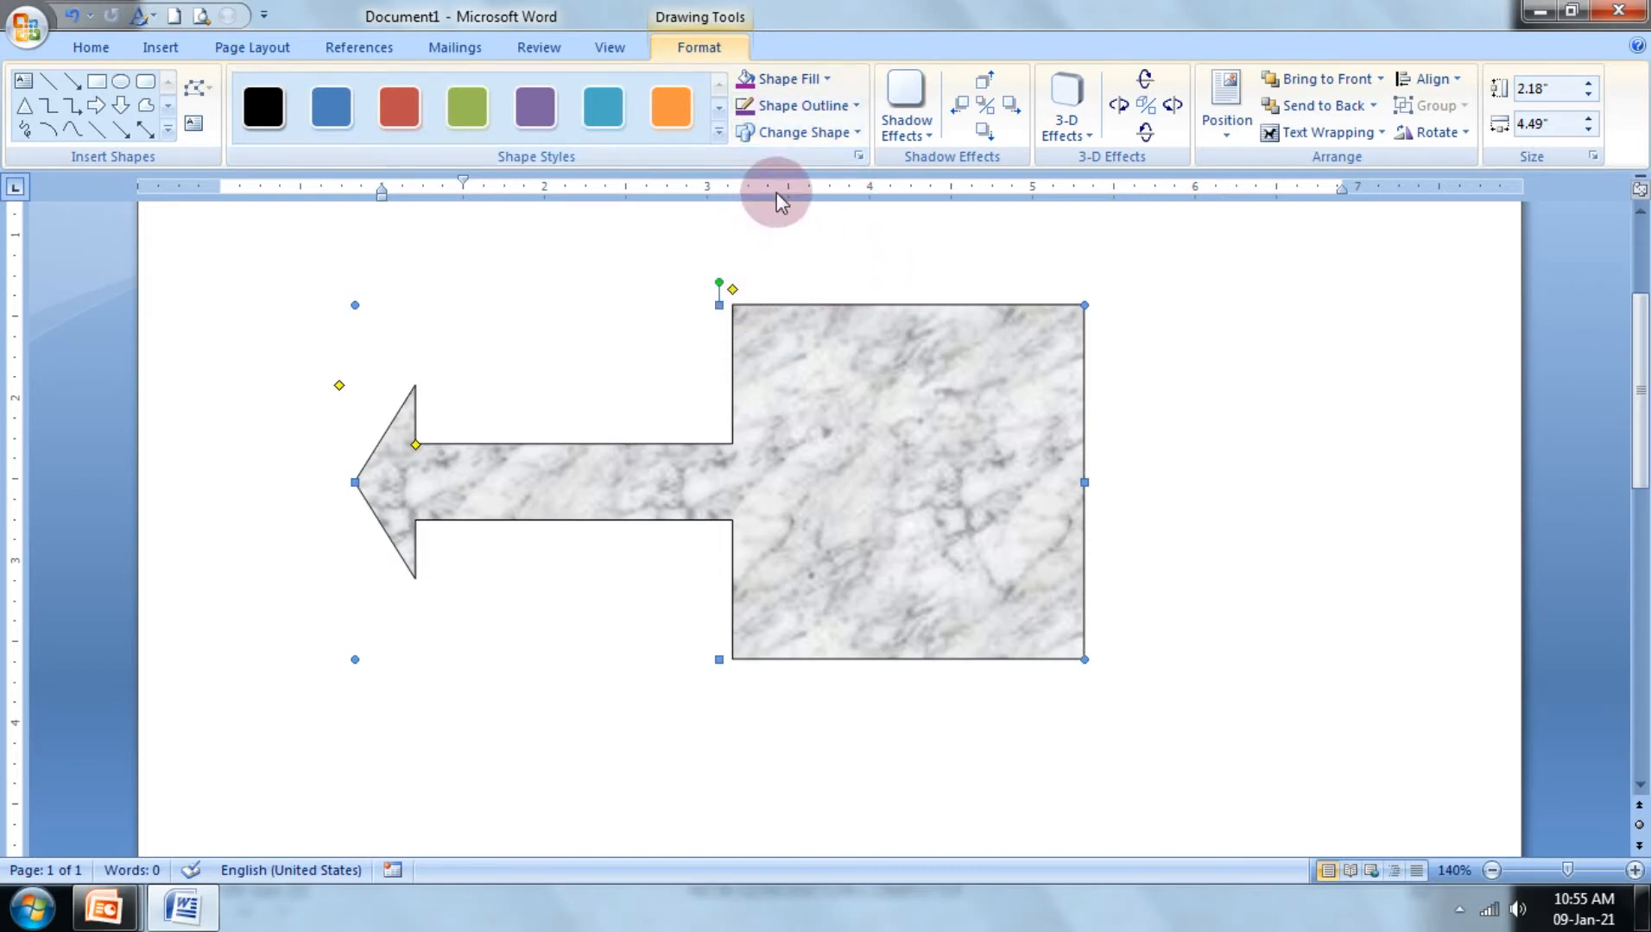
# Step: Change the arrow callout into the pentagon block arrow and lengthen its pointed end
pyautogui.click(788, 133)
pyautogui.click(896, 318)
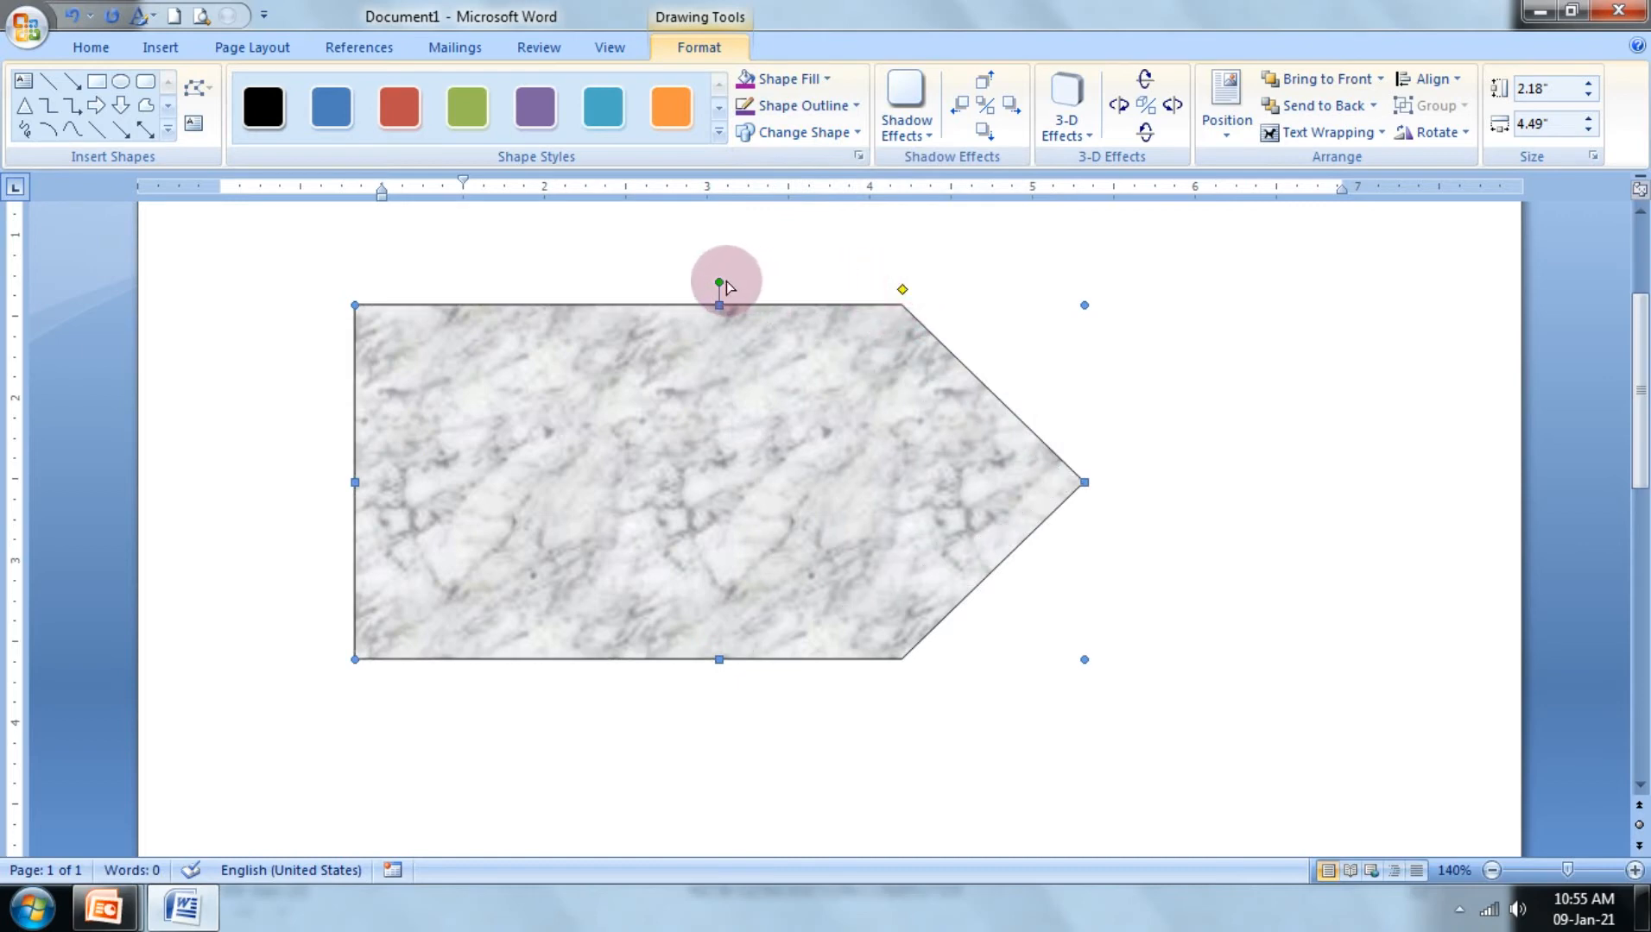
pyautogui.moveTo(902, 289); pyautogui.dragTo(776, 289)
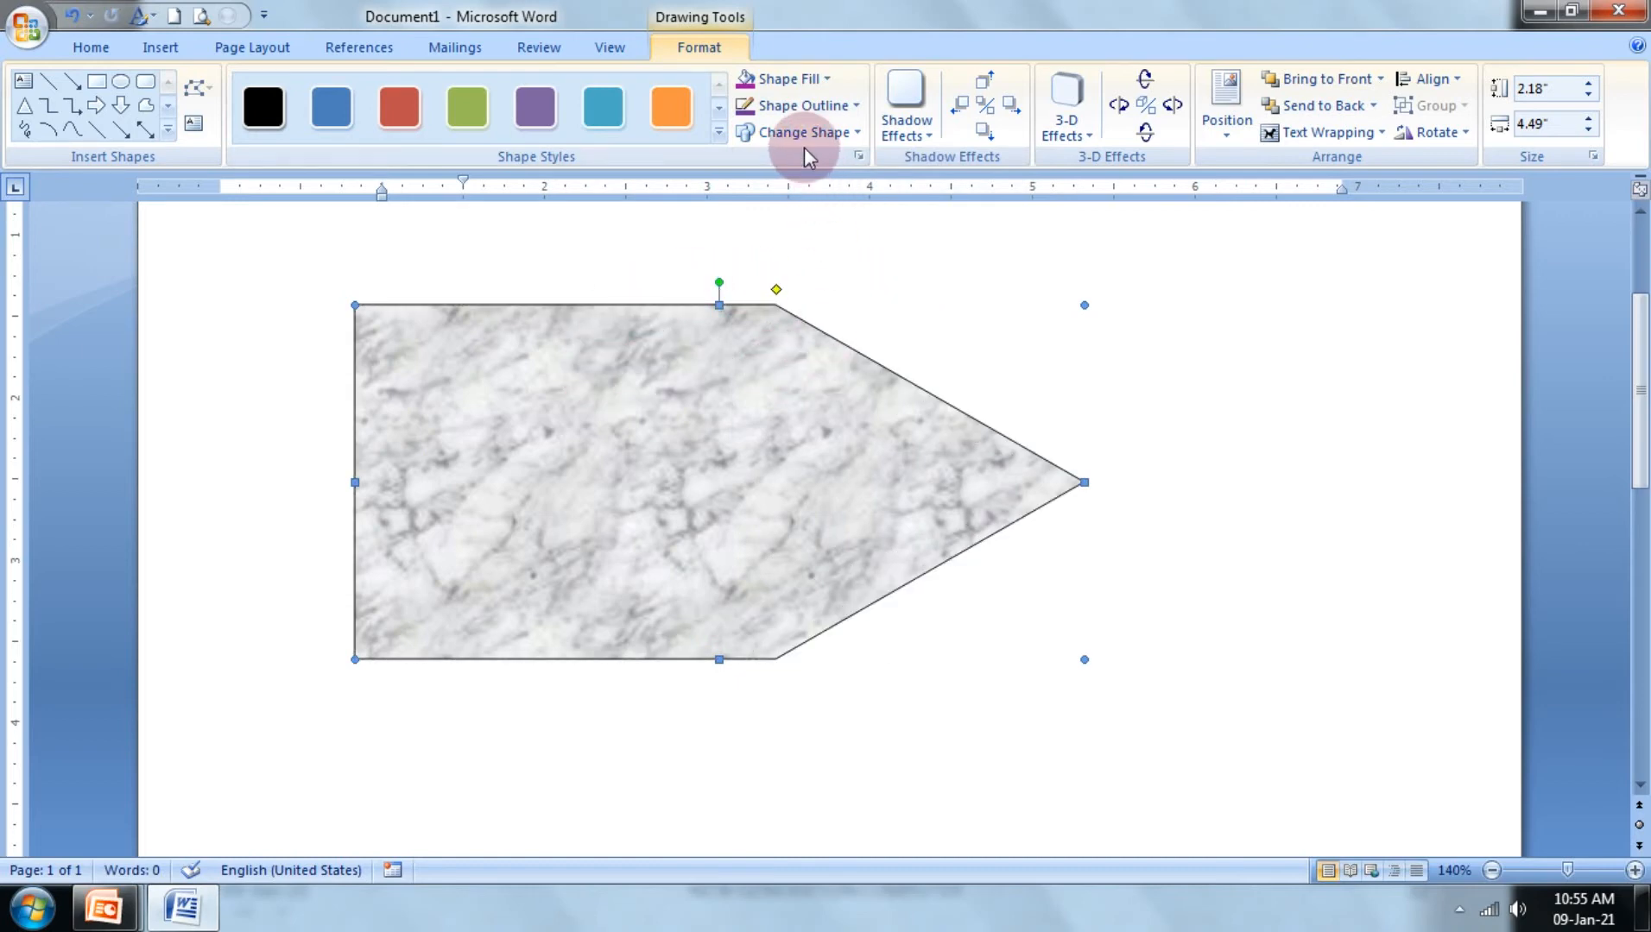
# Step: Fill the pentagon block arrow with the dark brown wood texture
pyautogui.click(793, 79)
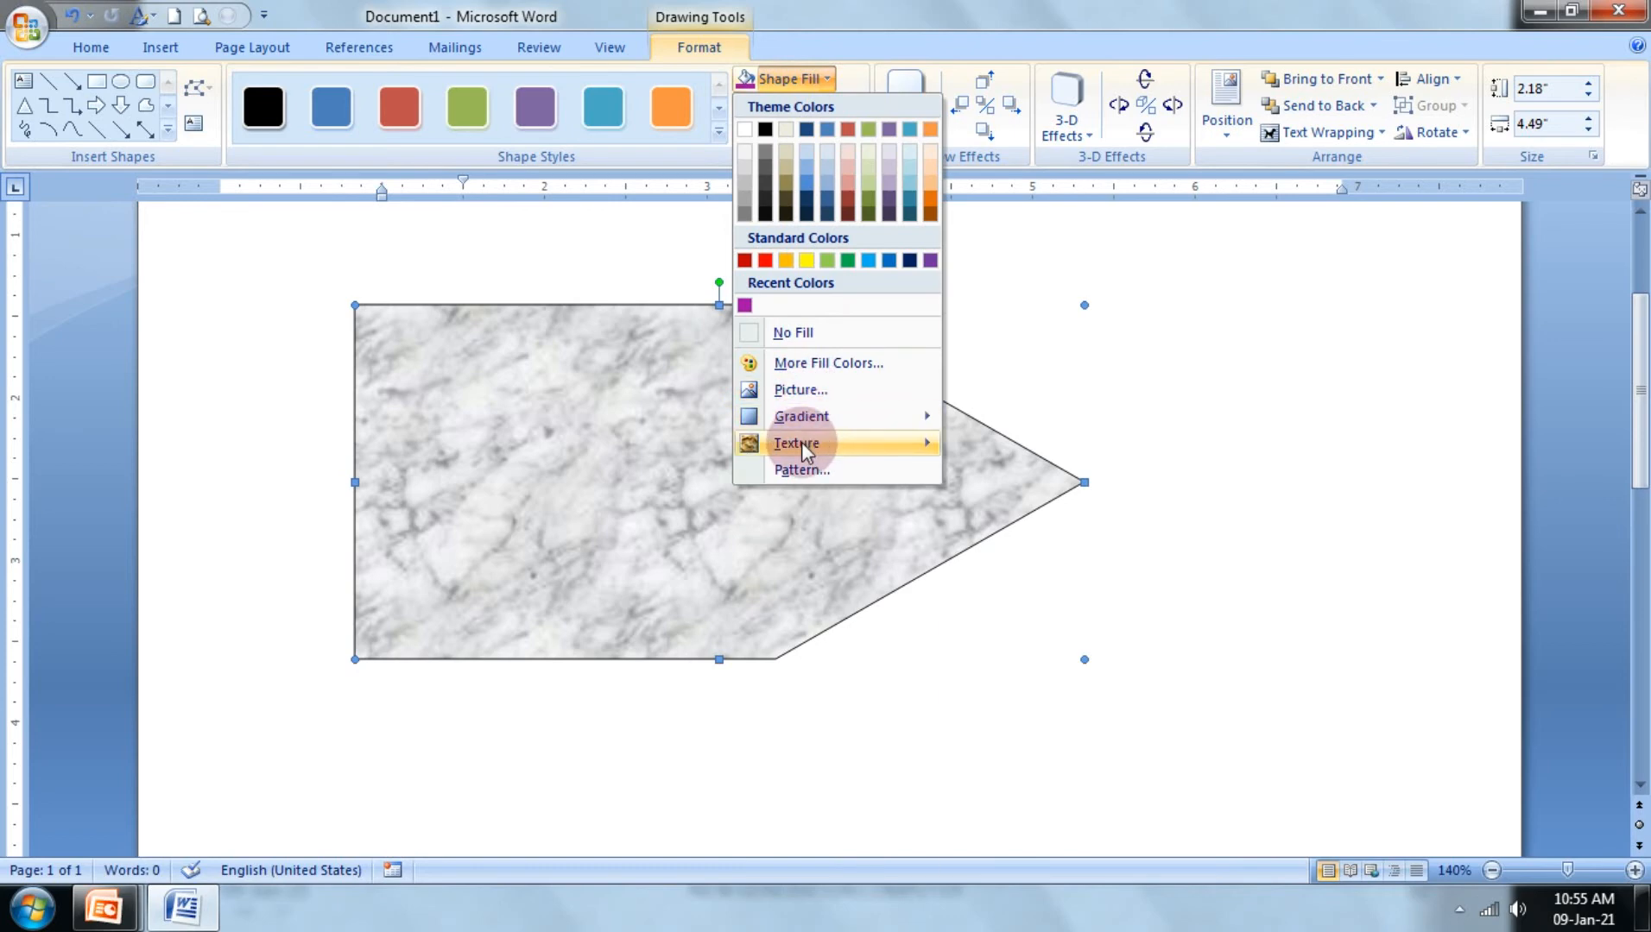
pyautogui.moveTo(801, 442)
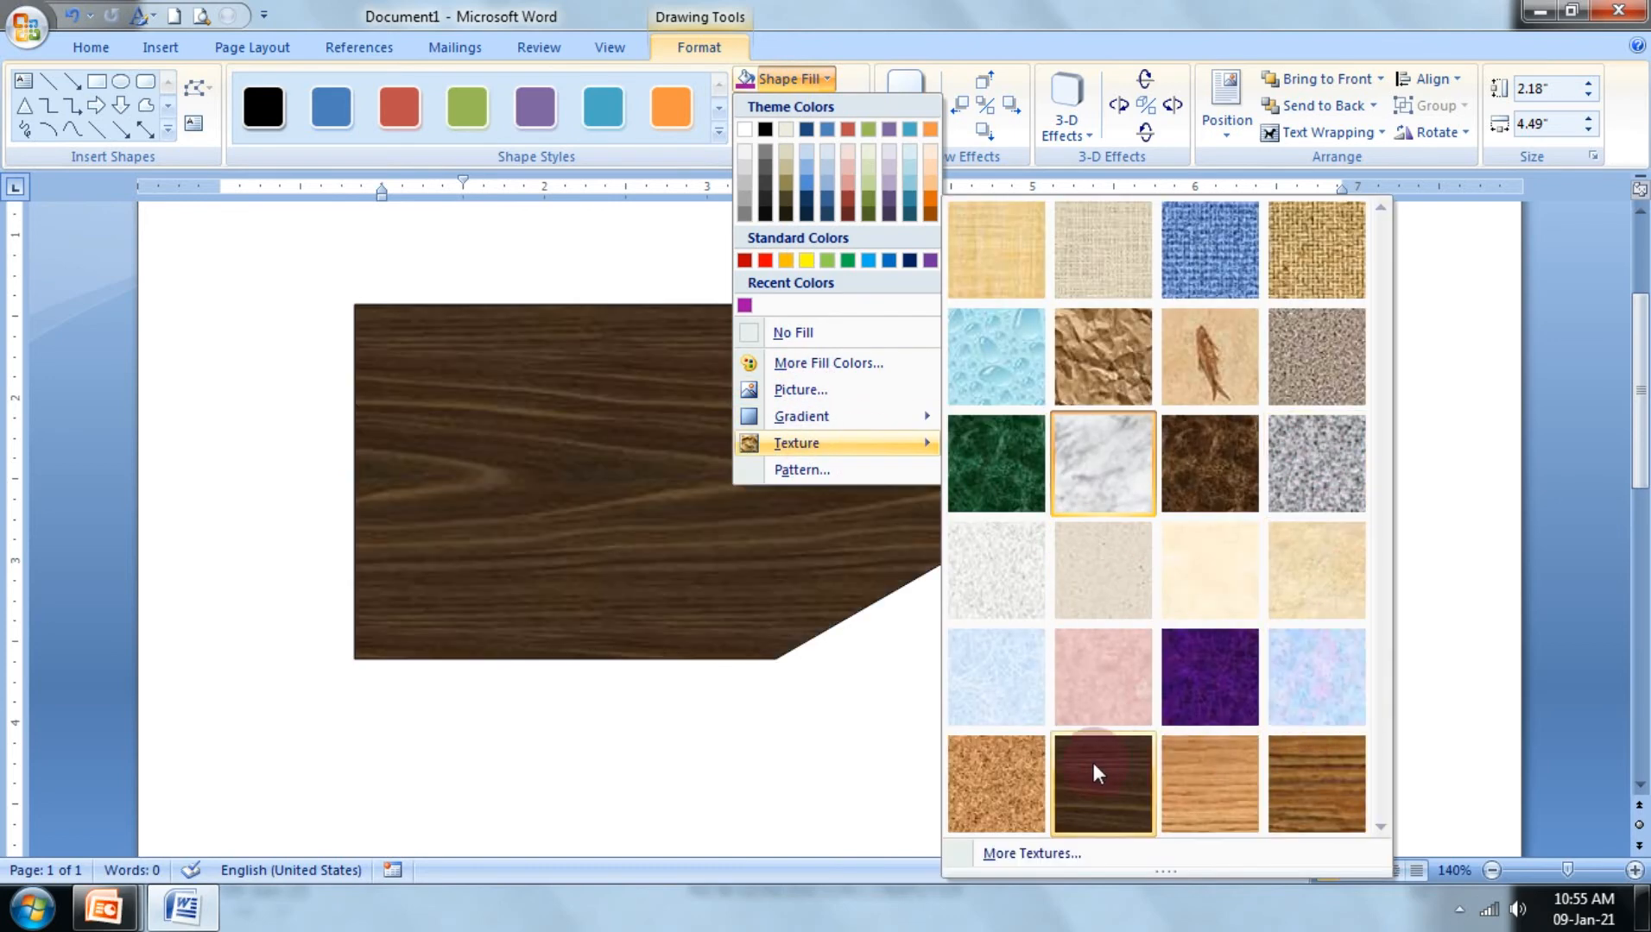
pyautogui.click(1094, 762)
# Step: Close Document1 without saving the changes
pyautogui.click(1619, 10)
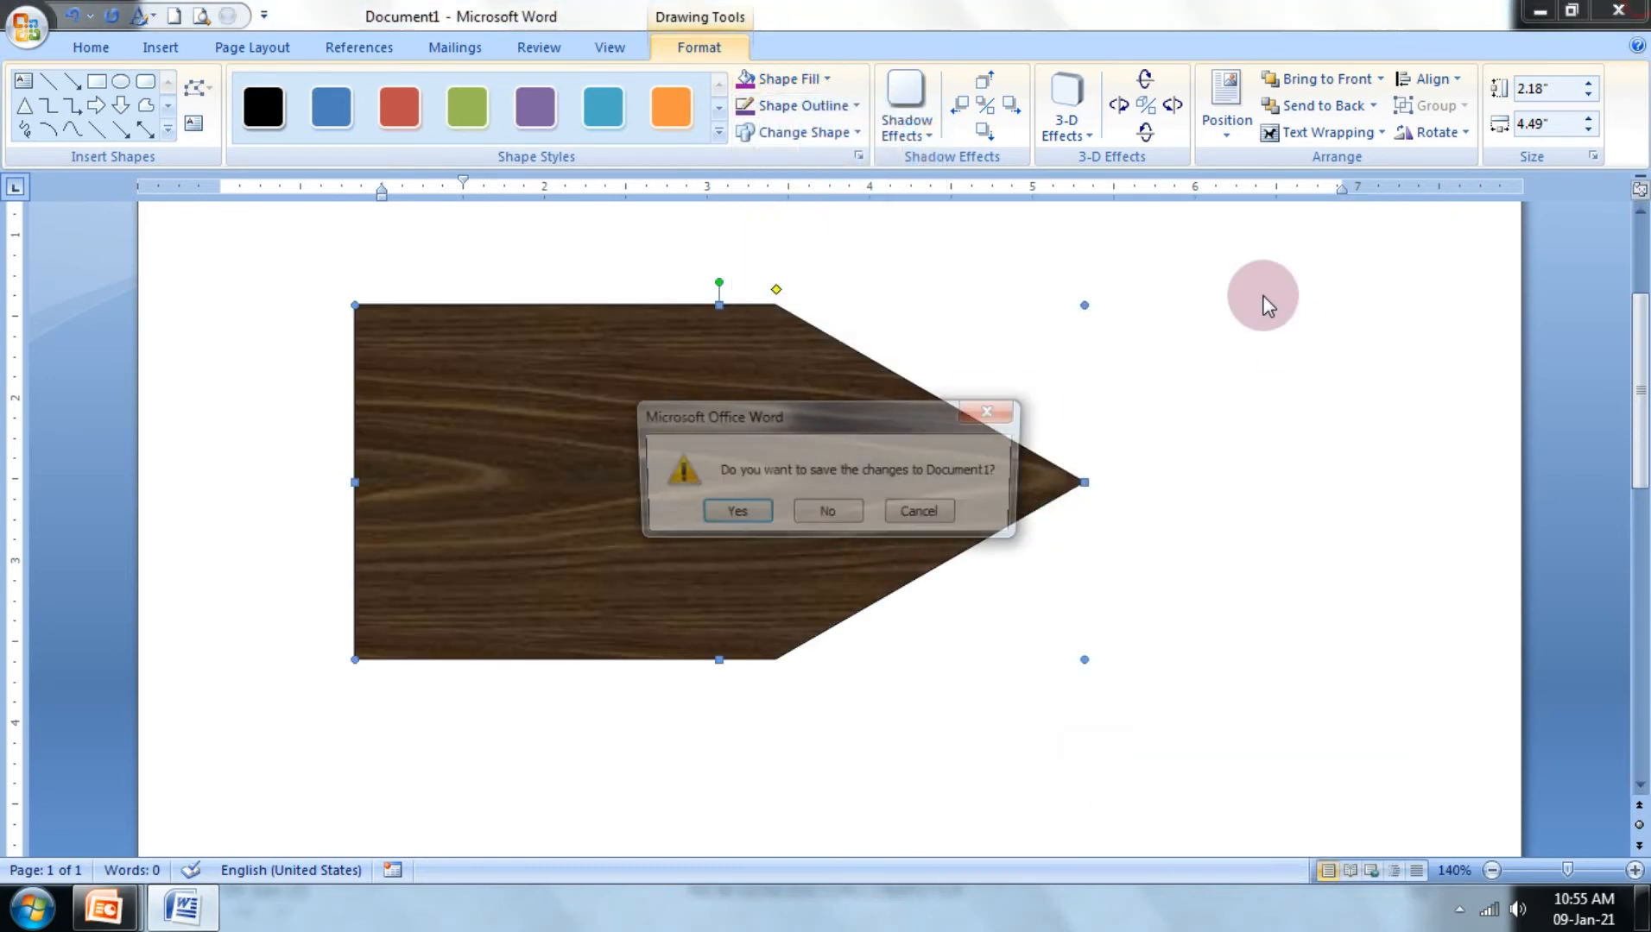
pyautogui.click(830, 508)
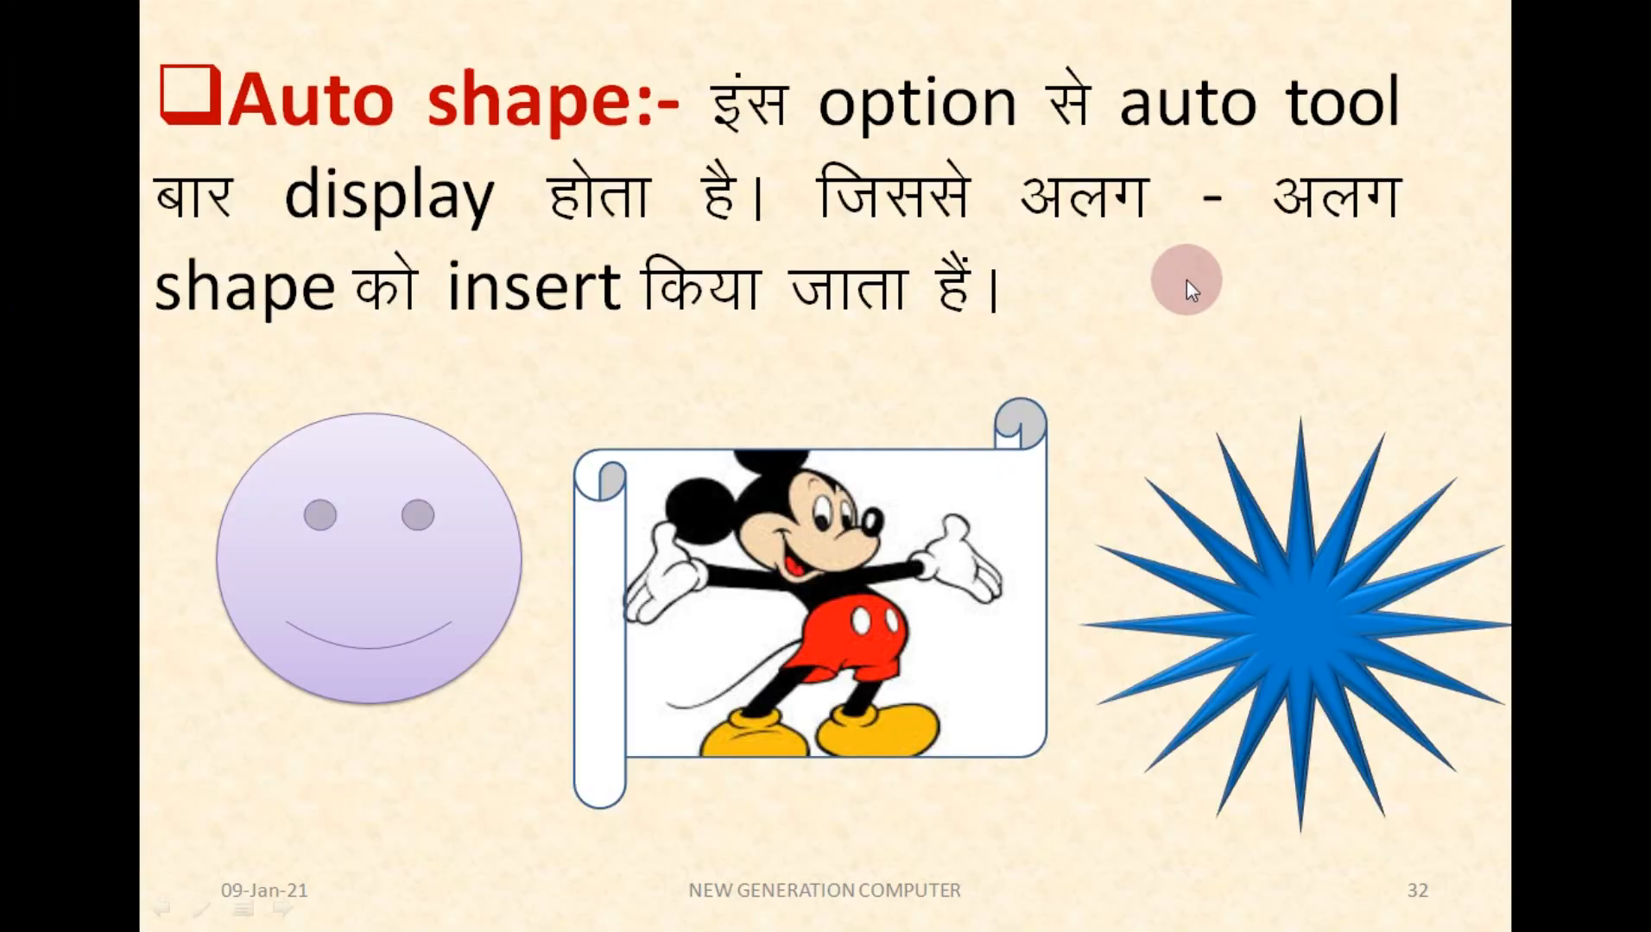